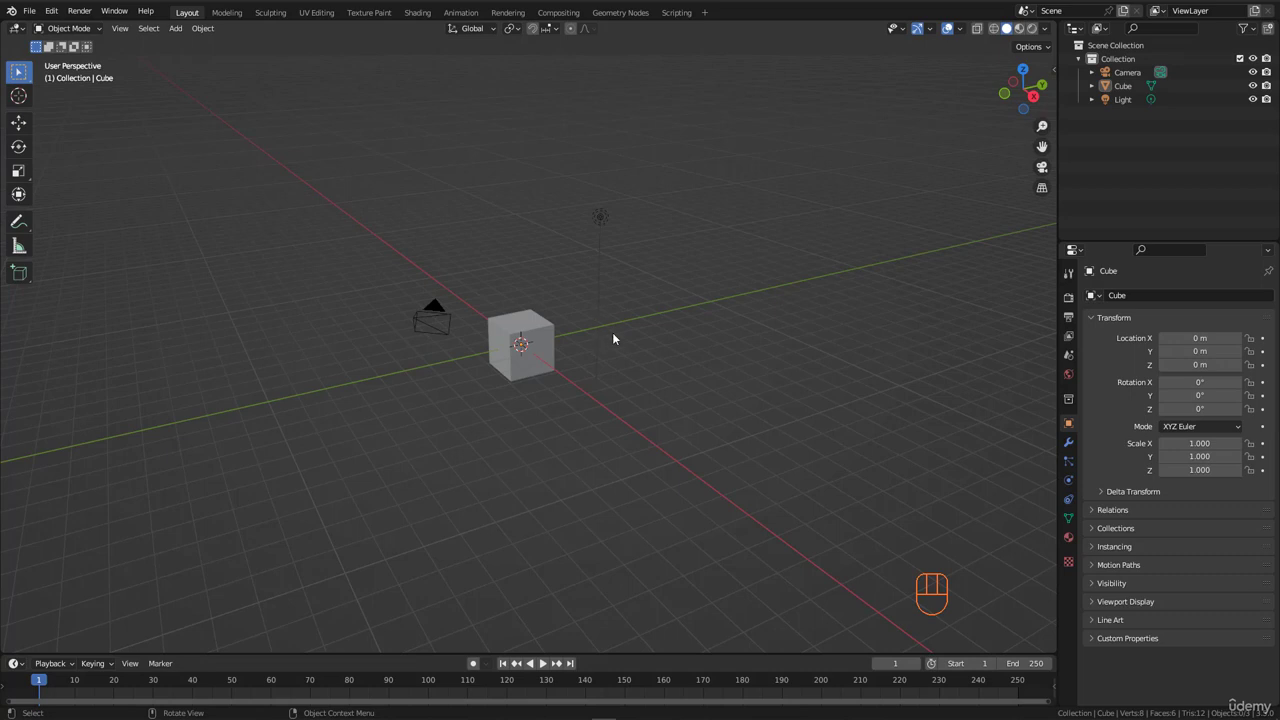
# Step: Delete the default camera, cube and light from the scene
pyautogui.moveTo(362, 424); pyautogui.dragTo(688, 196)
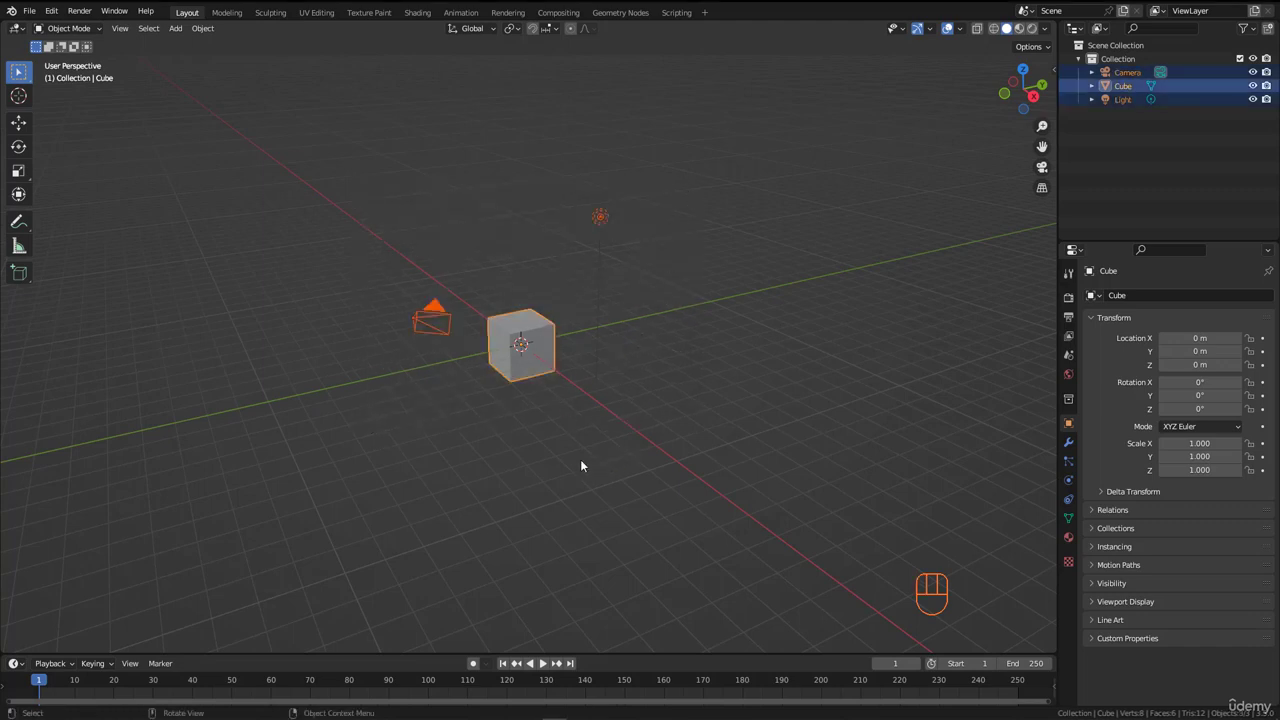
pyautogui.moveTo(272, 466); pyautogui.dragTo(661, 182)
pyautogui.moveTo(361, 461); pyautogui.dragTo(603, 269)
pyautogui.press('Delete')
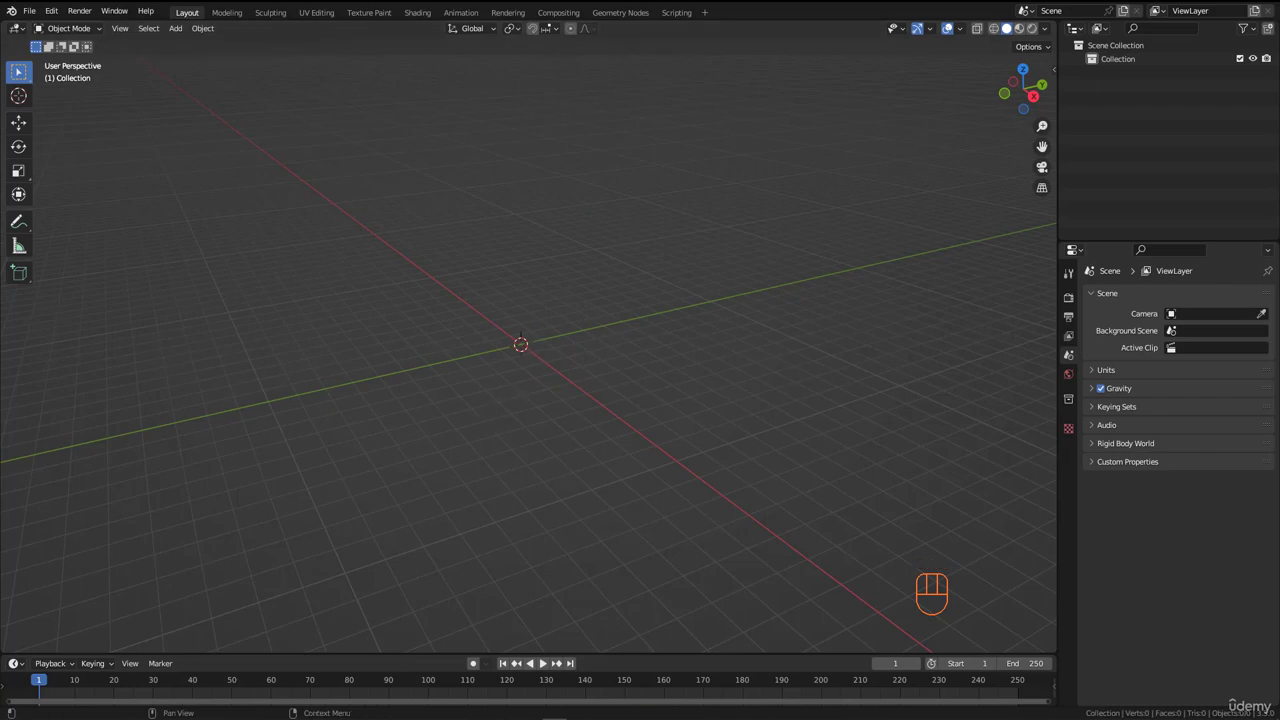
# Step: Bring up the reference image board and move the group of headset event photos closer to the dark product close-ups
pyautogui.moveTo(1279, 306); pyautogui.dragTo(594, 346, button='right')
pyautogui.moveTo(503, 267); pyautogui.dragTo(539, 279, button='right')
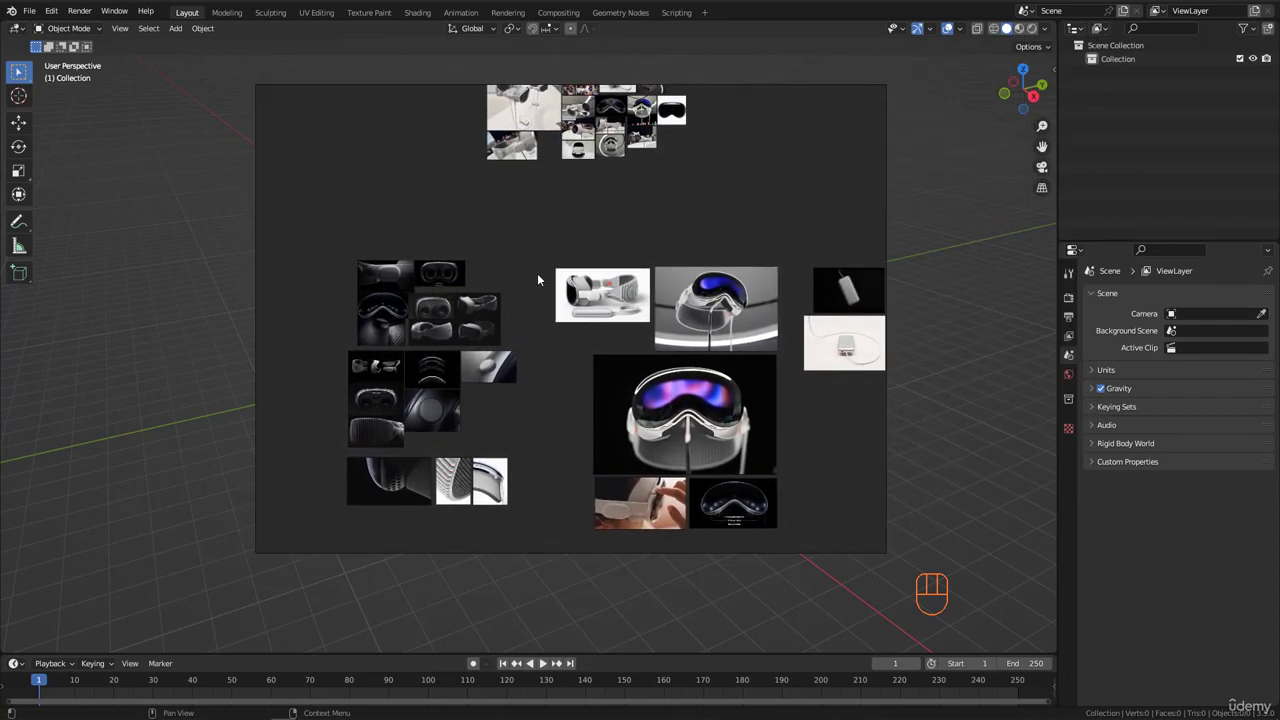
pyautogui.moveTo(632, 306); pyautogui.dragTo(590, 374, button='middle')
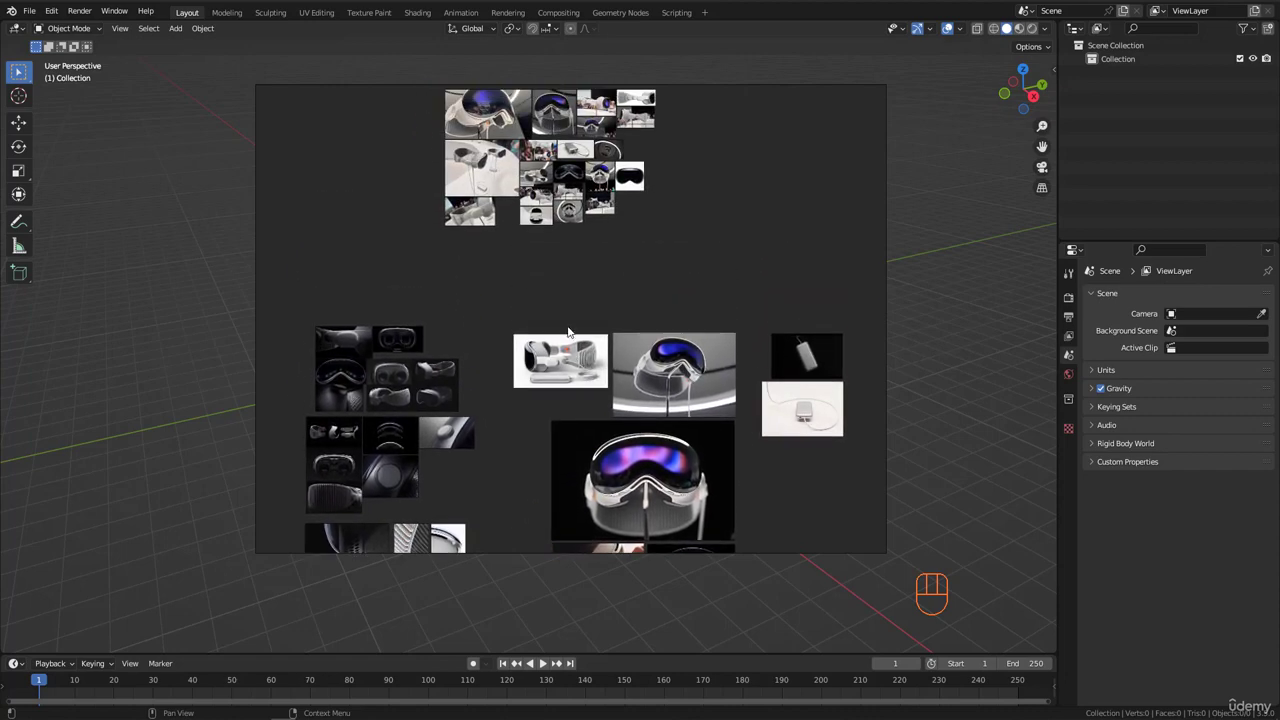
pyautogui.moveTo(474, 252); pyautogui.dragTo(495, 302, button='middle')
pyautogui.moveTo(450, 321); pyautogui.dragTo(710, 137)
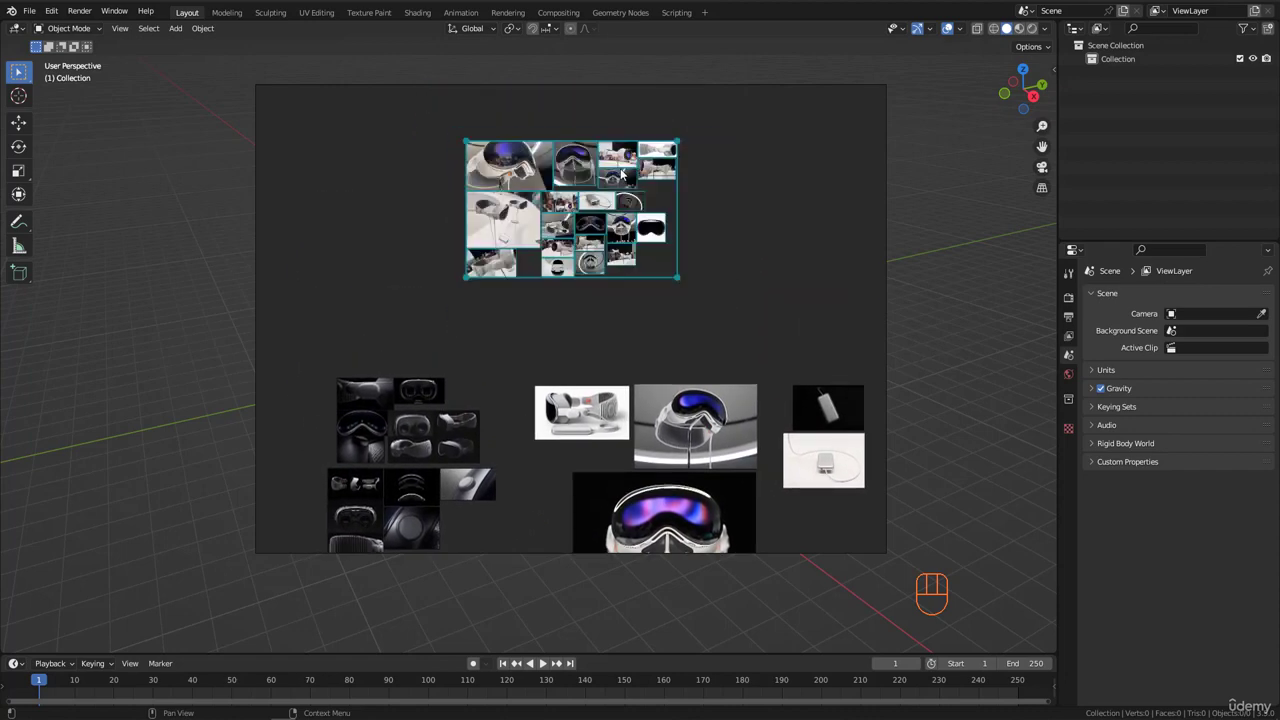
pyautogui.moveTo(619, 163); pyautogui.dragTo(501, 237)
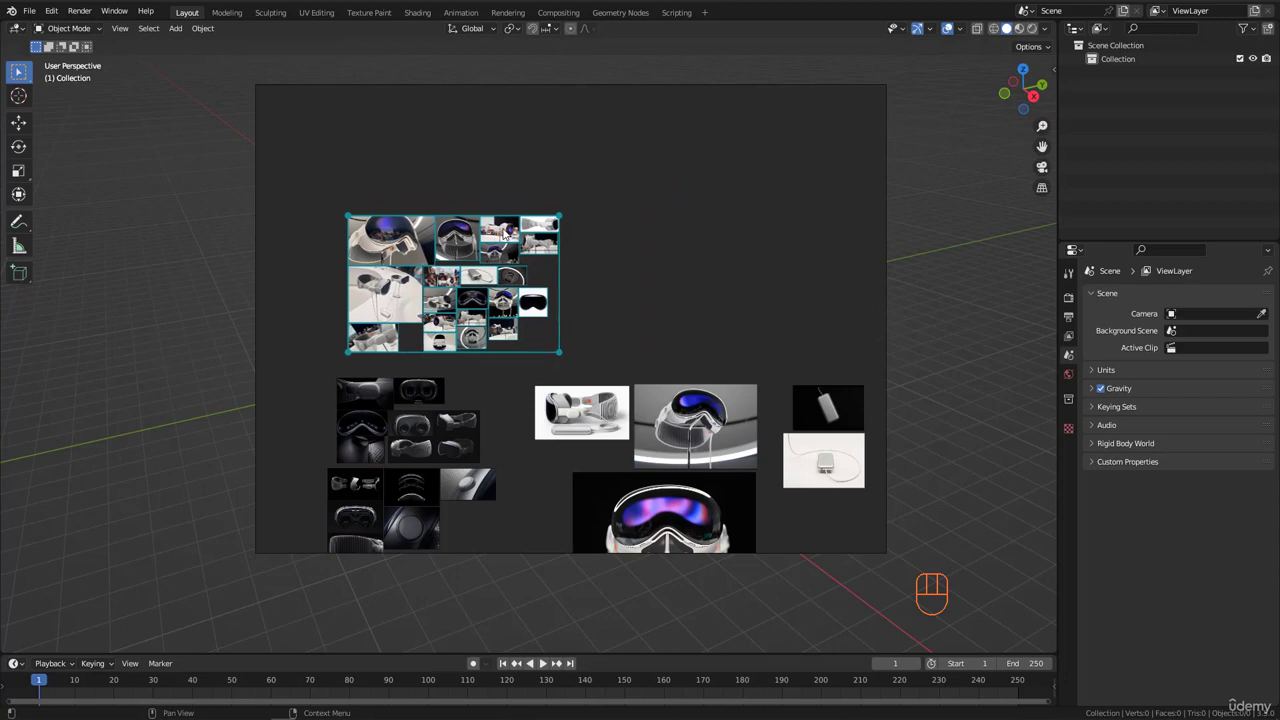
# Step: Examine the headset references on the image board: event photos, dark close-ups of lenses, band and dial, and the white product shot with battery
pyautogui.moveTo(491, 450); pyautogui.dragTo(487, 284, button='middle')
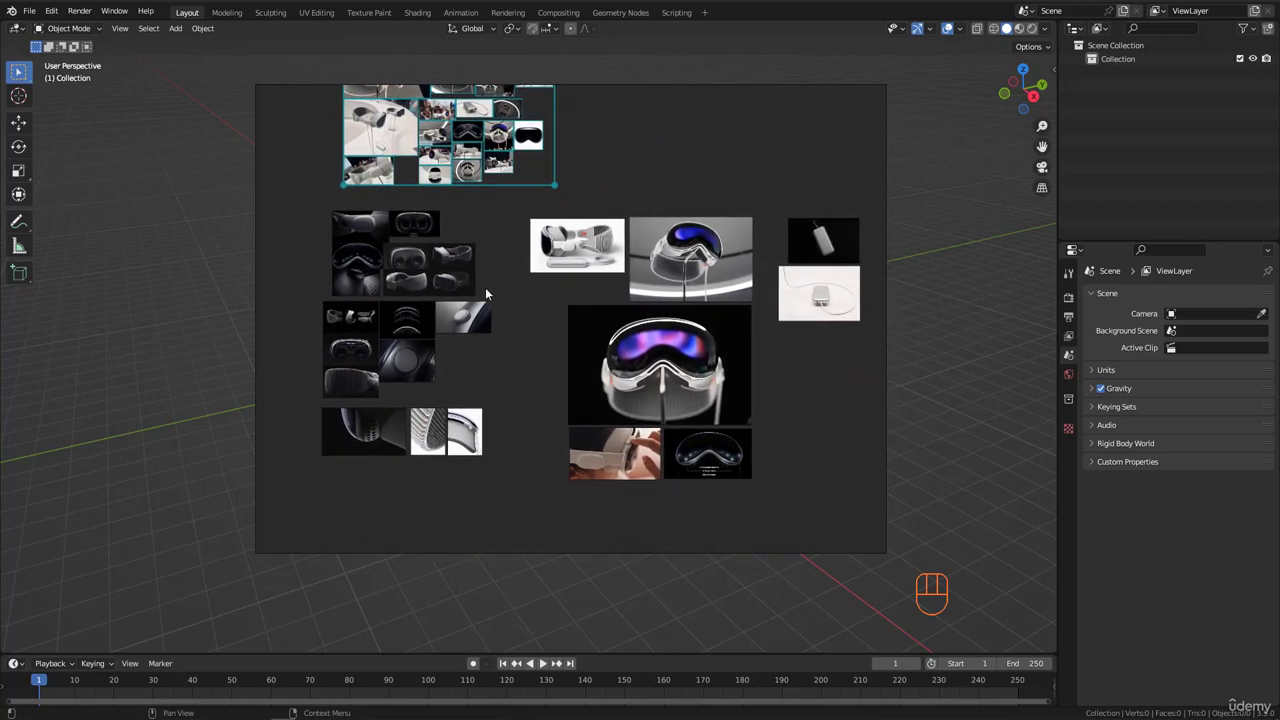
pyautogui.press('space')
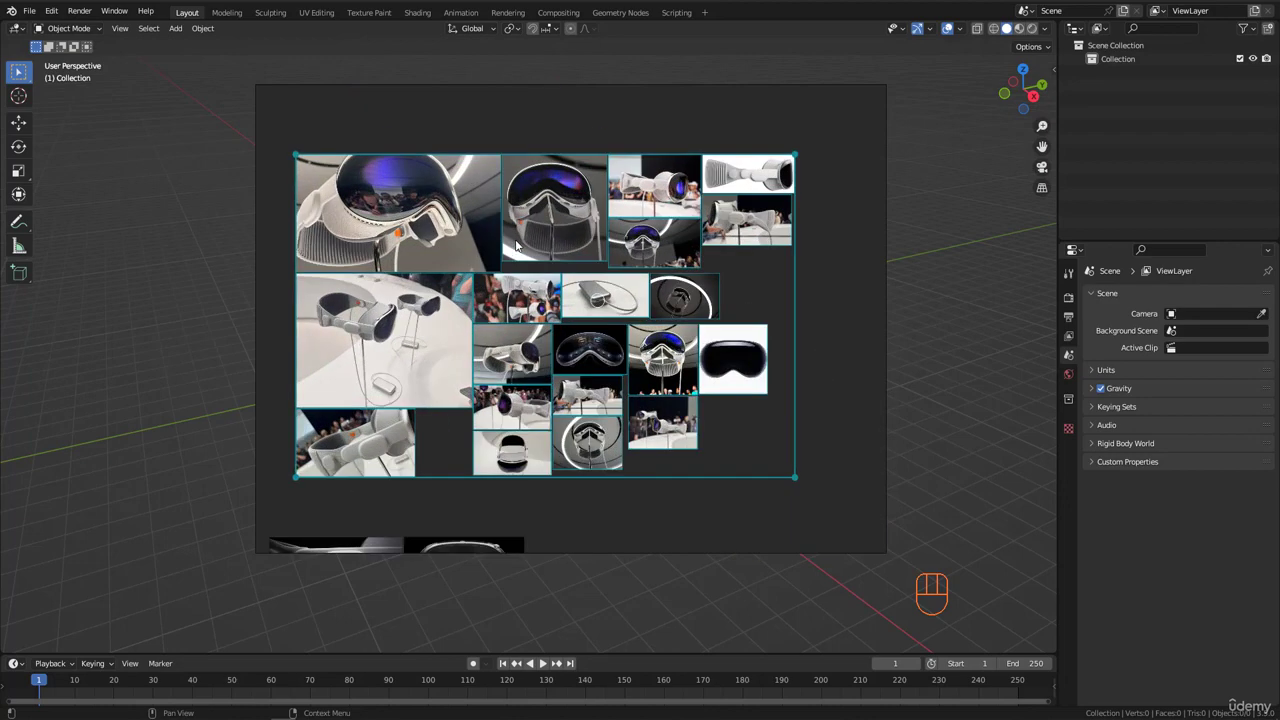
pyautogui.scroll(-5, 505, 238)
pyautogui.moveTo(451, 404); pyautogui.dragTo(488, 300, button='middle')
pyautogui.scroll(2, 488, 300)
pyautogui.scroll(3, 526, 263)
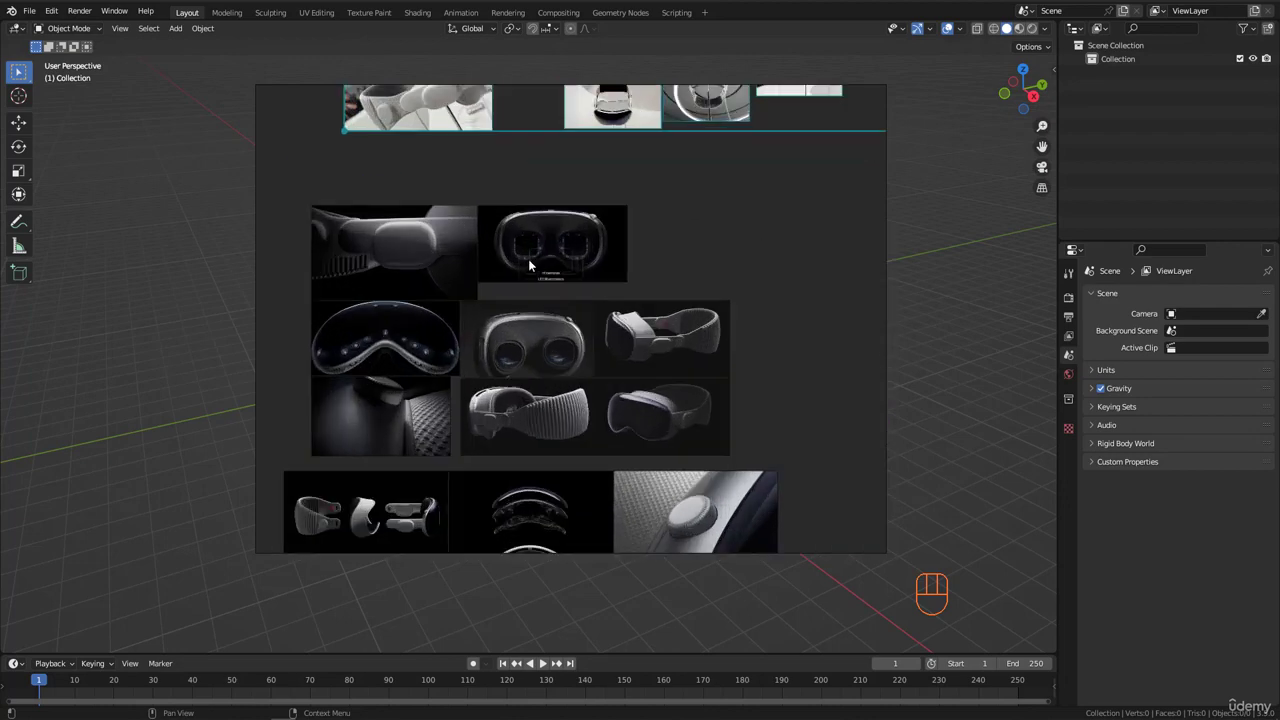
pyautogui.scroll(4, 528, 259)
pyautogui.scroll(-4, 516, 255)
pyautogui.moveTo(388, 381); pyautogui.dragTo(486, 245, button='middle')
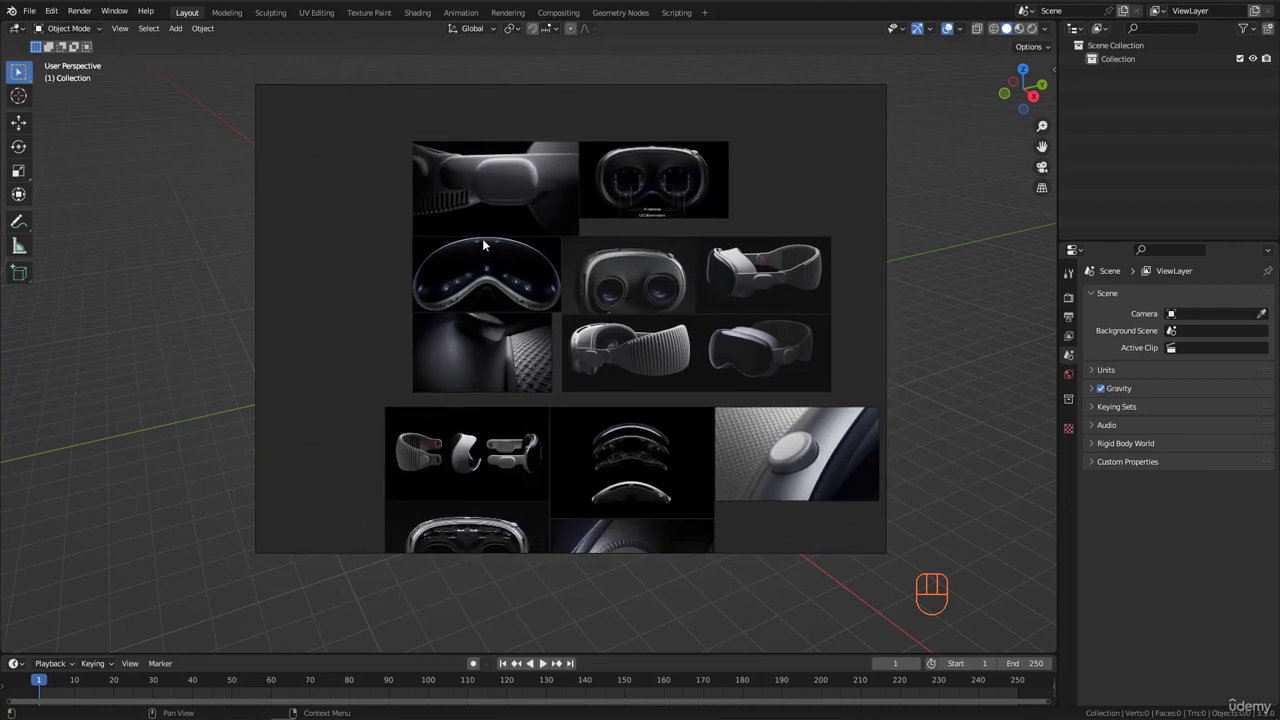
pyautogui.scroll(-4, 482, 240)
pyautogui.scroll(5, 460, 339)
pyautogui.scroll(1, 490, 286)
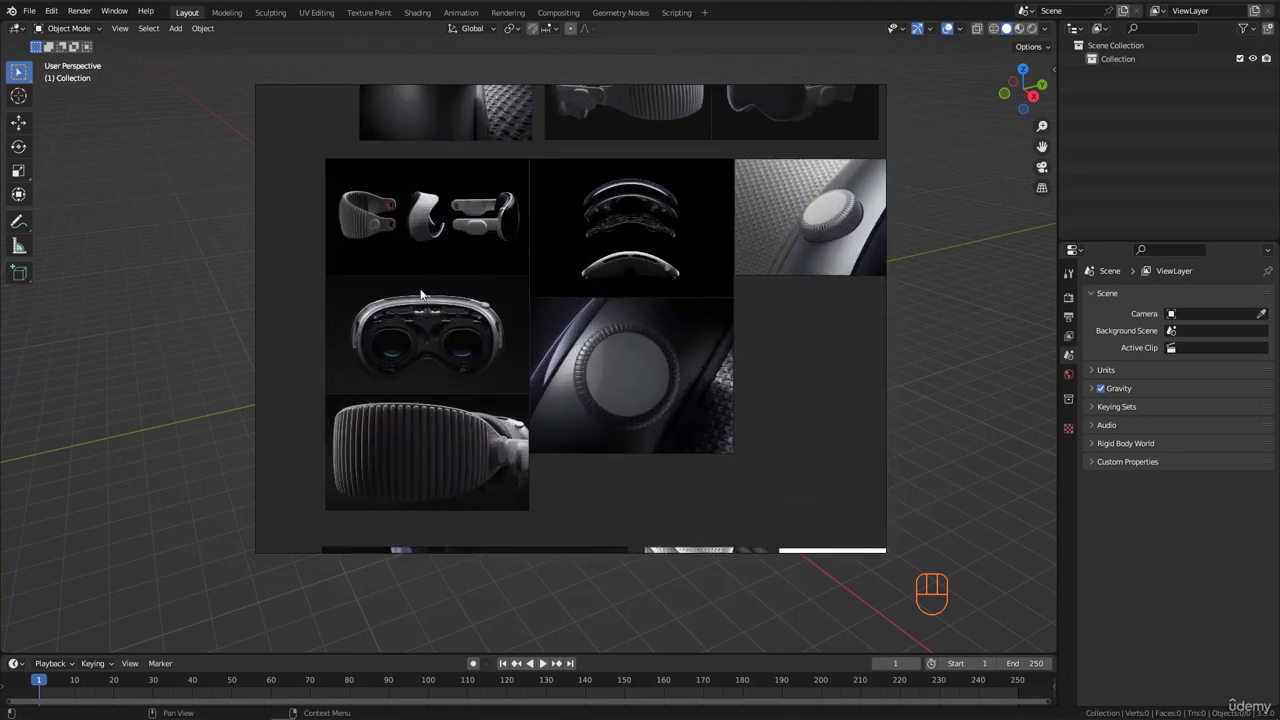
pyautogui.scroll(-2, 415, 289)
pyautogui.moveTo(664, 264); pyautogui.dragTo(457, 334, button='middle')
pyautogui.scroll(-1, 450, 341)
pyautogui.scroll(-1, 446, 347)
pyautogui.moveTo(775, 329); pyautogui.dragTo(543, 353, button='middle')
pyautogui.moveTo(370, 226); pyautogui.dragTo(382, 233, button='middle')
pyautogui.scroll(7, 383, 236)
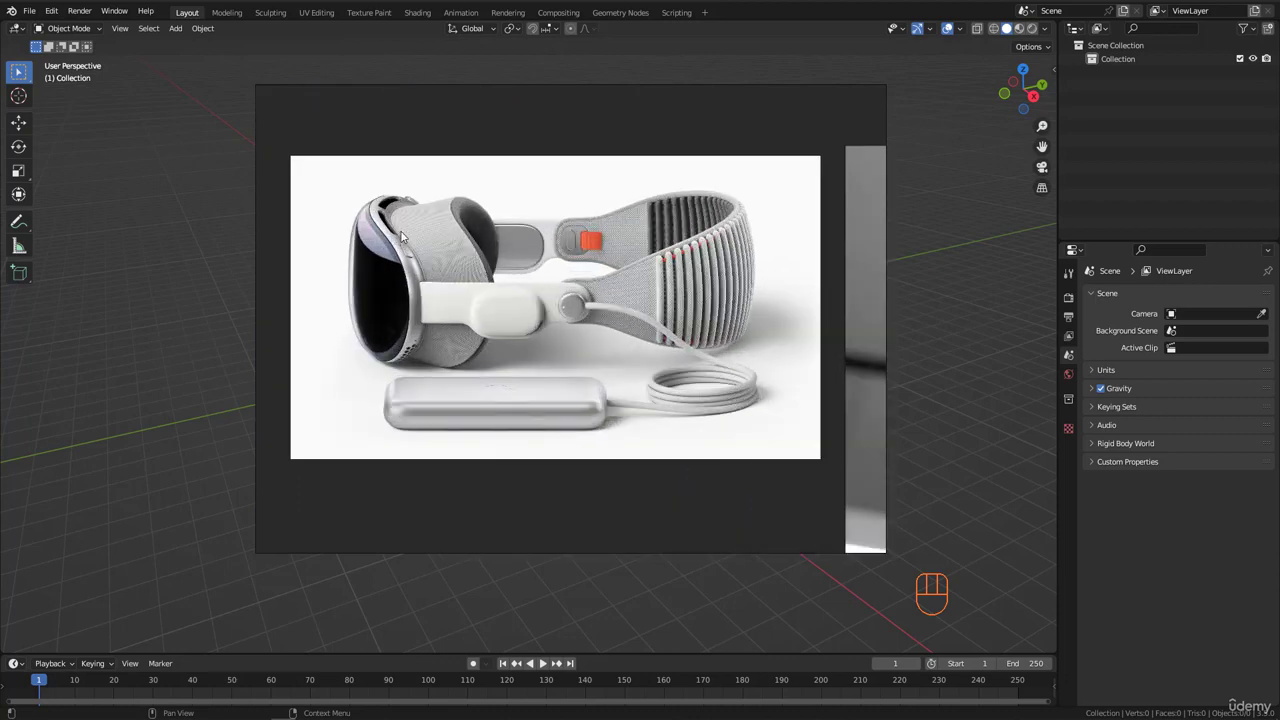
pyautogui.scroll(-5, 407, 252)
pyautogui.scroll(-2, 454, 257)
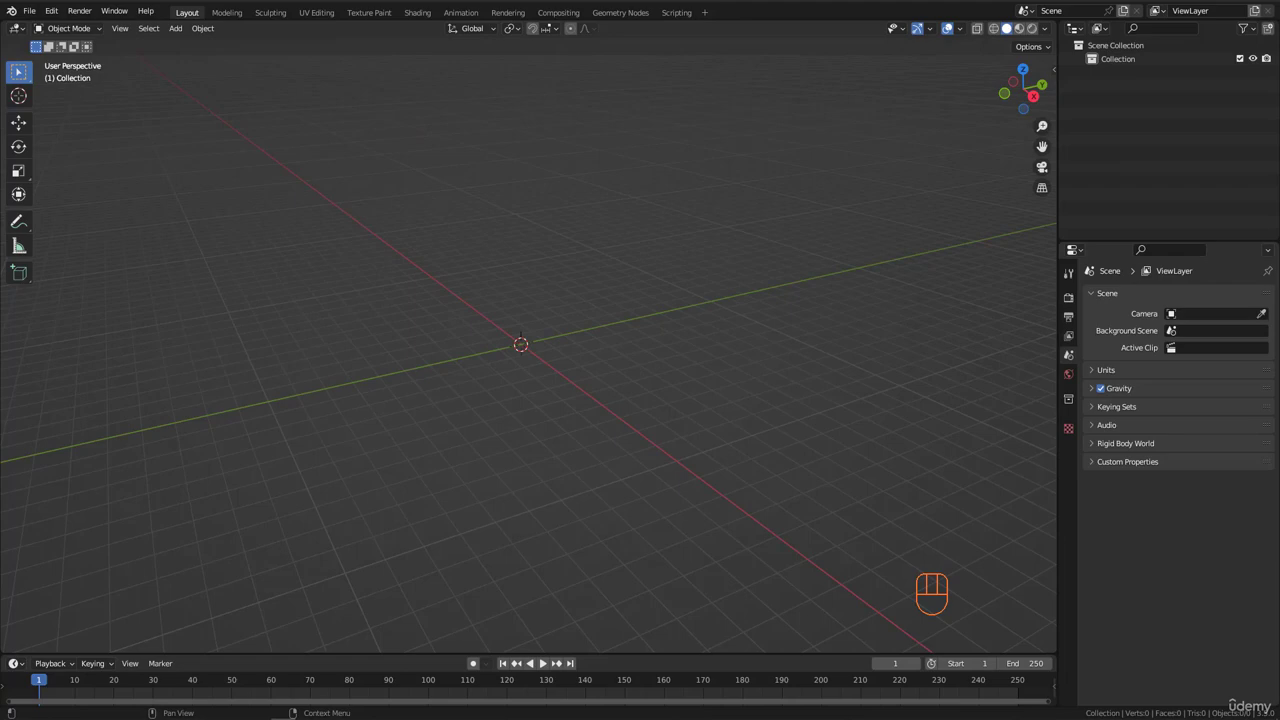
# Step: Switch to the Apple vision pro Images folder and preview Apple(26).png and Apple(33).png as candidate reference images
pyautogui.hotkey('alt', 'Tab')
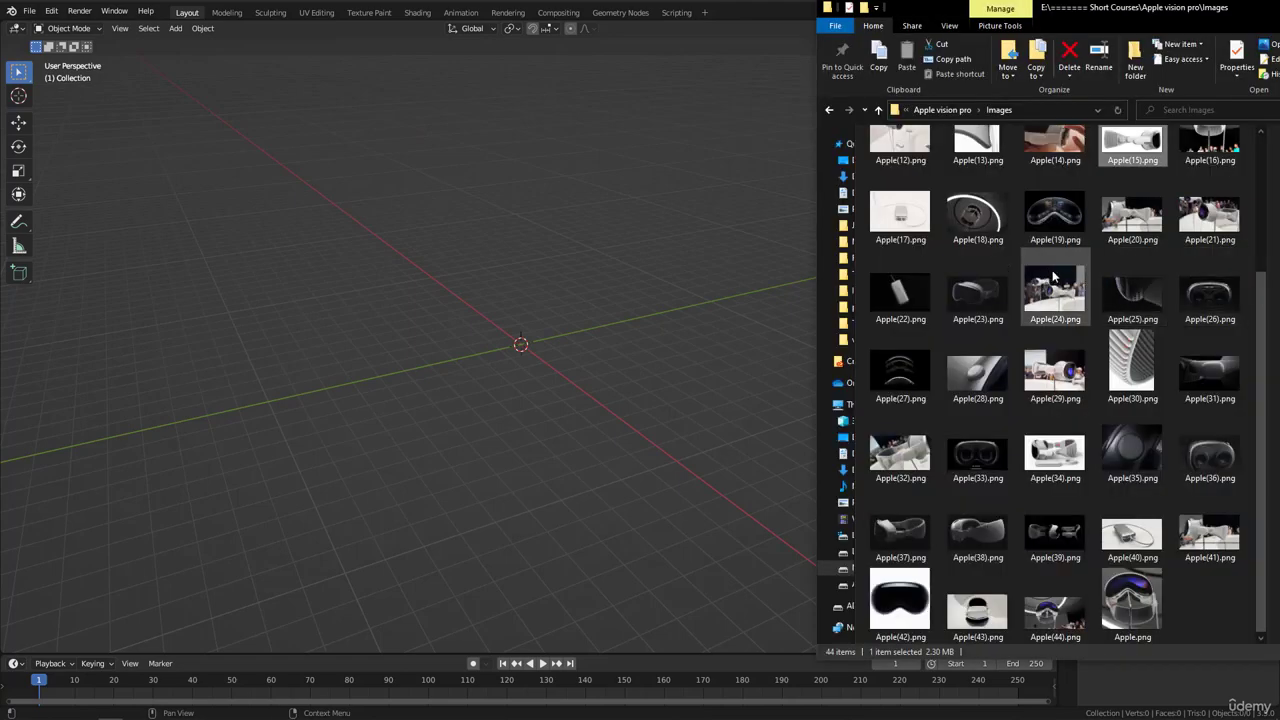
pyautogui.scroll(2, 992, 243)
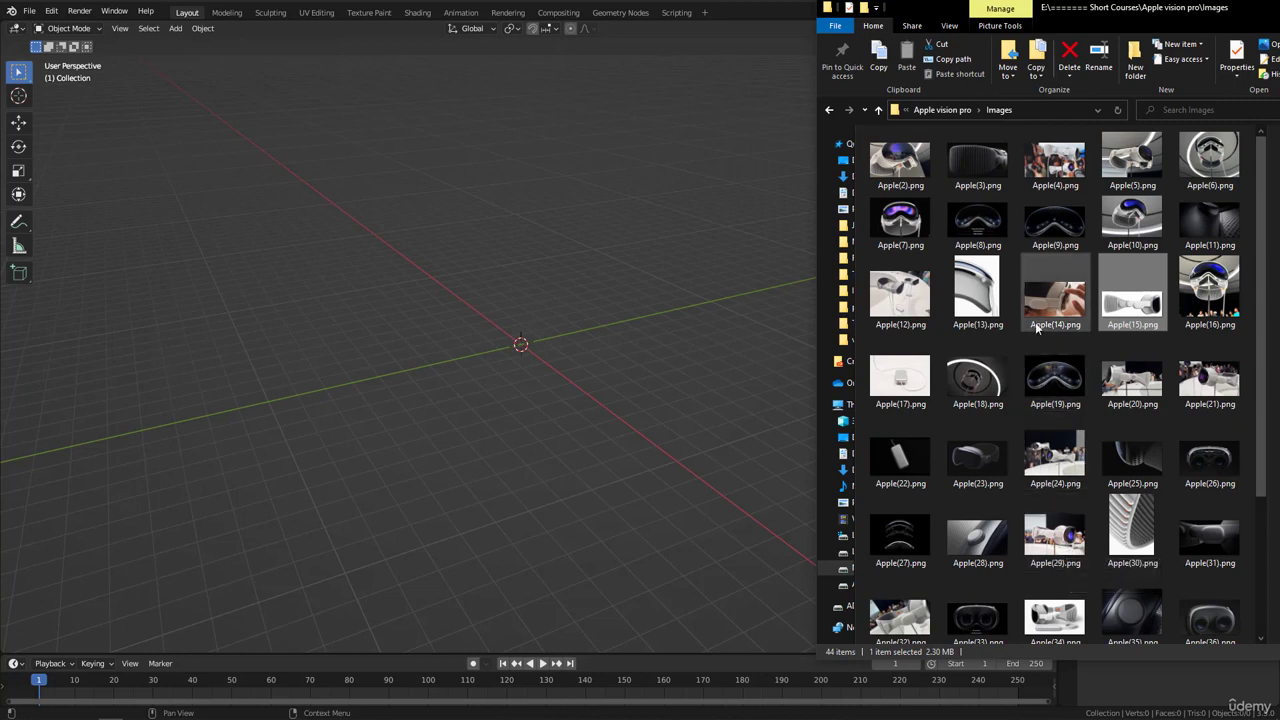
pyautogui.scroll(-2, 1038, 264)
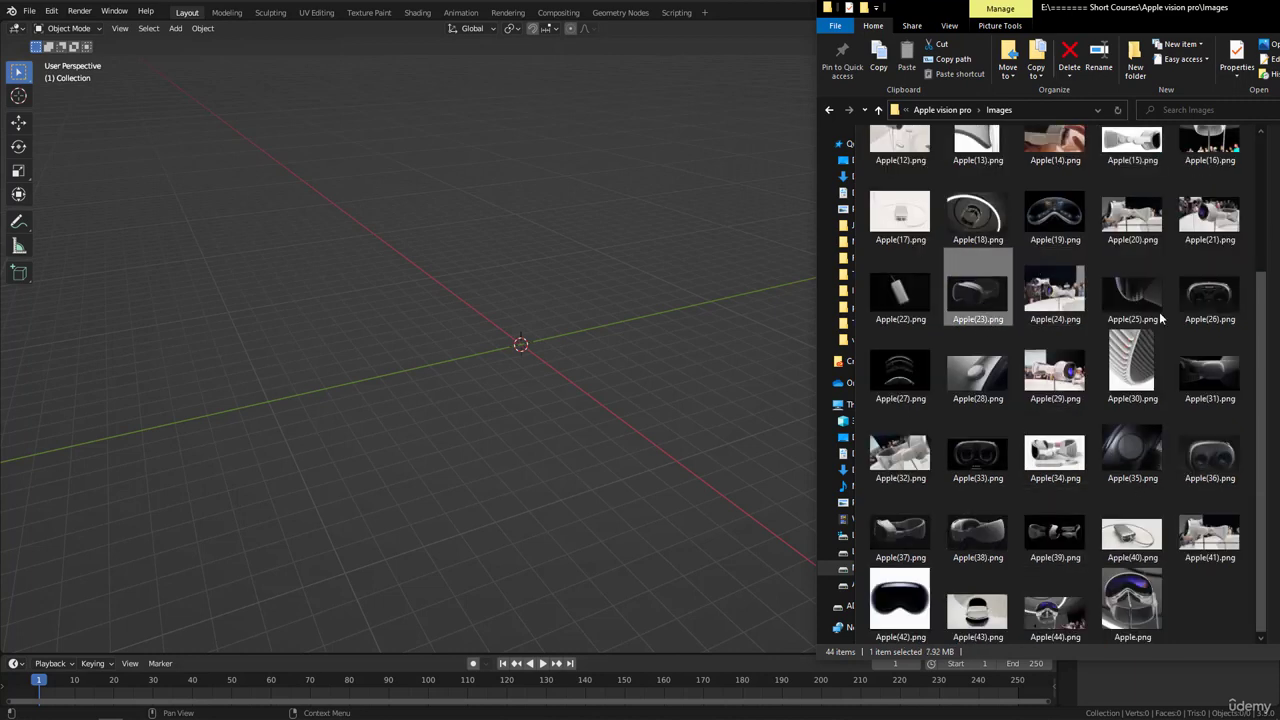
pyautogui.click(1212, 300)
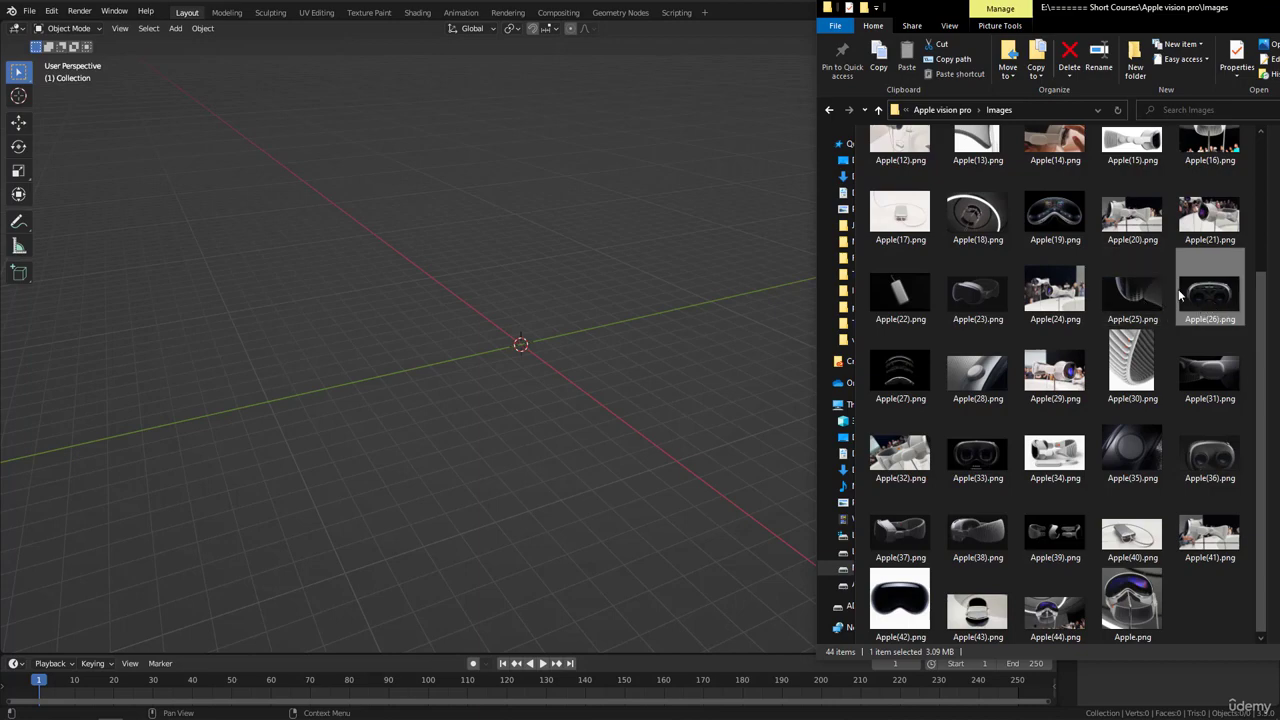
pyautogui.doubleClick(1203, 296)
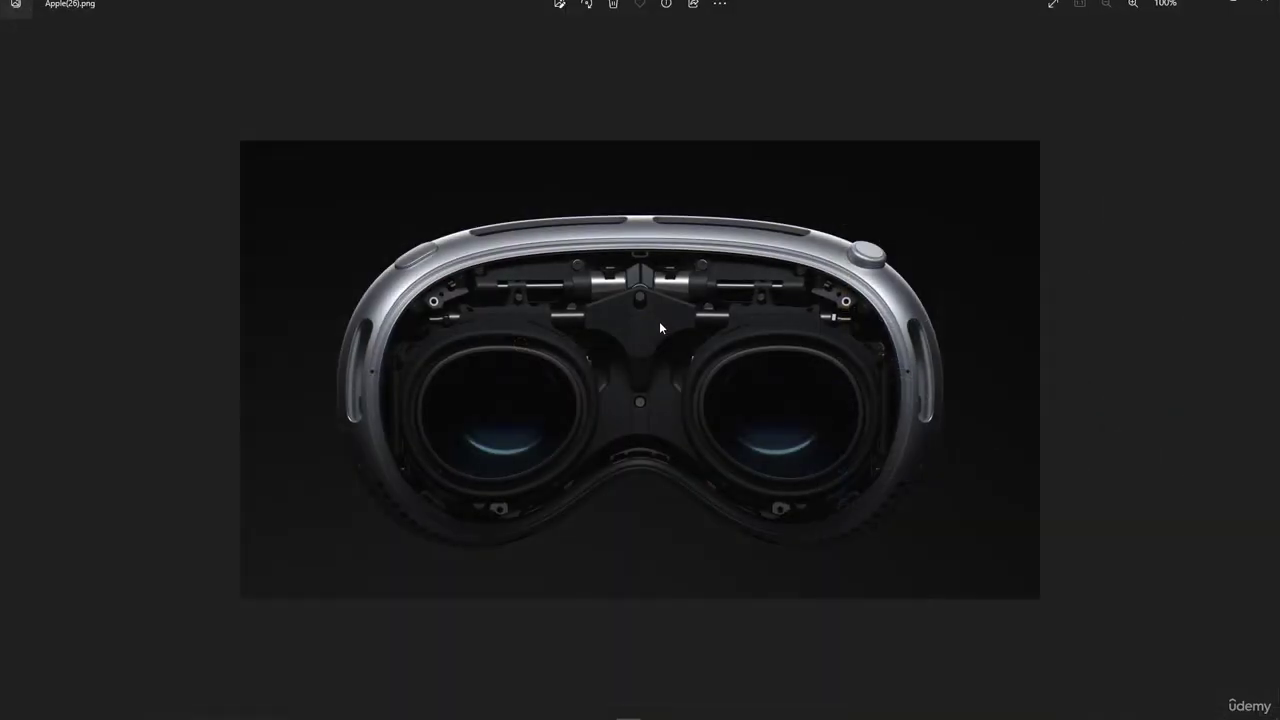
pyautogui.scroll(1, 774, 412)
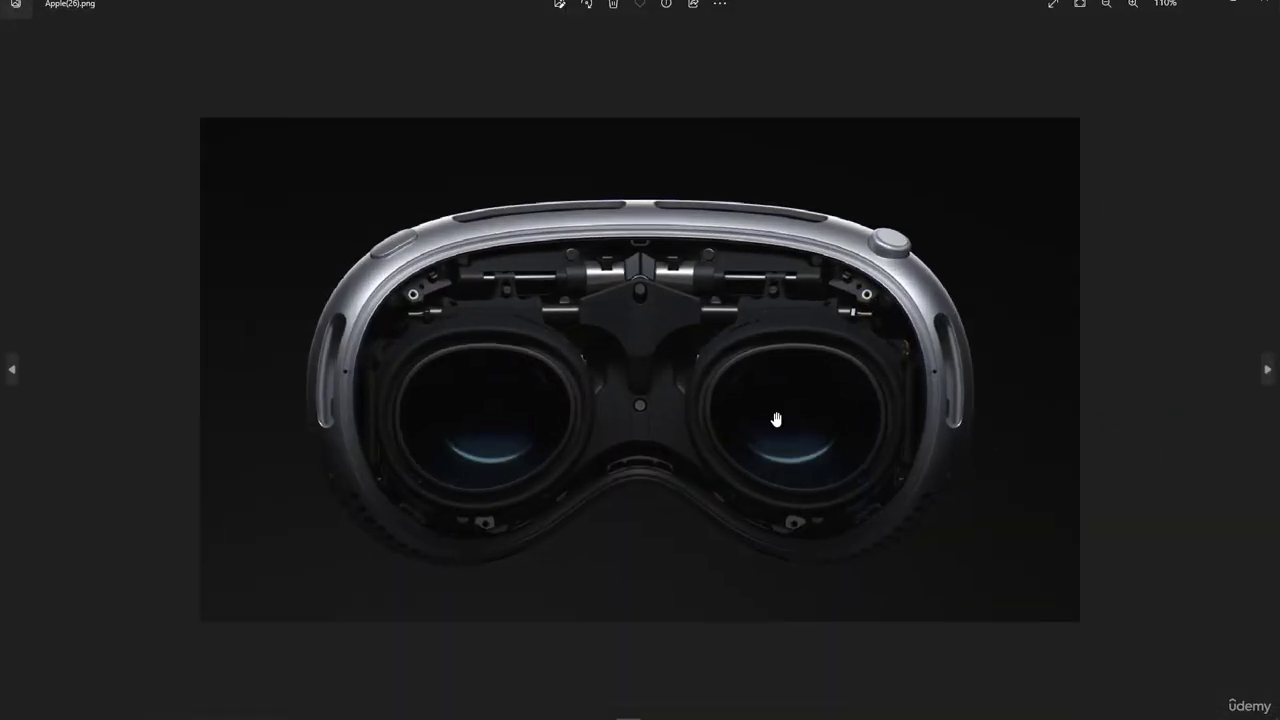
pyautogui.click(1259, 6)
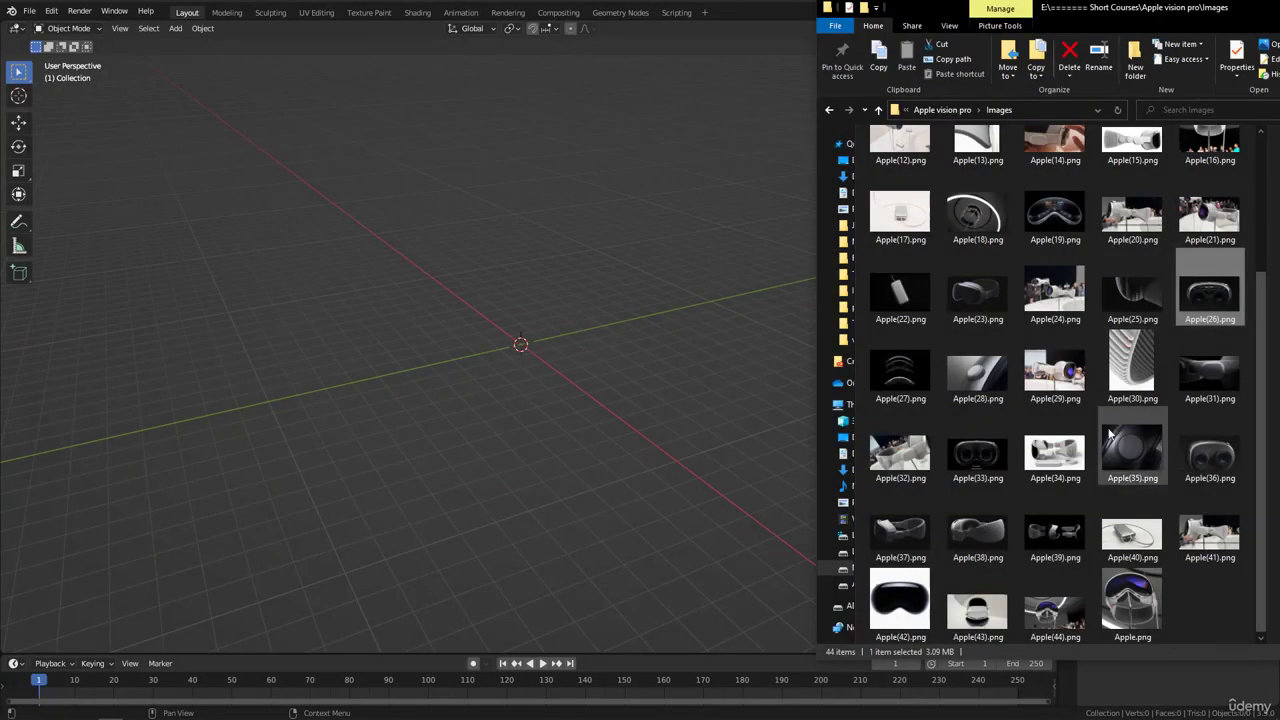
pyautogui.doubleClick(978, 456)
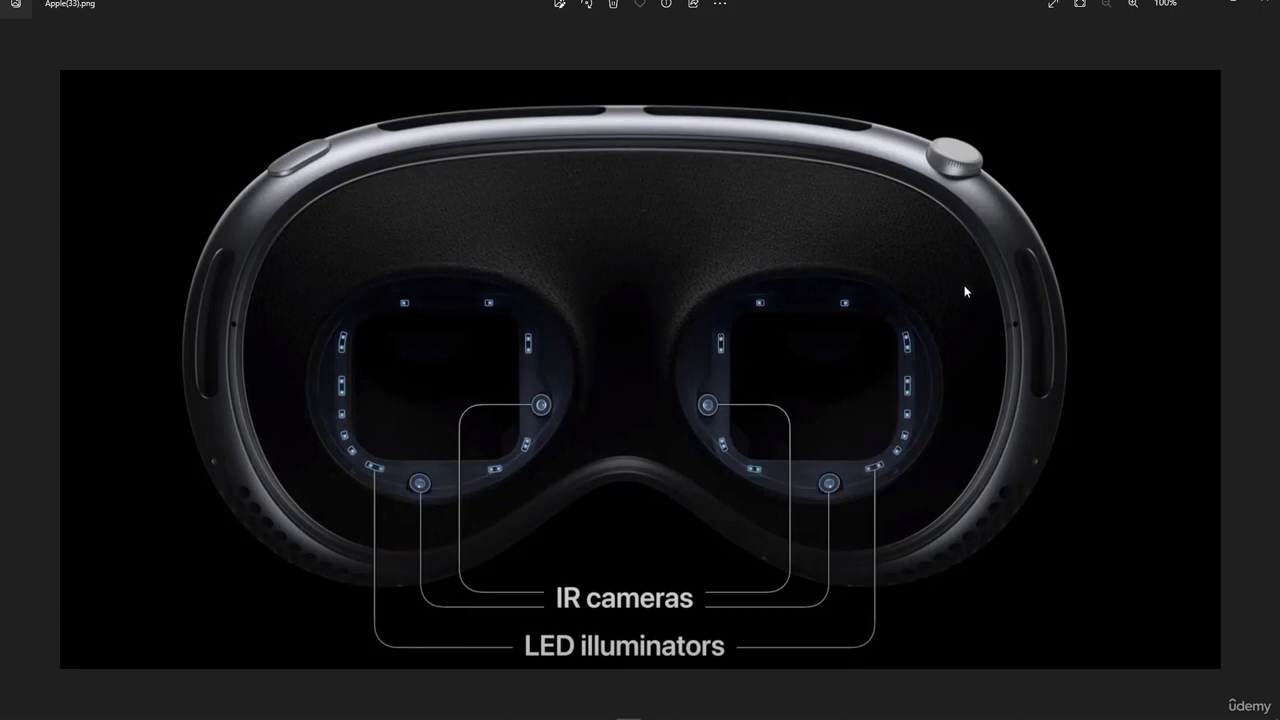
pyautogui.click(1255, 4)
pyautogui.click(590, 330)
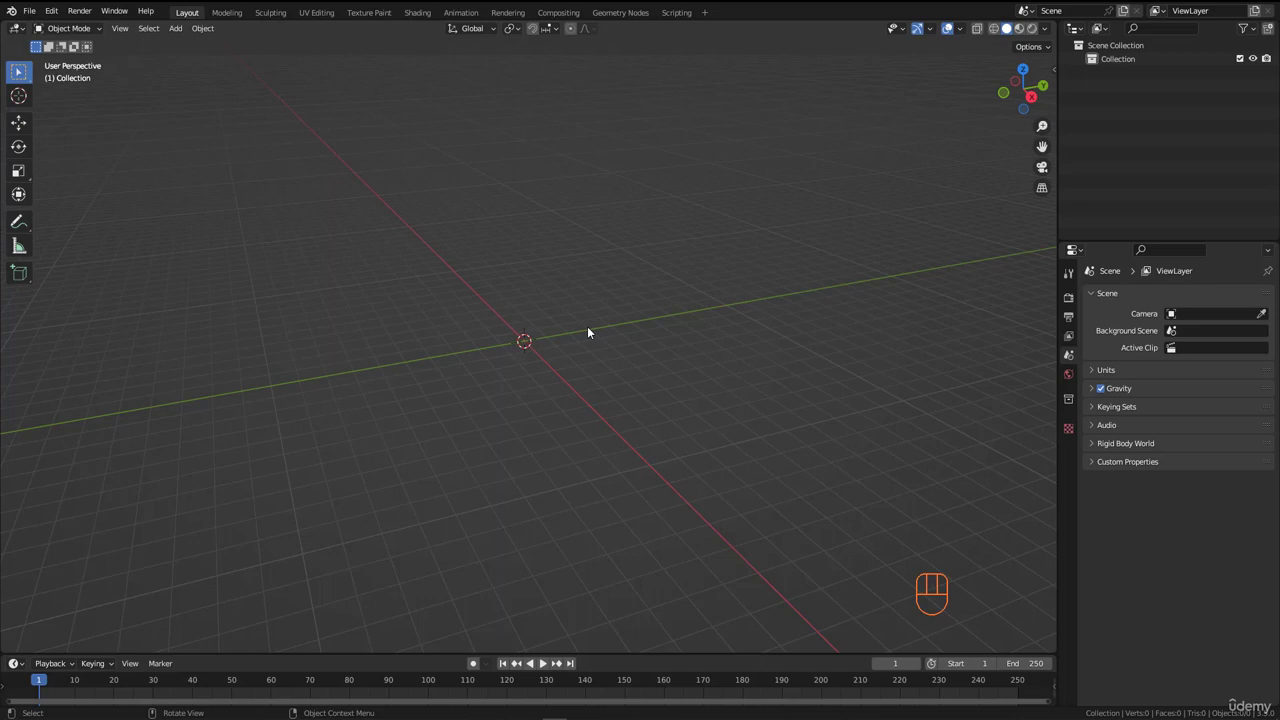
pyautogui.hotkey('ctrl', 'alt')
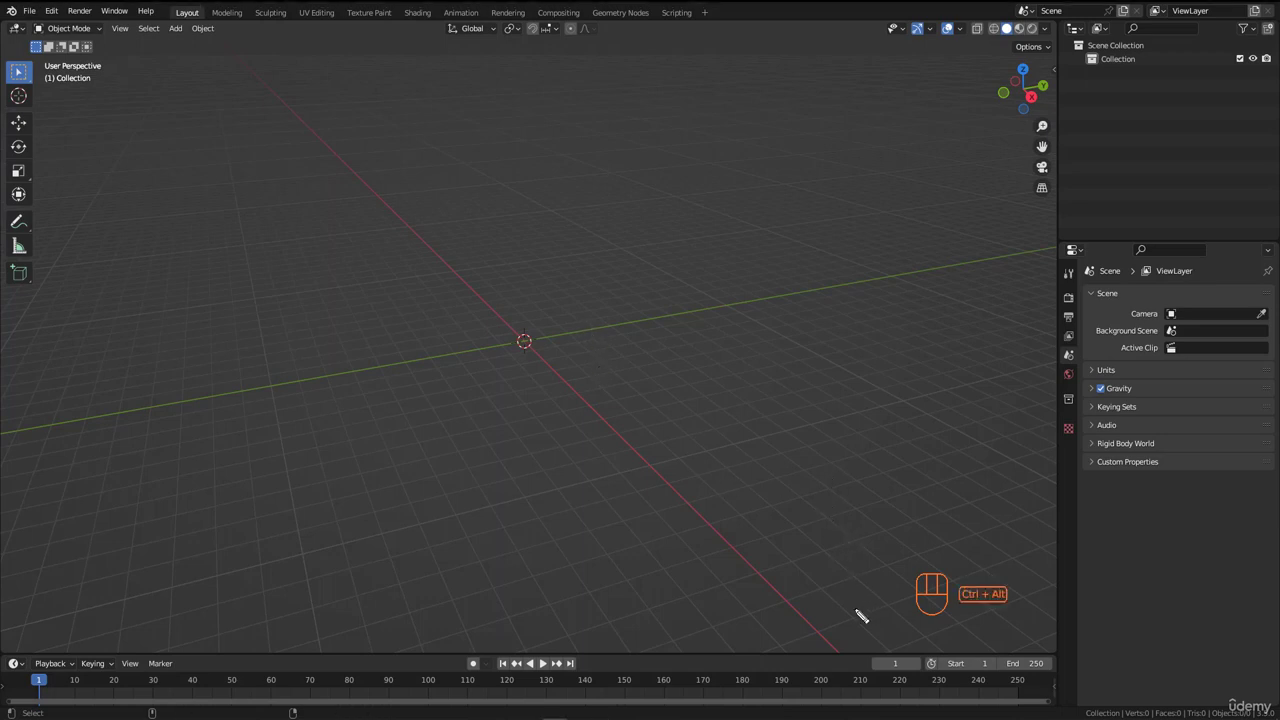
pyautogui.moveTo(846, 626)
pyautogui.mouseDown()
pyautogui.moveTo(903, 628)
pyautogui.moveTo(1045, 596)
pyautogui.moveTo(972, 532)
pyautogui.moveTo(860, 628)
pyautogui.moveTo(980, 622)
pyautogui.moveTo(1004, 635)
pyautogui.mouseUp()
pyautogui.press('Escape')
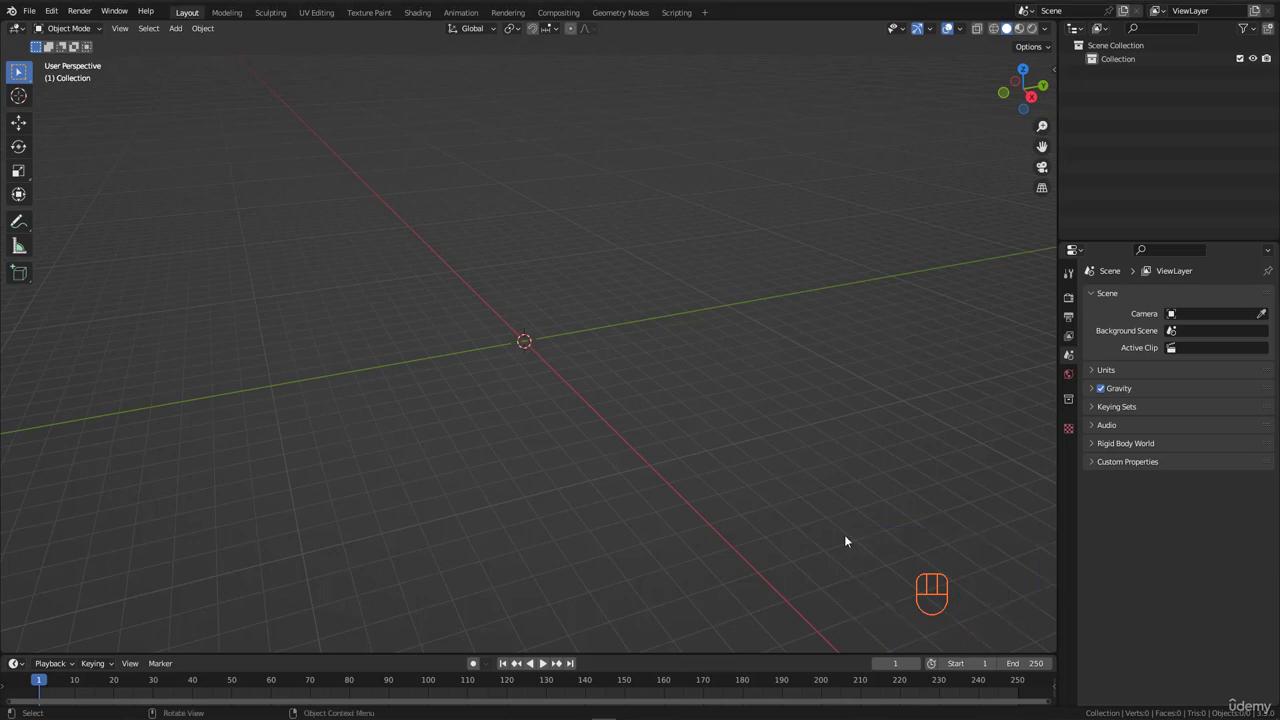
pyautogui.moveTo(558, 334); pyautogui.dragTo(544, 342, button='middle')
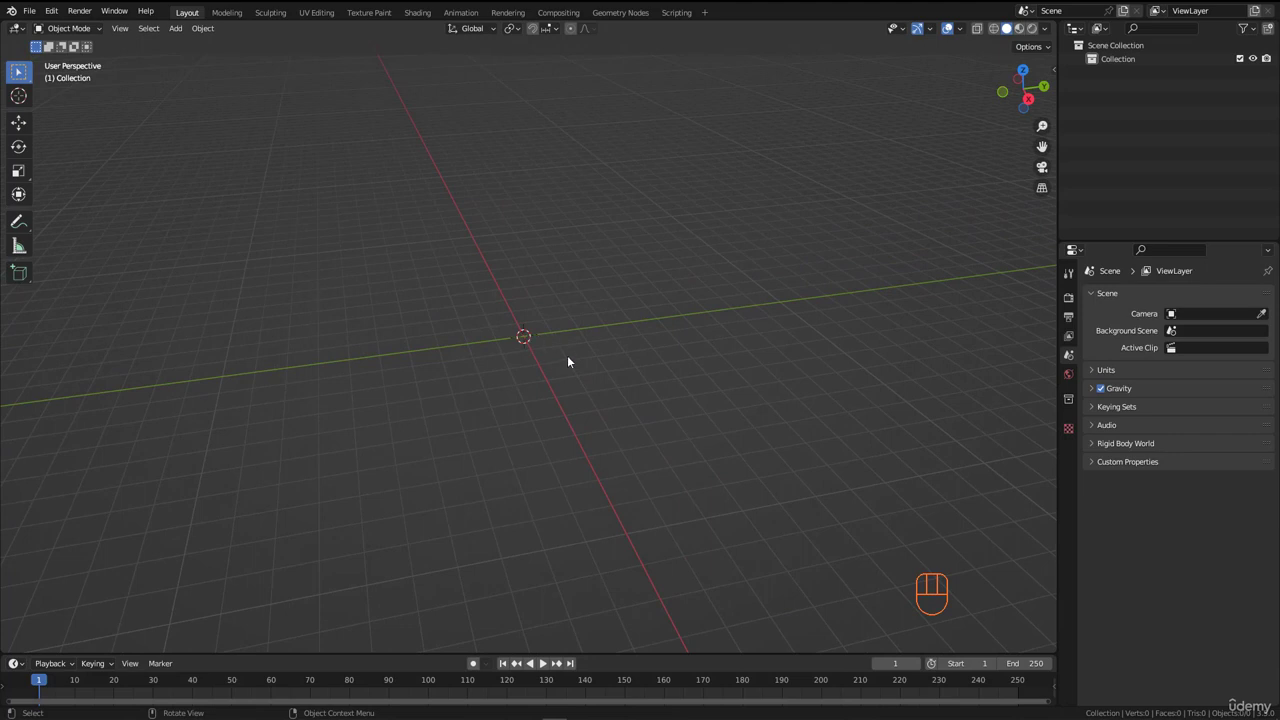
pyautogui.press('`')
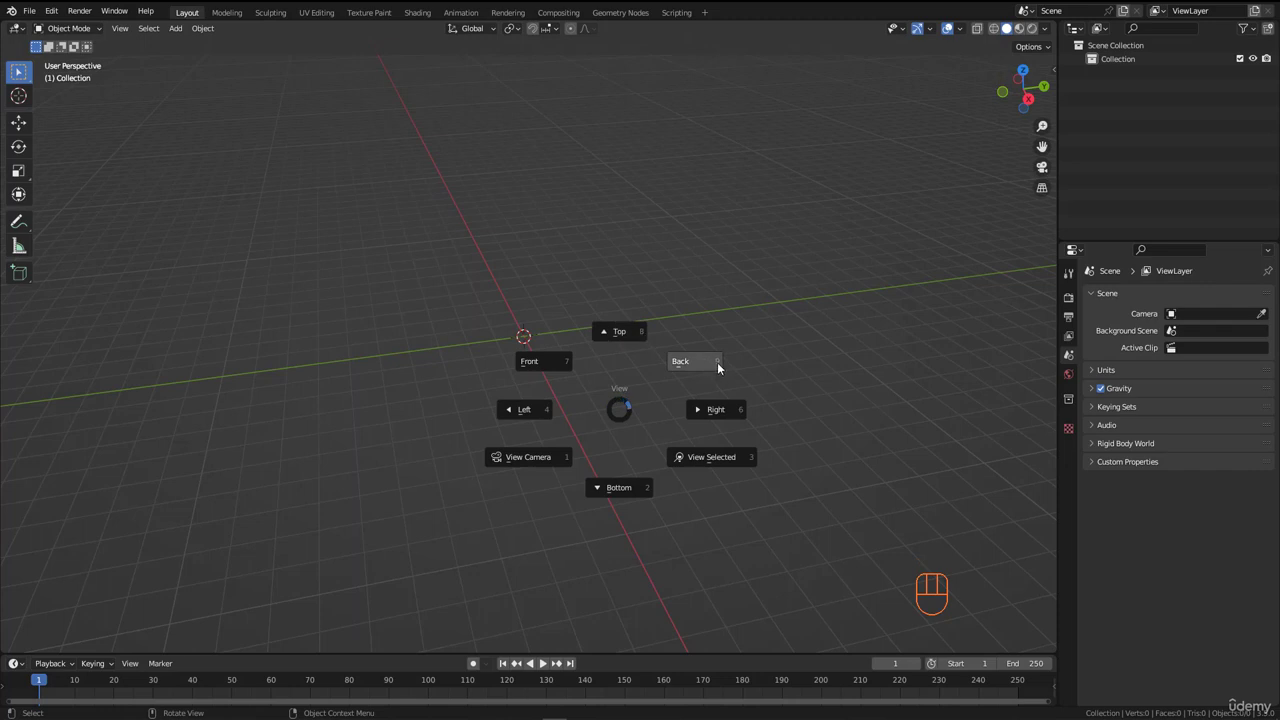
pyautogui.click(619, 411)
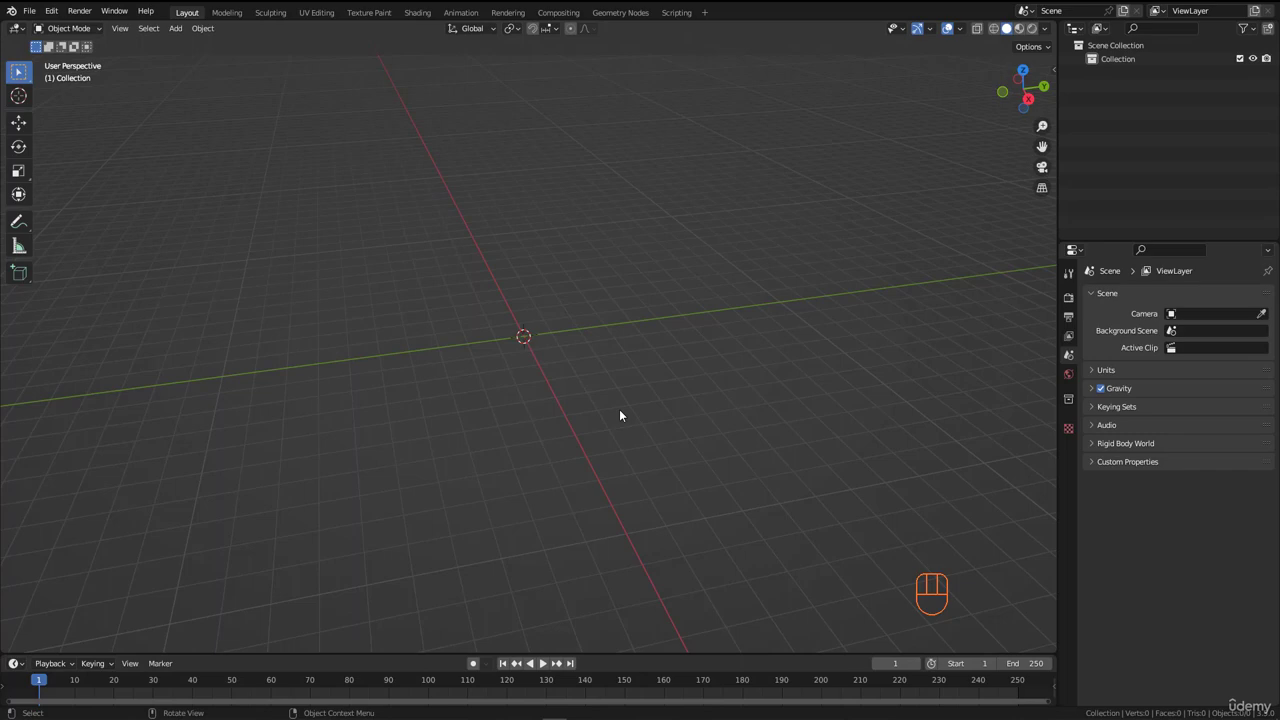
# Step: Place Apple(33).png from the Images folder as a reference in front orthographic view, at about X -0.27 m, Z 1.63 m
pyautogui.press('KP_1')
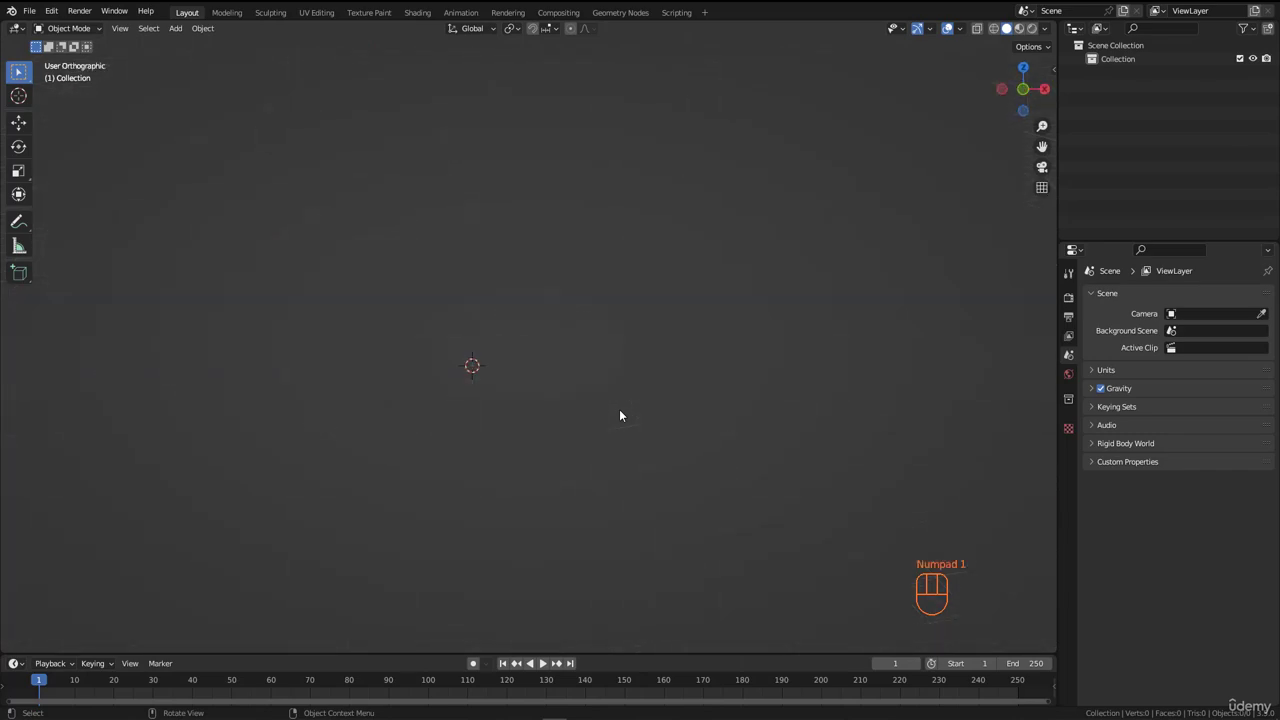
pyautogui.scroll(-2, 727, 317)
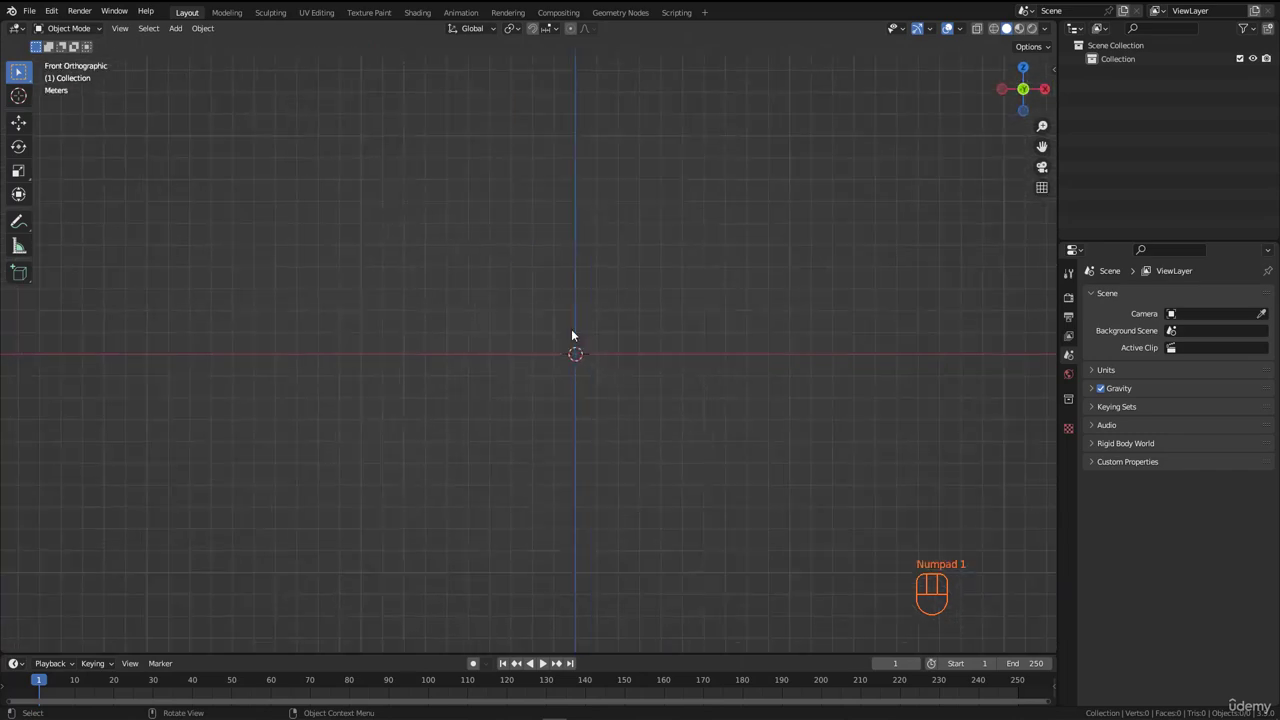
pyautogui.scroll(6, 571, 329)
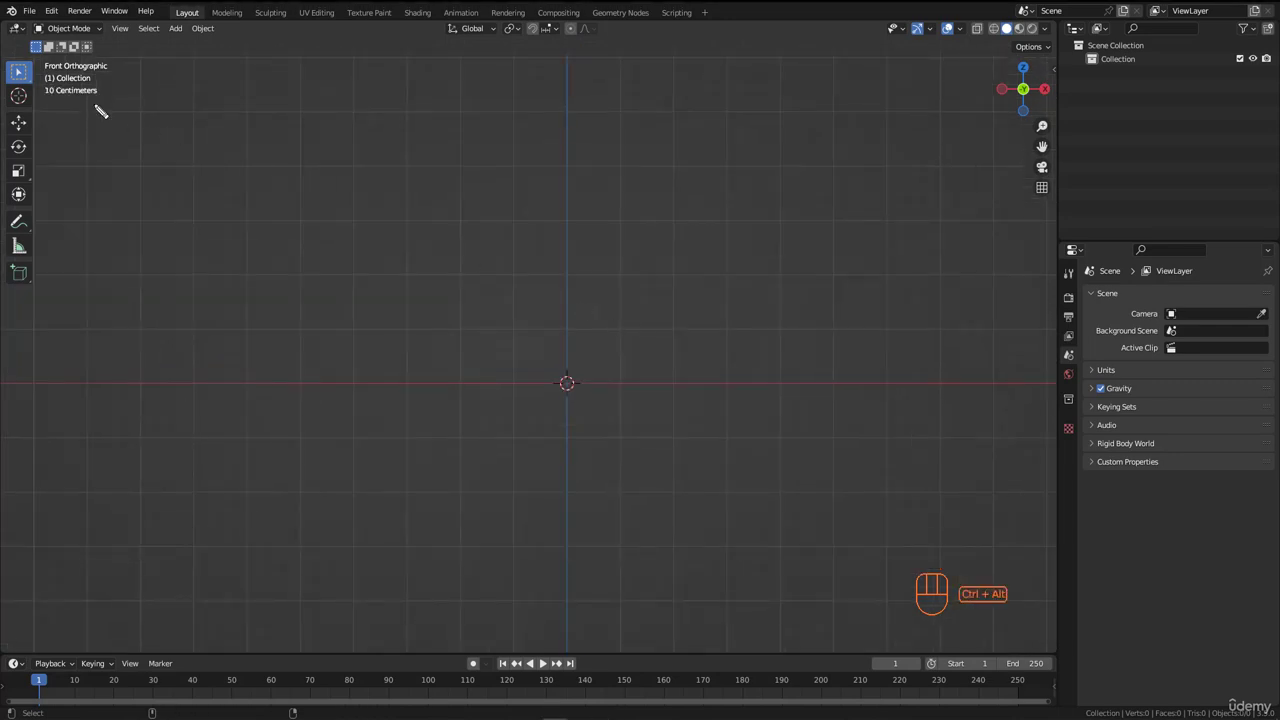
pyautogui.moveTo(48, 76); pyautogui.dragTo(116, 72)
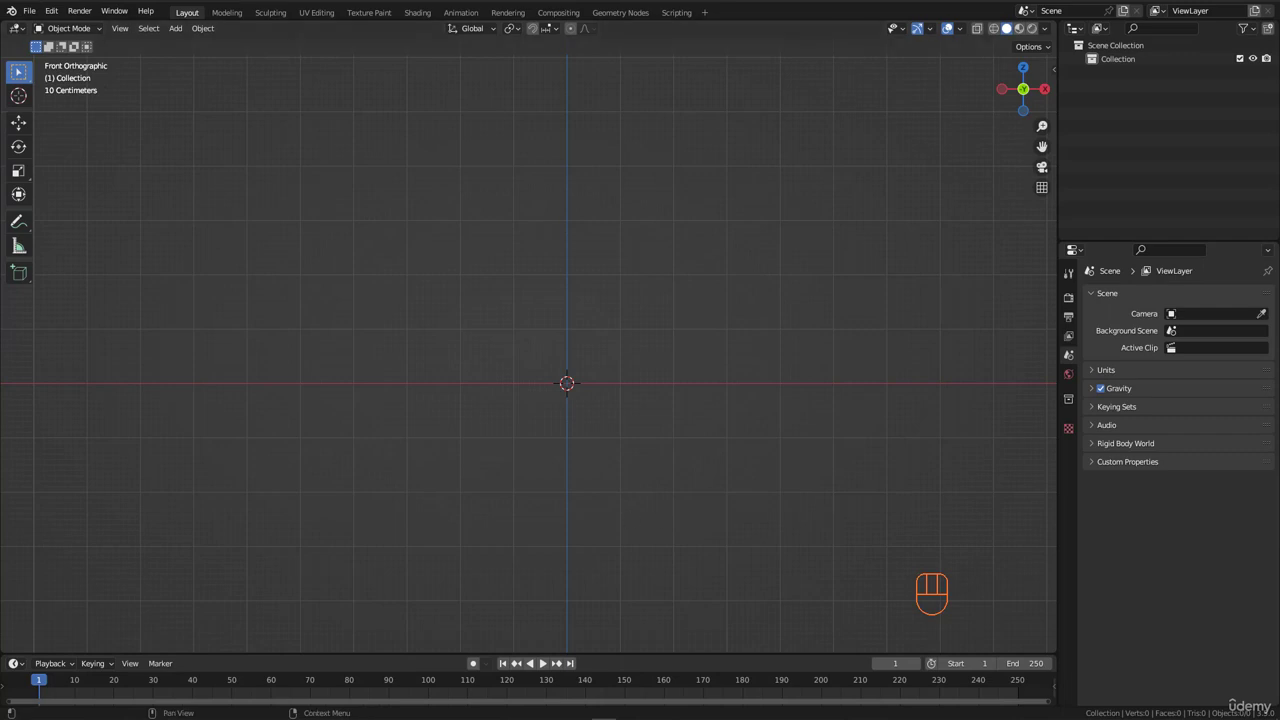
pyautogui.hotkey('alt', 'Tab')
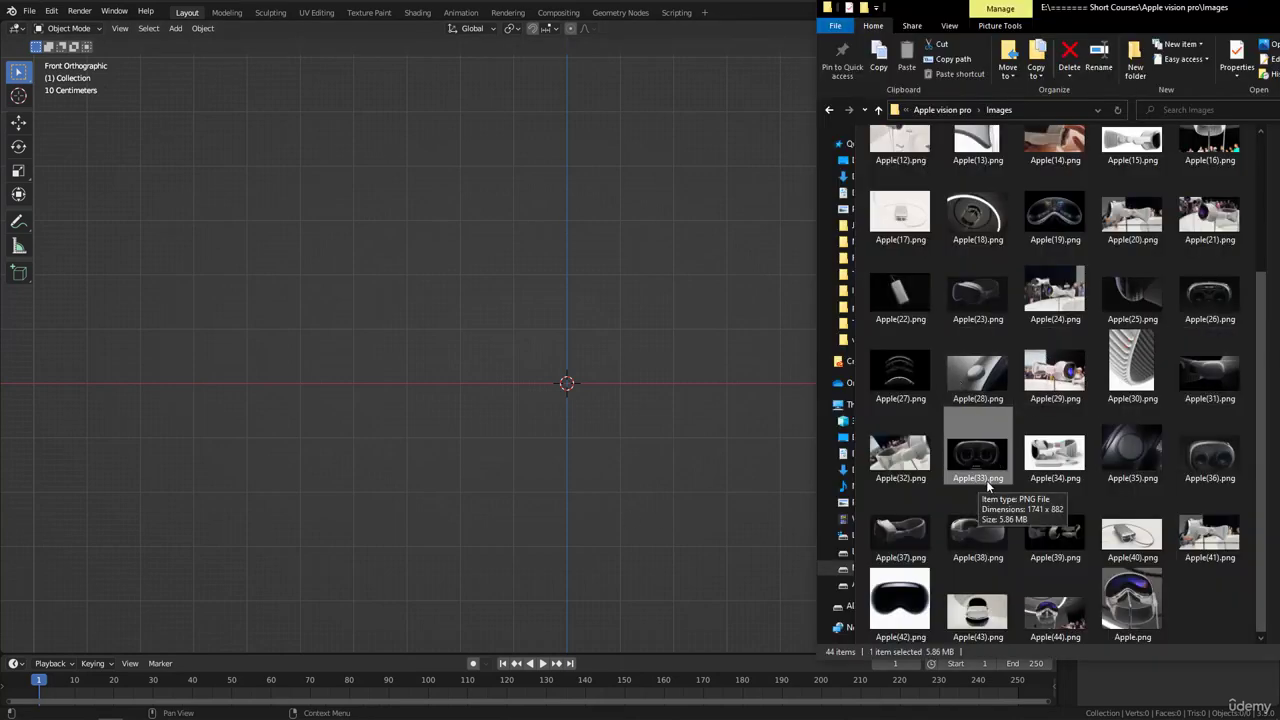
pyautogui.moveTo(975, 443); pyautogui.dragTo(557, 306)
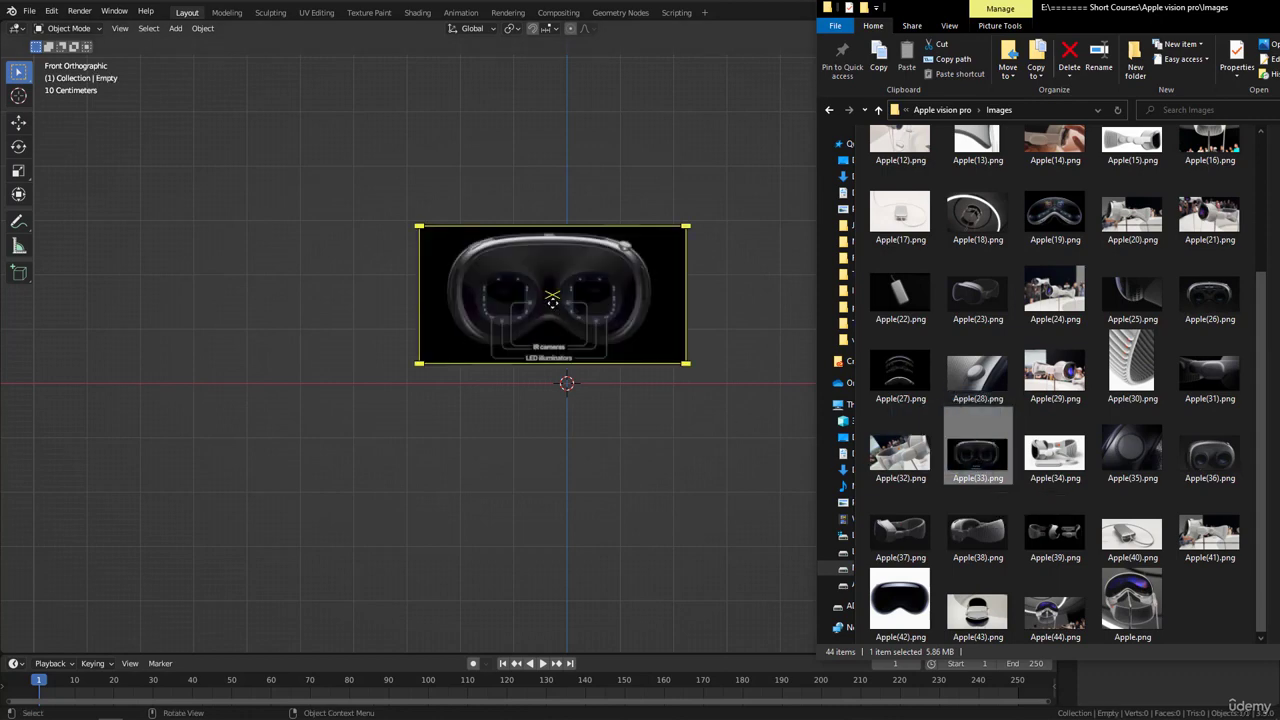
pyautogui.click(645, 330)
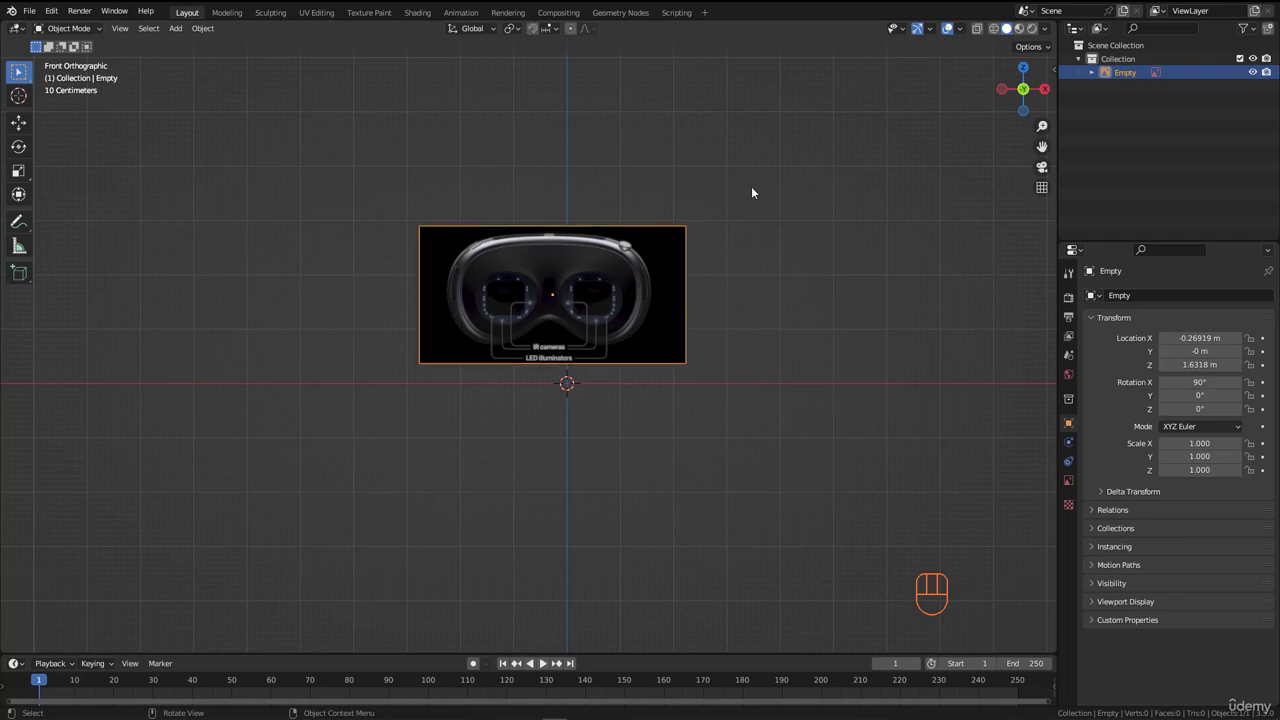
pyautogui.scroll(2, 608, 323)
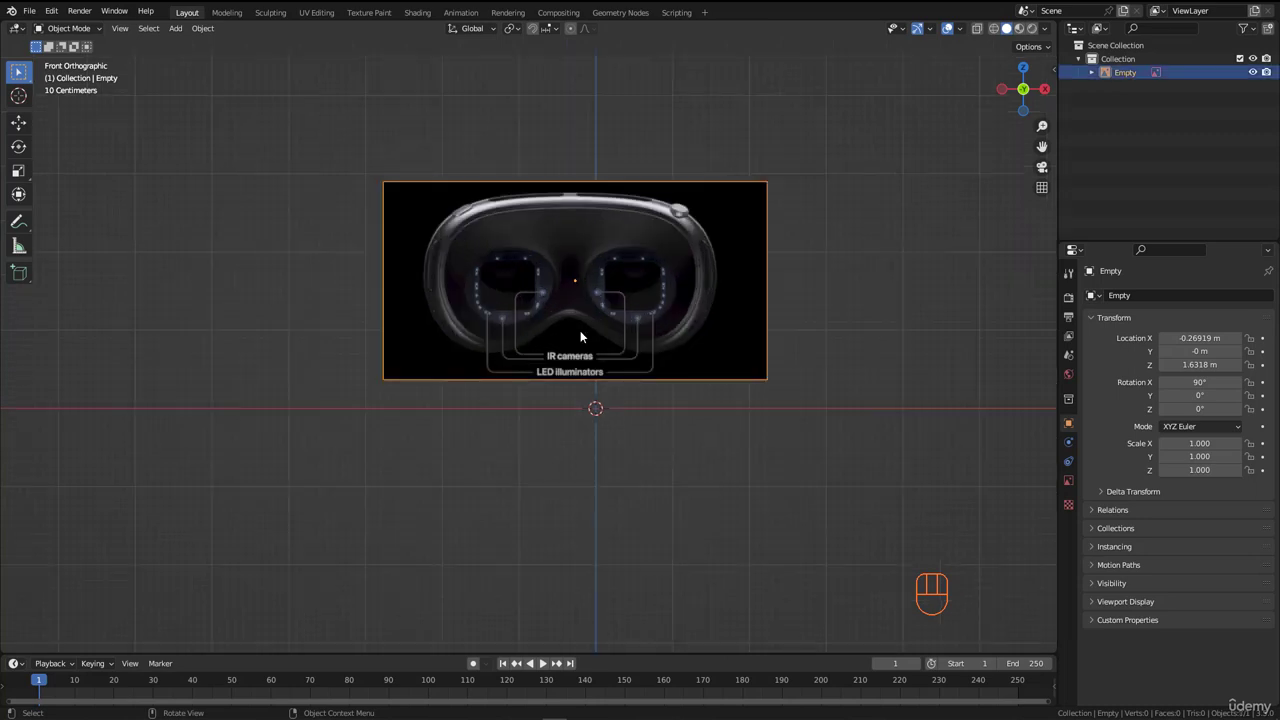
# Step: Clear the headset reference image's location so that it sits at the world origin
pyautogui.scroll(1, 632, 328)
pyautogui.scroll(2, 636, 336)
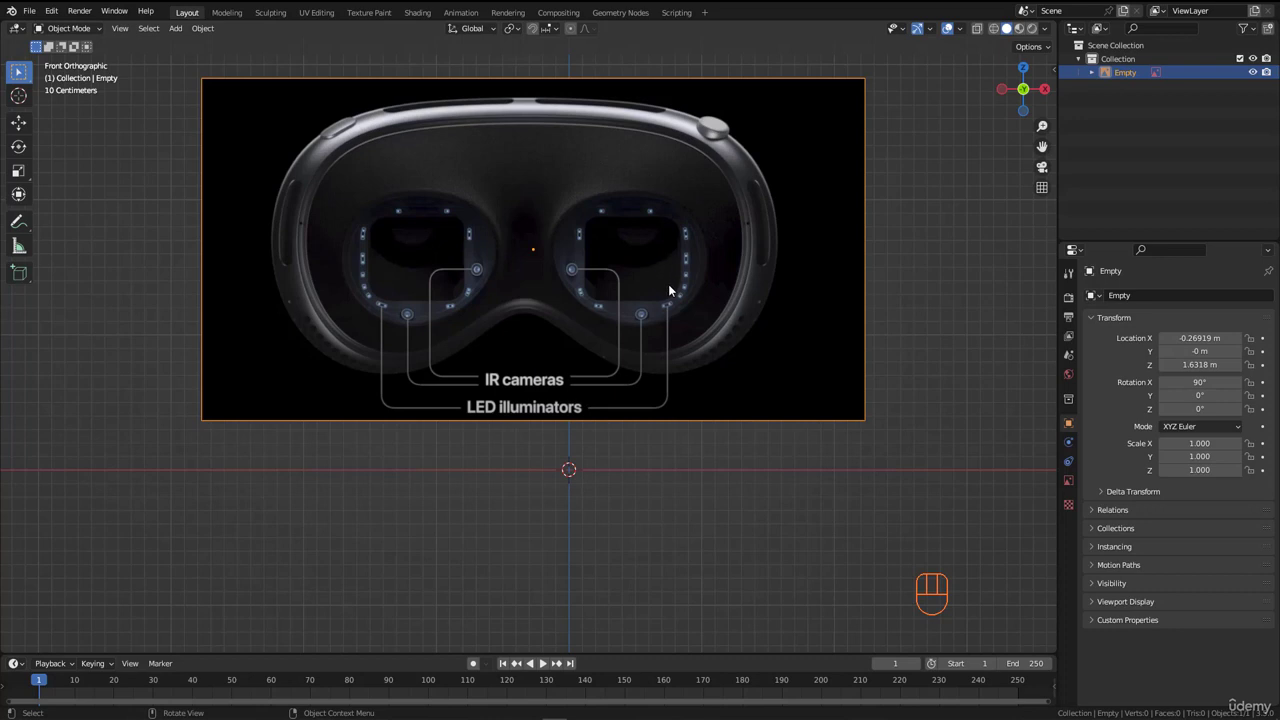
pyautogui.press('alt')
pyautogui.hotkey('alt', 'g')
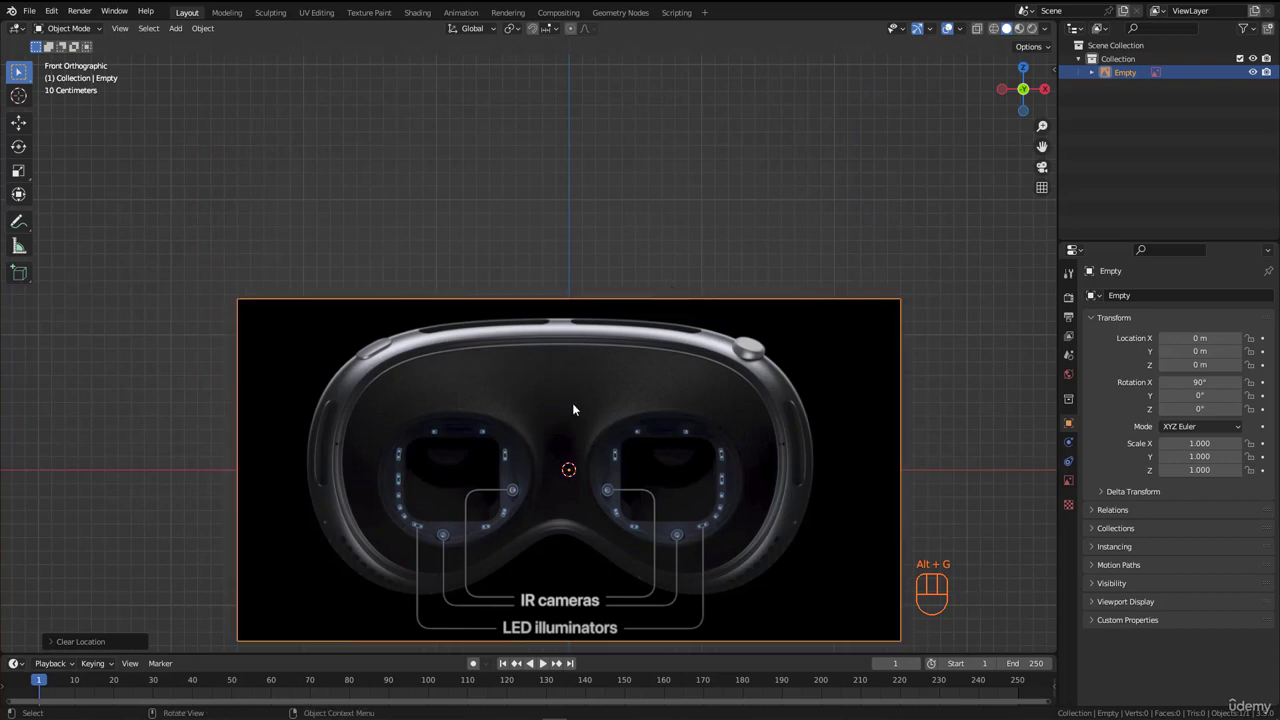
pyautogui.scroll(-3, 582, 325)
pyautogui.scroll(3, 588, 392)
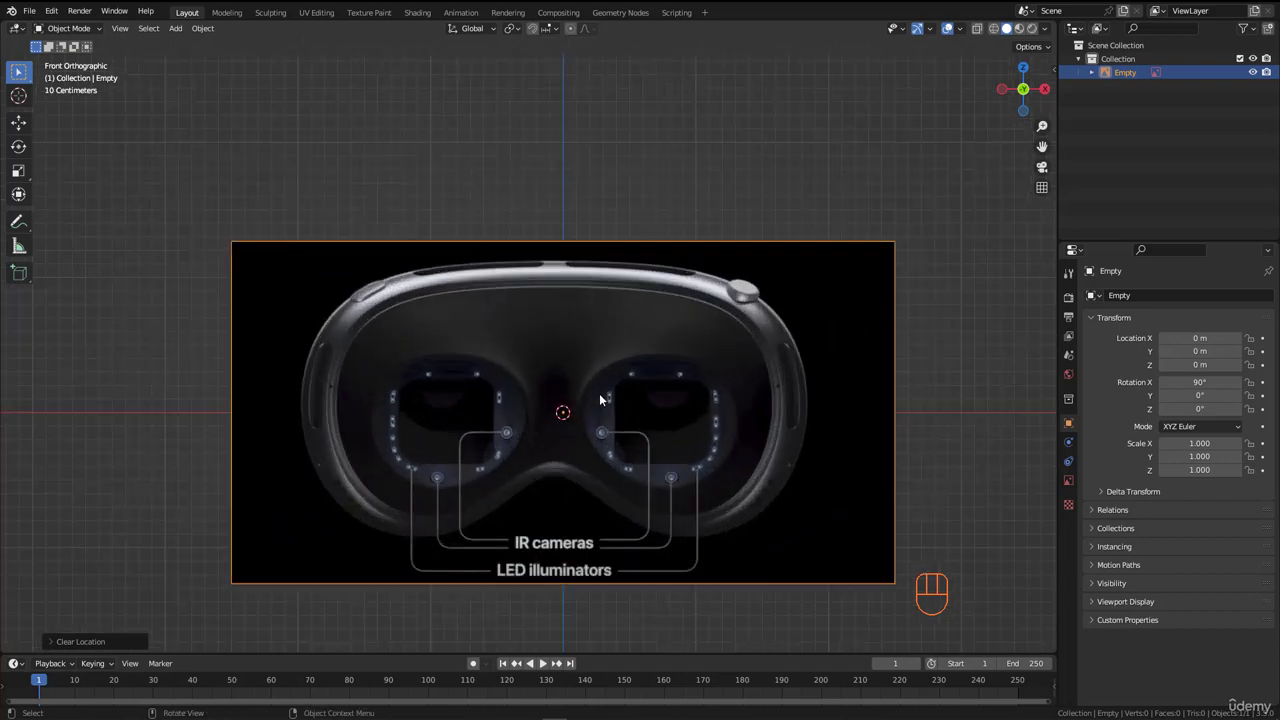
pyautogui.scroll(-2, 594, 303)
pyautogui.scroll(3, 602, 400)
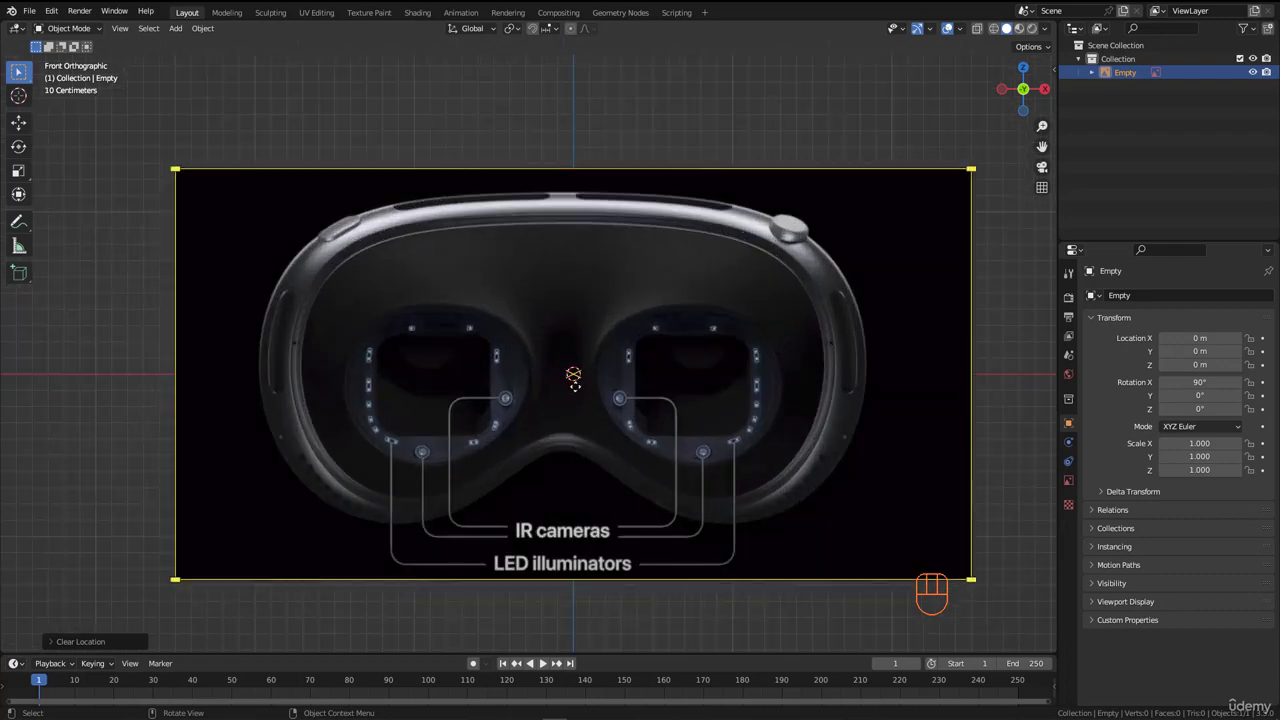
pyautogui.press('g')
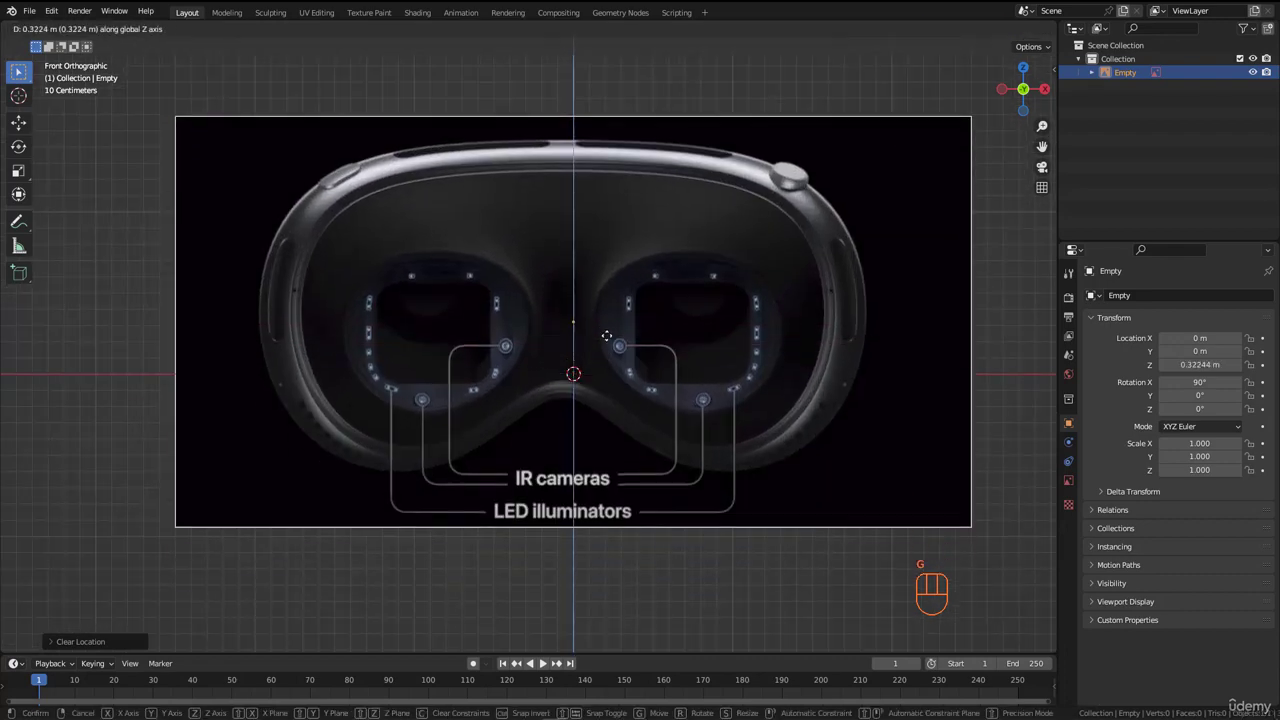
pyautogui.press('z')
pyautogui.rightClick(618, 232)
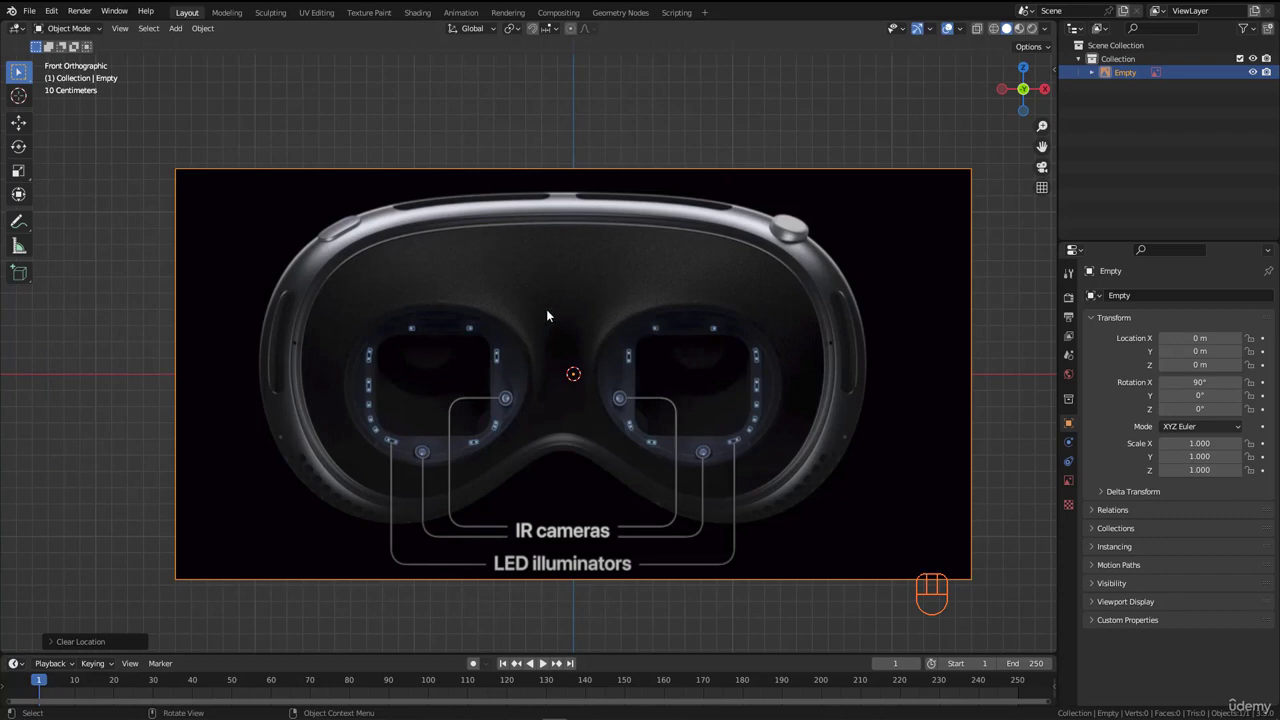
# Step: Move the reference image back along the Y axis to about 1.9 m
pyautogui.scroll(-3, 520, 302)
pyautogui.moveTo(514, 300); pyautogui.dragTo(624, 371, button='middle')
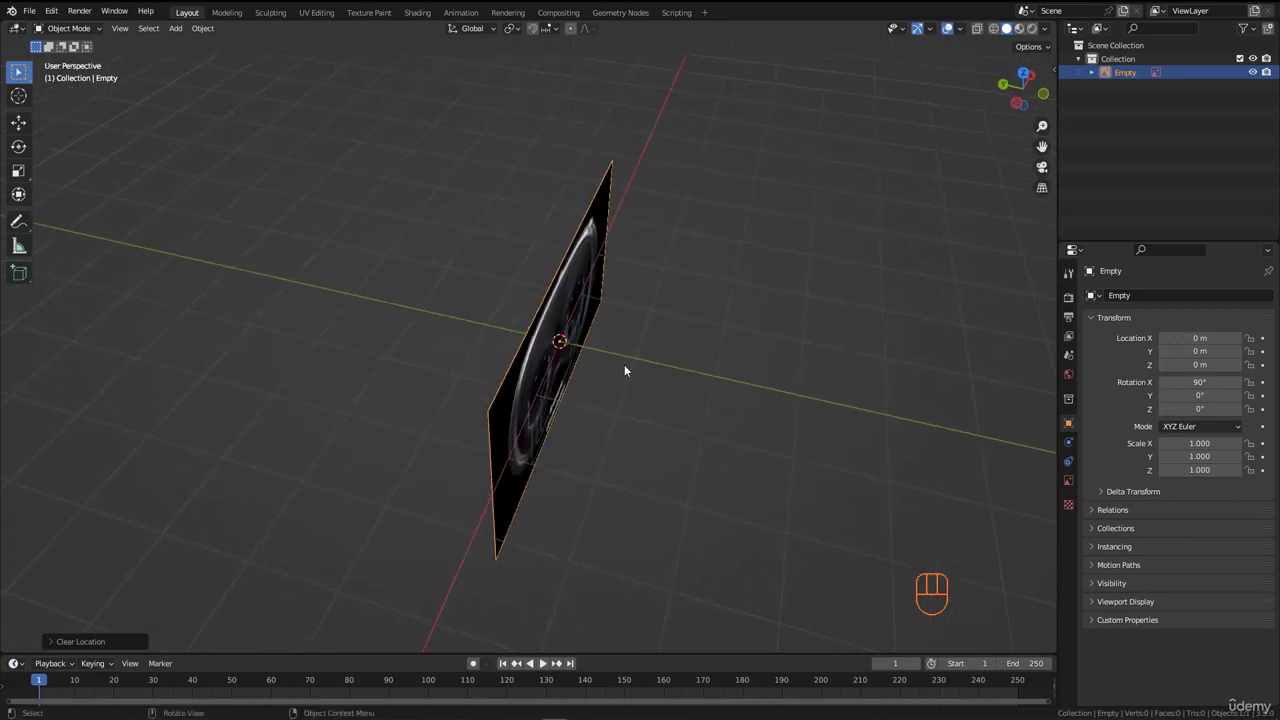
pyautogui.press('g')
pyautogui.press('y')
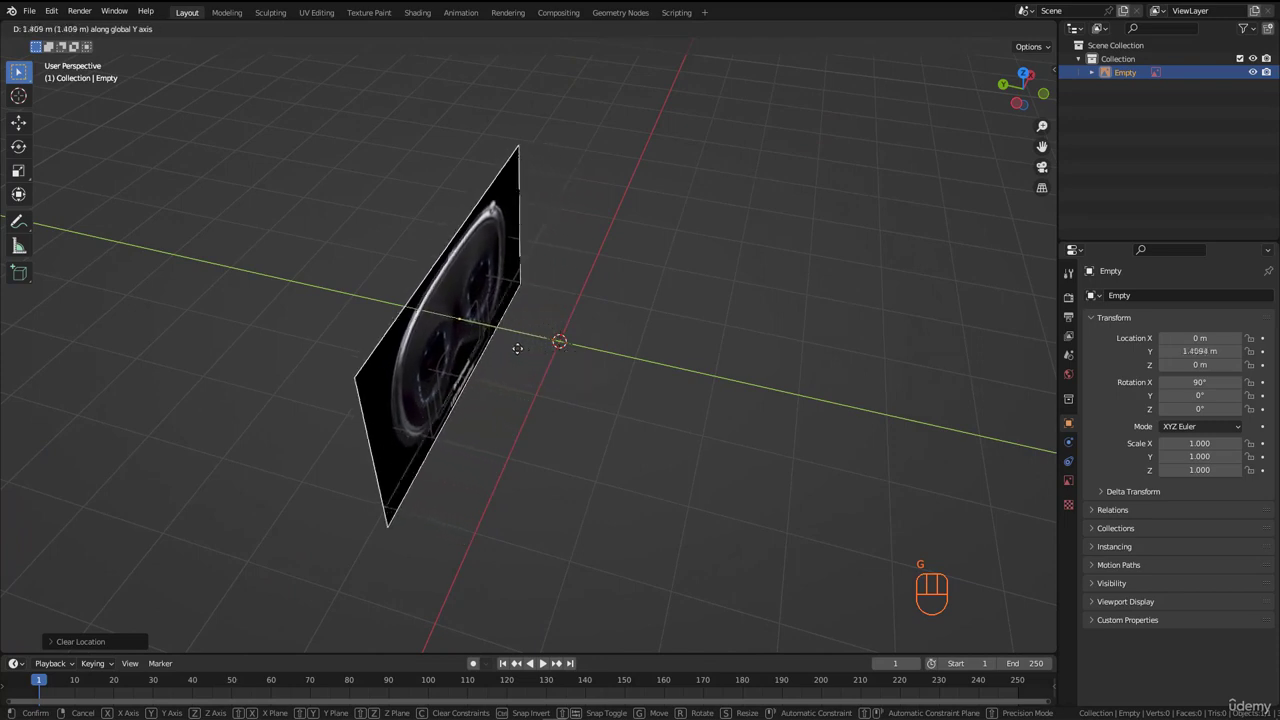
pyautogui.click(552, 346)
pyautogui.moveTo(587, 341); pyautogui.dragTo(598, 340, button='middle')
pyautogui.moveTo(531, 237)
pyautogui.mouseDown()
pyautogui.moveTo(622, 236)
pyautogui.moveTo(603, 280)
pyautogui.moveTo(590, 428)
pyautogui.moveTo(513, 287)
pyautogui.mouseUp()
pyautogui.moveTo(509, 345)
pyautogui.mouseDown()
pyautogui.moveTo(577, 443)
pyautogui.moveTo(608, 435)
pyautogui.mouseUp()
pyautogui.moveTo(618, 235); pyautogui.dragTo(620, 313)
pyautogui.moveTo(592, 452); pyautogui.dragTo(600, 468)
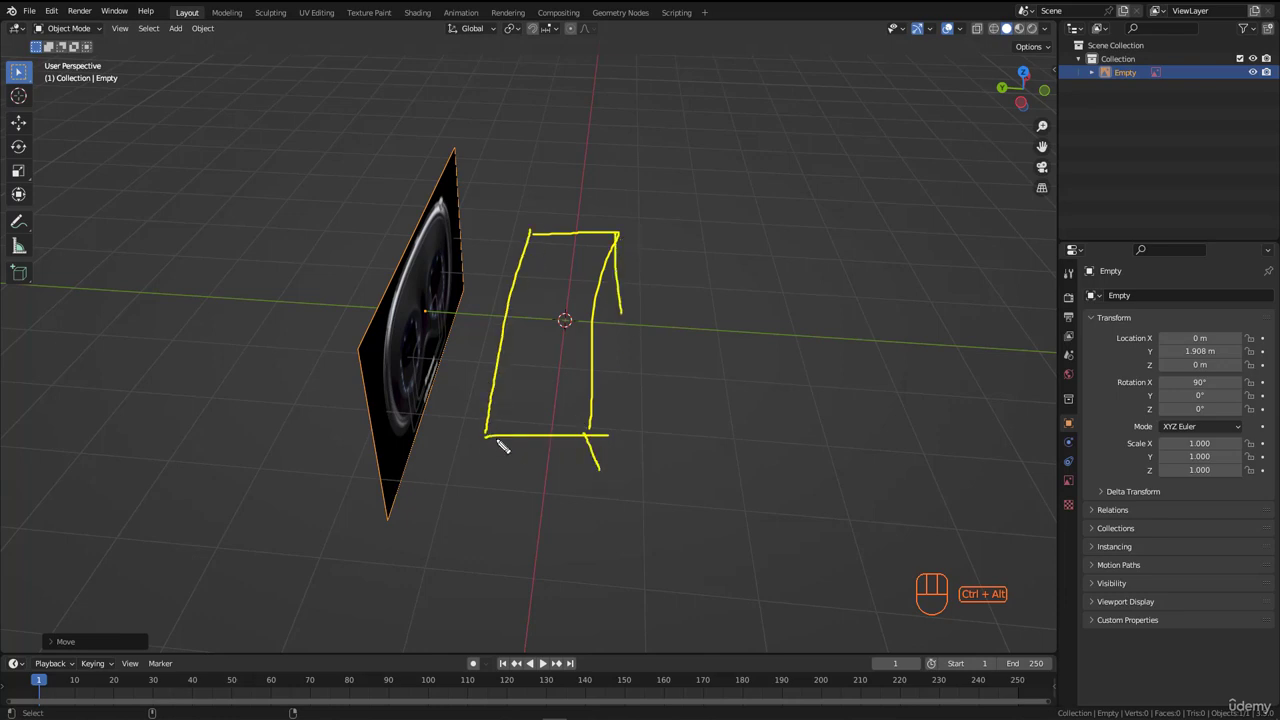
pyautogui.moveTo(485, 434)
pyautogui.mouseDown()
pyautogui.moveTo(500, 475)
pyautogui.moveTo(600, 478)
pyautogui.mouseUp()
pyautogui.moveTo(600, 478); pyautogui.dragTo(622, 288)
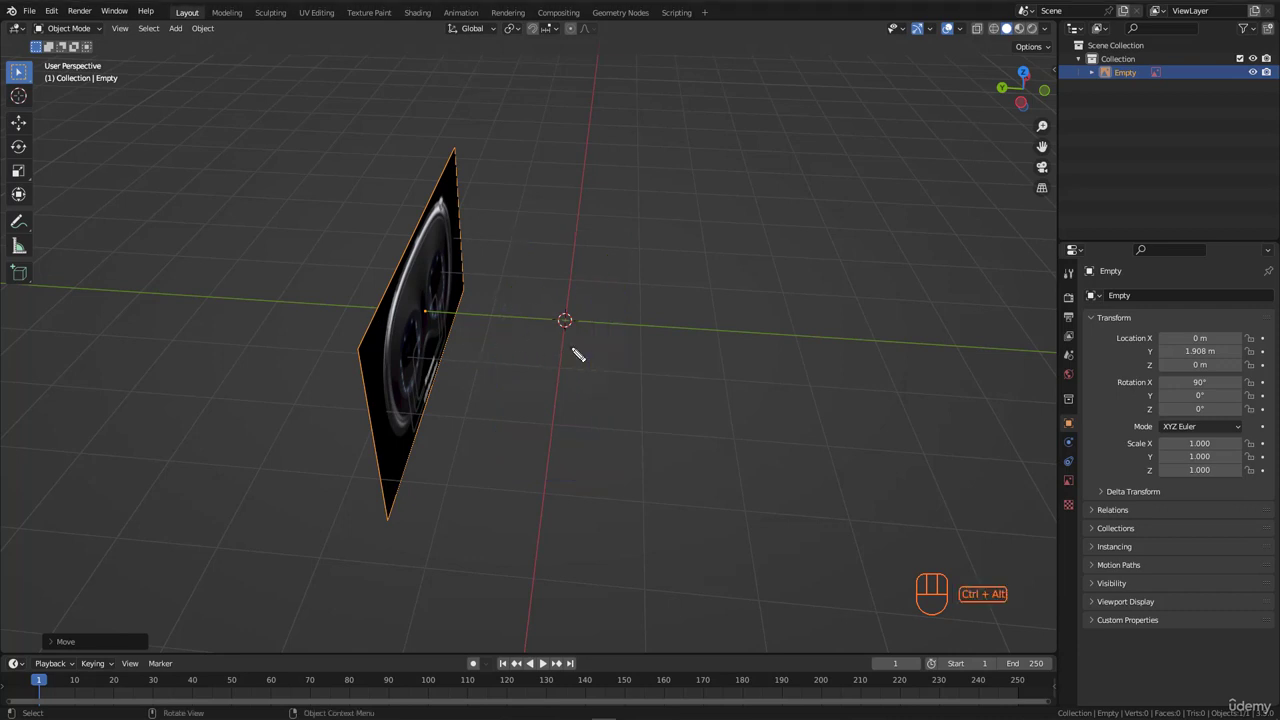
# Step: Move the reference image farther back along the Y axis to about 3.29 m
pyautogui.moveTo(574, 354)
pyautogui.mouseDown(button='middle')
pyautogui.moveTo(634, 334)
pyautogui.moveTo(622, 347)
pyautogui.moveTo(408, 300)
pyautogui.moveTo(391, 266)
pyautogui.moveTo(372, 268)
pyautogui.moveTo(478, 306)
pyautogui.moveTo(460, 325)
pyautogui.mouseUp(button='middle')
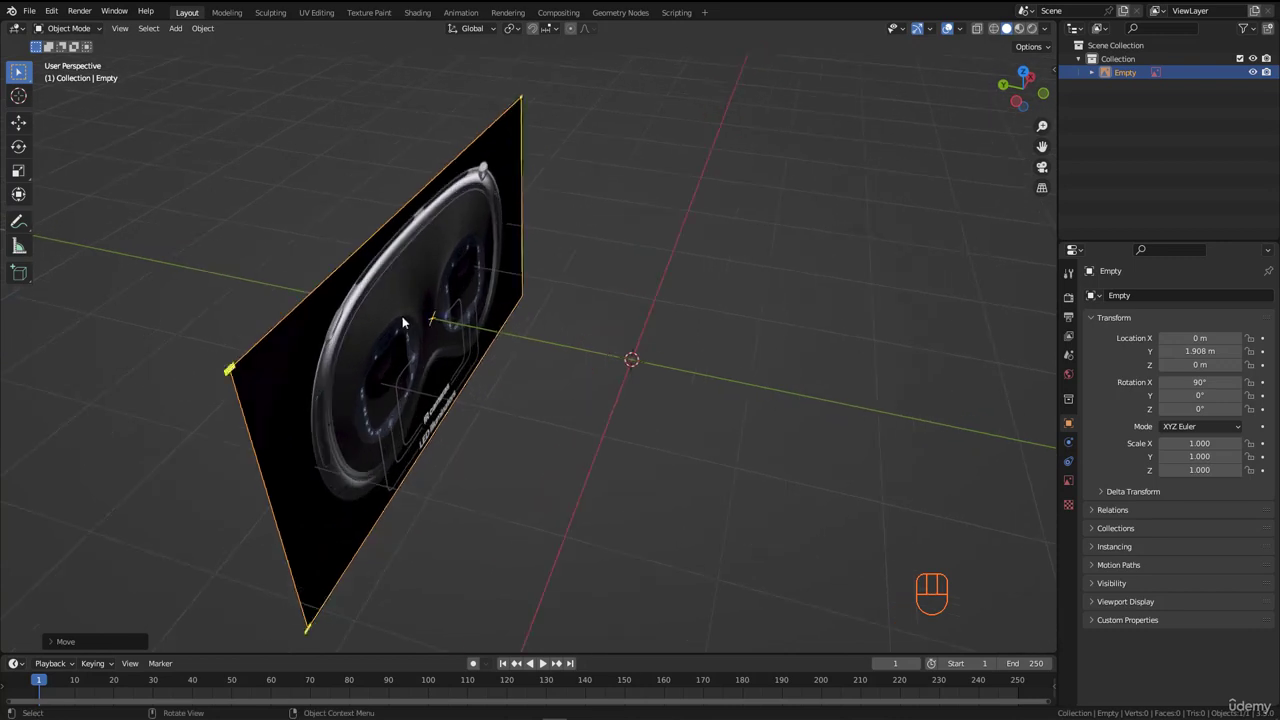
pyautogui.press('g')
pyautogui.press('y')
pyautogui.click(330, 328)
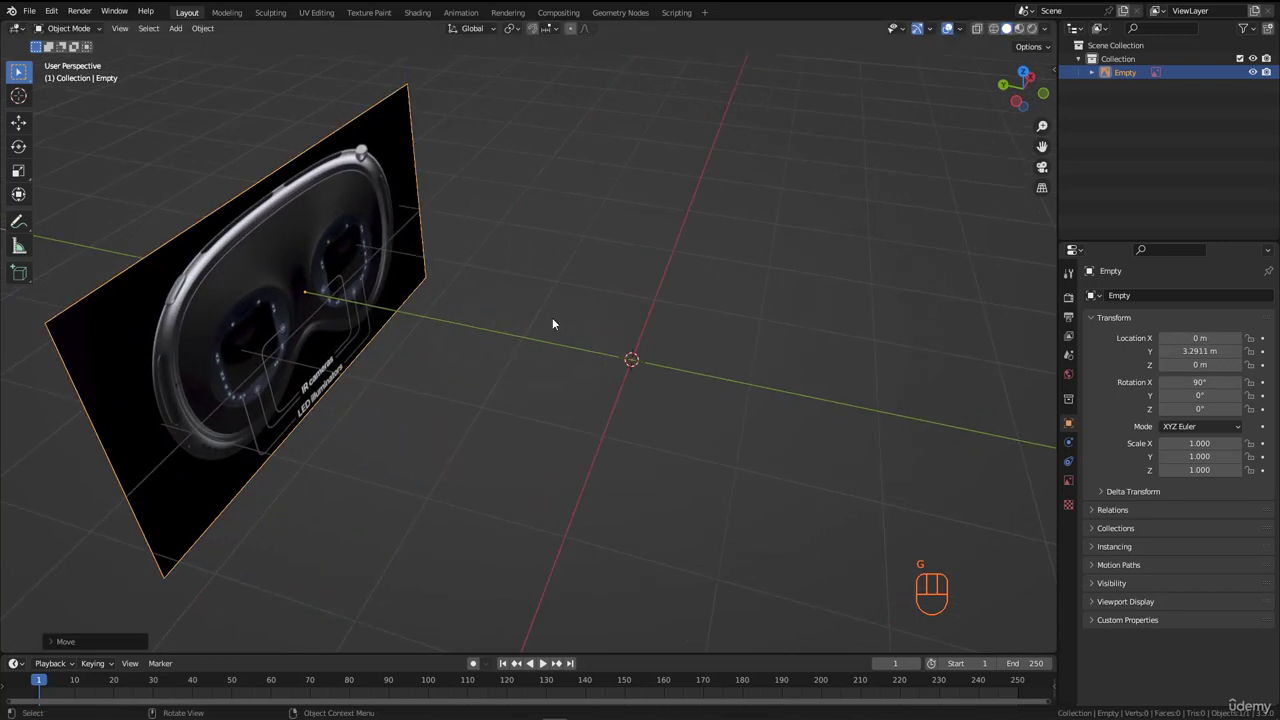
pyautogui.moveTo(552, 320); pyautogui.dragTo(520, 318, button='middle')
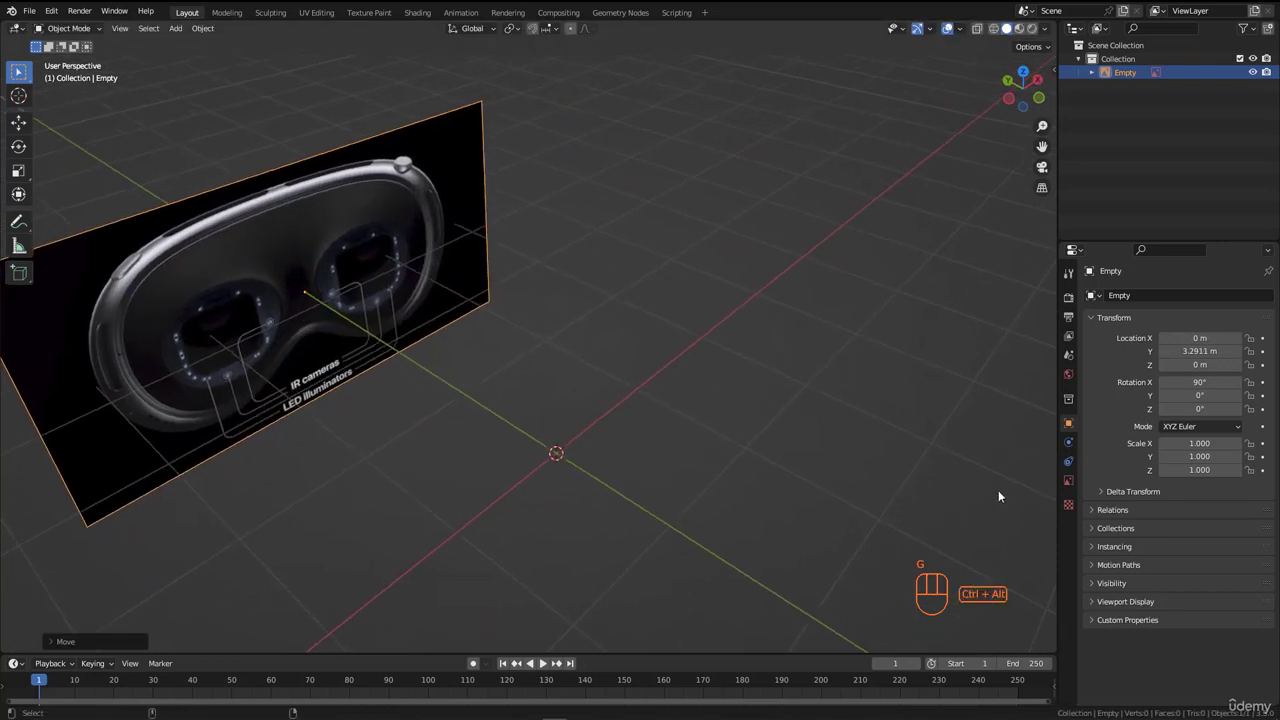
# Step: Open the image settings of the Apple(33).png reference and try its opacity option, leaving it switched off
pyautogui.moveTo(1050, 486); pyautogui.dragTo(1048, 490)
pyautogui.click(1068, 480)
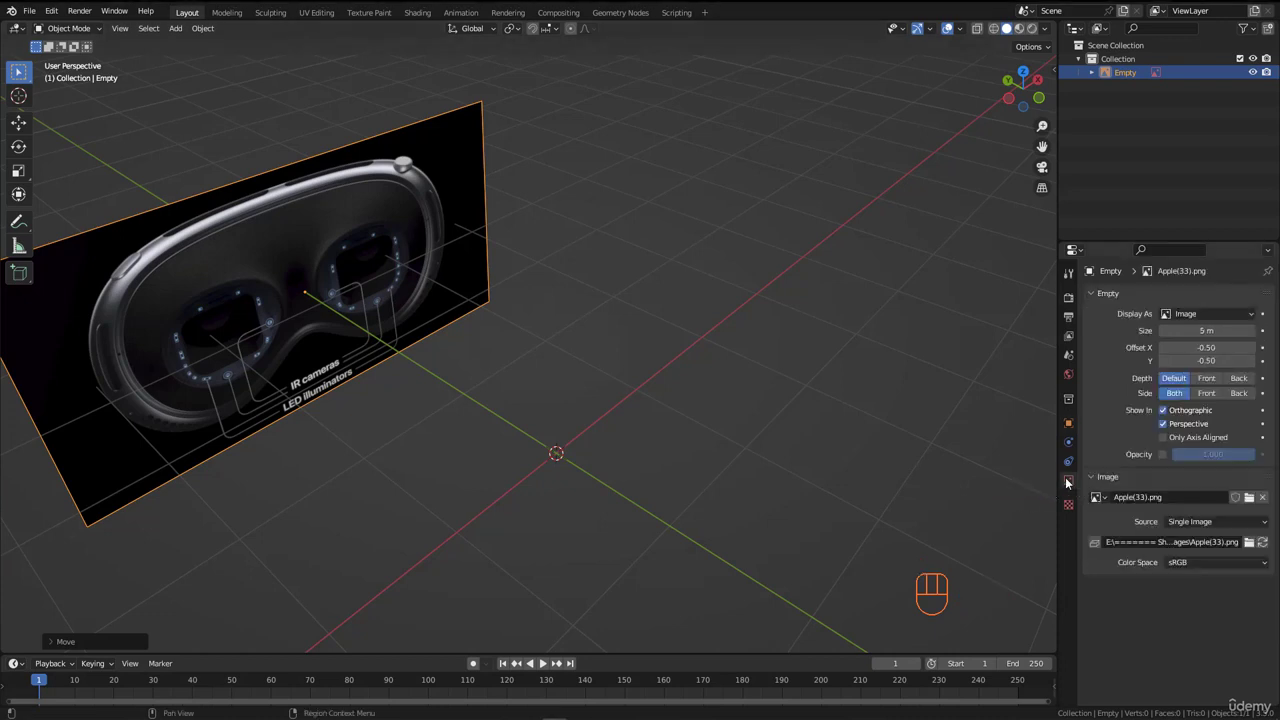
pyautogui.click(1164, 454)
pyautogui.moveTo(1228, 458)
pyautogui.mouseDown()
pyautogui.moveTo(1196, 458)
pyautogui.moveTo(1232, 458)
pyautogui.mouseUp()
pyautogui.click(1164, 455)
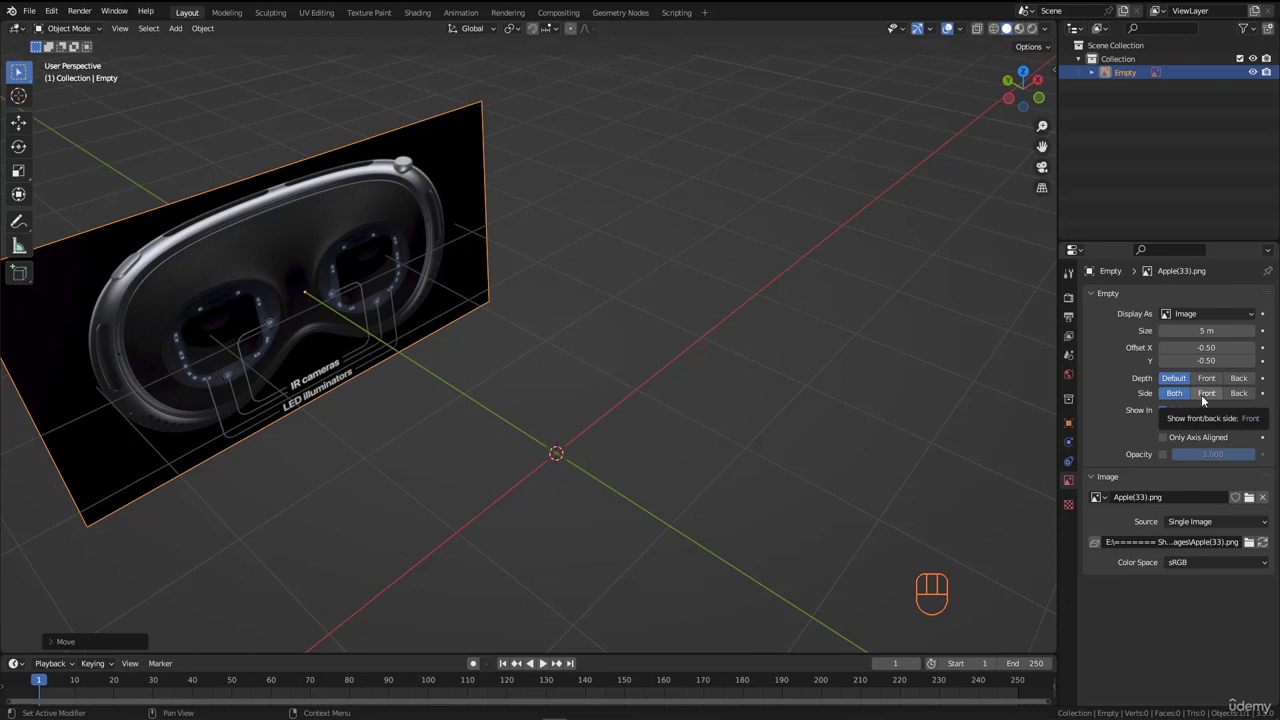
# Step: Set the Apple(33).png reference to show only from its front side and check it from different angles
pyautogui.scroll(-1, 525, 314)
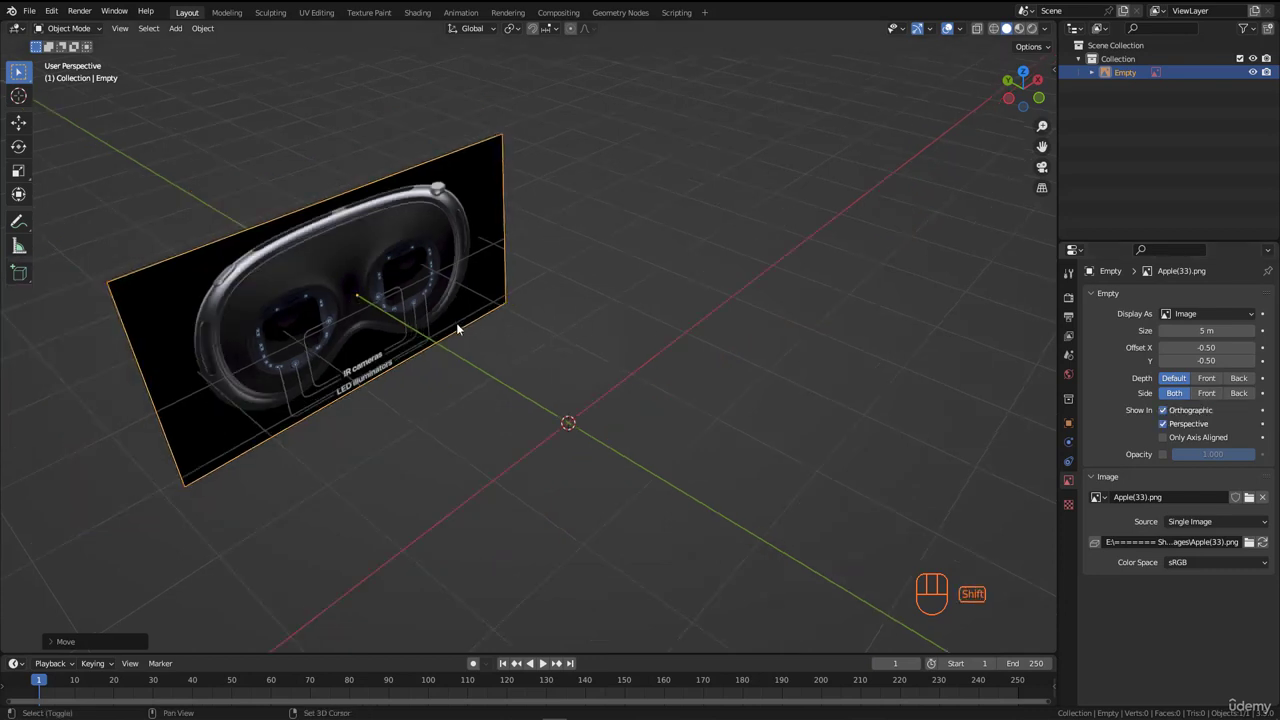
pyautogui.keyDown('shift'); pyautogui.moveTo(456, 322); pyautogui.dragTo(440, 272, button='middle'); pyautogui.keyUp('shift')
pyautogui.scroll(2, 380, 326)
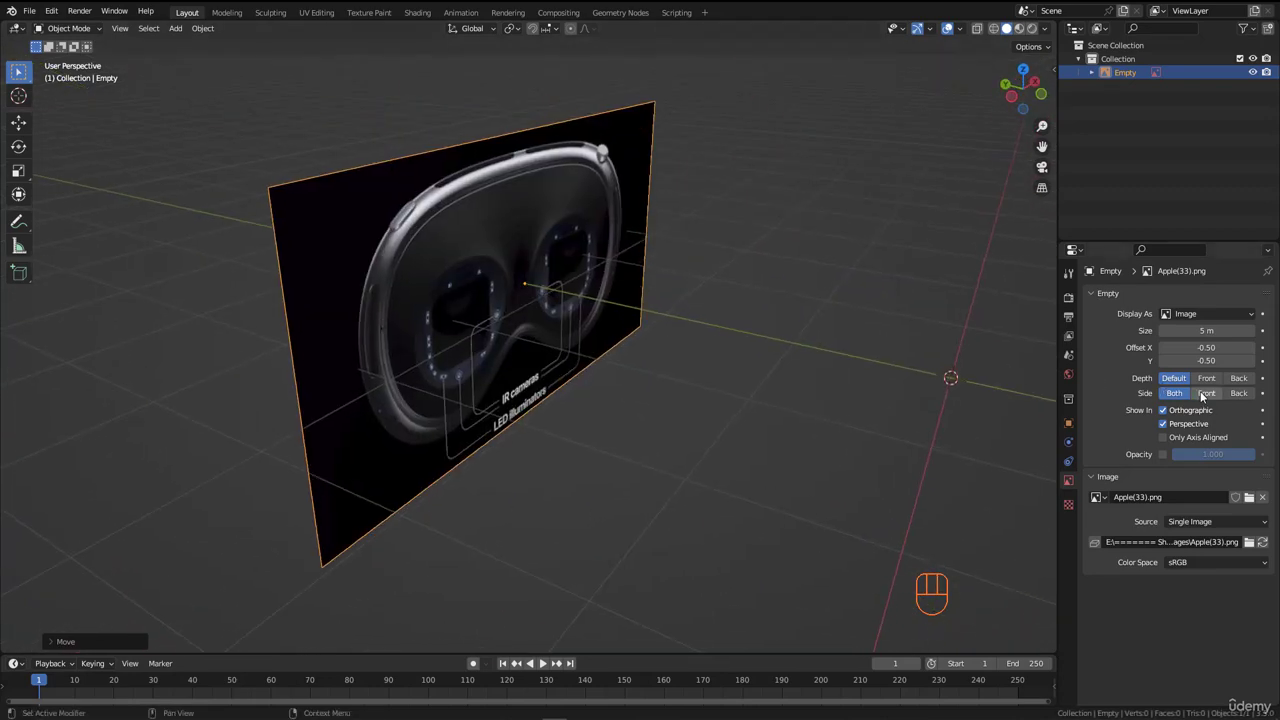
pyautogui.click(1206, 393)
pyautogui.moveTo(540, 280); pyautogui.dragTo(610, 300, button='middle')
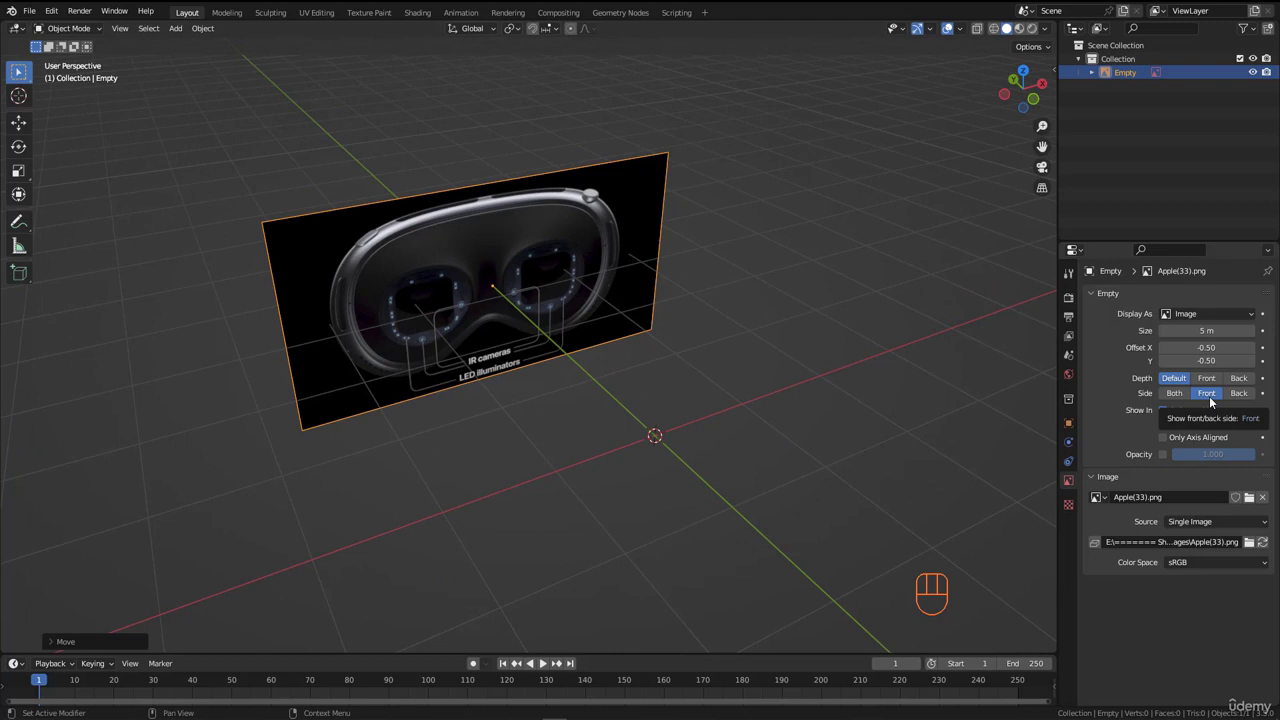
pyautogui.moveTo(918, 340); pyautogui.dragTo(556, 291, button='middle')
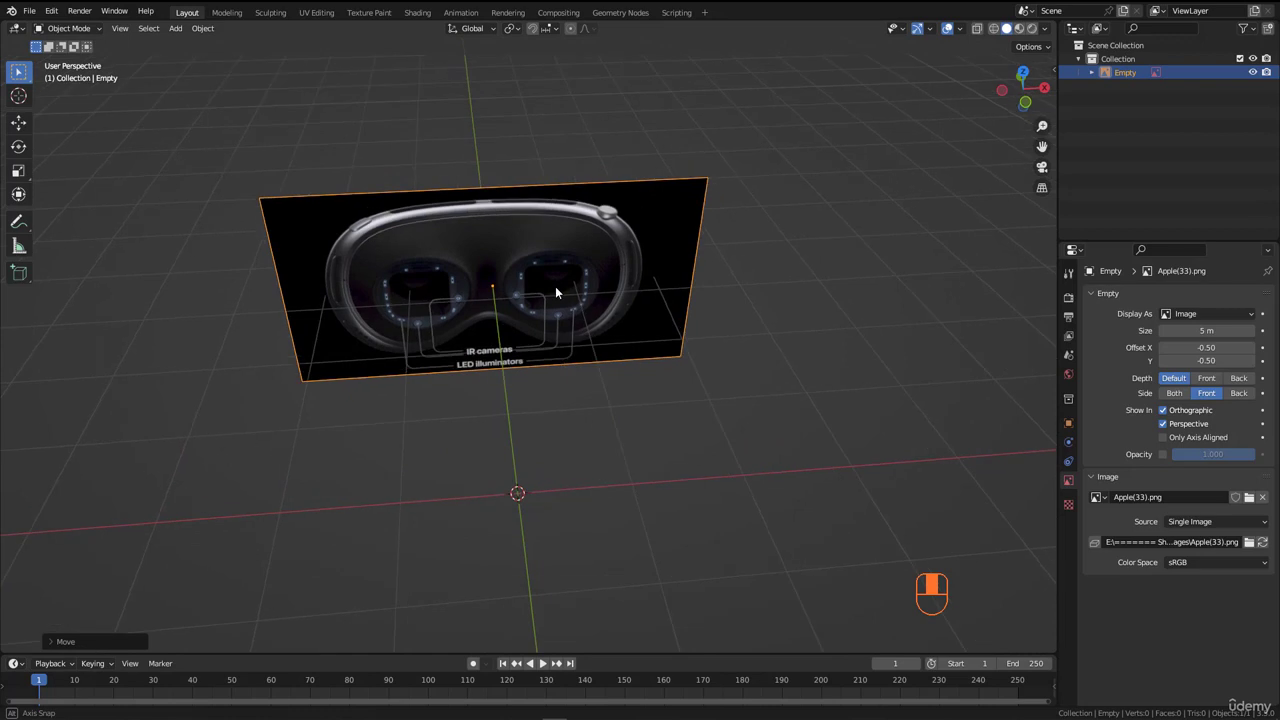
pyautogui.moveTo(555, 286); pyautogui.dragTo(555, 271, button='middle')
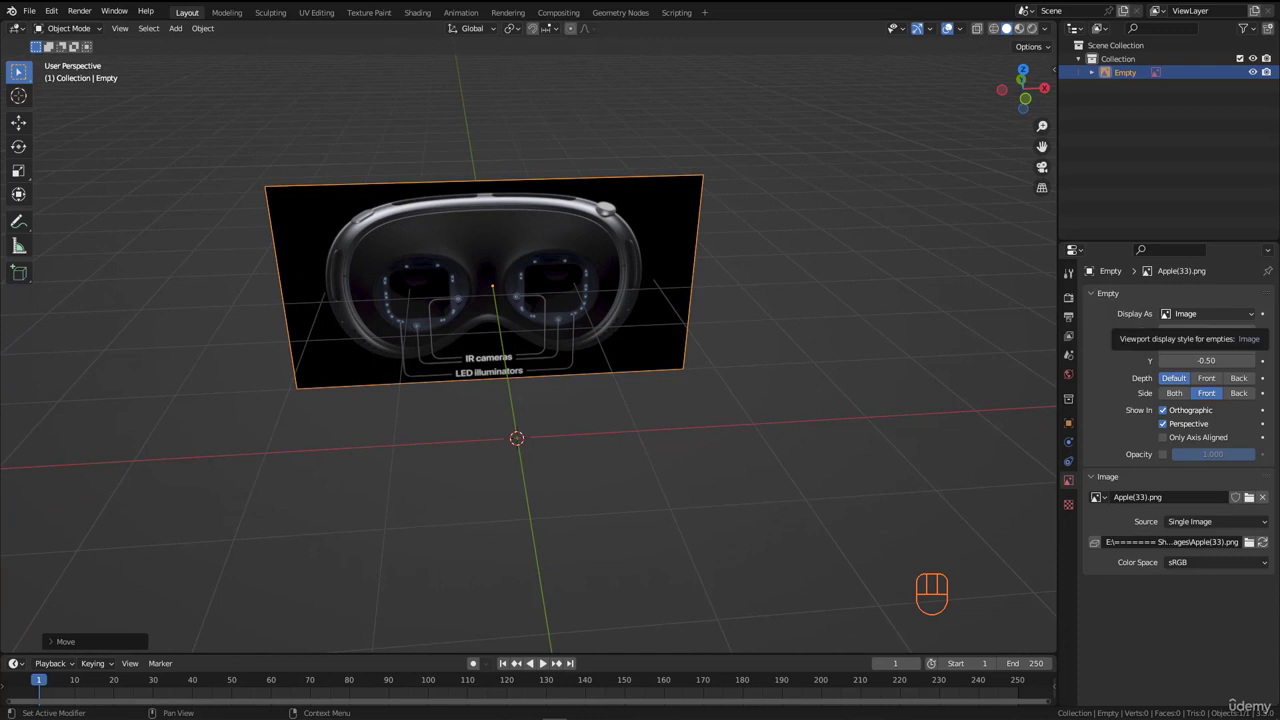
# Step: Switch to the Images folder and preview Apple(27).png, examining the assembled headset seen from above, then close the preview
pyautogui.hotkey('alt', 'Tab')
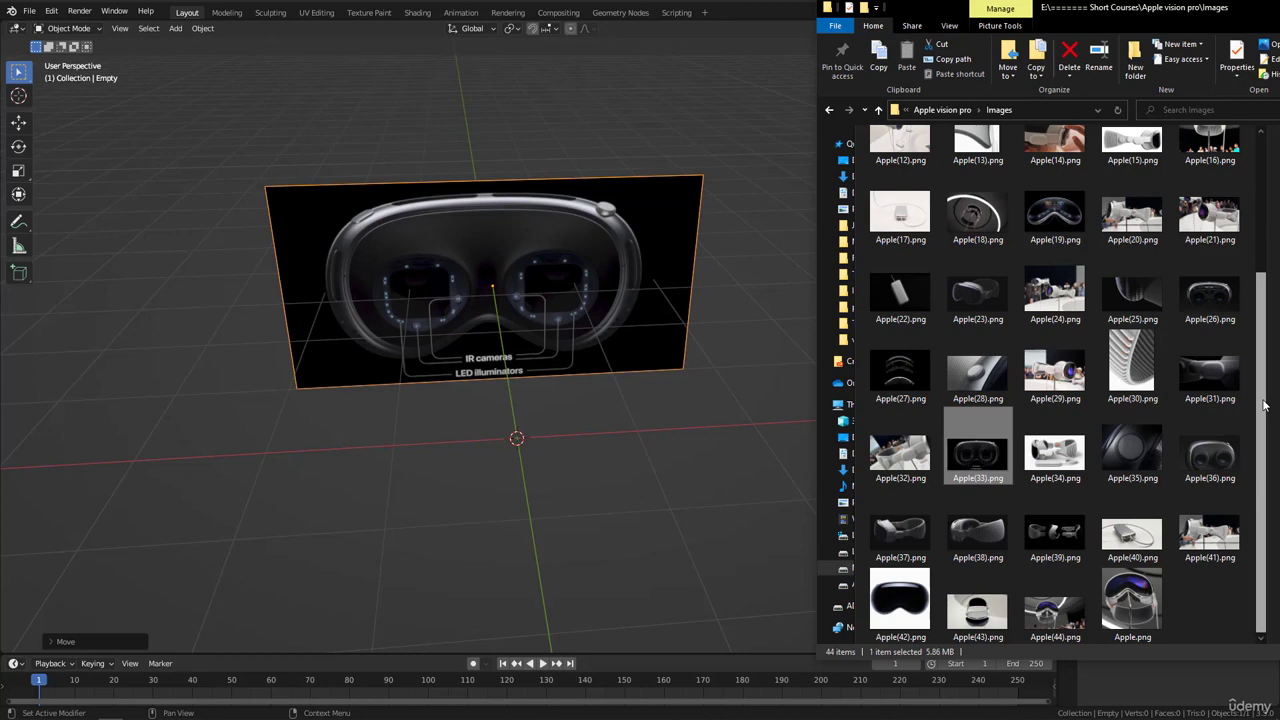
pyautogui.scroll(3, 1265, 405)
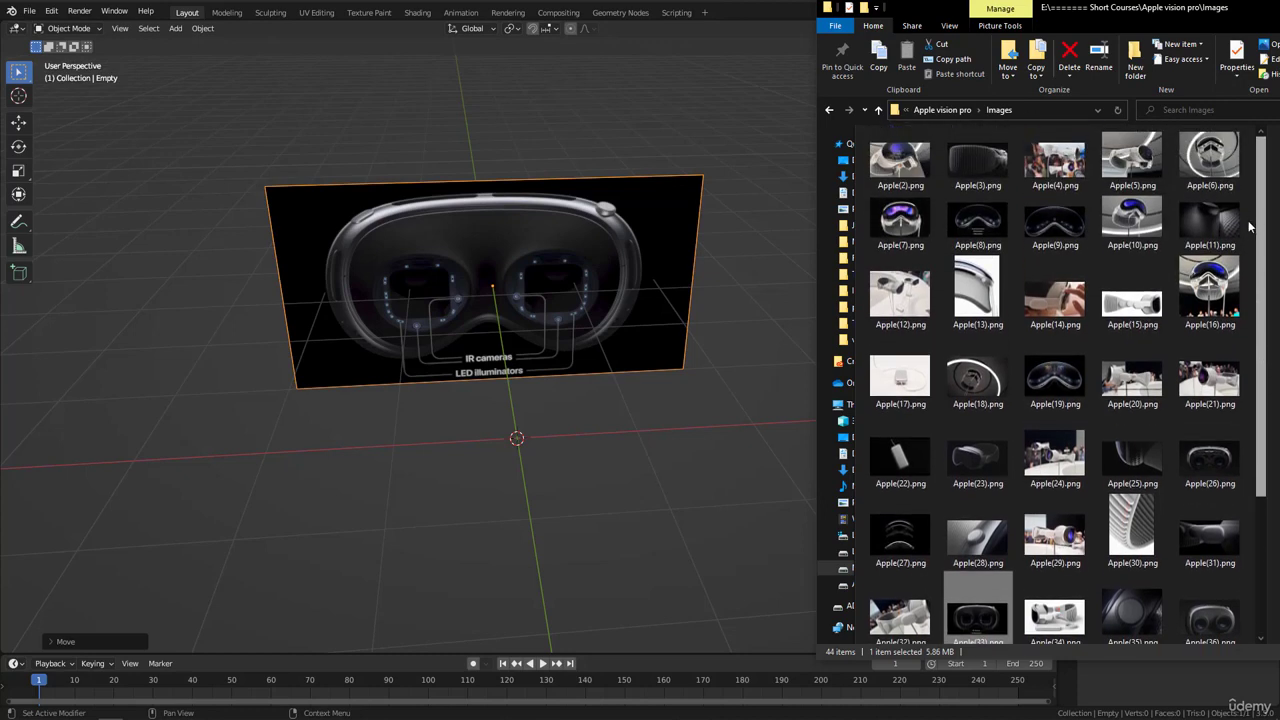
pyautogui.scroll(-3, 1249, 228)
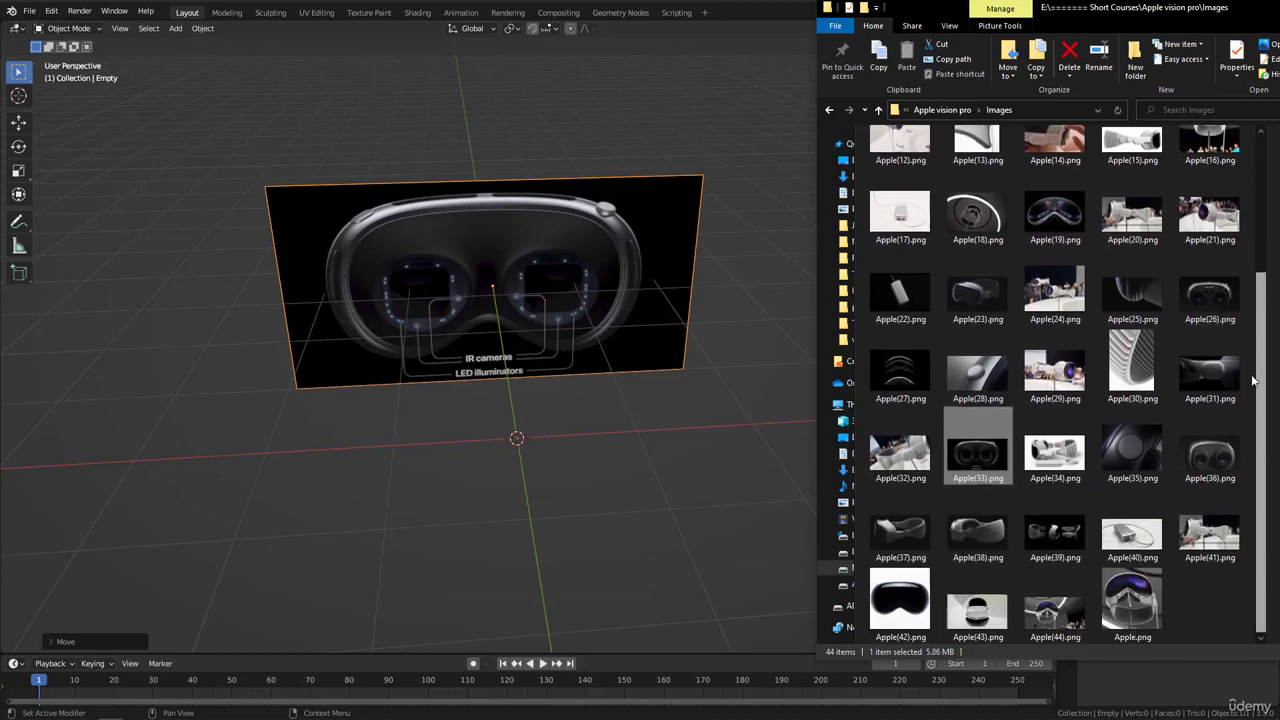
pyautogui.click(1055, 540)
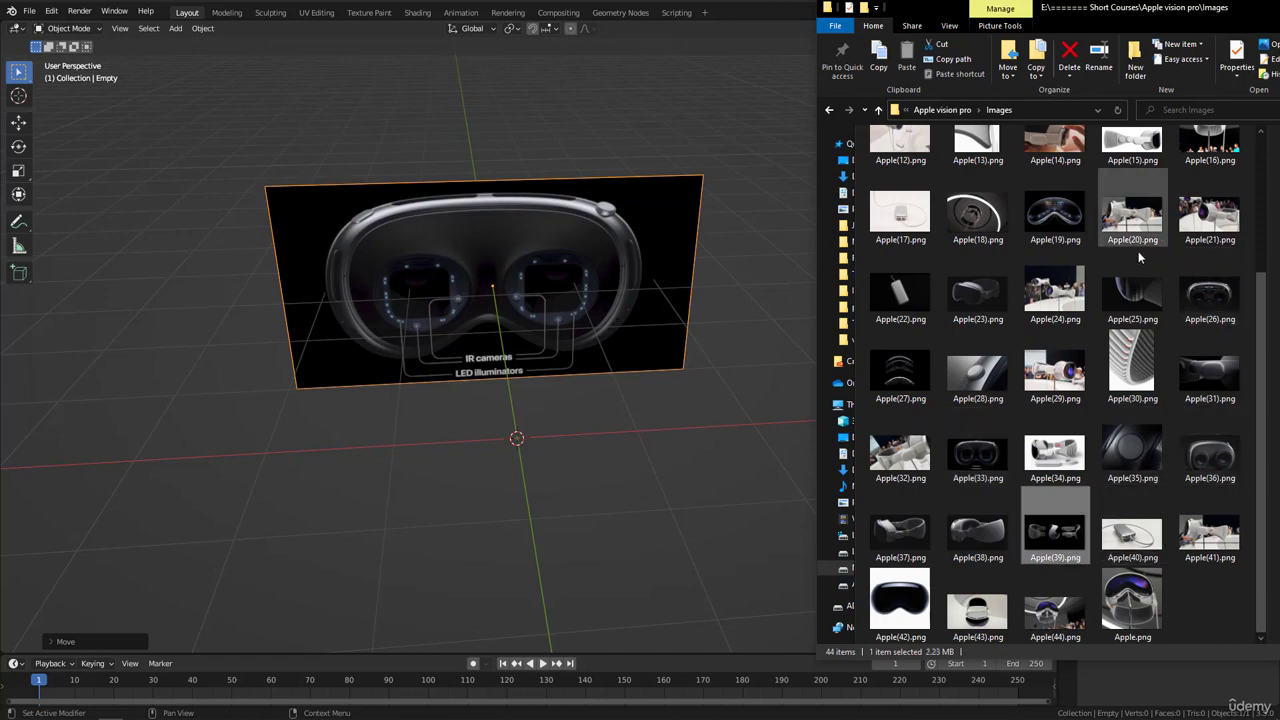
pyautogui.doubleClick(912, 372)
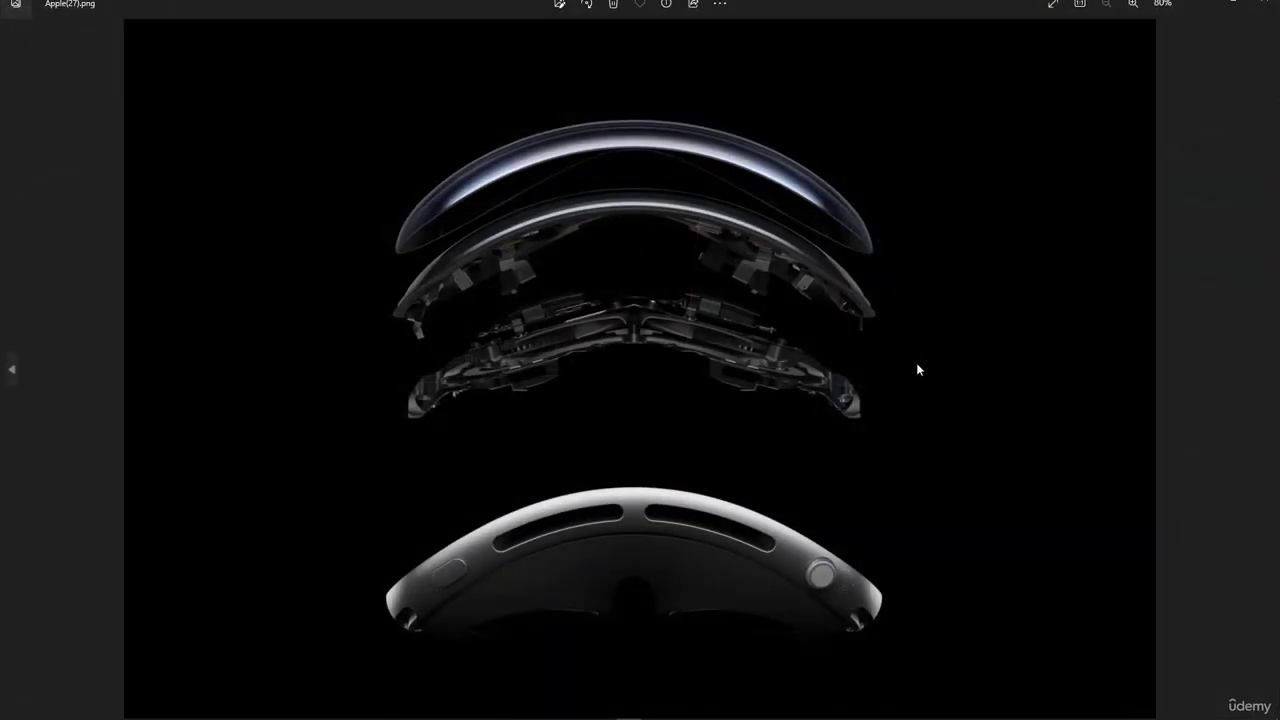
pyautogui.scroll(1, 645, 600)
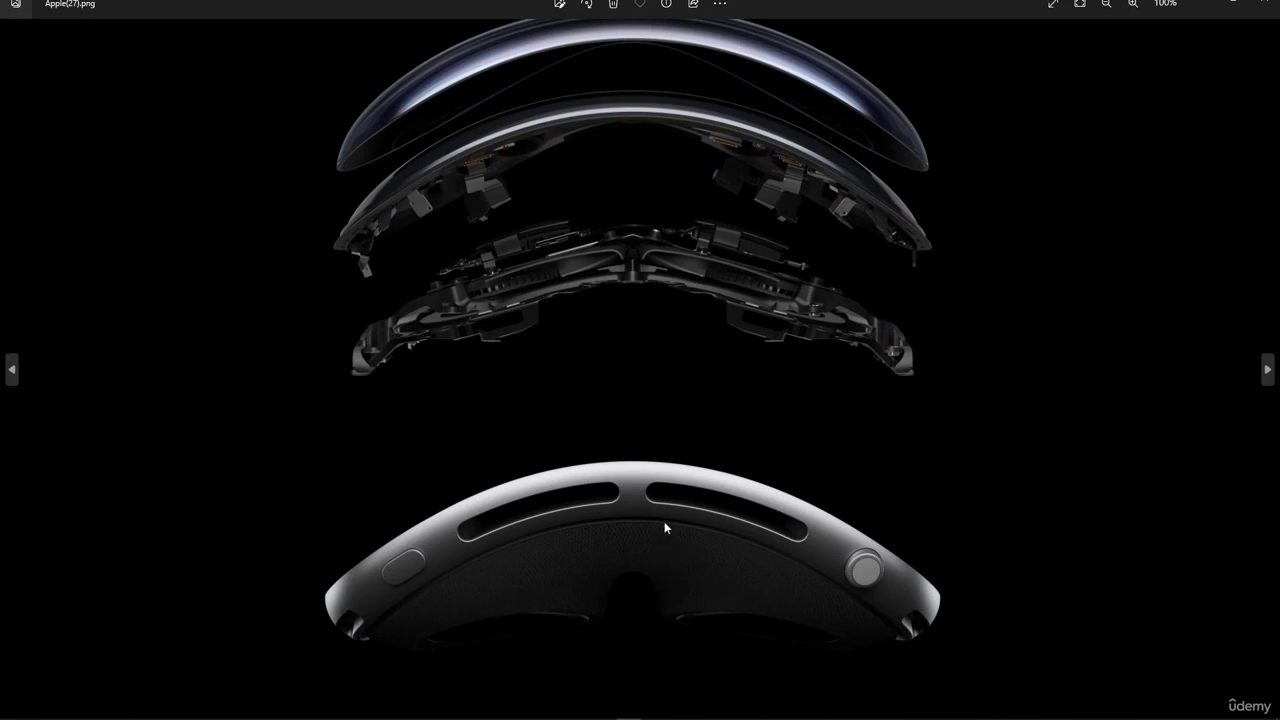
pyautogui.moveTo(645, 356); pyautogui.dragTo(628, 377)
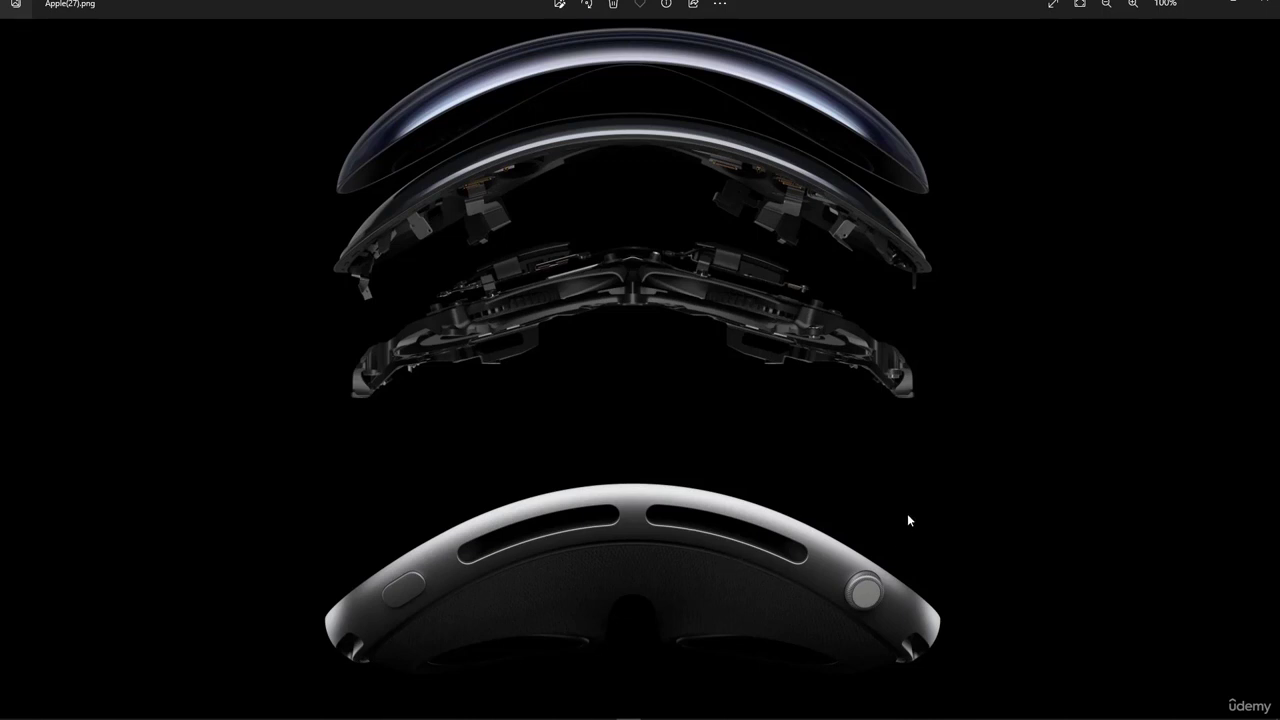
pyautogui.moveTo(950, 455)
pyautogui.mouseDown()
pyautogui.moveTo(614, 457)
pyautogui.moveTo(294, 534)
pyautogui.moveTo(426, 682)
pyautogui.moveTo(927, 678)
pyautogui.moveTo(960, 485)
pyautogui.moveTo(952, 458)
pyautogui.mouseUp()
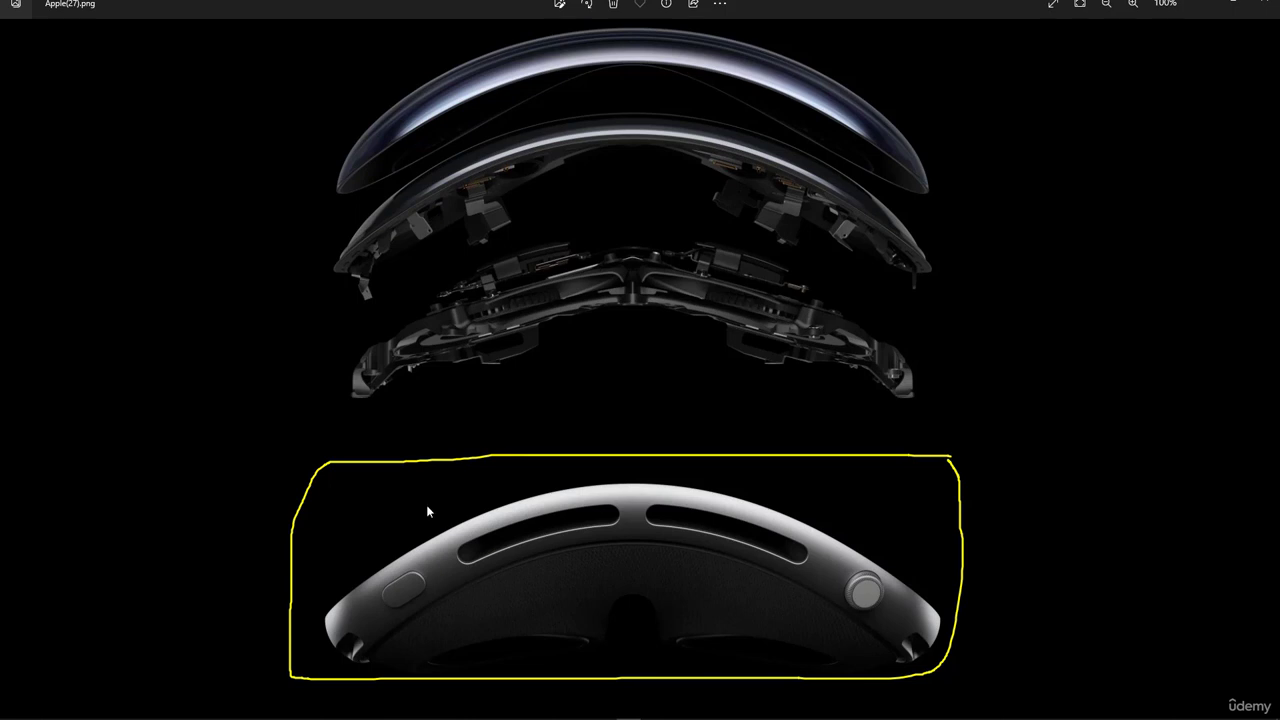
pyautogui.press('Escape')
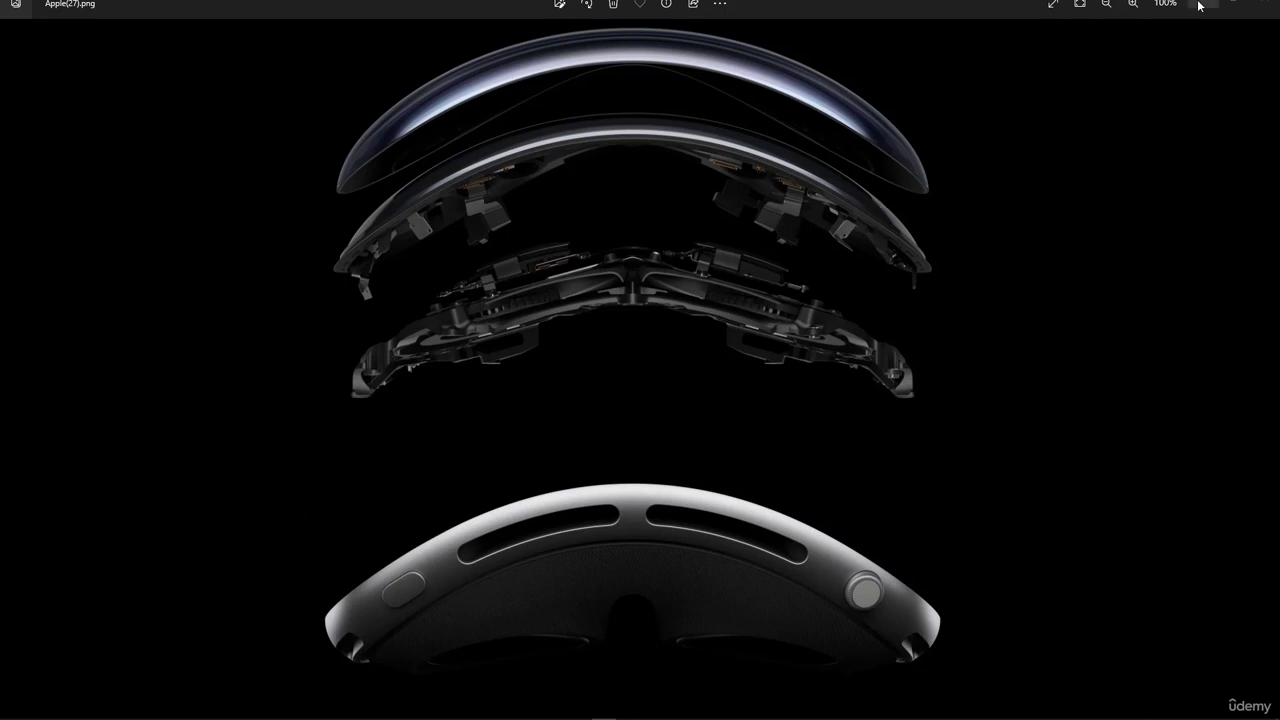
pyautogui.click(1257, 7)
# Step: Place Apple(27).png from the Images folder as a reference in top orthographic view
pyautogui.moveTo(483, 353); pyautogui.dragTo(467, 376, button='middle')
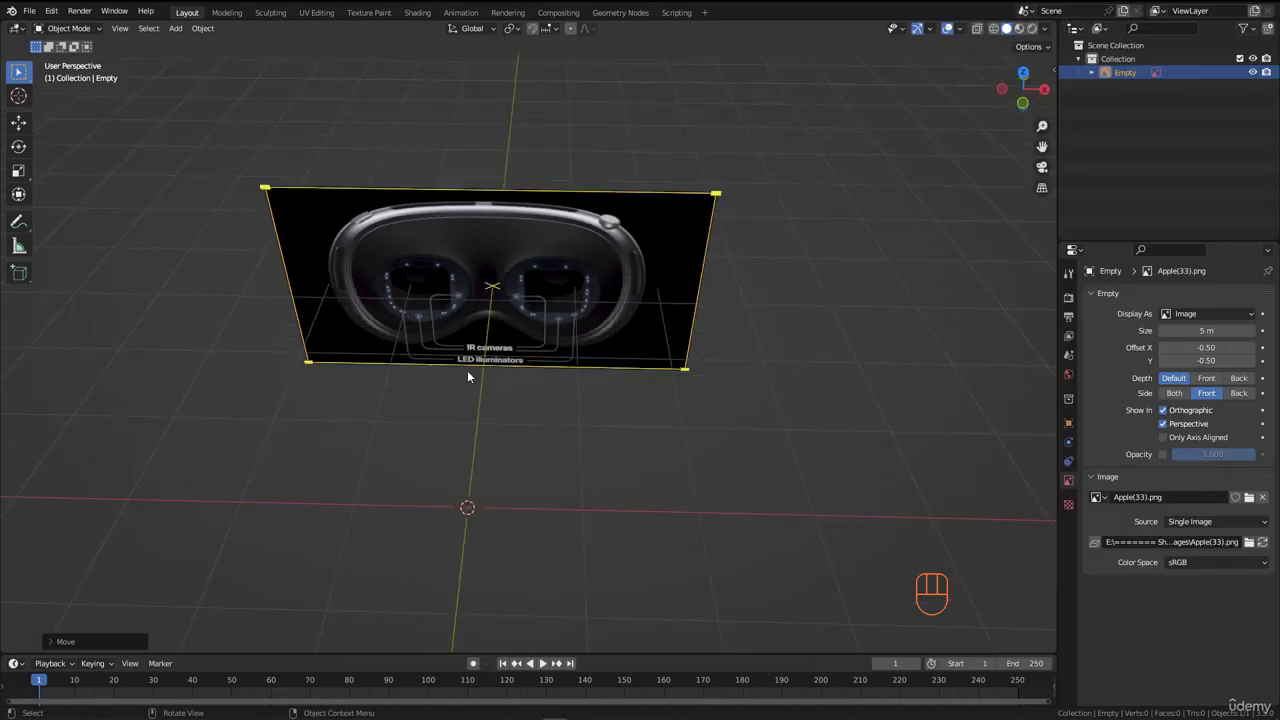
pyautogui.moveTo(536, 357); pyautogui.dragTo(537, 350, button='middle')
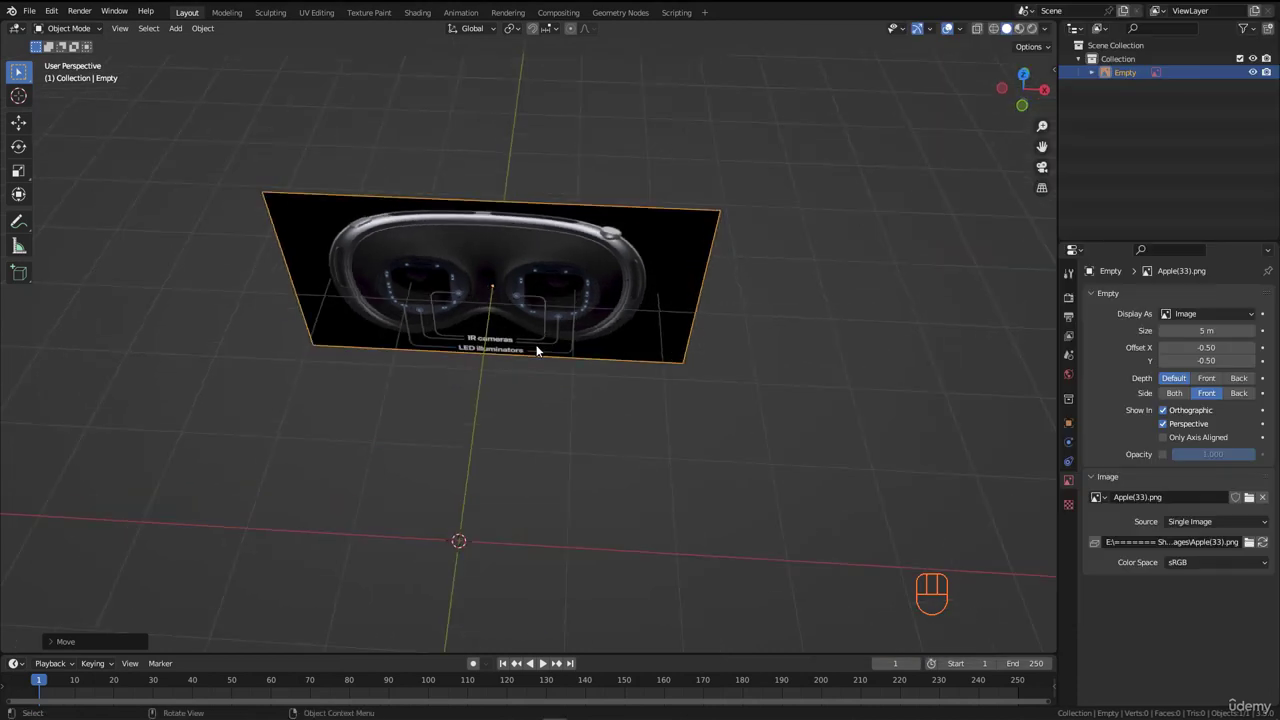
pyautogui.press('KP_7')
pyautogui.hotkey('alt', 'Tab')
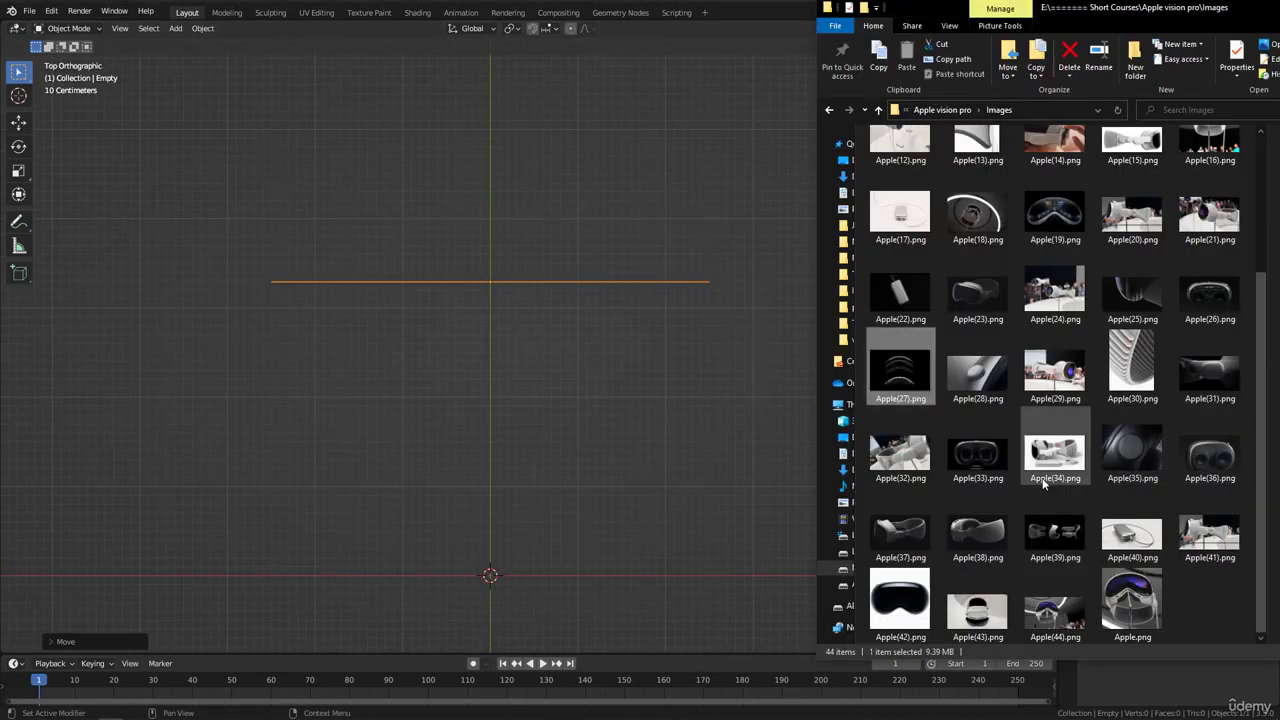
pyautogui.moveTo(900, 370); pyautogui.dragTo(538, 470)
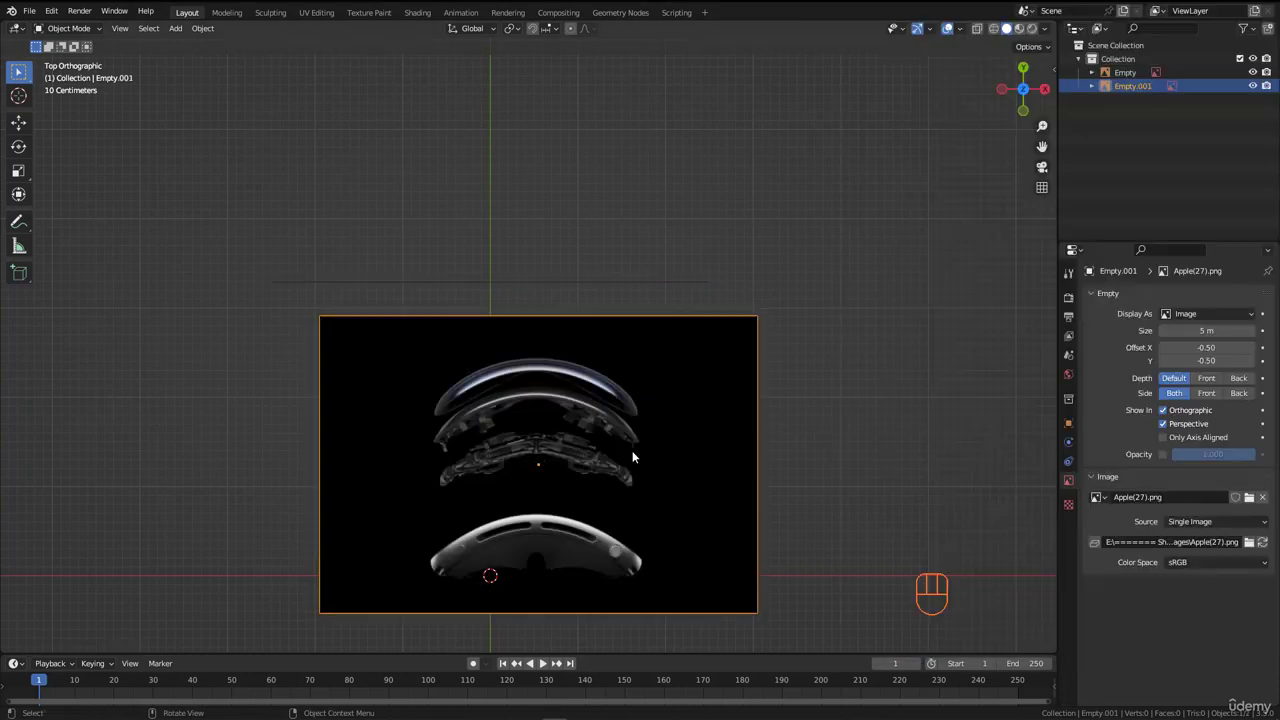
# Step: Clear the Apple(27).png reference's location to the world origin and view it together with the front reference in perspective
pyautogui.hotkey('alt', 'g')
pyautogui.scroll(-3, 603, 414)
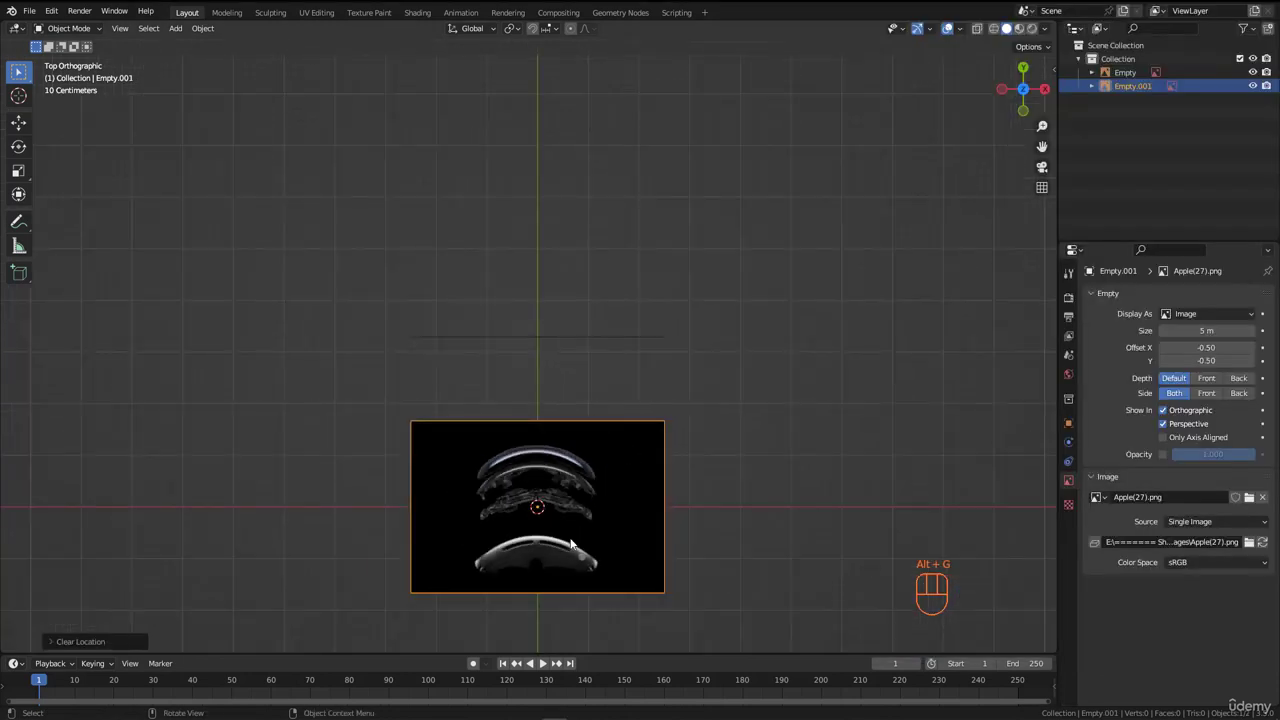
pyautogui.scroll(2, 571, 545)
pyautogui.moveTo(431, 288); pyautogui.dragTo(464, 306, button='middle')
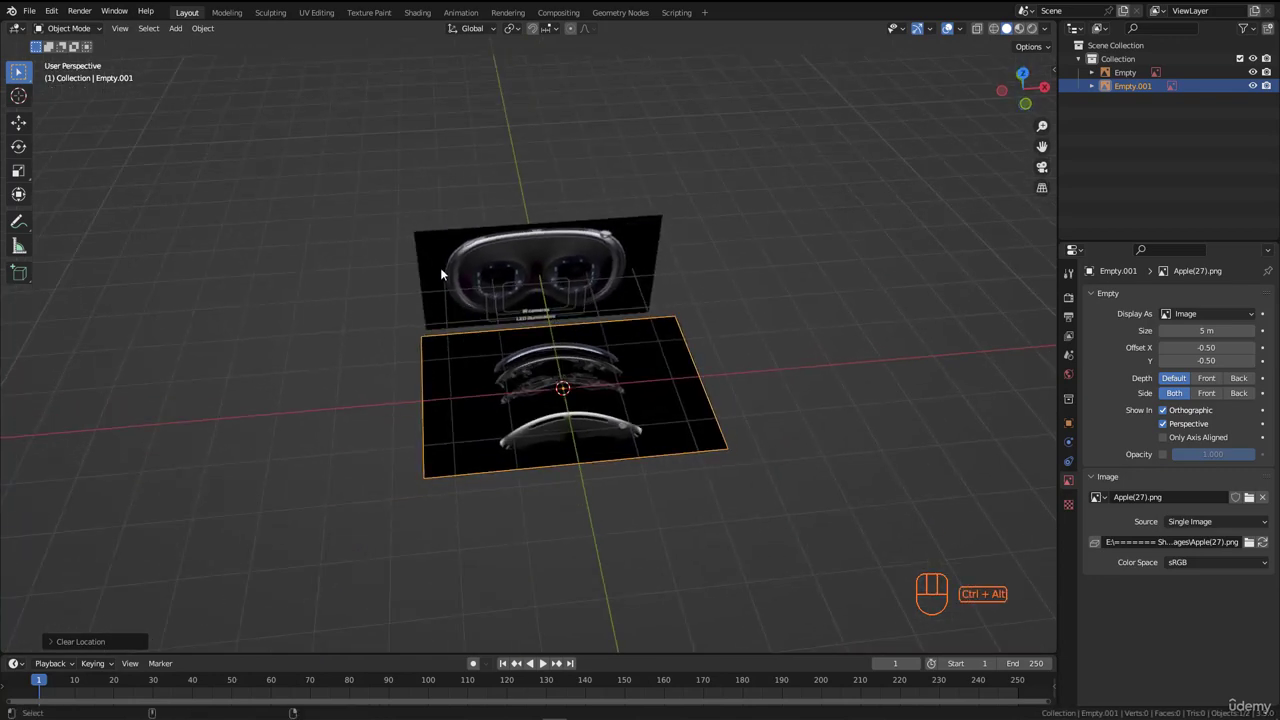
# Step: Compare the headset's outer edges and overall width between the front and top reference images in perspective view
pyautogui.moveTo(441, 268)
pyautogui.keyDown('ctrl'); pyautogui.keyDown('alt'); pyautogui.mouseDown()
pyautogui.moveTo(442, 291)
pyautogui.moveTo(441, 269)
pyautogui.mouseUp(); pyautogui.keyUp('alt'); pyautogui.keyUp('ctrl')
pyautogui.keyDown('ctrl'); pyautogui.keyDown('alt'); pyautogui.moveTo(498, 442); pyautogui.dragTo(499, 457); pyautogui.keyUp('alt'); pyautogui.keyUp('ctrl')
pyautogui.keyDown('ctrl'); pyautogui.keyDown('alt'); pyautogui.moveTo(624, 257); pyautogui.dragTo(623, 269); pyautogui.keyUp('alt'); pyautogui.keyUp('ctrl')
pyautogui.keyDown('ctrl'); pyautogui.keyDown('alt'); pyautogui.moveTo(641, 420); pyautogui.dragTo(640, 444); pyautogui.keyUp('alt'); pyautogui.keyUp('ctrl')
pyautogui.keyDown('ctrl'); pyautogui.keyDown('alt'); pyautogui.moveTo(620, 214); pyautogui.dragTo(559, 291); pyautogui.keyUp('alt'); pyautogui.keyUp('ctrl')
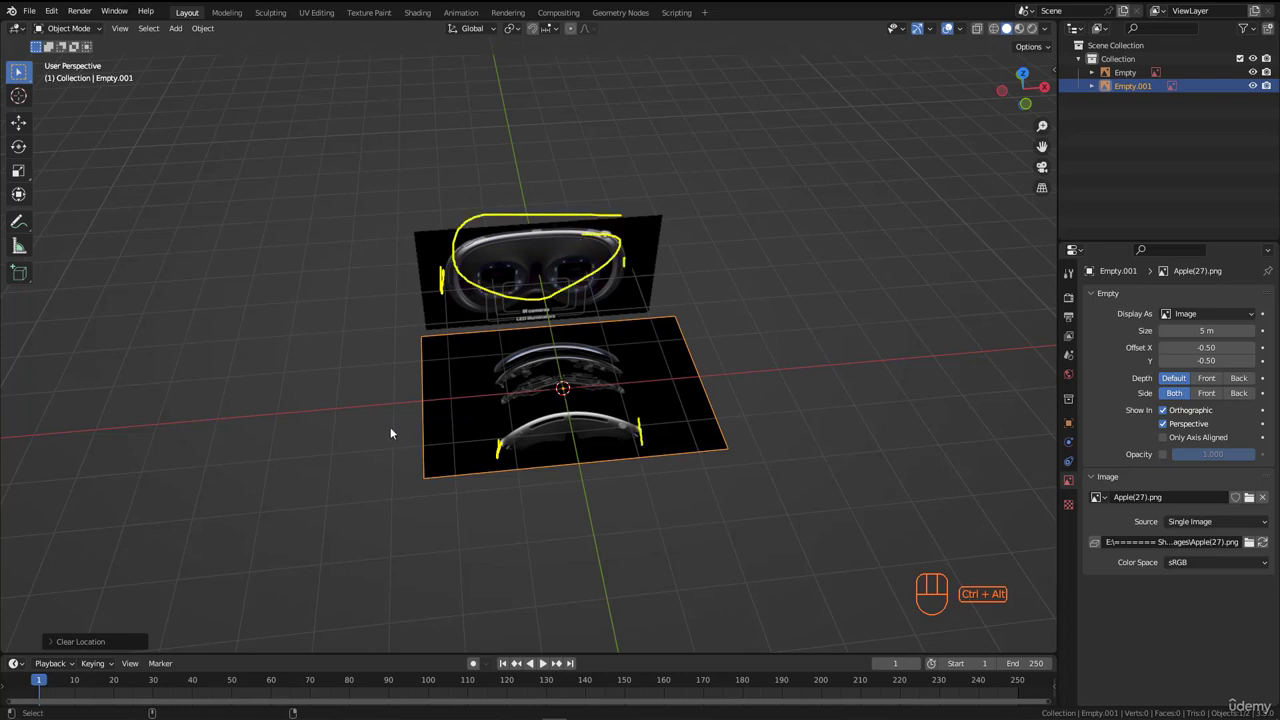
pyautogui.keyDown('ctrl'); pyautogui.keyDown('alt'); pyautogui.moveTo(346, 499); pyautogui.dragTo(381, 522); pyautogui.keyUp('alt'); pyautogui.keyUp('ctrl')
pyautogui.keyDown('ctrl'); pyautogui.keyDown('alt'); pyautogui.moveTo(742, 457); pyautogui.dragTo(807, 492); pyautogui.keyUp('alt'); pyautogui.keyUp('ctrl')
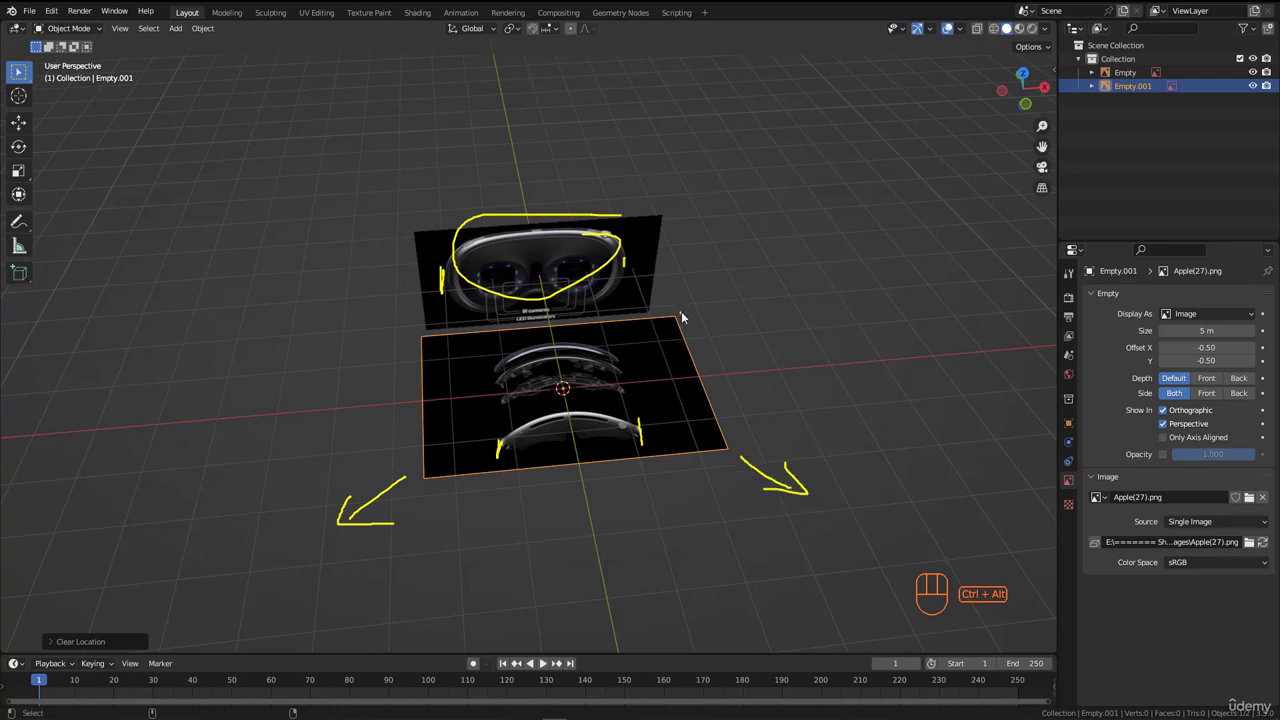
pyautogui.moveTo(681, 318)
pyautogui.keyDown('ctrl'); pyautogui.keyDown('alt'); pyautogui.mouseDown()
pyautogui.moveTo(718, 274)
pyautogui.moveTo(715, 302)
pyautogui.mouseUp(); pyautogui.keyUp('alt'); pyautogui.keyUp('ctrl')
pyautogui.keyDown('ctrl'); pyautogui.keyDown('alt'); pyautogui.moveTo(424, 350); pyautogui.dragTo(395, 328); pyautogui.keyUp('alt'); pyautogui.keyUp('ctrl')
pyautogui.press('Escape')
pyautogui.moveTo(568, 408); pyautogui.dragTo(490, 398, button='middle')
pyautogui.scroll(2, 480, 370)
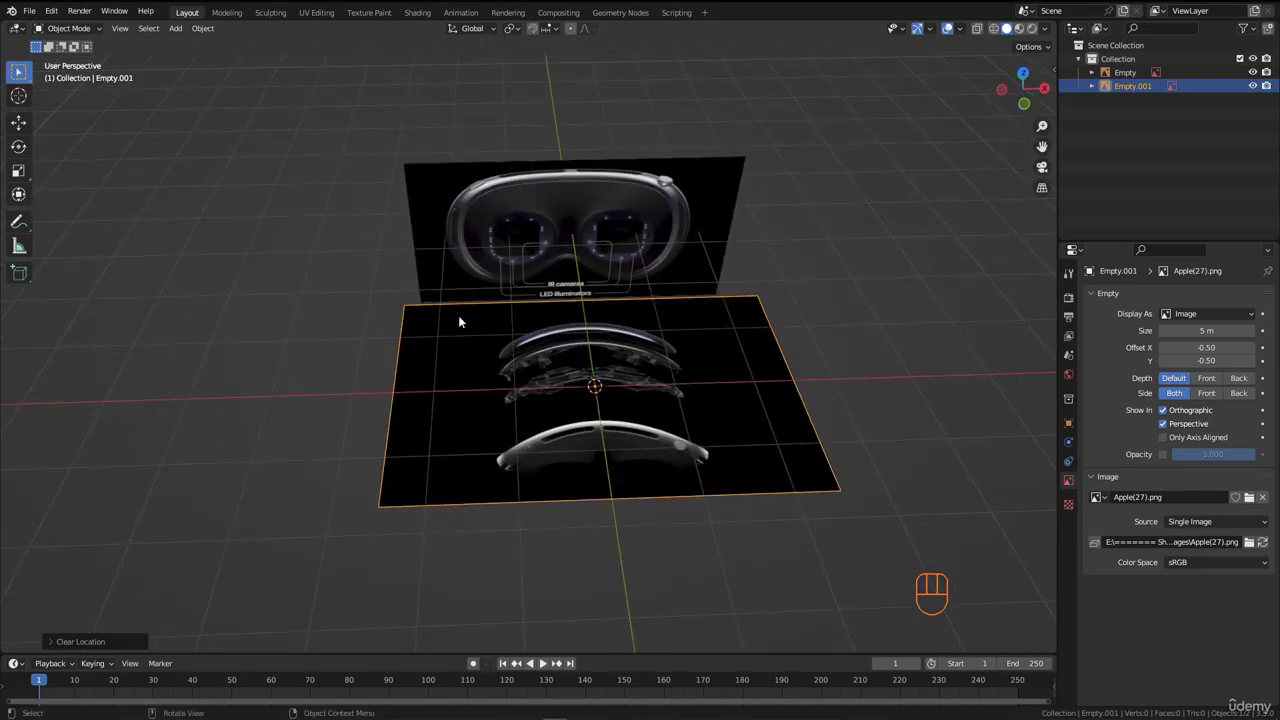
pyautogui.moveTo(455, 290); pyautogui.dragTo(455, 284, button='middle')
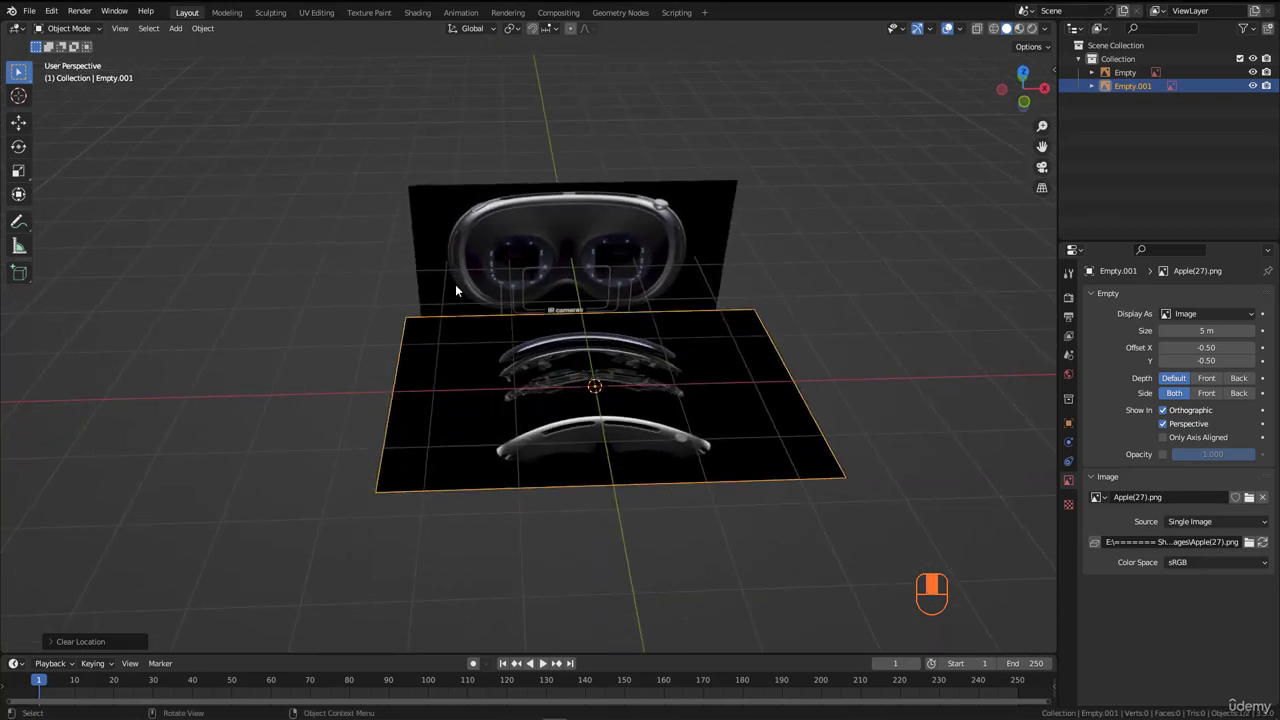
# Step: Add a cube in front orthographic view and move it along X beyond the headset's left side
pyautogui.press('KP_1')
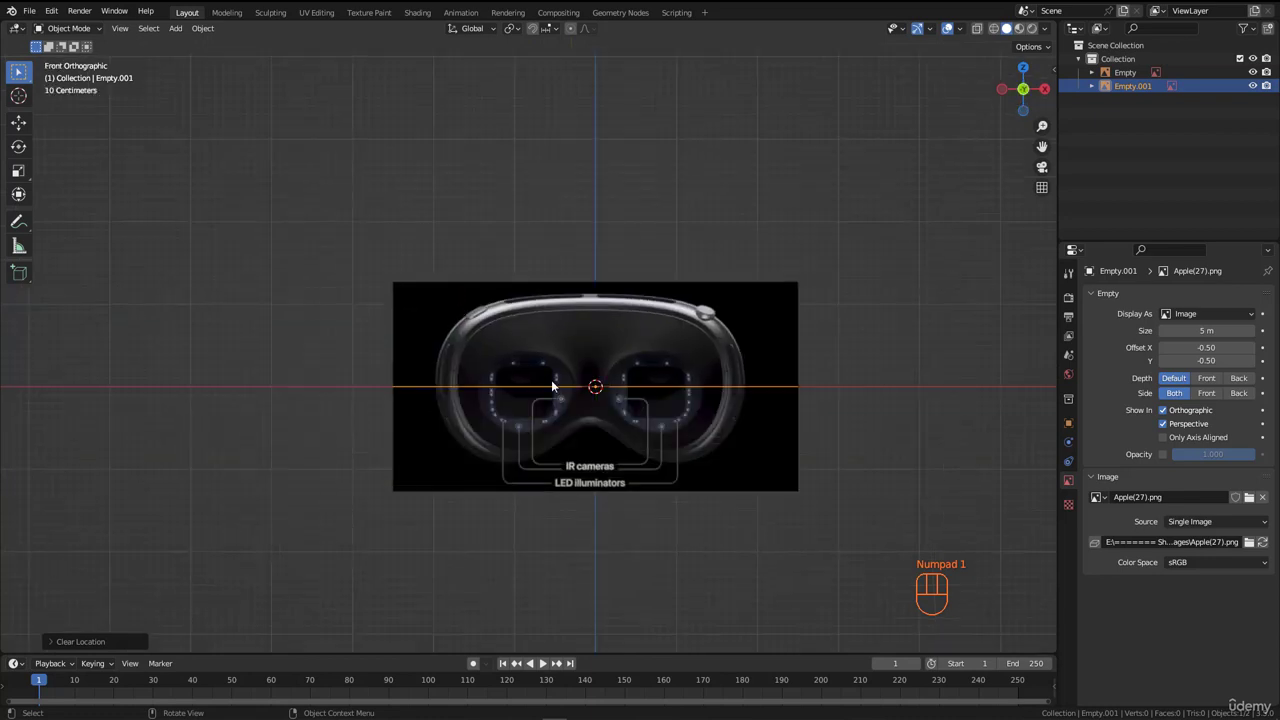
pyautogui.scroll(3, 551, 380)
pyautogui.hotkey('shift', 'a')
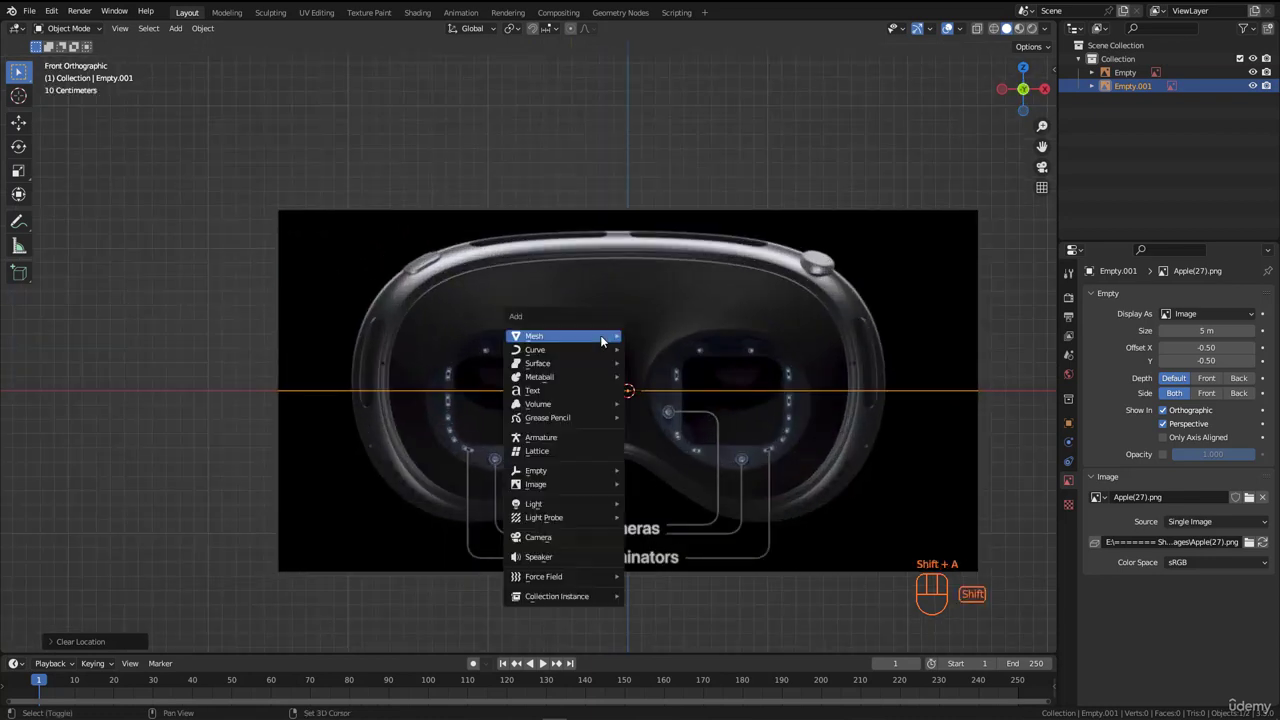
pyautogui.moveTo(600, 335)
pyautogui.click(652, 347)
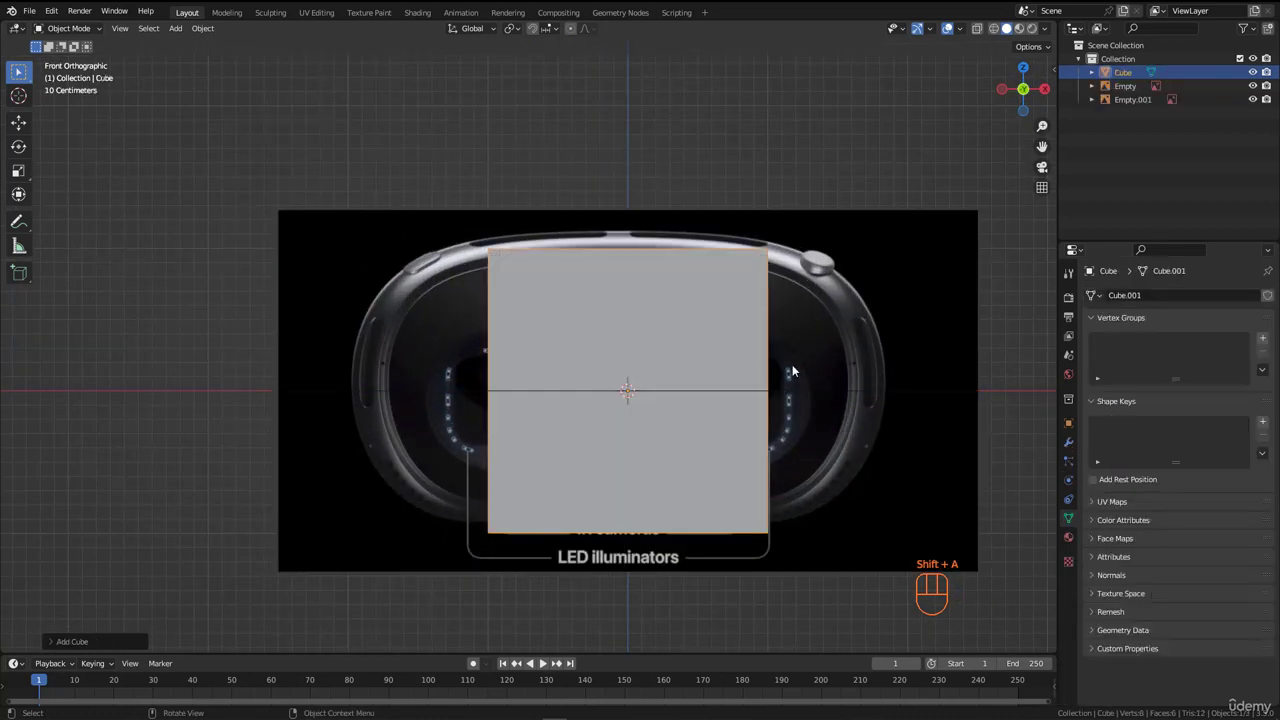
pyautogui.press('g')
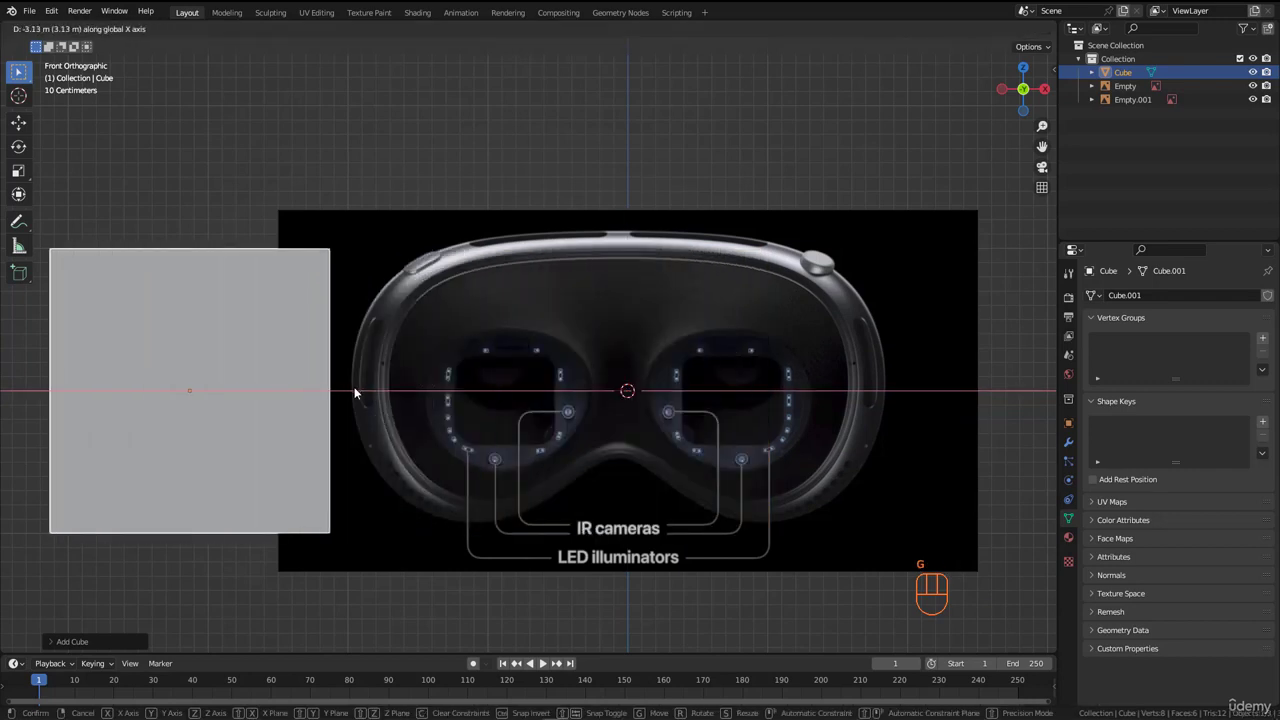
pyautogui.click(363, 396)
# Step: Shift the cube along X so its inner face touches the headset's outermost left edge in the front reference
pyautogui.scroll(4, 350, 388)
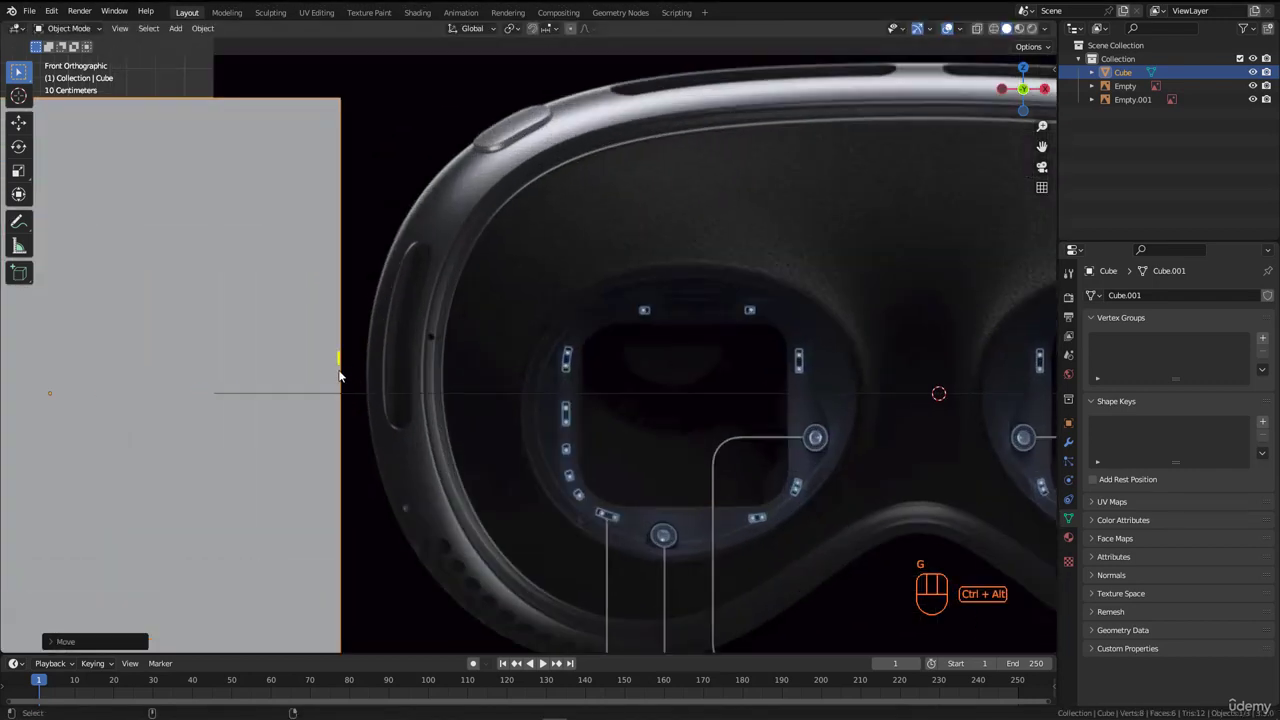
pyautogui.moveTo(368, 346)
pyautogui.mouseDown()
pyautogui.moveTo(365, 391)
pyautogui.moveTo(367, 368)
pyautogui.mouseUp()
pyautogui.press('Escape')
pyautogui.scroll(2, 350, 382)
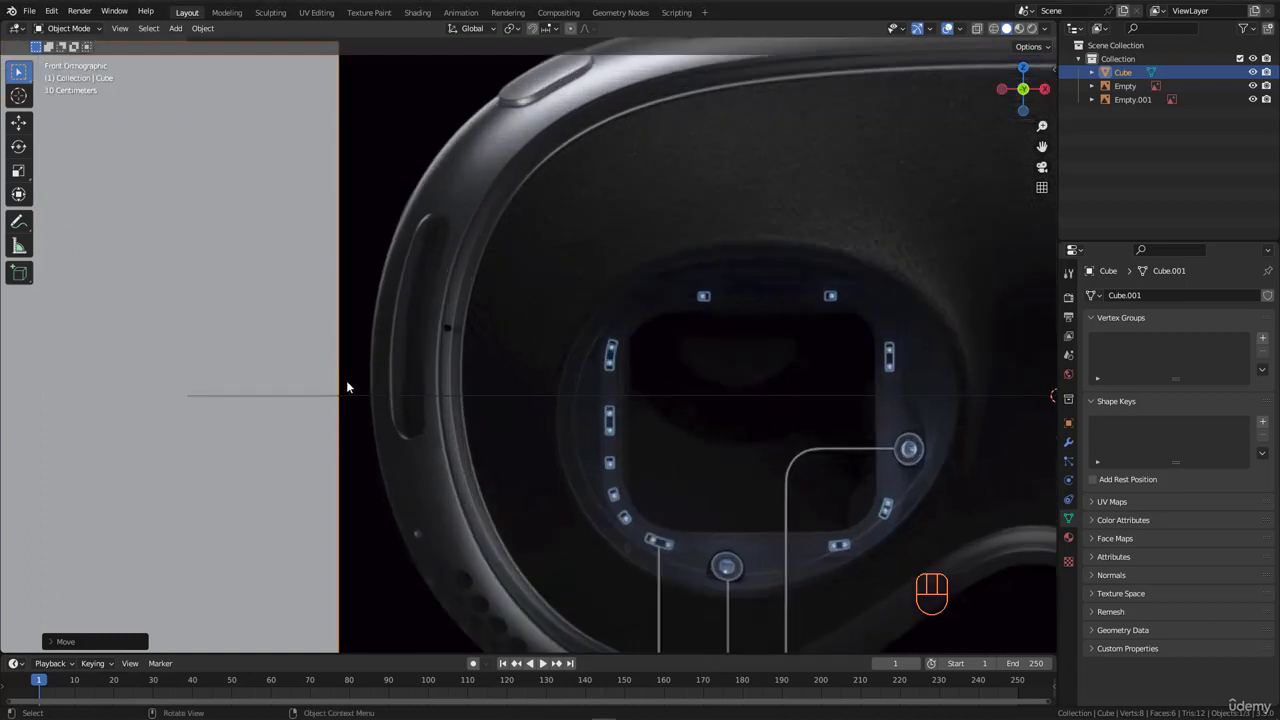
pyautogui.press('g')
pyautogui.press('x')
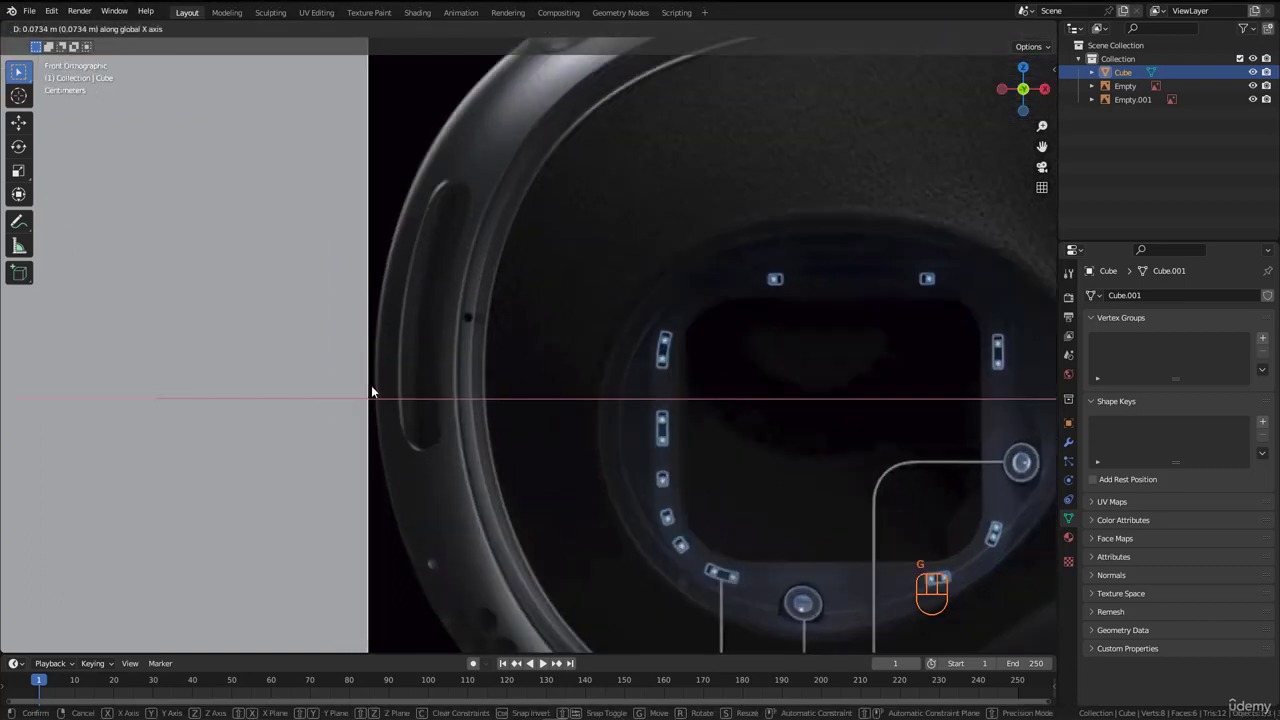
pyautogui.click(376, 397)
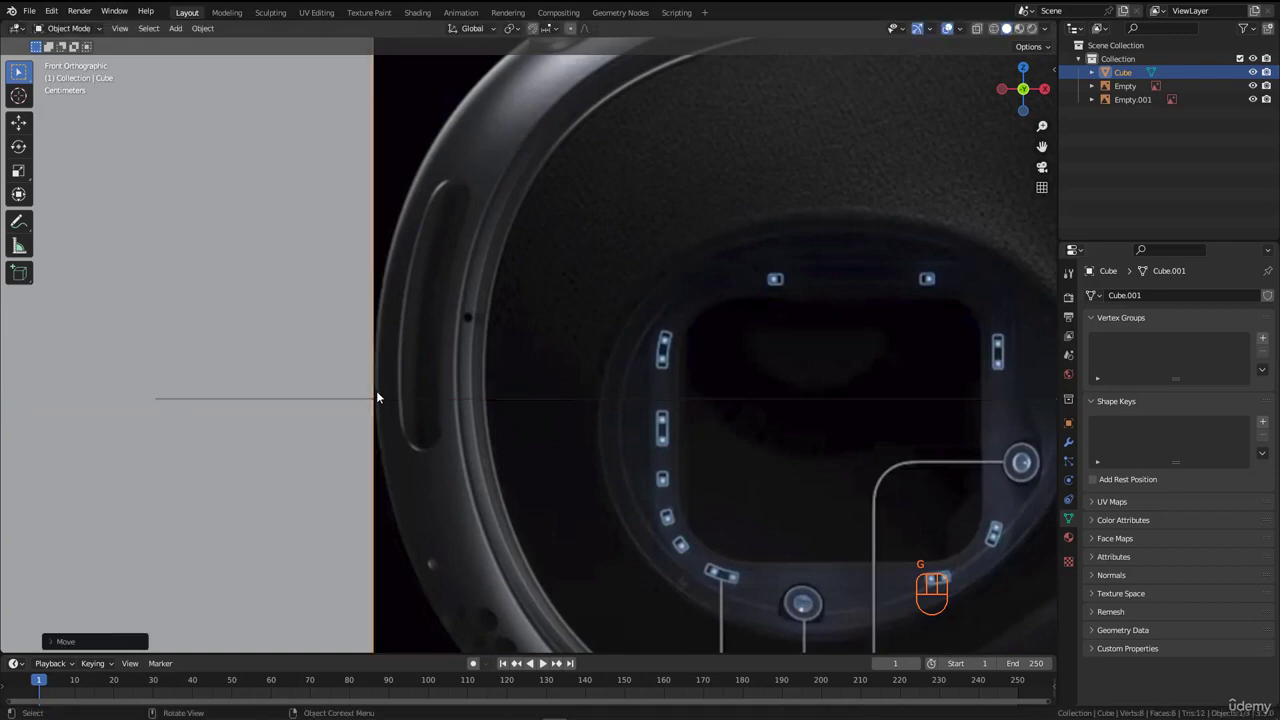
# Step: Stretch the cube along Z to about 1.85 times its height so it extends past the front reference image
pyautogui.scroll(-6, 390, 370)
pyautogui.press('s')
pyautogui.press('z')
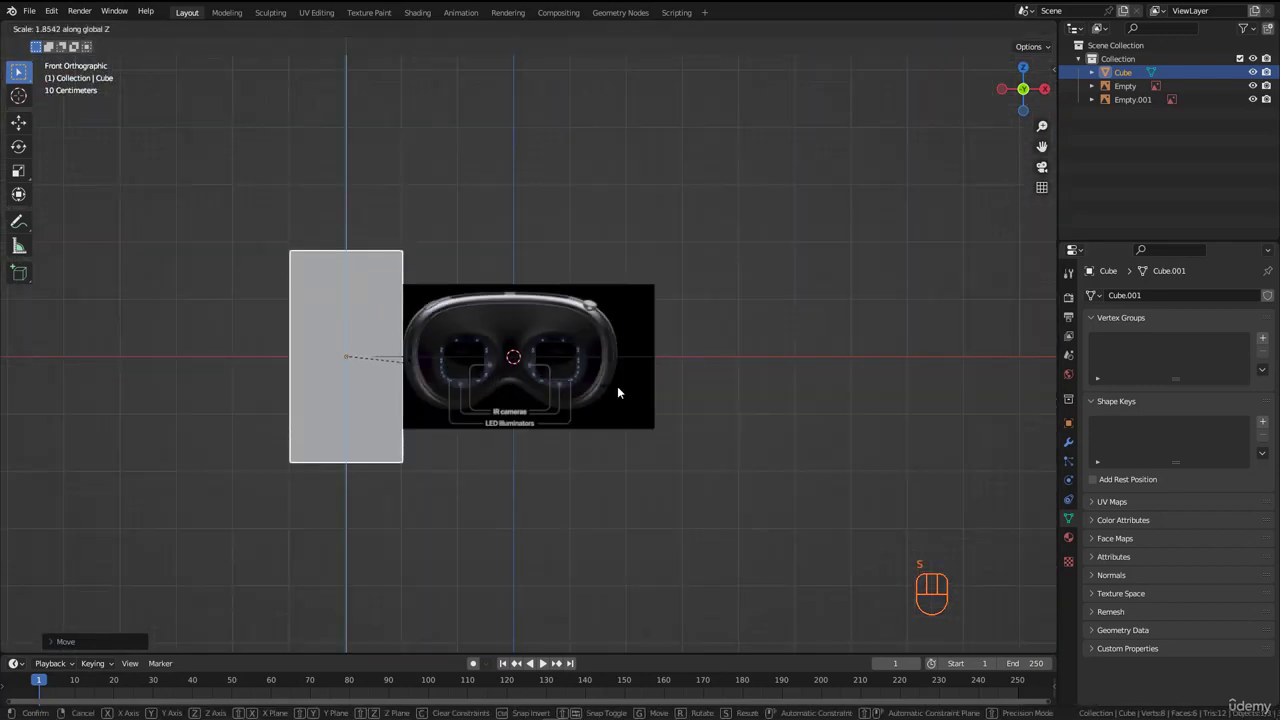
pyautogui.click(618, 386)
# Step: Duplicate the cube along X and align the copy's inner face with the headset's outermost right edge
pyautogui.scroll(4, 410, 358)
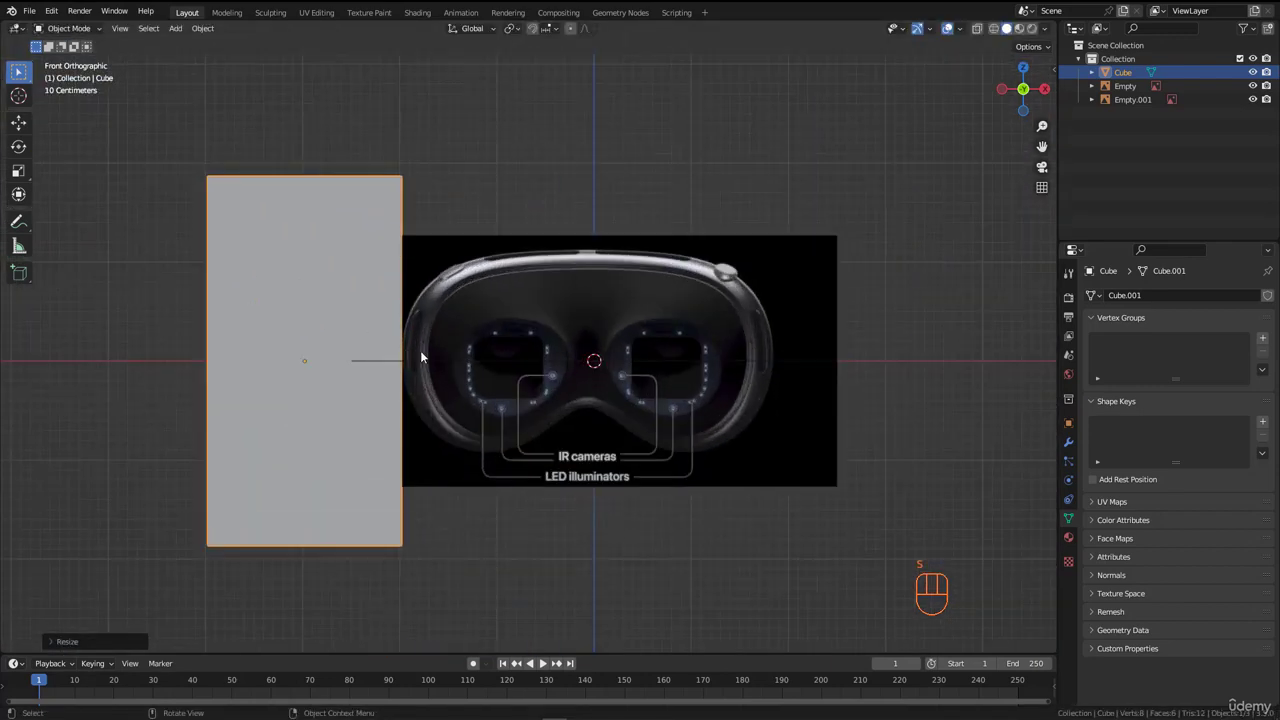
pyautogui.hotkey('shift', 'd')
pyautogui.press('x')
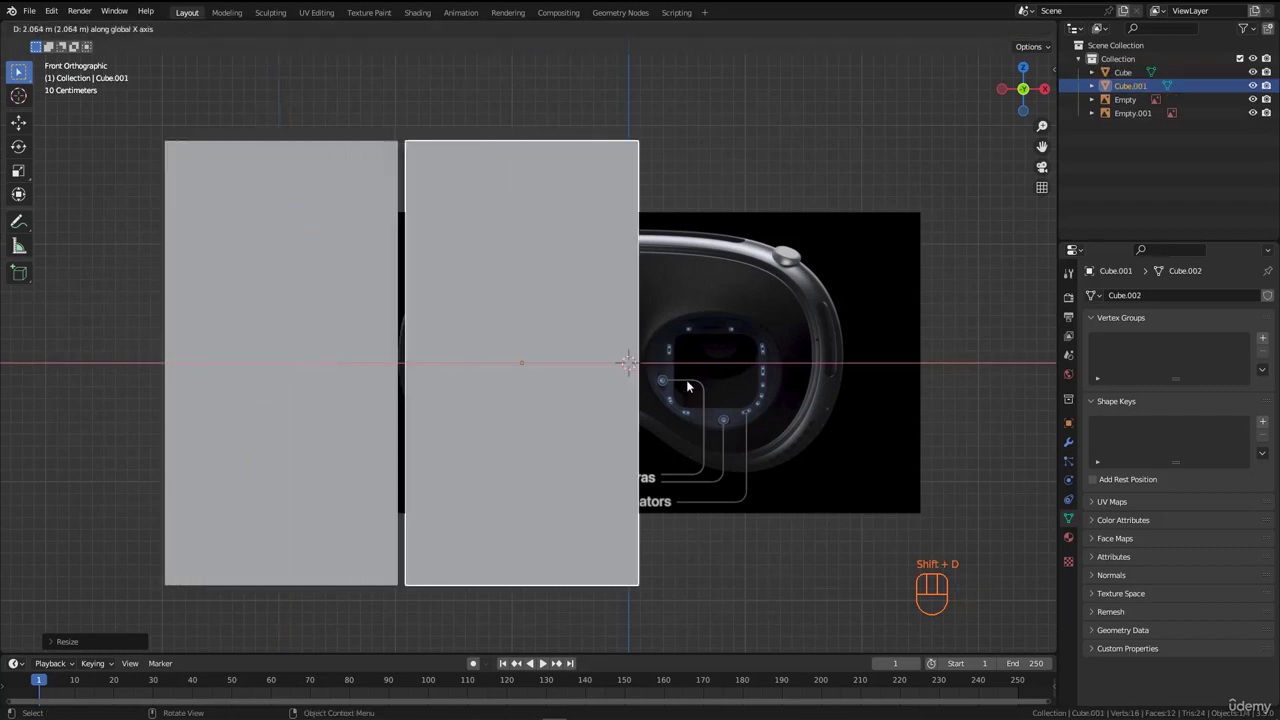
pyautogui.click(1018, 411)
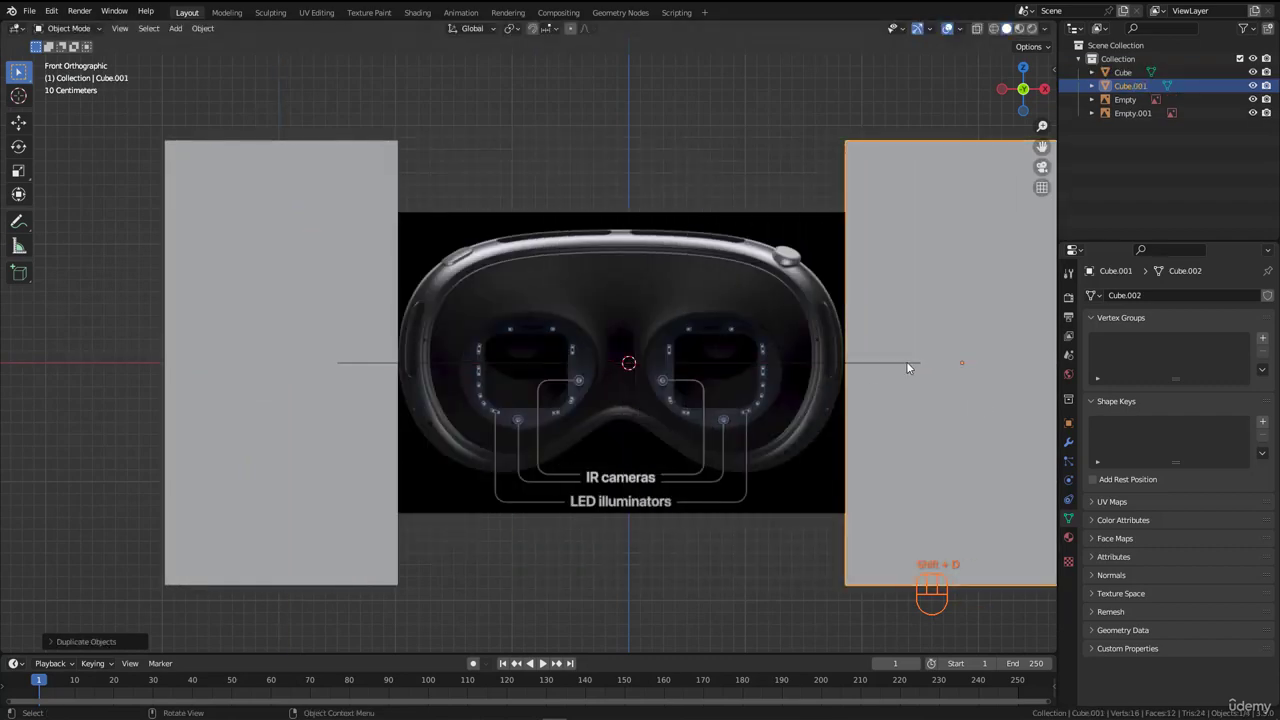
pyautogui.scroll(8, 850, 350)
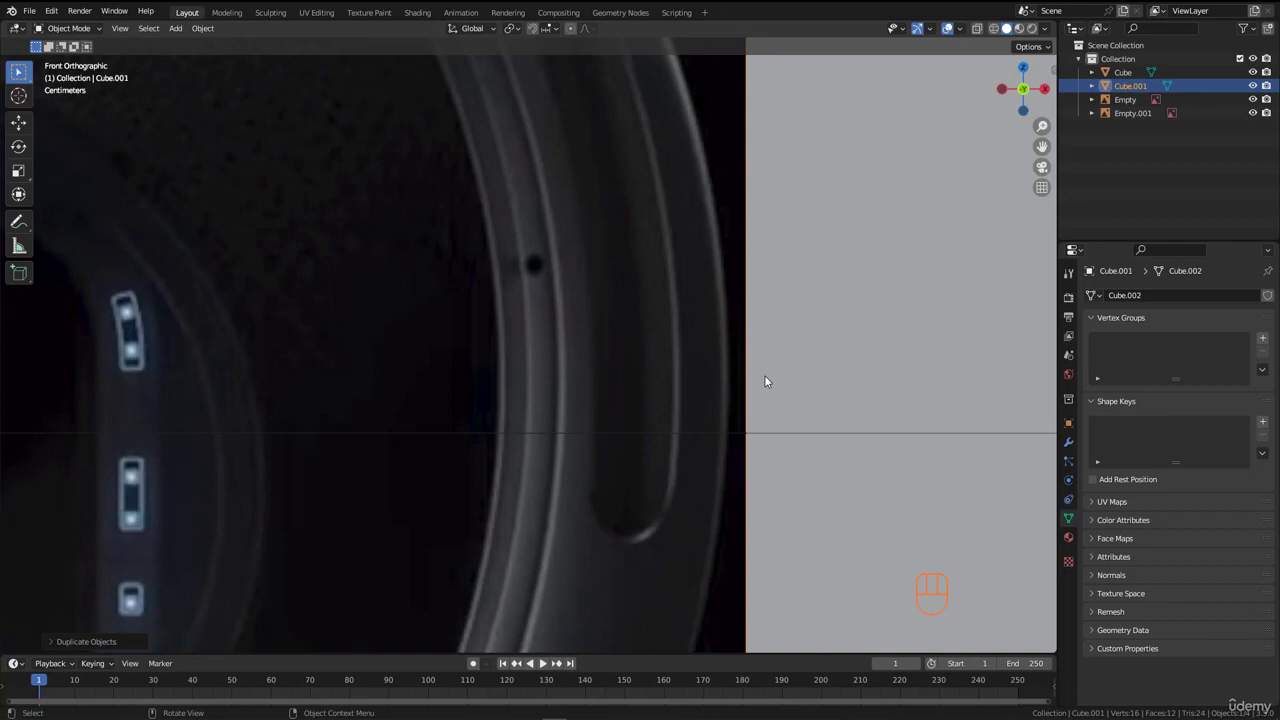
pyautogui.press('g')
pyautogui.press('x')
pyautogui.click(749, 376)
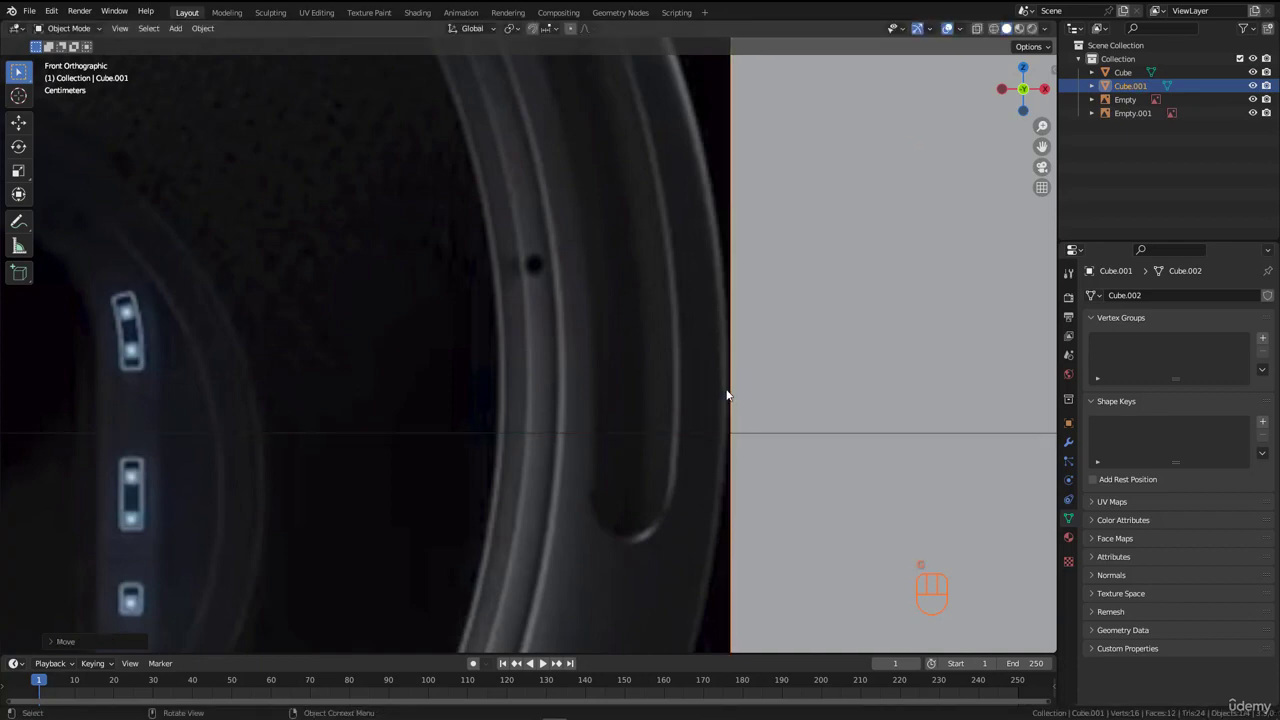
pyautogui.scroll(-8, 728, 388)
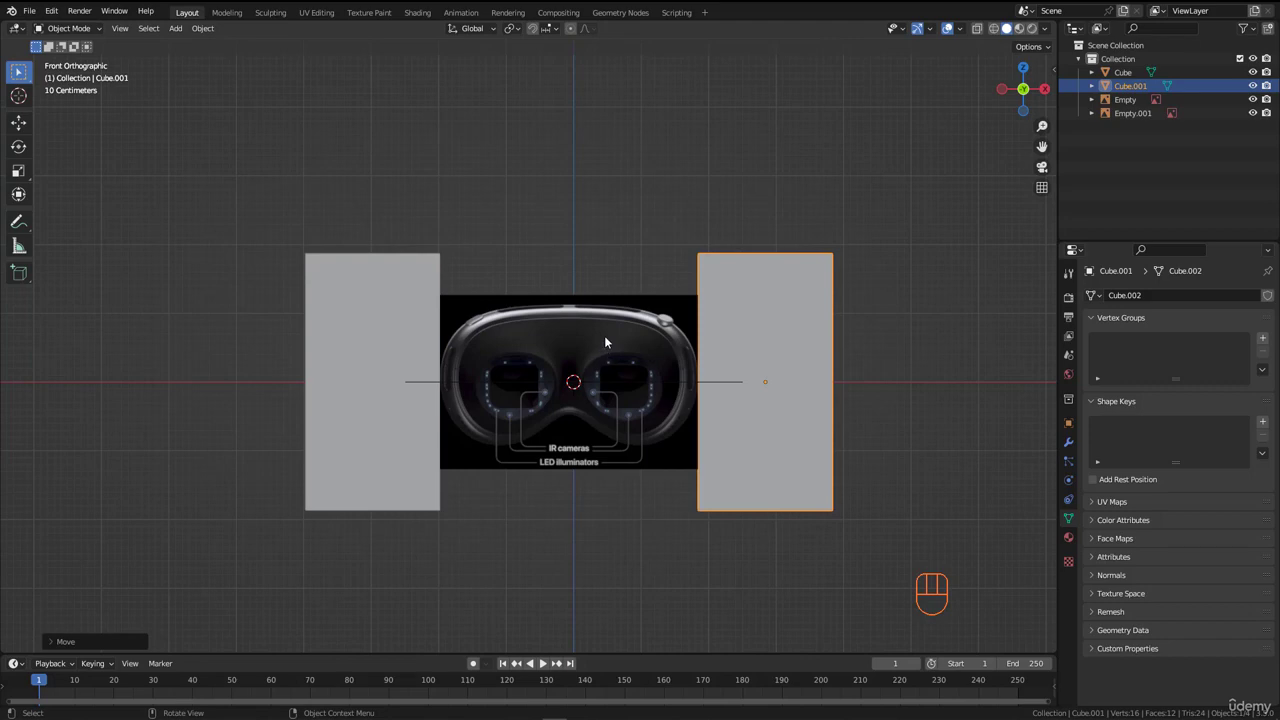
# Step: Compare the assembled headset's width on the Apple(27).png reference with the cubes' inner edges in top orthographic view
pyautogui.moveTo(604, 342); pyautogui.dragTo(651, 467, button='middle')
pyautogui.click(651, 462)
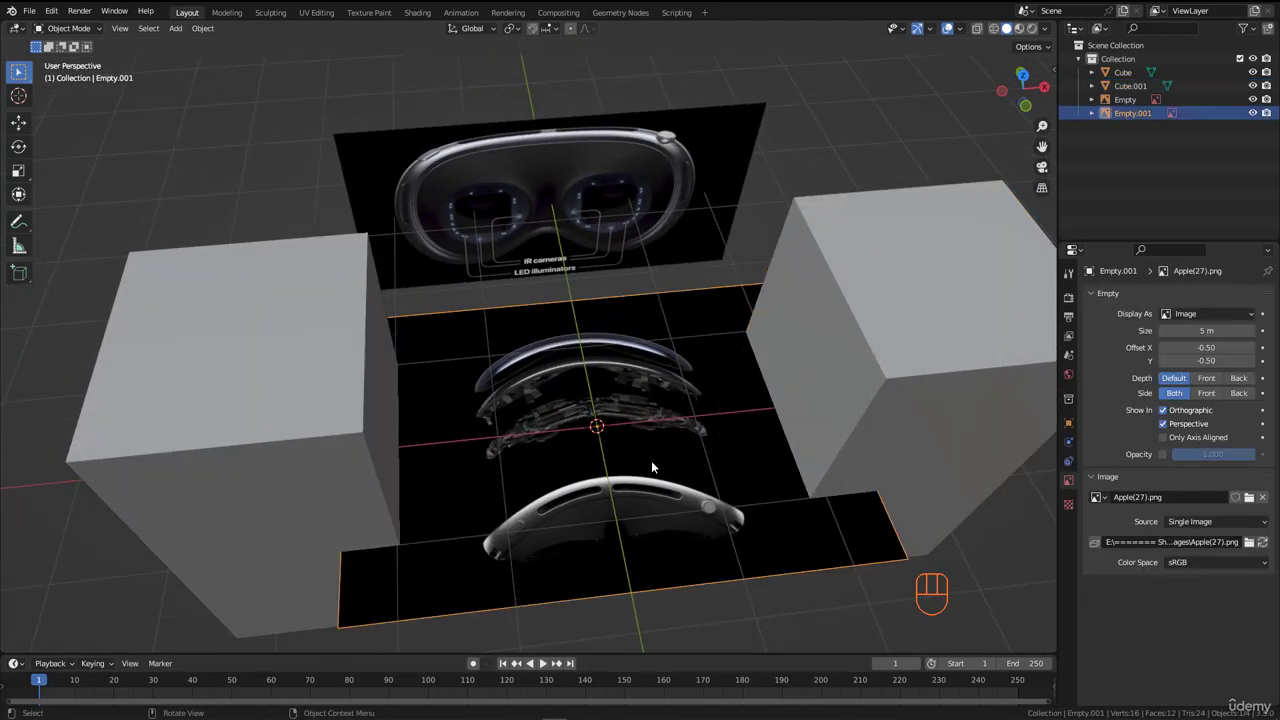
pyautogui.press('KP_7')
pyautogui.scroll(1, 482, 524)
pyautogui.scroll(5, 482, 520)
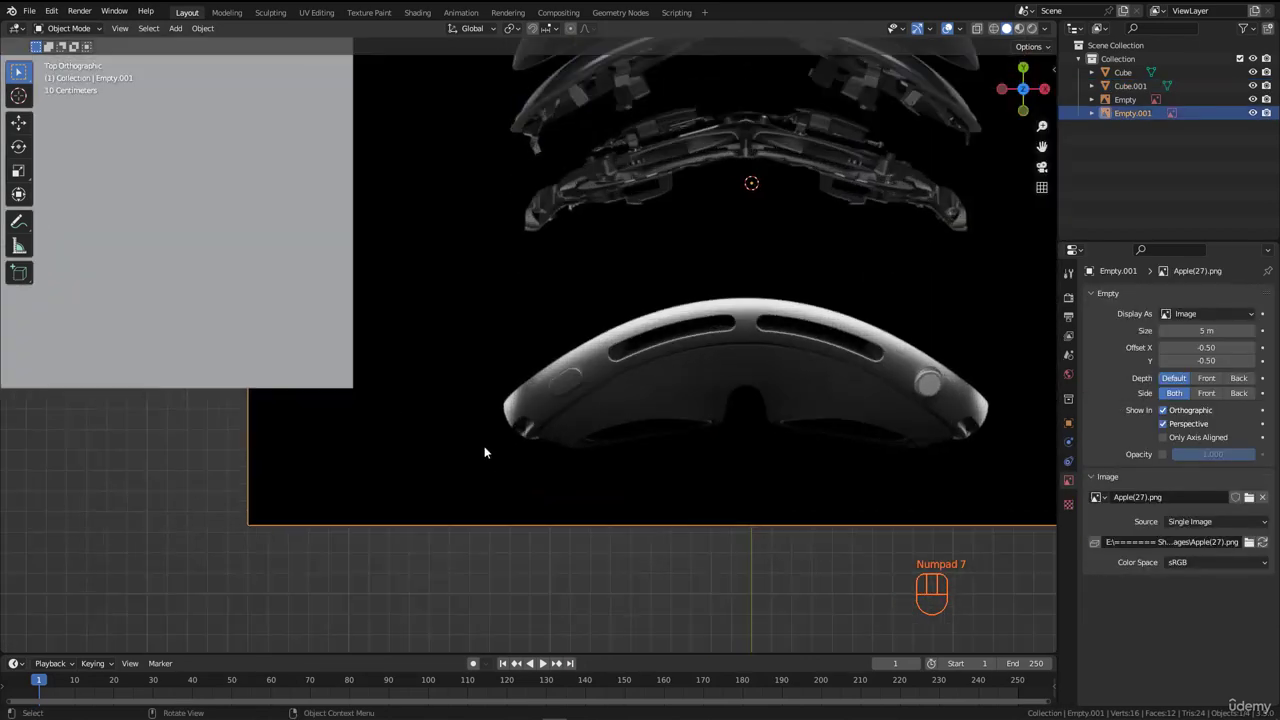
pyautogui.moveTo(353, 386); pyautogui.dragTo(352, 428)
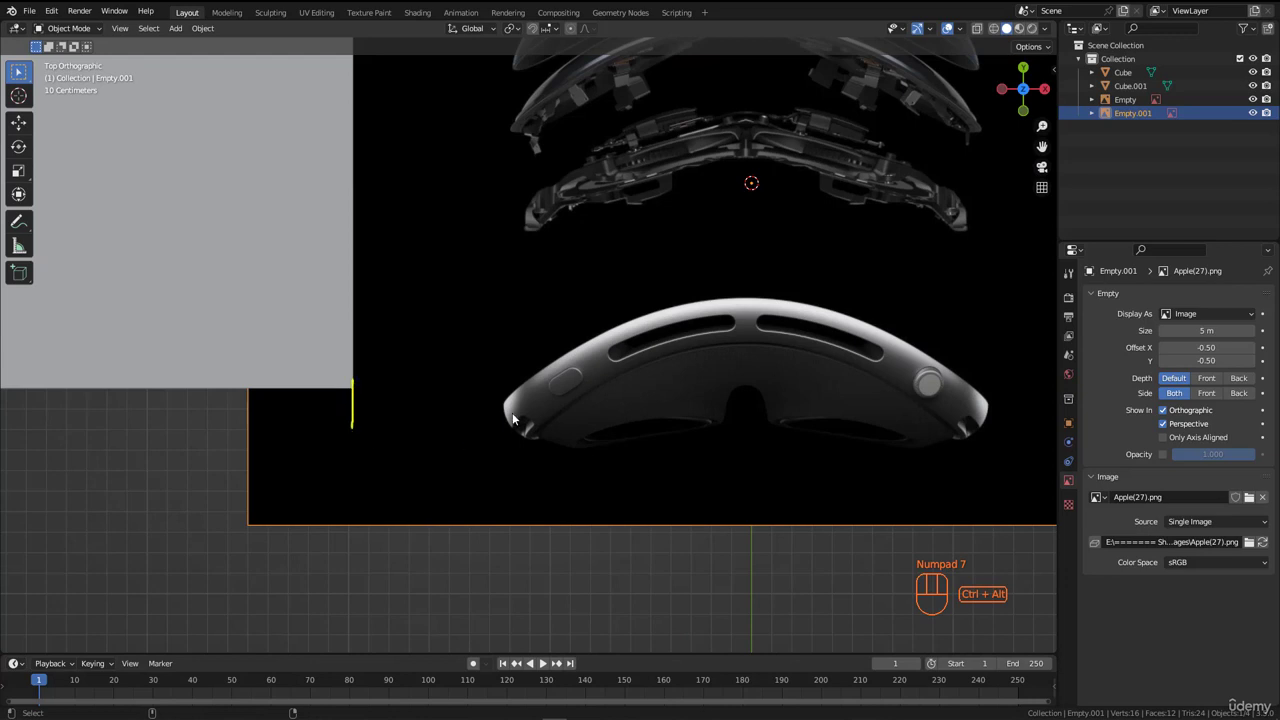
pyautogui.moveTo(501, 388)
pyautogui.mouseDown()
pyautogui.moveTo(501, 420)
pyautogui.moveTo(494, 406)
pyautogui.moveTo(472, 408)
pyautogui.mouseUp()
pyautogui.press('Escape')
pyautogui.scroll(-4, 392, 435)
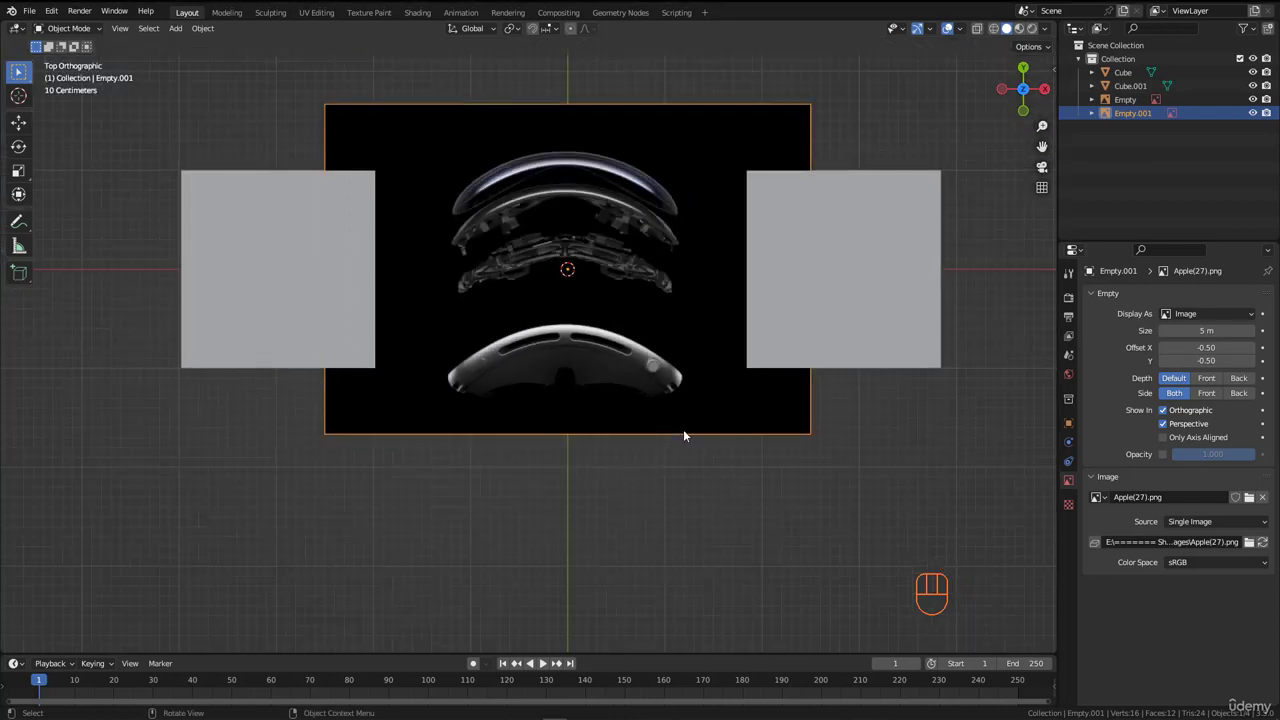
# Step: Move both cubes along Y to flank the assembled headset, and stretch them along Y well past the top reference image
pyautogui.scroll(1, 683, 429)
pyautogui.click(872, 300)
pyautogui.keyDown('shift'); pyautogui.click(196, 294); pyautogui.keyUp('shift')
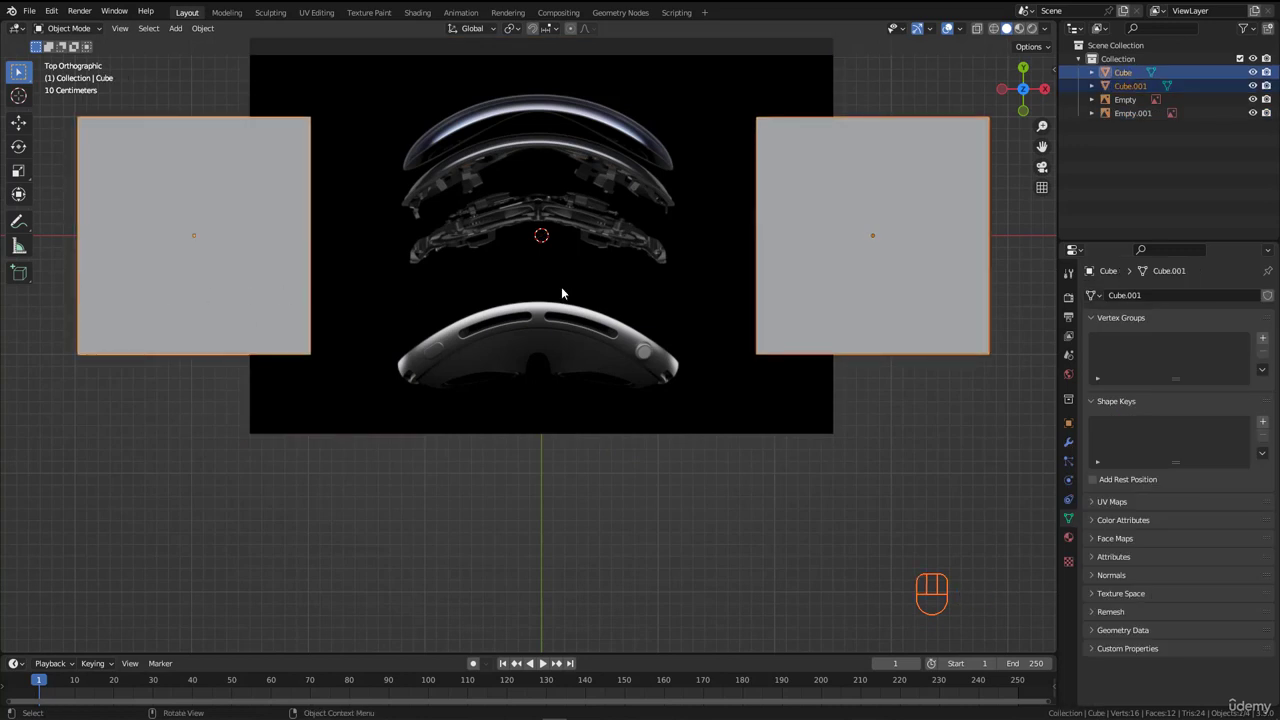
pyautogui.press('g')
pyautogui.click(608, 374)
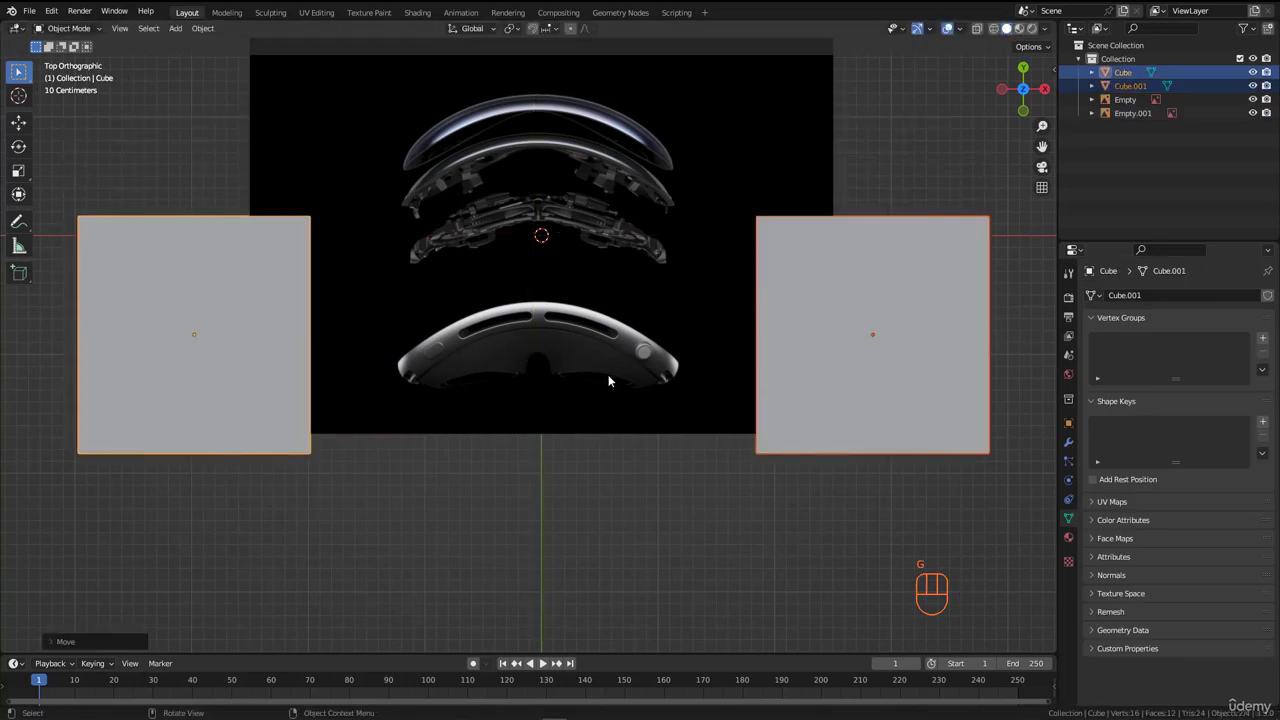
pyautogui.scroll(-5, 608, 374)
pyautogui.press('s')
pyautogui.press('y')
pyautogui.click(600, 487)
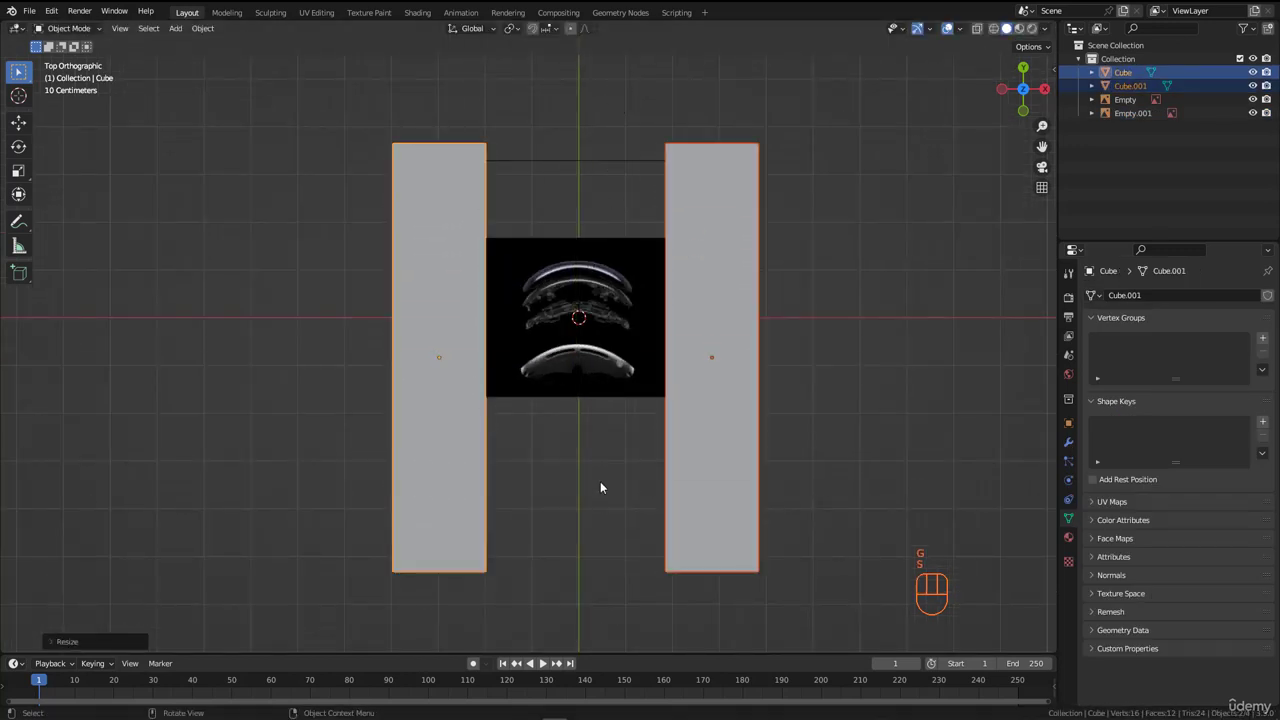
# Step: Scale up the Apple(27).png reference until the assembled headset's right end touches the right cube's inner edge
pyautogui.scroll(4, 565, 326)
pyautogui.click(571, 322)
pyautogui.press('s')
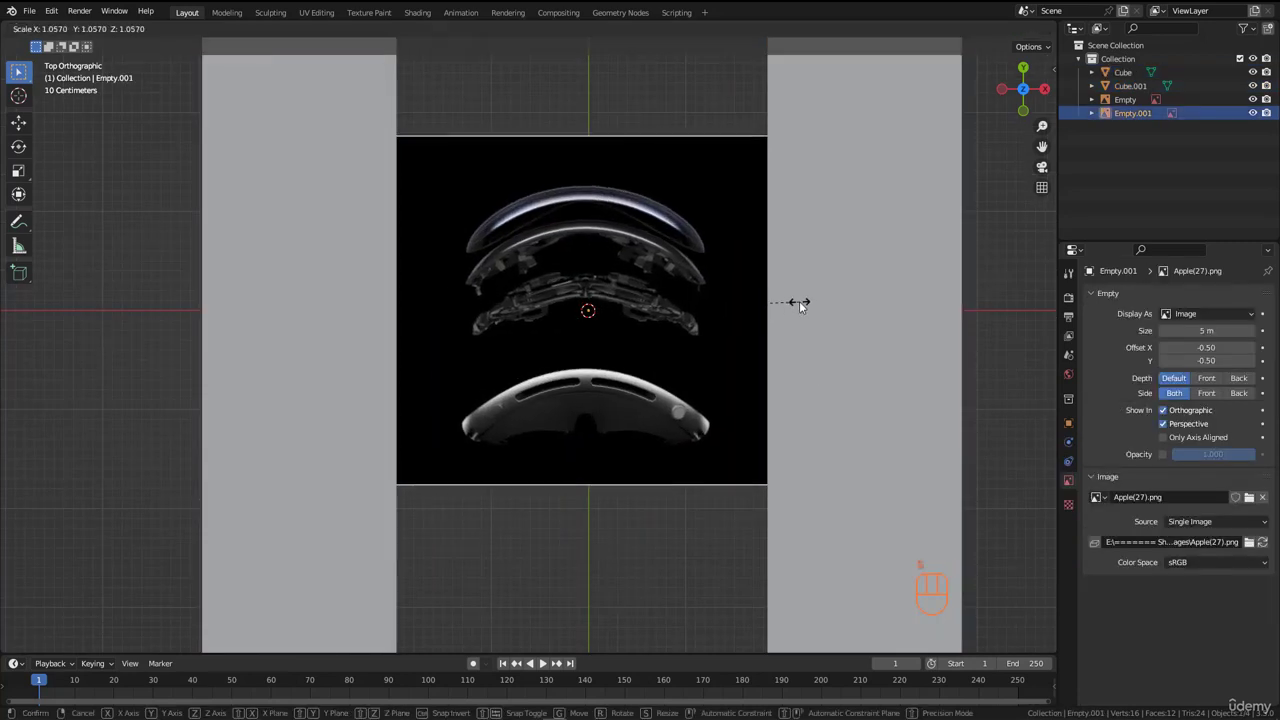
pyautogui.click(886, 263)
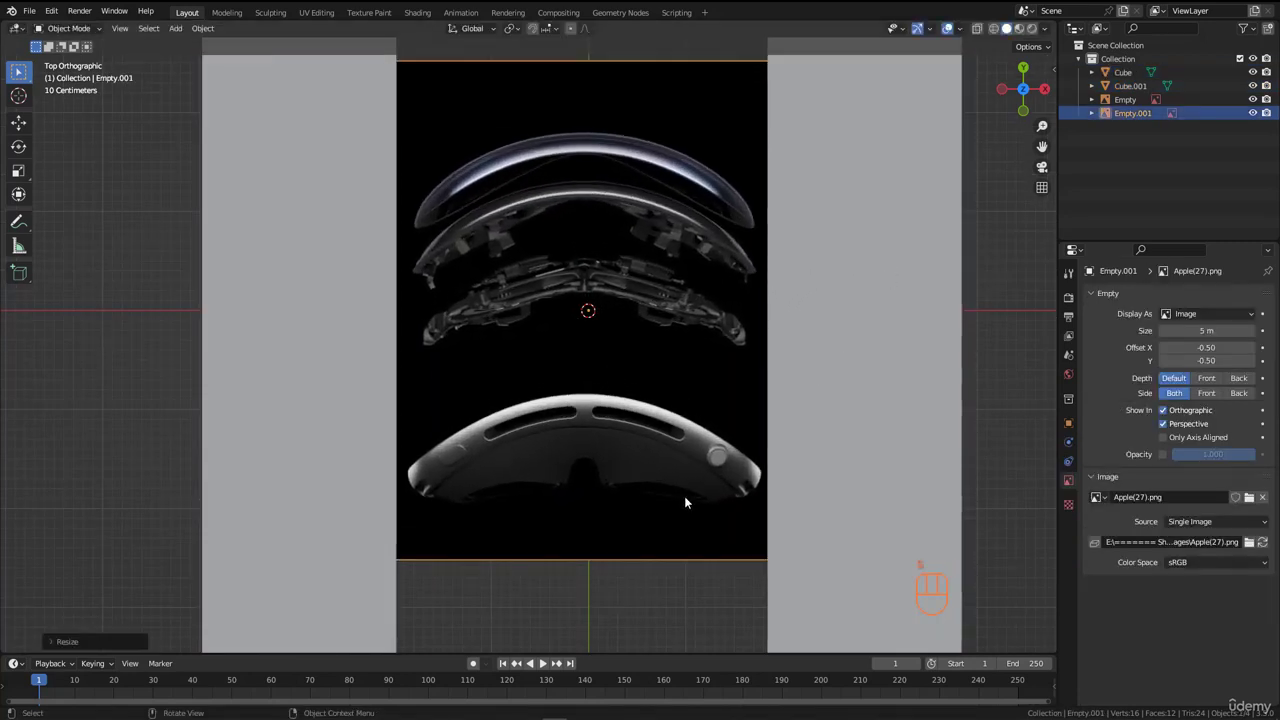
pyautogui.scroll(5, 684, 496)
pyautogui.scroll(2, 791, 448)
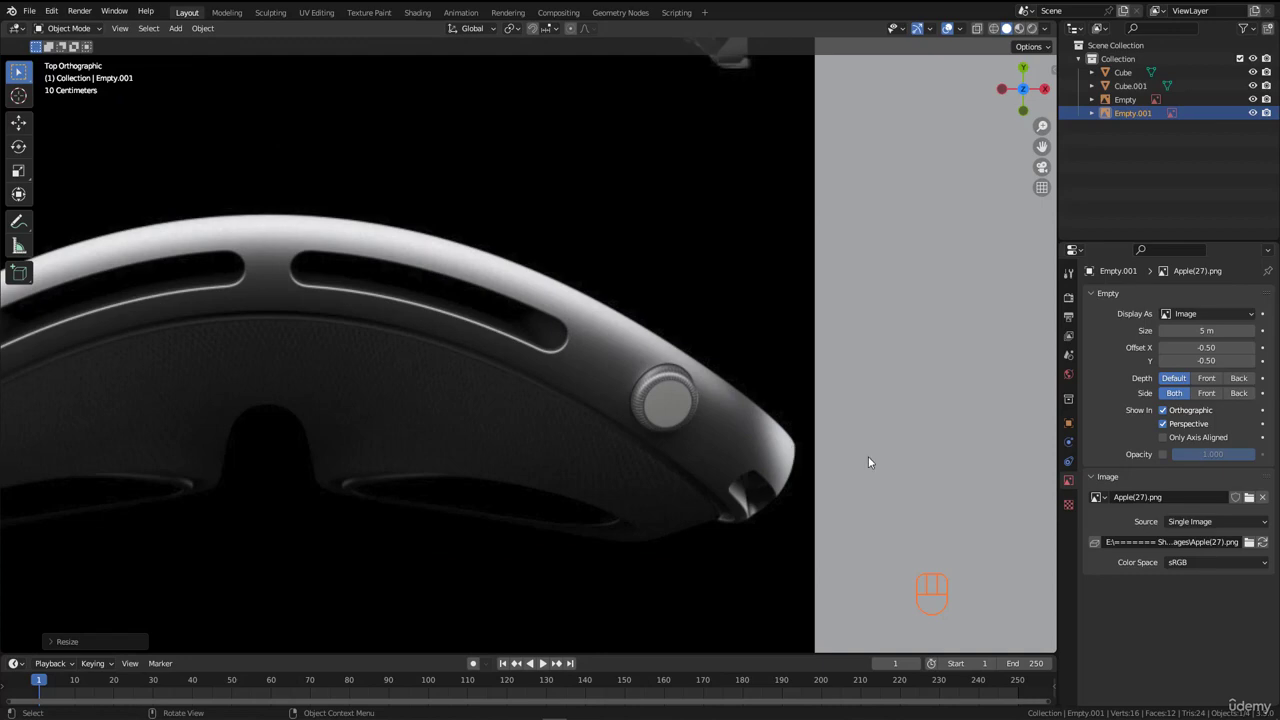
pyautogui.press('s')
pyautogui.click(891, 477)
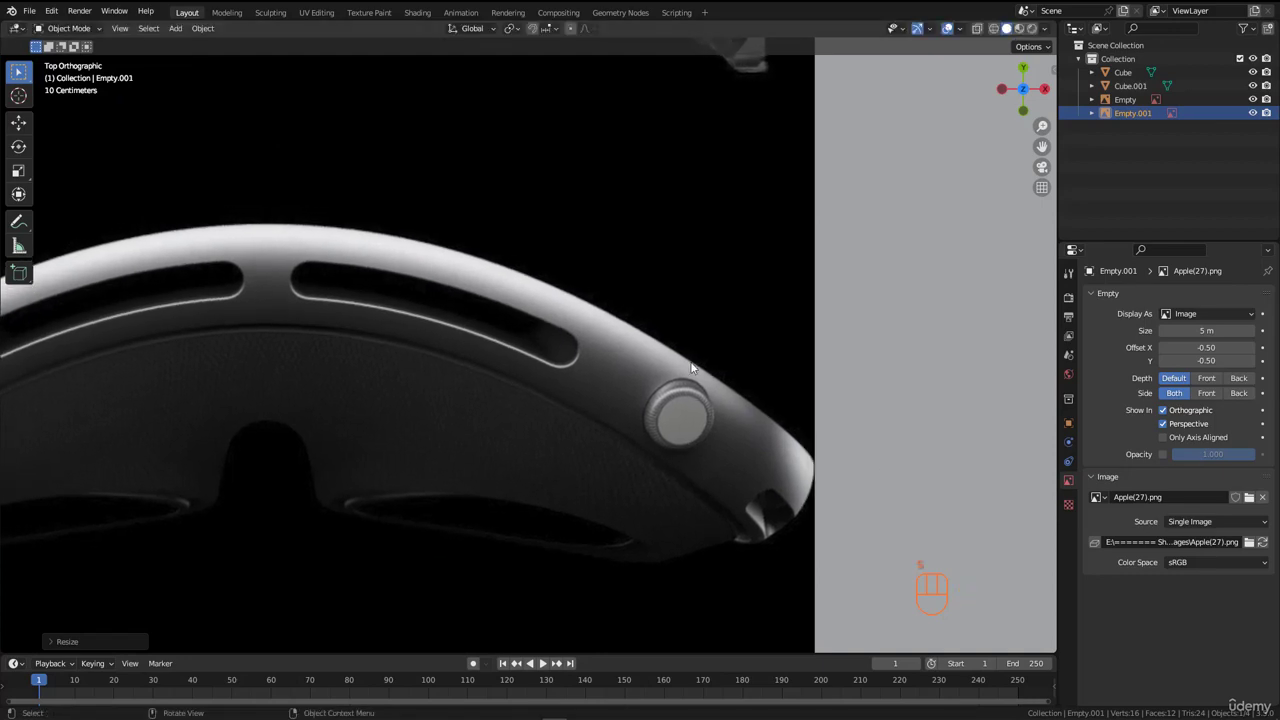
# Step: Shift the Apple(27).png reference slightly along negative X and scale it up about 1.011 so the assembled headset spans both cubes' inner edges
pyautogui.scroll(-5, 657, 362)
pyautogui.keyDown('shift'); pyautogui.moveTo(384, 350); pyautogui.dragTo(486, 344, button='middle'); pyautogui.keyUp('shift')
pyautogui.scroll(5, 372, 415)
pyautogui.scroll(-4, 367, 402)
pyautogui.scroll(-3, 401, 375)
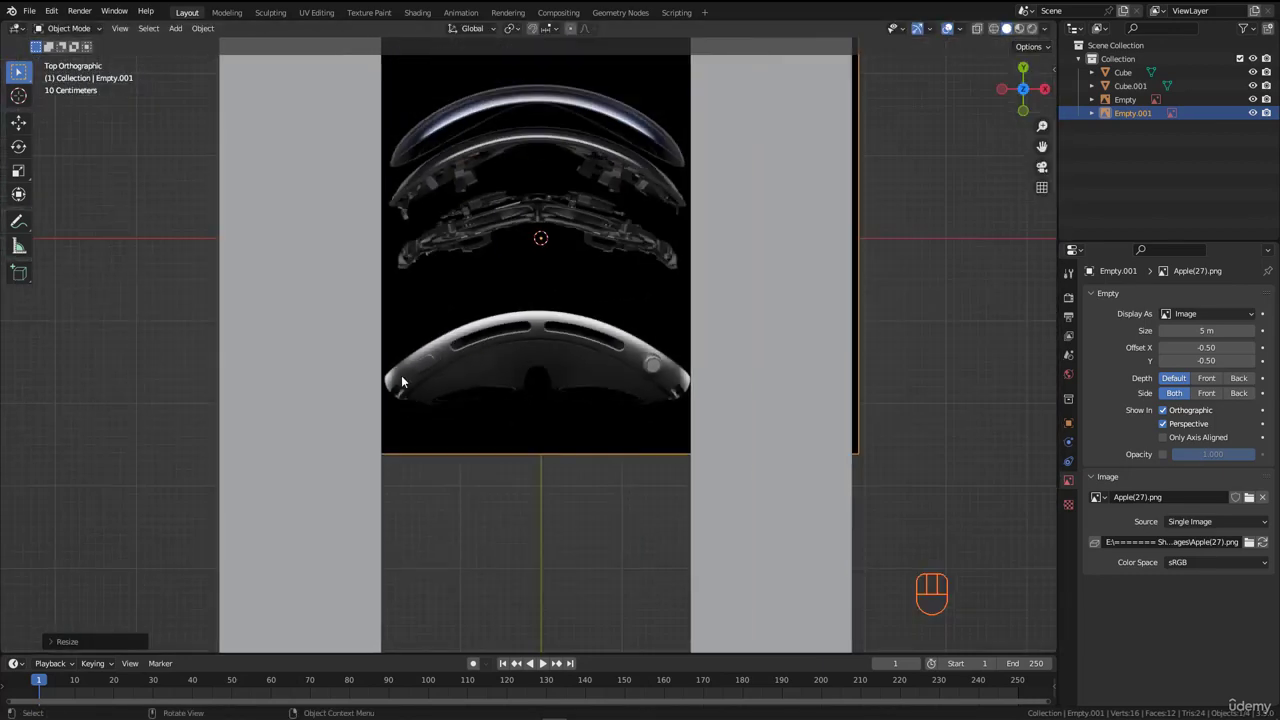
pyautogui.scroll(1, 394, 381)
pyautogui.scroll(3, 394, 387)
pyautogui.scroll(-3, 394, 400)
pyautogui.scroll(-1, 394, 400)
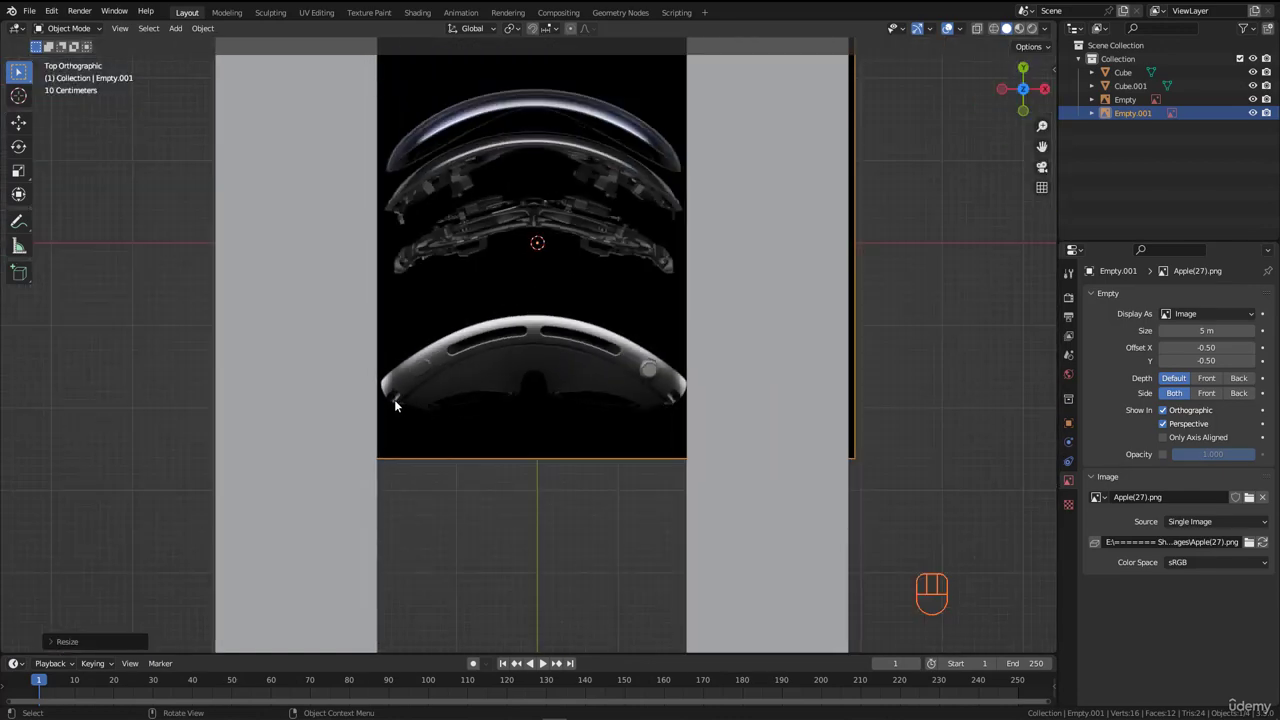
pyautogui.keyDown('shift'); pyautogui.moveTo(394, 400); pyautogui.dragTo(446, 395, button='middle'); pyautogui.keyUp('shift')
pyautogui.scroll(4, 446, 400)
pyautogui.keyDown('shift'); pyautogui.moveTo(695, 375); pyautogui.dragTo(598, 410, button='middle'); pyautogui.keyUp('shift')
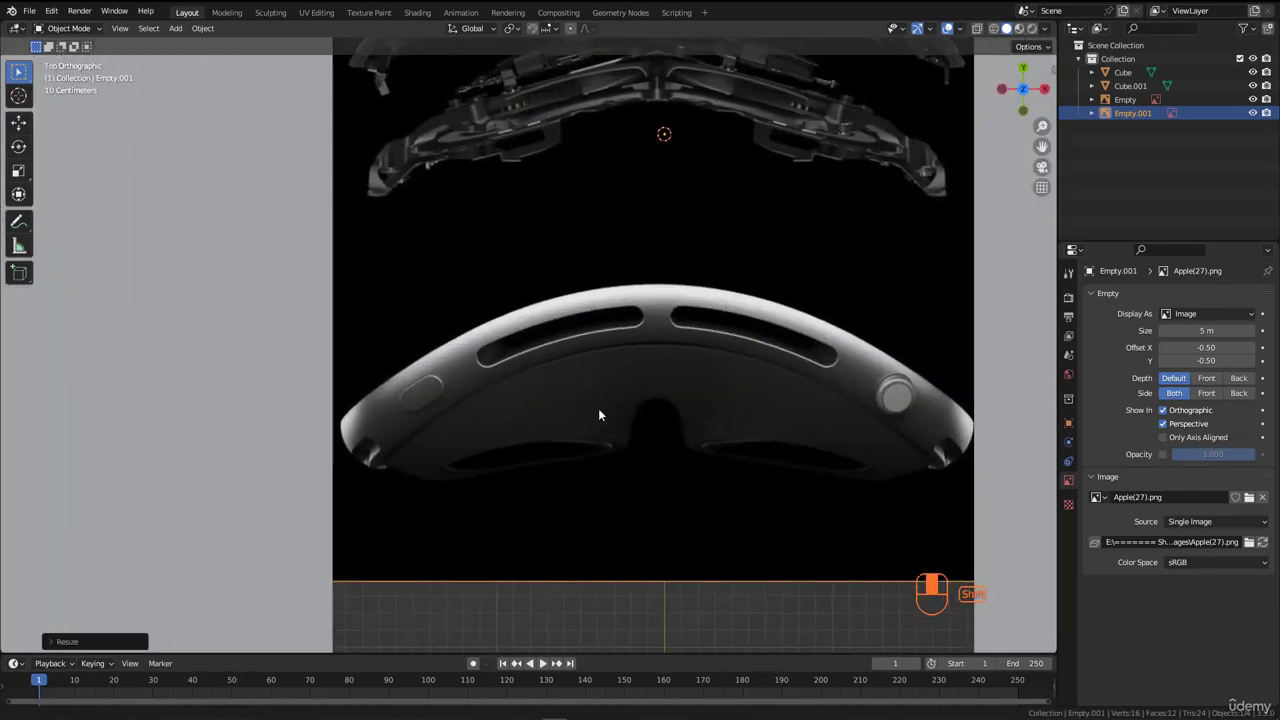
pyautogui.scroll(1, 700, 420)
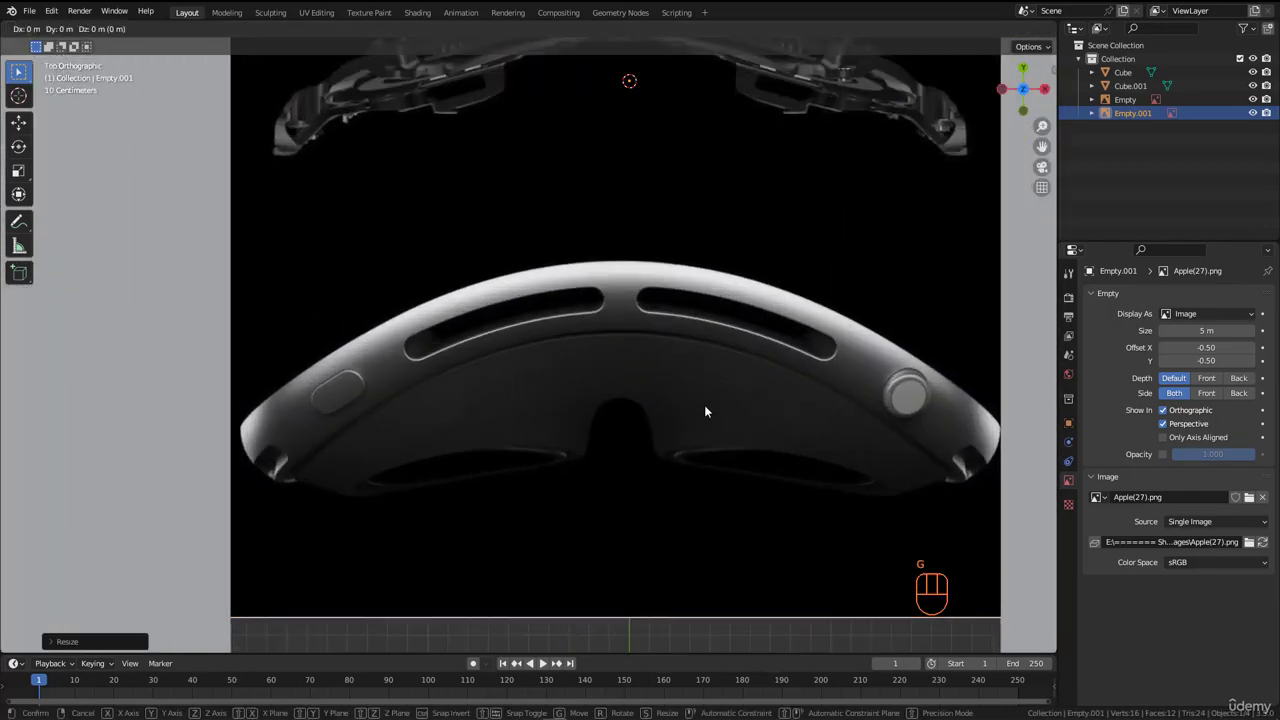
pyautogui.press('g')
pyautogui.press('x')
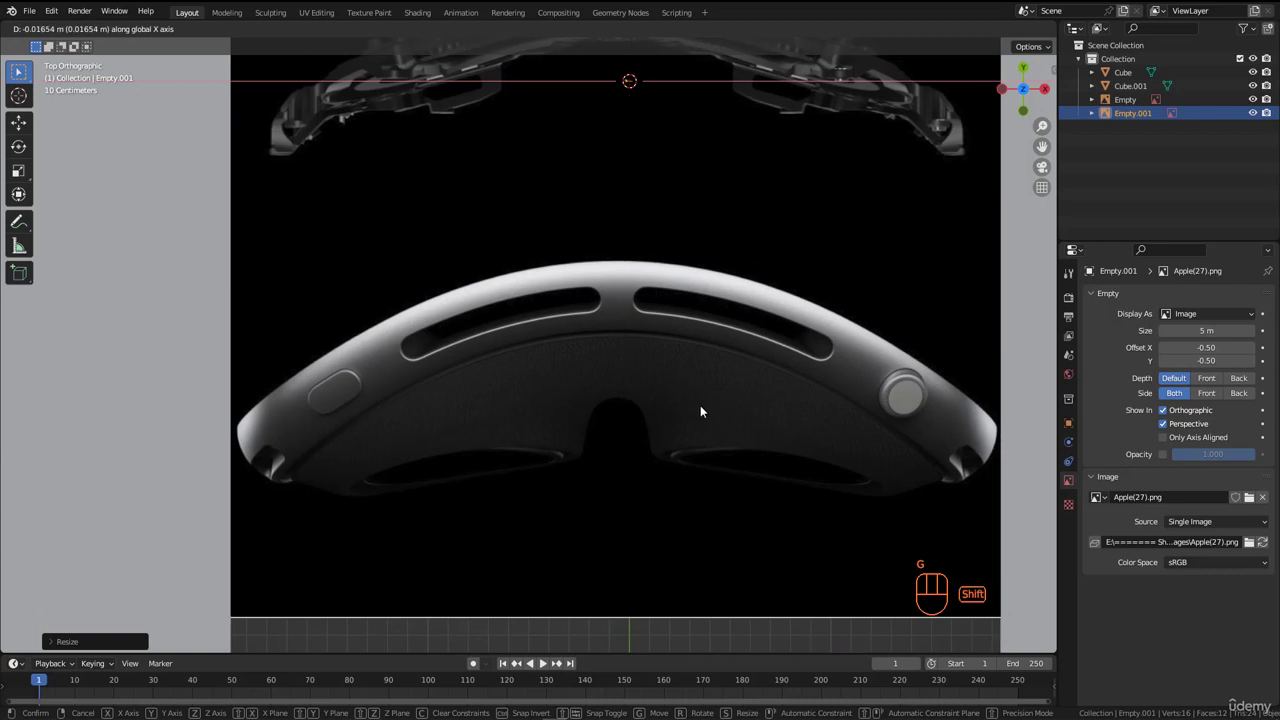
pyautogui.click(692, 410)
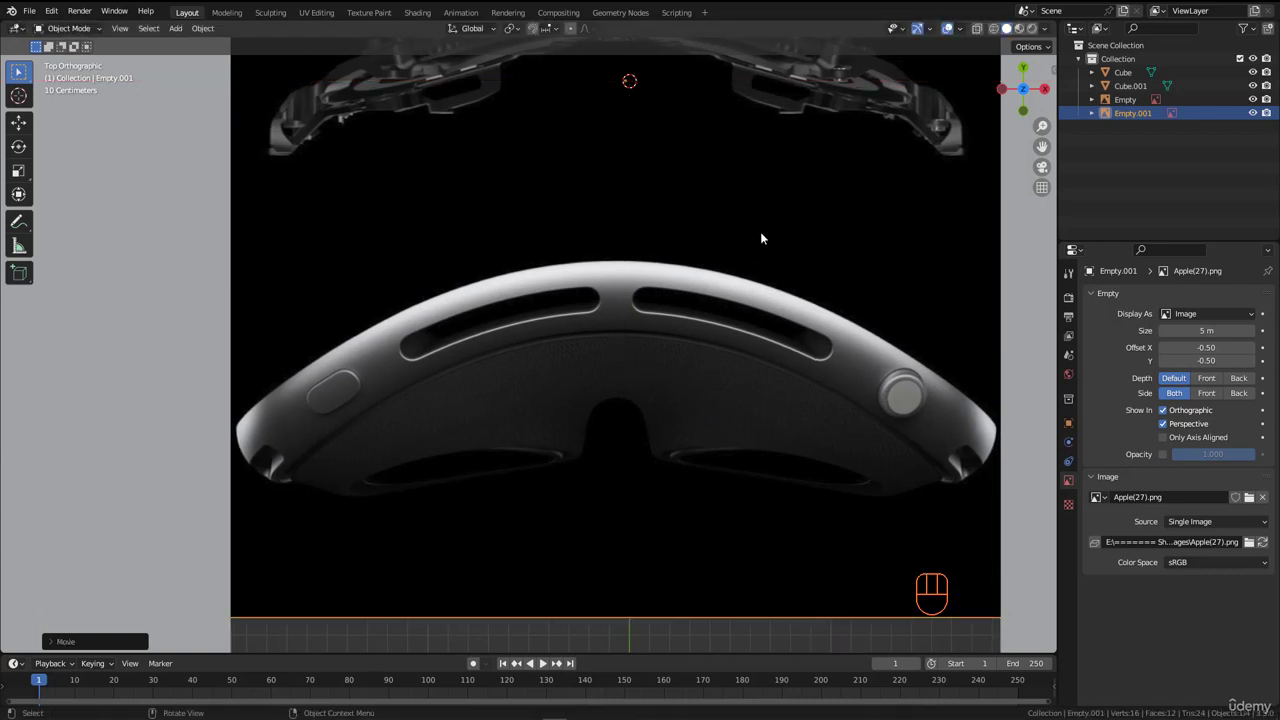
pyautogui.press('s')
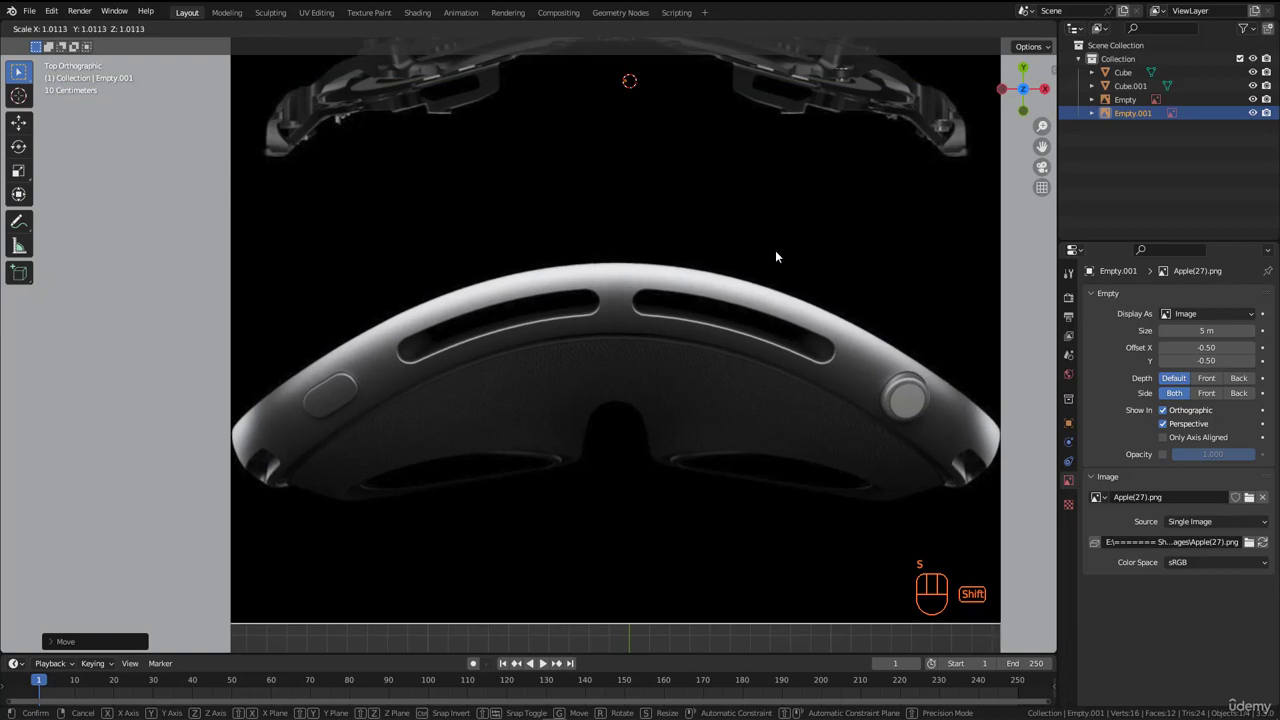
pyautogui.click(773, 256)
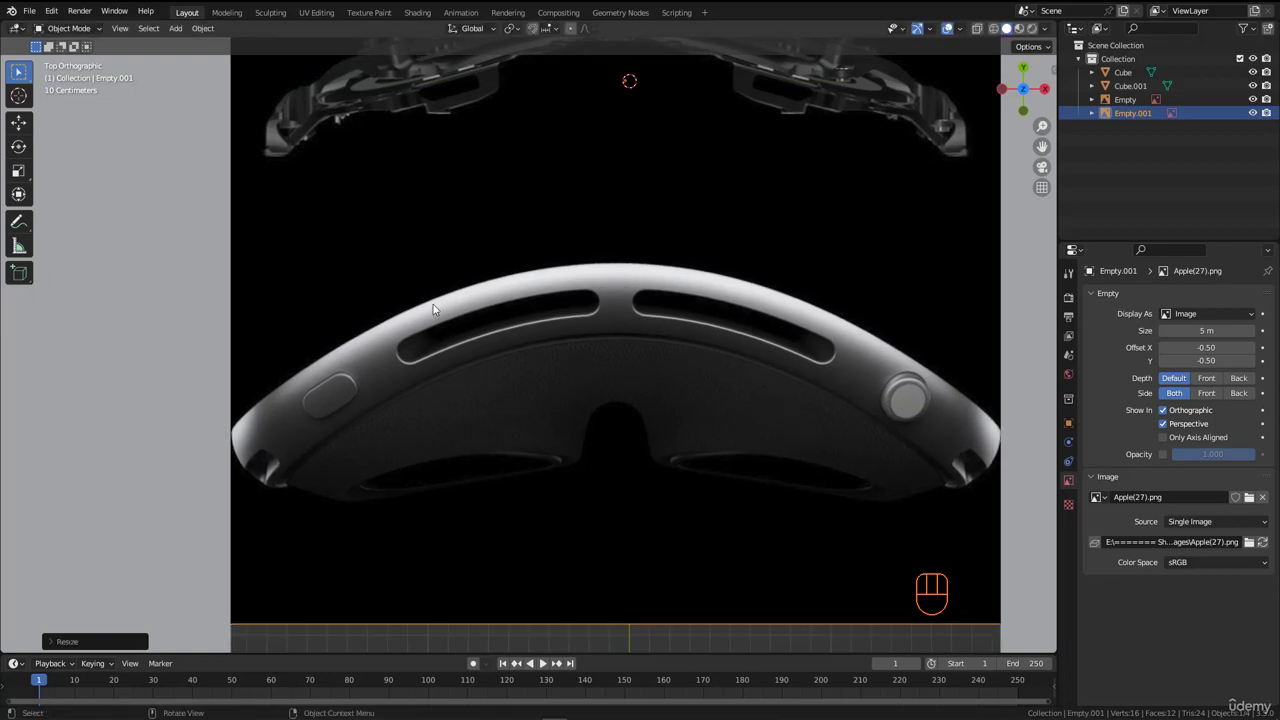
# Step: Review both reference images between the cubes in perspective, and inspect the front reference in front orthographic view
pyautogui.scroll(-5, 433, 304)
pyautogui.keyDown('shift'); pyautogui.moveTo(425, 259); pyautogui.dragTo(527, 365, button='middle'); pyautogui.keyUp('shift')
pyautogui.scroll(-2, 536, 284)
pyautogui.scroll(3, 494, 297)
pyautogui.moveTo(494, 297); pyautogui.dragTo(494, 293, button='middle')
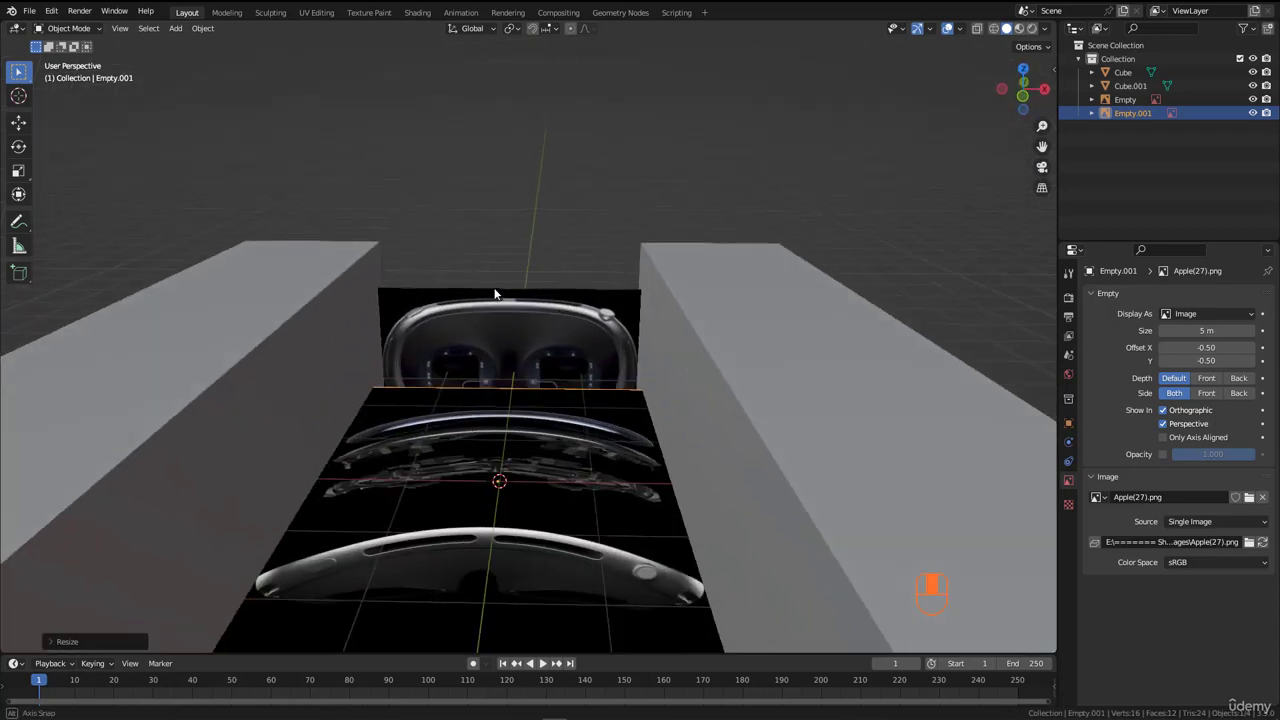
pyautogui.press('KP_1')
pyautogui.scroll(3, 496, 420)
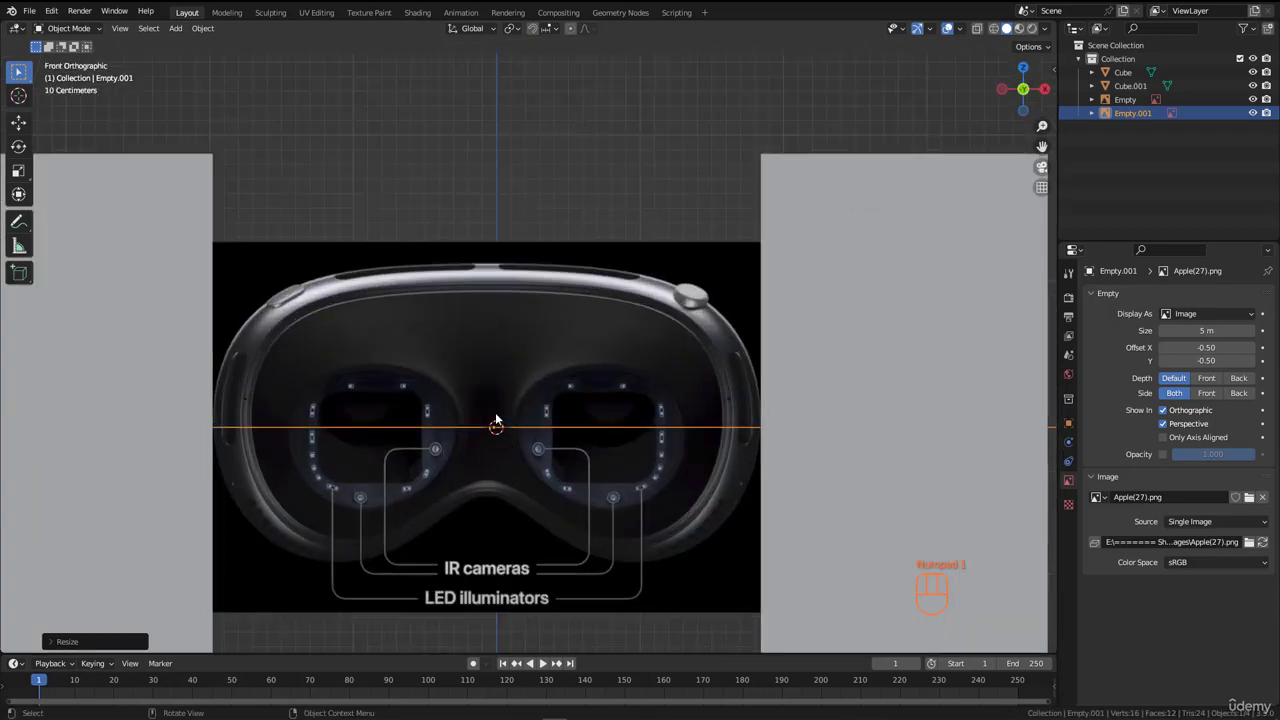
pyautogui.scroll(4, 496, 420)
pyautogui.scroll(-5, 535, 285)
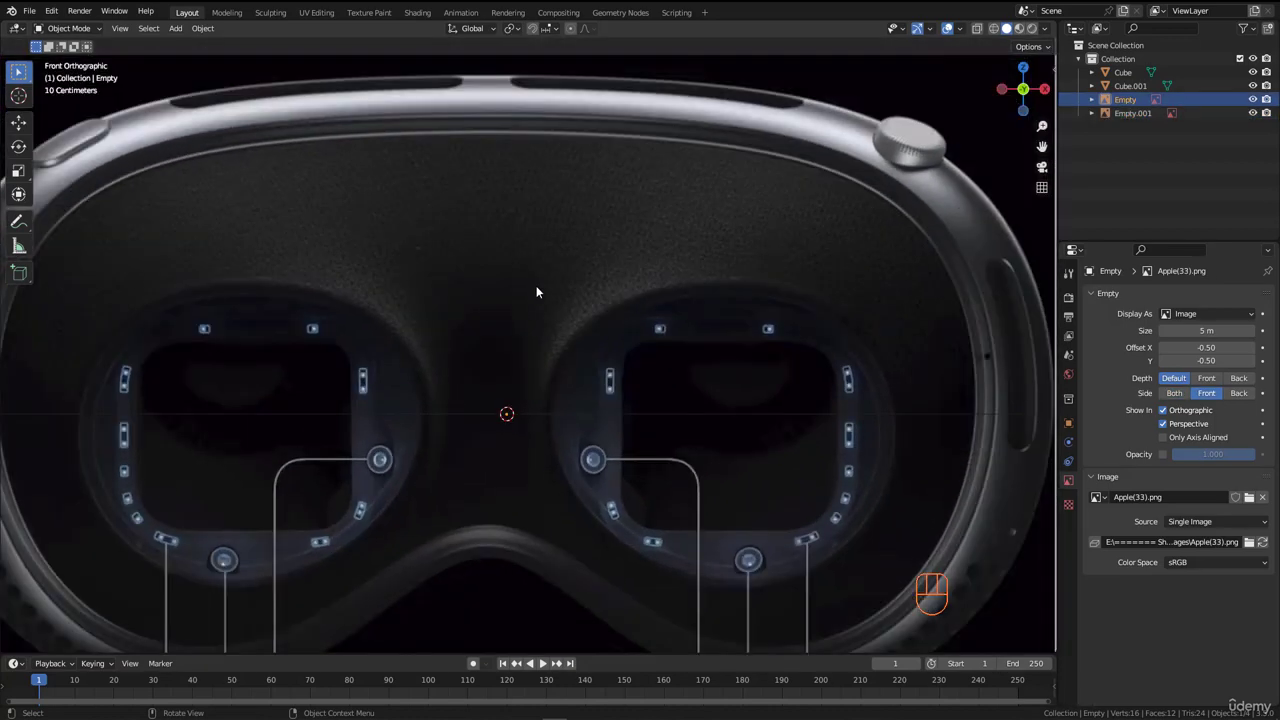
# Step: Select the Apple(33).png reference and move it about 0.05 m along X to centre its headset on the world origin
pyautogui.click(530, 317)
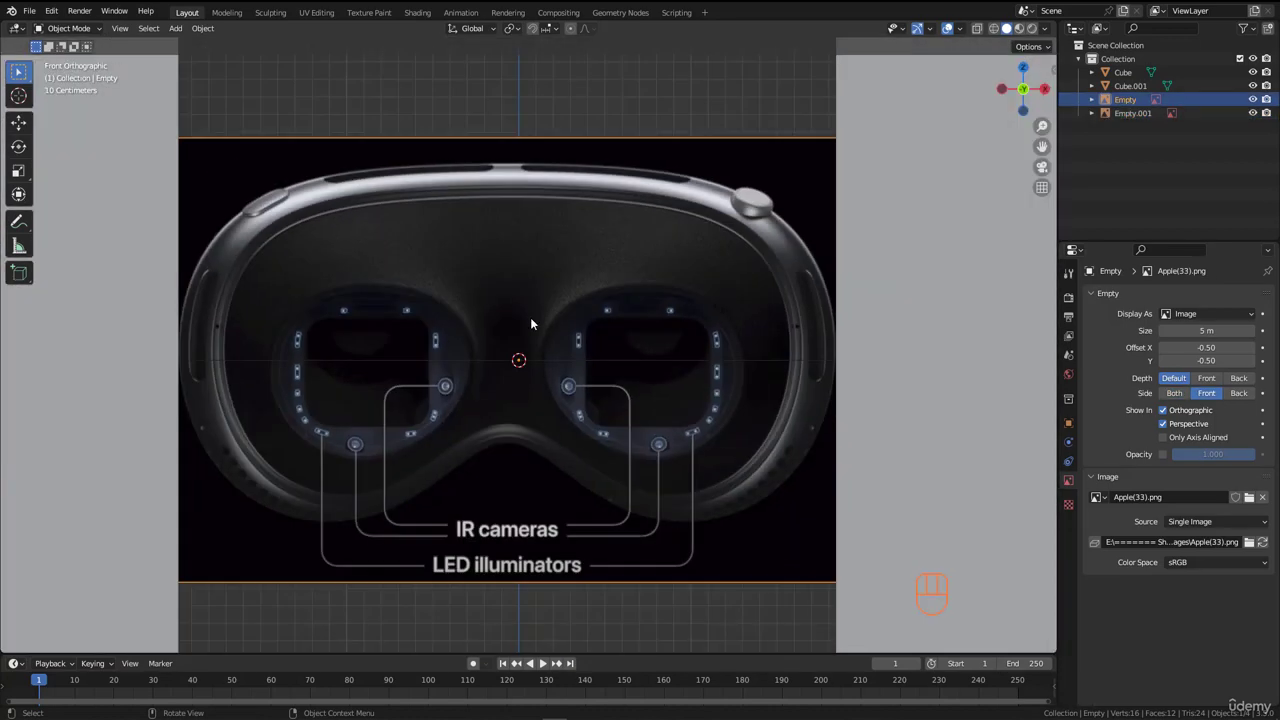
pyautogui.scroll(5, 522, 340)
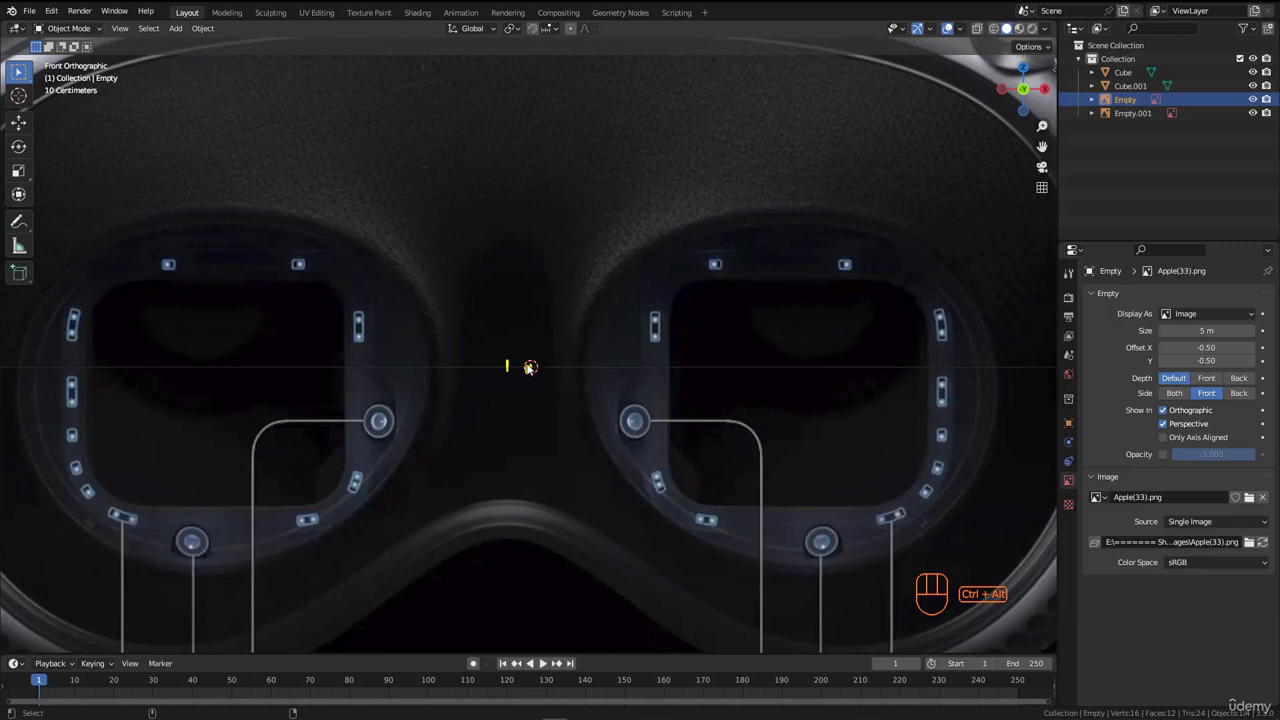
pyautogui.moveTo(507, 364); pyautogui.dragTo(507, 389)
pyautogui.hotkey('ctrl', 'z')
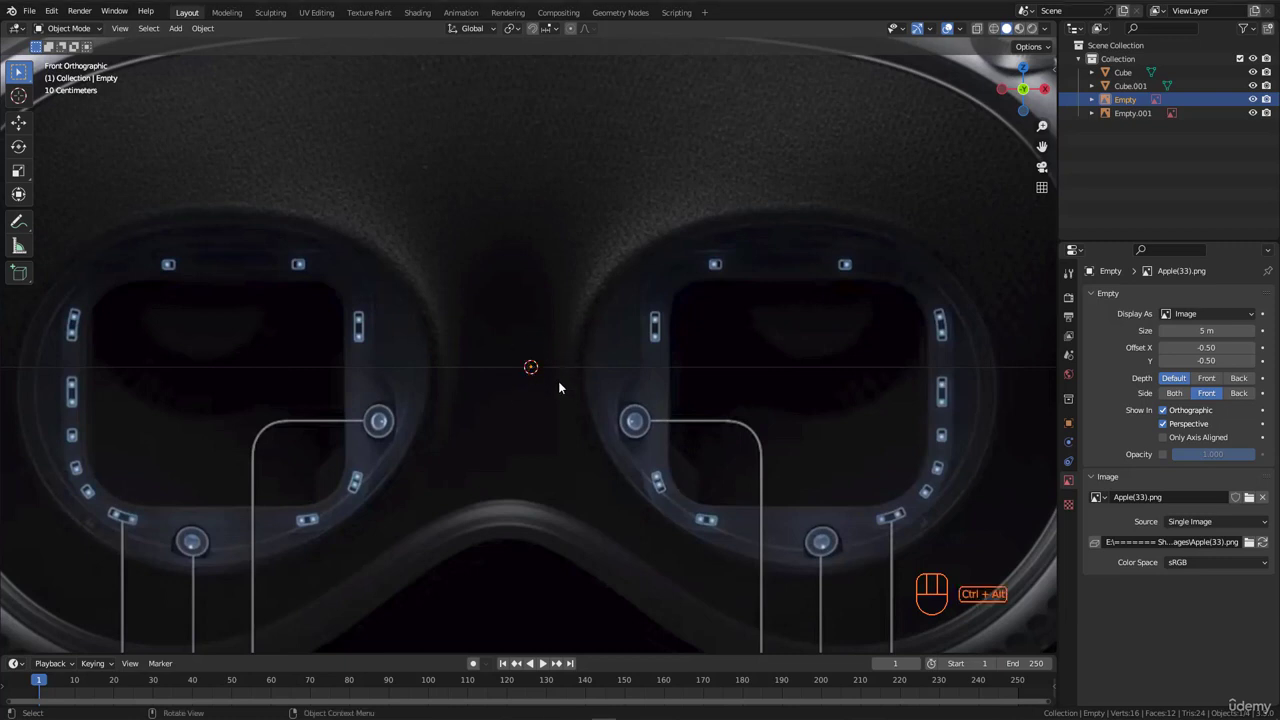
pyautogui.scroll(2, 546, 325)
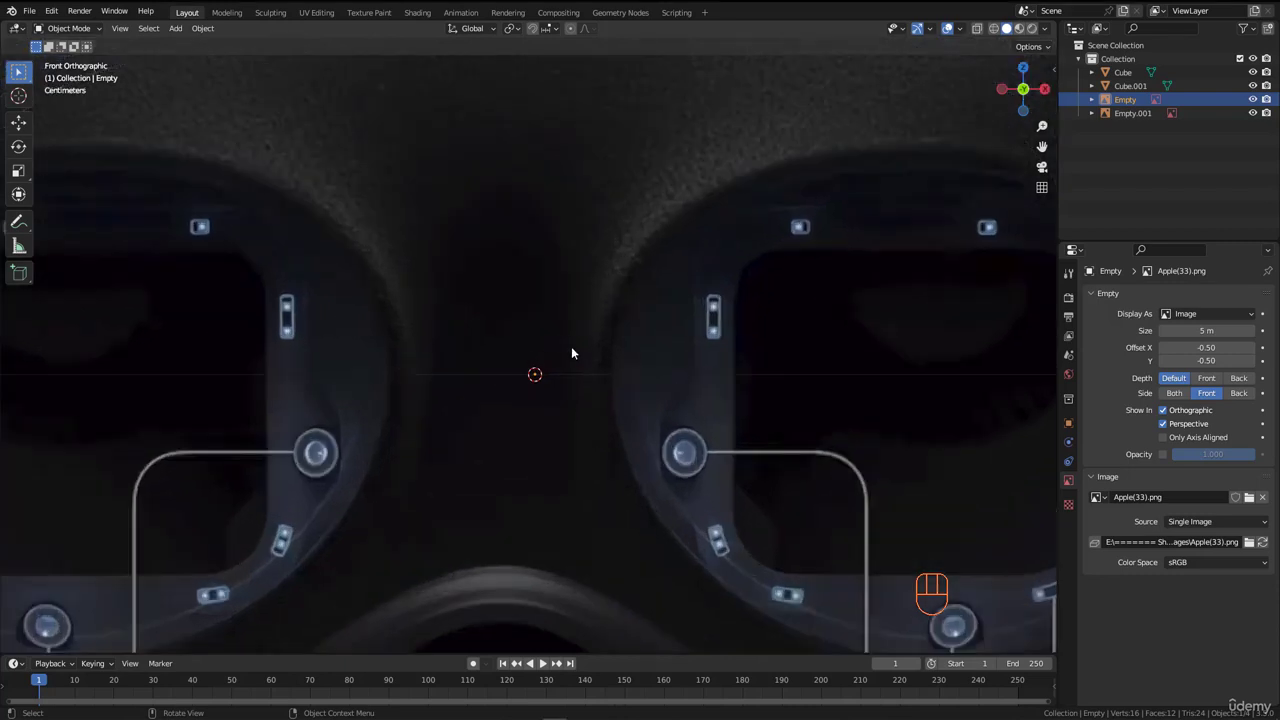
pyautogui.press('g')
pyautogui.press('x')
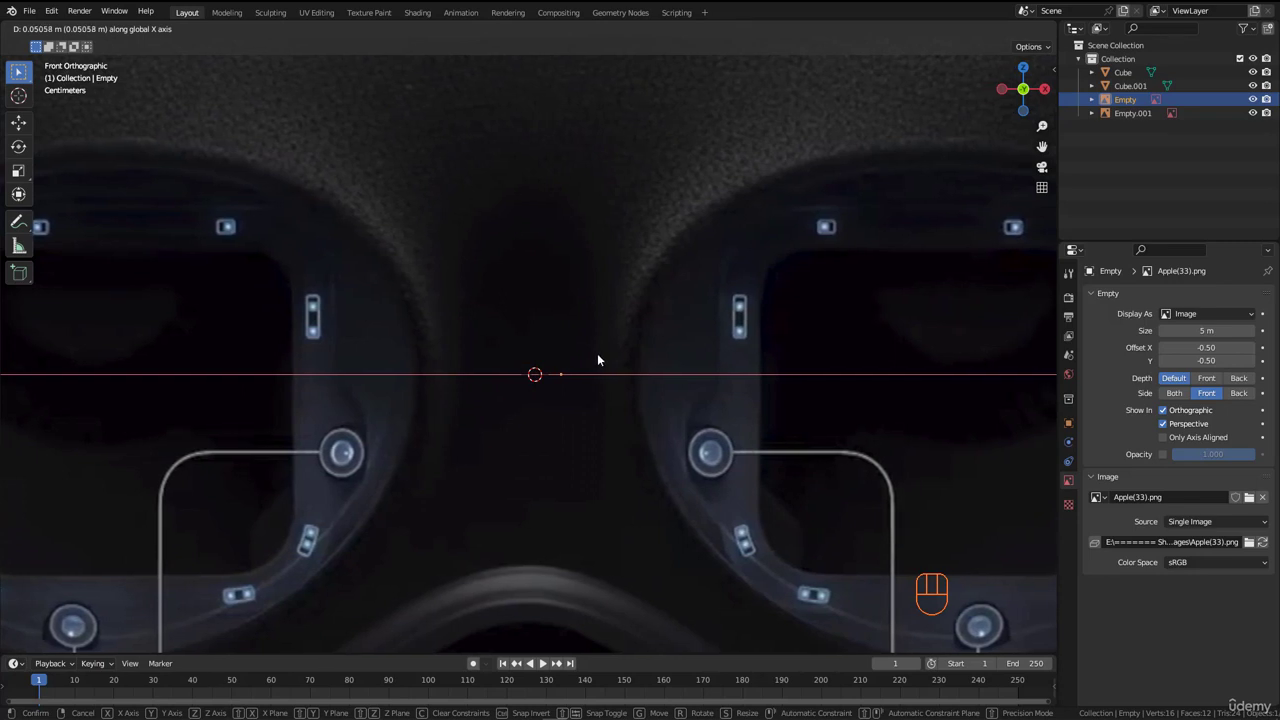
pyautogui.click(596, 356)
pyautogui.scroll(-5, 548, 428)
pyautogui.scroll(5, 540, 396)
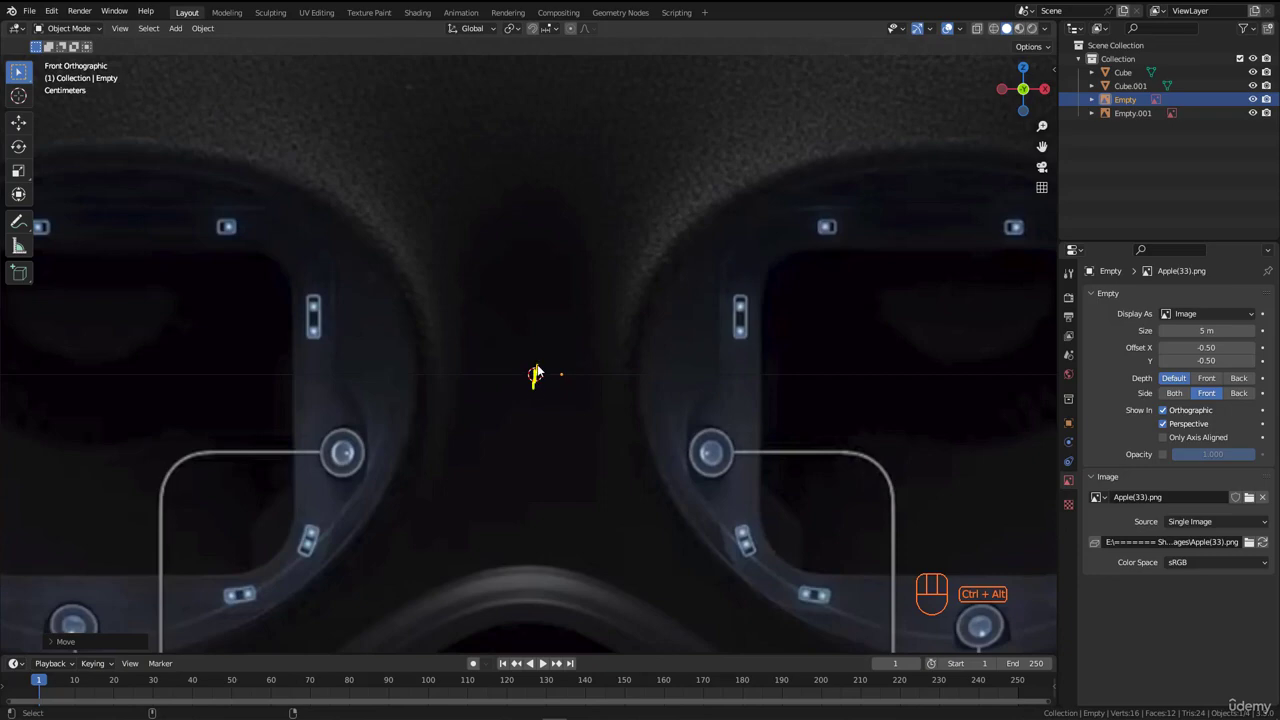
pyautogui.scroll(-5, 514, 363)
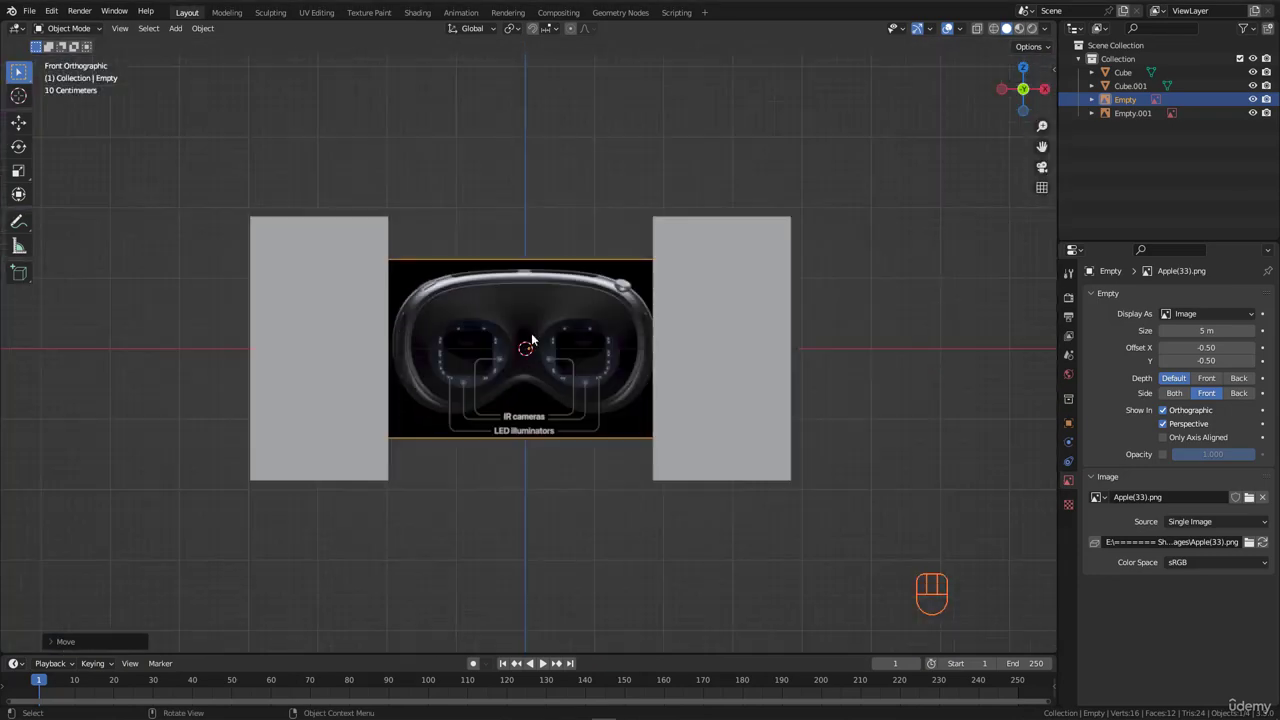
# Step: Select both guide cubes and move them about 0.05 m along X so they meet the front reference headset's outer edges
pyautogui.moveTo(523, 343); pyautogui.dragTo(521, 398, button='middle')
pyautogui.scroll(3, 521, 398)
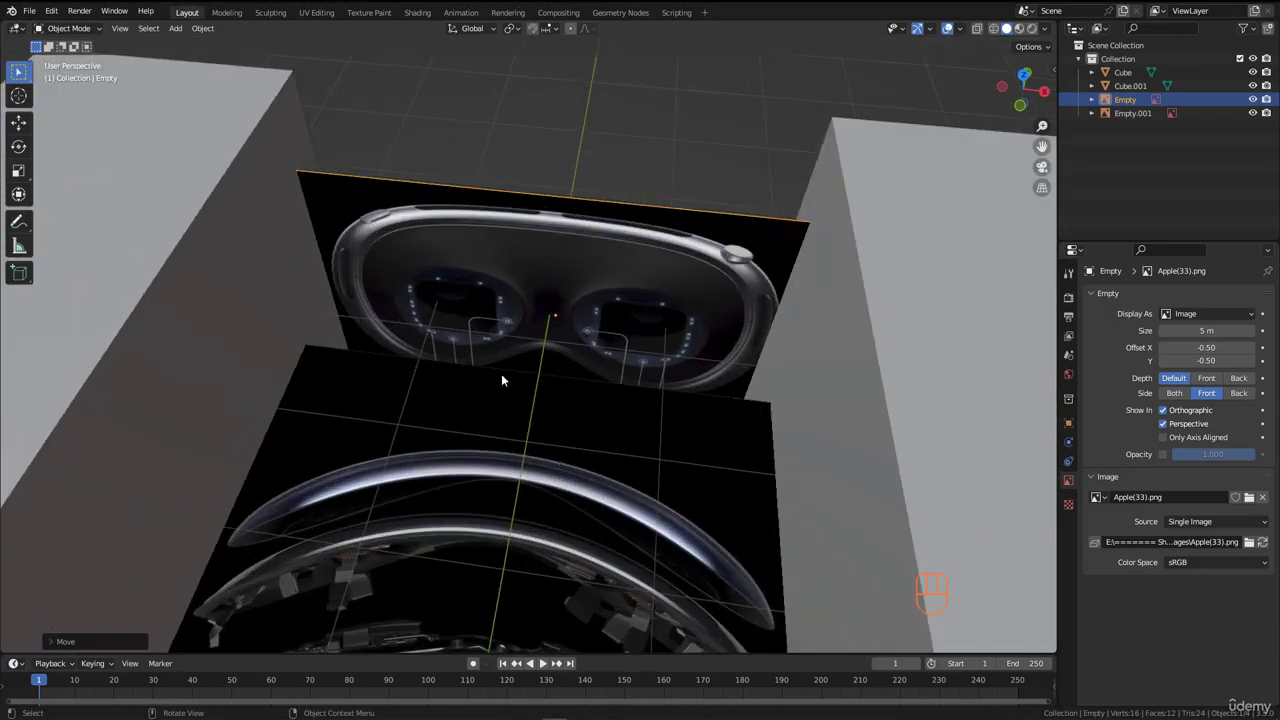
pyautogui.click(228, 326)
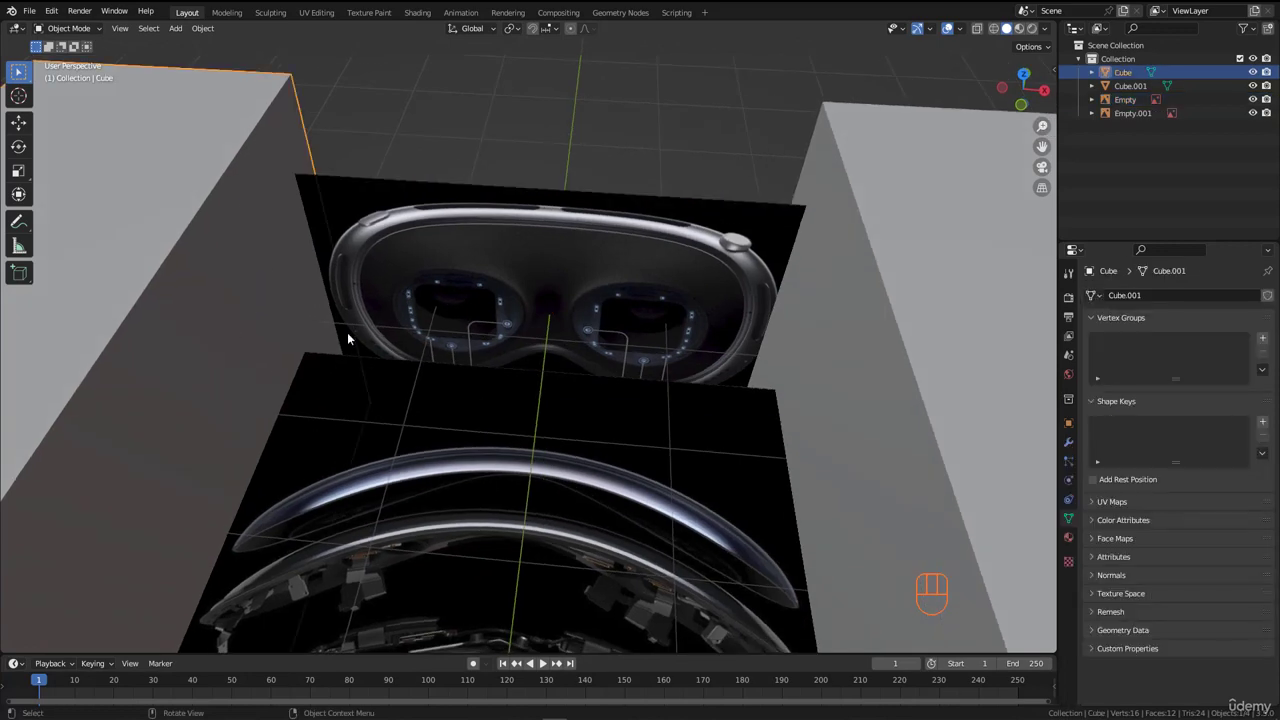
pyautogui.keyDown('shift'); pyautogui.click(837, 305); pyautogui.keyUp('shift')
pyautogui.scroll(4, 777, 323)
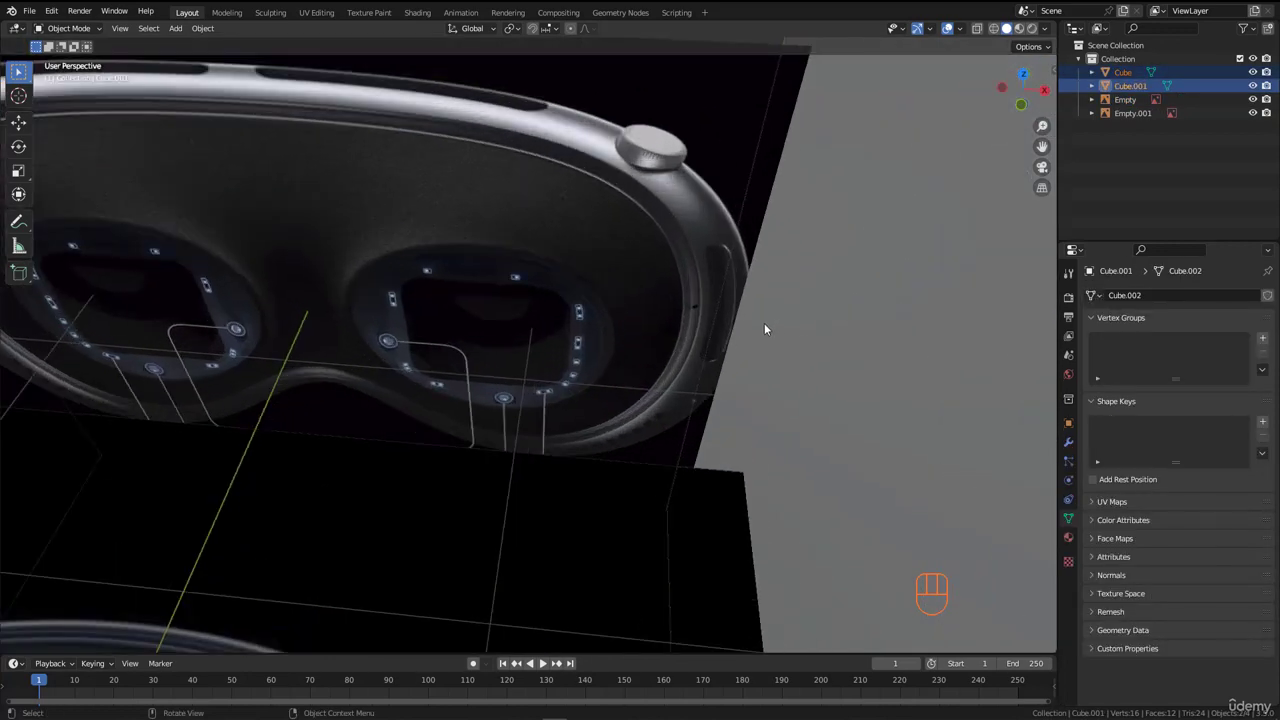
pyautogui.scroll(-4, 766, 329)
pyautogui.scroll(3, 720, 322)
pyautogui.press('g')
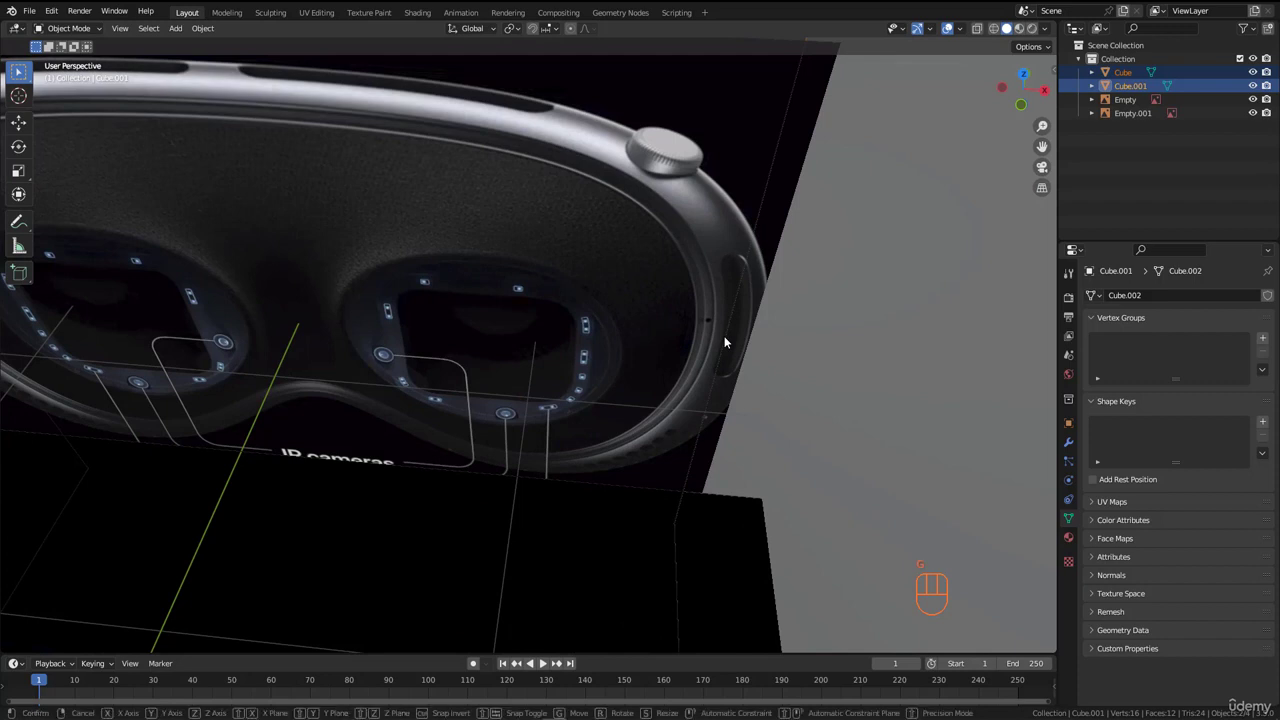
pyautogui.press('x')
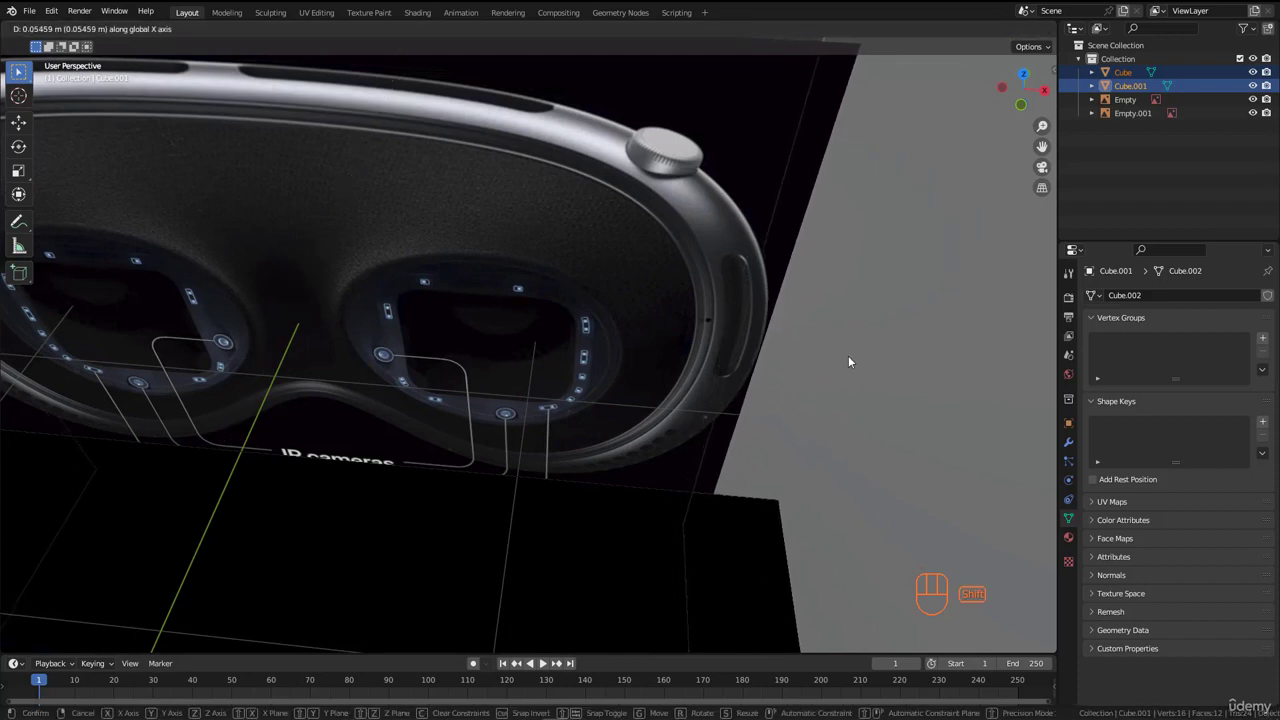
pyautogui.click(784, 364)
# Step: In top orthographic view, move the Apple(27).png reference about 0.053 m along X until the assembled headset fits between the cubes
pyautogui.scroll(-8, 760, 302)
pyautogui.click(543, 556)
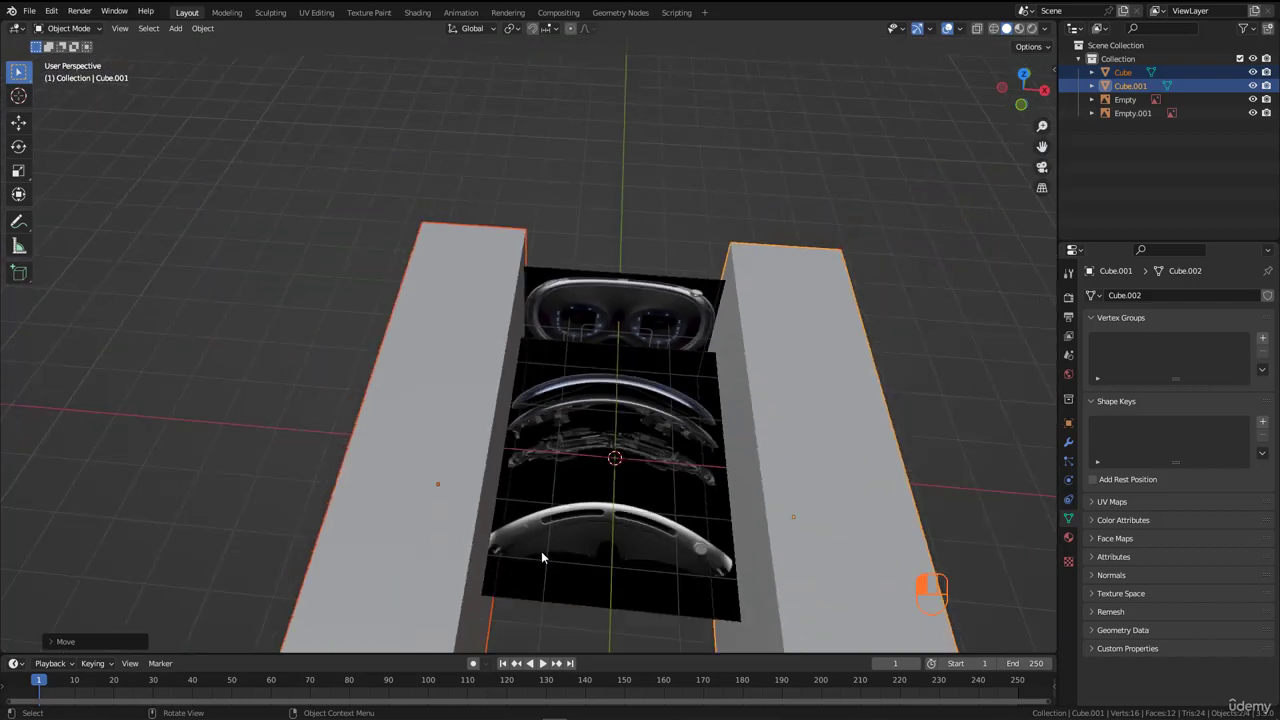
pyautogui.press('KP_7')
pyautogui.scroll(8, 680, 554)
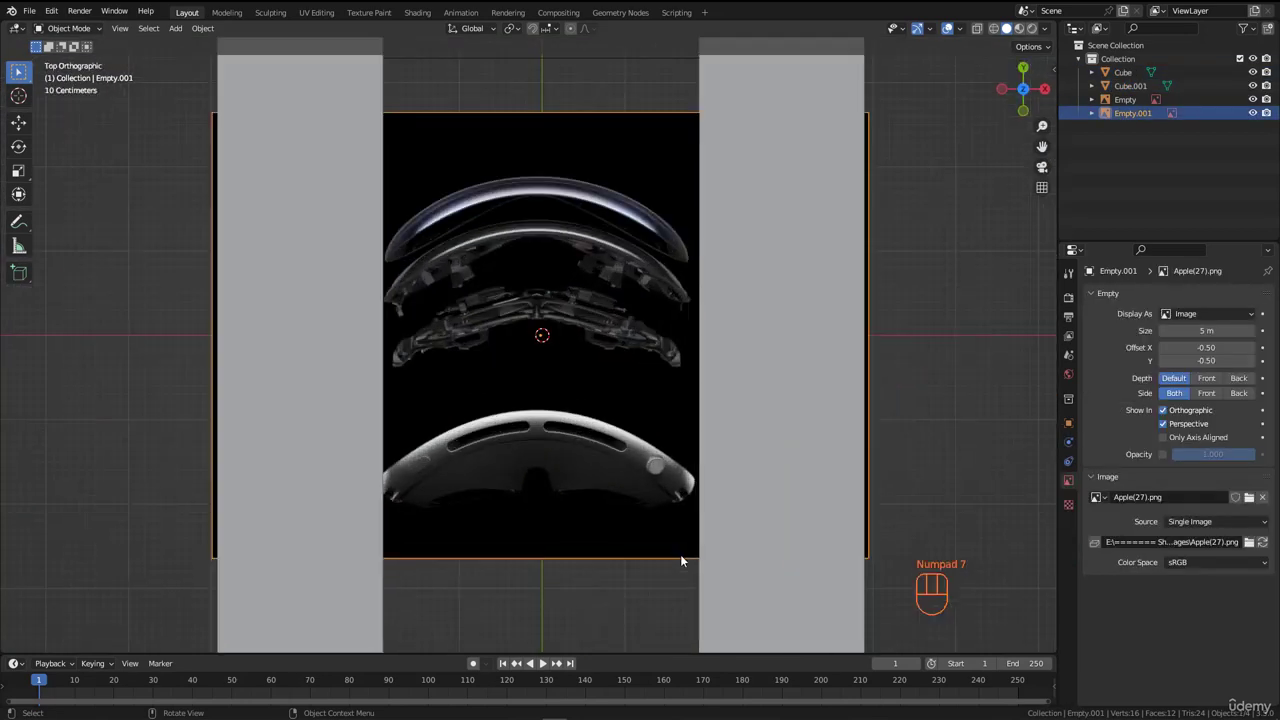
pyautogui.scroll(4, 701, 479)
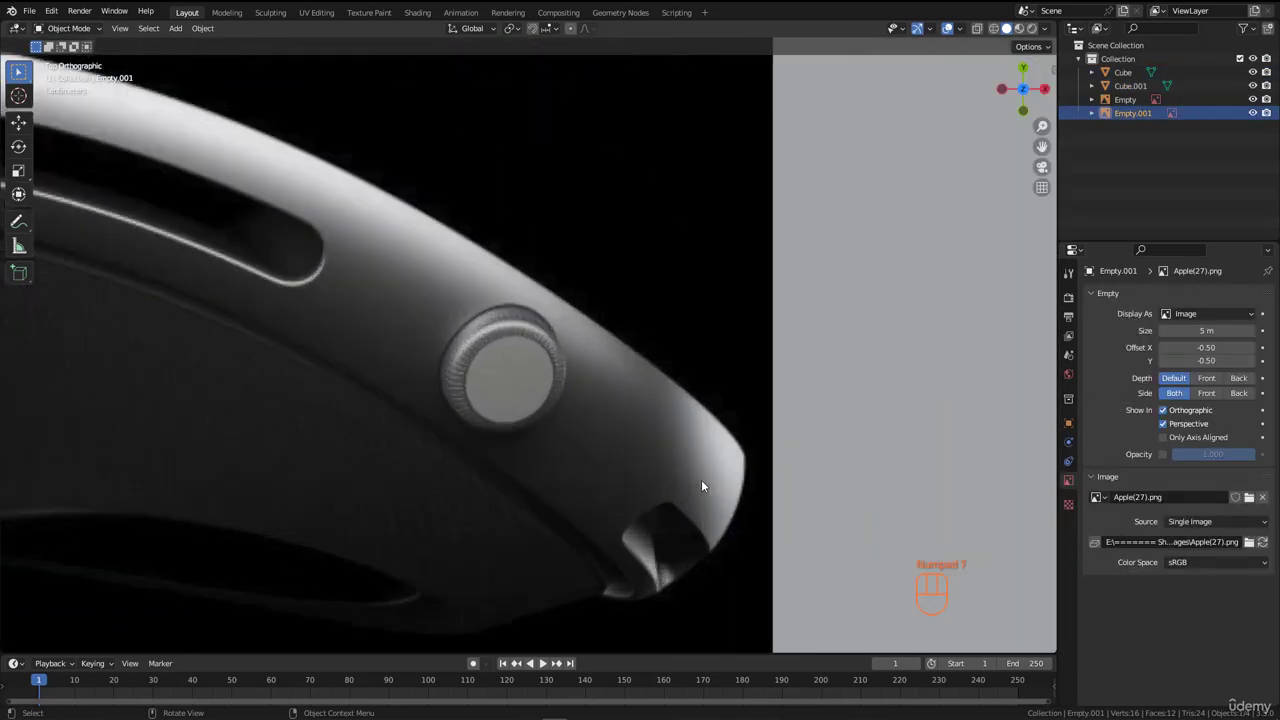
pyautogui.press('g')
pyautogui.press('x')
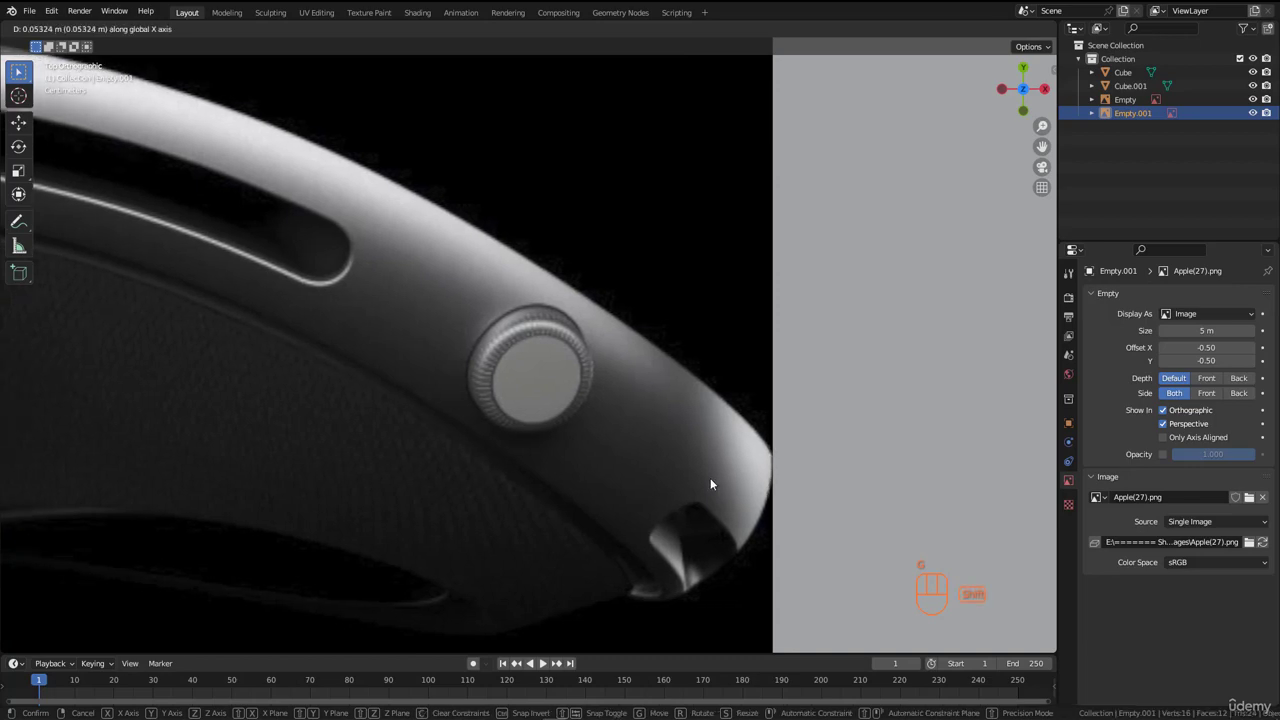
pyautogui.click(710, 478)
pyautogui.scroll(-6, 738, 381)
pyautogui.scroll(6, 370, 393)
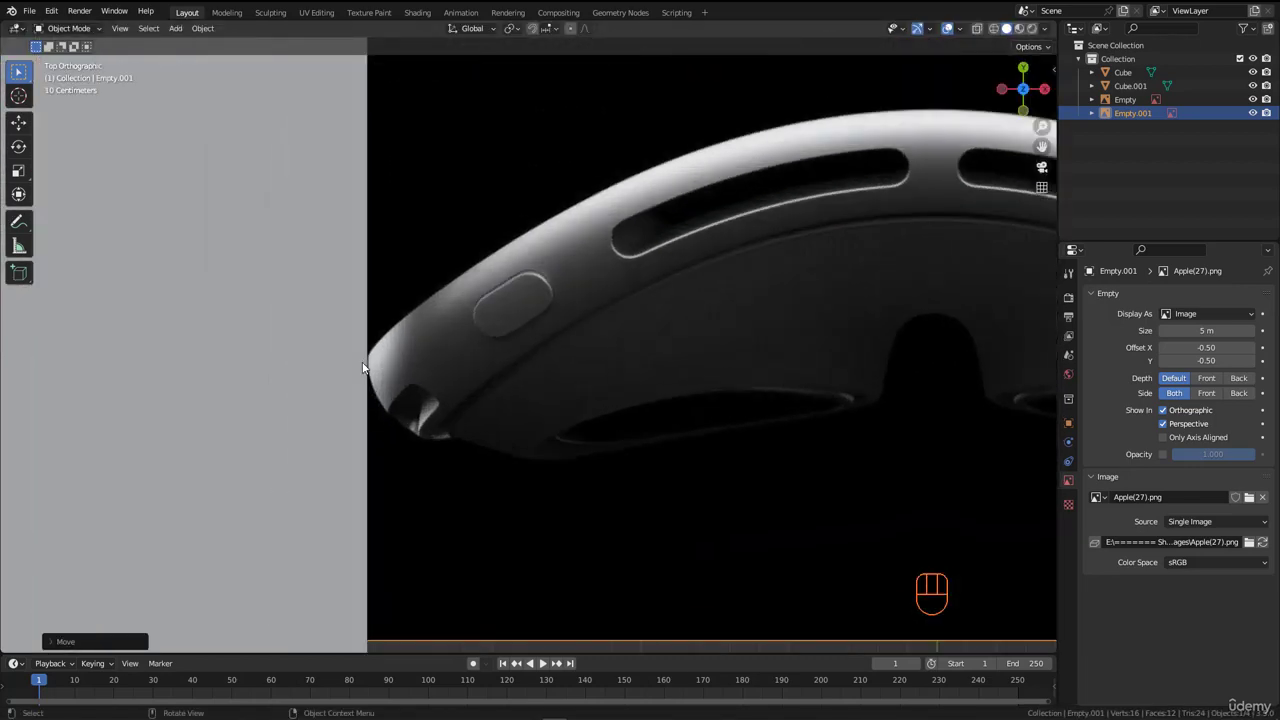
# Step: Lower the Apple(27).png reference along Z below the cubes, and set its visible side to Front only
pyautogui.scroll(-9, 466, 371)
pyautogui.moveTo(466, 378); pyautogui.dragTo(543, 259, button='middle')
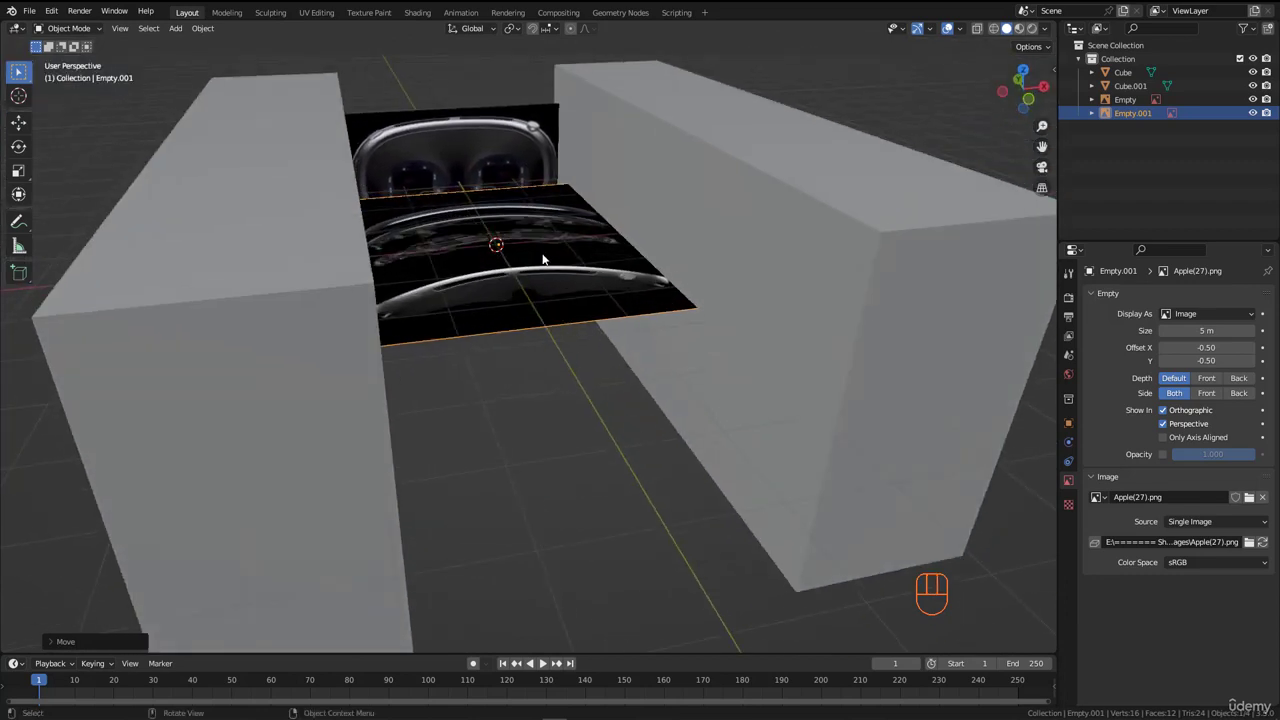
pyautogui.press('g')
pyautogui.press('z')
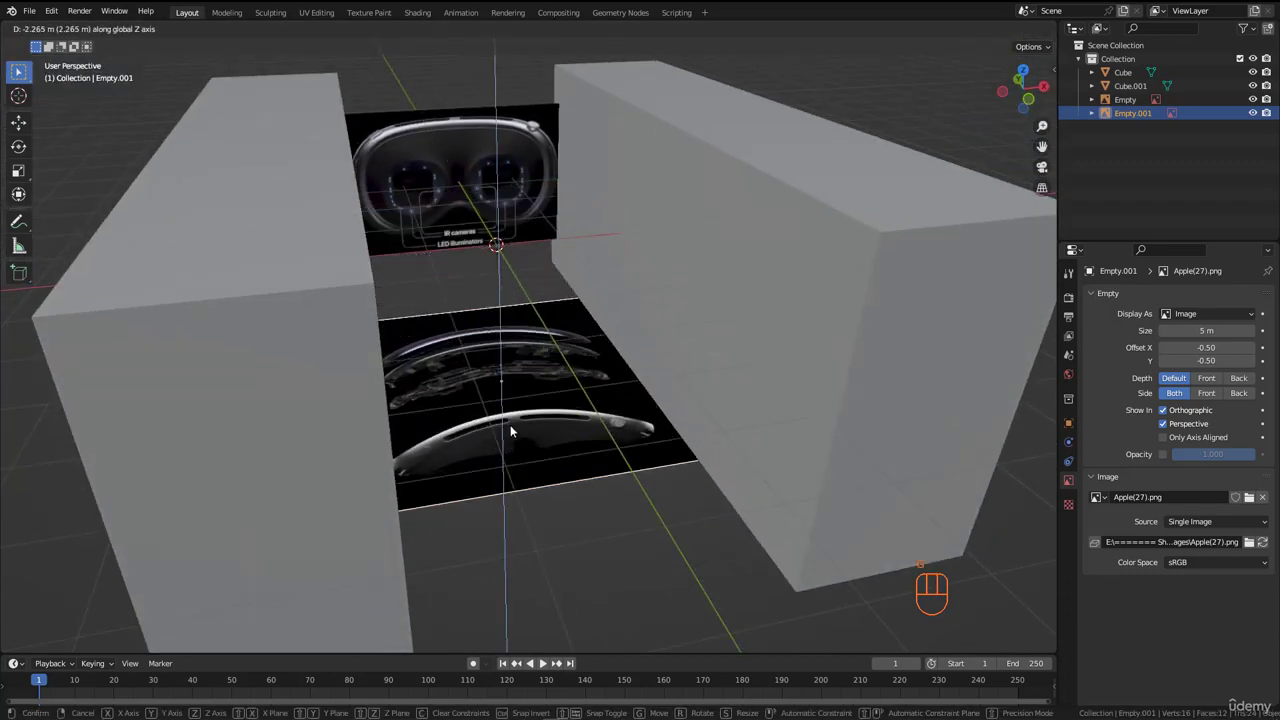
pyautogui.click(511, 485)
pyautogui.moveTo(511, 485); pyautogui.dragTo(550, 404, button='middle')
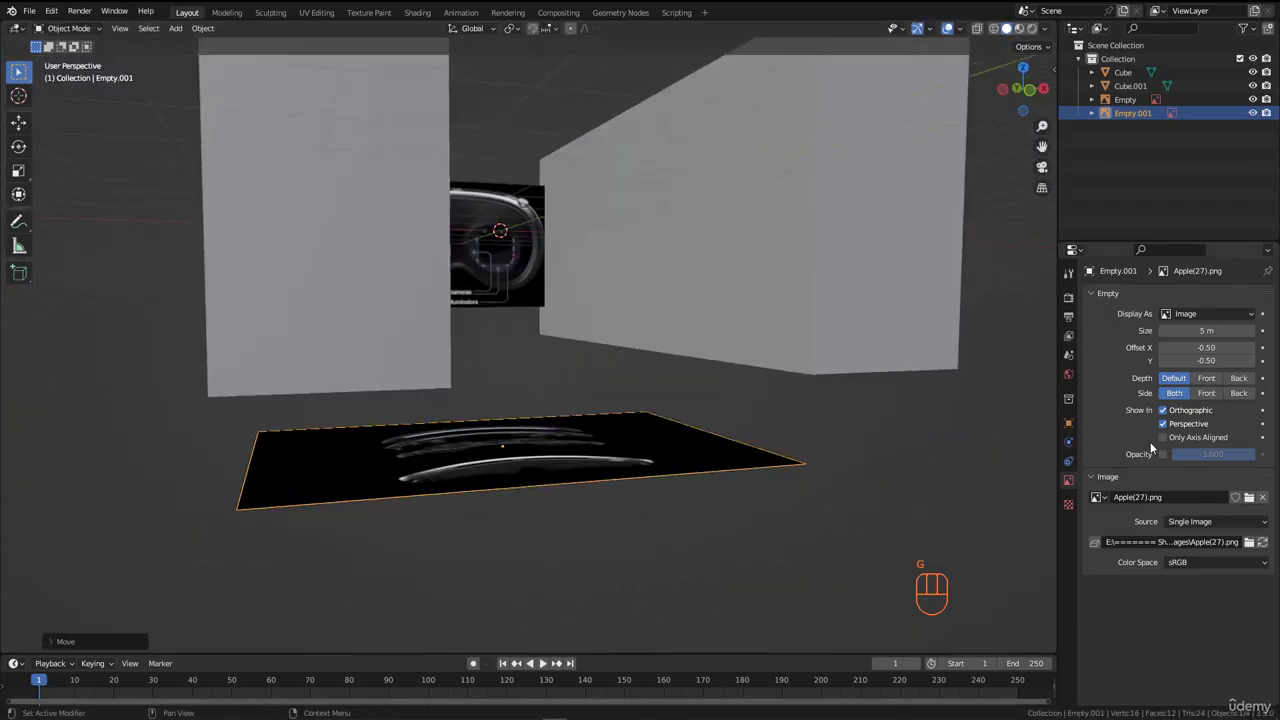
pyautogui.click(1207, 393)
# Step: Select both guide cubes and delete them
pyautogui.moveTo(620, 330); pyautogui.dragTo(690, 265, button='middle')
pyautogui.click(693, 262)
pyautogui.keyDown('shift'); pyautogui.click(417, 270); pyautogui.keyUp('shift')
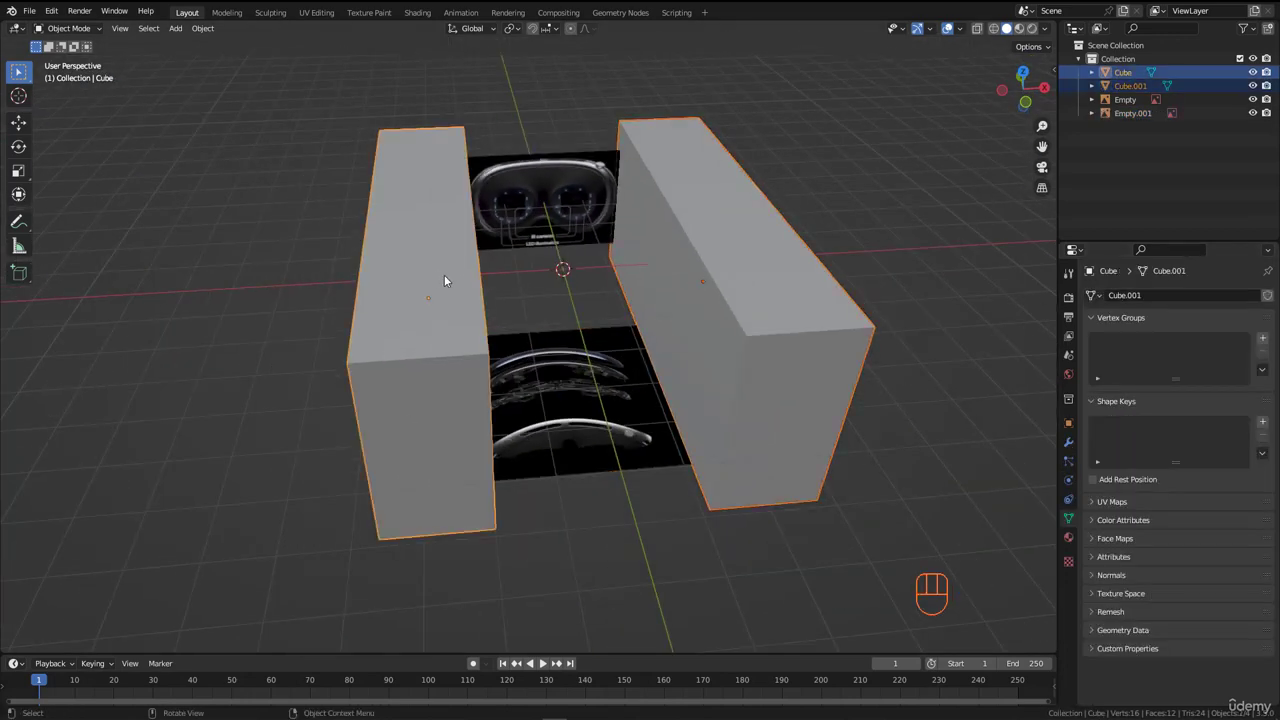
pyautogui.press('Delete')
# Step: Select both reference images and move them into a new collection named Ref images
pyautogui.moveTo(652, 314)
pyautogui.mouseDown(button='middle')
pyautogui.moveTo(628, 347)
pyautogui.moveTo(660, 312)
pyautogui.moveTo(665, 322)
pyautogui.mouseUp(button='middle')
pyautogui.moveTo(250, 82); pyautogui.dragTo(713, 541)
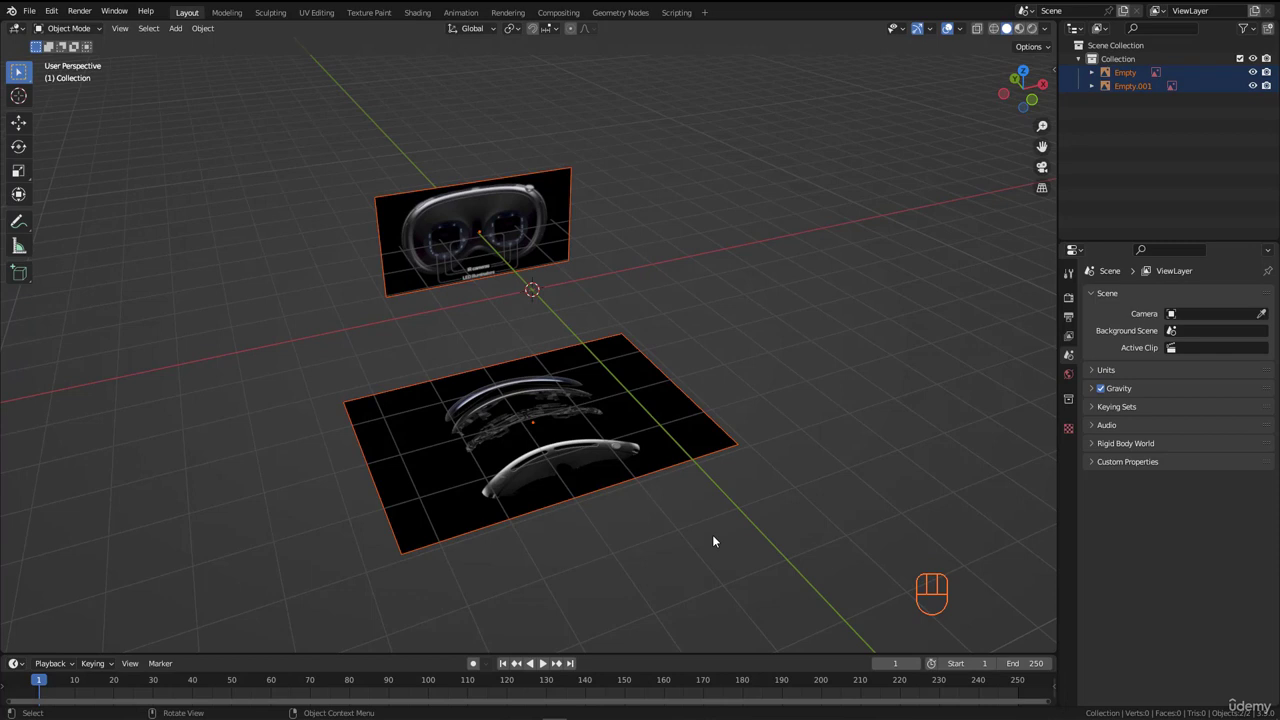
pyautogui.press('m')
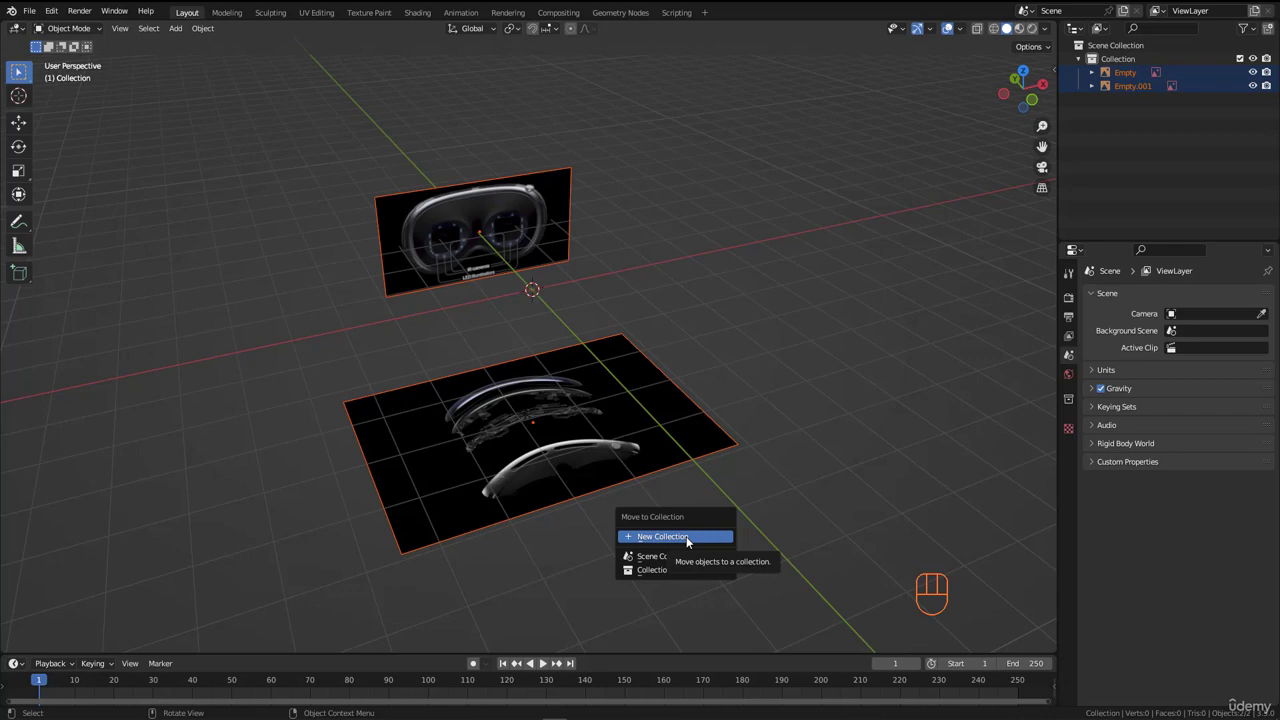
pyautogui.click(686, 538)
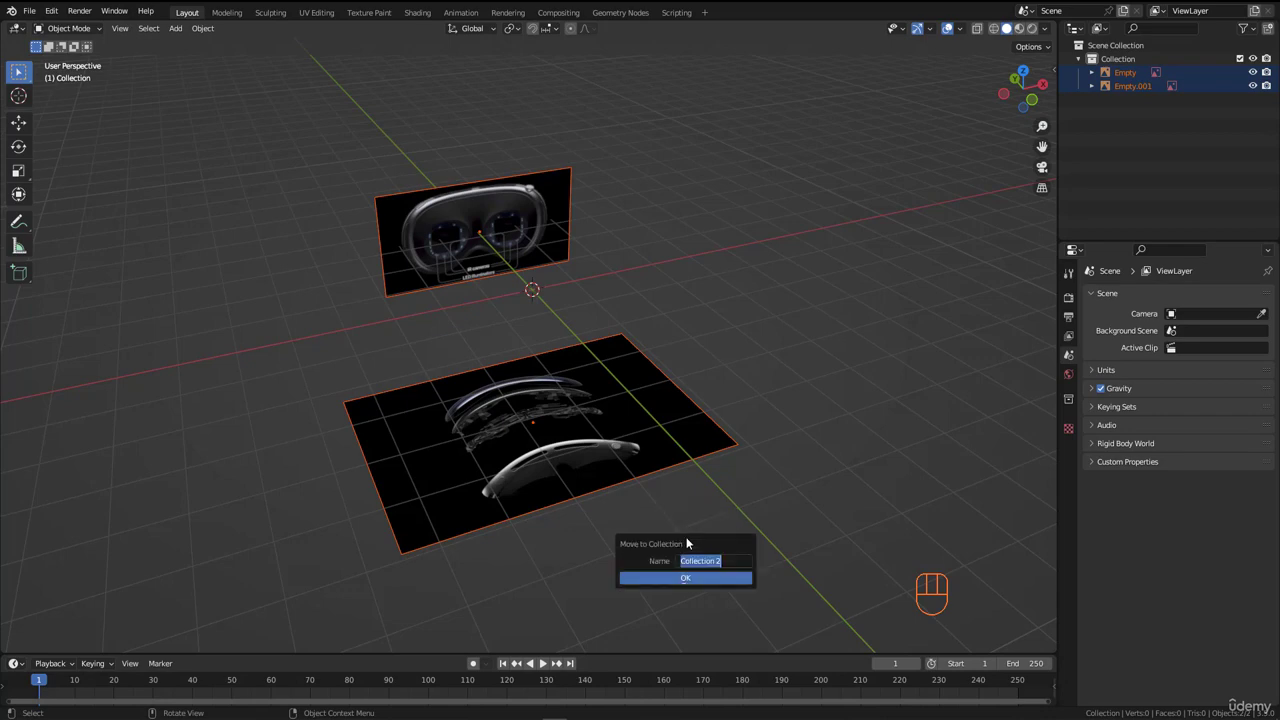
pyautogui.write('Ref images')
pyautogui.press('Return')
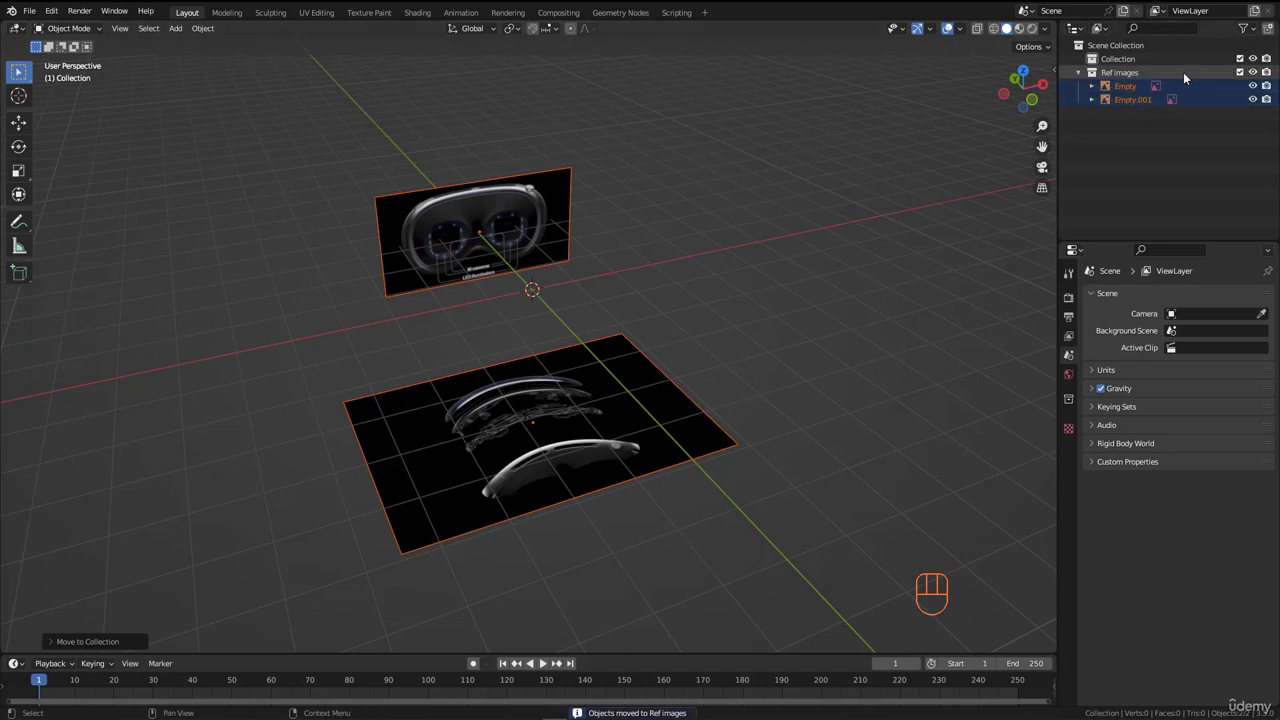
# Step: Examine the curved outline and outer side edges of the assembled headset in the top-view reference
pyautogui.moveTo(725, 308); pyautogui.dragTo(514, 436, button='middle')
pyautogui.scroll(3, 516, 416)
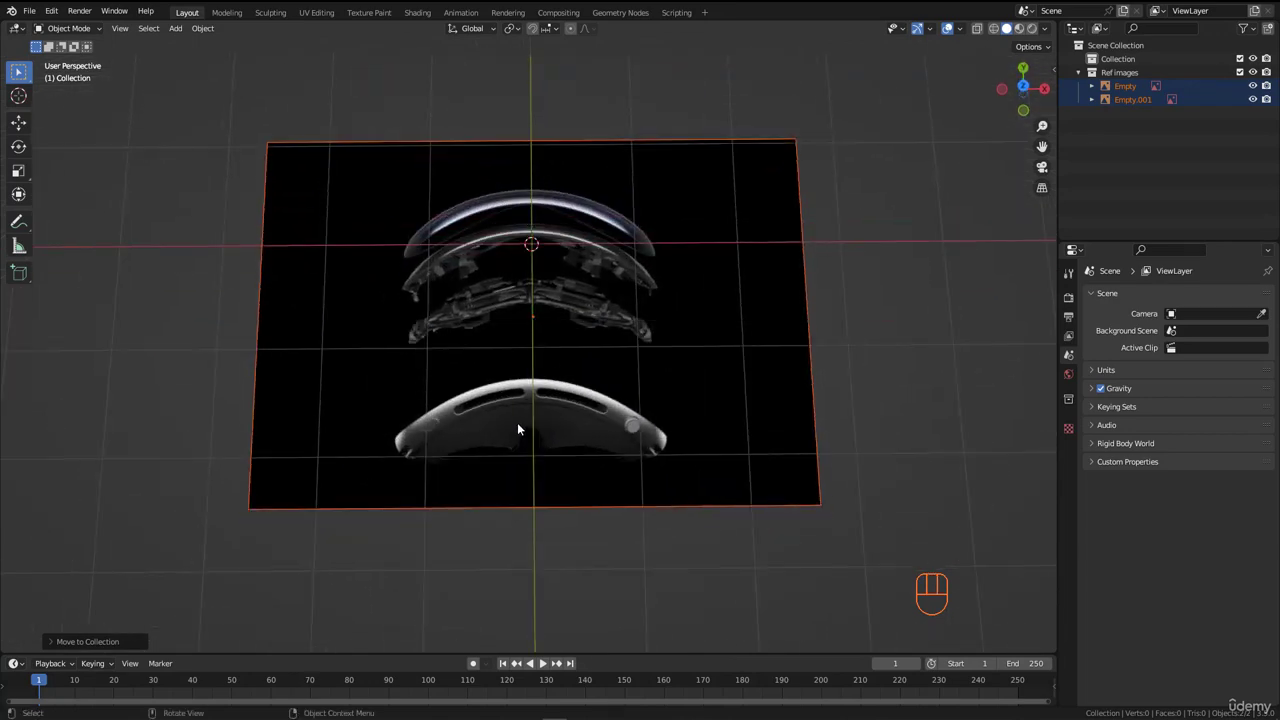
pyautogui.moveTo(517, 422); pyautogui.dragTo(524, 413, button='middle')
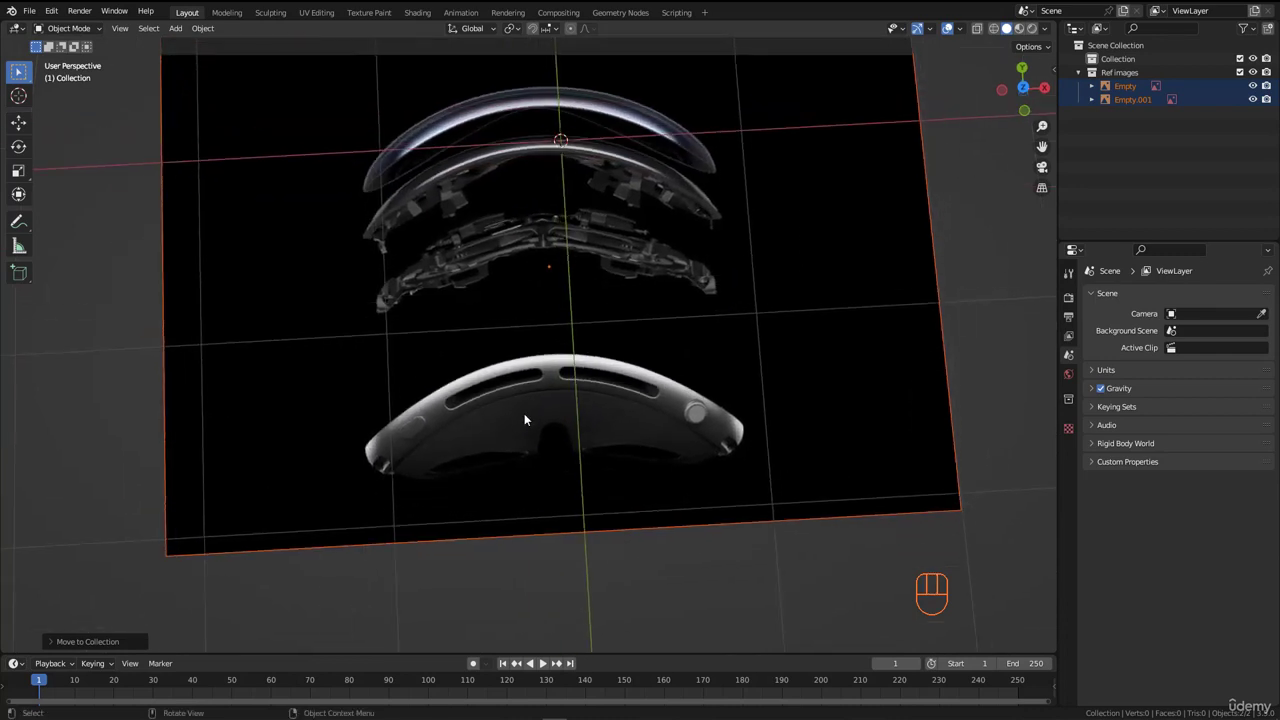
pyautogui.press('KP_7')
pyautogui.scroll(2, 446, 397)
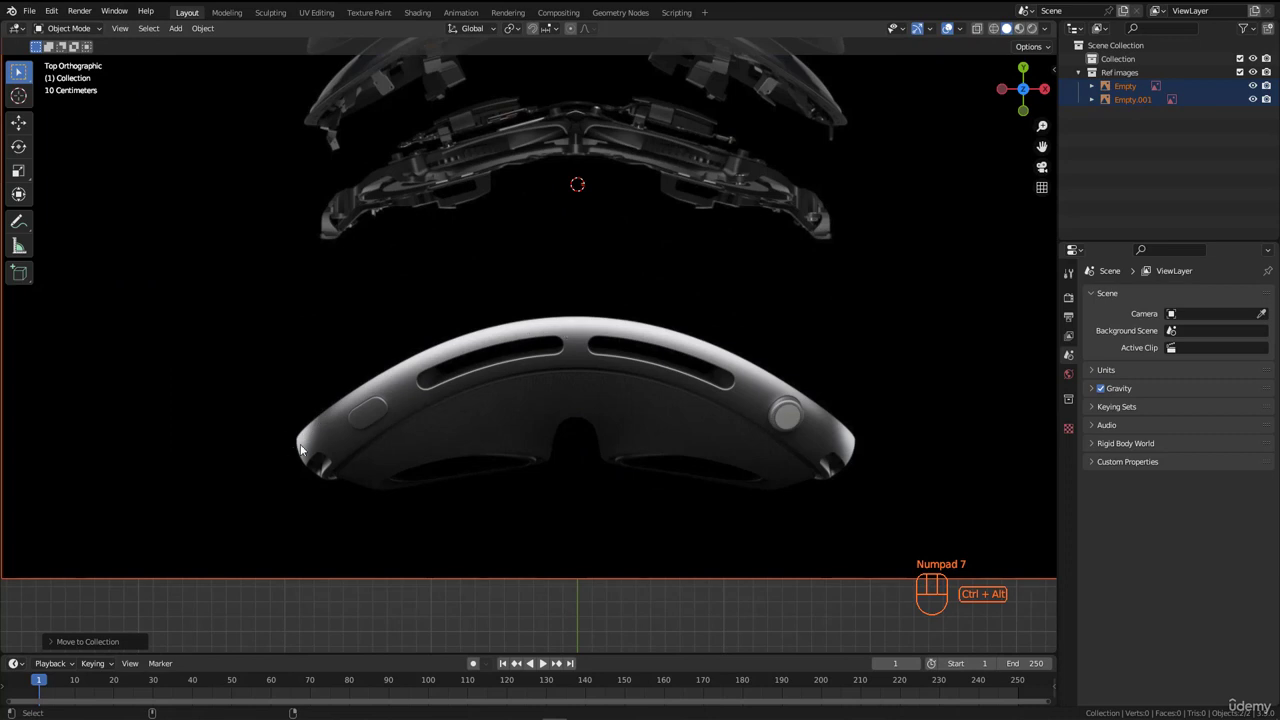
pyautogui.moveTo(296, 434)
pyautogui.mouseDown()
pyautogui.moveTo(288, 377)
pyautogui.moveTo(306, 389)
pyautogui.mouseUp()
pyautogui.moveTo(851, 436)
pyautogui.mouseDown()
pyautogui.moveTo(868, 375)
pyautogui.moveTo(876, 390)
pyautogui.mouseUp()
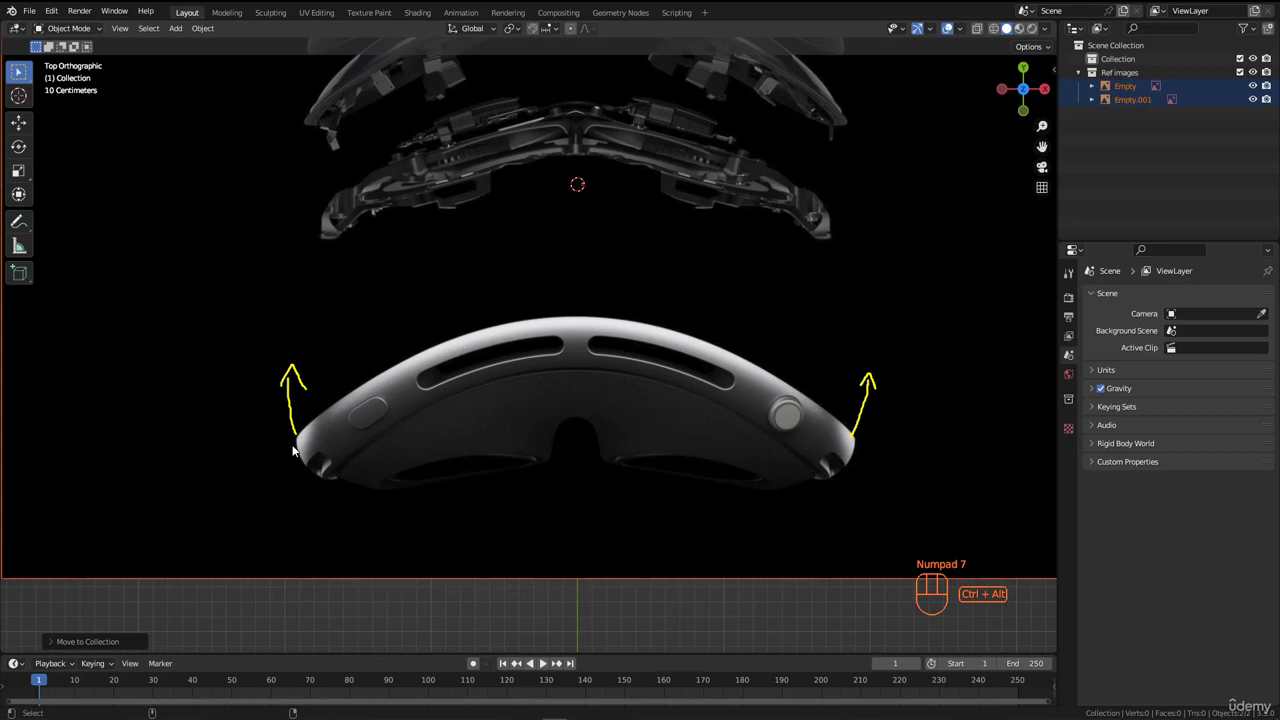
pyautogui.moveTo(297, 443); pyautogui.dragTo(308, 224)
pyautogui.moveTo(851, 442); pyautogui.dragTo(851, 230)
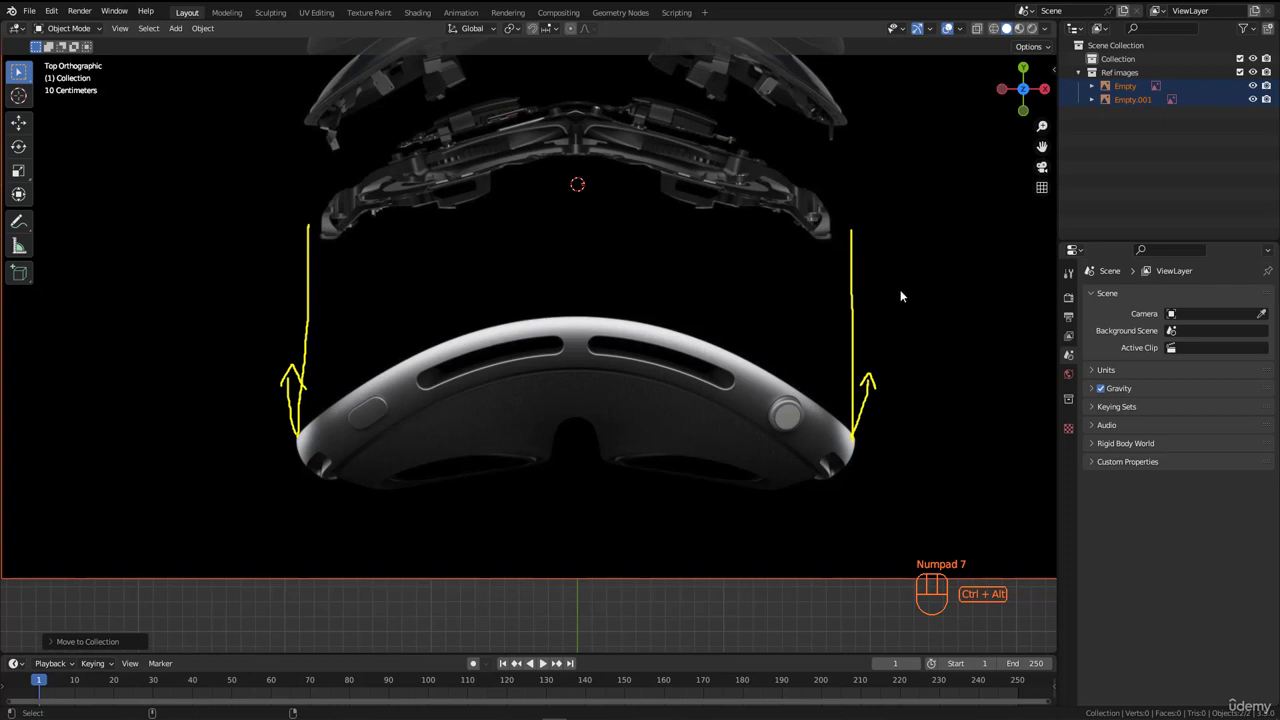
pyautogui.moveTo(898, 291)
pyautogui.mouseDown()
pyautogui.moveTo(913, 310)
pyautogui.moveTo(896, 326)
pyautogui.mouseUp()
pyautogui.moveTo(266, 279)
pyautogui.mouseDown()
pyautogui.moveTo(248, 286)
pyautogui.moveTo(266, 323)
pyautogui.mouseUp()
pyautogui.press('Escape')
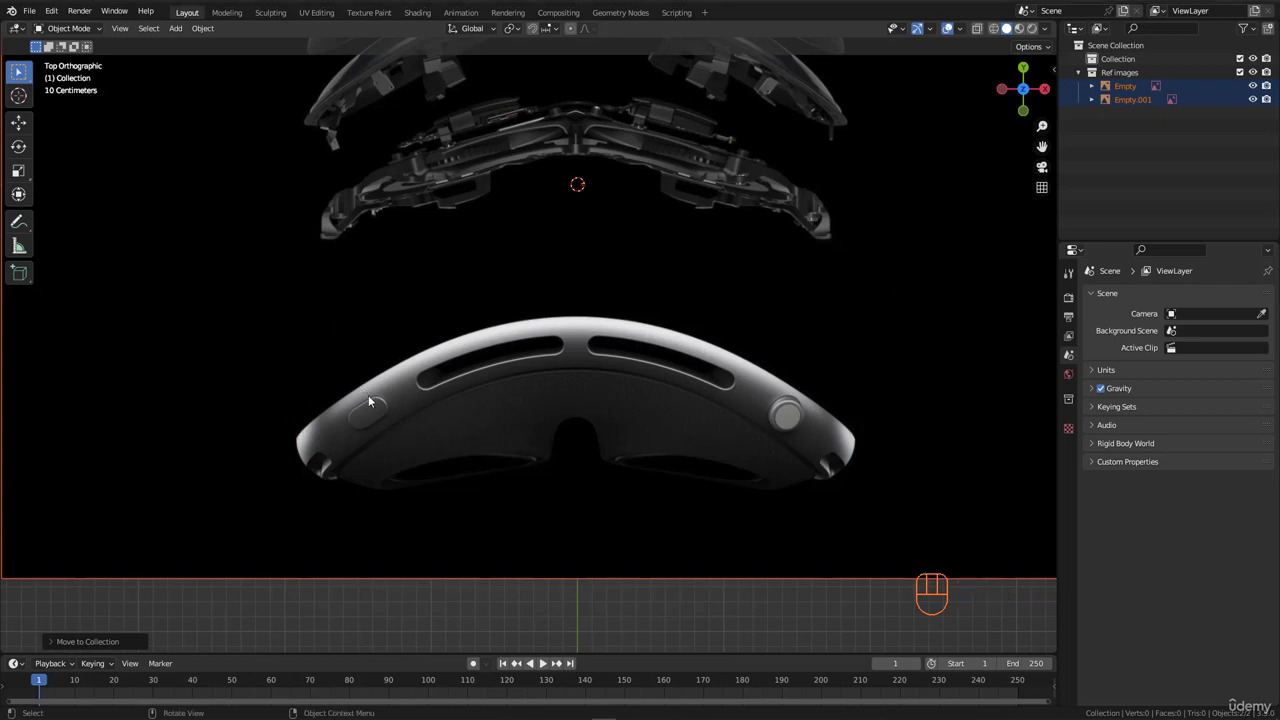
pyautogui.scroll(-3, 369, 401)
pyautogui.moveTo(429, 346); pyautogui.dragTo(694, 275, button='middle')
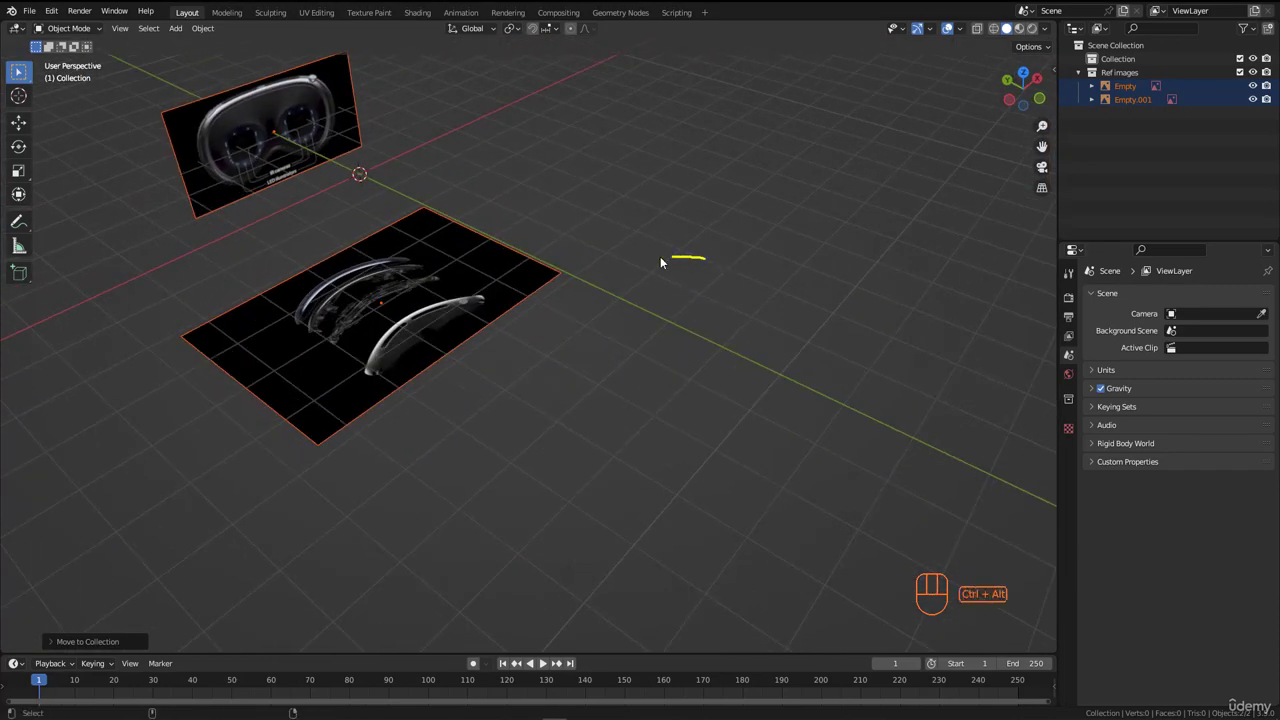
pyautogui.moveTo(708, 286); pyautogui.dragTo(704, 257)
pyautogui.moveTo(604, 287); pyautogui.dragTo(604, 350)
pyautogui.moveTo(715, 256); pyautogui.dragTo(717, 318)
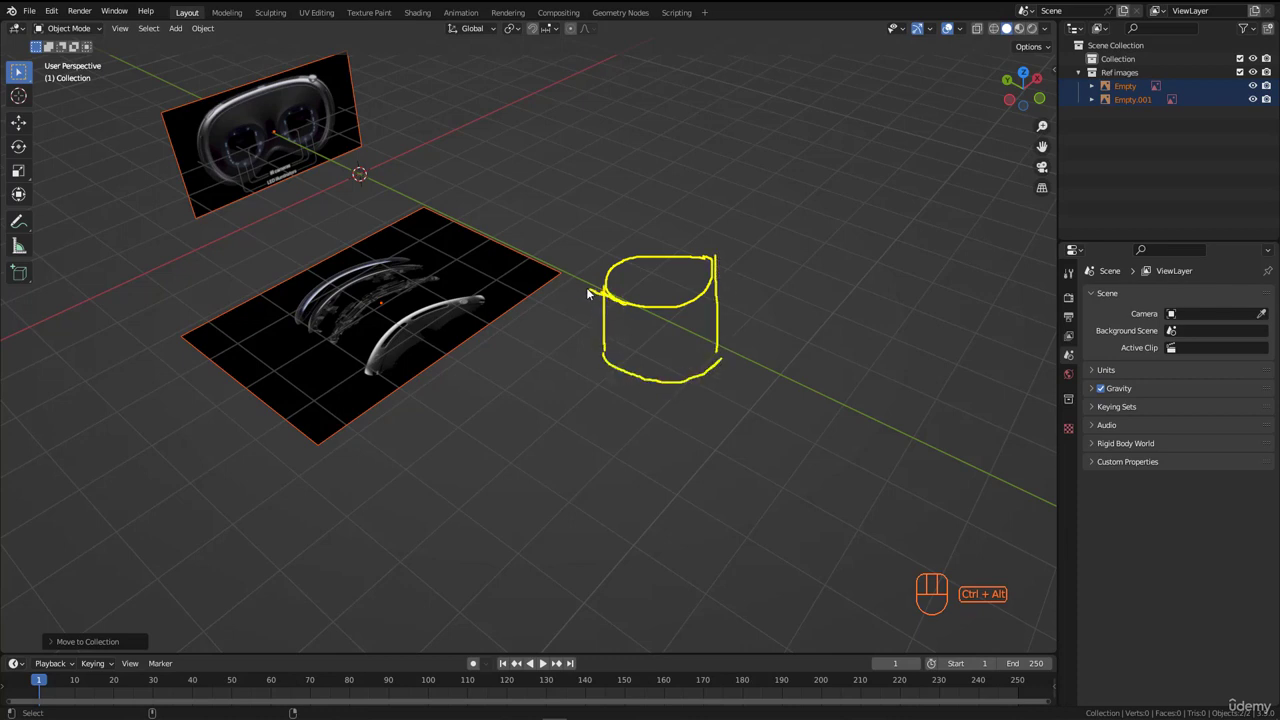
pyautogui.moveTo(582, 286); pyautogui.dragTo(629, 302)
pyautogui.moveTo(677, 242)
pyautogui.mouseDown()
pyautogui.moveTo(709, 258)
pyautogui.moveTo(666, 235)
pyautogui.moveTo(728, 267)
pyautogui.moveTo(728, 327)
pyautogui.moveTo(746, 324)
pyautogui.moveTo(749, 292)
pyautogui.moveTo(756, 301)
pyautogui.moveTo(700, 372)
pyautogui.mouseUp()
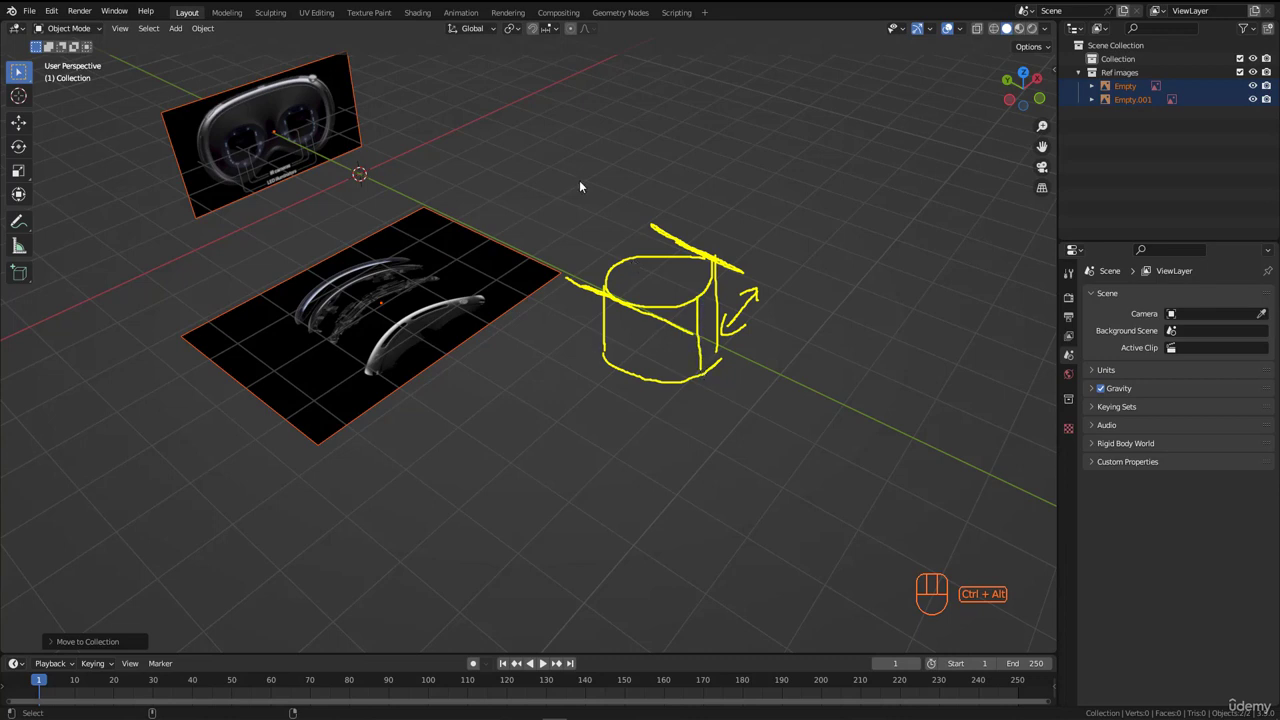
pyautogui.moveTo(620, 128); pyautogui.dragTo(292, 306)
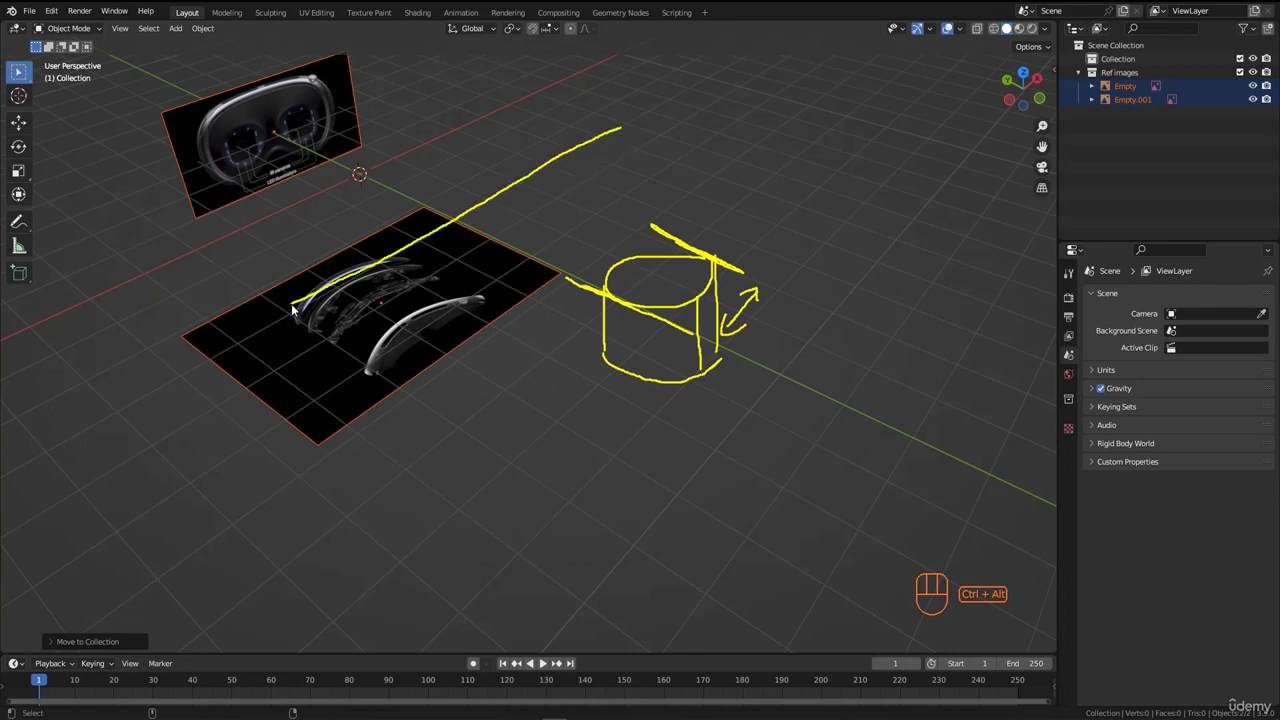
pyautogui.moveTo(298, 370)
pyautogui.mouseDown()
pyautogui.moveTo(640, 181)
pyautogui.moveTo(626, 126)
pyautogui.mouseUp()
pyautogui.moveTo(636, 127); pyautogui.dragTo(628, 124)
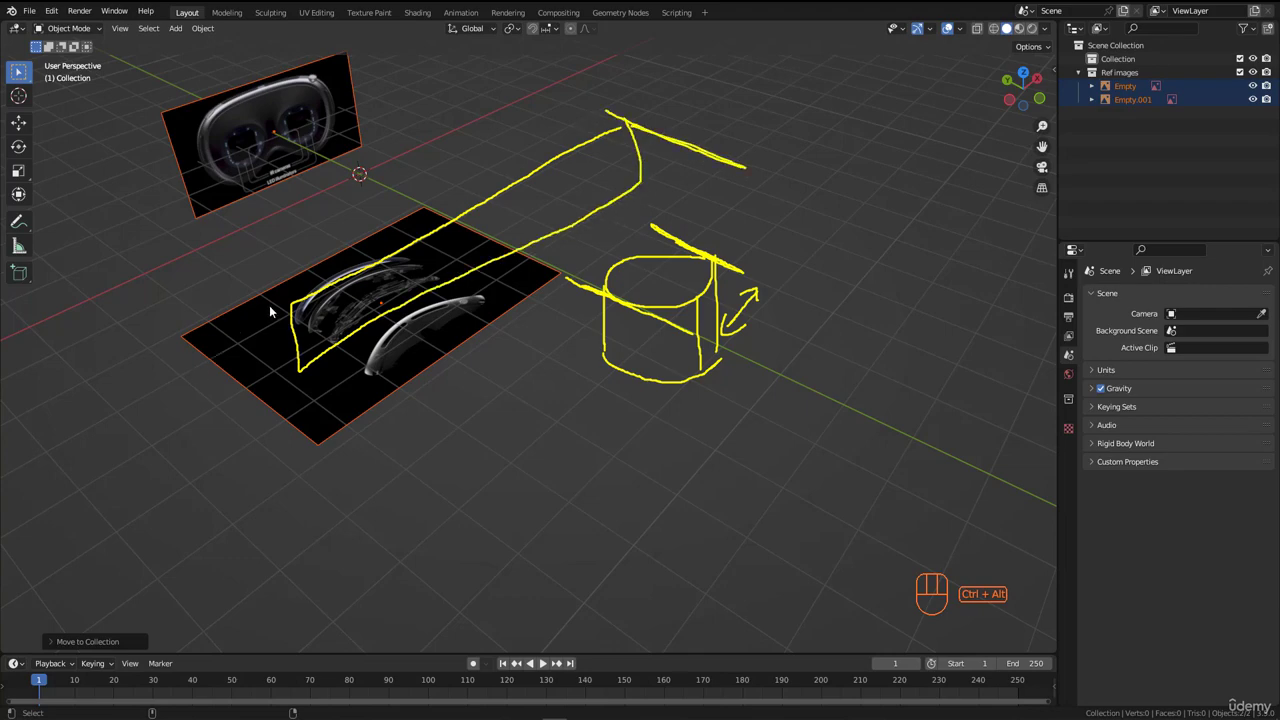
pyautogui.moveTo(246, 280)
pyautogui.mouseDown()
pyautogui.moveTo(290, 311)
pyautogui.moveTo(208, 247)
pyautogui.mouseUp()
pyautogui.moveTo(452, 382)
pyautogui.mouseDown()
pyautogui.moveTo(338, 336)
pyautogui.moveTo(514, 353)
pyautogui.mouseUp()
pyautogui.press('Escape')
# Step: In front orthographic view, add a 2 m mesh plane at the origin and set its Align option to View
pyautogui.moveTo(547, 272)
pyautogui.mouseDown(button='middle')
pyautogui.moveTo(503, 389)
pyautogui.moveTo(460, 369)
pyautogui.moveTo(486, 289)
pyautogui.moveTo(531, 400)
pyautogui.moveTo(532, 475)
pyautogui.mouseUp(button='middle')
pyautogui.scroll(3, 493, 351)
pyautogui.press('KP_1')
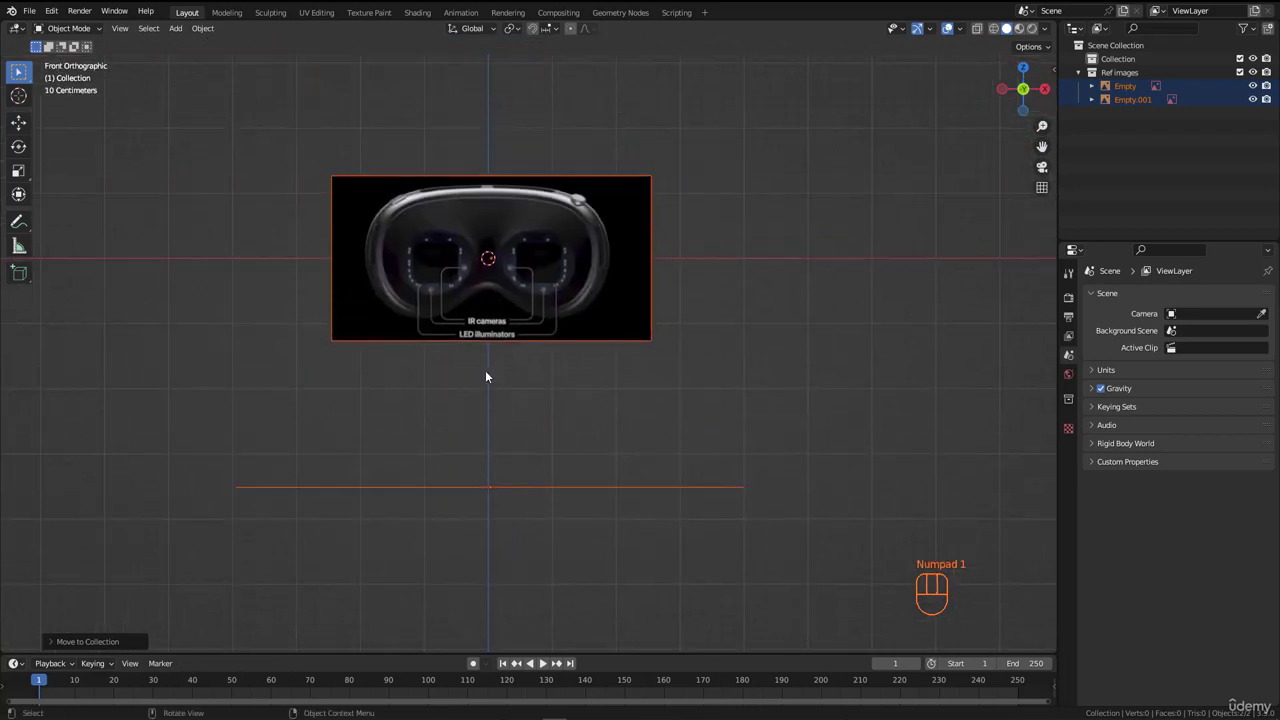
pyautogui.scroll(2, 492, 282)
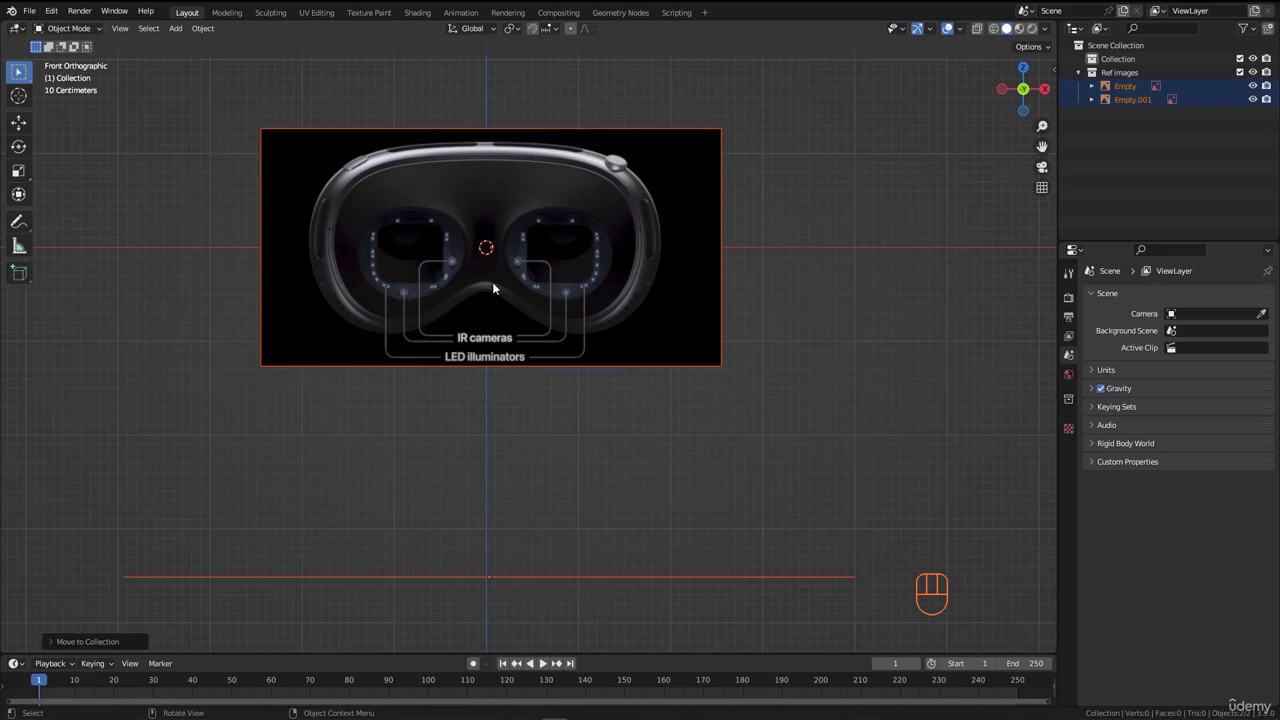
pyautogui.click(589, 426)
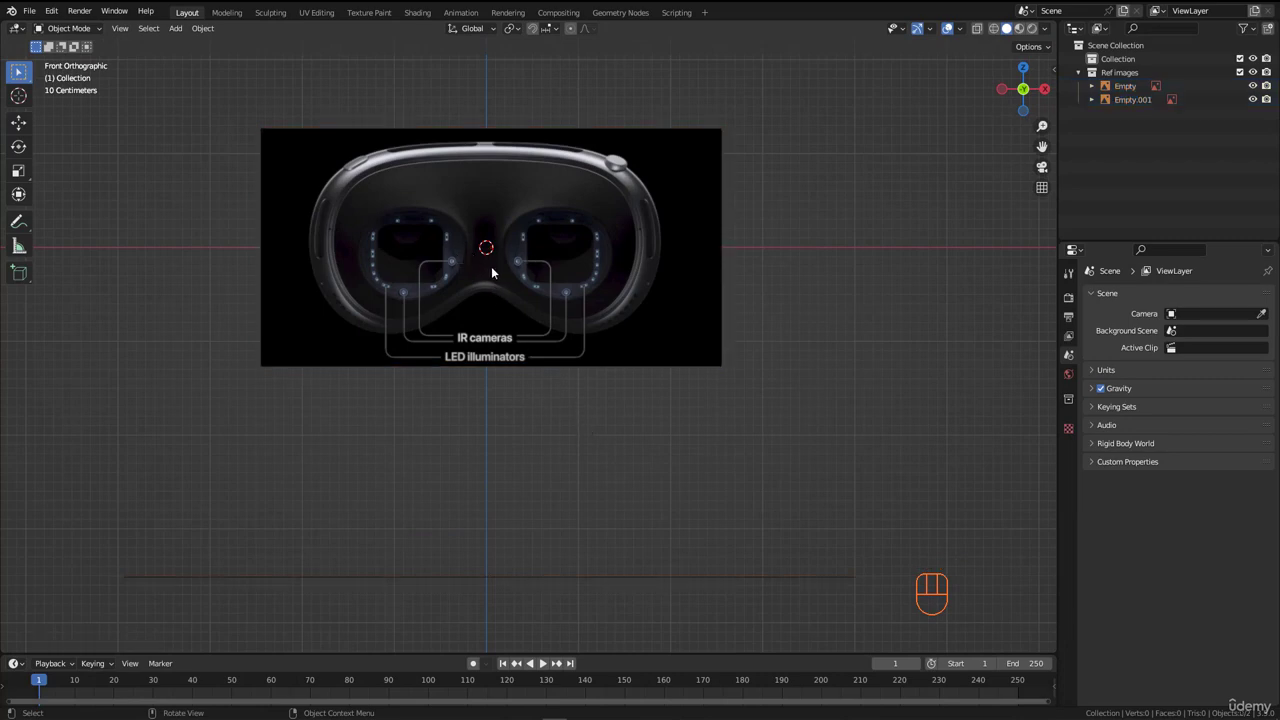
pyautogui.hotkey('shift', 'a')
pyautogui.moveTo(504, 258)
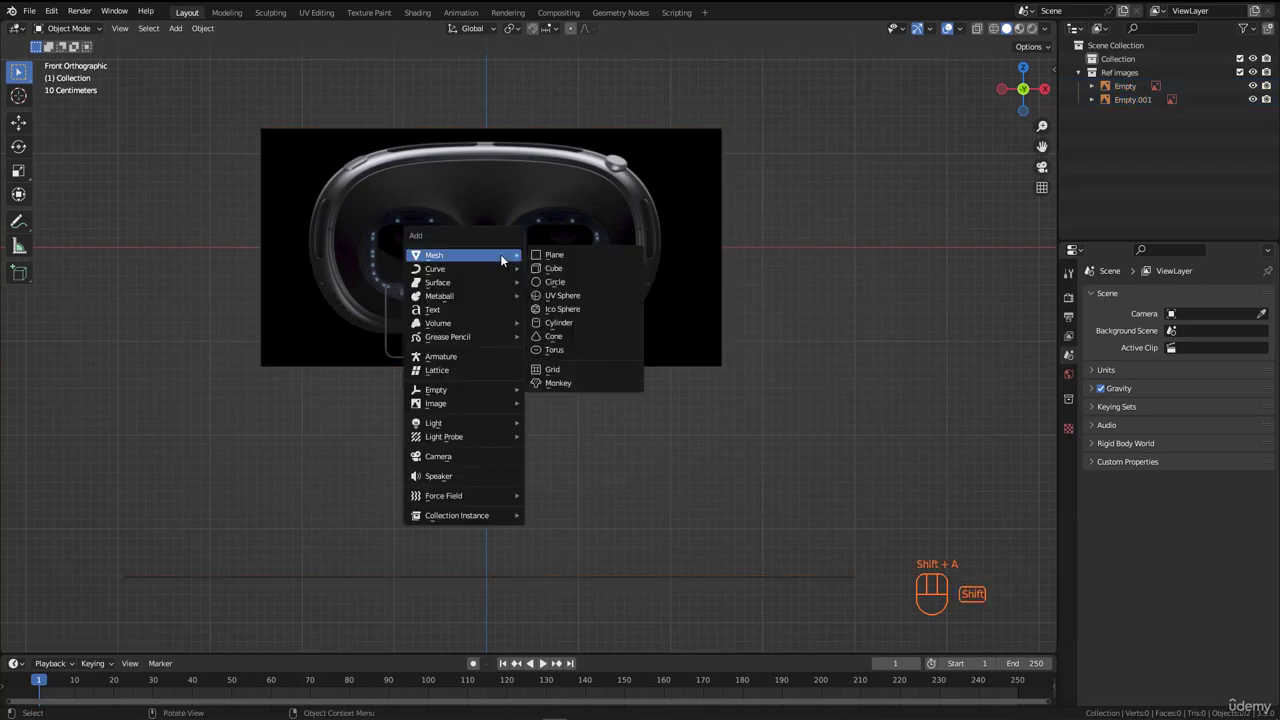
pyautogui.click(568, 258)
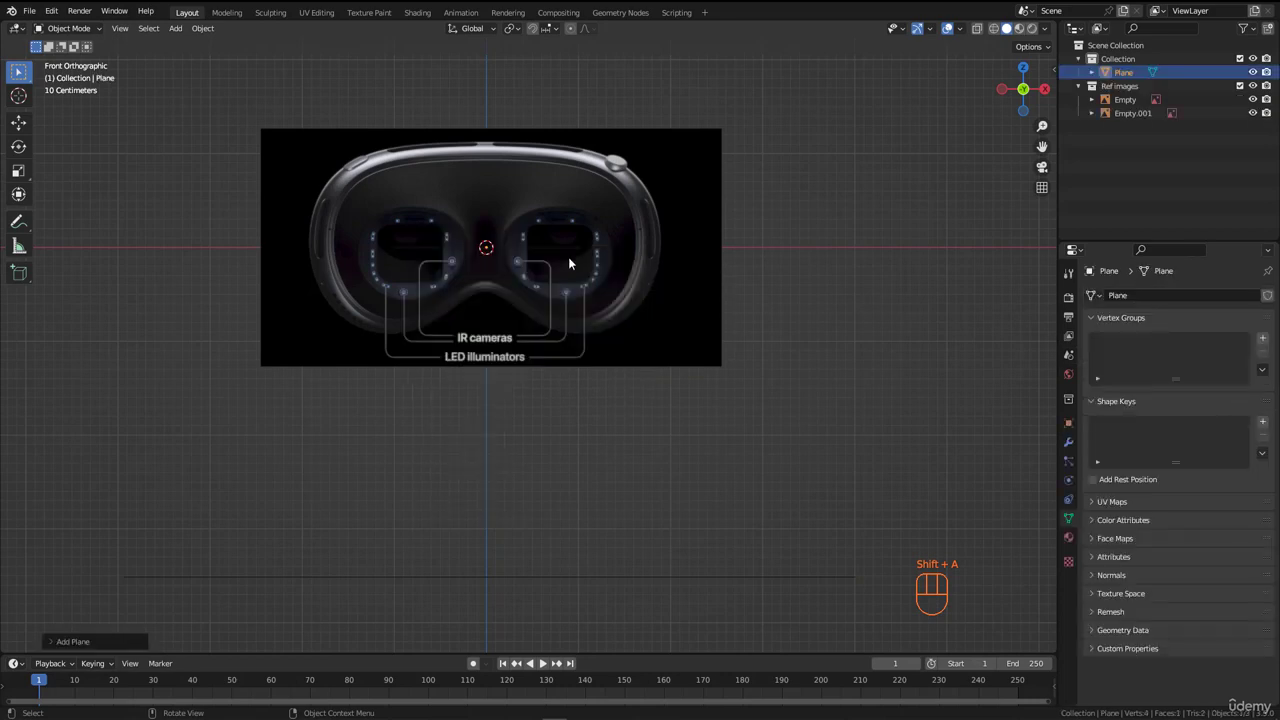
pyautogui.keyDown('ctrl'); pyautogui.keyDown('alt'); pyautogui.moveTo(313, 246); pyautogui.dragTo(612, 252); pyautogui.keyUp('alt'); pyautogui.keyUp('ctrl')
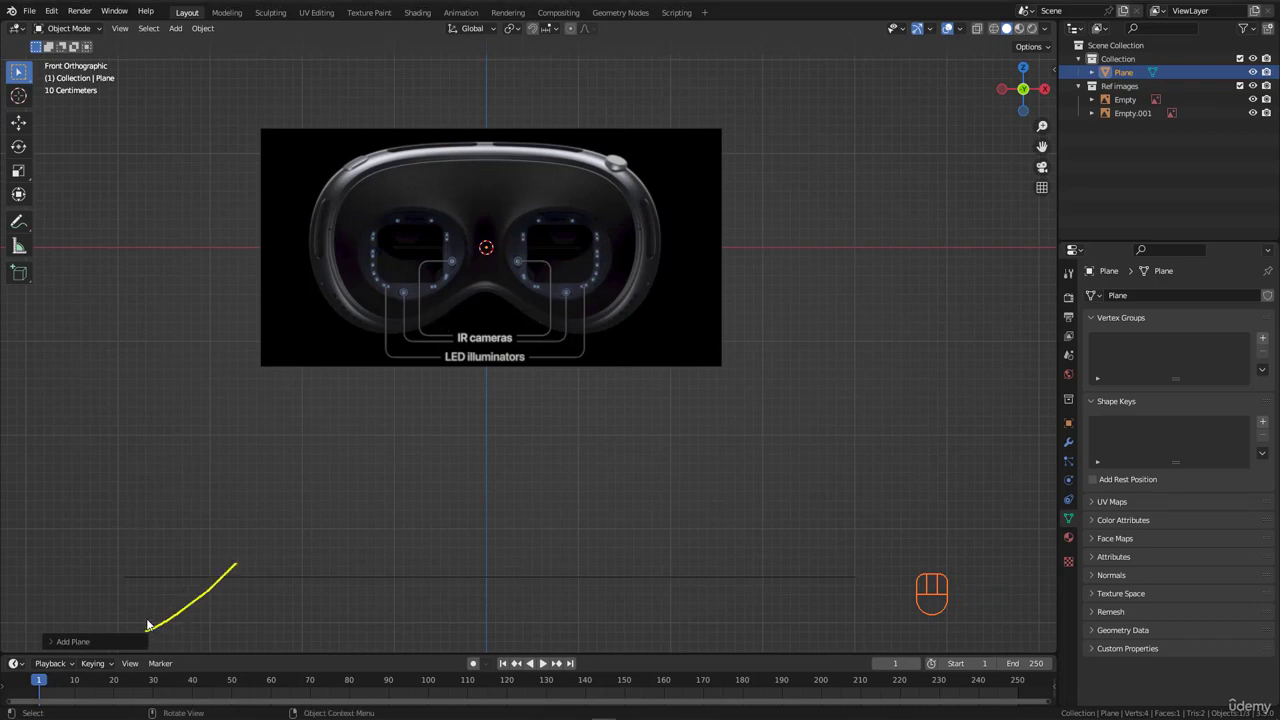
pyautogui.click(80, 641)
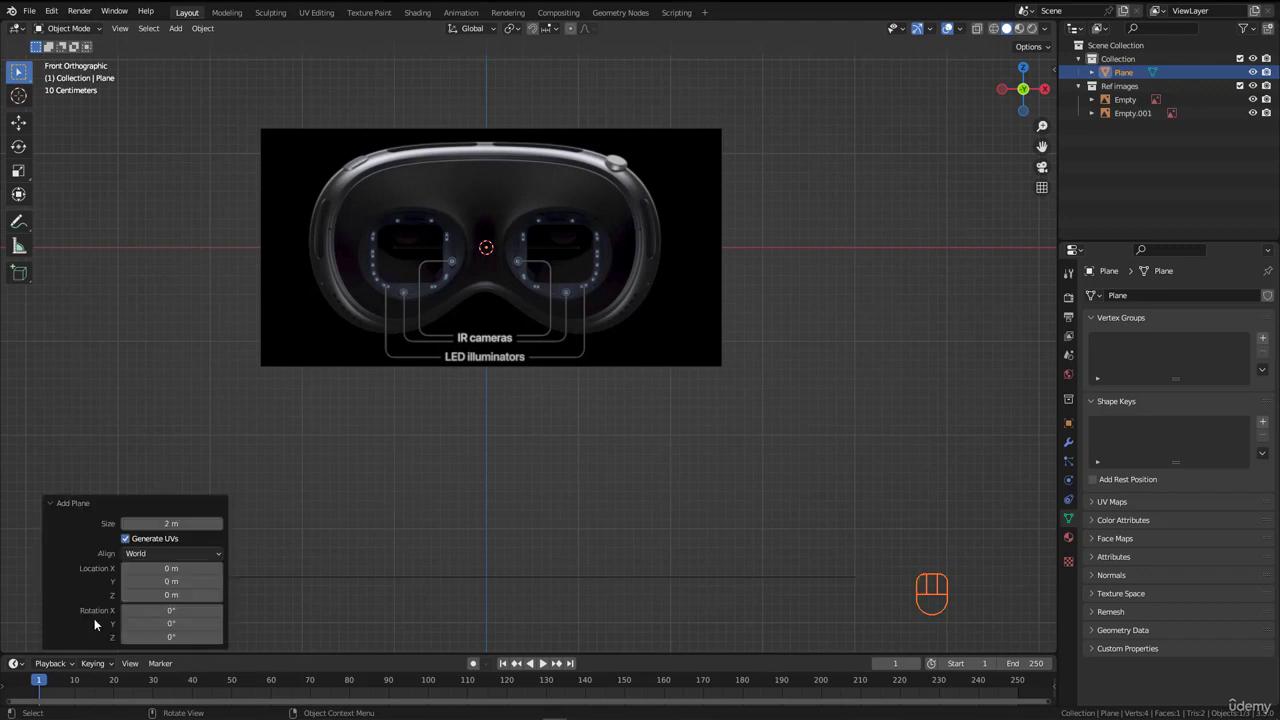
pyautogui.click(137, 558)
pyautogui.click(148, 574)
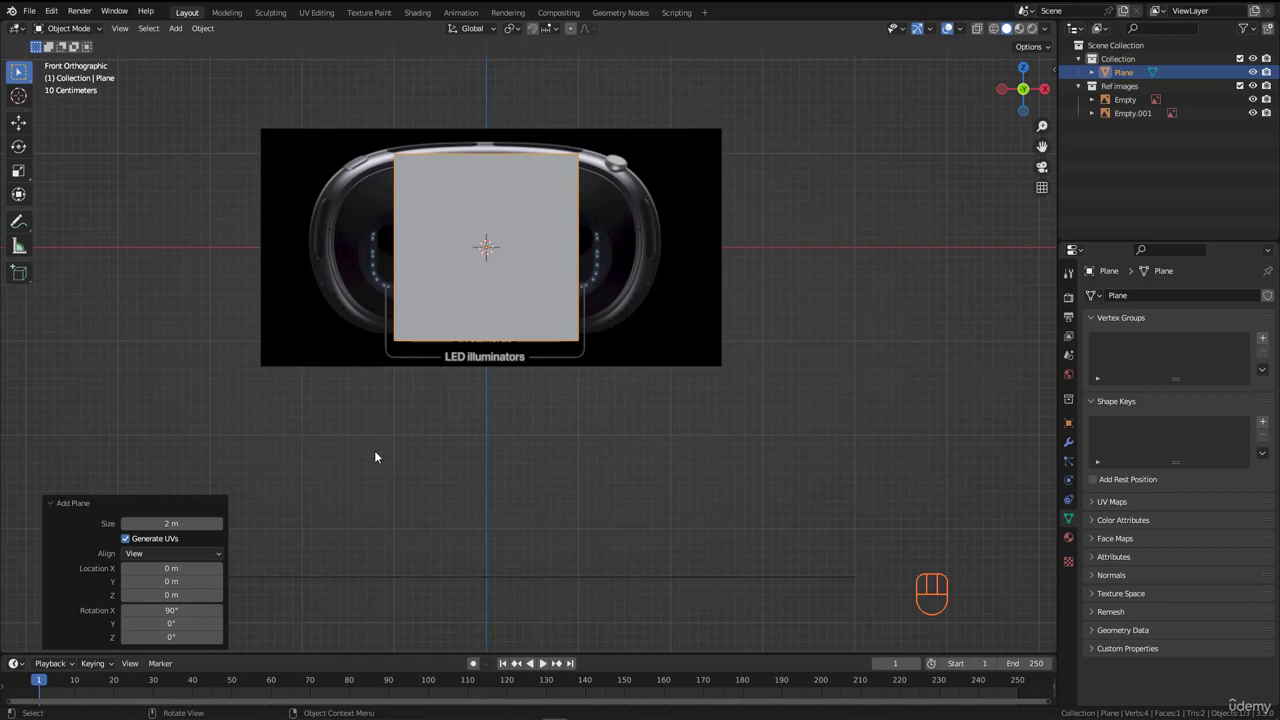
# Step: Scale the plane by about 3.279 along X so it extends past both sides of the front reference
pyautogui.press('s')
pyautogui.press('x')
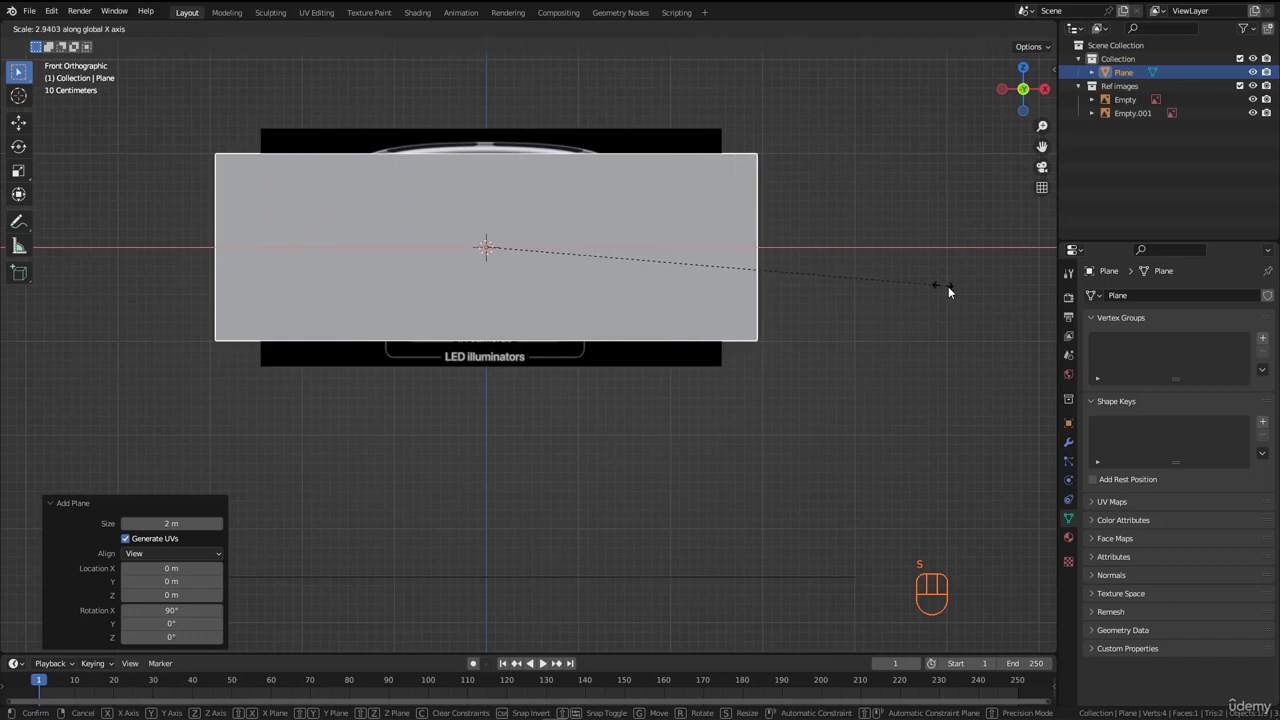
pyautogui.click(994, 308)
pyautogui.scroll(-3, 648, 271)
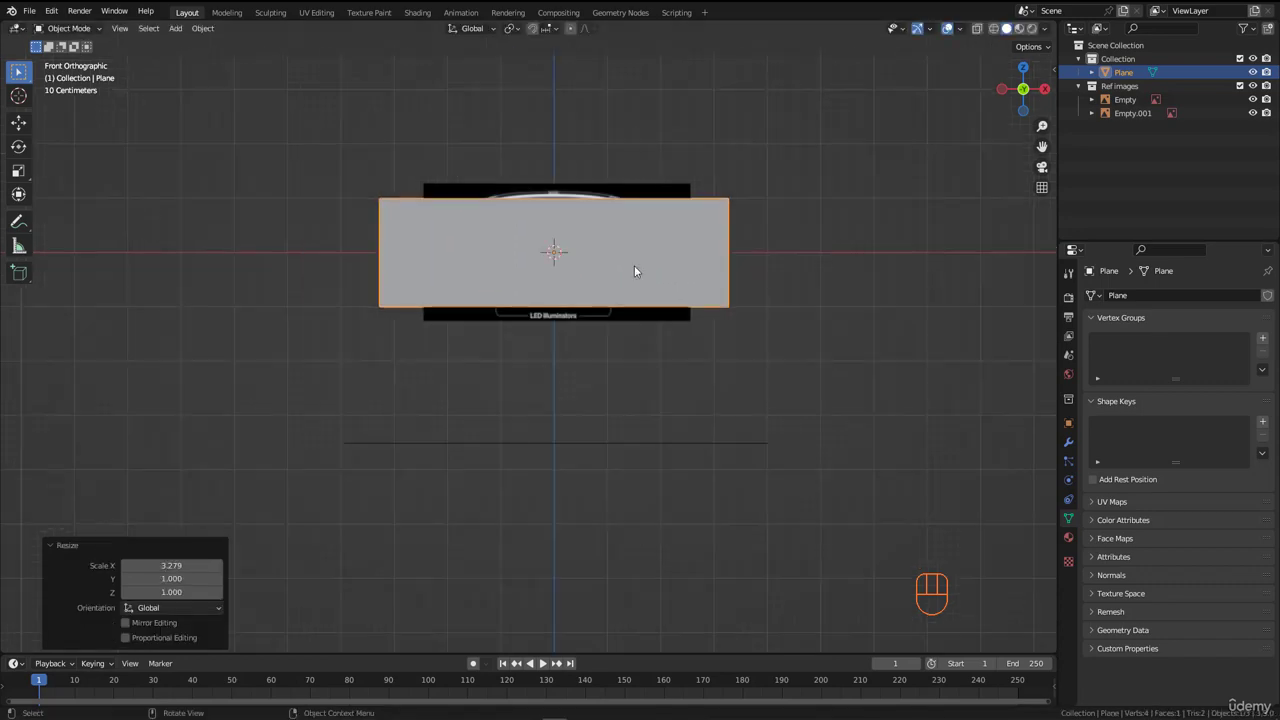
pyautogui.scroll(2, 640, 265)
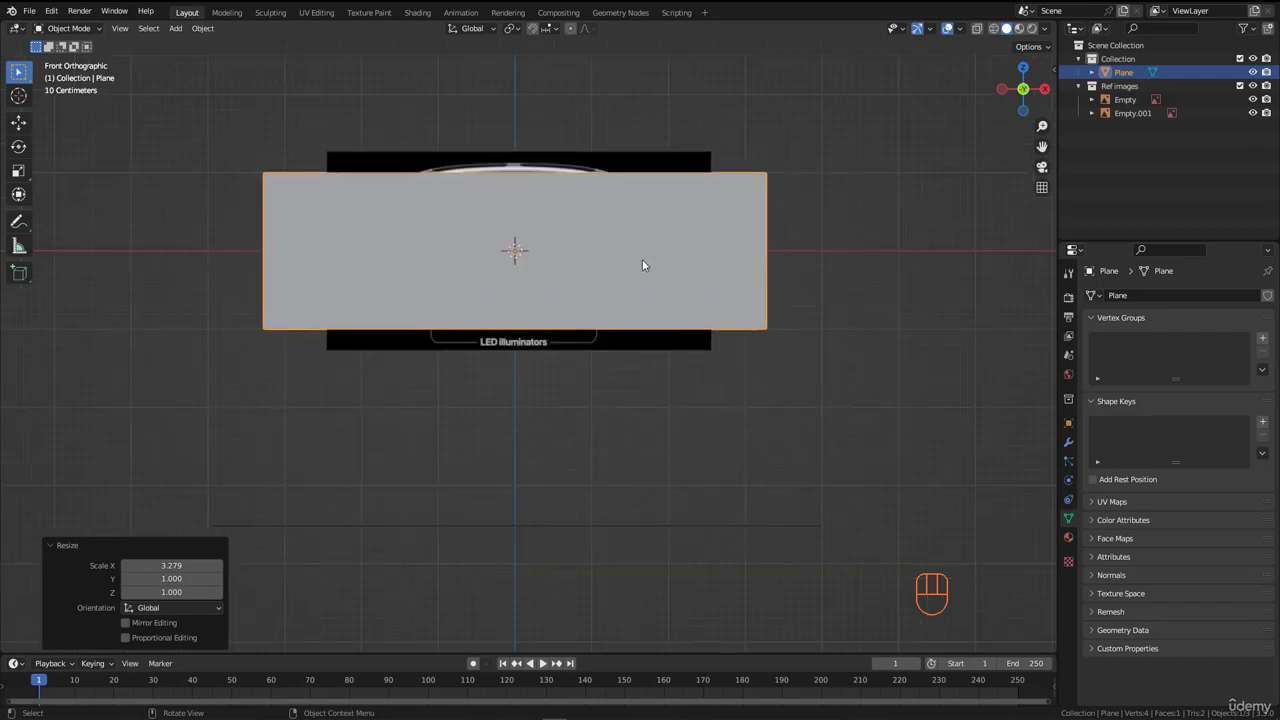
pyautogui.scroll(2, 629, 270)
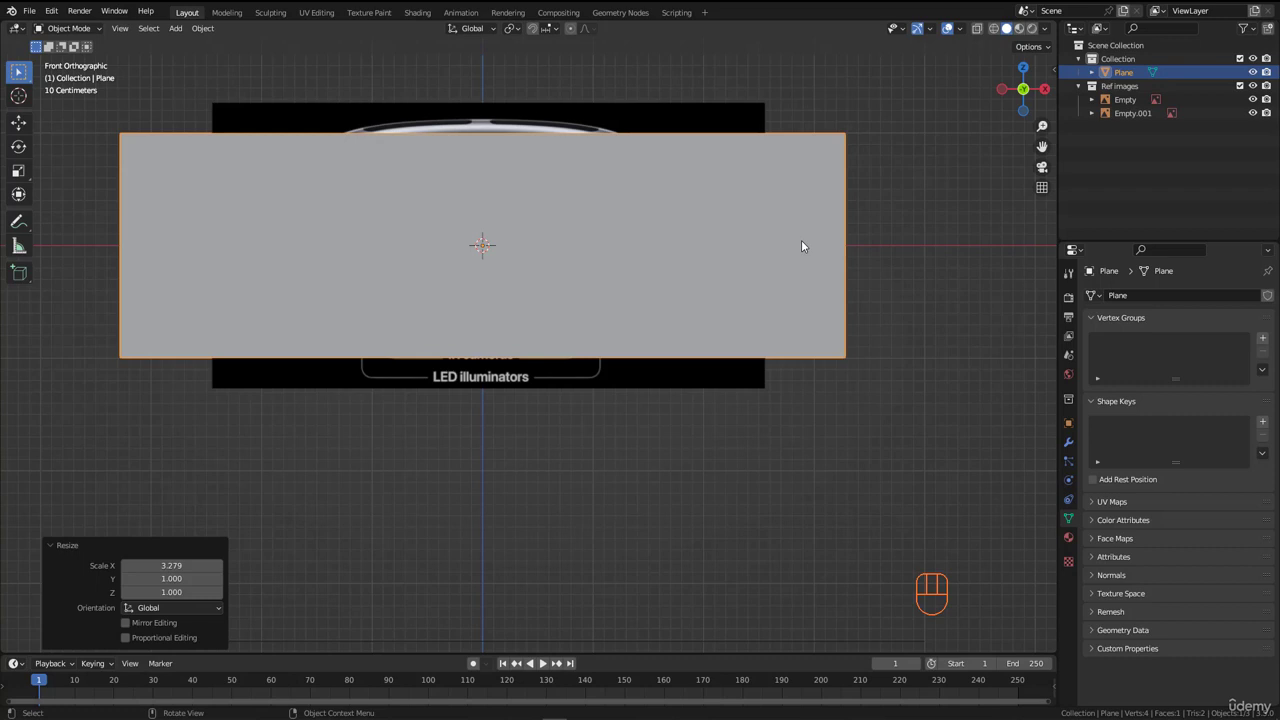
# Step: Apply the plane's scale and rotation
pyautogui.hotkey('ctrl', 'a')
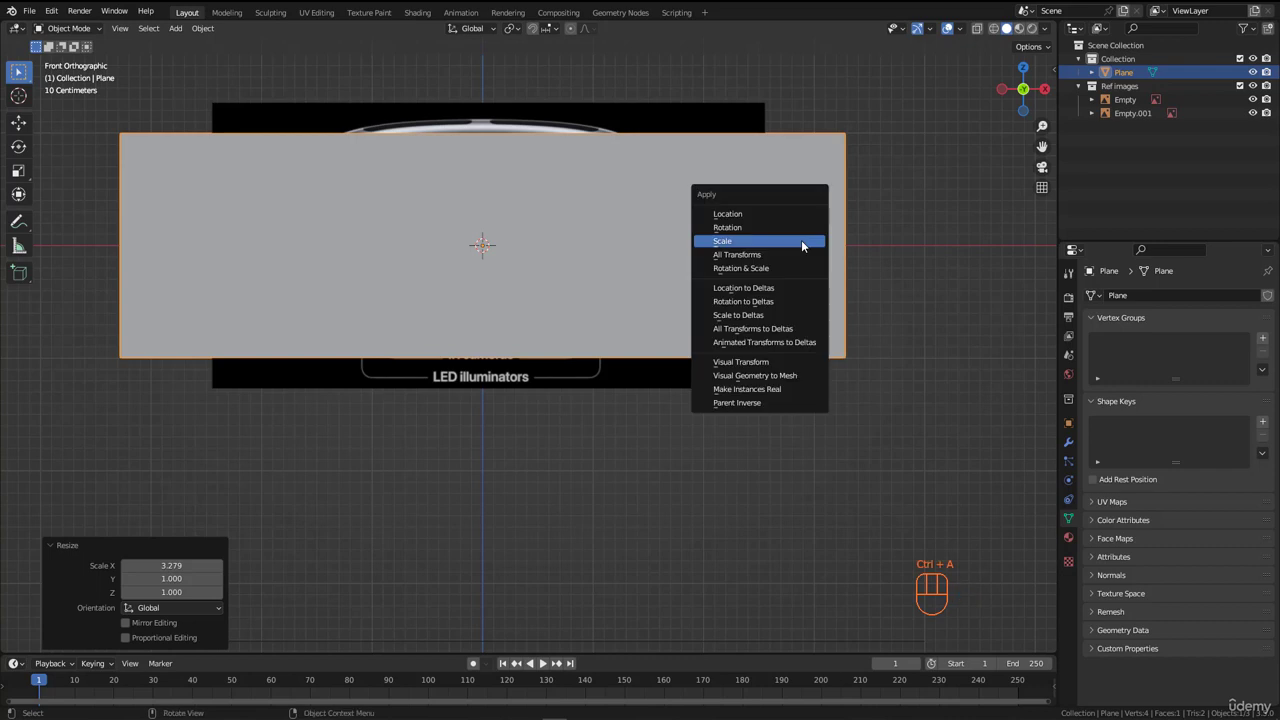
pyautogui.click(731, 242)
pyautogui.hotkey('ctrl', 'a')
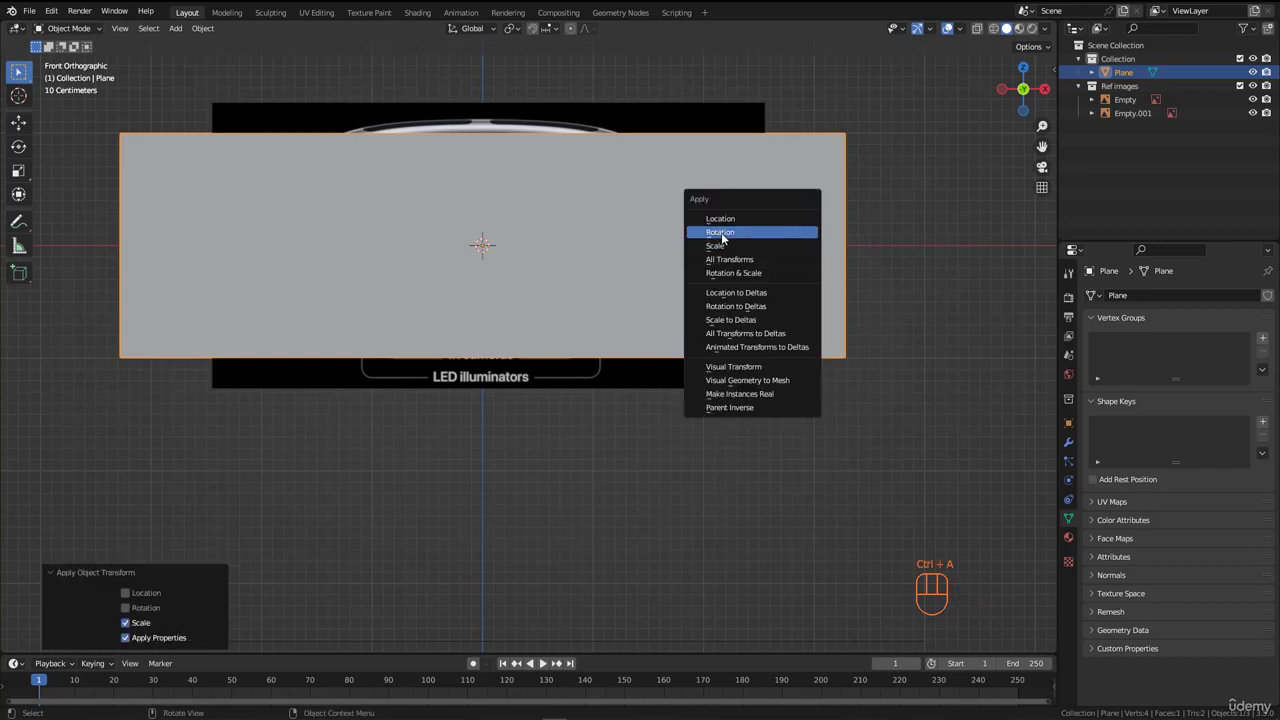
pyautogui.click(722, 233)
# Step: In top view with wireframe shading, move the plane about -1.71 m along Y to the assembled headset's widest points
pyautogui.scroll(-3, 685, 273)
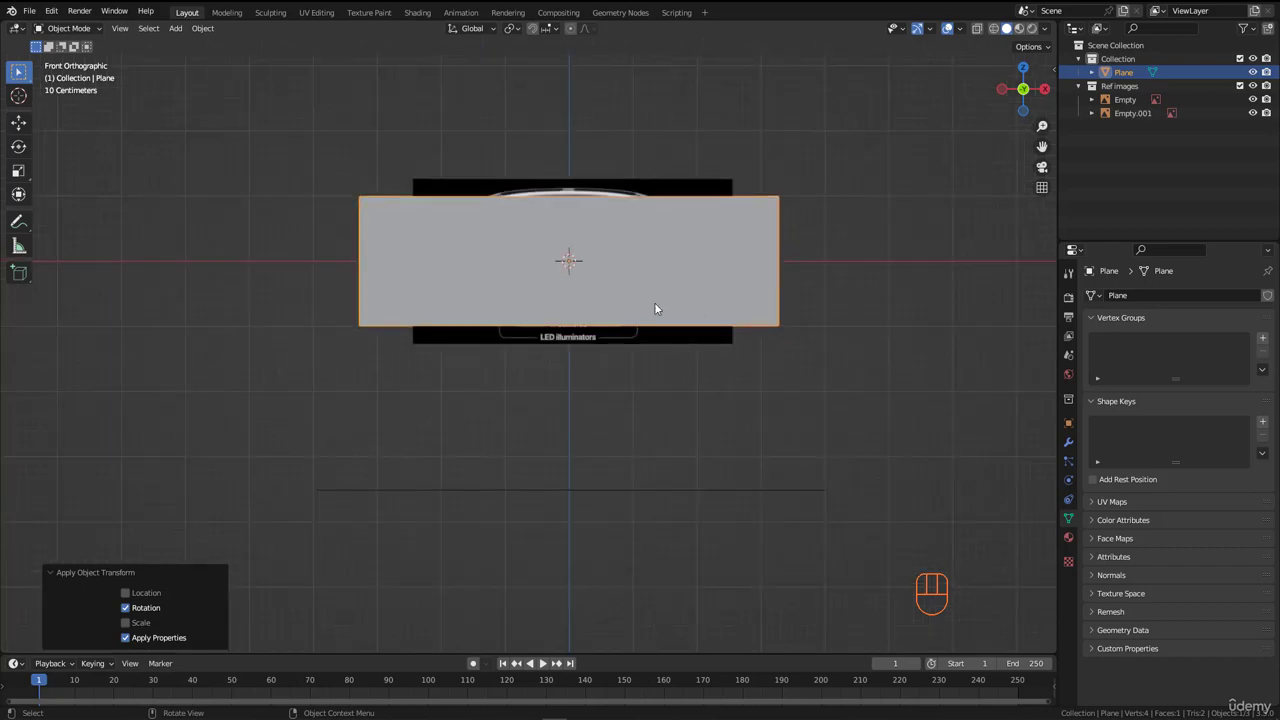
pyautogui.press('KP_7')
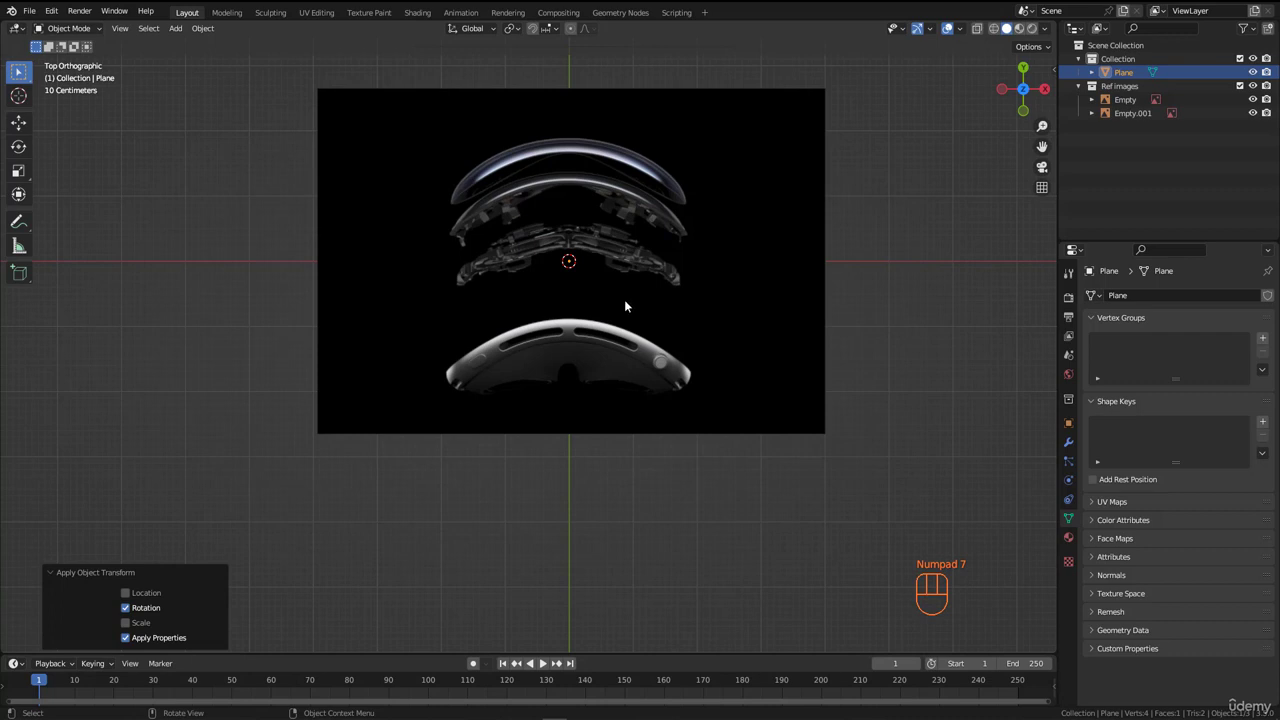
pyautogui.hotkey('alt', 'z')
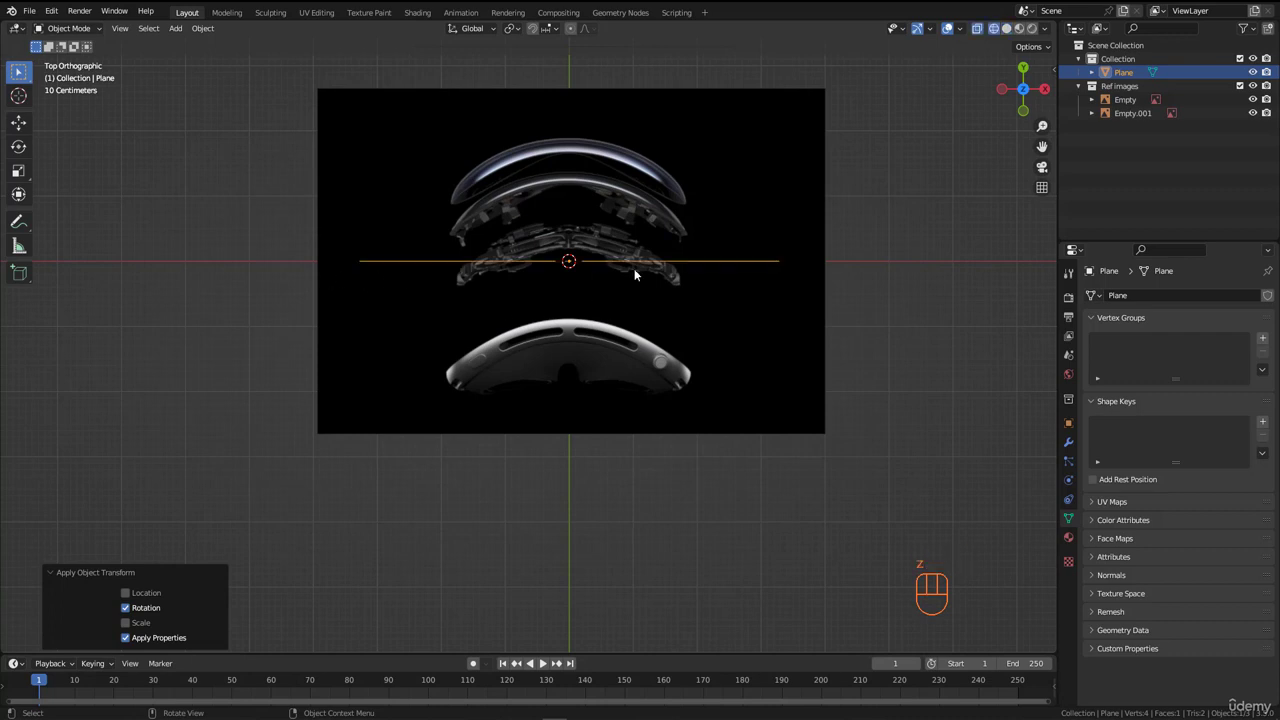
pyautogui.scroll(3, 565, 270)
pyautogui.press('g')
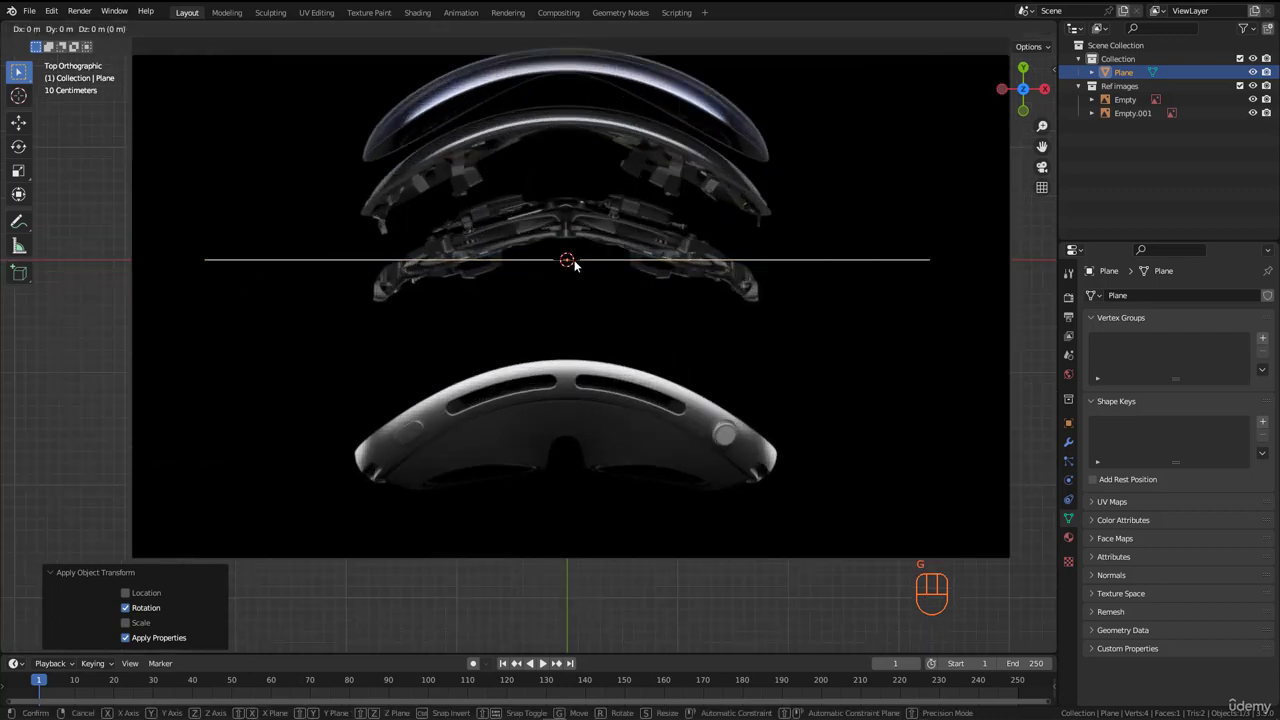
pyautogui.press('y')
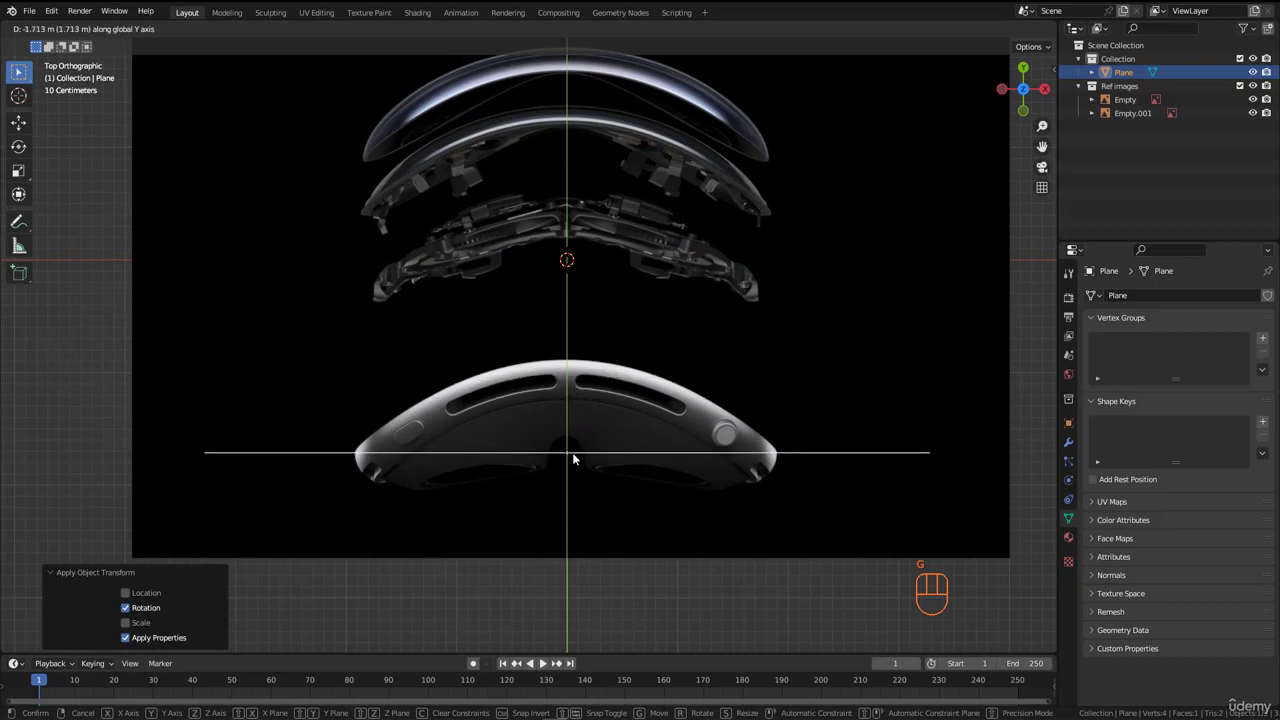
pyautogui.click(575, 455)
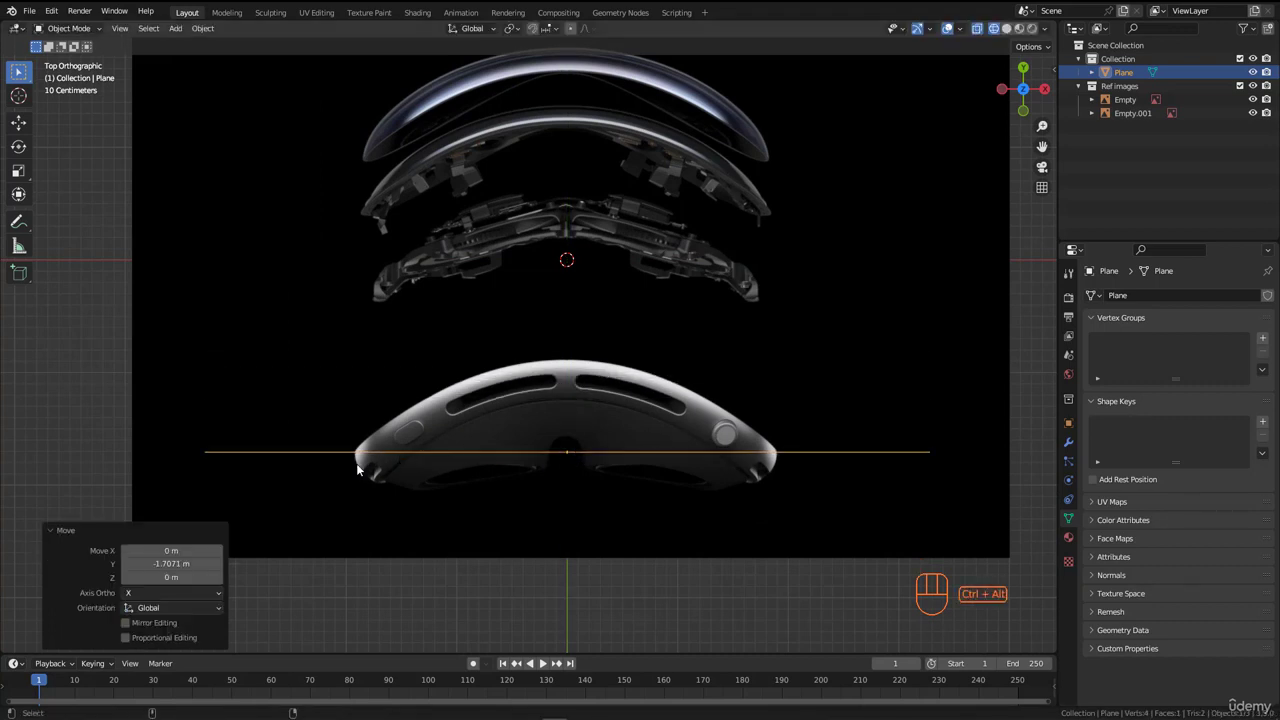
# Step: Scale the plane uniformly by about 0.589 in top view to roughly match the assembled headset's width
pyautogui.keyDown('ctrl'); pyautogui.keyDown('alt'); pyautogui.moveTo(355, 442); pyautogui.dragTo(355, 480); pyautogui.keyUp('alt'); pyautogui.keyUp('ctrl')
pyautogui.keyDown('ctrl'); pyautogui.keyDown('alt'); pyautogui.moveTo(775, 444); pyautogui.dragTo(775, 475); pyautogui.keyUp('alt'); pyautogui.keyUp('ctrl')
pyautogui.scroll(3, 570, 471)
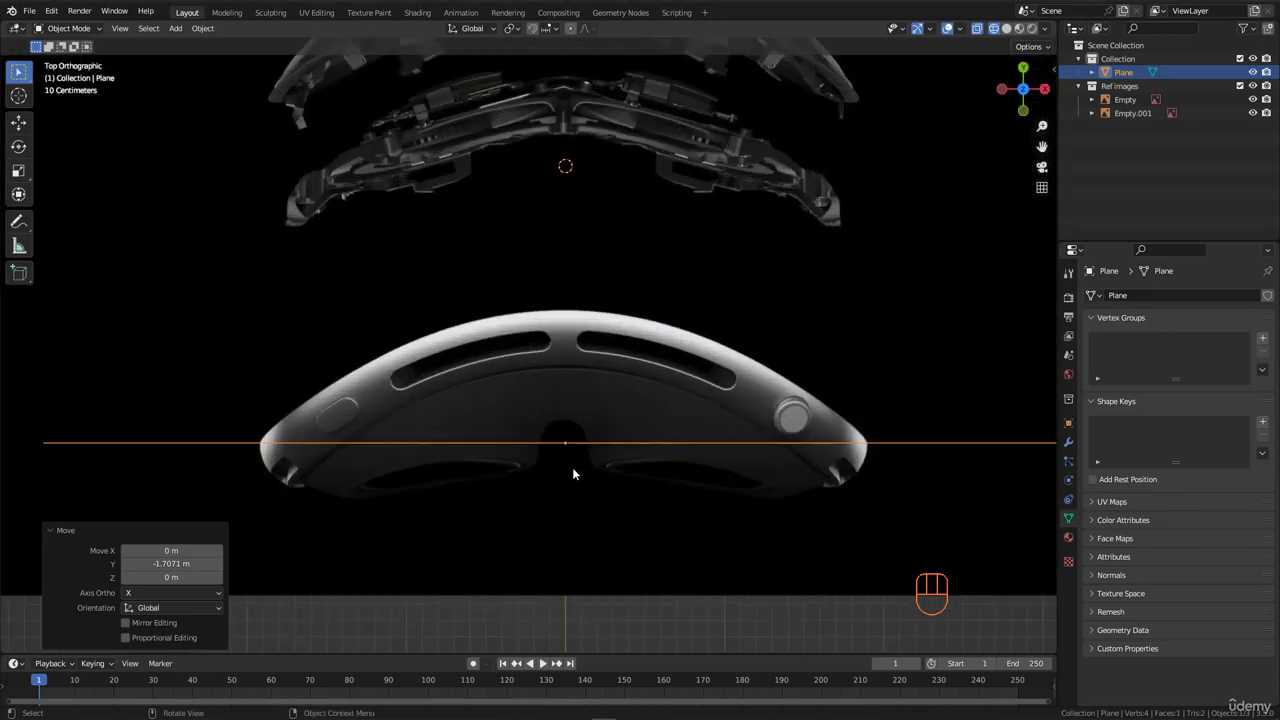
pyautogui.moveTo(577, 412); pyautogui.dragTo(451, 397, button='middle')
pyautogui.press('KP_7')
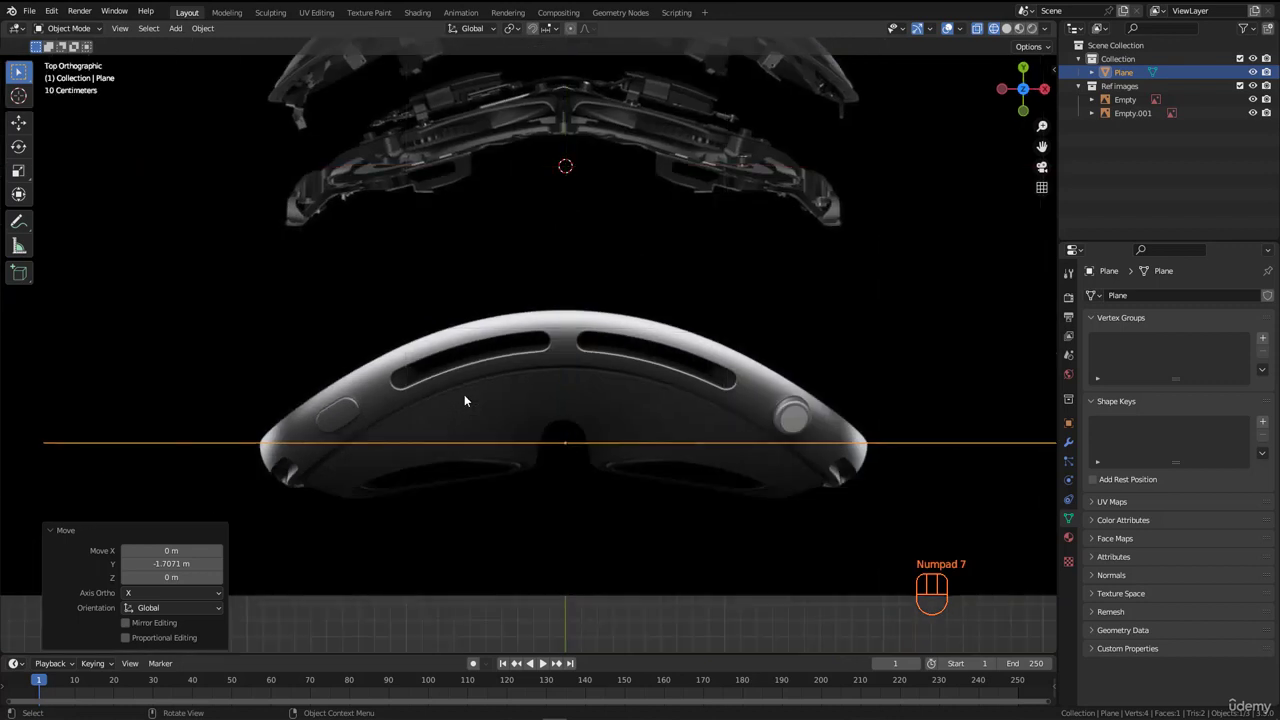
pyautogui.scroll(-3, 421, 384)
pyautogui.scroll(1, 373, 399)
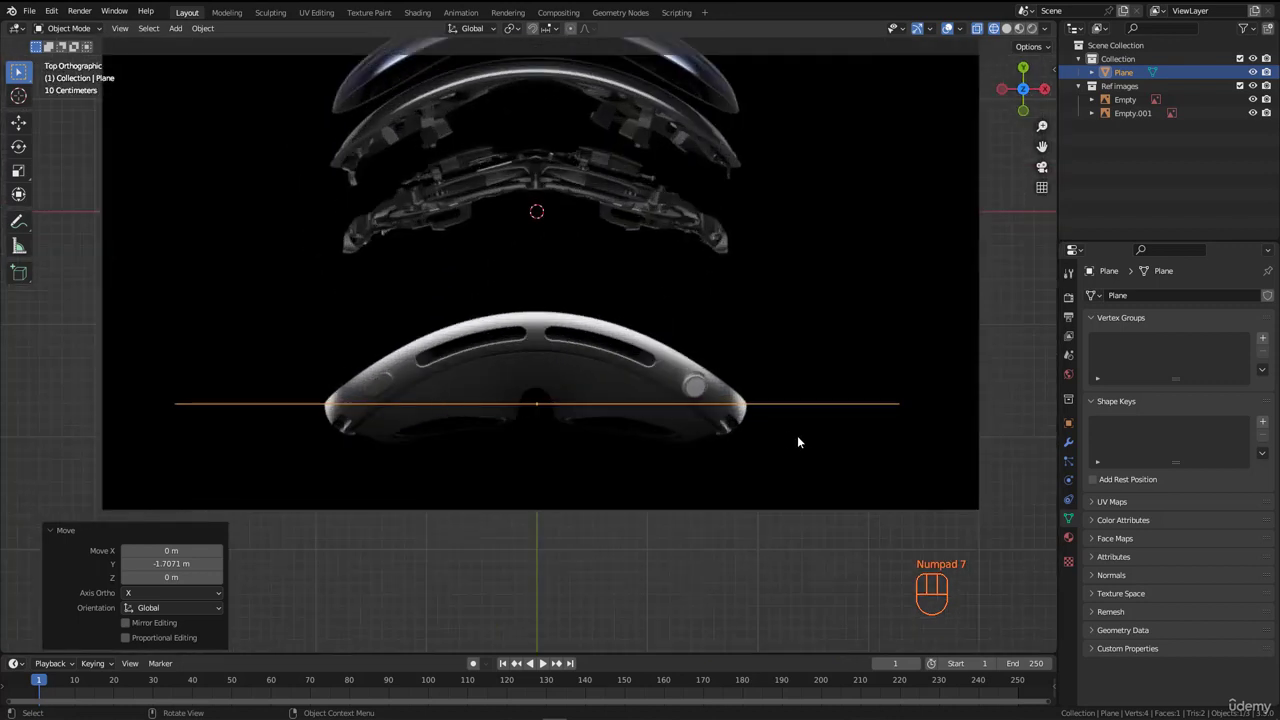
pyautogui.press('s')
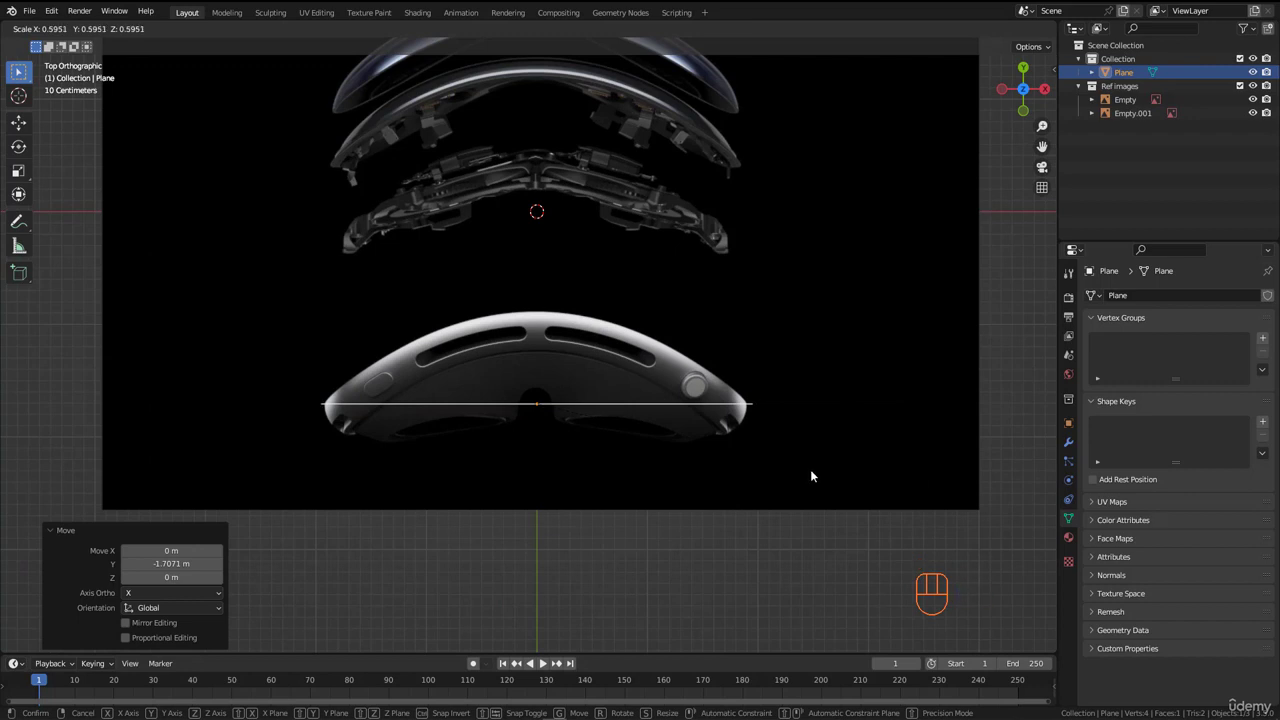
pyautogui.press('shift')
pyautogui.click(781, 472)
# Step: Check the plane's ends against the headset's outer edges and scale it again by about 0.991
pyautogui.scroll(5, 350, 412)
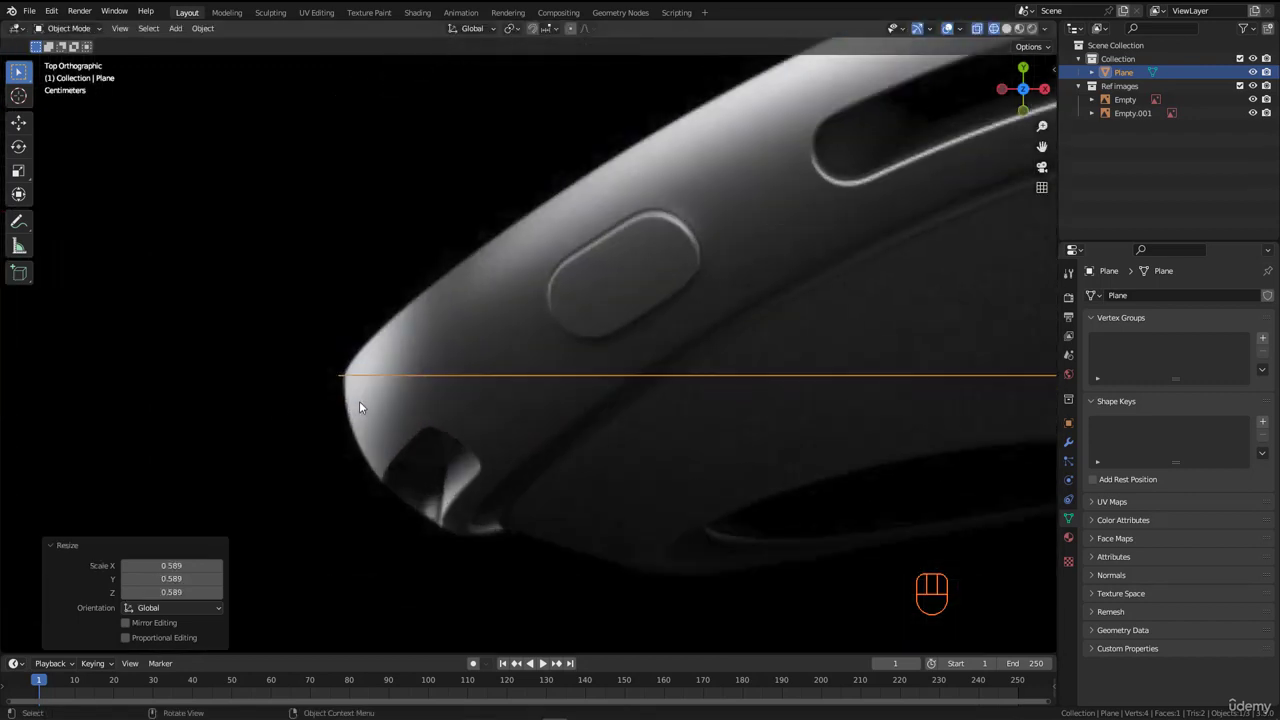
pyautogui.scroll(-7, 268, 410)
pyautogui.scroll(5, 705, 412)
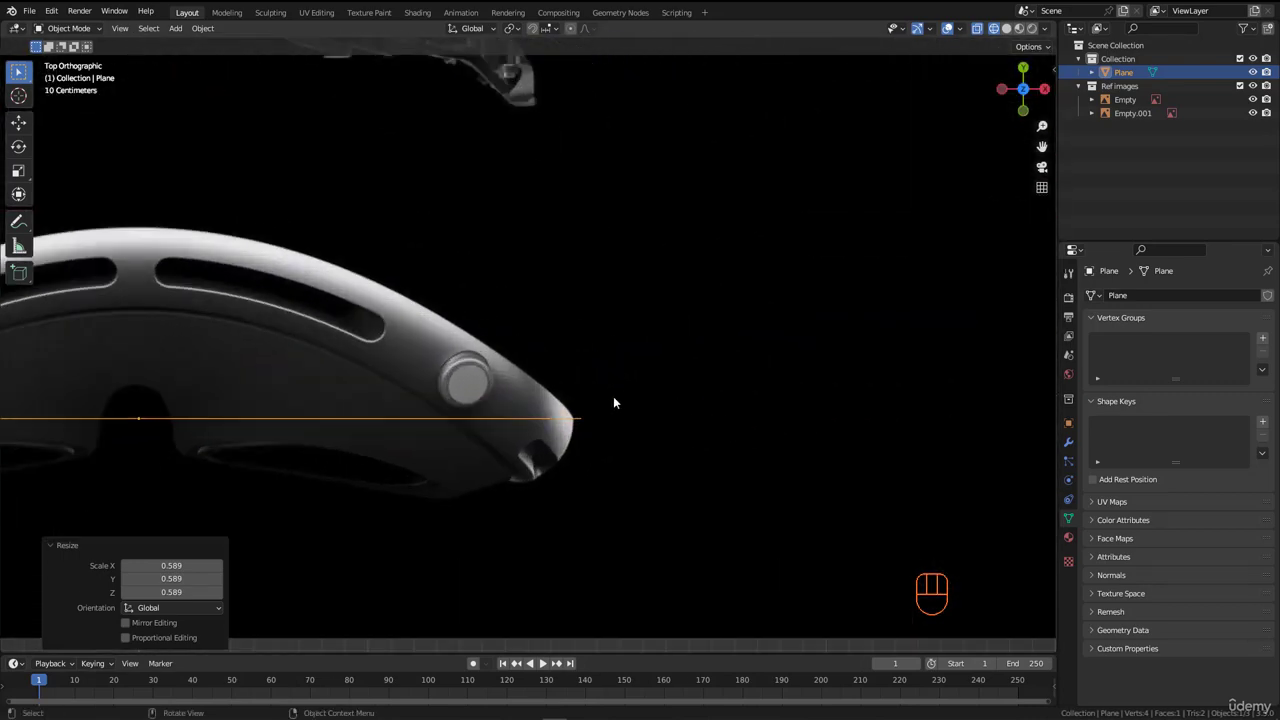
pyautogui.scroll(5, 590, 425)
pyautogui.scroll(-6, 569, 429)
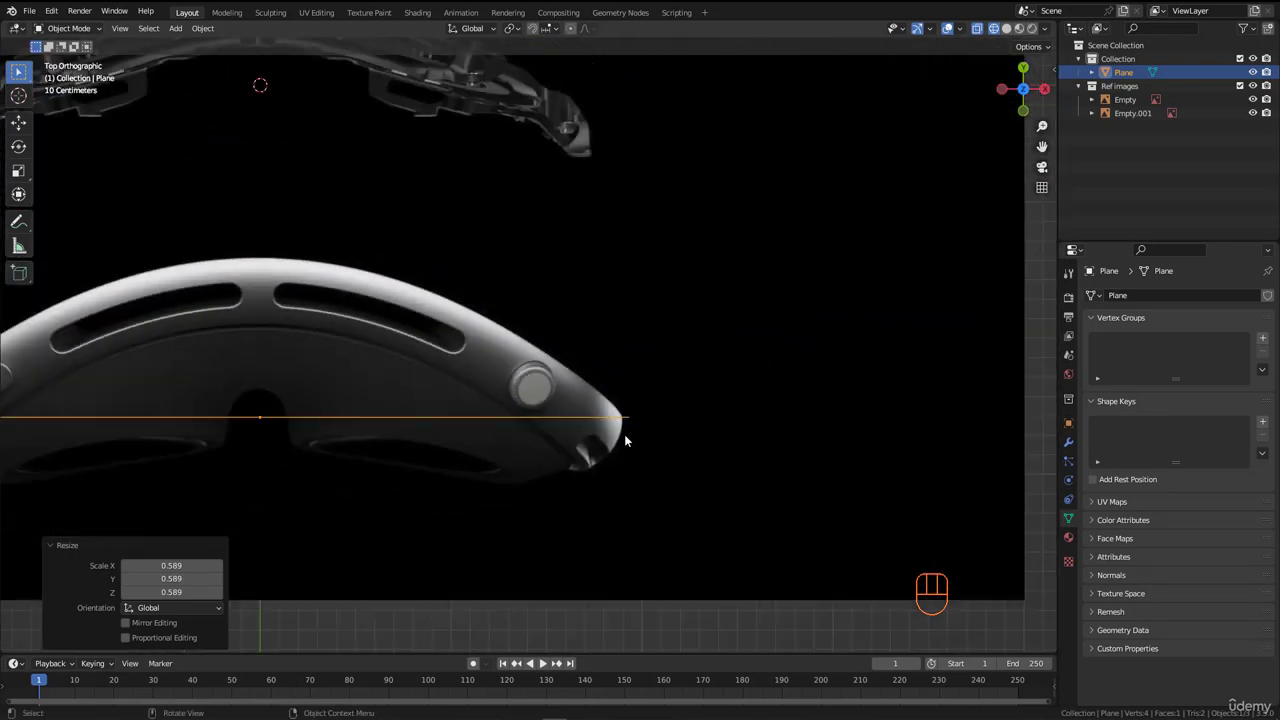
pyautogui.keyDown('shift'); pyautogui.moveTo(625, 440); pyautogui.dragTo(816, 422, button='middle'); pyautogui.keyUp('shift')
pyautogui.press('s')
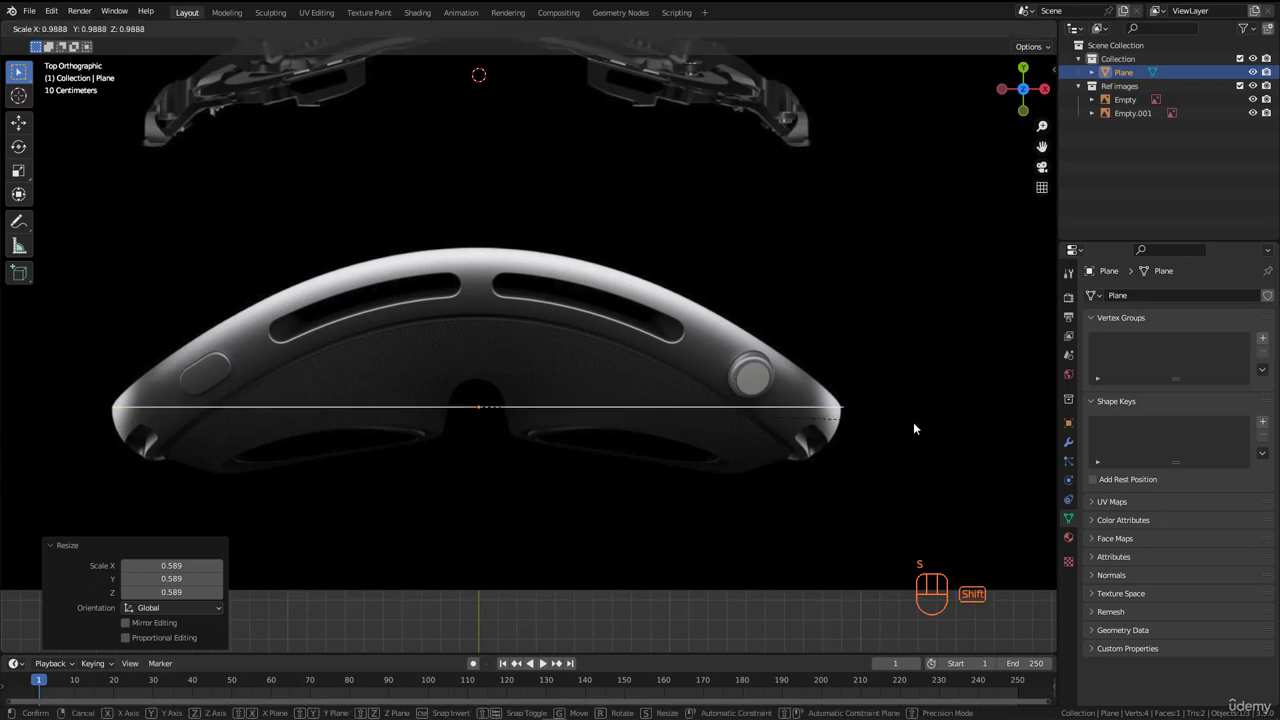
pyautogui.click(920, 428)
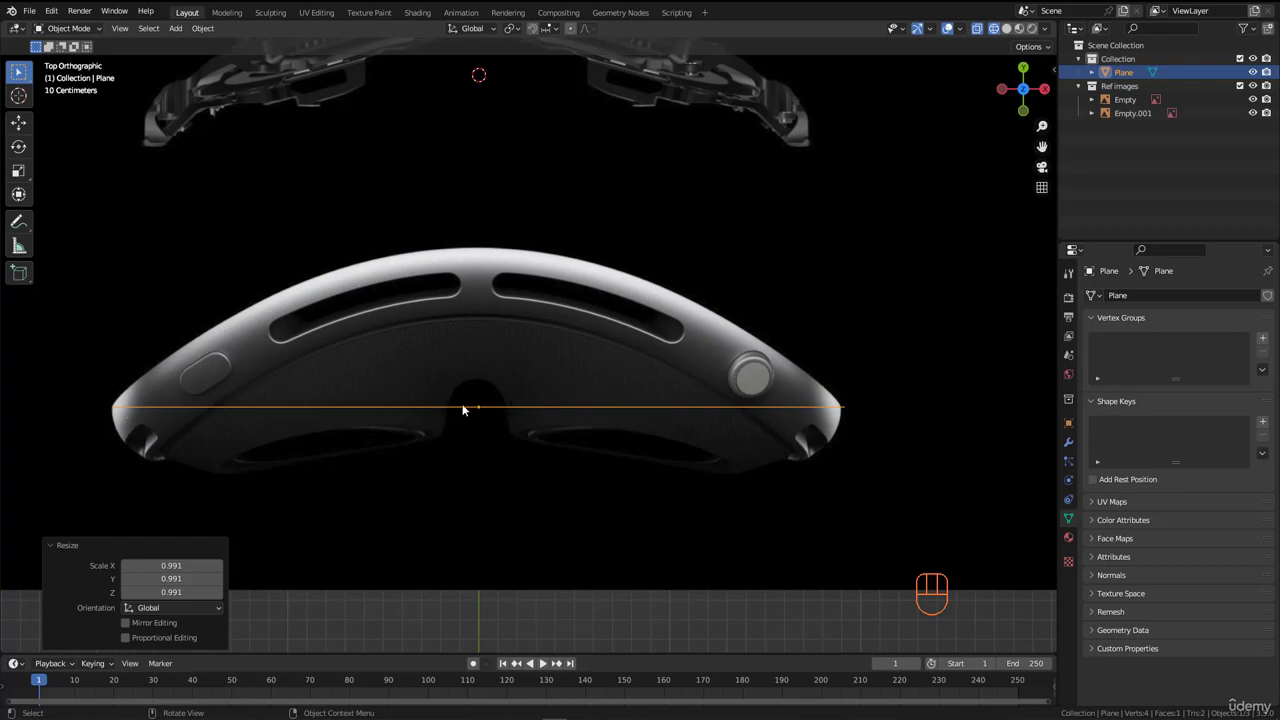
# Step: Apply the resized plane's transformation and switch it to Edit Mode
pyautogui.moveTo(583, 303)
pyautogui.mouseDown(button='middle')
pyautogui.moveTo(598, 288)
pyautogui.moveTo(614, 329)
pyautogui.moveTo(560, 294)
pyautogui.moveTo(563, 321)
pyautogui.moveTo(609, 329)
pyautogui.moveTo(583, 329)
pyautogui.moveTo(586, 309)
pyautogui.mouseUp(button='middle')
pyautogui.hotkey('ctrl', 'a')
pyautogui.click(511, 330)
pyautogui.scroll(-2, 598, 321)
pyautogui.press('Tab')
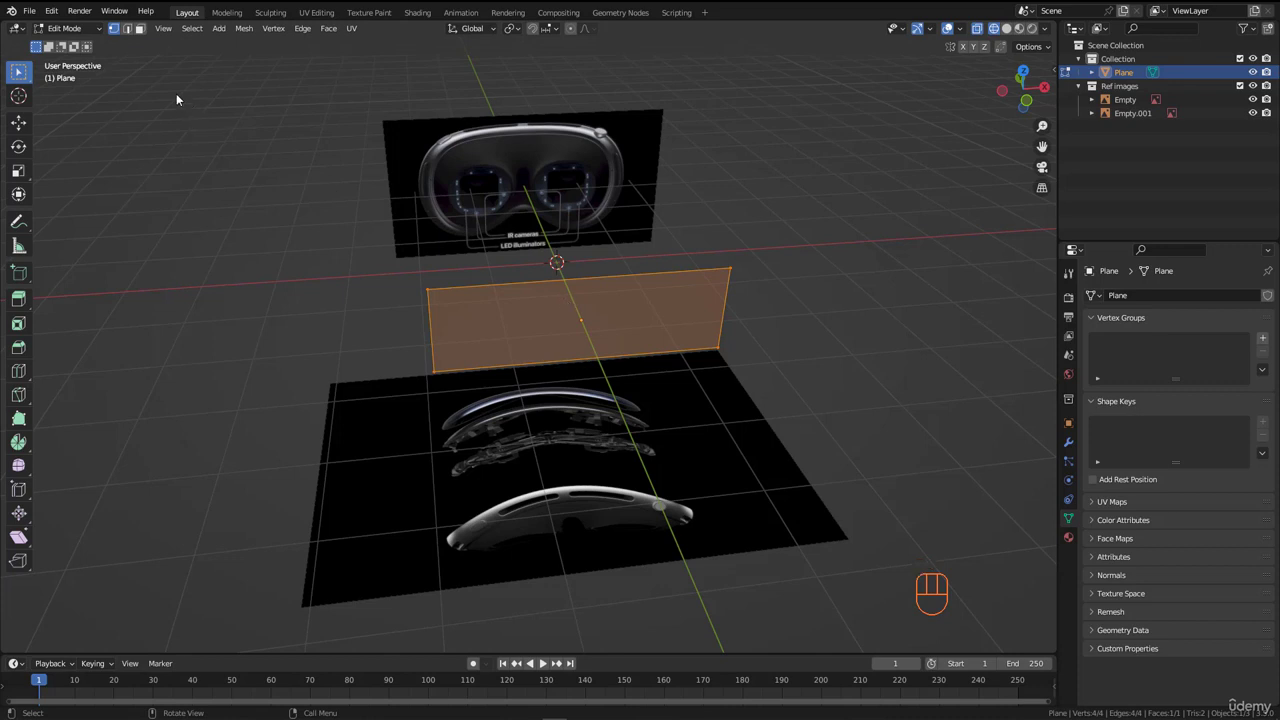
pyautogui.click(65, 28)
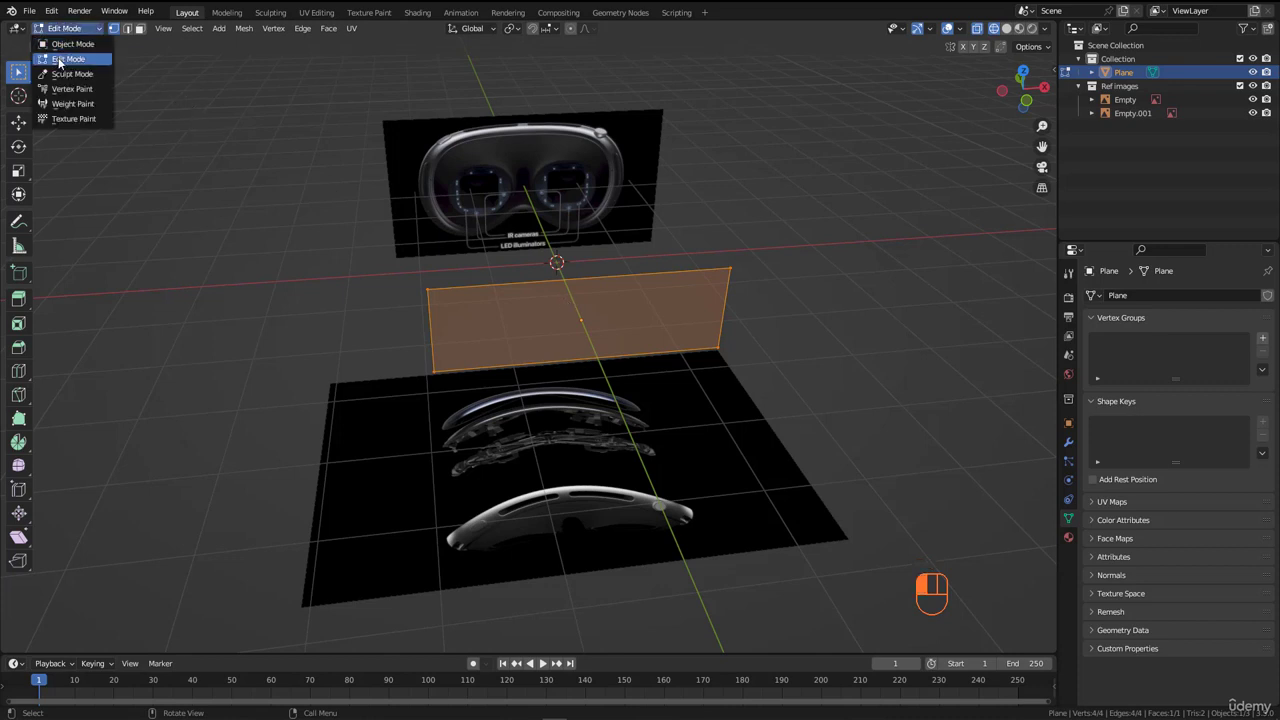
pyautogui.click(62, 59)
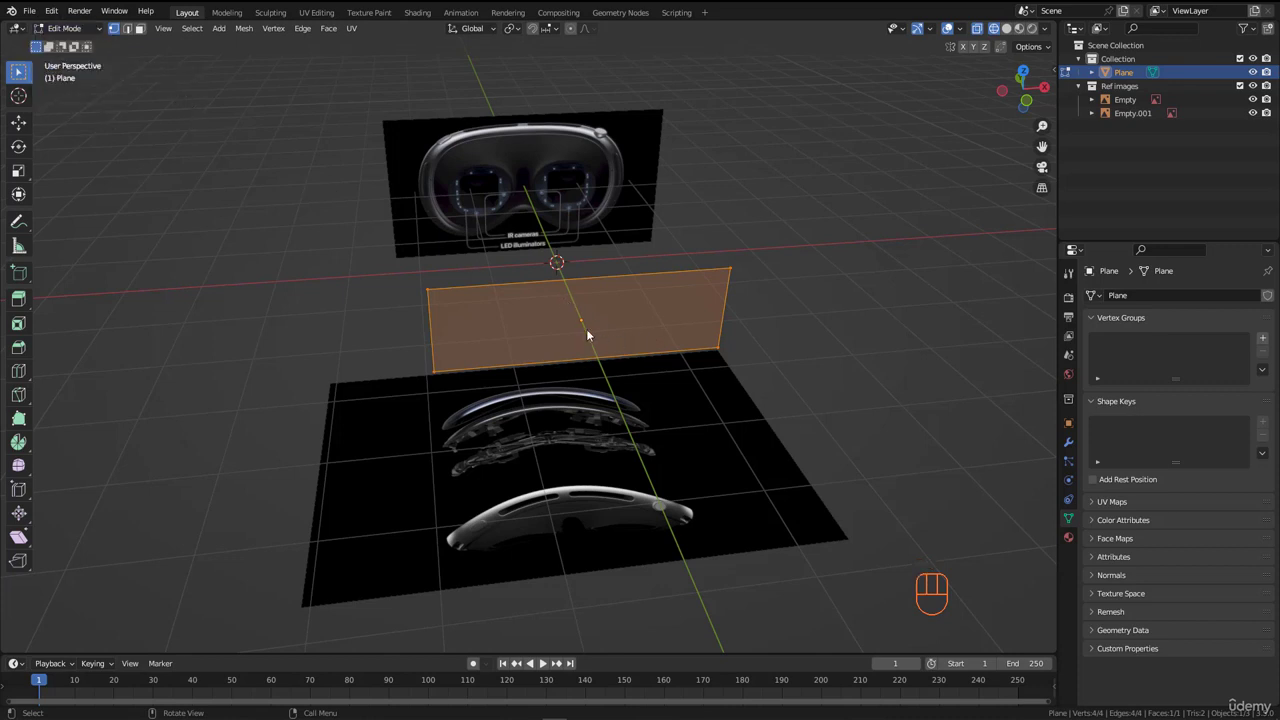
# Step: Add 20 evenly spaced vertical loop cuts across the plane, without sliding them, and clear the selection
pyautogui.scroll(3, 570, 320)
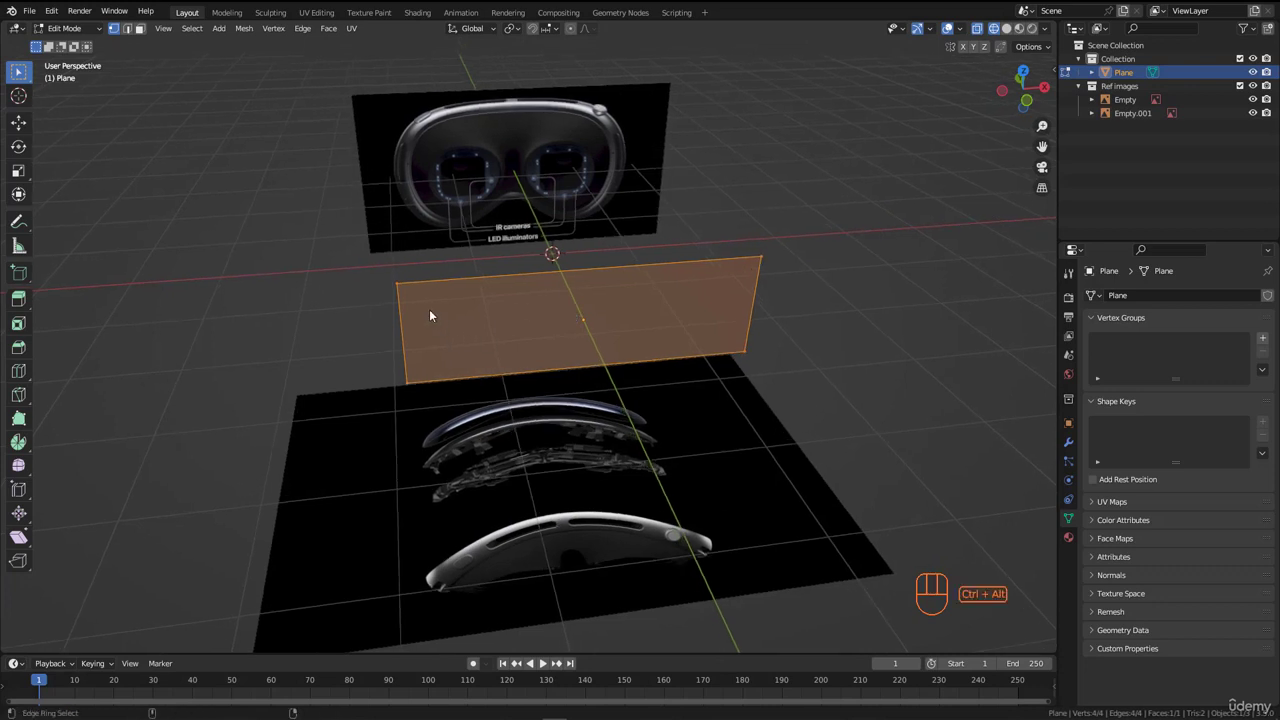
pyautogui.keyDown('ctrl'); pyautogui.keyDown('alt'); pyautogui.moveTo(423, 280); pyautogui.dragTo(429, 363); pyautogui.keyUp('alt'); pyautogui.keyUp('ctrl')
pyautogui.moveTo(443, 282)
pyautogui.keyDown('ctrl'); pyautogui.keyDown('alt'); pyautogui.mouseDown()
pyautogui.moveTo(455, 376)
pyautogui.moveTo(501, 373)
pyautogui.mouseUp(); pyautogui.keyUp('alt'); pyautogui.keyUp('ctrl')
pyautogui.keyDown('ctrl'); pyautogui.keyDown('alt'); pyautogui.moveTo(545, 276); pyautogui.dragTo(563, 370); pyautogui.keyUp('alt'); pyautogui.keyUp('ctrl')
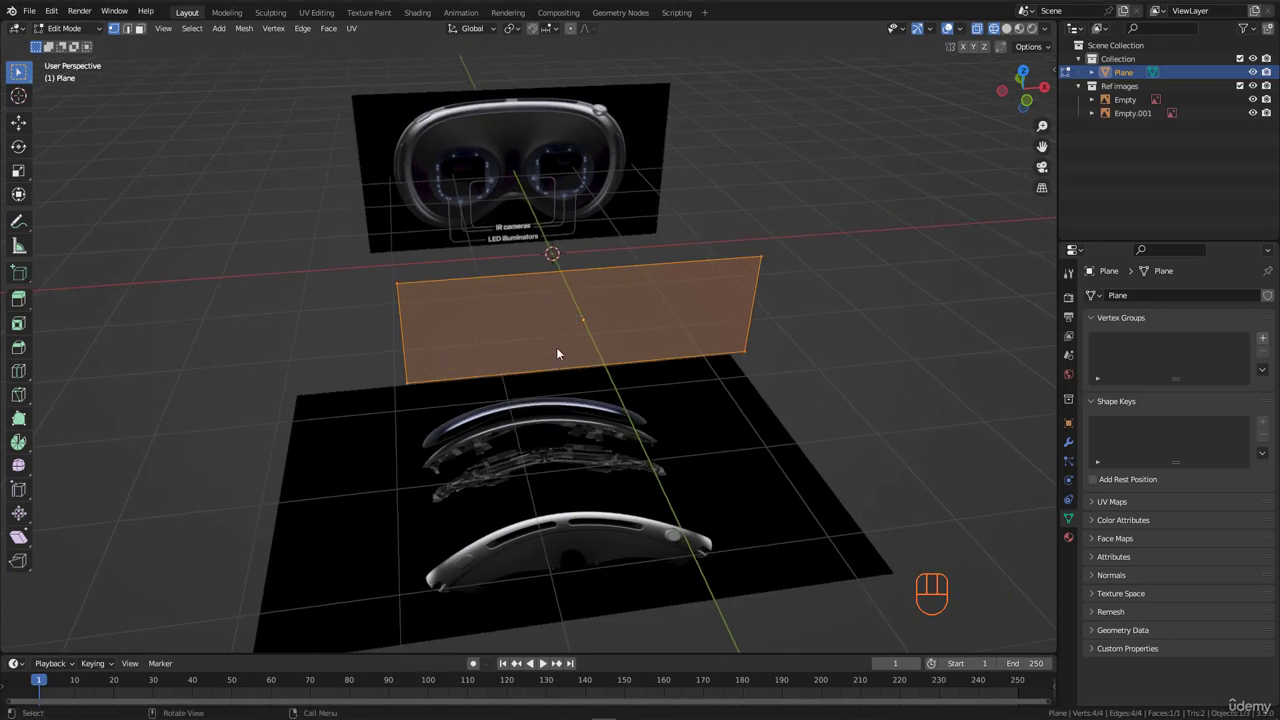
pyautogui.moveTo(541, 318); pyautogui.dragTo(566, 297, button='middle')
pyautogui.hotkey('ctrl', 'r')
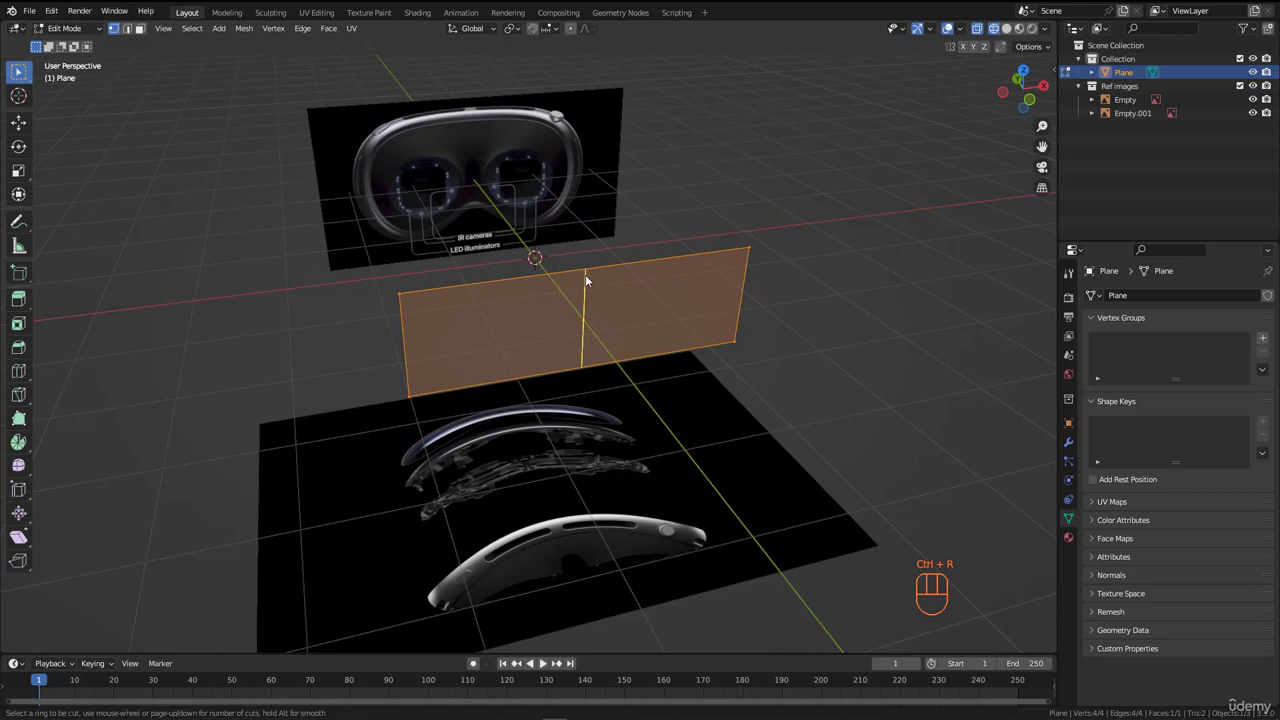
pyautogui.scroll(16, 585, 274)
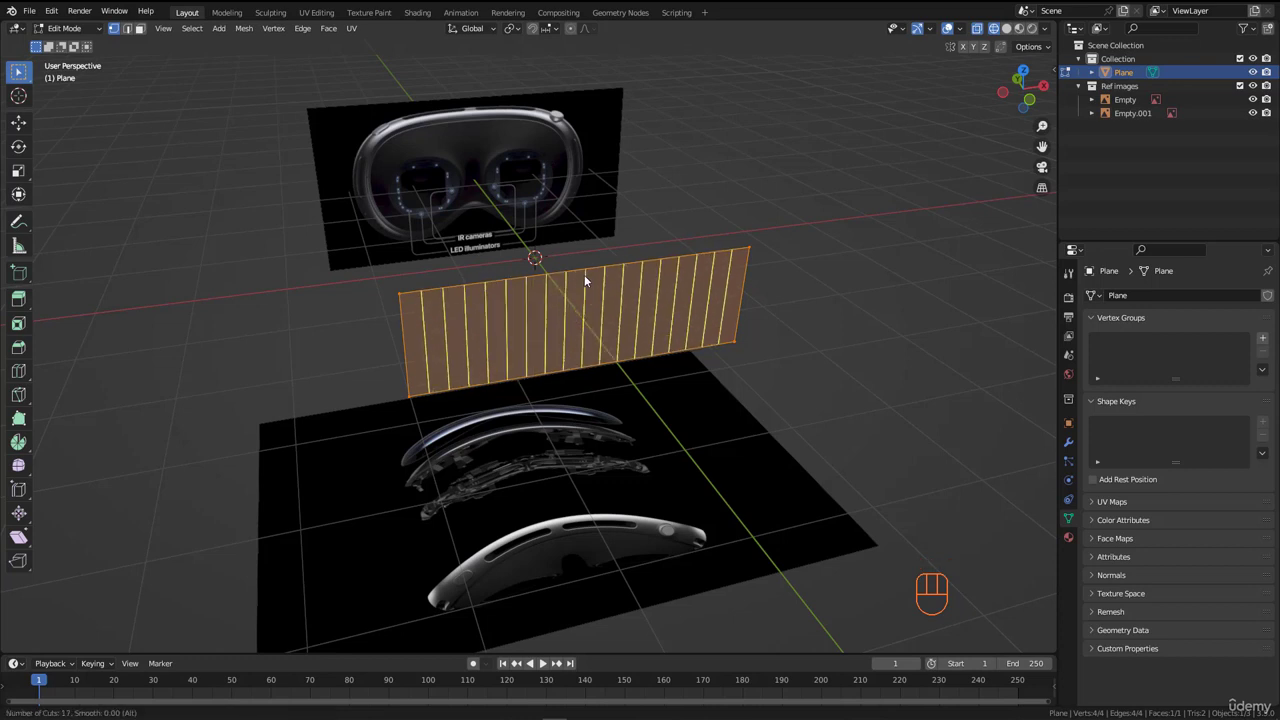
pyautogui.scroll(5, 585, 281)
pyautogui.click(585, 279)
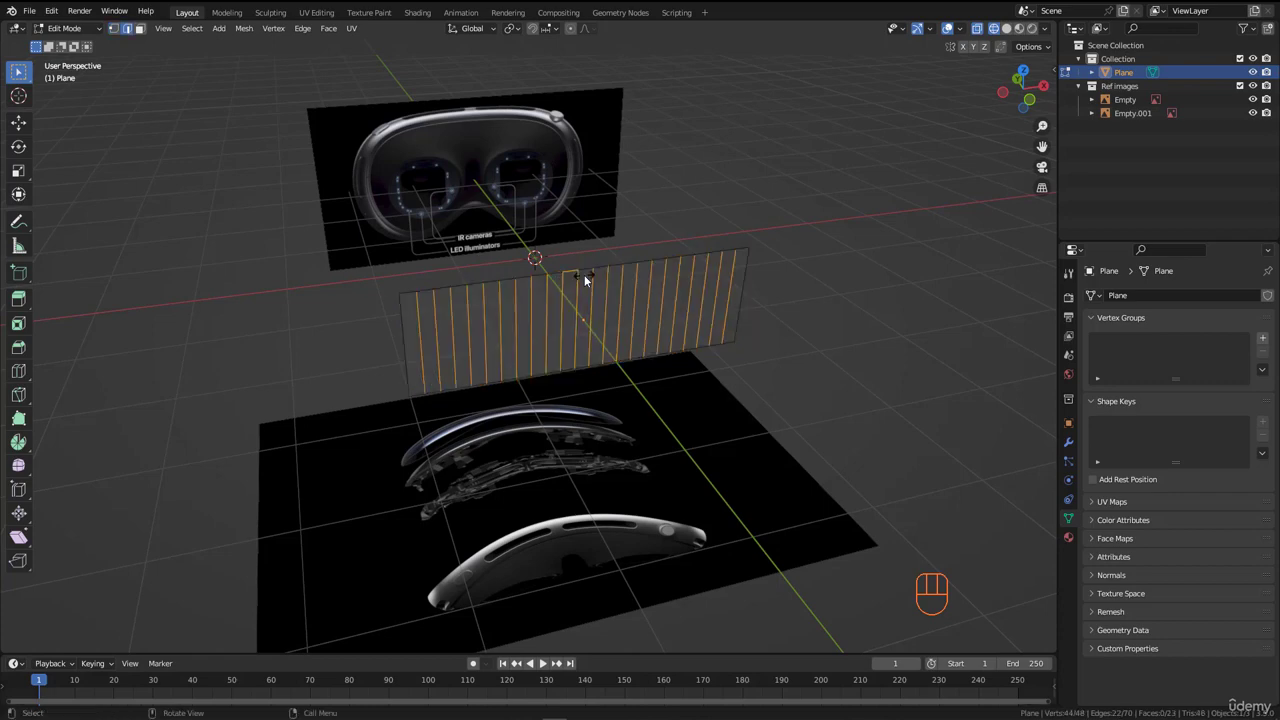
pyautogui.rightClick(584, 276)
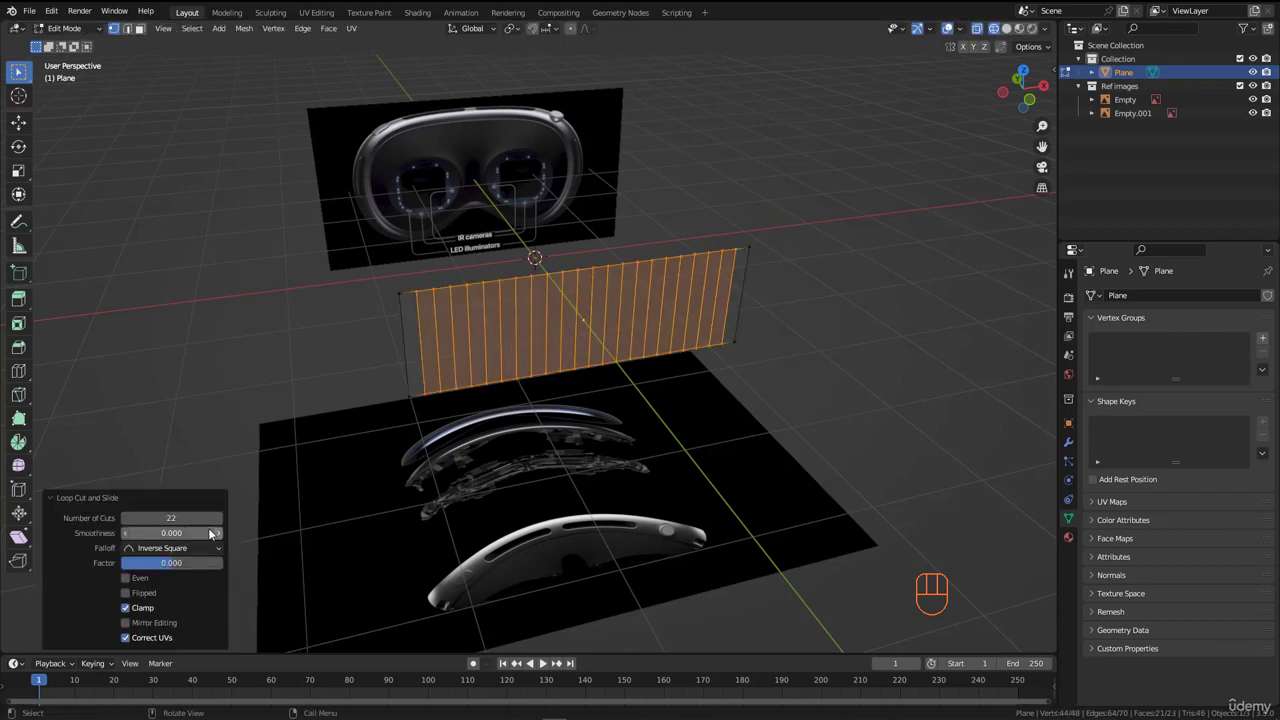
pyautogui.moveTo(152, 520); pyautogui.dragTo(132, 520)
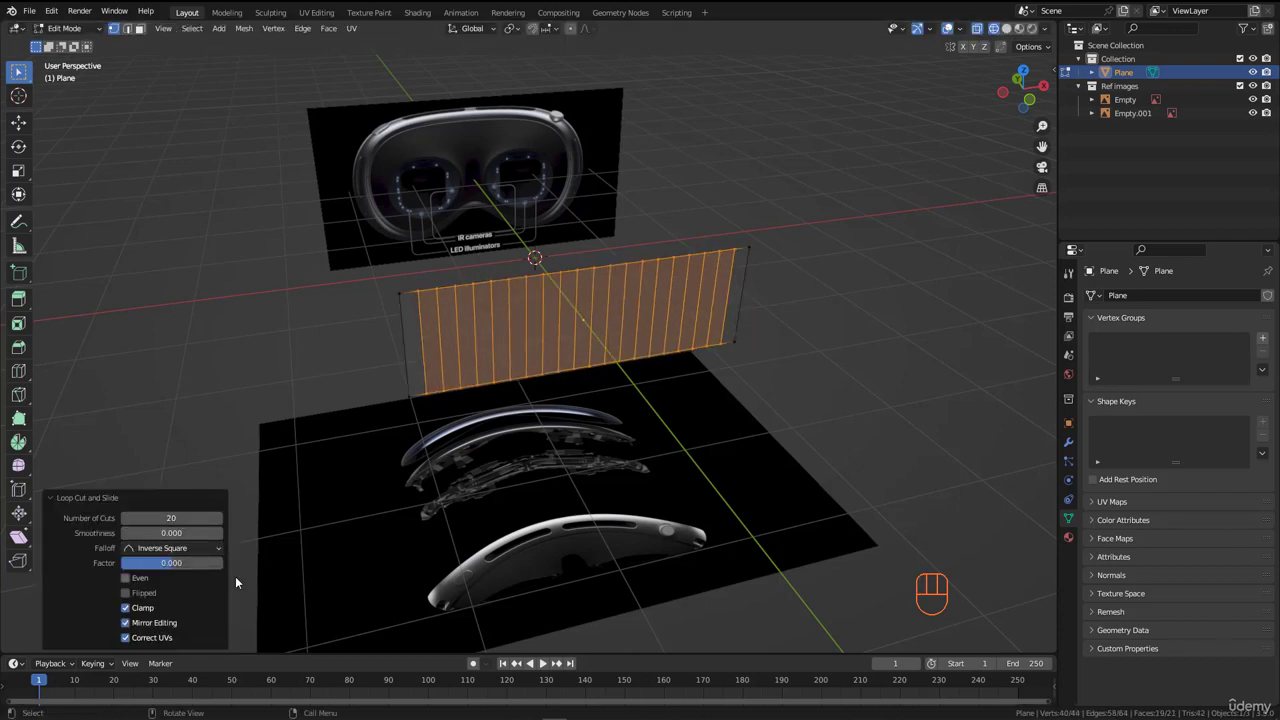
pyautogui.moveTo(643, 336); pyautogui.dragTo(677, 331, button='middle')
pyautogui.click(831, 328)
# Step: Return to Object Mode and add a Simple Deform modifier to the plane, set to Bend around the Z axis
pyautogui.moveTo(831, 328); pyautogui.dragTo(598, 286, button='middle')
pyautogui.press('Tab')
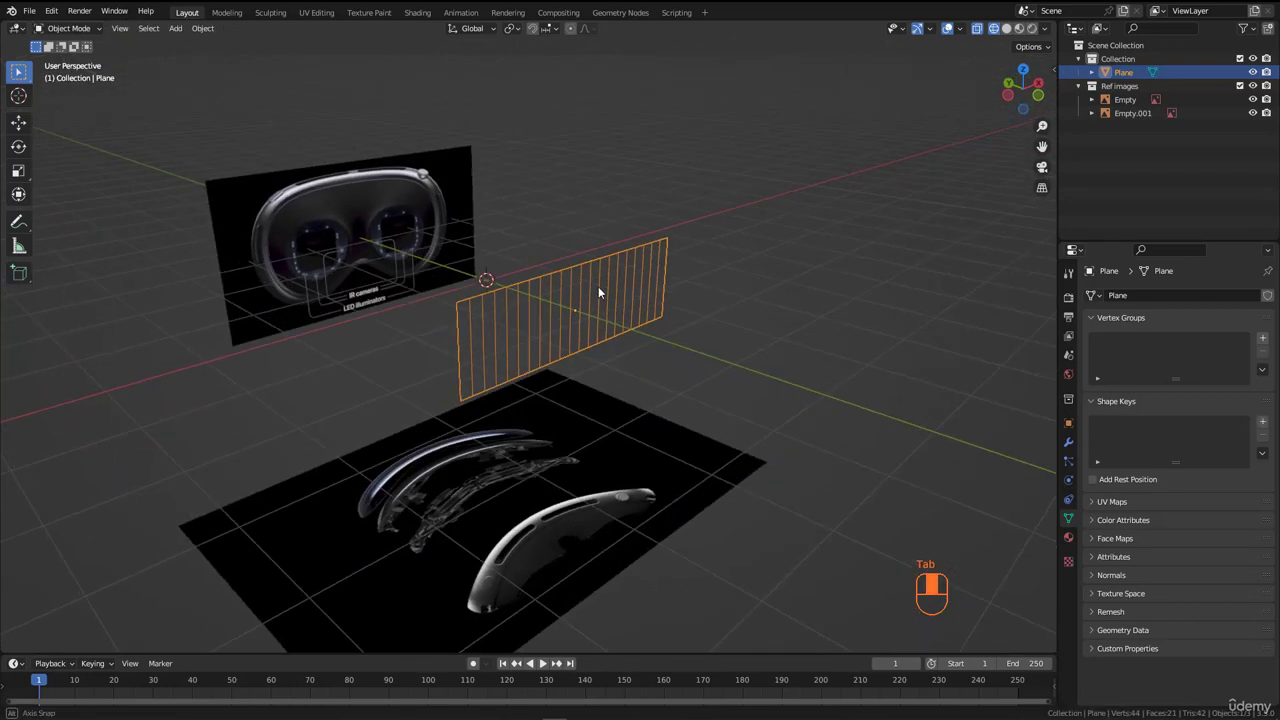
pyautogui.click(1069, 444)
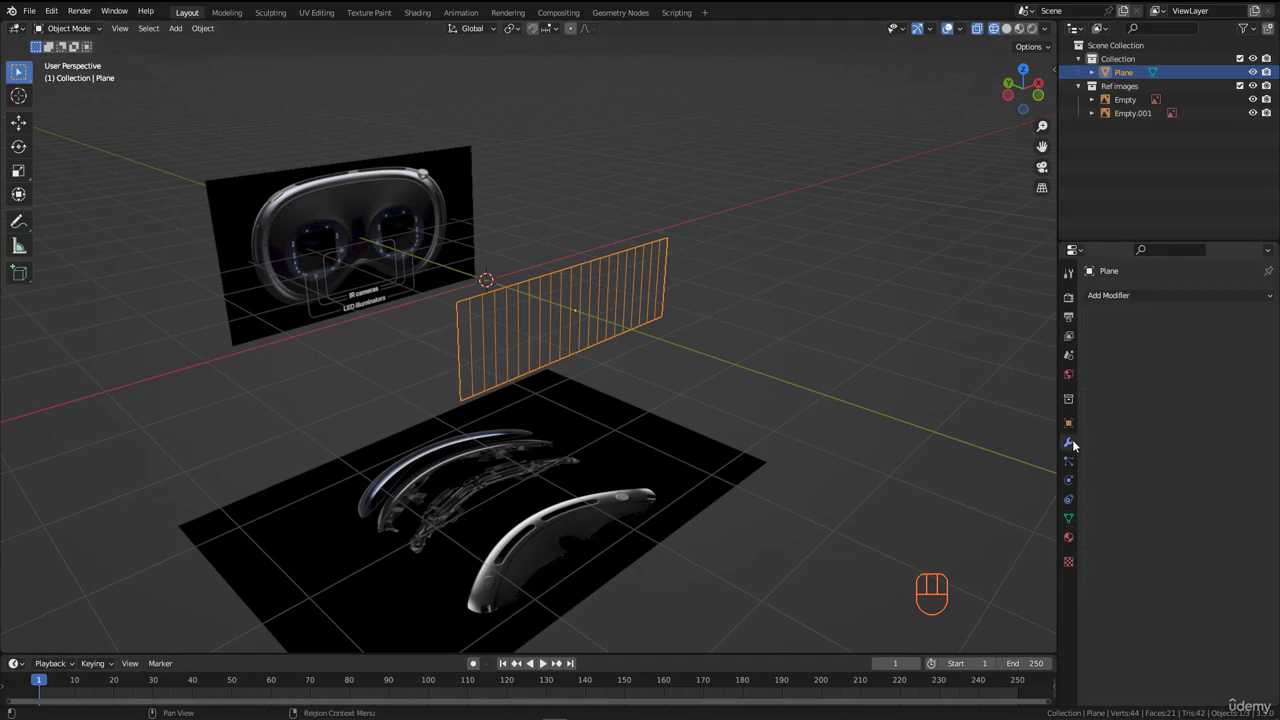
pyautogui.click(1120, 296)
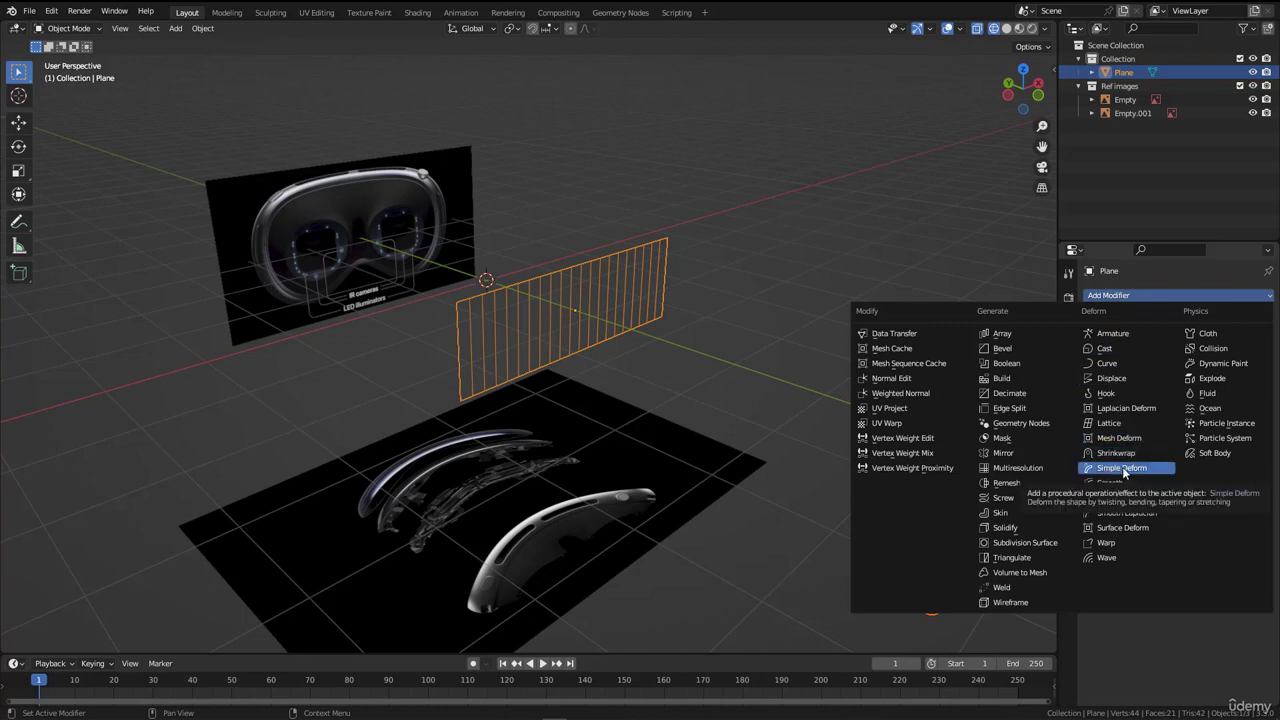
pyautogui.click(1124, 470)
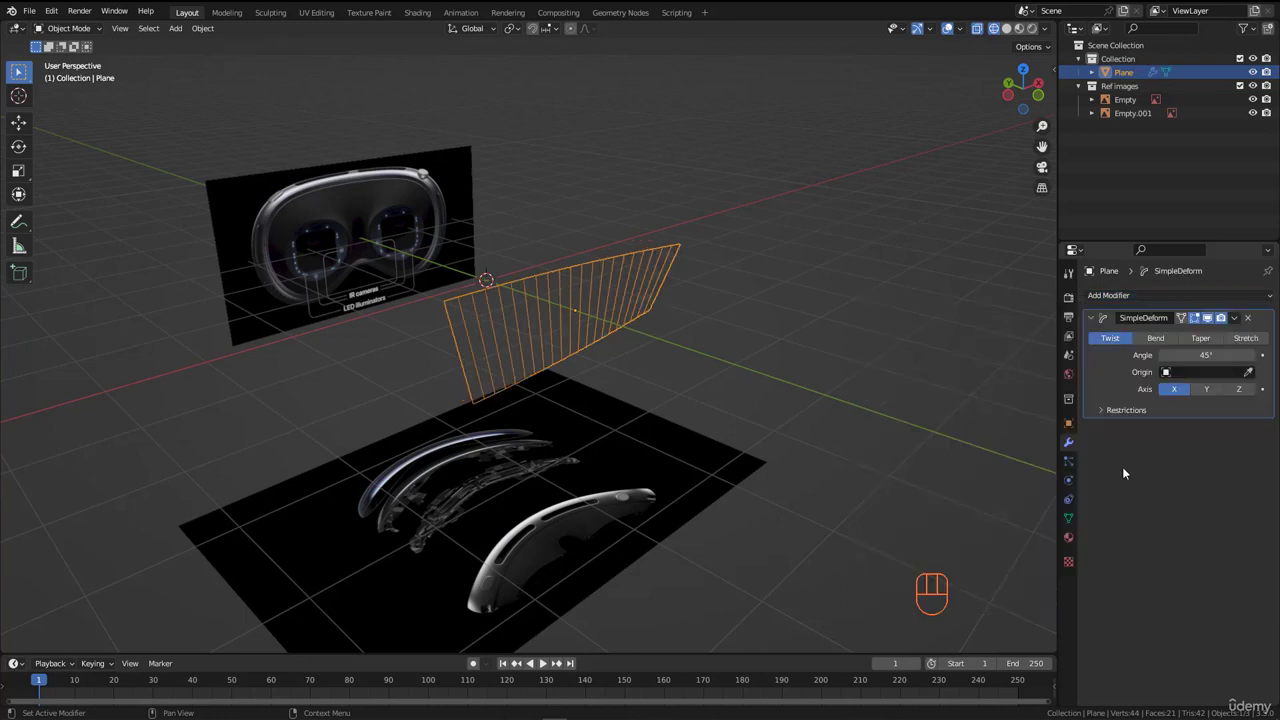
pyautogui.click(1155, 339)
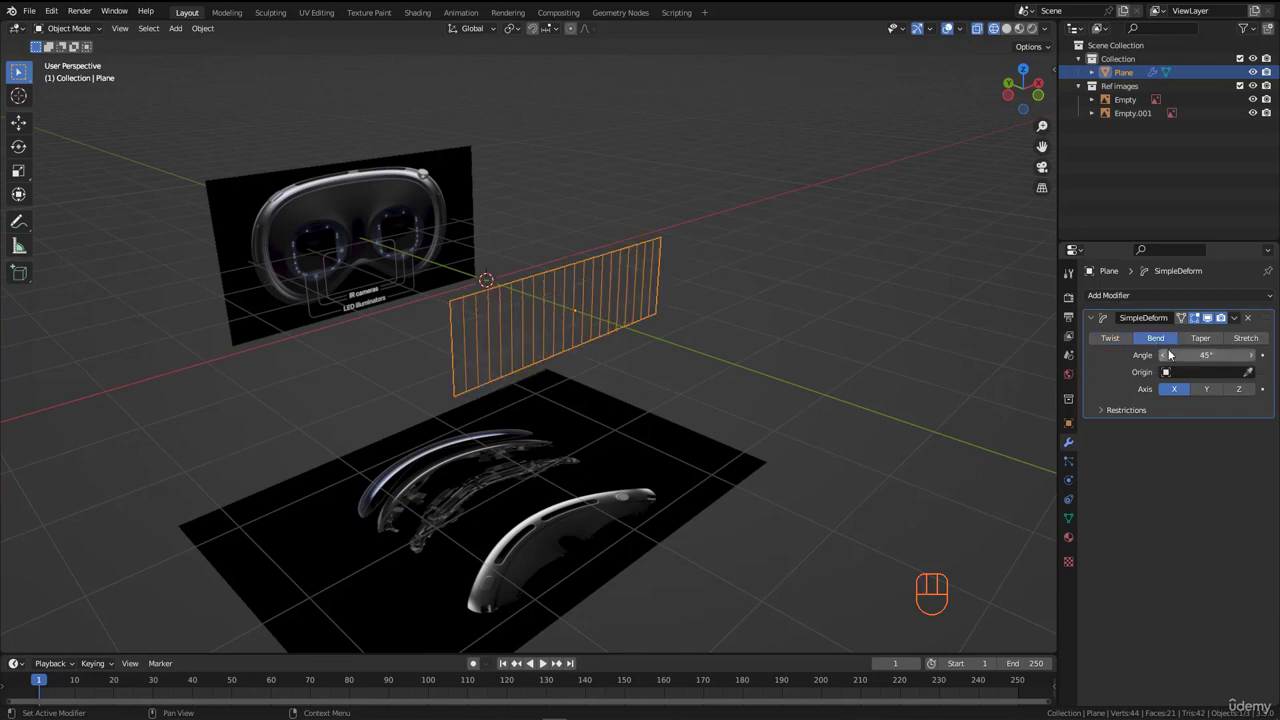
pyautogui.click(1240, 389)
# Step: Try a bend angle of about -68.9° and compare the curve with the headset in top view
pyautogui.moveTo(562, 318); pyautogui.dragTo(640, 340, button='middle')
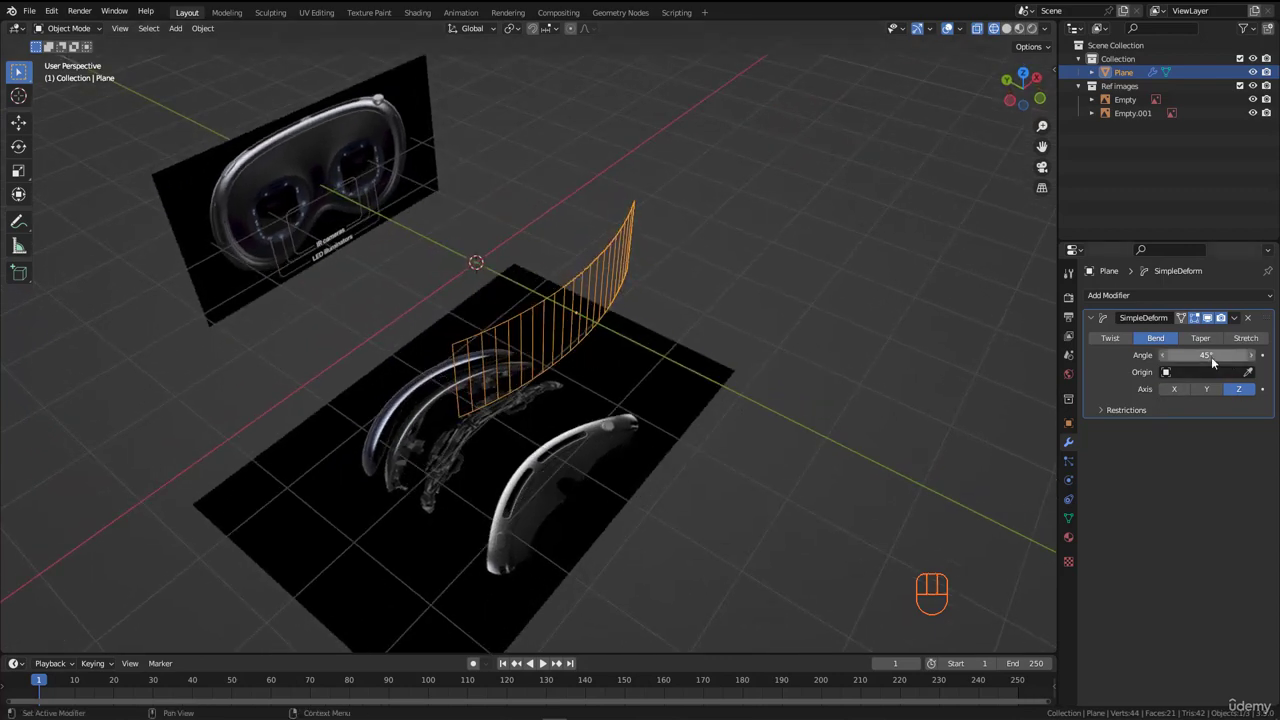
pyautogui.moveTo(1213, 362); pyautogui.dragTo(606, 331)
pyautogui.press('KP_7')
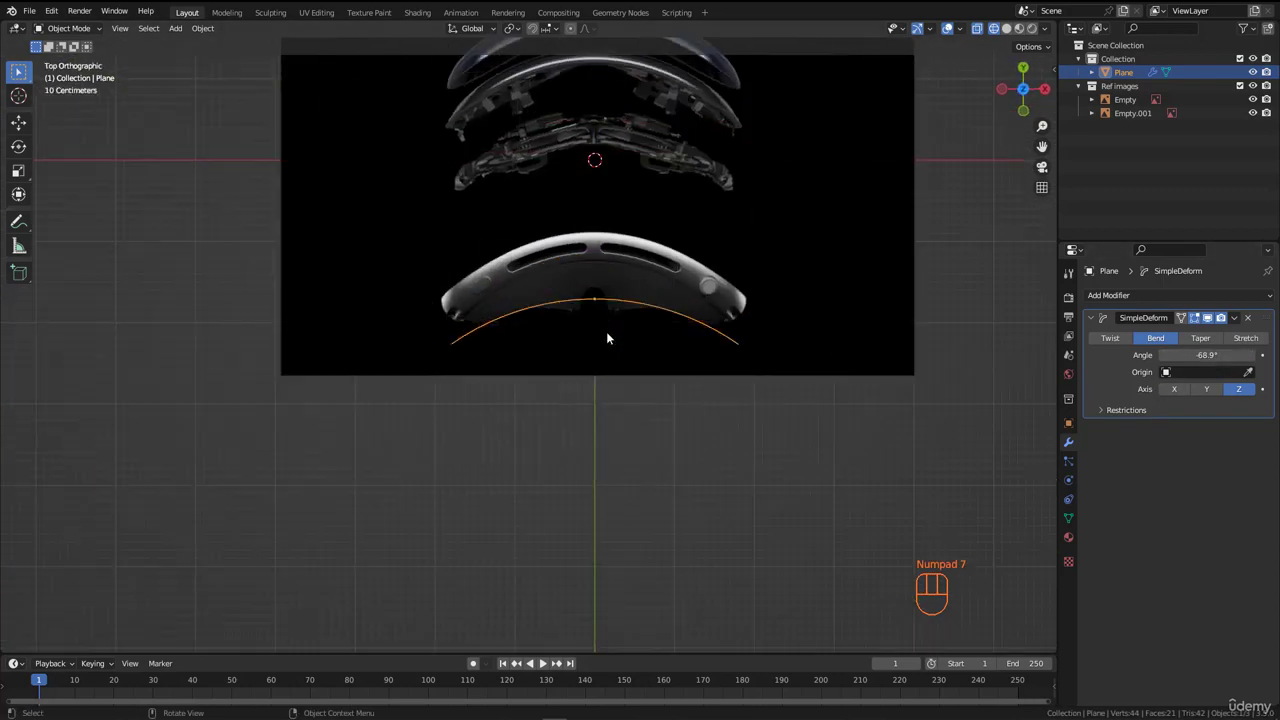
pyautogui.scroll(3, 619, 221)
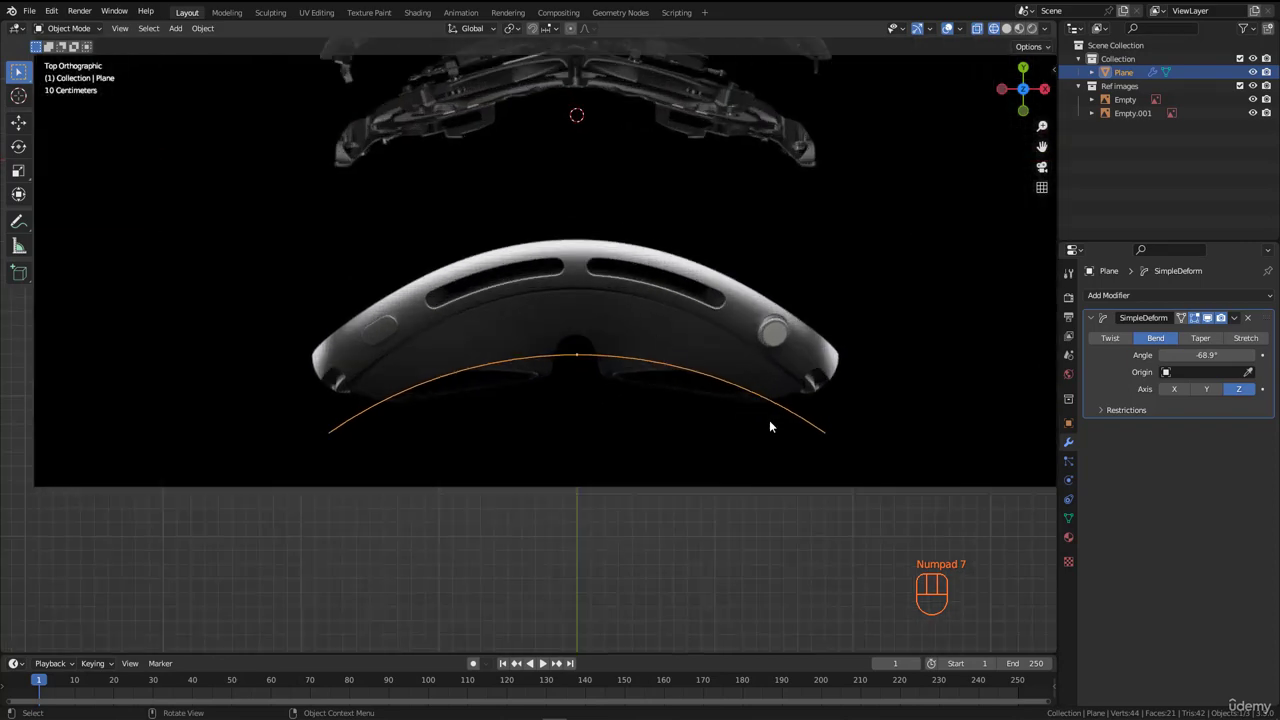
# Step: Reset the bend angle to 0° and move the plane about 0.81 m along Y to the headset's foremost point
pyautogui.click(1221, 358)
pyautogui.write('0')
pyautogui.press('Return')
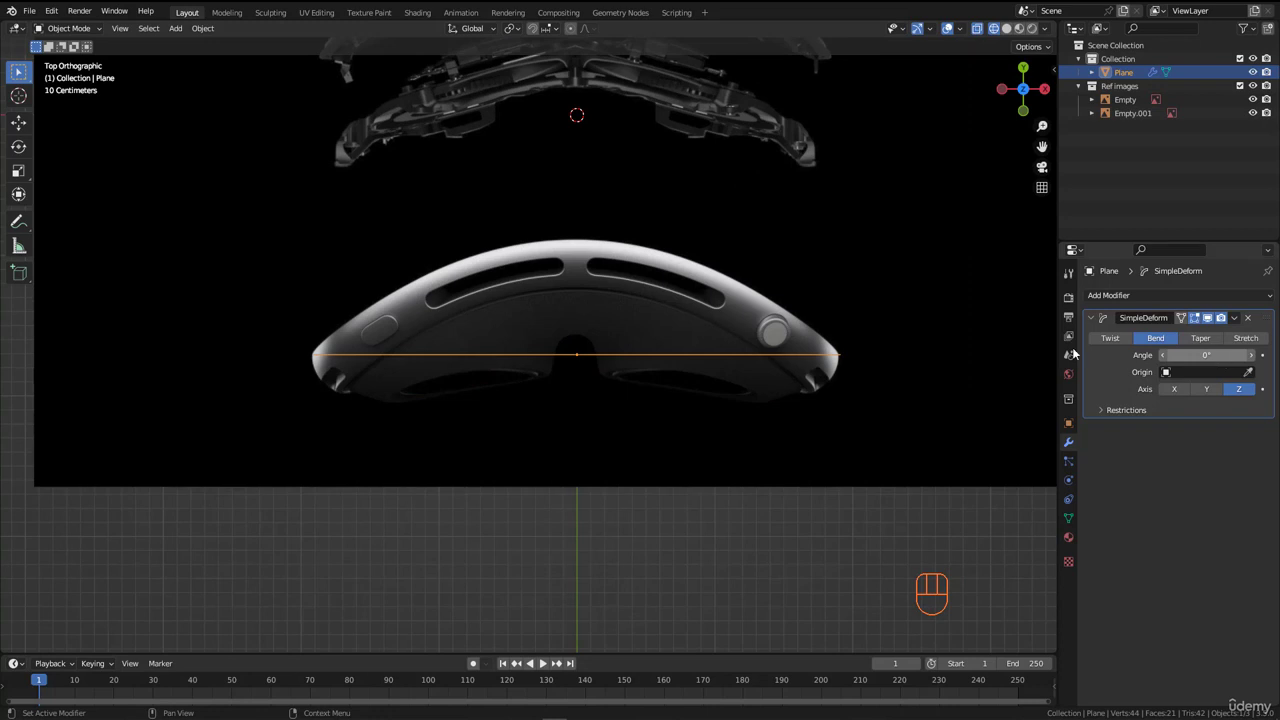
pyautogui.scroll(2, 307, 362)
pyautogui.scroll(-2, 325, 362)
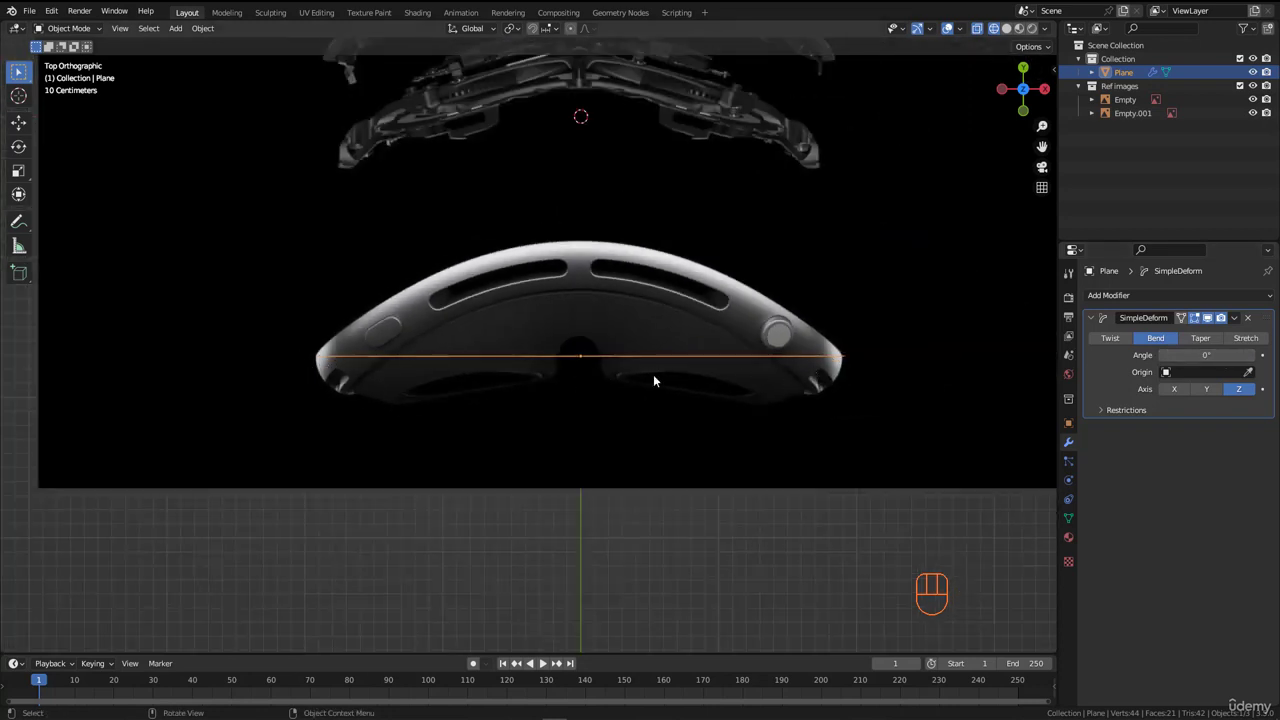
pyautogui.scroll(-2, 570, 323)
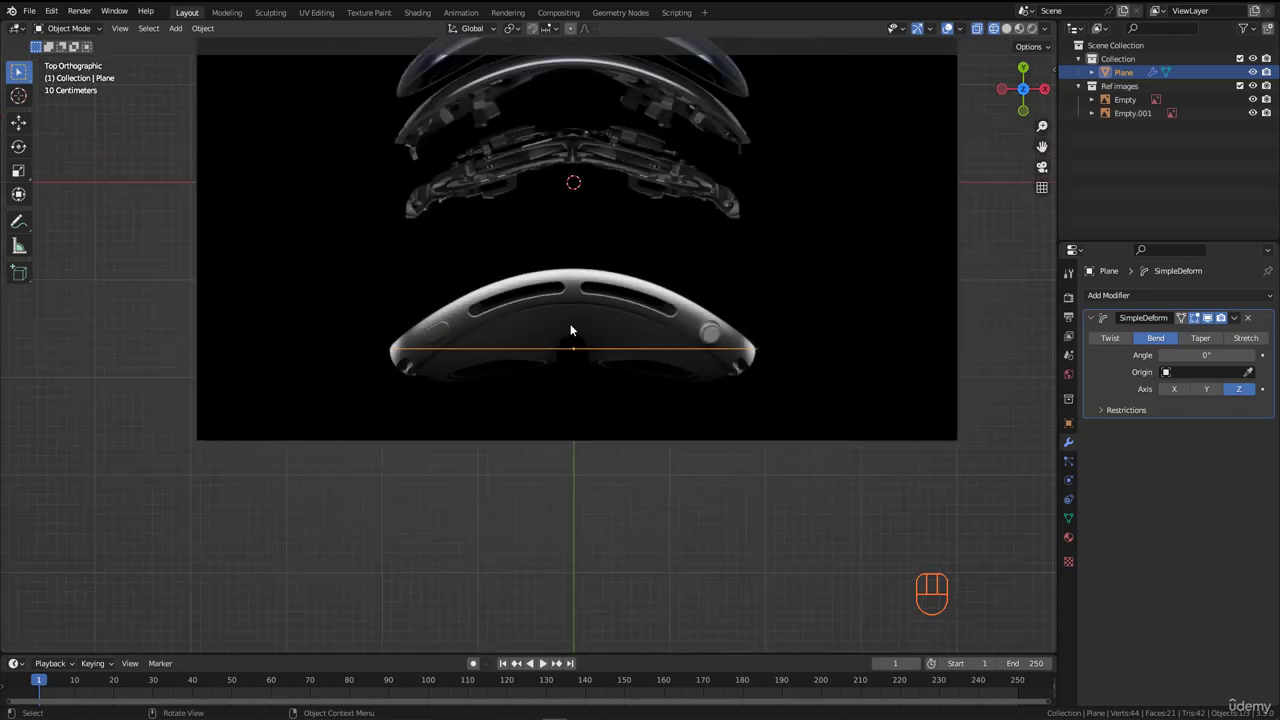
pyautogui.scroll(2, 573, 328)
pyautogui.press('g')
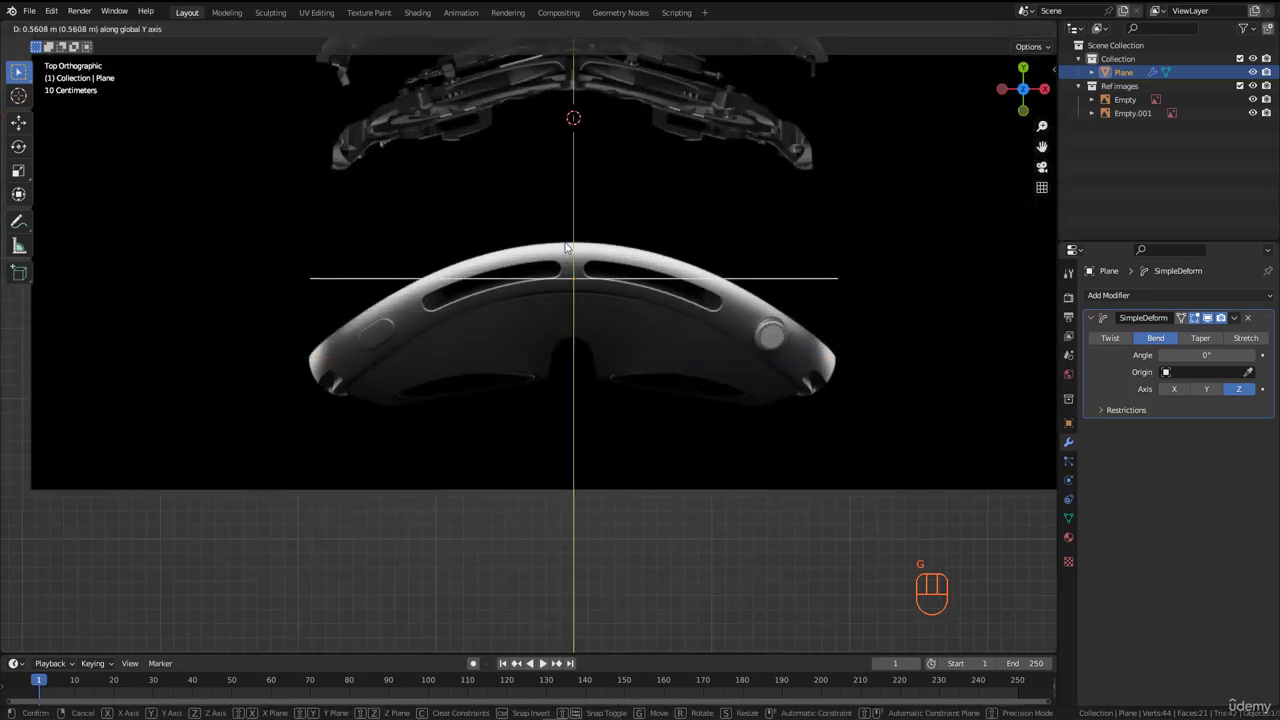
pyautogui.click(563, 215)
pyautogui.scroll(2, 820, 210)
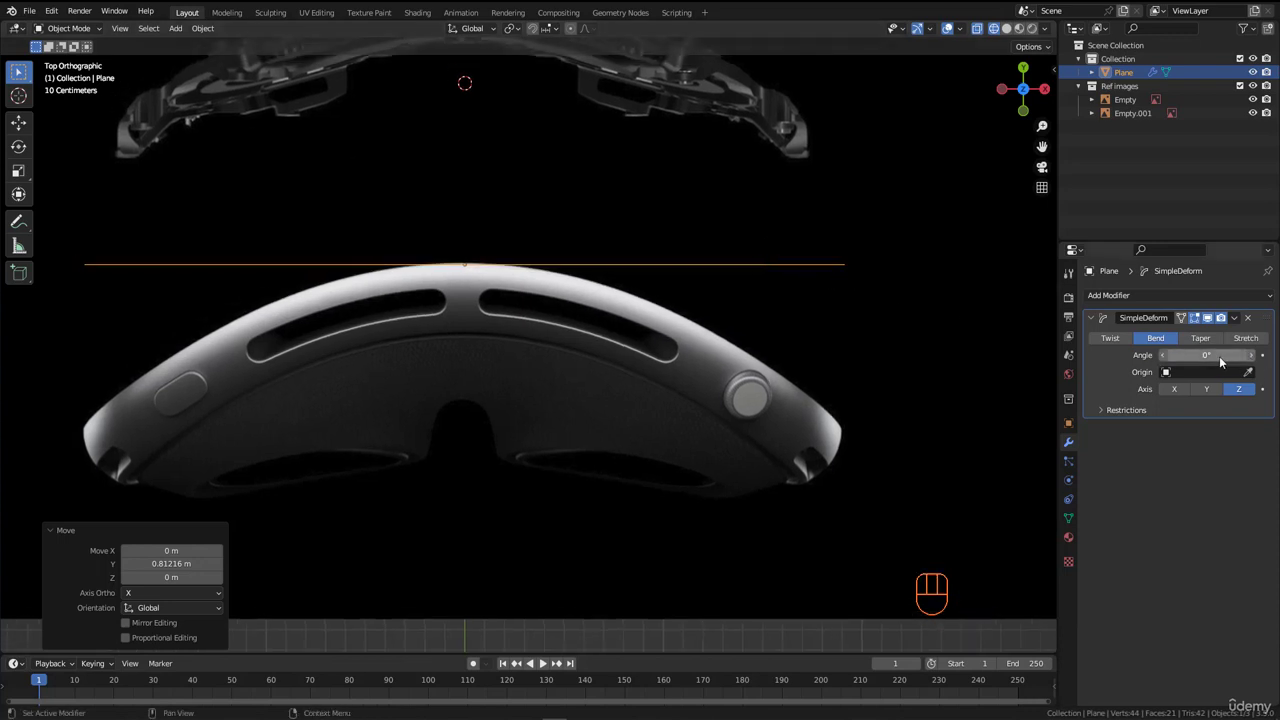
# Step: Set the bend angle to about -82.2° so the plane follows the headset's front curve
pyautogui.moveTo(1205, 362); pyautogui.dragTo(757, 360)
pyautogui.moveTo(691, 356); pyautogui.dragTo(662, 368)
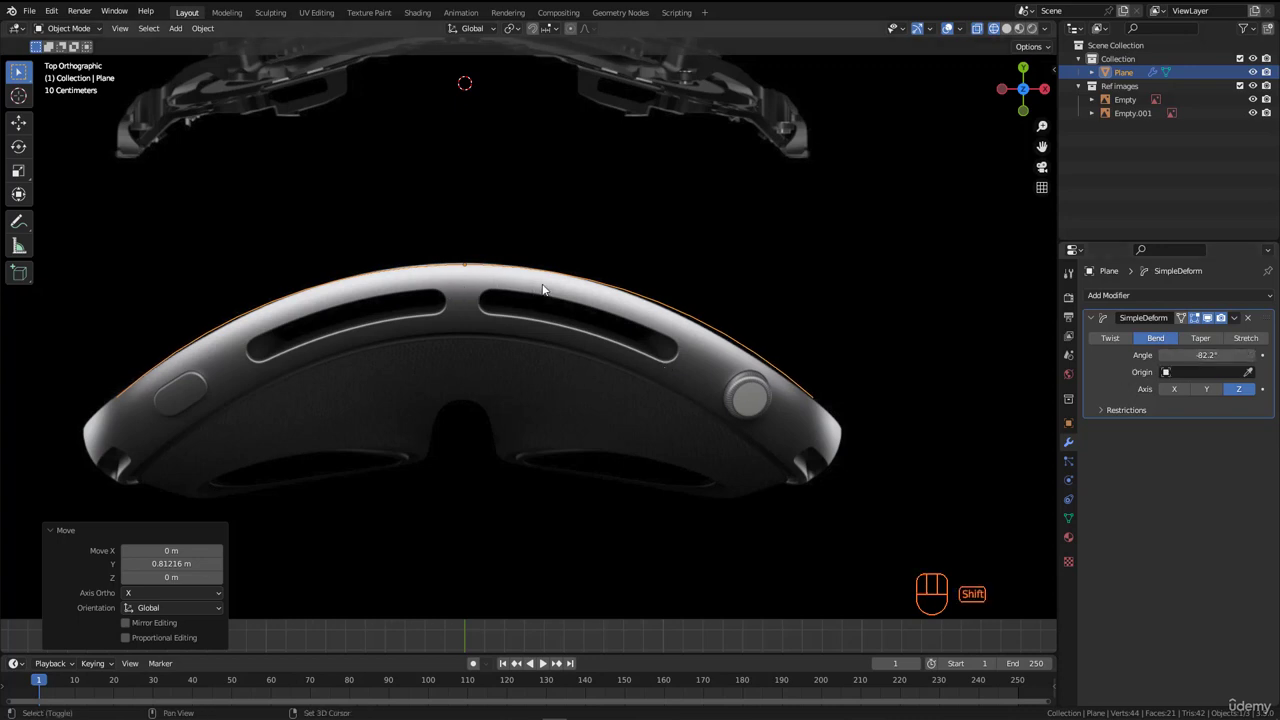
# Step: Try to widen the whole plane by scaling all of its vertices about 1.04 along X in Edit Mode
pyautogui.keyDown('shift'); pyautogui.moveTo(578, 290); pyautogui.dragTo(604, 297, button='middle'); pyautogui.keyUp('shift')
pyautogui.press('Tab')
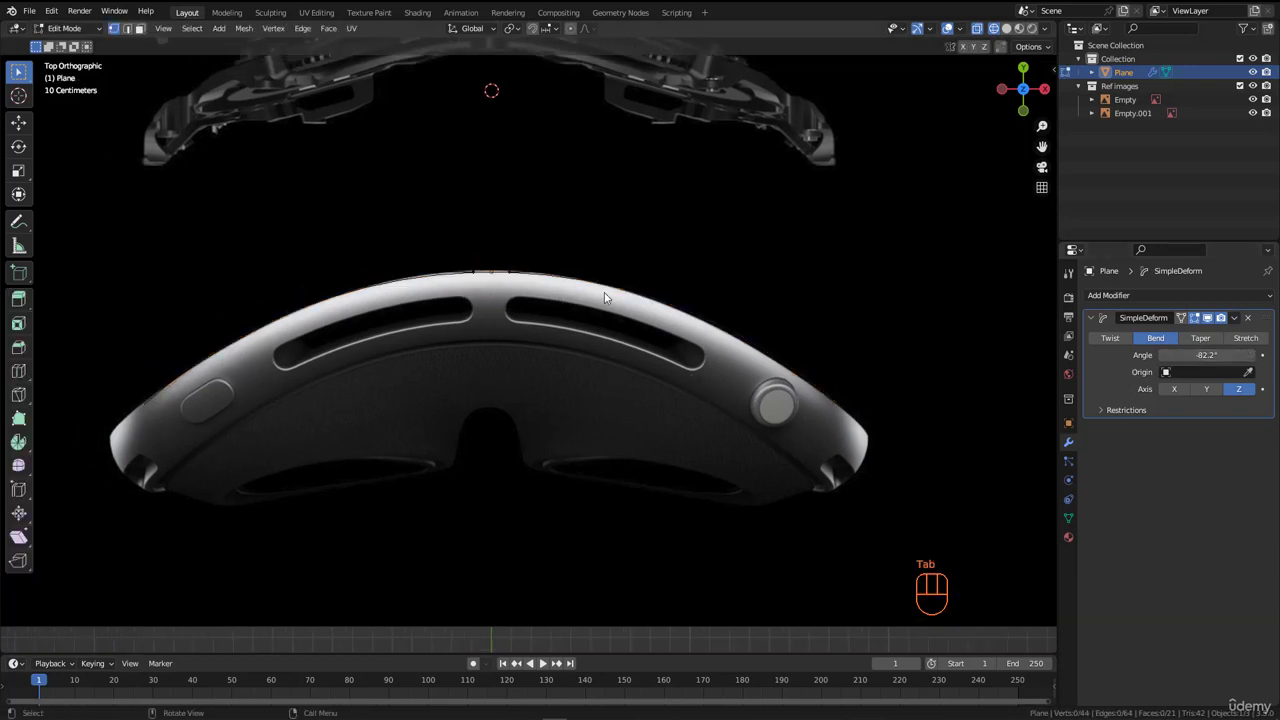
pyautogui.press('a')
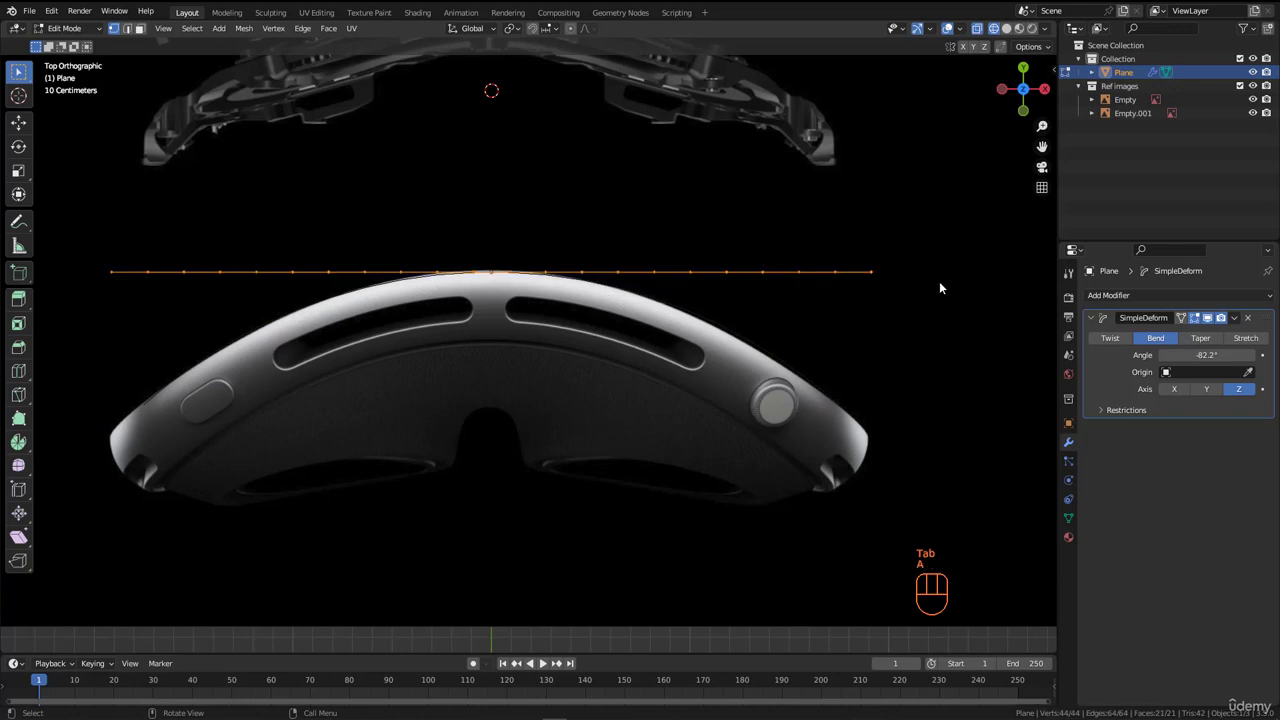
pyautogui.press('s')
pyautogui.press('x')
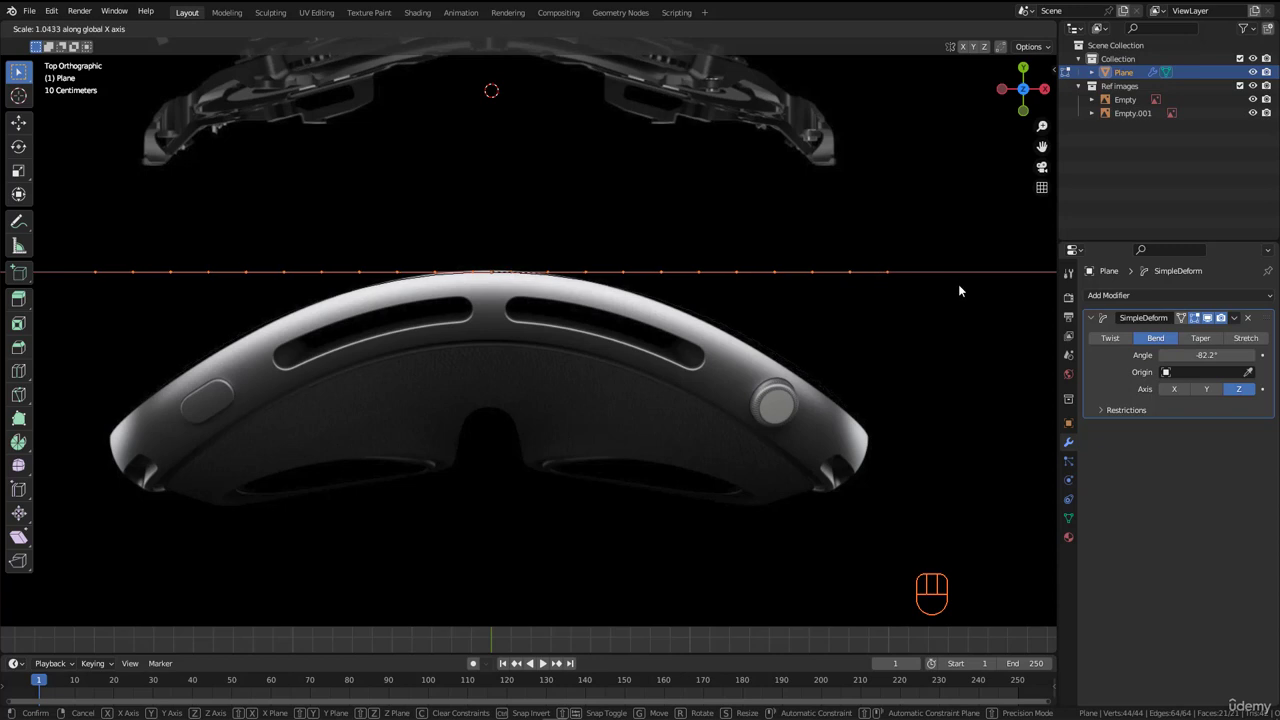
pyautogui.click(958, 284)
# Step: Examine the headset's outer end beside the dial in top view and compare its curvature with the plane's ends
pyautogui.scroll(8, 840, 400)
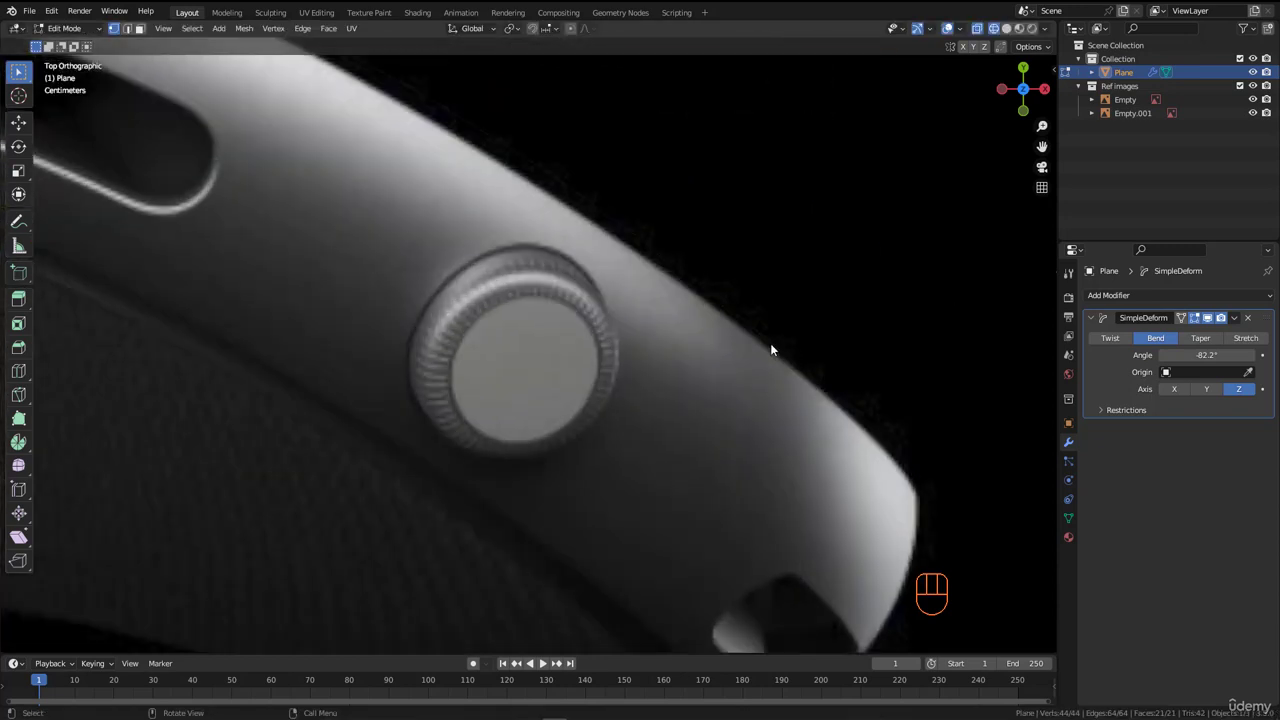
pyautogui.scroll(-3, 802, 380)
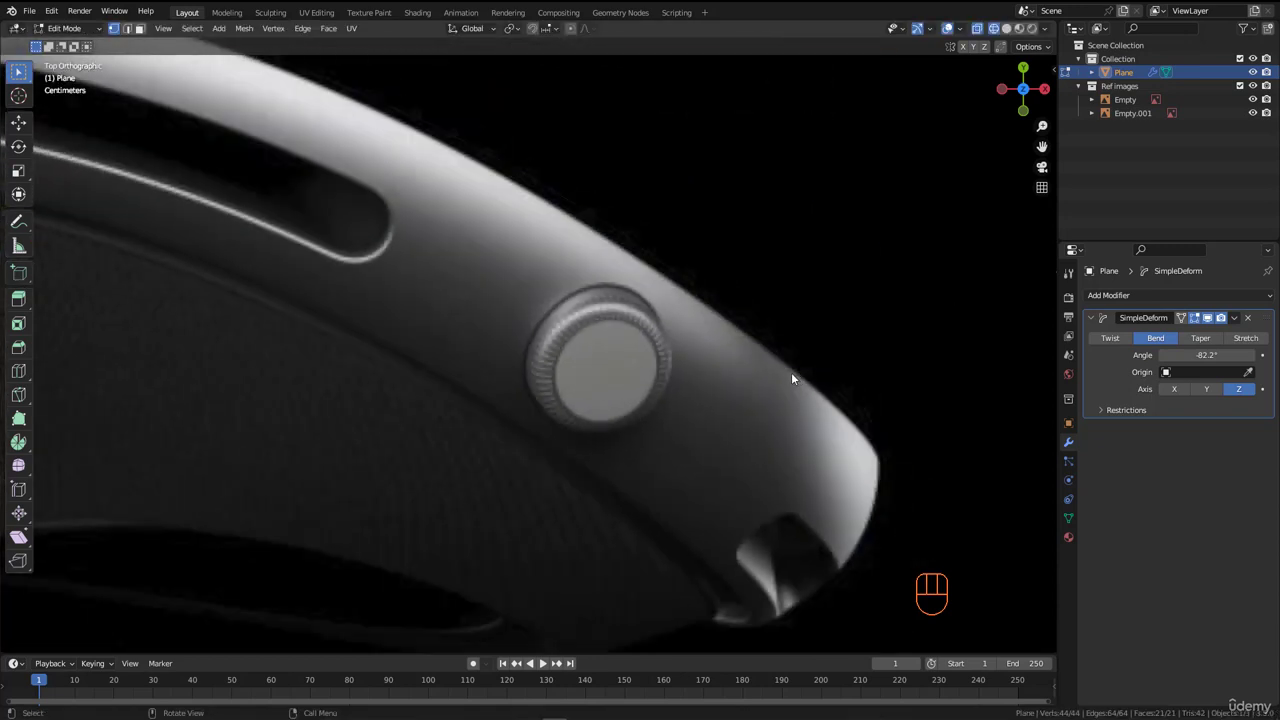
pyautogui.scroll(2, 795, 375)
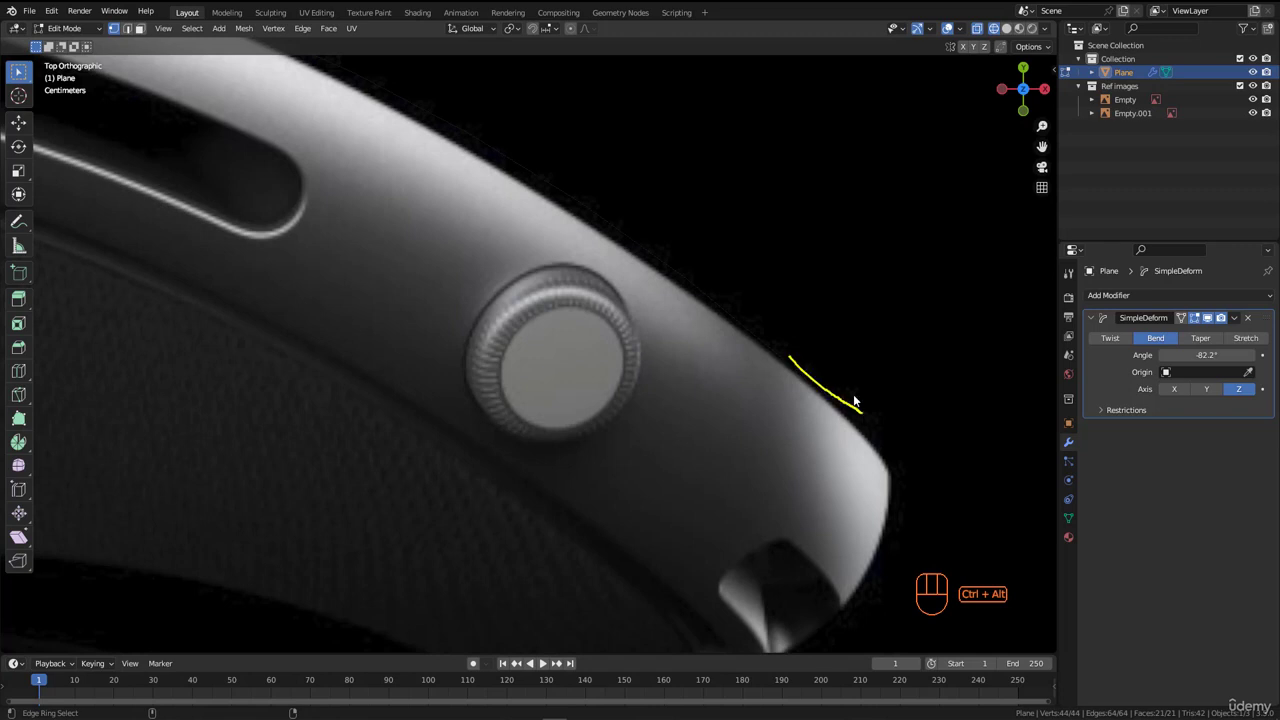
pyautogui.scroll(-4, 745, 395)
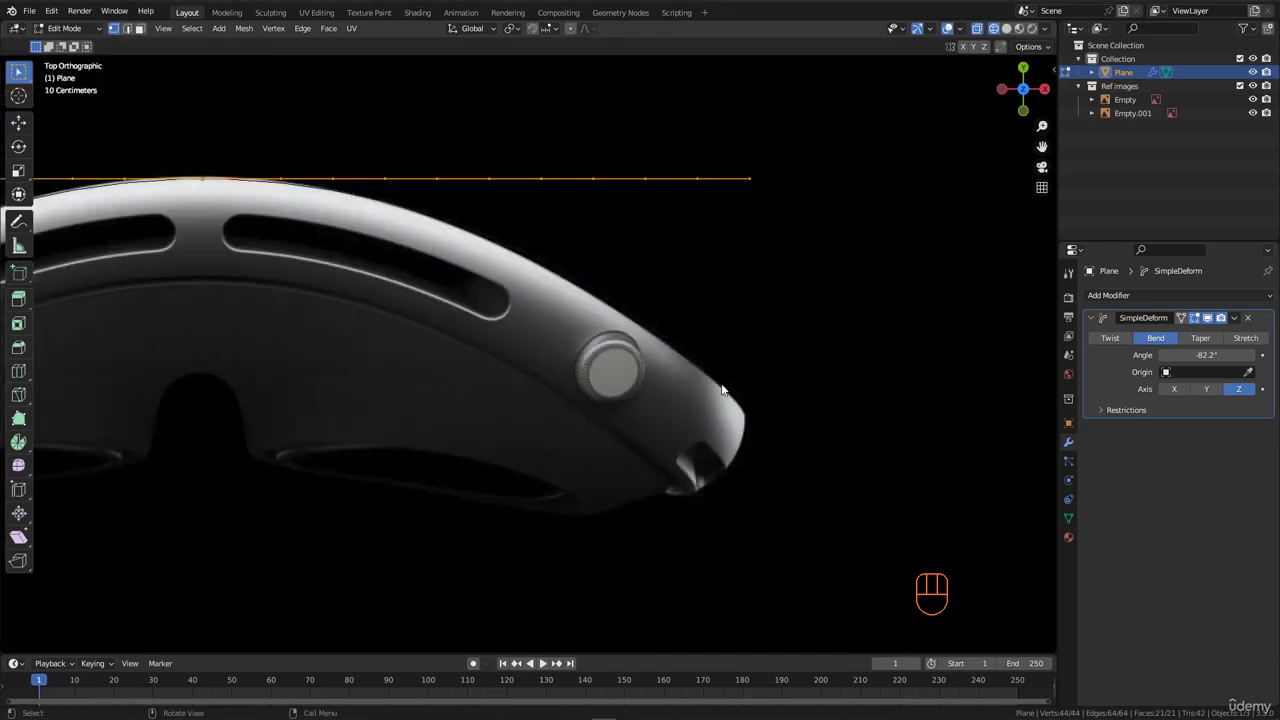
pyautogui.moveTo(829, 203); pyautogui.dragTo(838, 202)
pyautogui.scroll(-4, 757, 290)
pyautogui.scroll(-1, 742, 276)
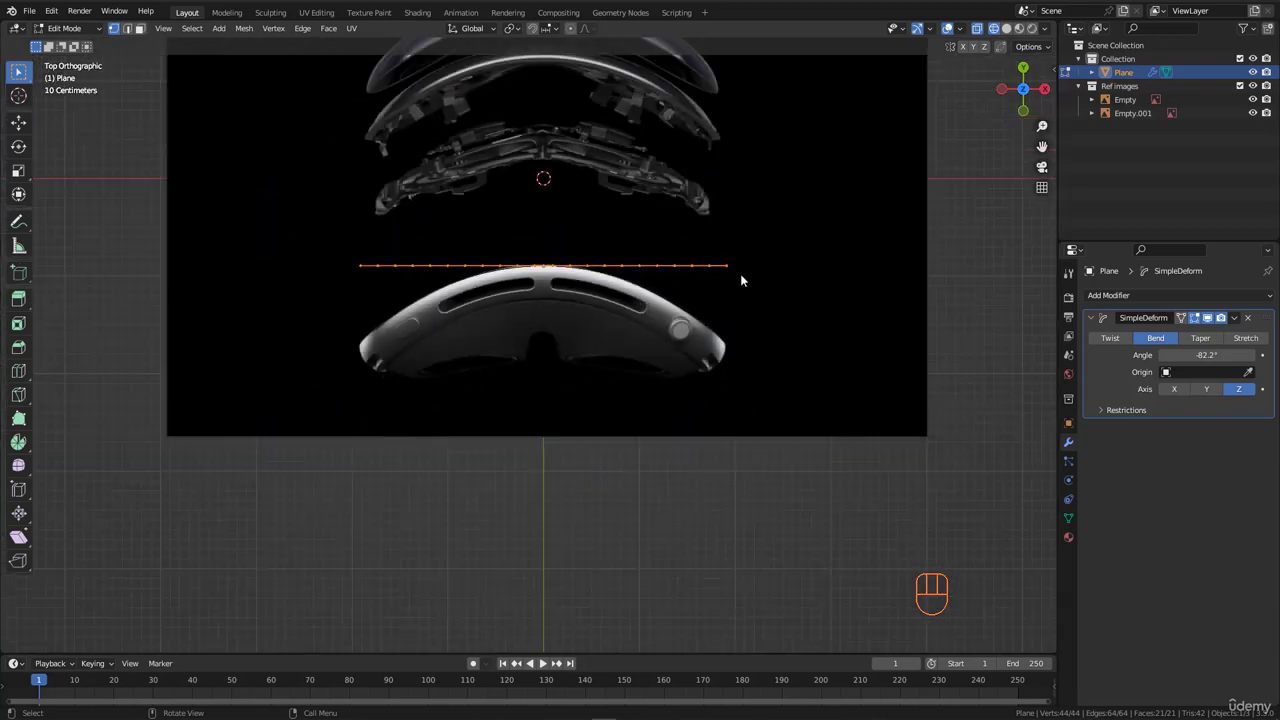
pyautogui.scroll(2, 745, 280)
pyautogui.scroll(-1, 745, 300)
# Step: Try scaling the whole plane by about 1.5 along X in perspective to see how the bend reacts
pyautogui.moveTo(745, 300); pyautogui.dragTo(583, 233, button='middle')
pyautogui.scroll(-4, 744, 230)
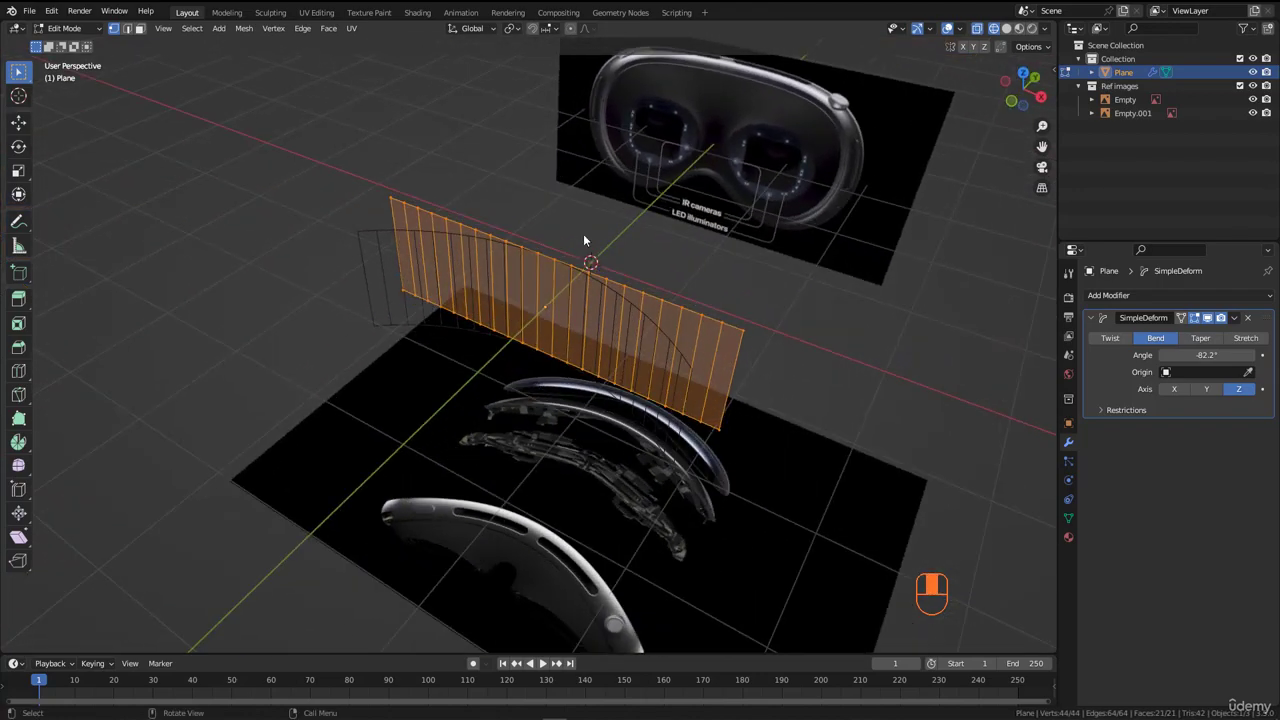
pyautogui.press('s')
pyautogui.press('x')
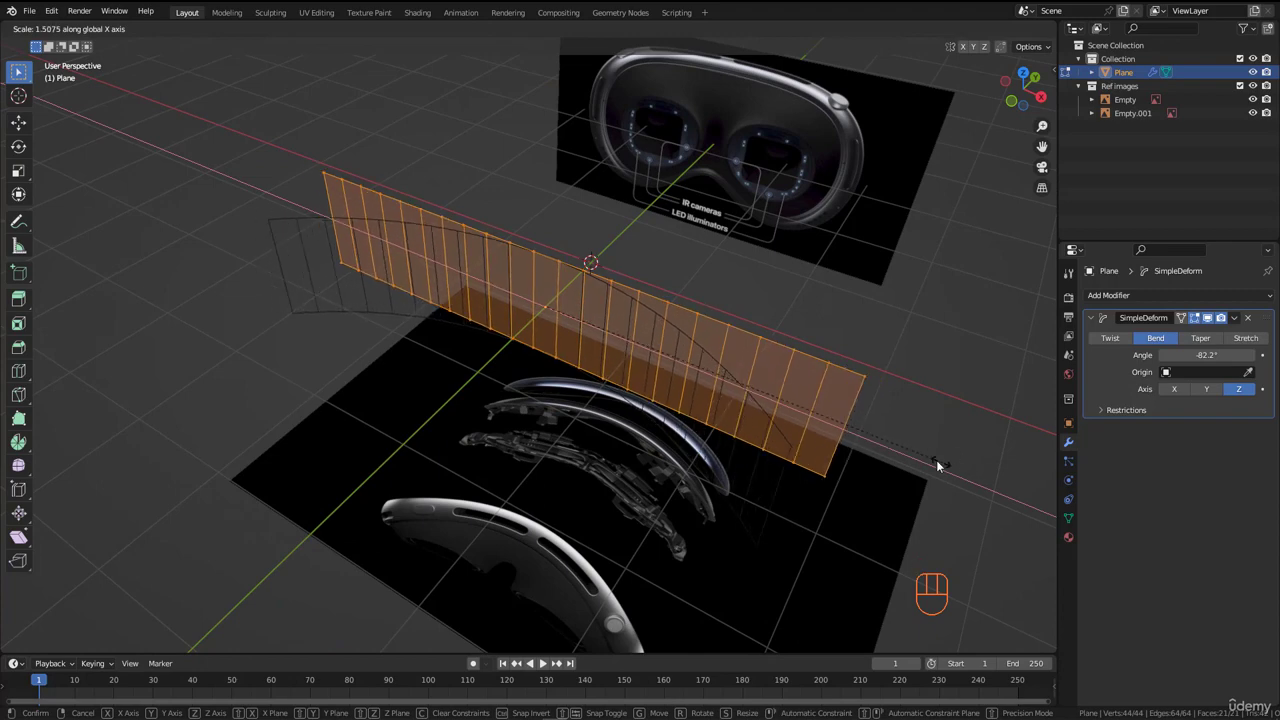
pyautogui.click(920, 455)
# Step: Try to extrude only the plane's end edge on the positive X side outward by about 0.35 m
pyautogui.moveTo(920, 455); pyautogui.dragTo(784, 370, button='middle')
pyautogui.click(746, 398)
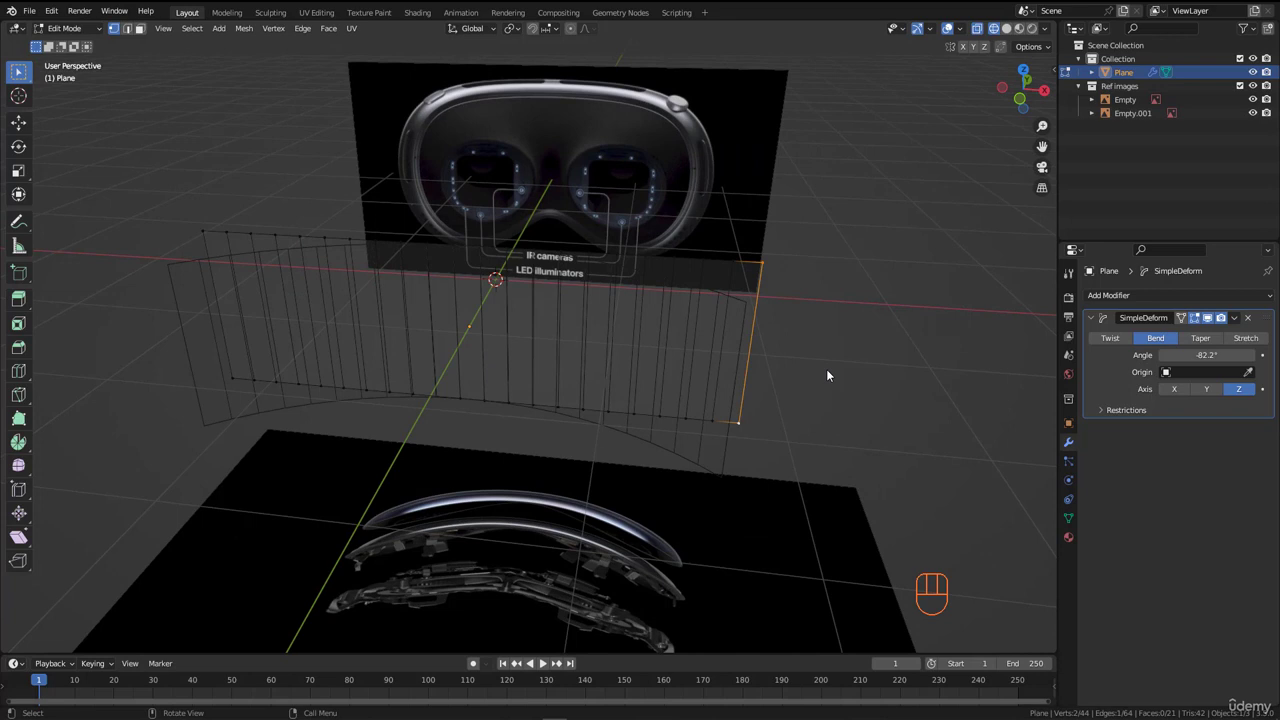
pyautogui.press('e')
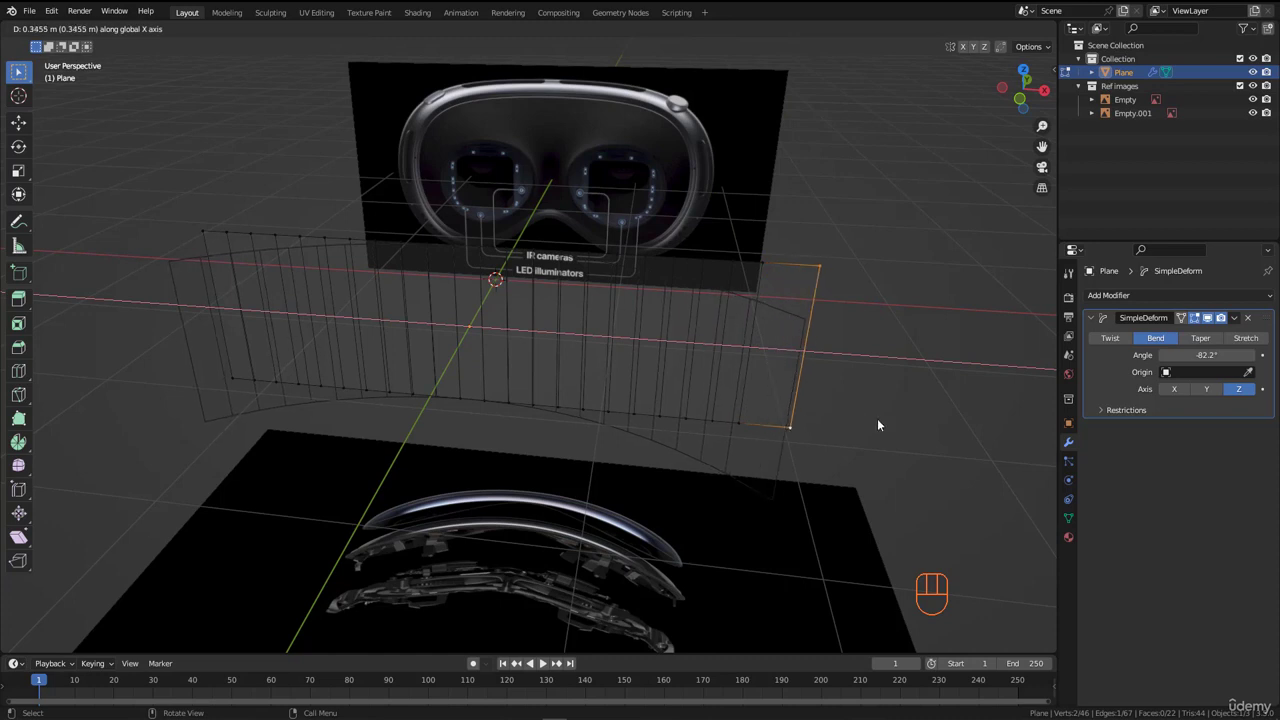
pyautogui.rightClick(857, 428)
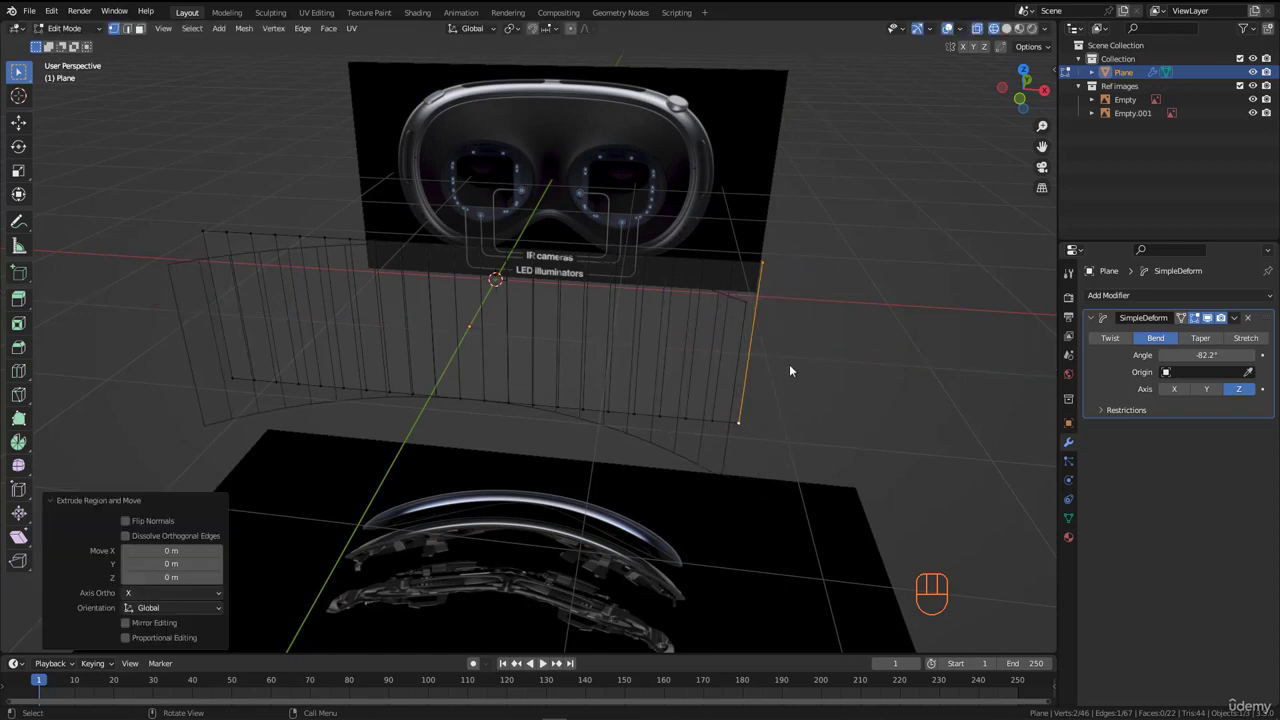
pyautogui.scroll(-1, 790, 366)
pyautogui.hotkey('ctrl', 'z')
# Step: Select both vertical end edges of the plane and return to Object Mode
pyautogui.moveTo(784, 344); pyautogui.dragTo(774, 368, button='middle')
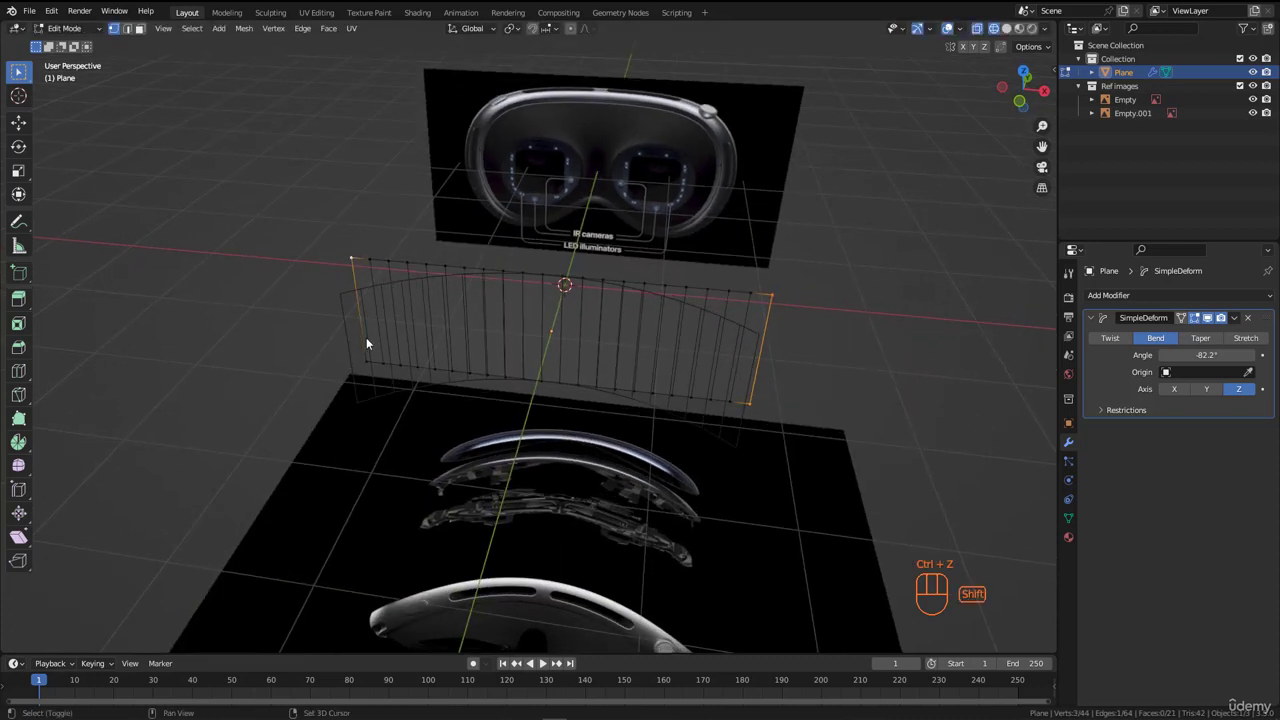
pyautogui.moveTo(377, 359); pyautogui.dragTo(538, 369, button='middle')
pyautogui.press('Tab')
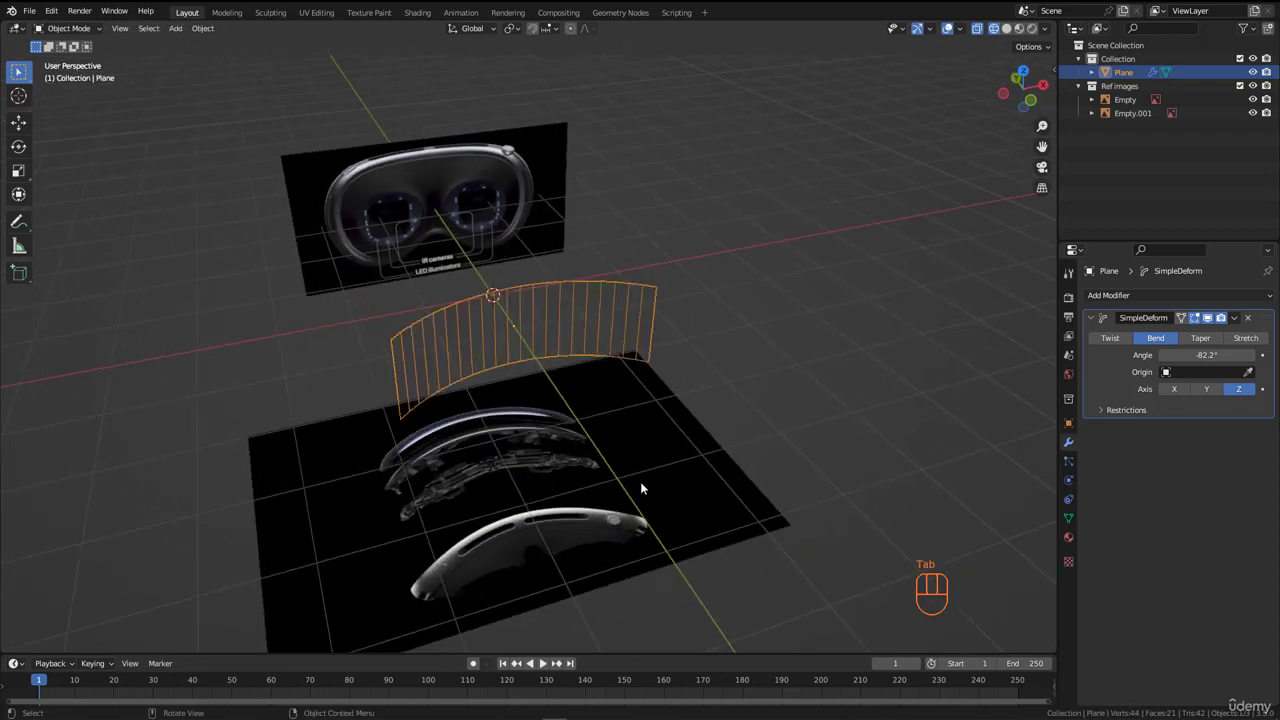
# Step: Lower the opacity of the top-view reference image to 0.276
pyautogui.click(641, 488)
pyautogui.moveTo(541, 462); pyautogui.dragTo(620, 420, button='middle')
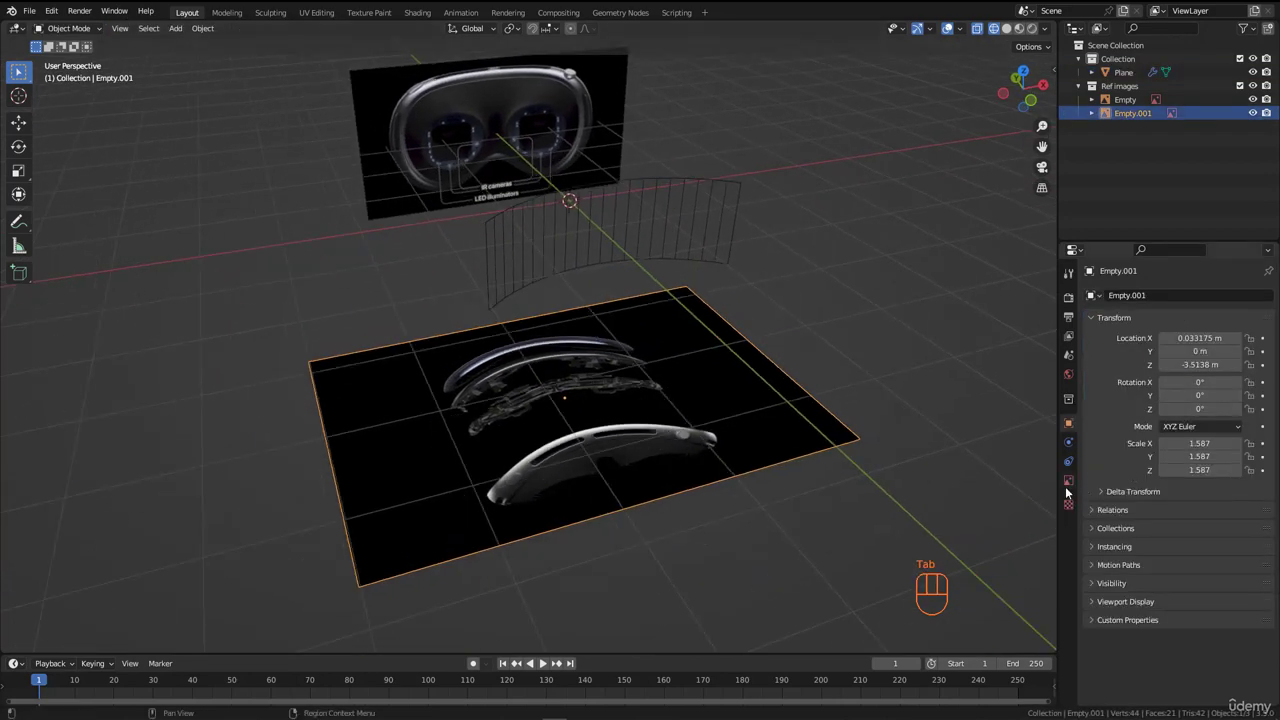
pyautogui.click(1068, 481)
pyautogui.click(1161, 455)
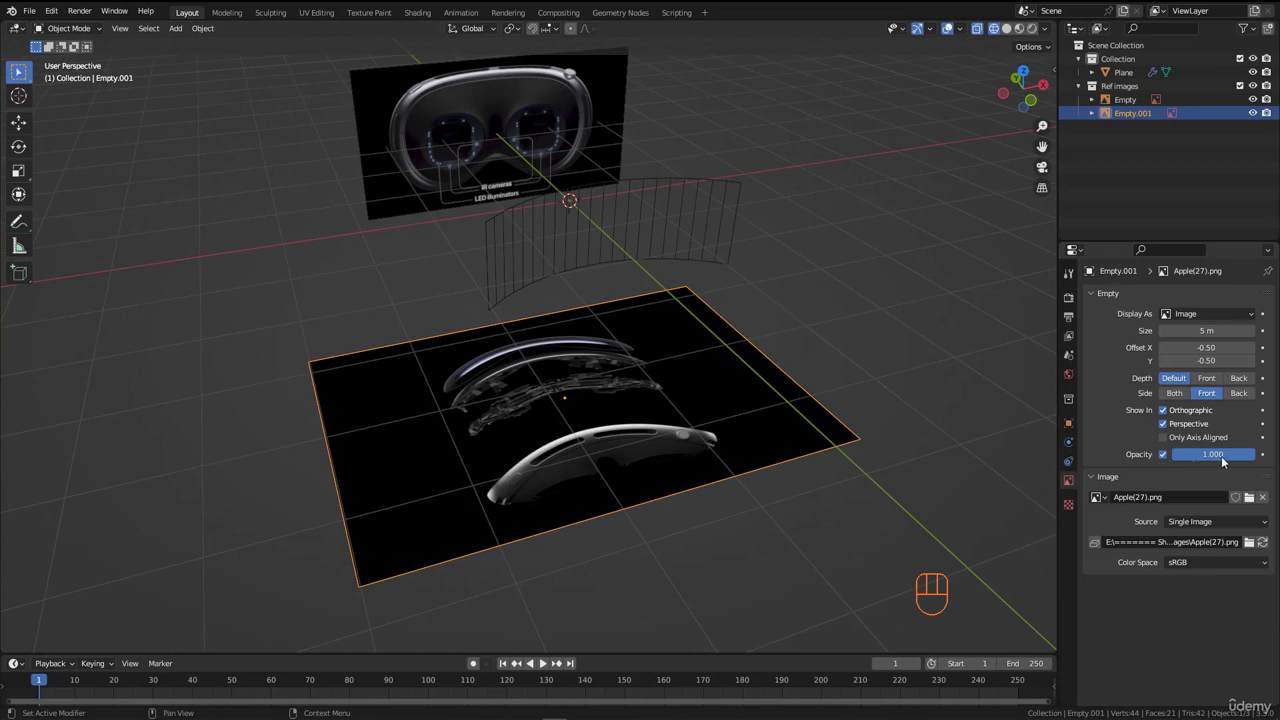
pyautogui.moveTo(1221, 456); pyautogui.dragTo(515, 281)
pyautogui.moveTo(1126, 446); pyautogui.dragTo(1273, 411, button='middle')
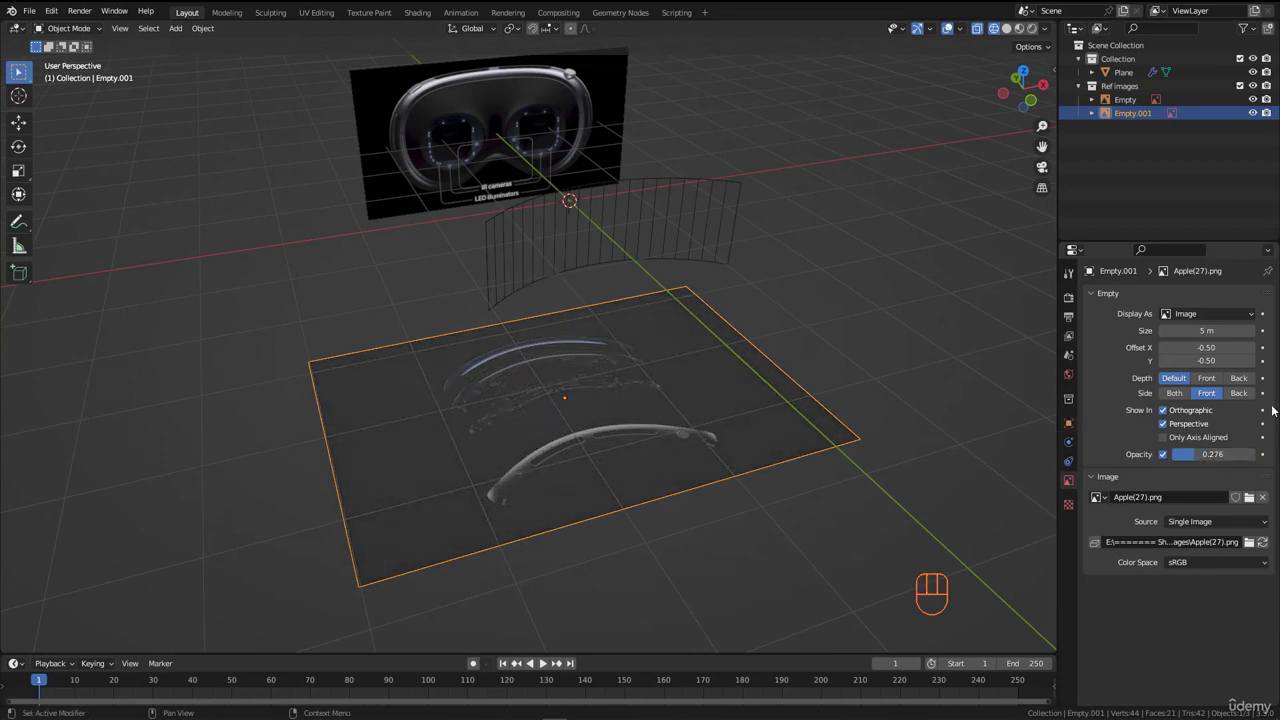
# Step: Select the bent plane, return to Edit Mode and switch to the top view
pyautogui.moveTo(628, 370); pyautogui.dragTo(633, 371, button='middle')
pyautogui.click(713, 232)
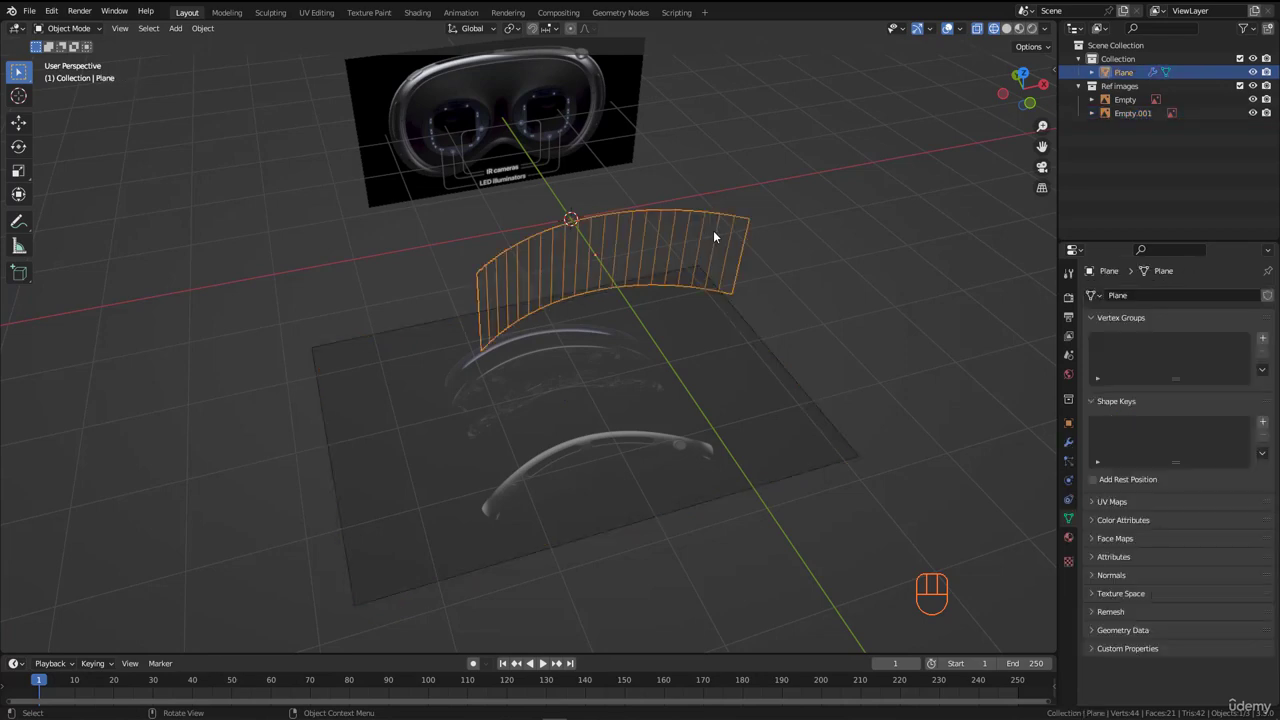
pyautogui.press('KP_7')
pyautogui.moveTo(713, 237); pyautogui.dragTo(666, 270, button='middle')
pyautogui.press('Tab')
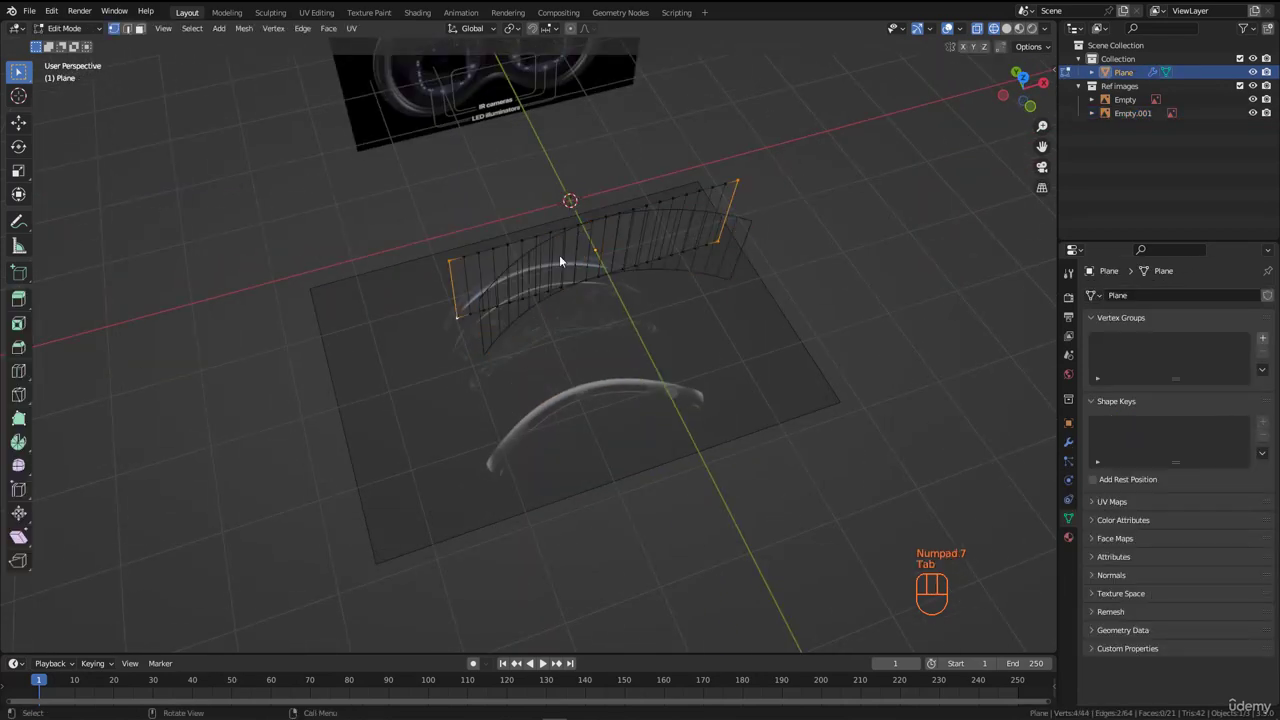
pyautogui.moveTo(748, 195); pyautogui.dragTo(726, 230, button='middle')
pyautogui.press('KP_7')
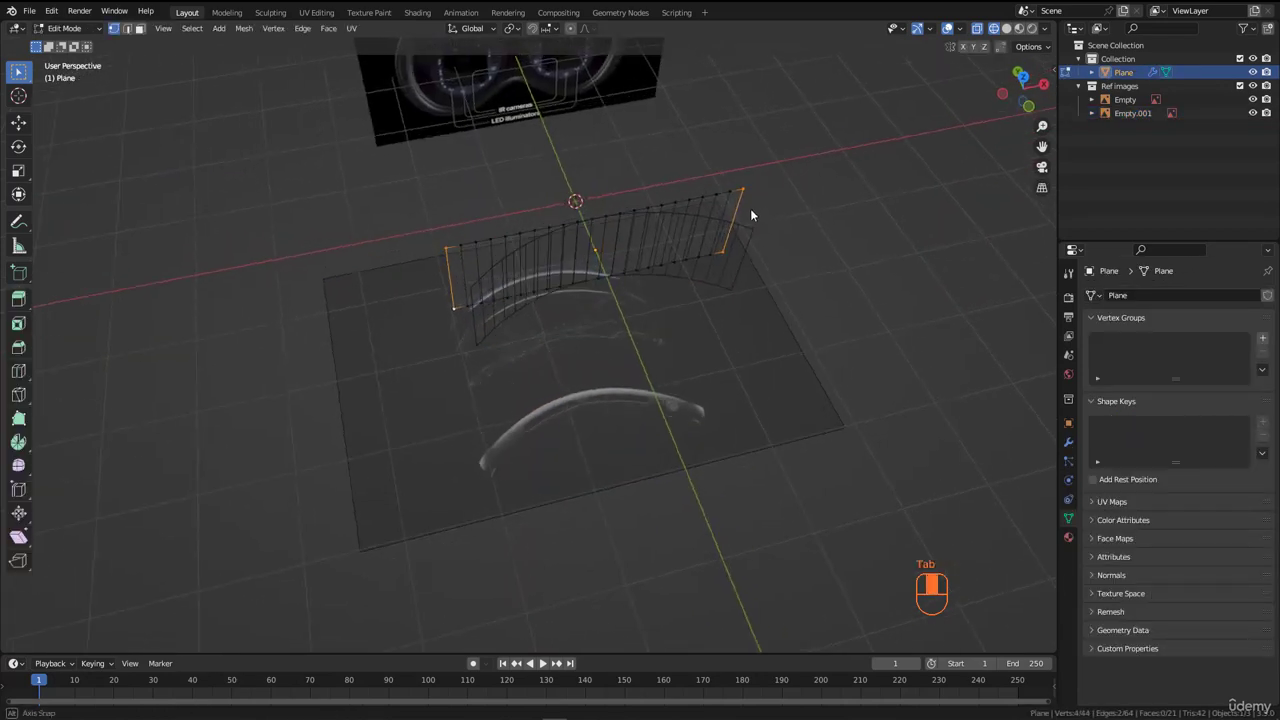
# Step: Extrude both end edges of the plane outward along X with a scale of 1.091
pyautogui.scroll(5, 686, 340)
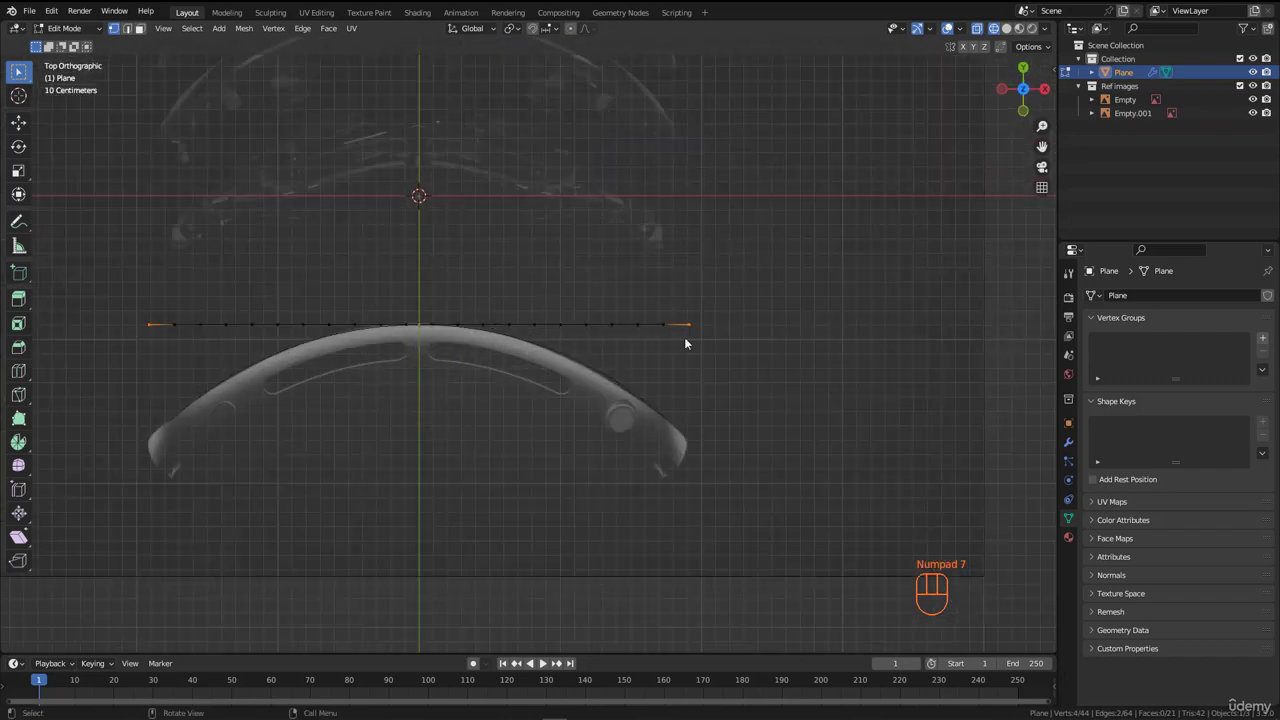
pyautogui.scroll(2, 797, 380)
pyautogui.scroll(5, 716, 446)
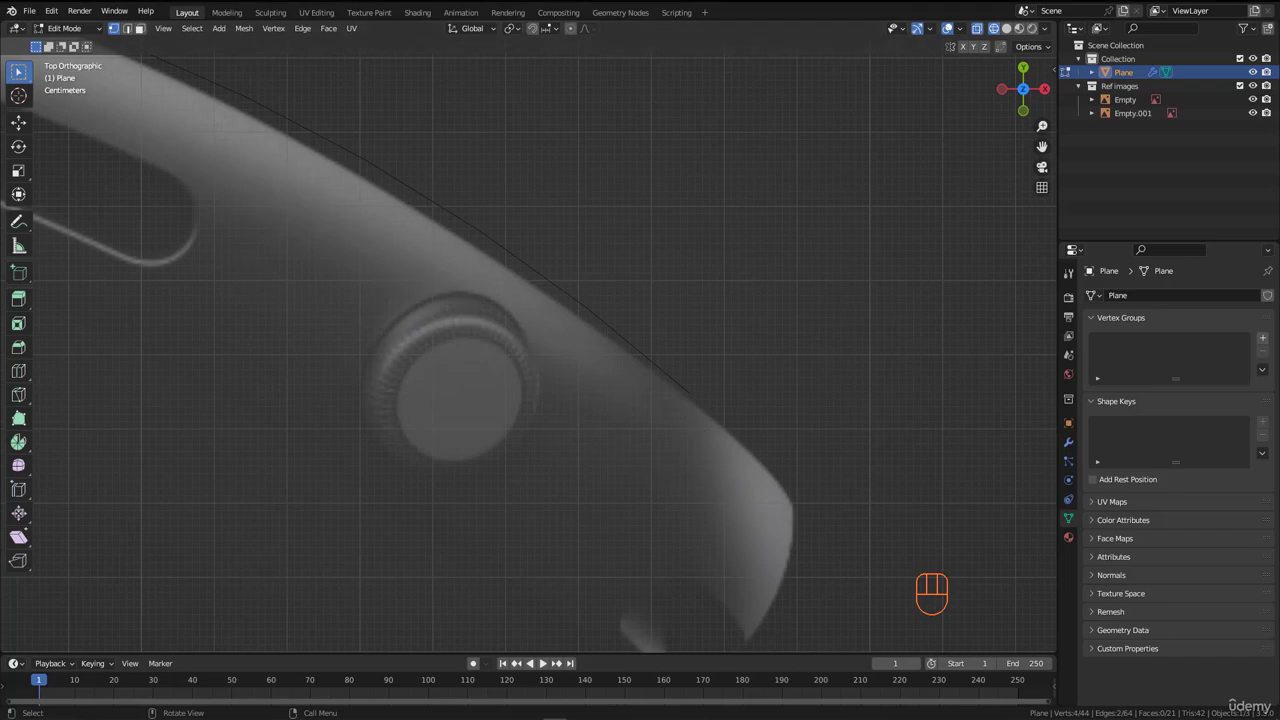
pyautogui.scroll(-4, 736, 272)
pyautogui.keyDown('shift'); pyautogui.moveTo(736, 272); pyautogui.dragTo(837, 360, button='middle'); pyautogui.keyUp('shift')
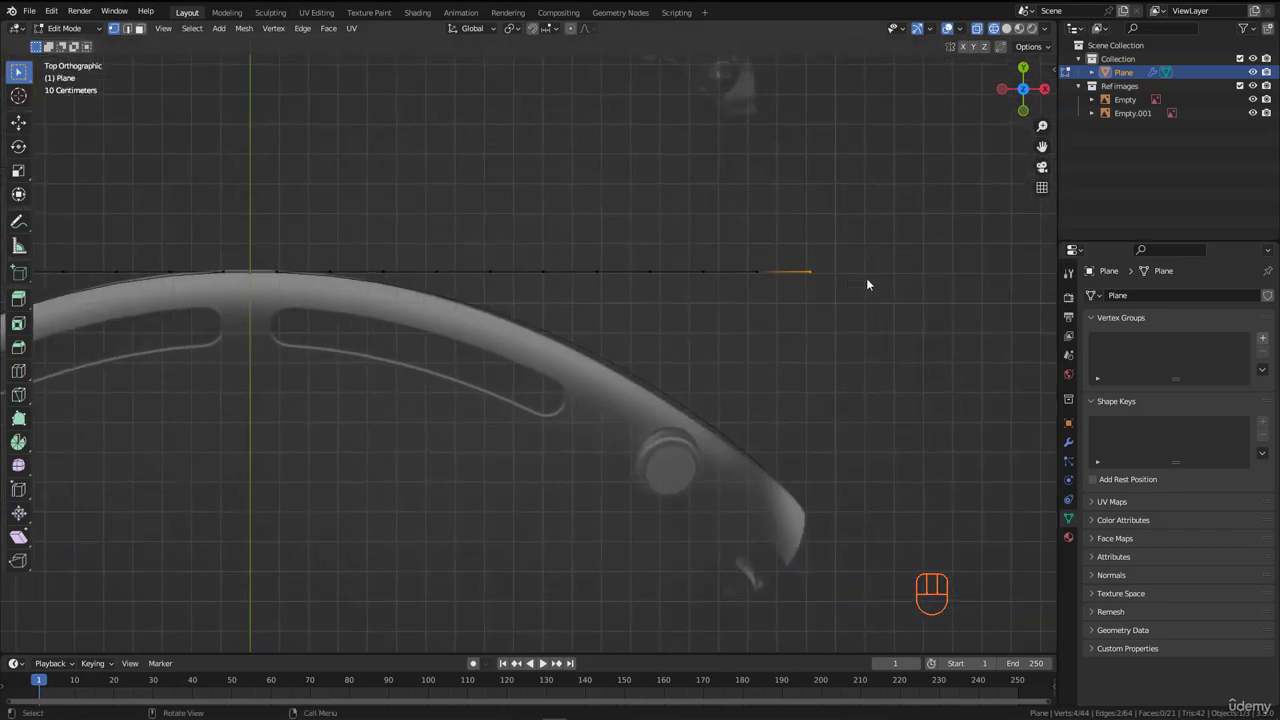
pyautogui.scroll(-2, 862, 284)
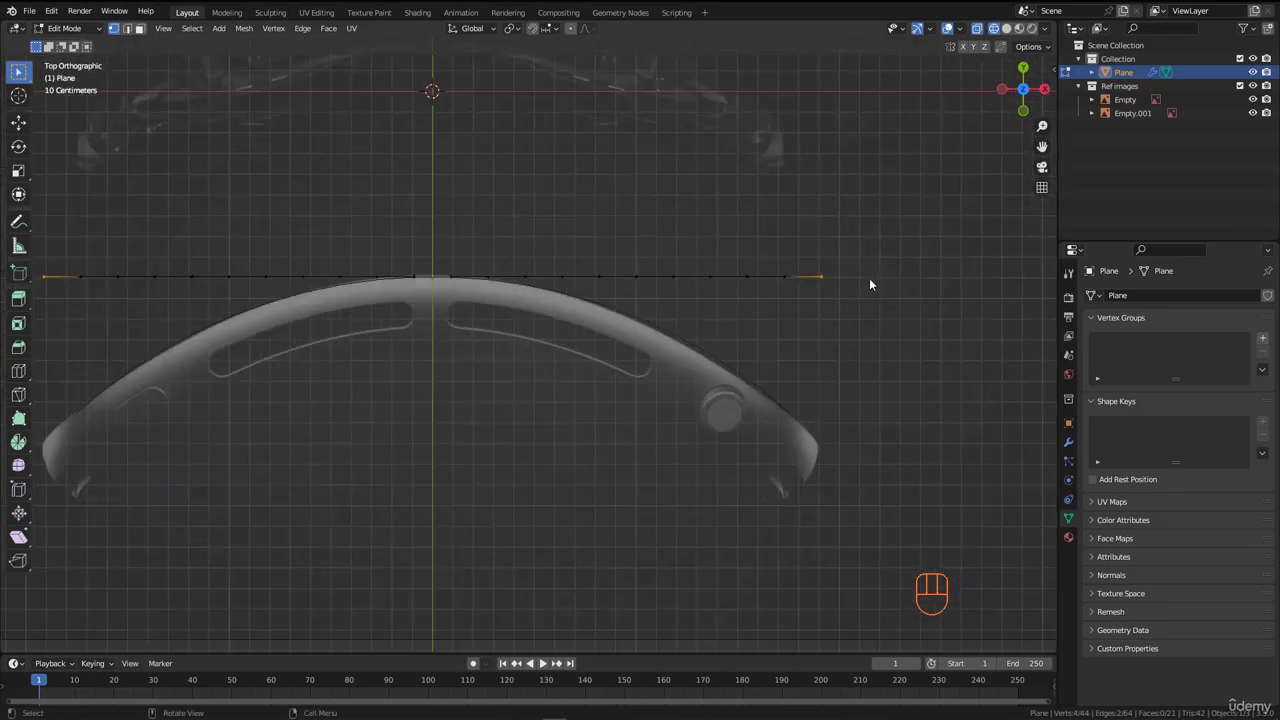
pyautogui.press('e')
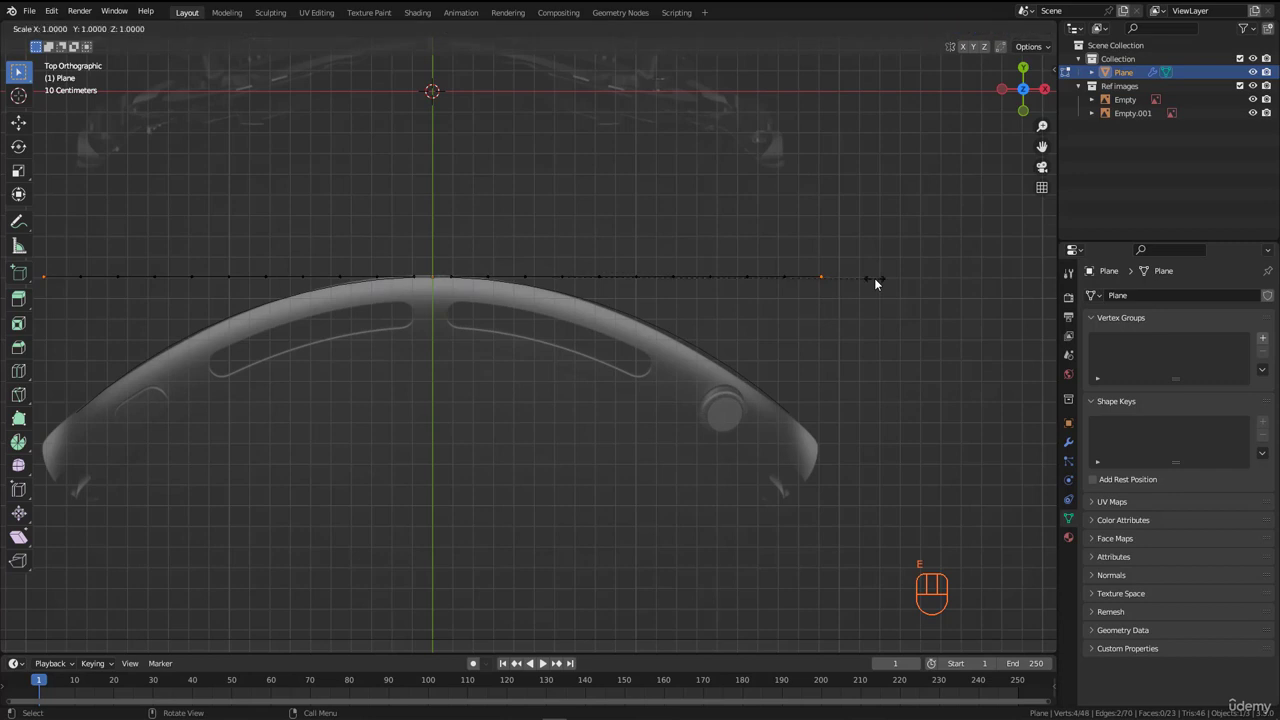
pyautogui.press('x')
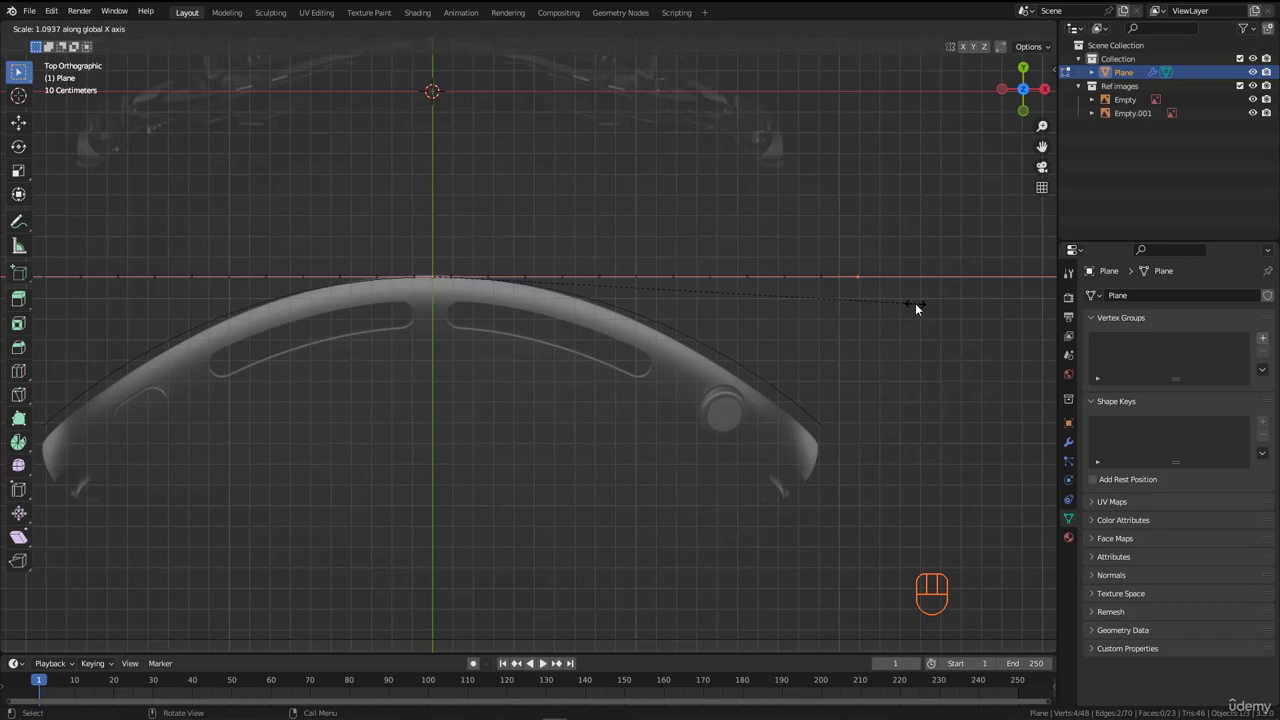
pyautogui.click(914, 303)
pyautogui.scroll(-3, 817, 339)
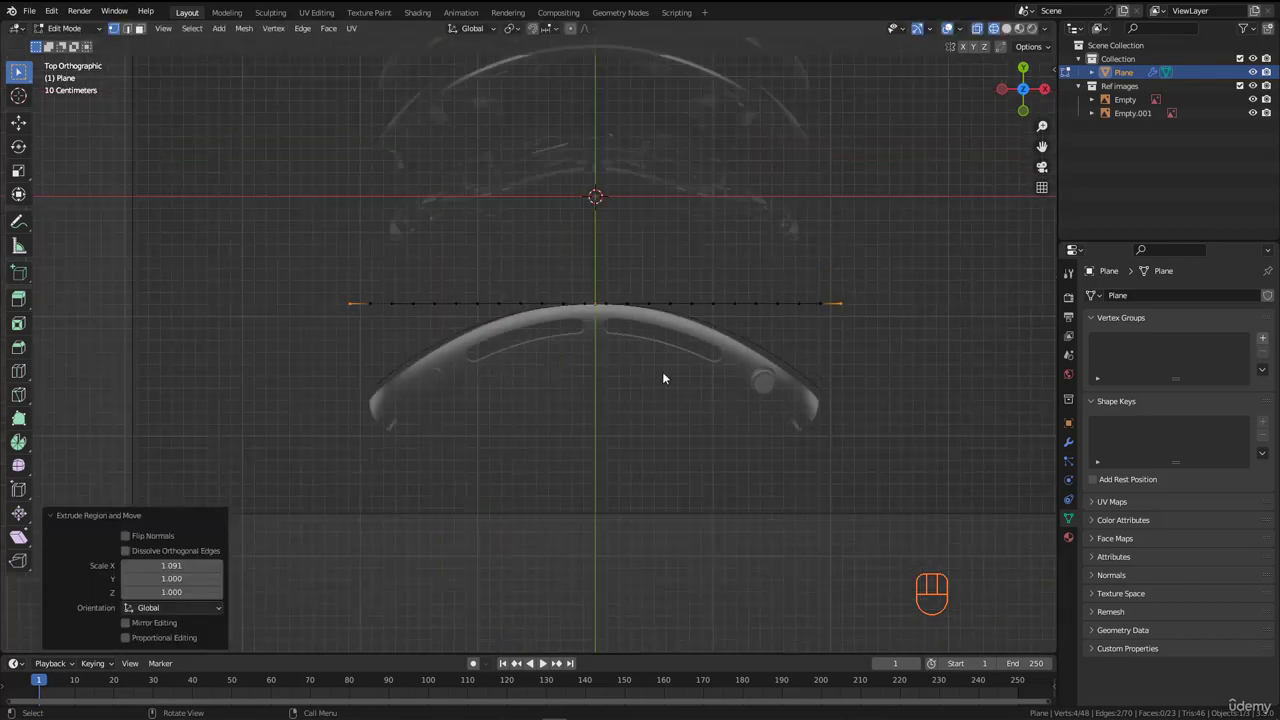
# Step: Turn off X-ray, leave edit mode on the bent plane and display its modifier settings
pyautogui.scroll(8, 818, 390)
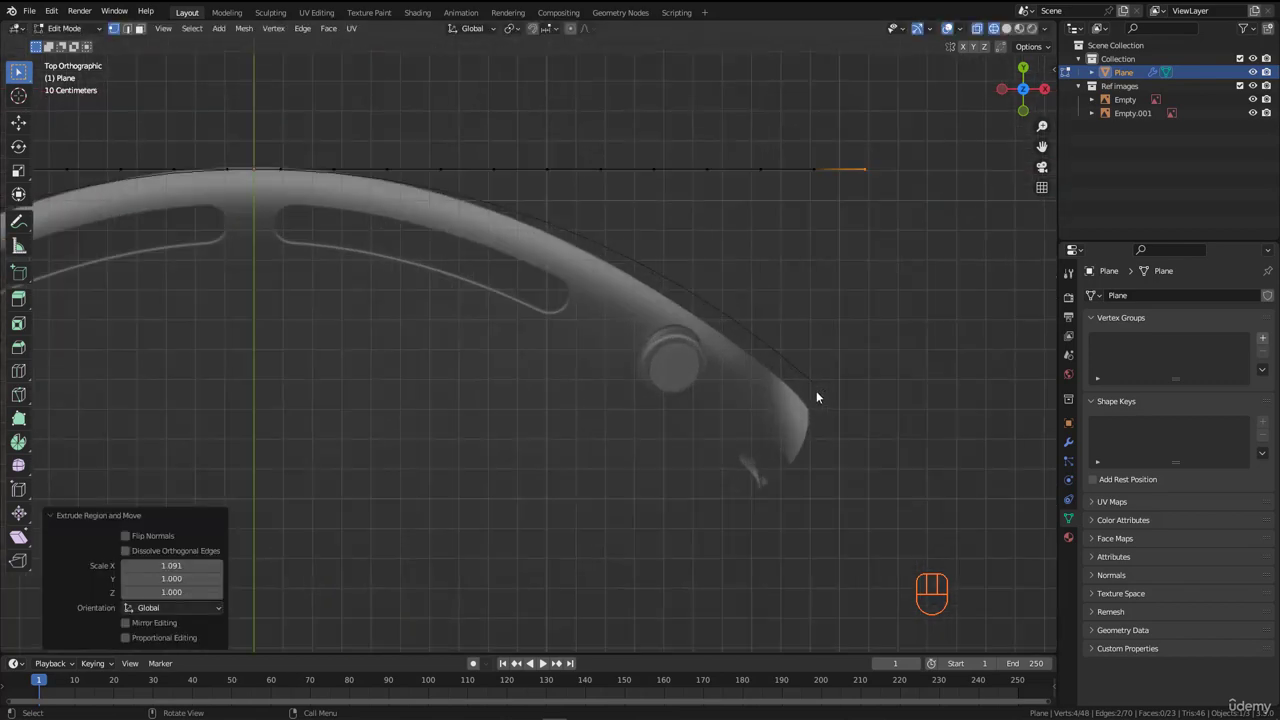
pyautogui.scroll(-8, 820, 405)
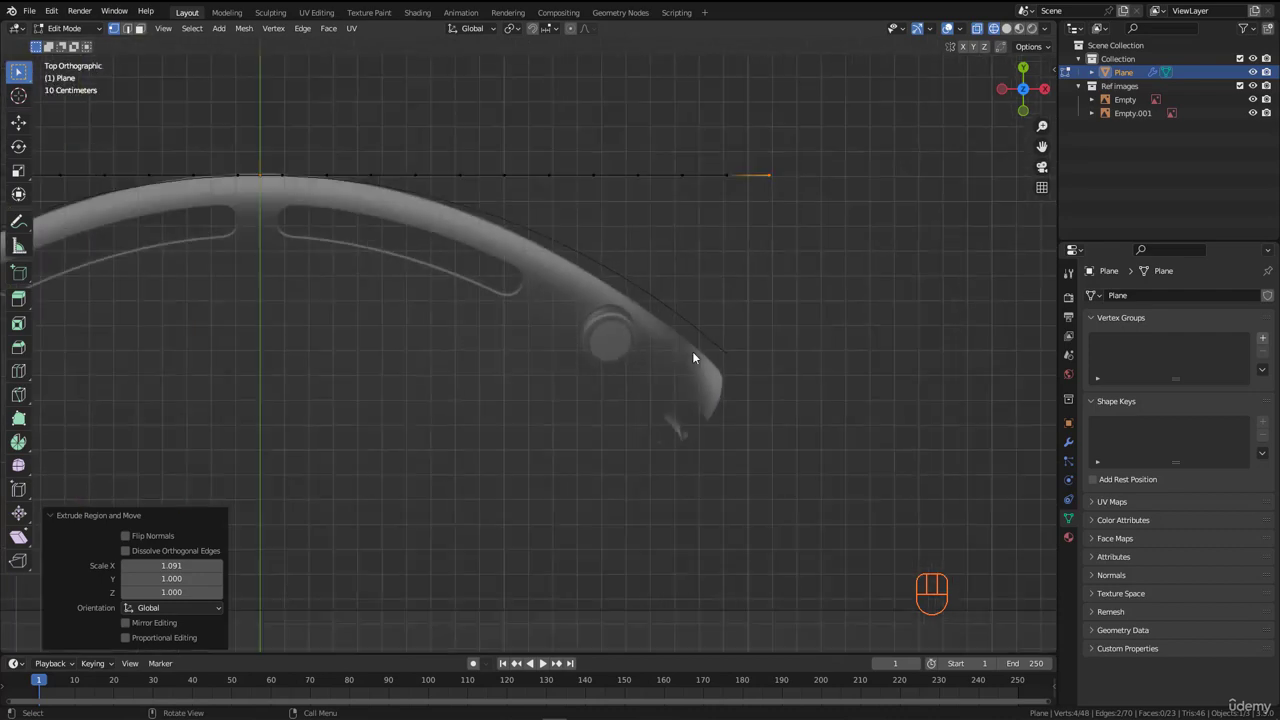
pyautogui.moveTo(580, 277); pyautogui.dragTo(542, 239, button='middle')
pyautogui.scroll(-5, 560, 258)
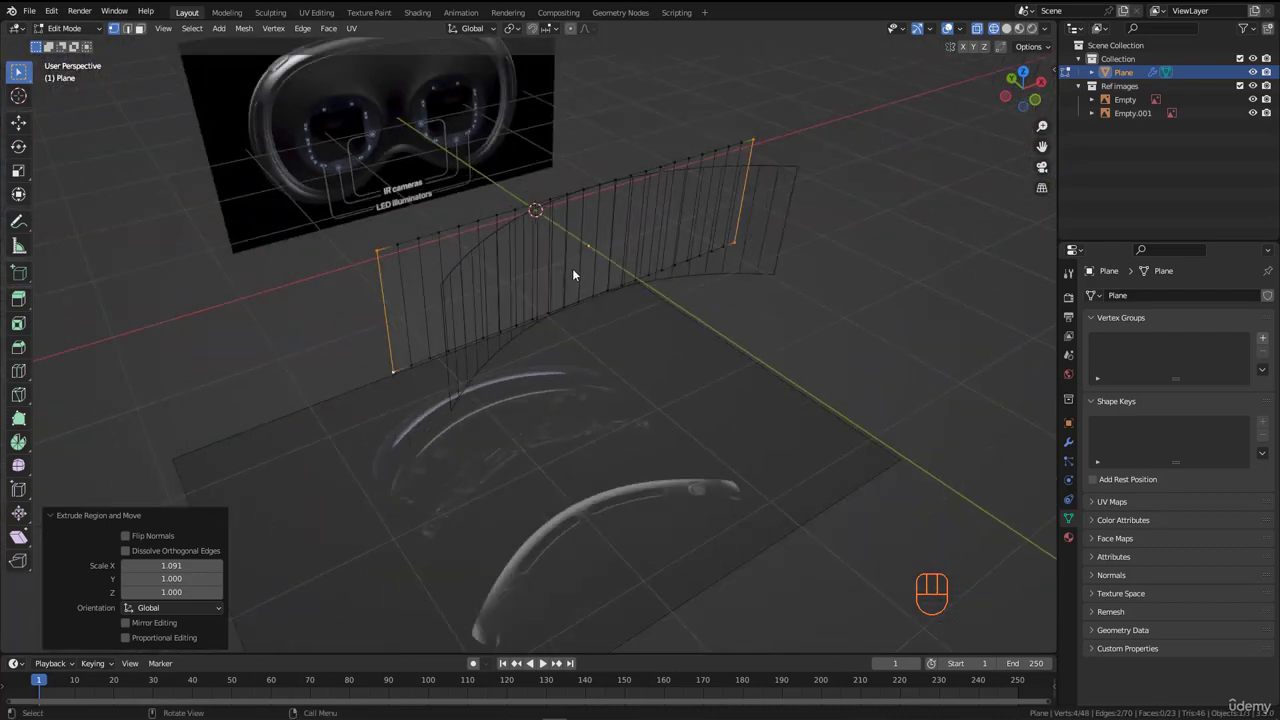
pyautogui.hotkey('alt', 'z')
pyautogui.moveTo(569, 287)
pyautogui.mouseDown(button='middle')
pyautogui.moveTo(598, 271)
pyautogui.moveTo(580, 266)
pyautogui.moveTo(577, 280)
pyautogui.mouseUp(button='middle')
pyautogui.press('Tab')
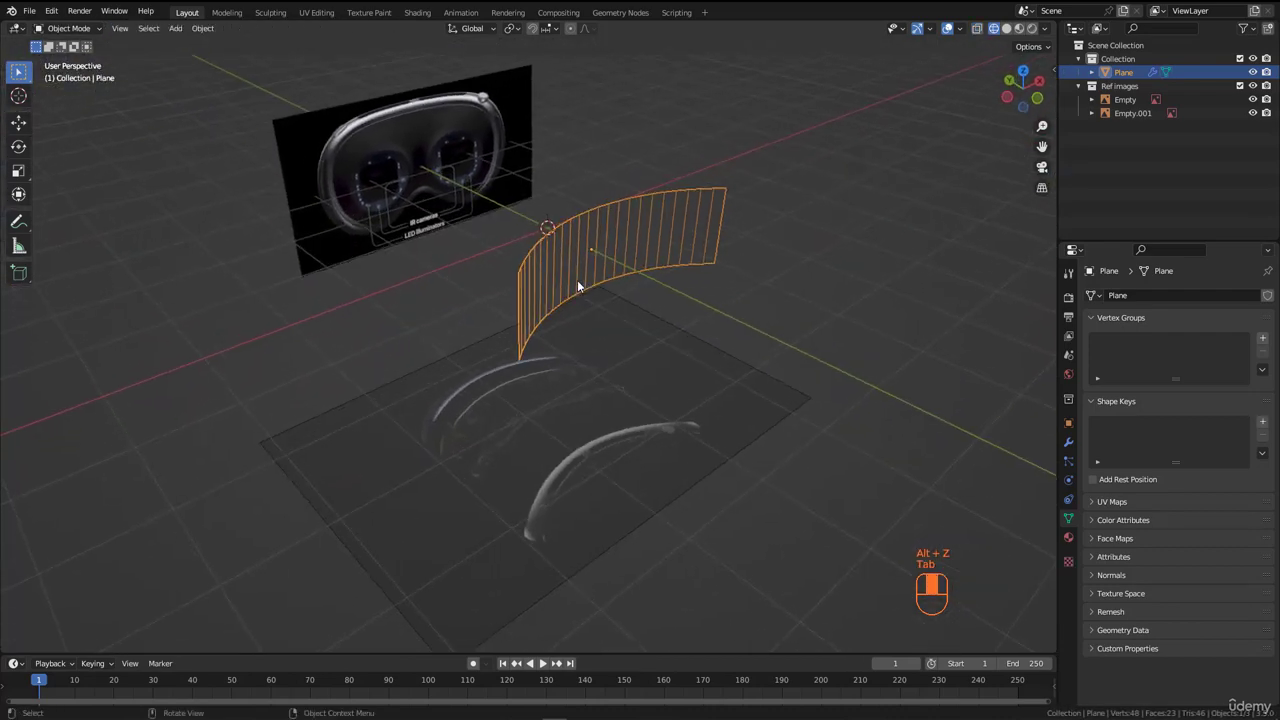
pyautogui.click(1068, 441)
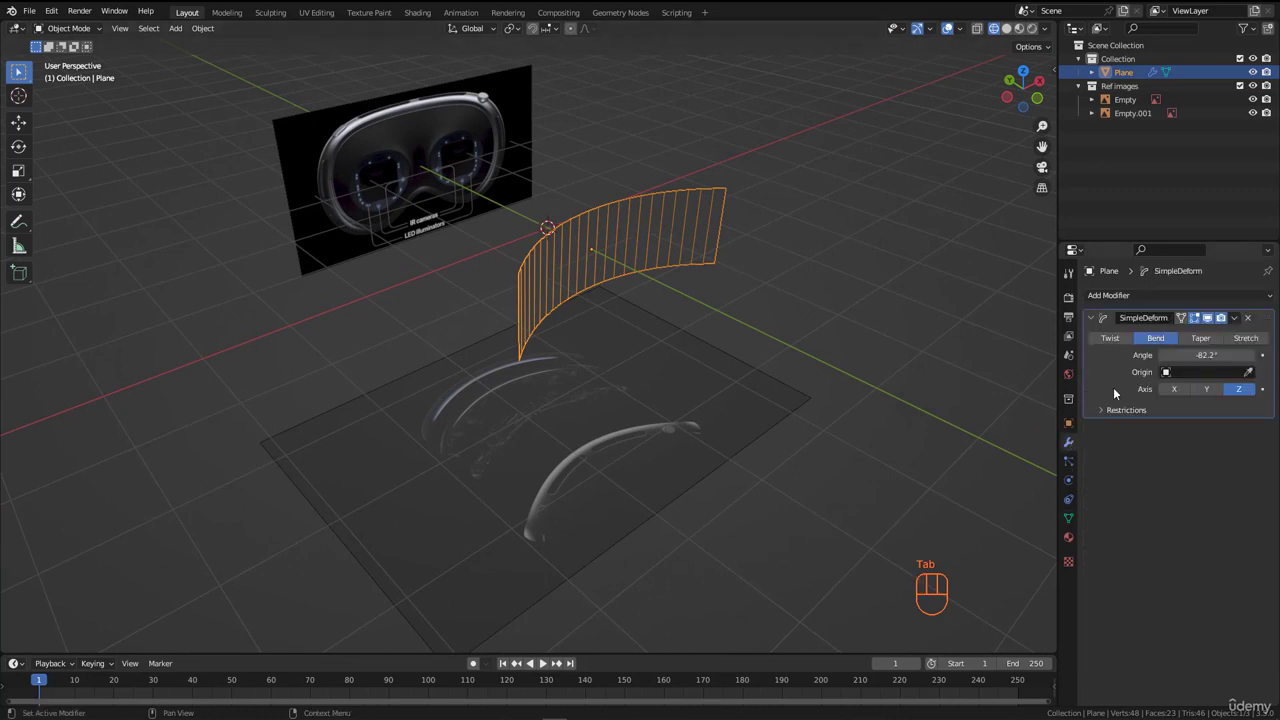
# Step: Switch the viewport to solid shading and hide the plane's Simple Deform bend in the viewport
pyautogui.moveTo(560, 255); pyautogui.dragTo(611, 253, button='middle')
pyautogui.hotkey('alt', 'z')
pyautogui.scroll(2, 584, 252)
pyautogui.press('z')
pyautogui.click(811, 294)
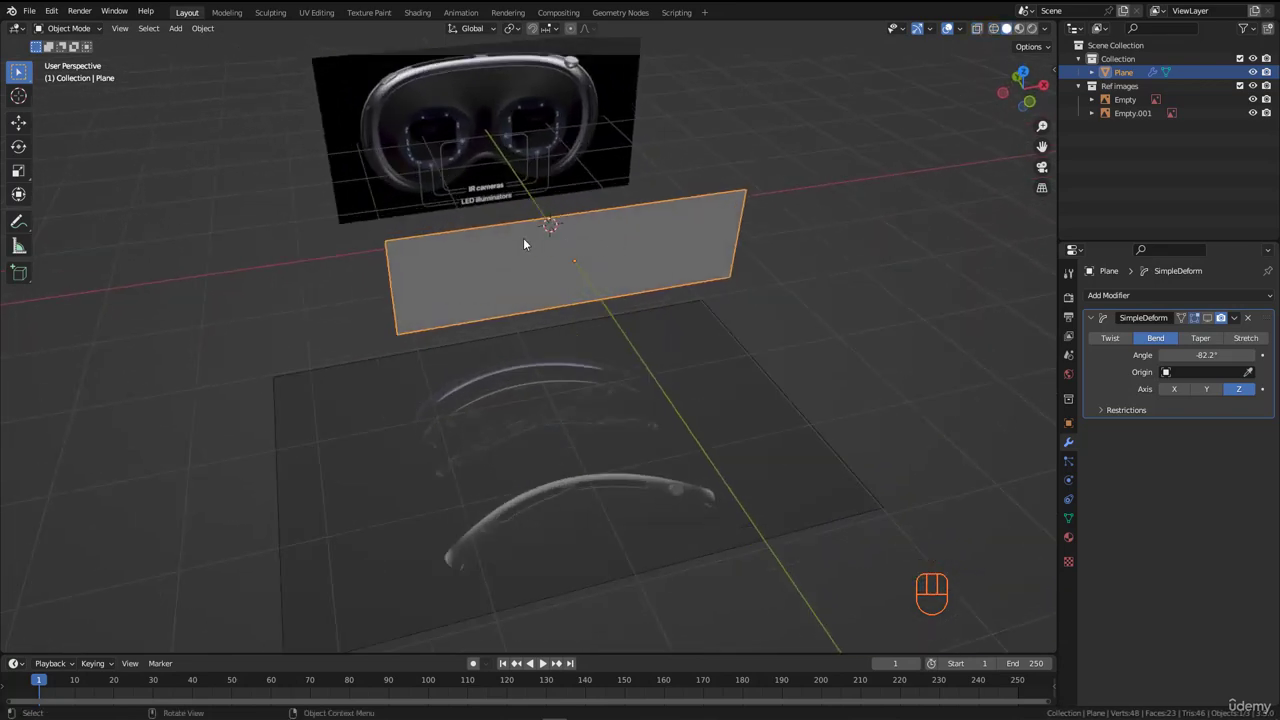
# Step: Examine the flat plane's side edges against the headset's width in the front reference image
pyautogui.moveTo(523, 238)
pyautogui.mouseDown(button='middle')
pyautogui.moveTo(686, 226)
pyautogui.moveTo(519, 232)
pyautogui.mouseUp(button='middle')
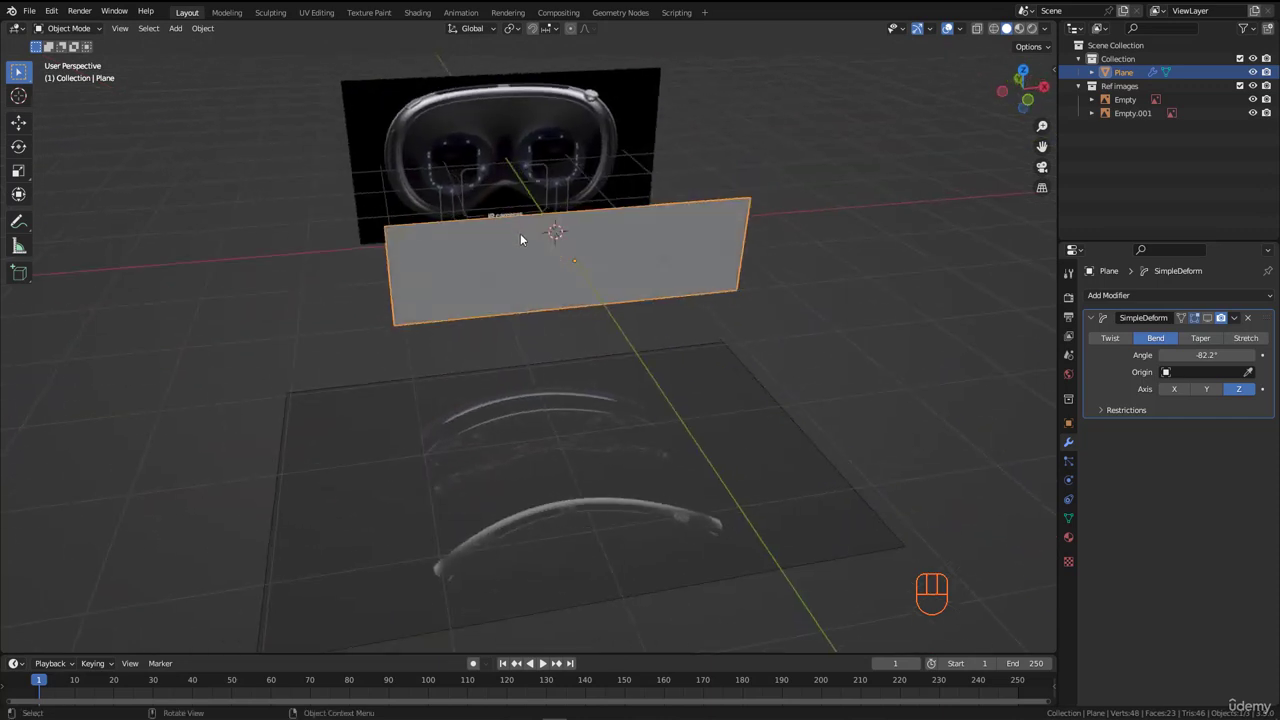
pyautogui.moveTo(593, 269); pyautogui.dragTo(580, 273, button='middle')
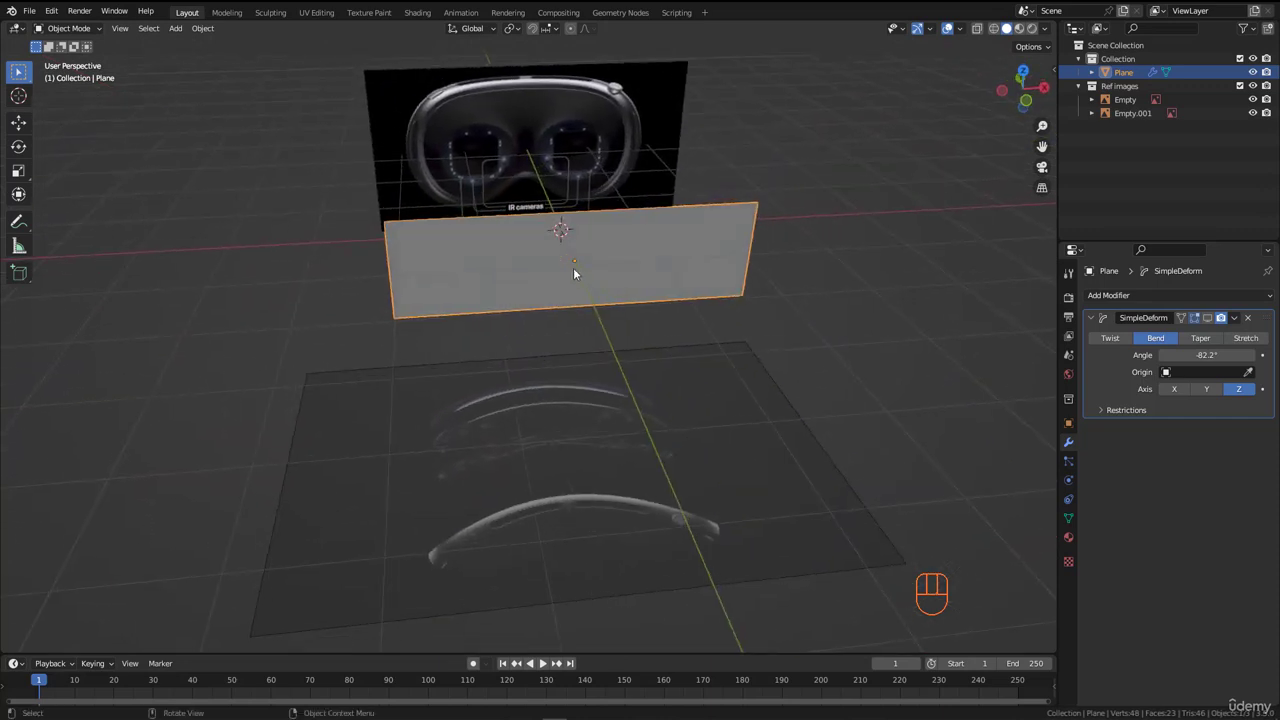
pyautogui.moveTo(565, 230); pyautogui.dragTo(634, 253, button='middle')
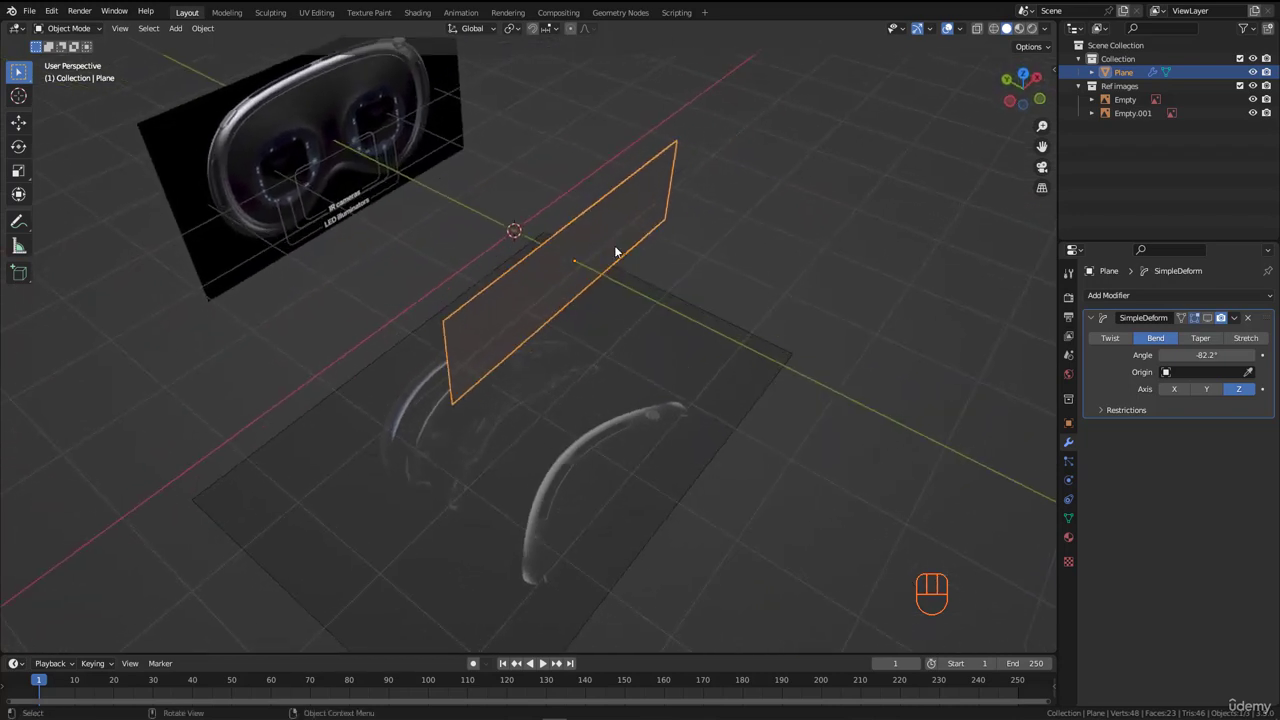
pyautogui.moveTo(569, 222); pyautogui.dragTo(629, 170, button='middle')
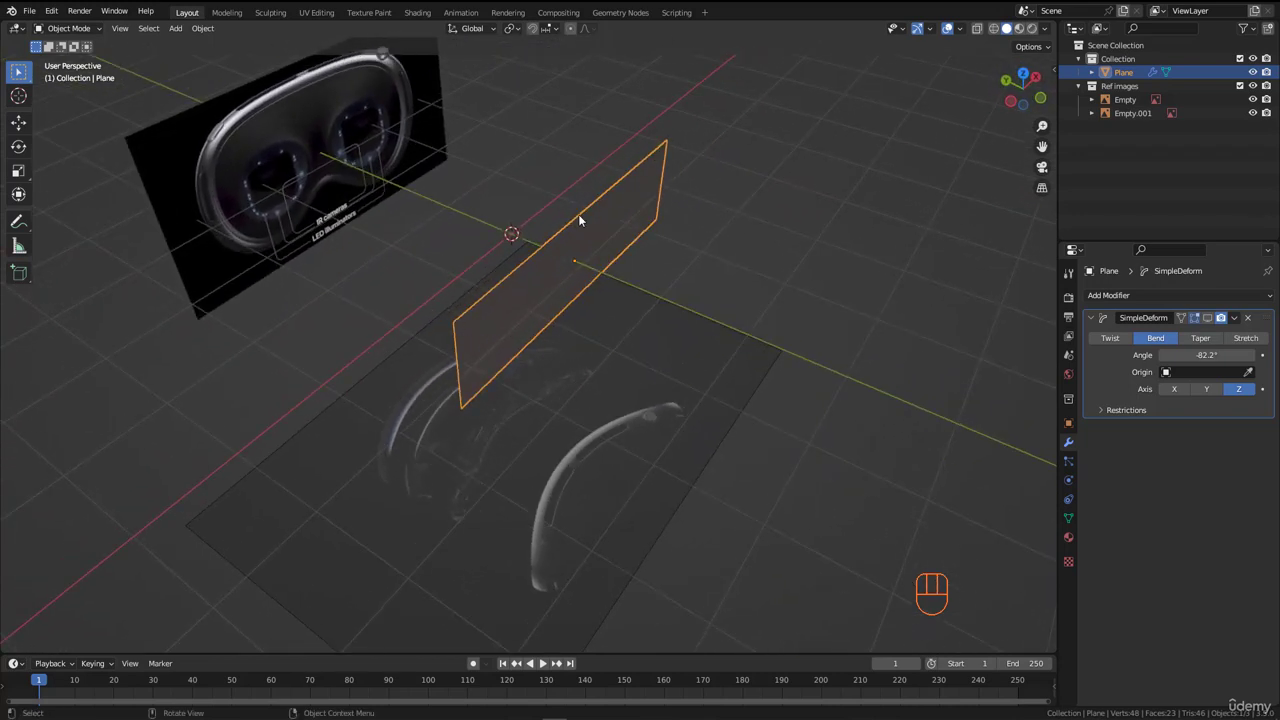
pyautogui.moveTo(579, 218); pyautogui.dragTo(590, 215, button='middle')
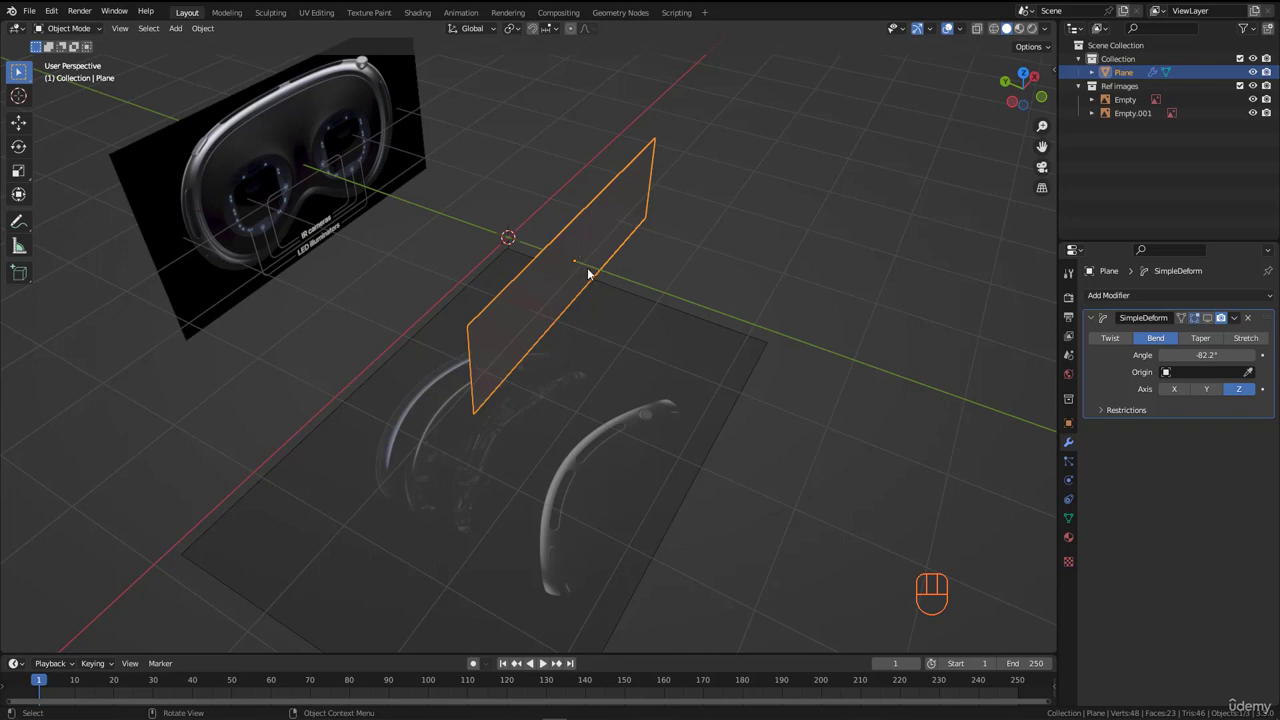
pyautogui.moveTo(588, 272); pyautogui.dragTo(678, 286, button='middle')
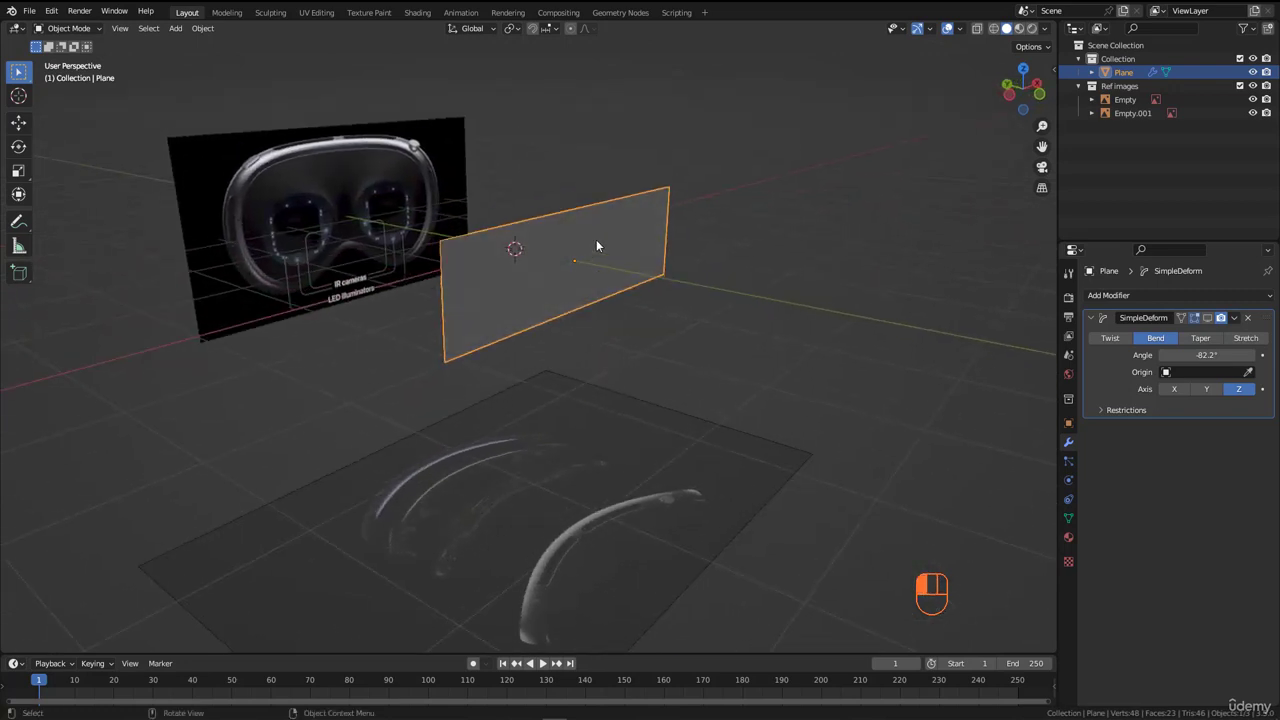
pyautogui.moveTo(596, 239); pyautogui.dragTo(515, 267, button='middle')
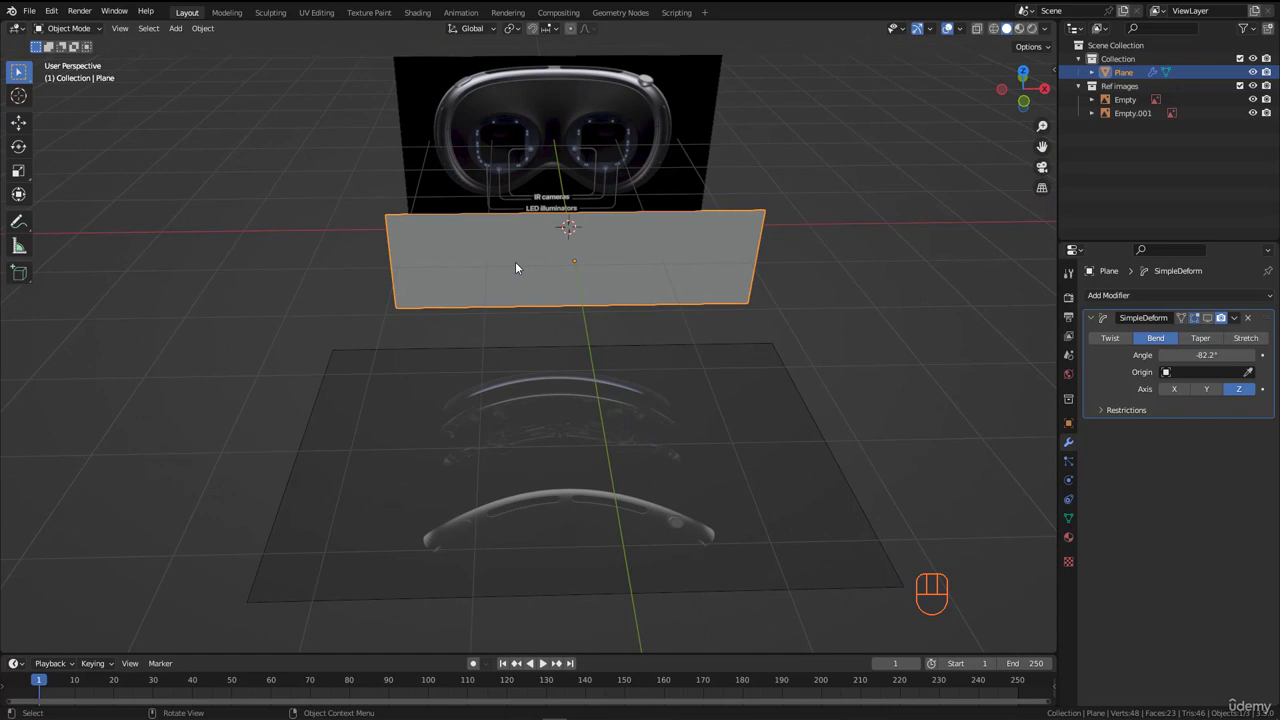
pyautogui.press('KP_1')
pyautogui.scroll(3, 754, 245)
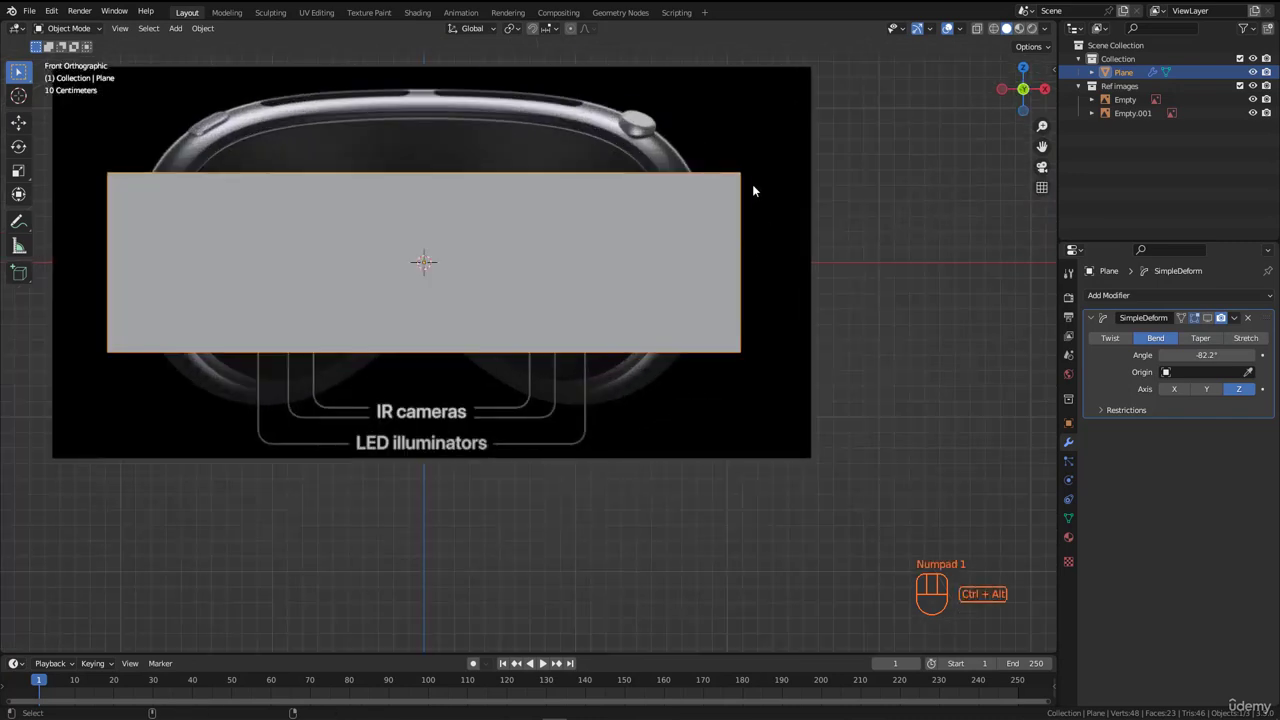
pyautogui.keyDown('ctrl'); pyautogui.keyDown('alt'); pyautogui.moveTo(741, 171); pyautogui.dragTo(747, 326); pyautogui.keyUp('alt'); pyautogui.keyUp('ctrl')
pyautogui.keyDown('ctrl'); pyautogui.keyDown('alt'); pyautogui.moveTo(107, 190); pyautogui.dragTo(102, 364); pyautogui.keyUp('alt'); pyautogui.keyUp('ctrl')
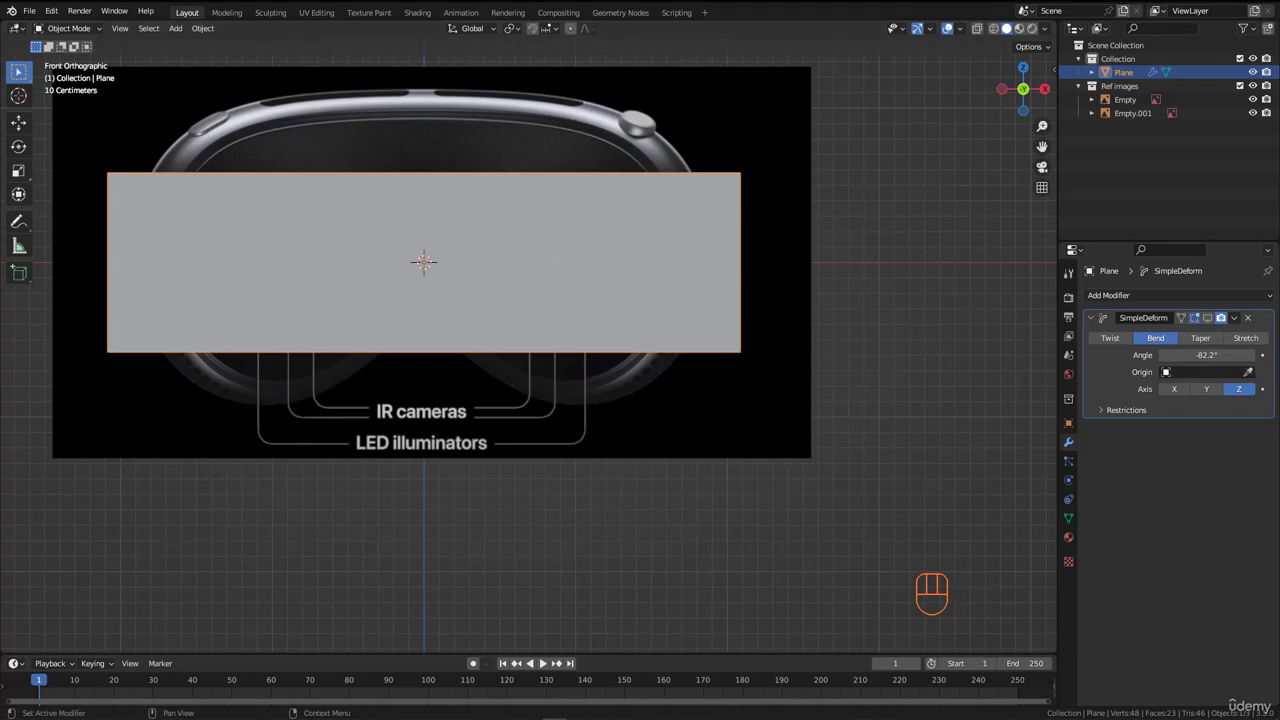
# Step: Remove the Simple Deform modifier from the plane without applying it
pyautogui.hotkey('ctrl', 'a')
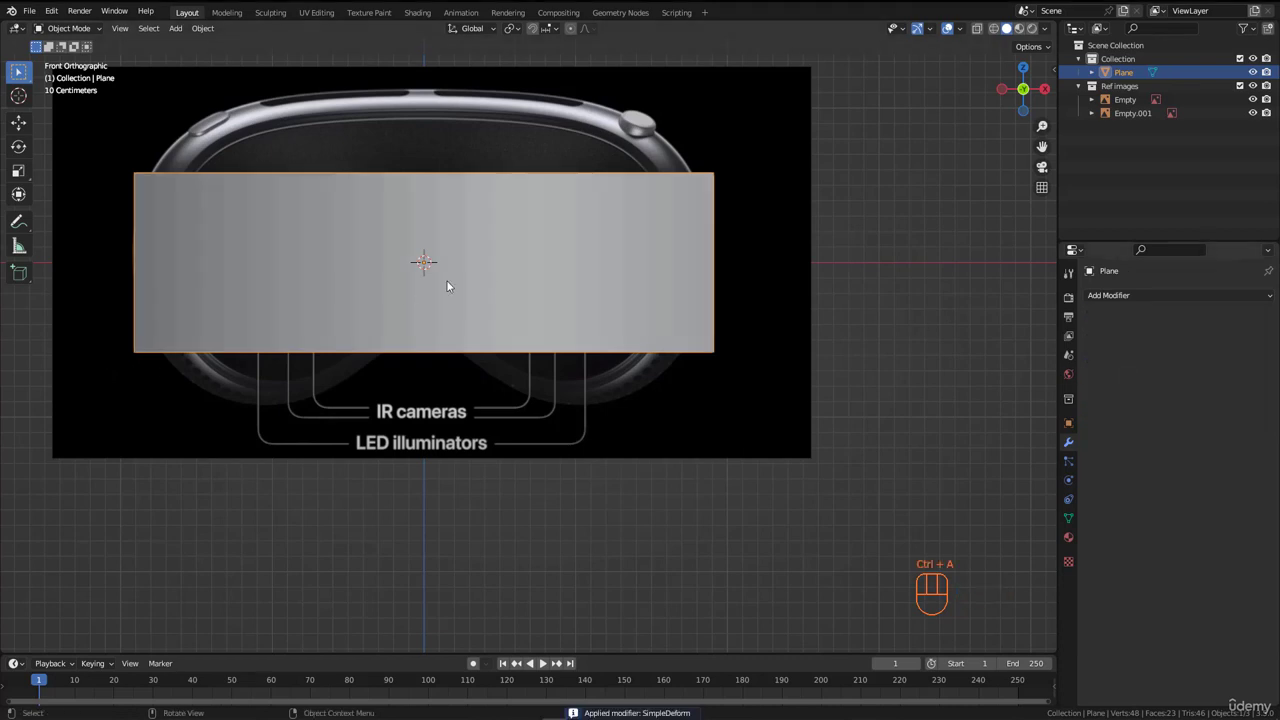
pyautogui.hotkey('ctrl', 'z')
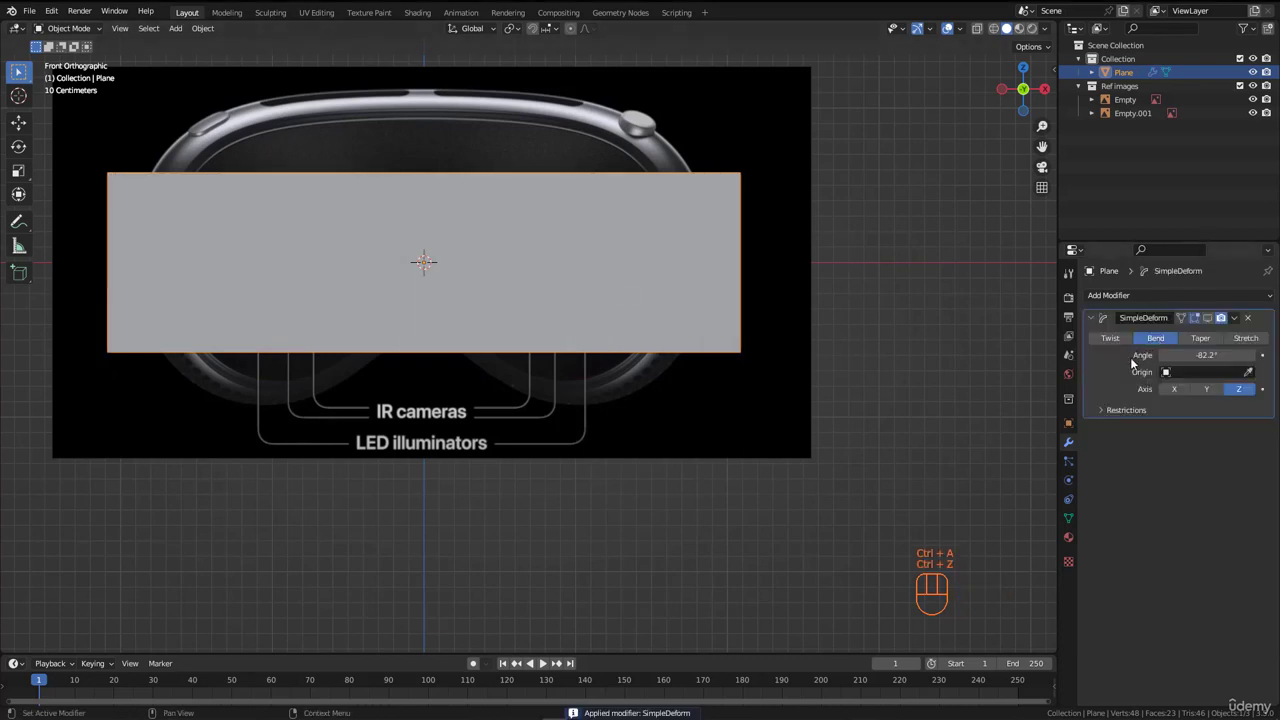
pyautogui.click(1209, 320)
pyautogui.click(1209, 320)
pyautogui.moveTo(600, 277); pyautogui.dragTo(420, 300, button='middle')
pyautogui.click(1249, 318)
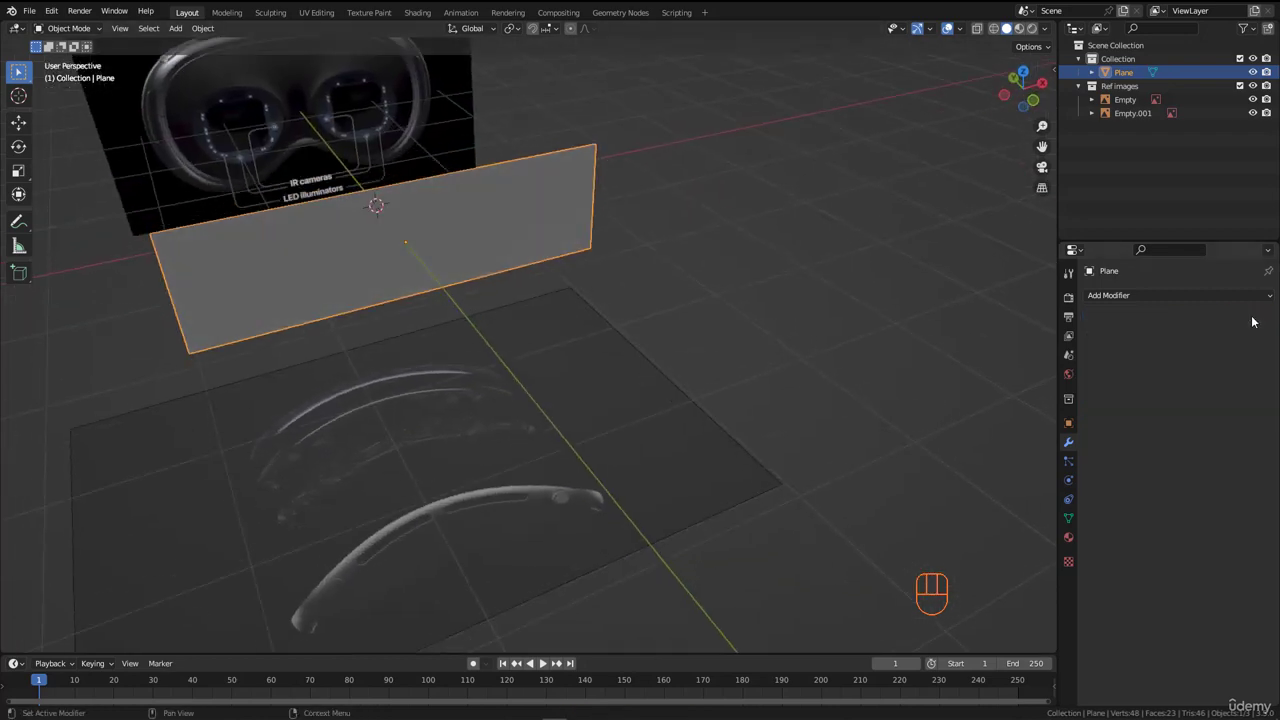
# Step: Delete the plane's middle vertices, keeping only the outermost vertical strip on each side of the headset reference
pyautogui.press('KP_1')
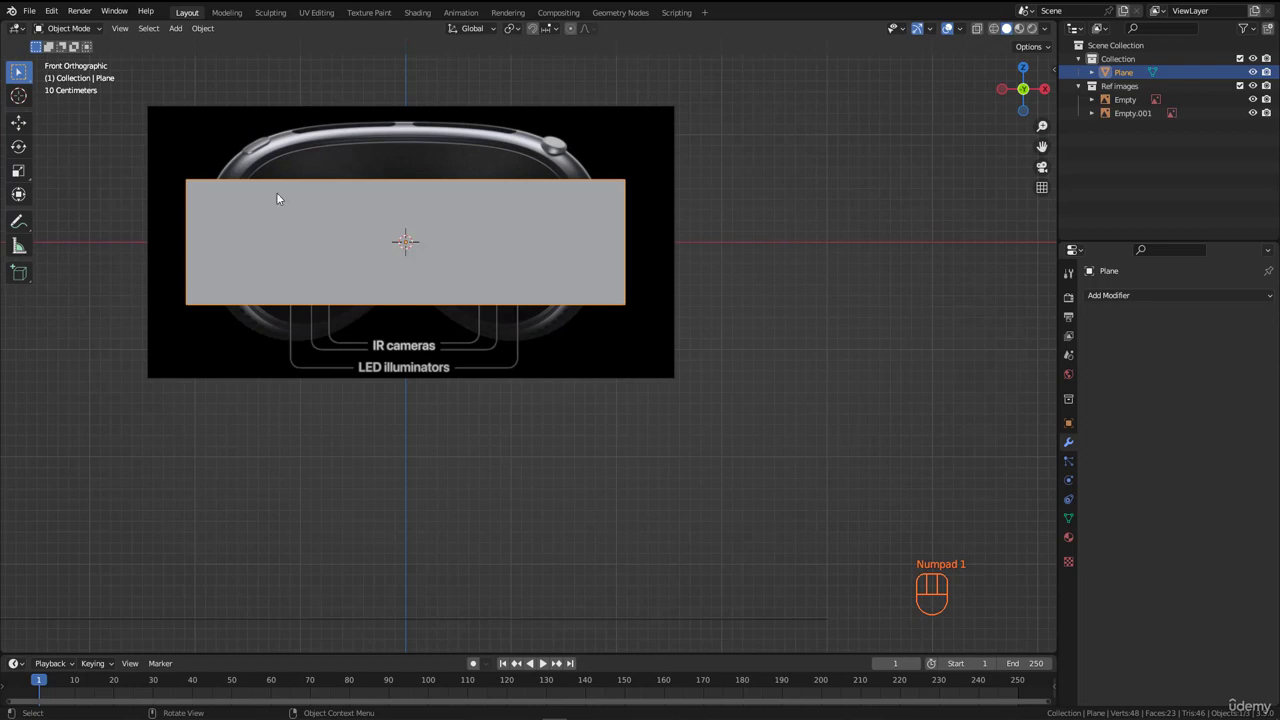
pyautogui.press('Tab')
pyautogui.moveTo(193, 163); pyautogui.dragTo(616, 378)
pyautogui.keyDown('shift'); pyautogui.moveTo(483, 246); pyautogui.dragTo(546, 263, button='middle'); pyautogui.keyUp('shift')
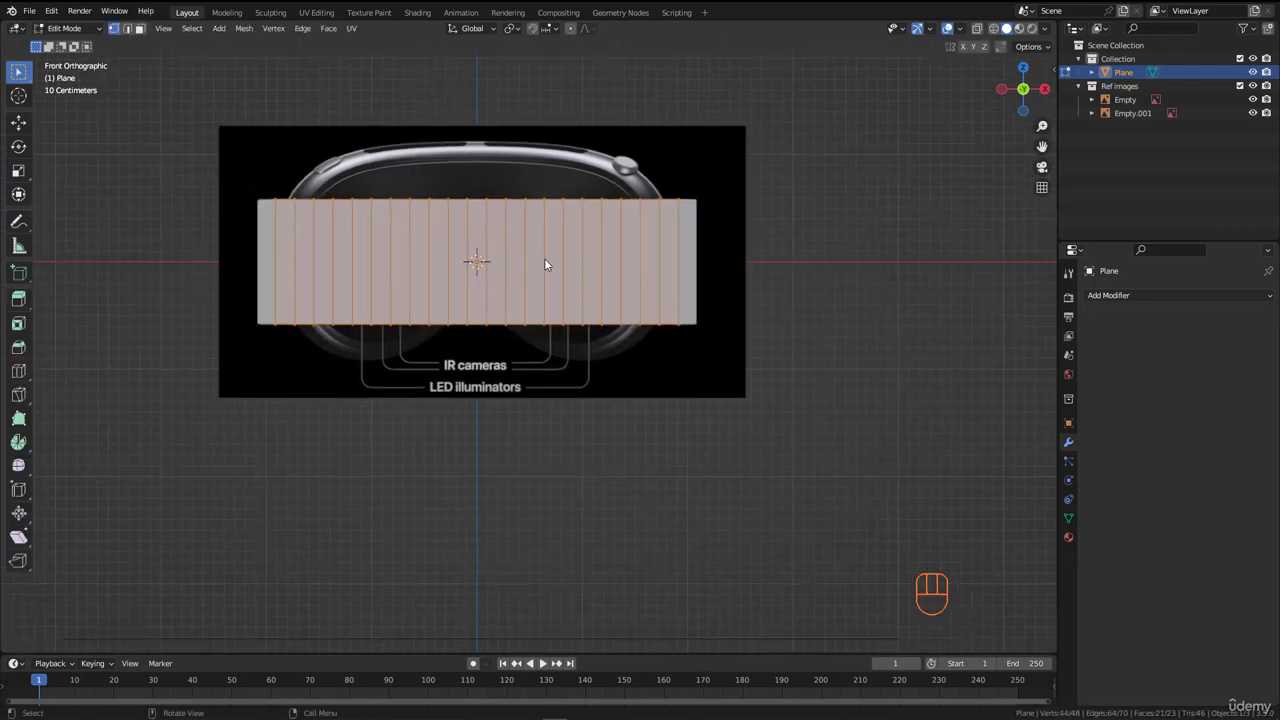
pyautogui.scroll(1, 546, 263)
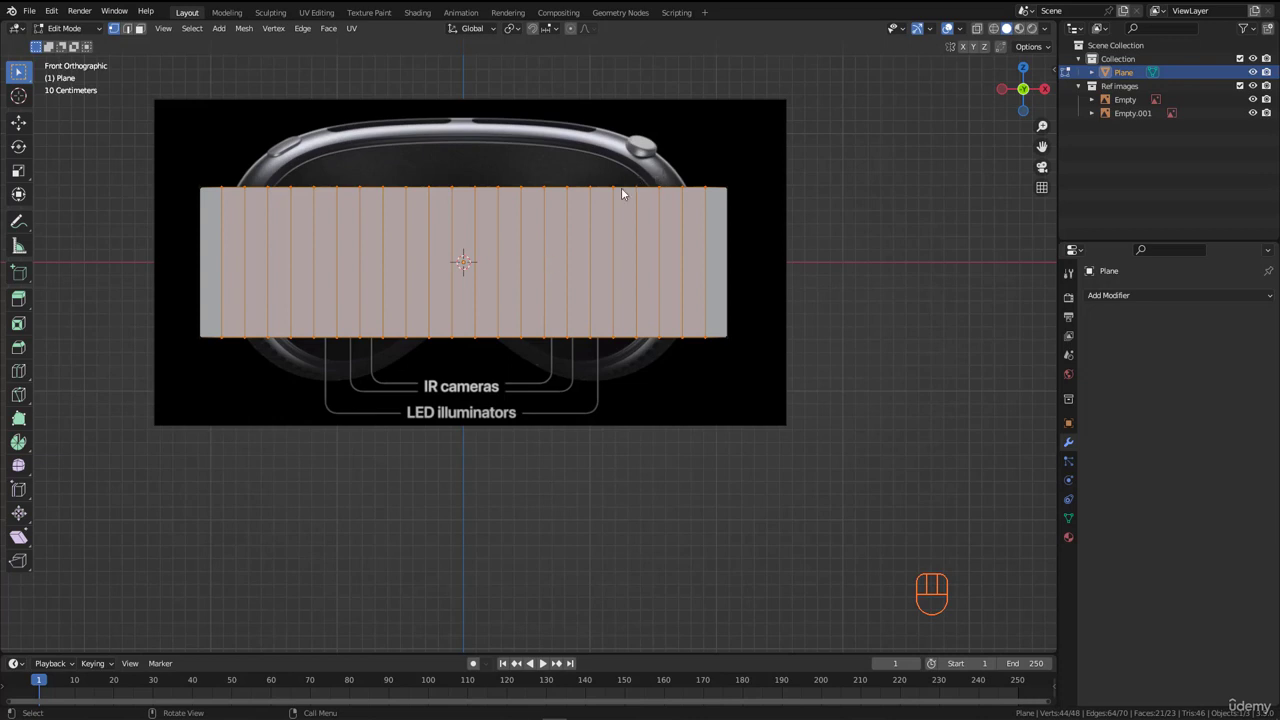
pyautogui.scroll(1, 630, 188)
pyautogui.press('x')
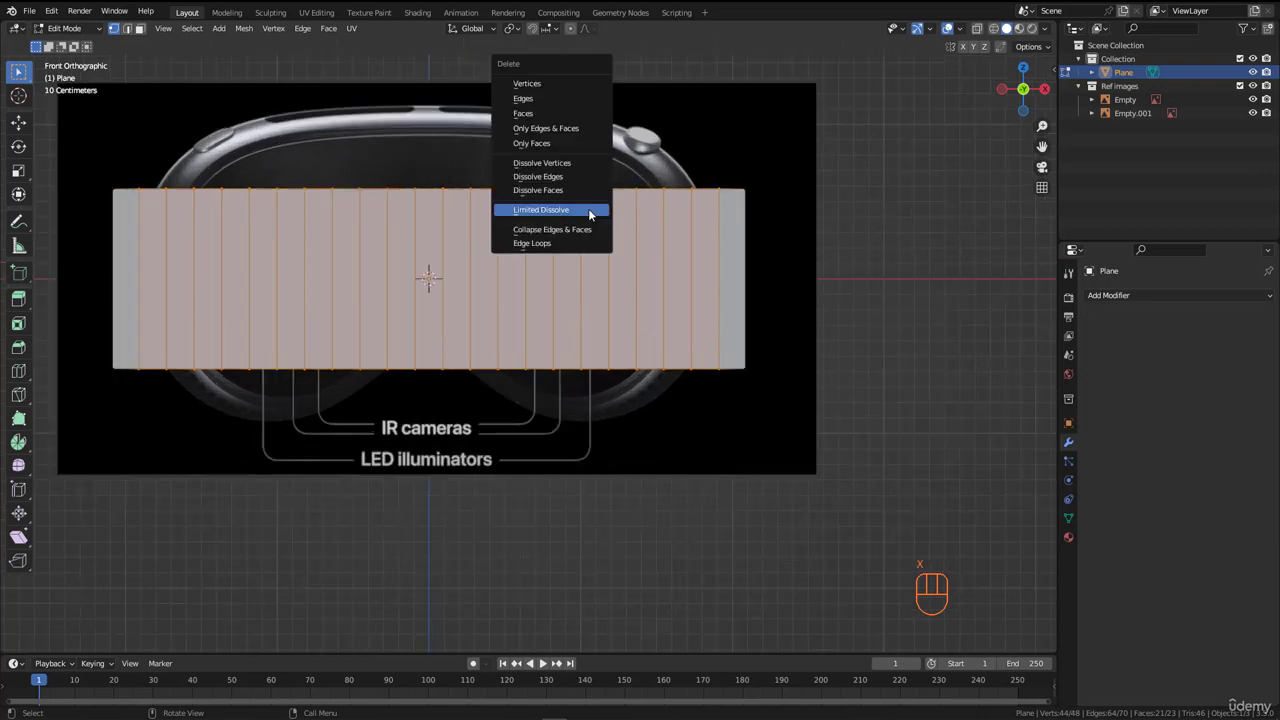
pyautogui.click(588, 209)
pyautogui.scroll(1, 747, 211)
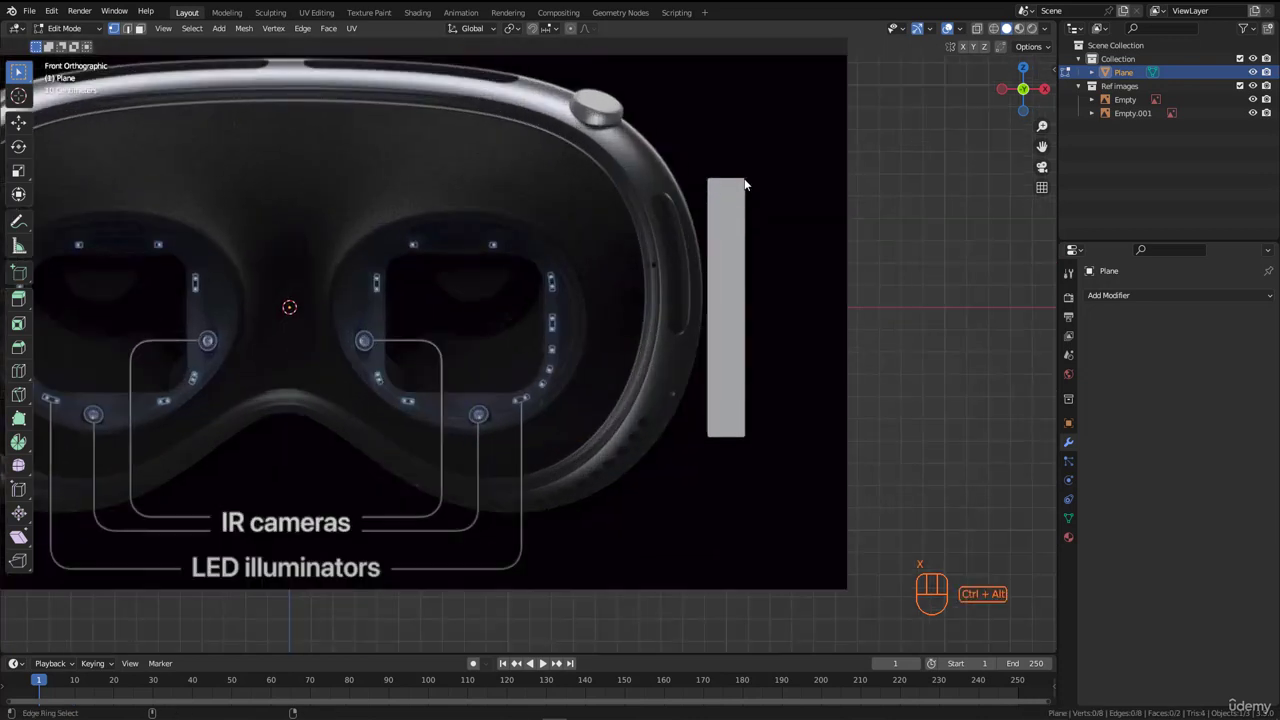
# Step: Return to object mode in front view and add a cube mesh at the world origin between the two strips
pyautogui.scroll(-3, 751, 300)
pyautogui.moveTo(751, 300); pyautogui.dragTo(320, 328, button='middle')
pyautogui.scroll(-3, 280, 321)
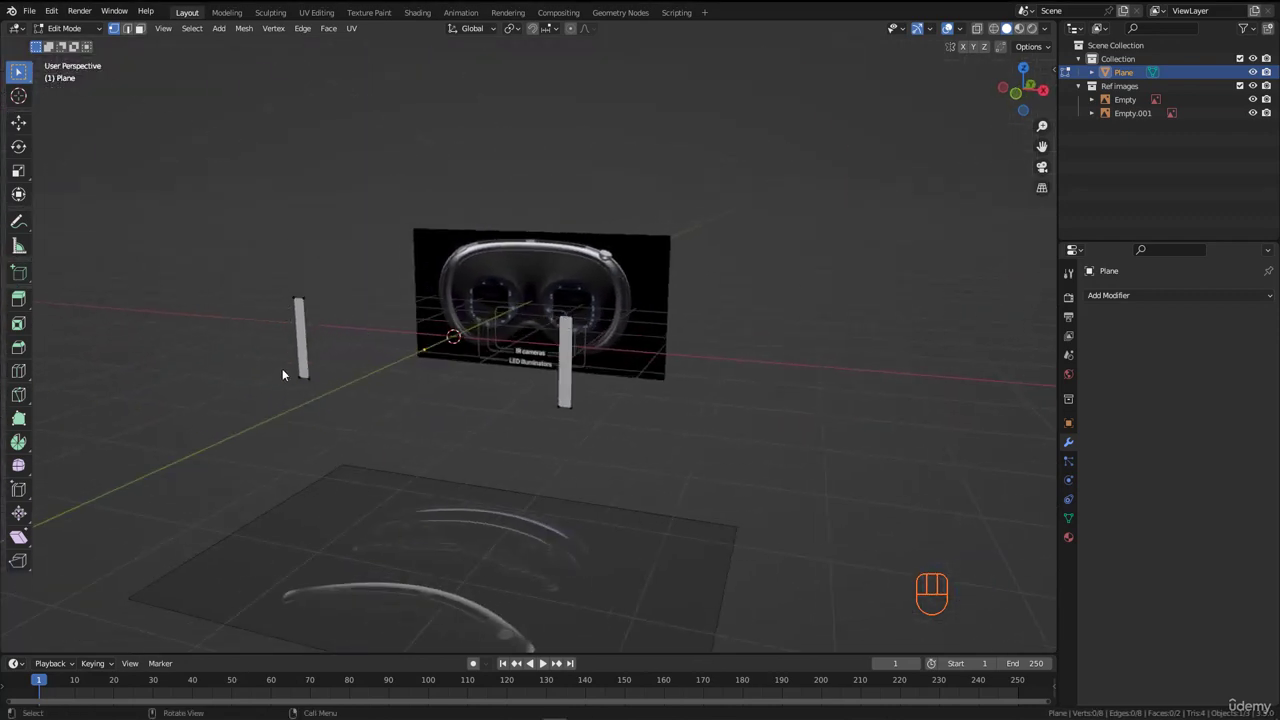
pyautogui.moveTo(282, 374); pyautogui.dragTo(528, 317, button='middle')
pyautogui.press('KP_1')
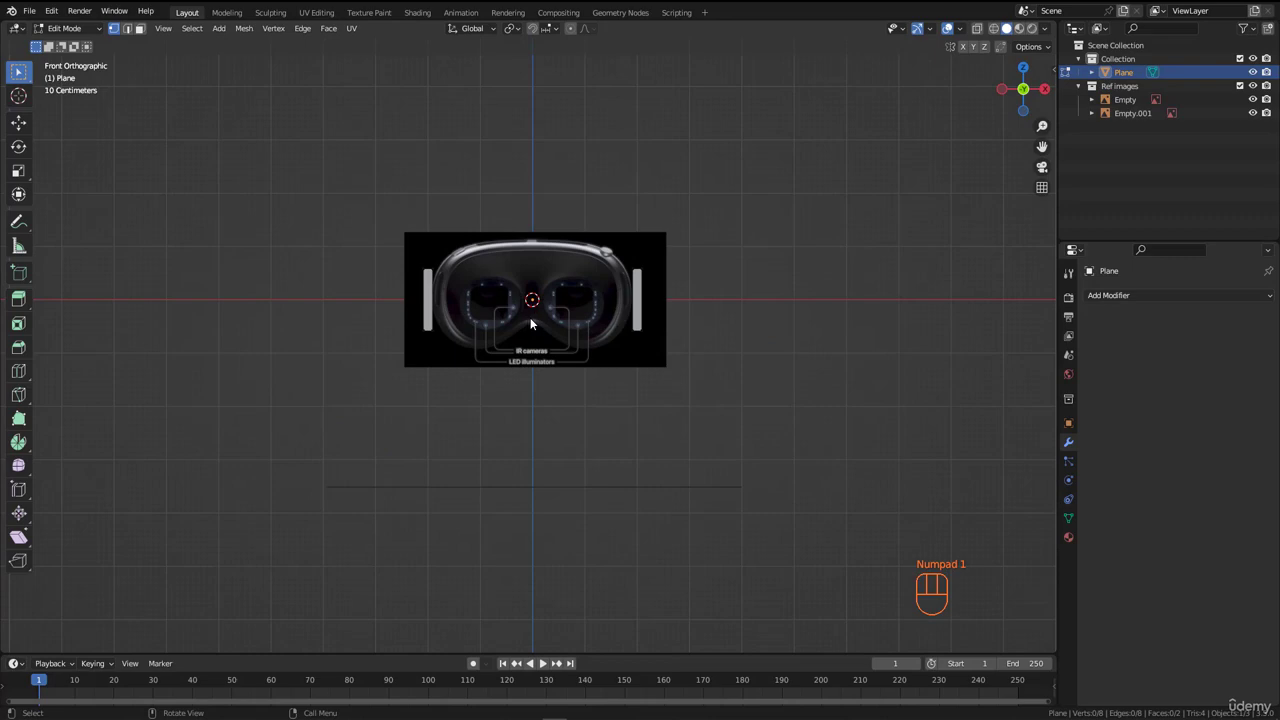
pyautogui.scroll(4, 530, 317)
pyautogui.press('Tab')
pyautogui.scroll(3, 475, 253)
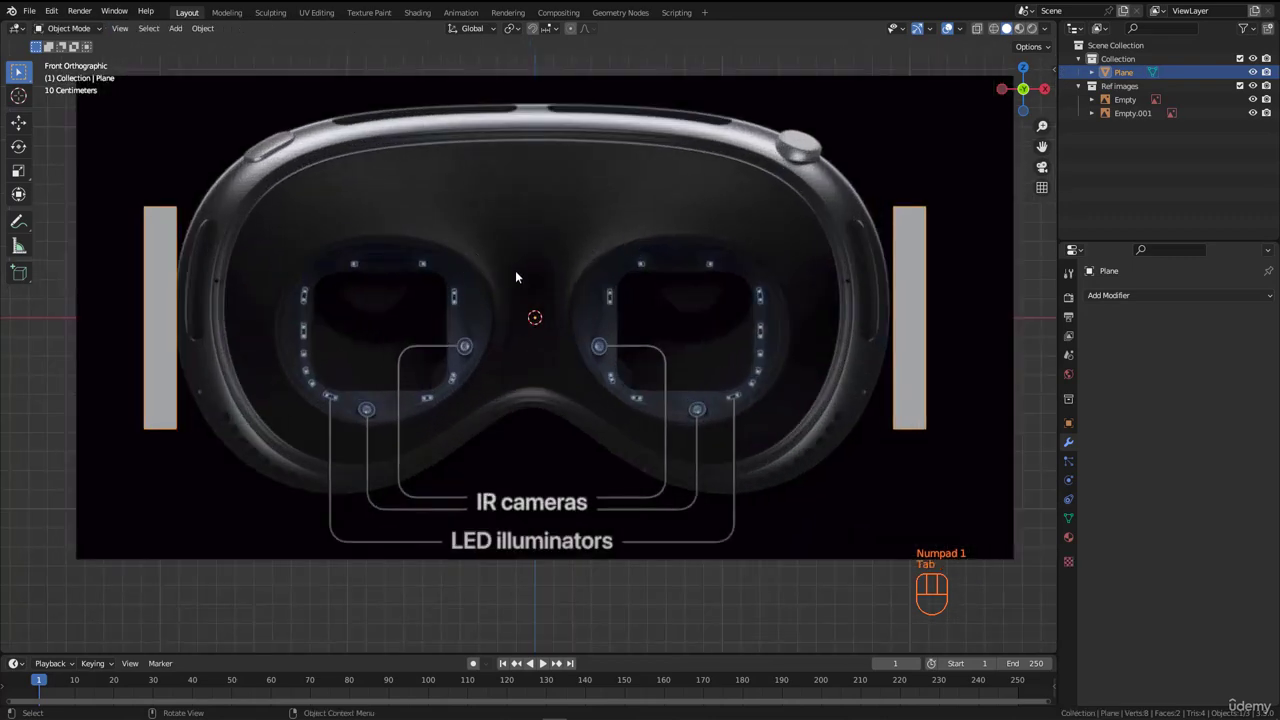
pyautogui.hotkey('shift', 'a')
pyautogui.moveTo(517, 293)
pyautogui.click(560, 309)
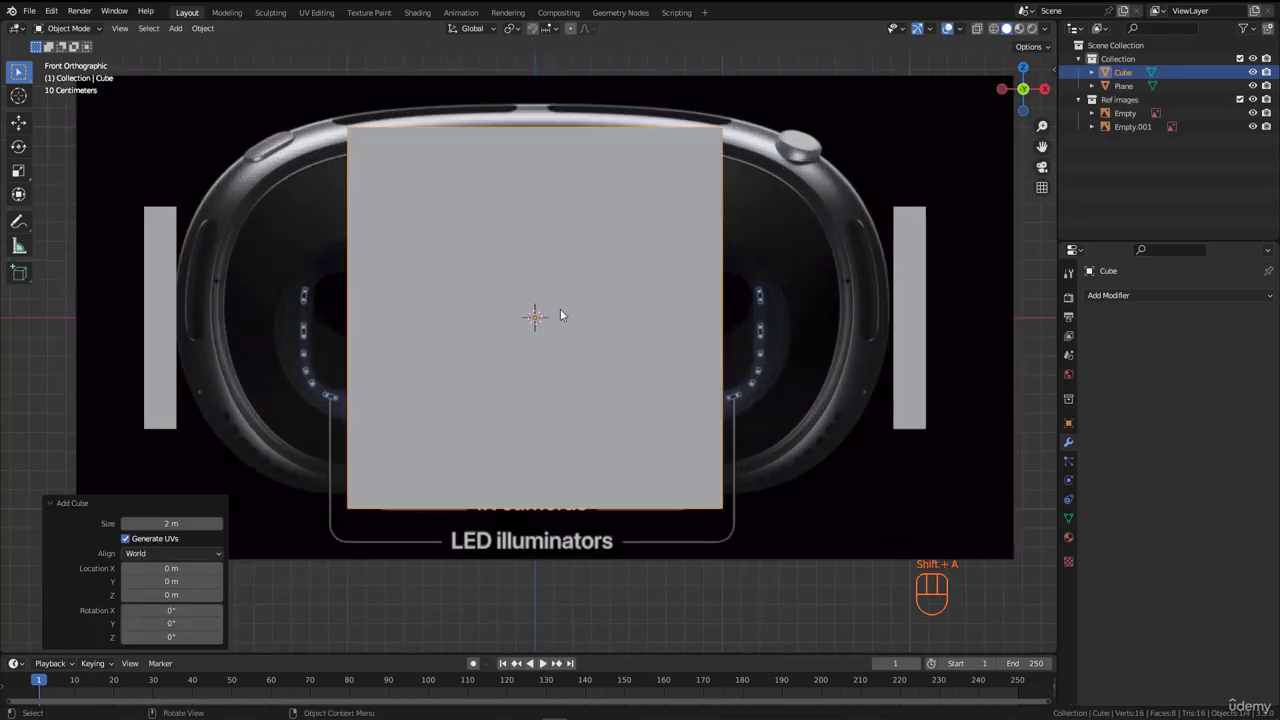
# Step: Merge all the cube's vertices at center into a single vertex
pyautogui.scroll(-3, 418, 288)
pyautogui.scroll(2, 433, 290)
pyautogui.press('Tab')
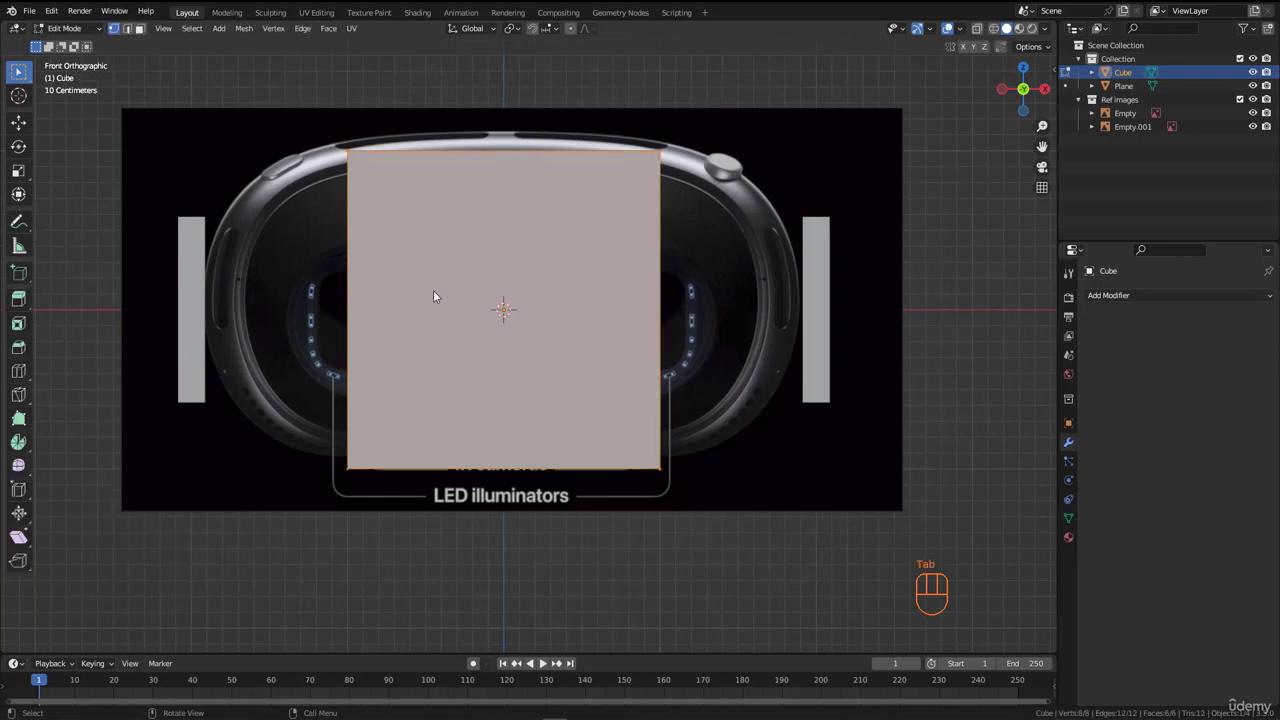
pyautogui.press('a')
pyautogui.press('m')
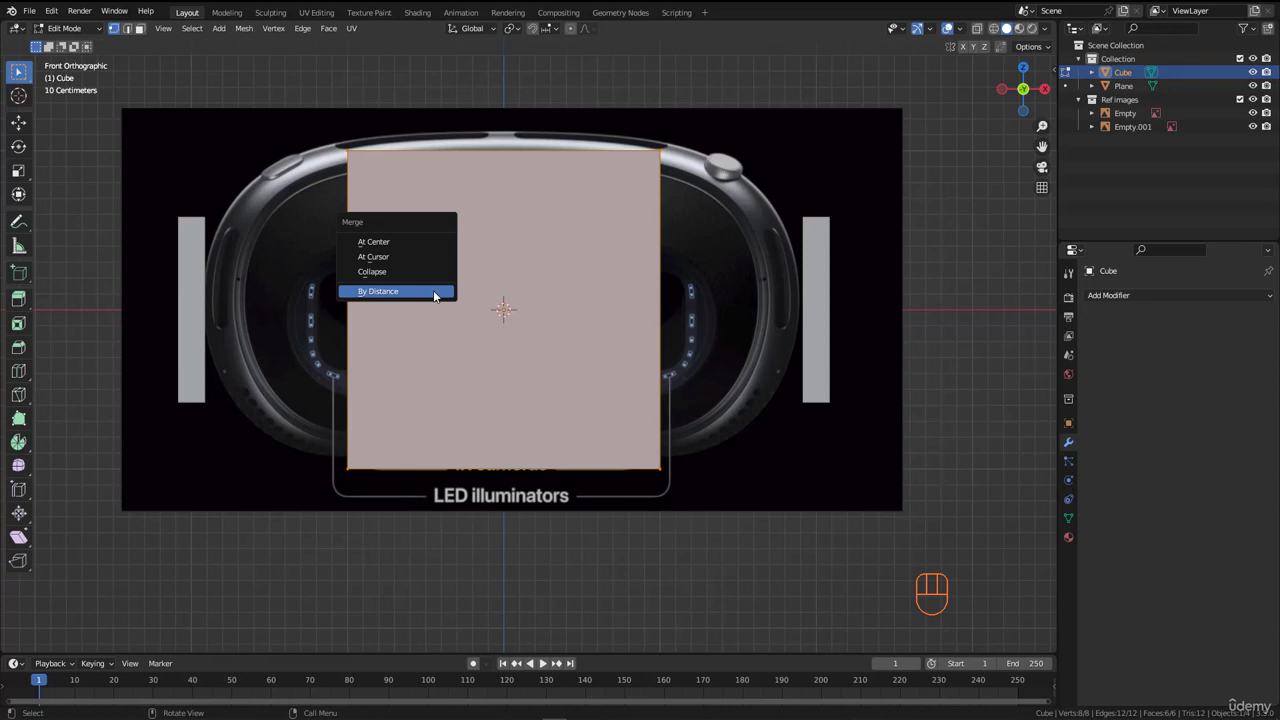
pyautogui.click(377, 243)
# Step: Move the single vertex up along Z about 1.11 m to the top edge of the headset in the front reference
pyautogui.scroll(7, 505, 312)
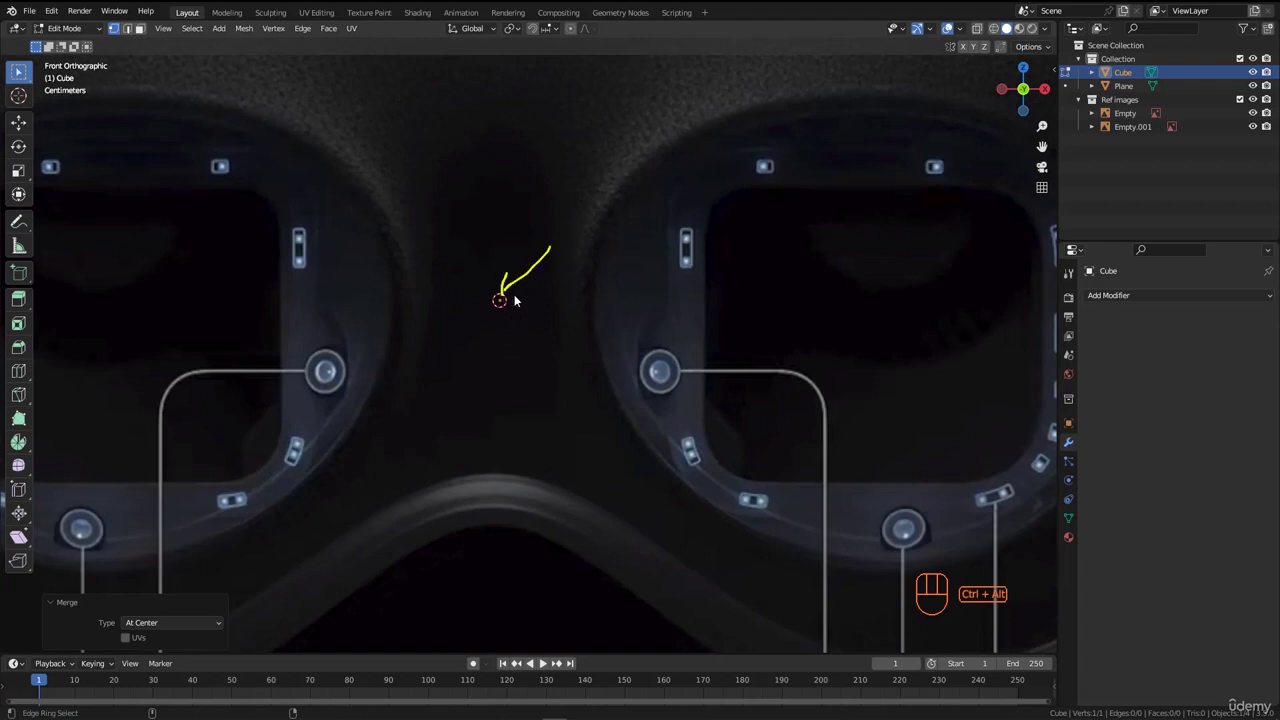
pyautogui.scroll(-4, 490, 377)
pyautogui.moveTo(497, 336); pyautogui.dragTo(531, 406, button='middle')
pyautogui.press('KP_1')
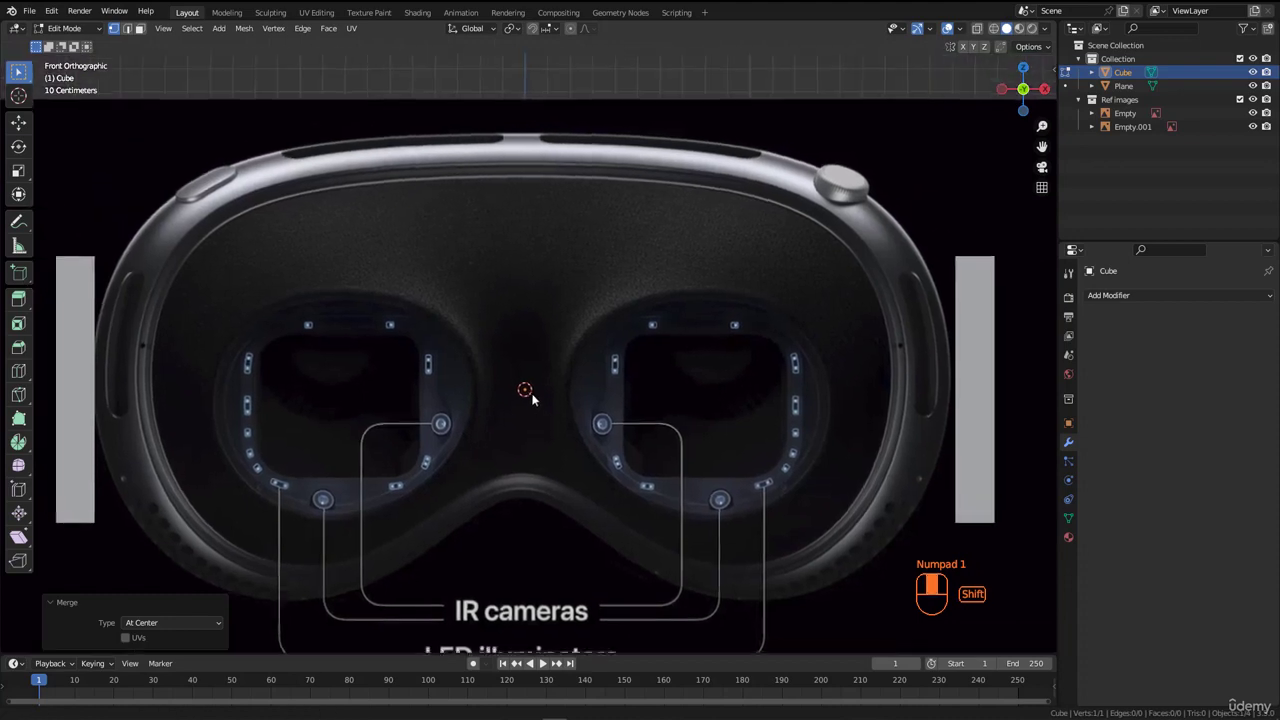
pyautogui.press('g')
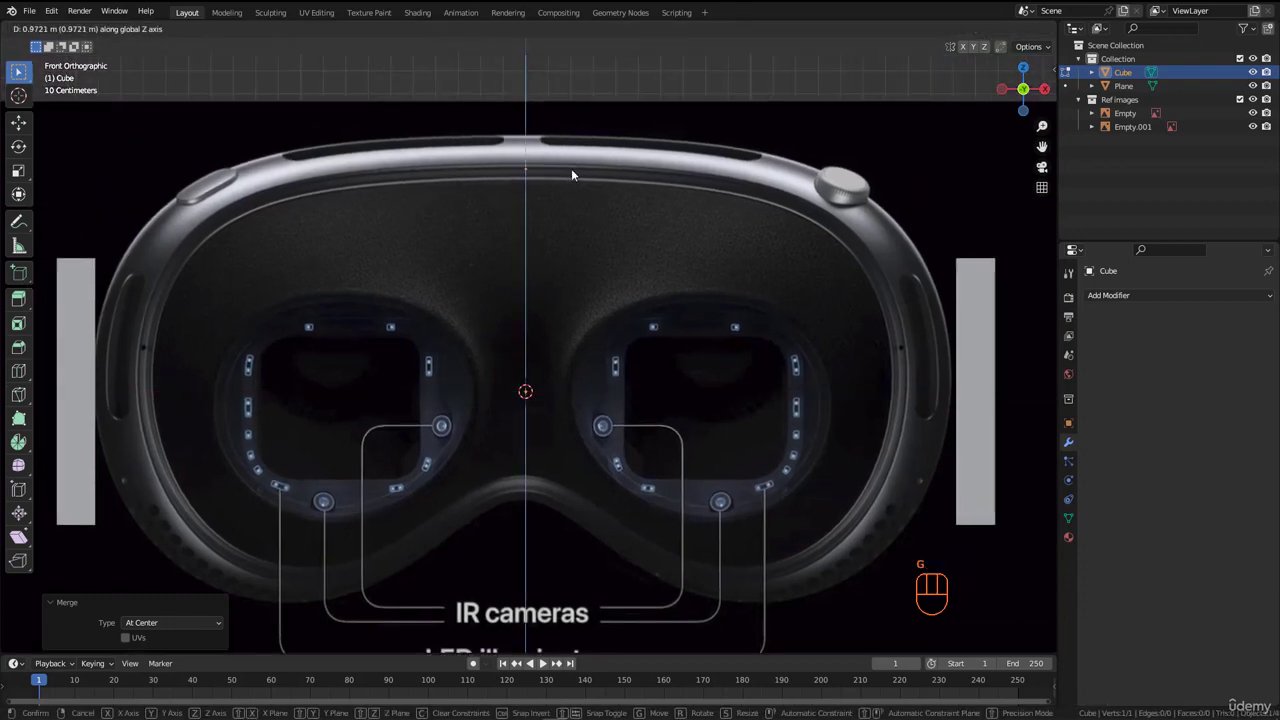
pyautogui.click(570, 147)
pyautogui.scroll(8, 545, 150)
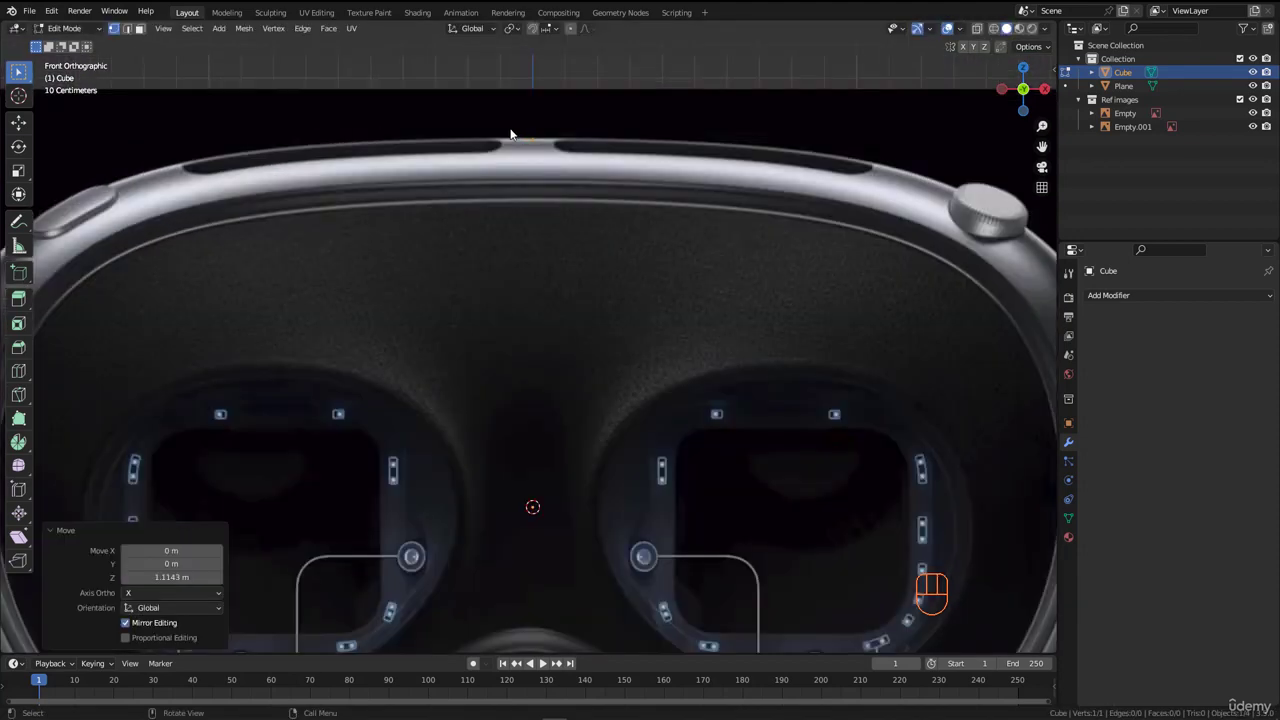
pyautogui.scroll(-6, 558, 165)
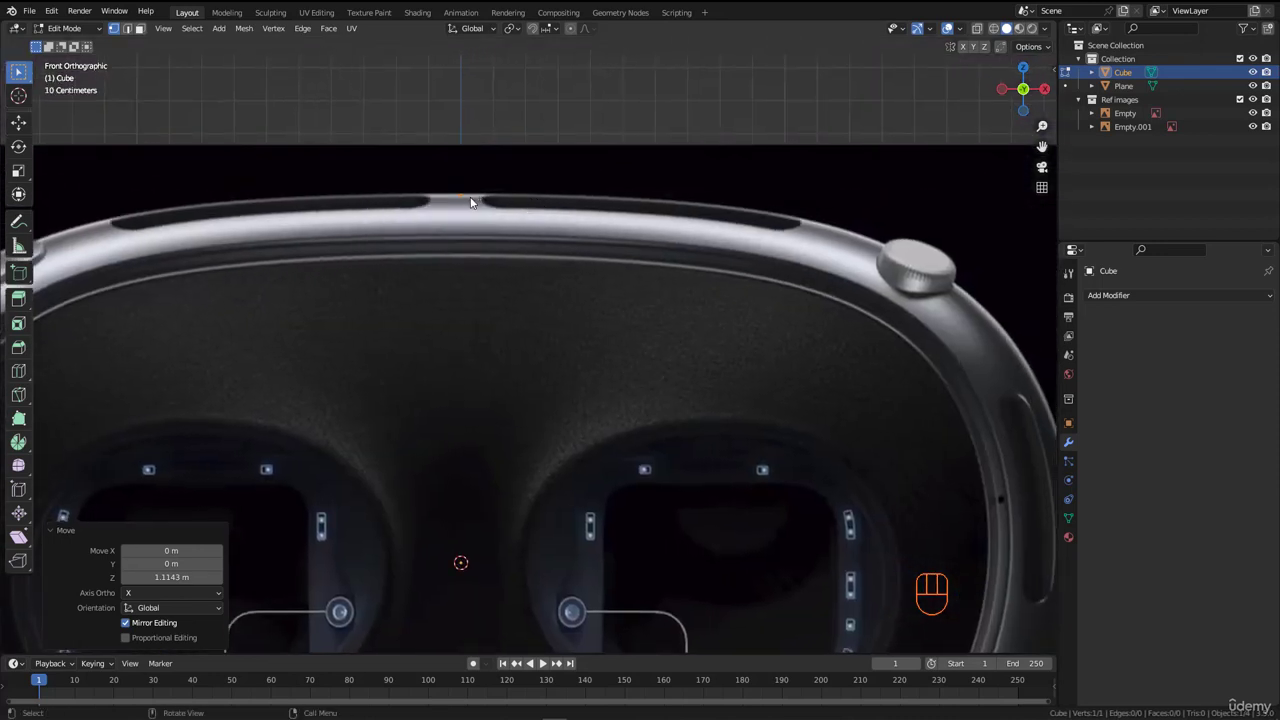
# Step: Extrude the single vertex three times along the headset's upper edge towards the dial, in segments about 0.35 m long
pyautogui.press('e')
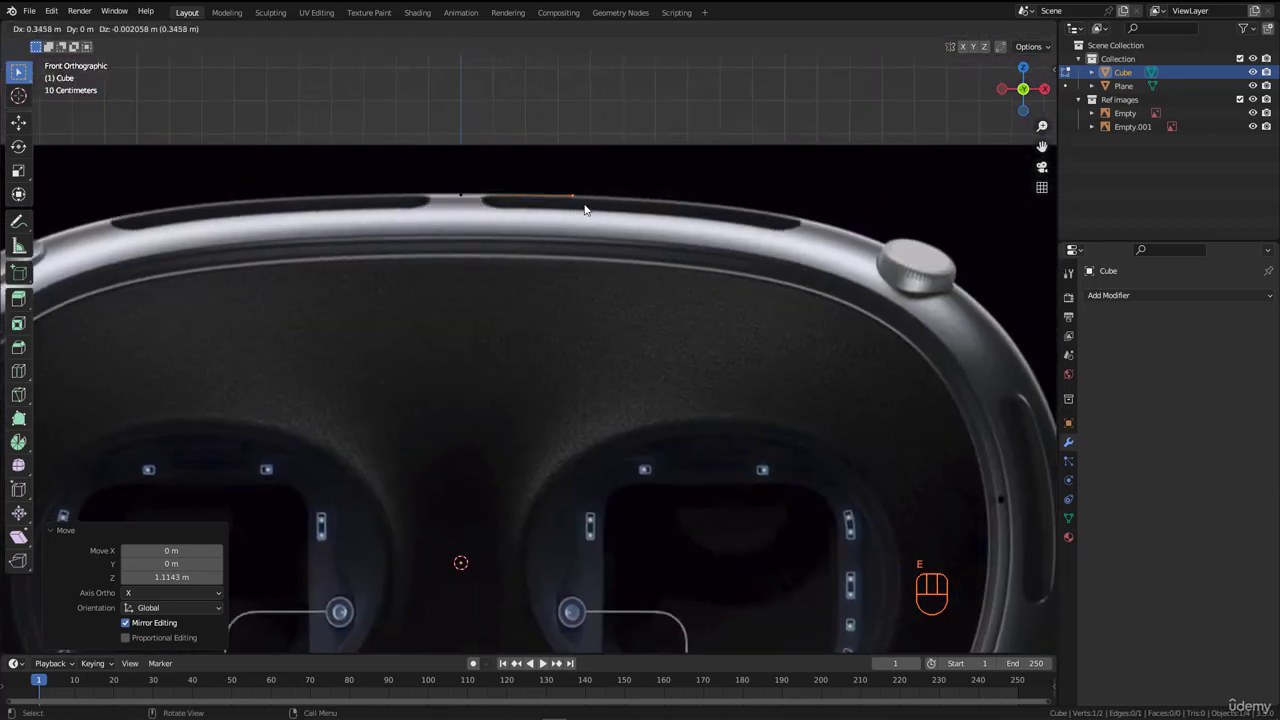
pyautogui.click(590, 210)
pyautogui.press('e')
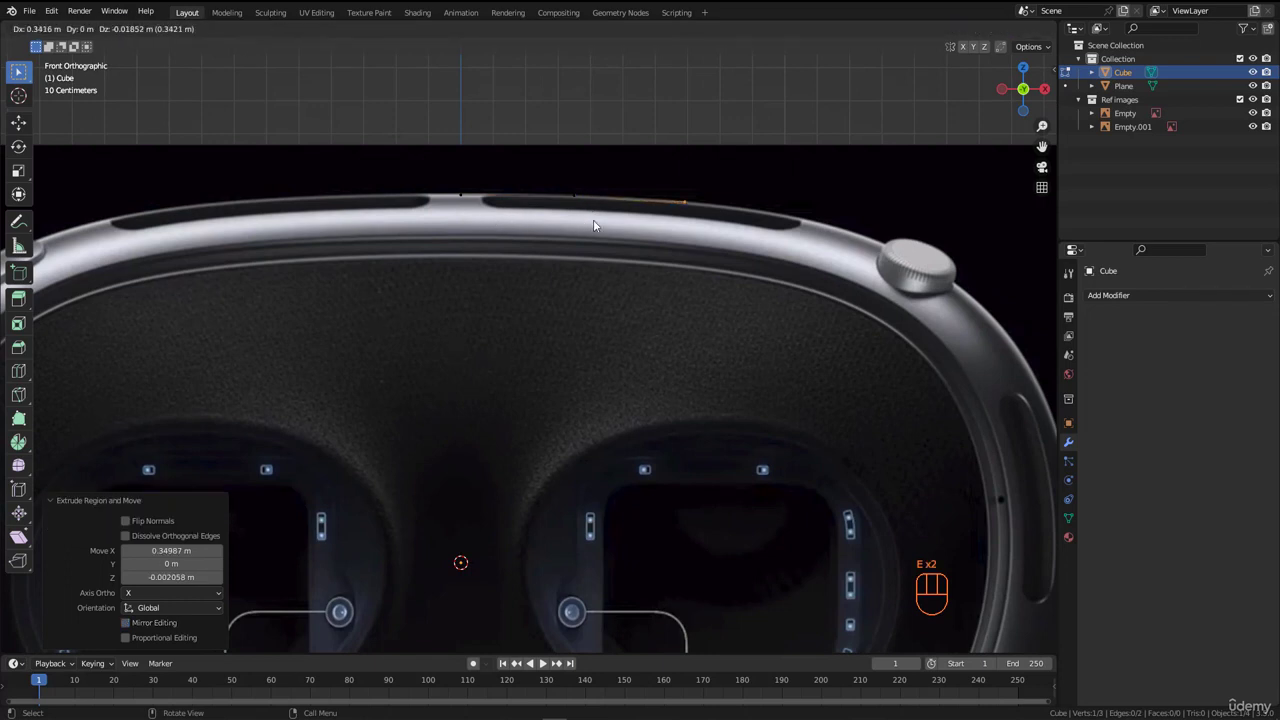
pyautogui.keyDown('shift'); pyautogui.click(596, 224); pyautogui.keyUp('shift')
pyautogui.keyDown('shift'); pyautogui.moveTo(596, 224); pyautogui.dragTo(524, 200, button='middle'); pyautogui.keyUp('shift')
pyautogui.press('e')
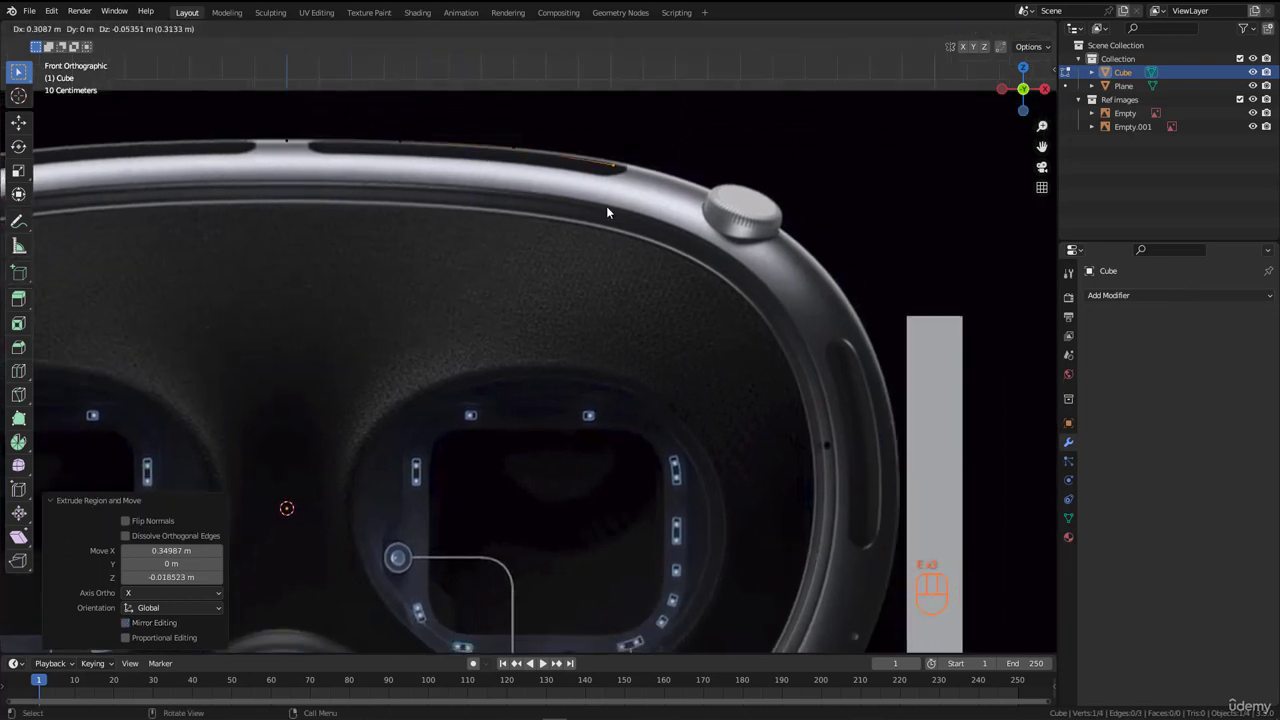
pyautogui.click(626, 208)
# Step: Extrude three more vertices across the dial and around the upper corner, following the headset's outer edge
pyautogui.keyDown('shift'); pyautogui.moveTo(697, 257); pyautogui.dragTo(510, 181, button='middle'); pyautogui.keyUp('shift')
pyautogui.press('e')
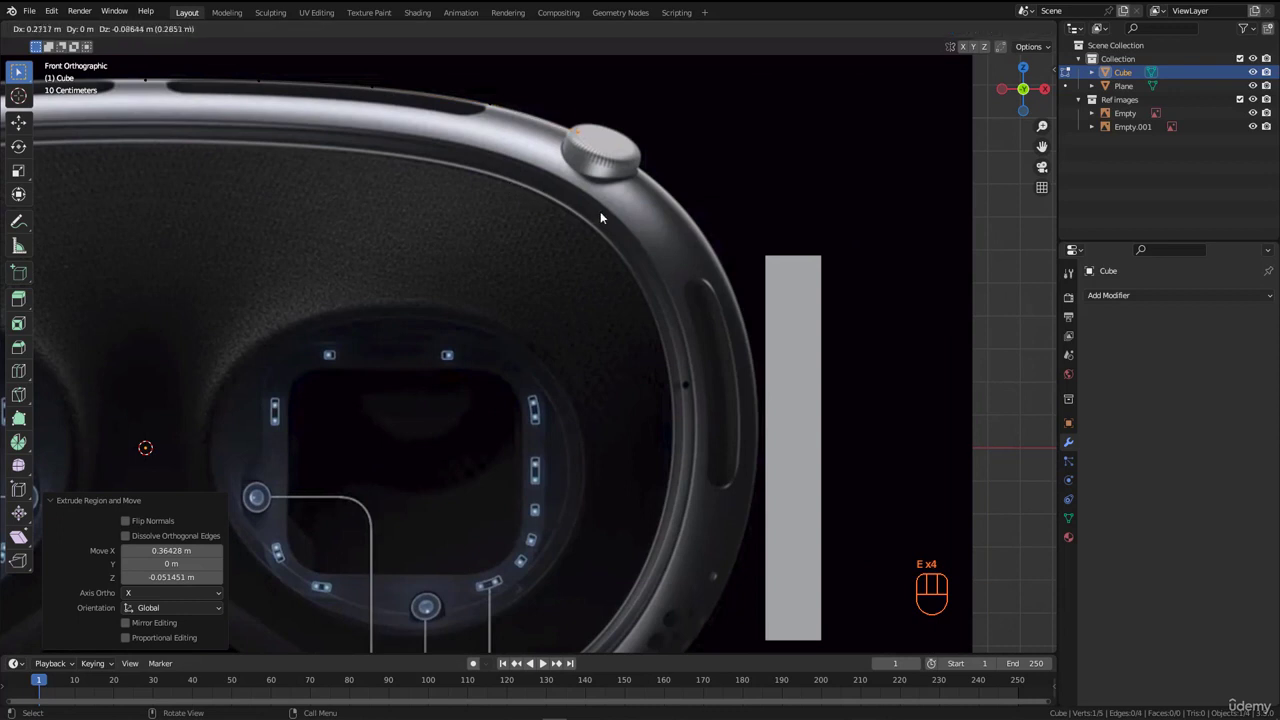
pyautogui.click(620, 217)
pyautogui.press('e')
pyautogui.click(645, 268)
pyautogui.press('e')
pyautogui.click(701, 358)
# Step: Extrude three vertices down the outer side of the headset beside the guide strip, in segments about 0.32 m long
pyautogui.keyDown('shift'); pyautogui.moveTo(706, 390); pyautogui.dragTo(677, 256, button='middle'); pyautogui.keyUp('shift')
pyautogui.press('e')
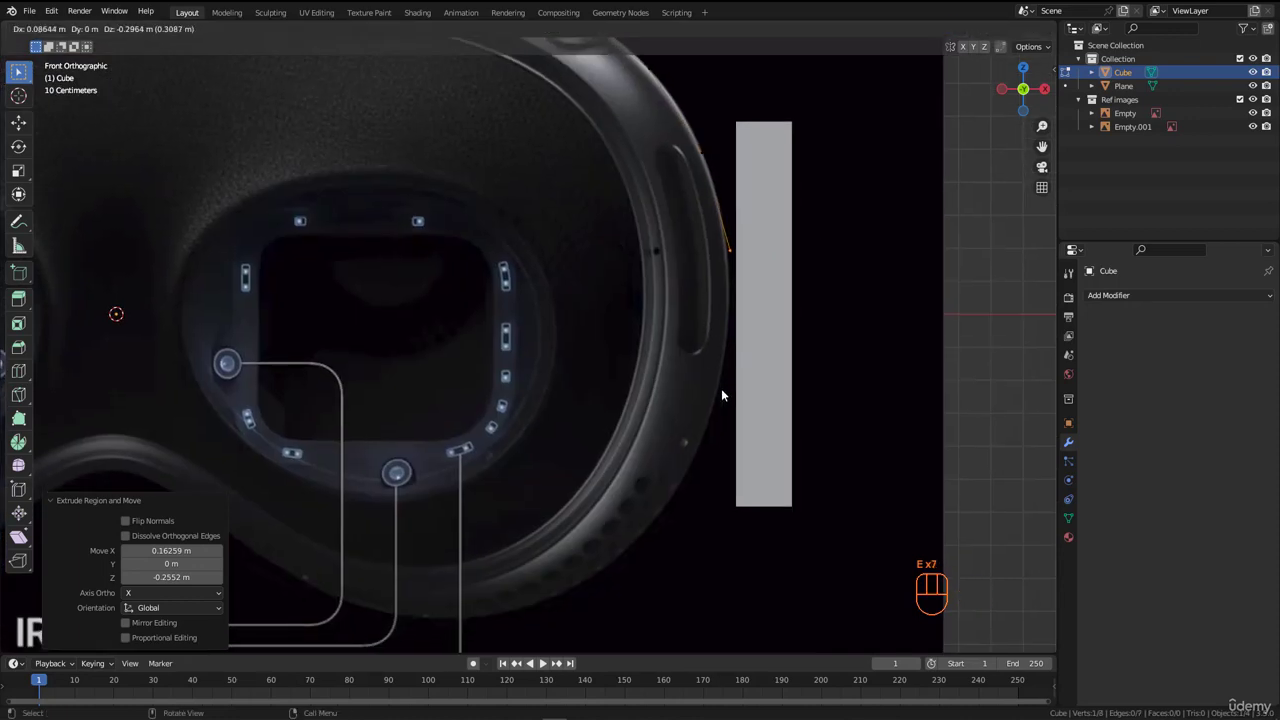
pyautogui.click(718, 392)
pyautogui.press('e')
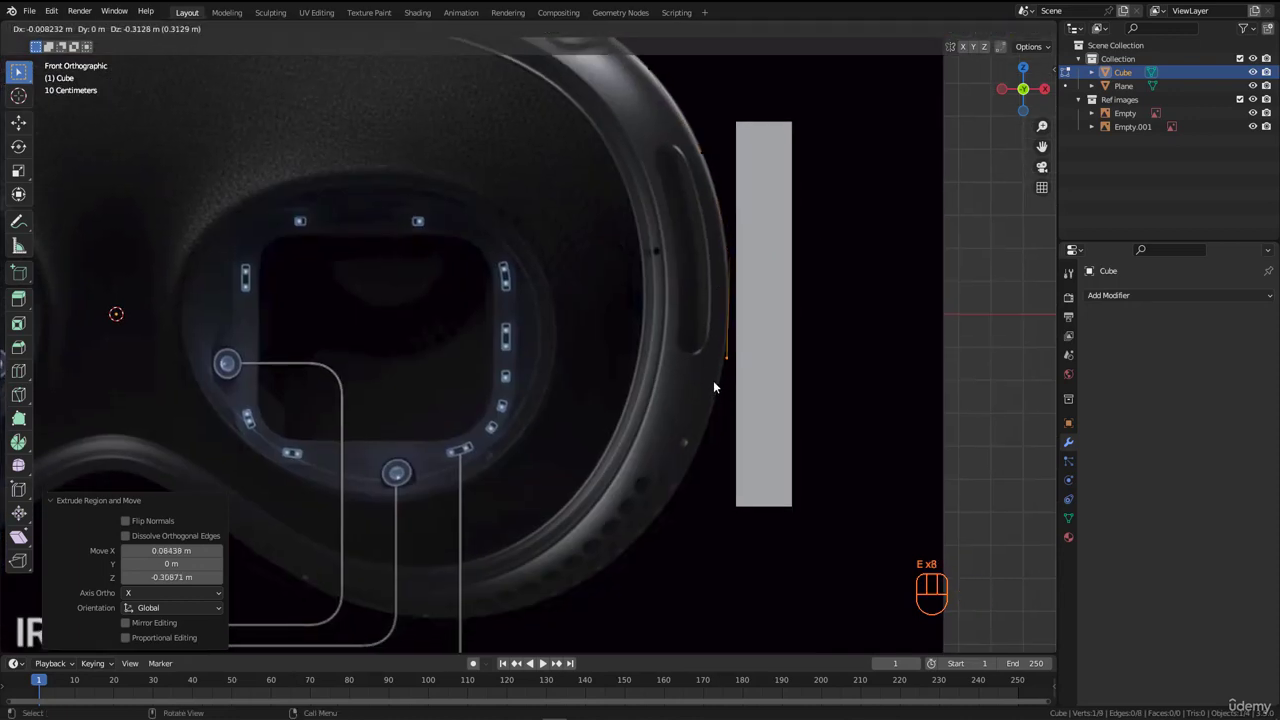
pyautogui.click(704, 374)
pyautogui.scroll(-2, 704, 374)
pyautogui.keyDown('shift'); pyautogui.moveTo(665, 380); pyautogui.dragTo(717, 329, button='middle'); pyautogui.keyUp('shift')
pyautogui.press('e')
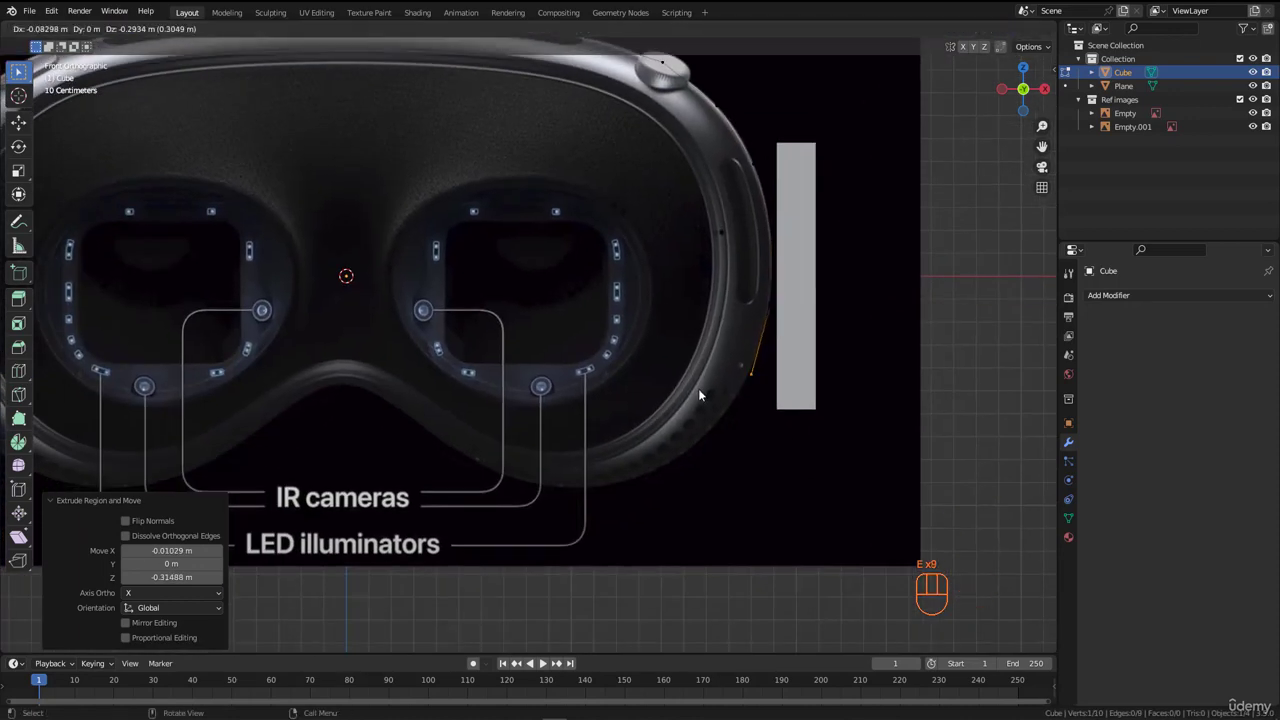
pyautogui.click(694, 393)
# Step: Extrude two vertices around the headset's lower outer corner, in segments about 0.33 m long
pyautogui.scroll(2, 694, 393)
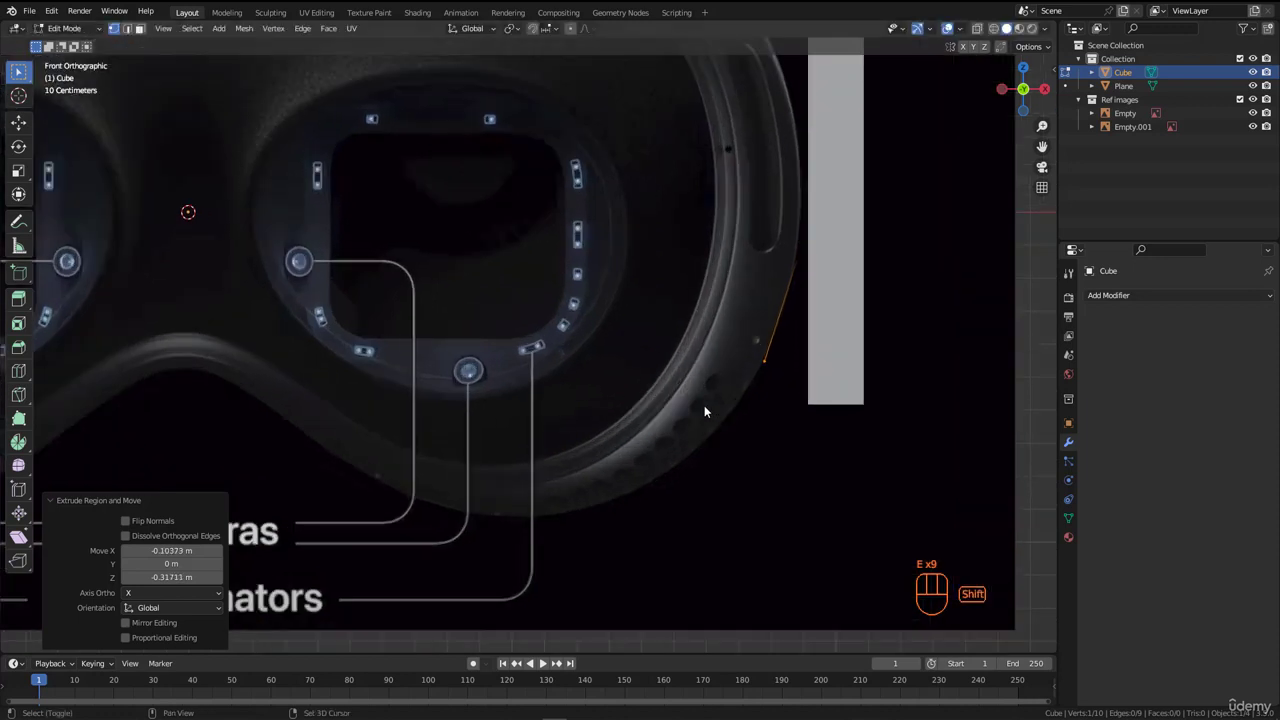
pyautogui.keyDown('shift'); pyautogui.moveTo(704, 405); pyautogui.dragTo(795, 290, button='middle'); pyautogui.keyUp('shift')
pyautogui.press('e')
pyautogui.click(729, 376)
pyautogui.press('e')
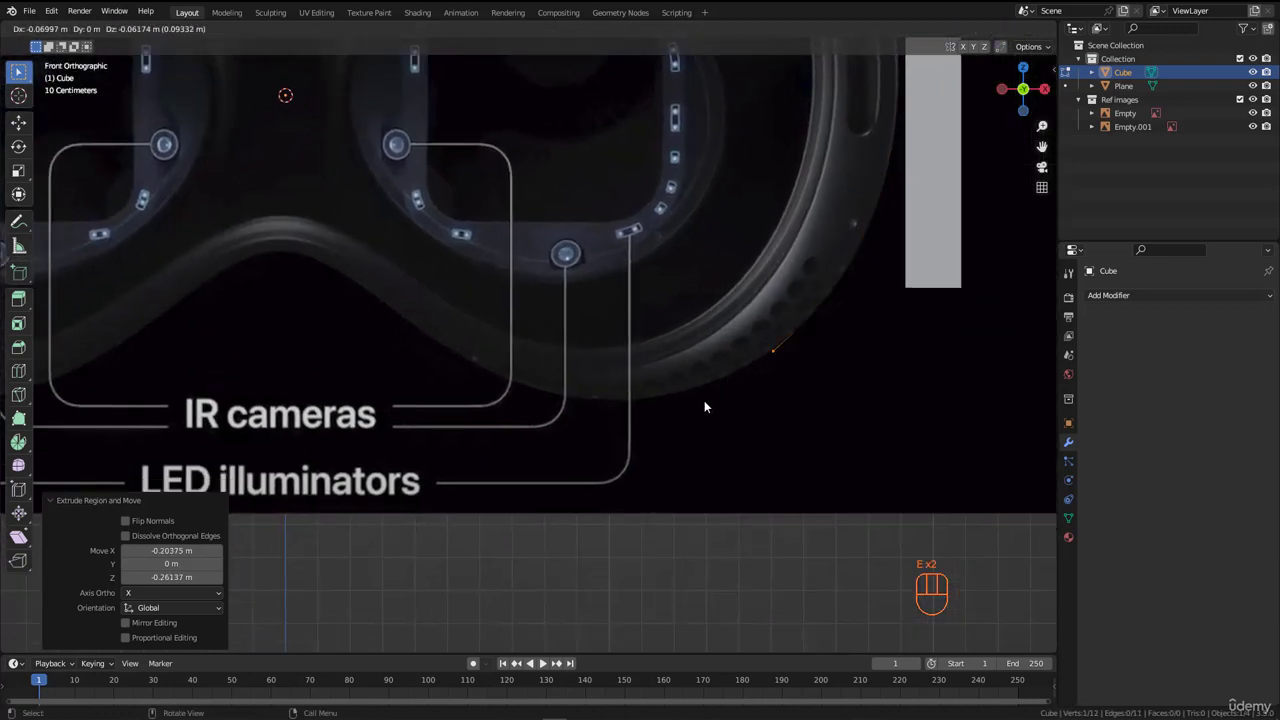
pyautogui.click(680, 393)
# Step: Extrude three vertices along the underside of the headset, past its lowest point and up towards the nose gap
pyautogui.press('e')
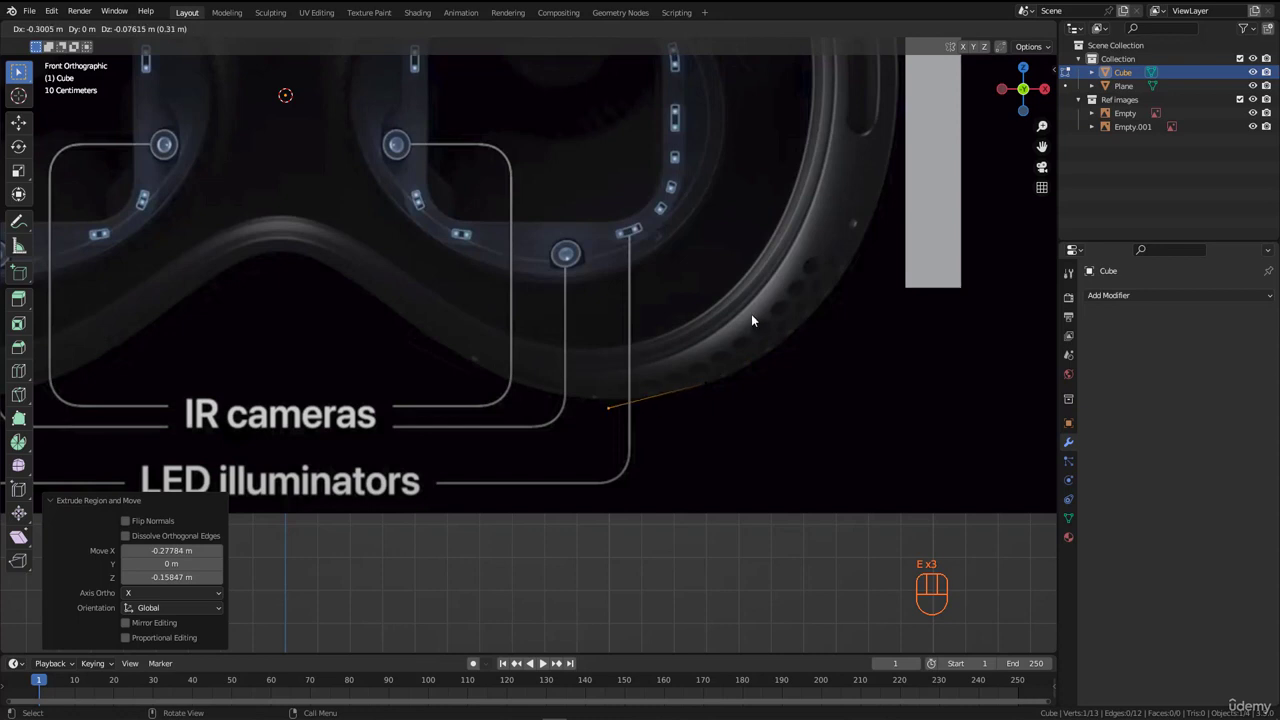
pyautogui.click(747, 314)
pyautogui.press('e')
pyautogui.click(670, 300)
pyautogui.press('e')
pyautogui.click(598, 261)
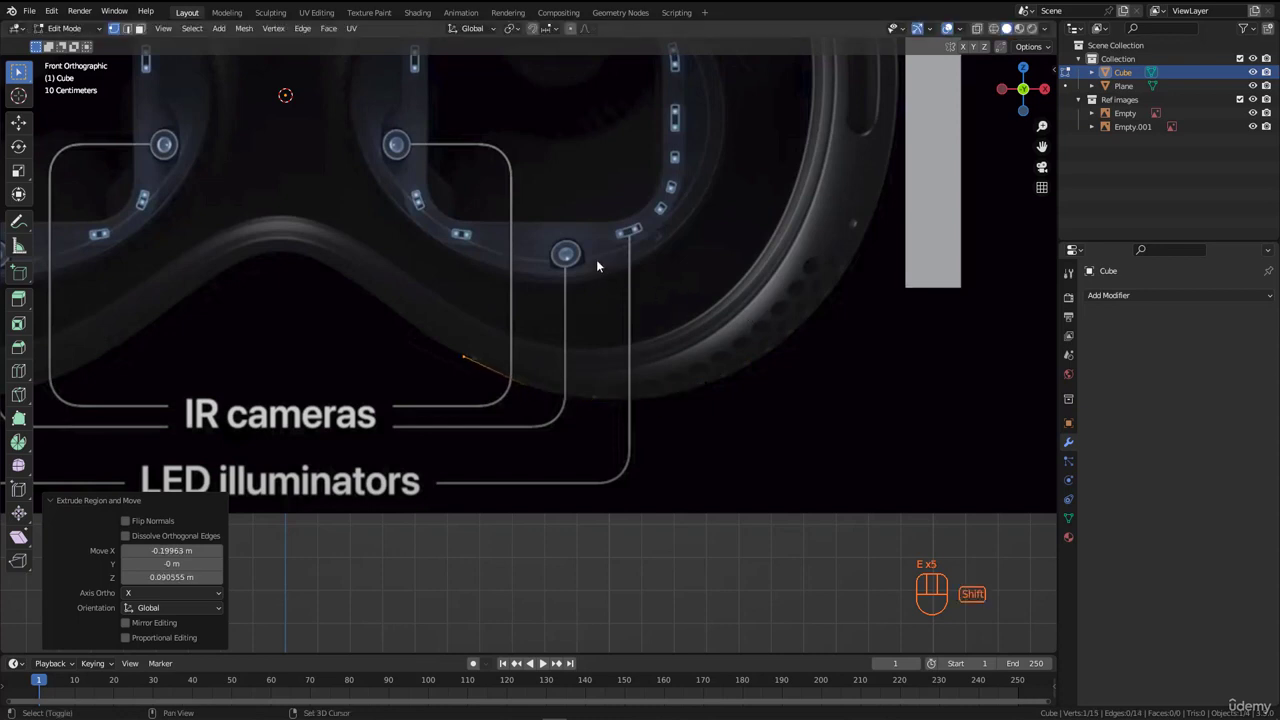
# Step: Insert one cut in the underside segment beside the lowest point and move the new vertex down about 0.01 m onto the outline
pyautogui.keyDown('shift'); pyautogui.moveTo(597, 260); pyautogui.dragTo(688, 257, button='middle'); pyautogui.keyUp('shift')
pyautogui.moveTo(520, 276); pyautogui.dragTo(952, 464)
pyautogui.scroll(3, 745, 396)
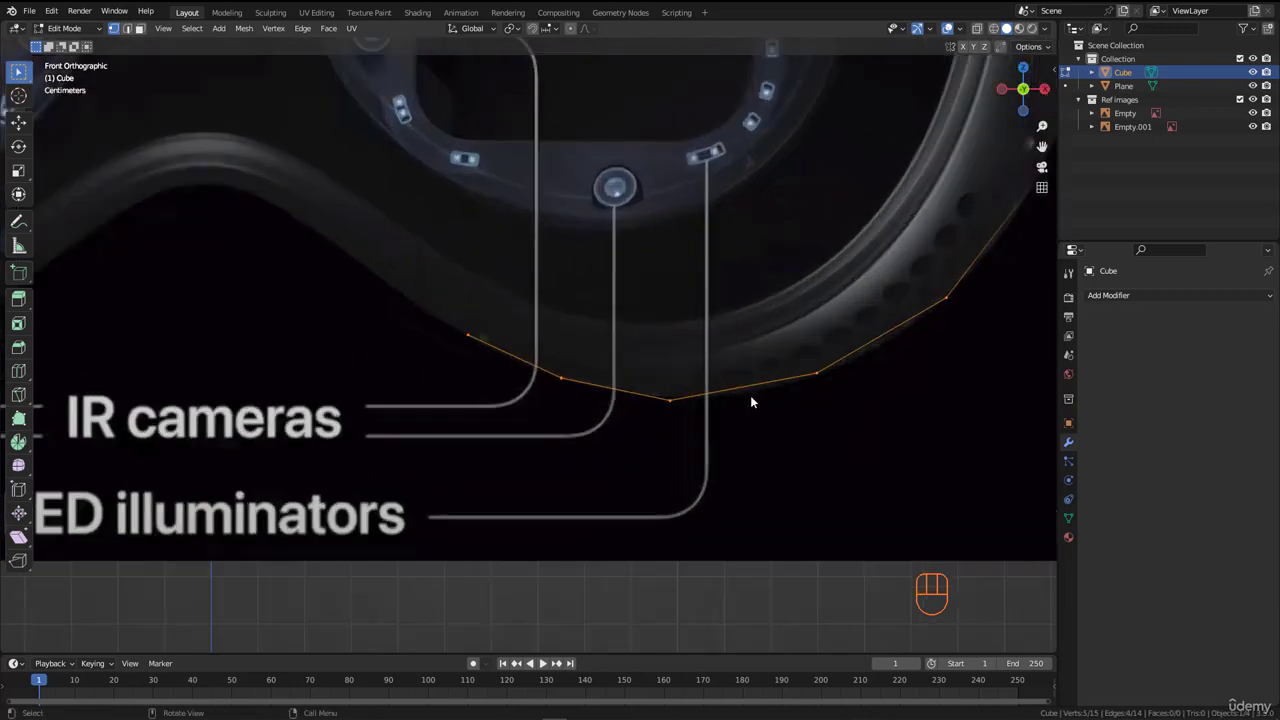
pyautogui.hotkey('ctrl', 'r')
pyautogui.doubleClick(746, 386)
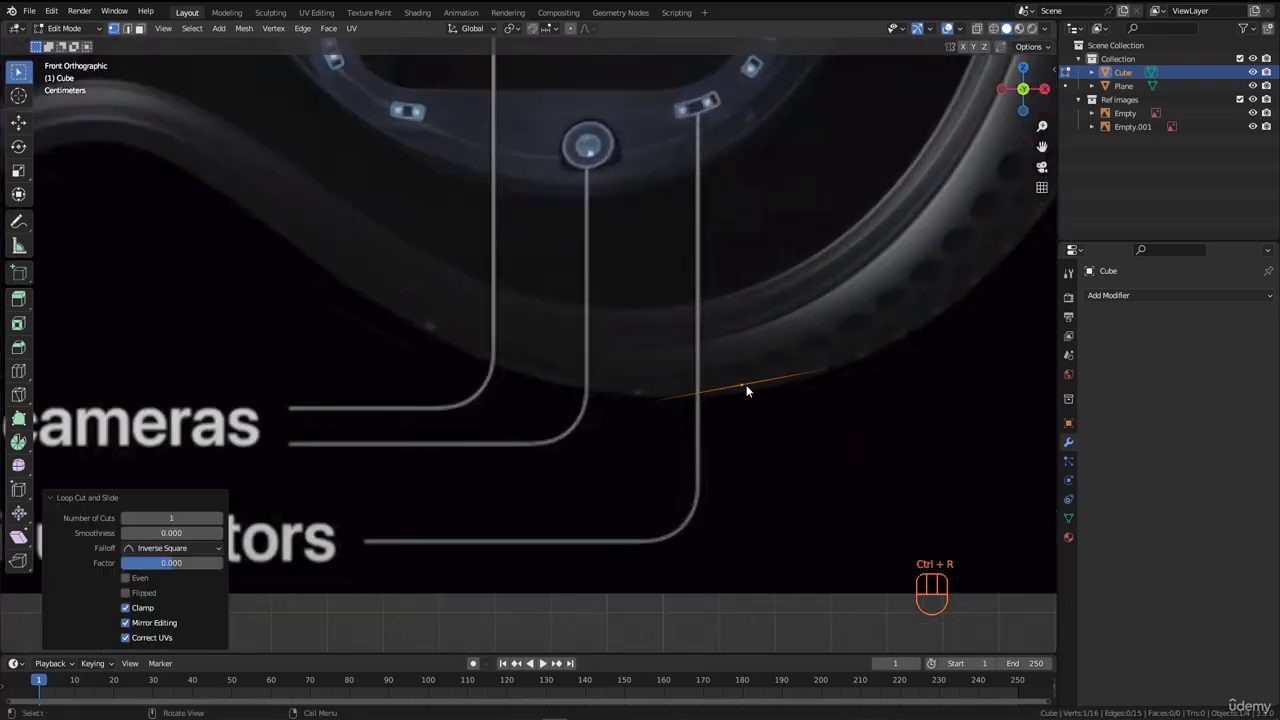
pyautogui.moveTo(720, 363); pyautogui.dragTo(755, 394)
pyautogui.scroll(2, 757, 395)
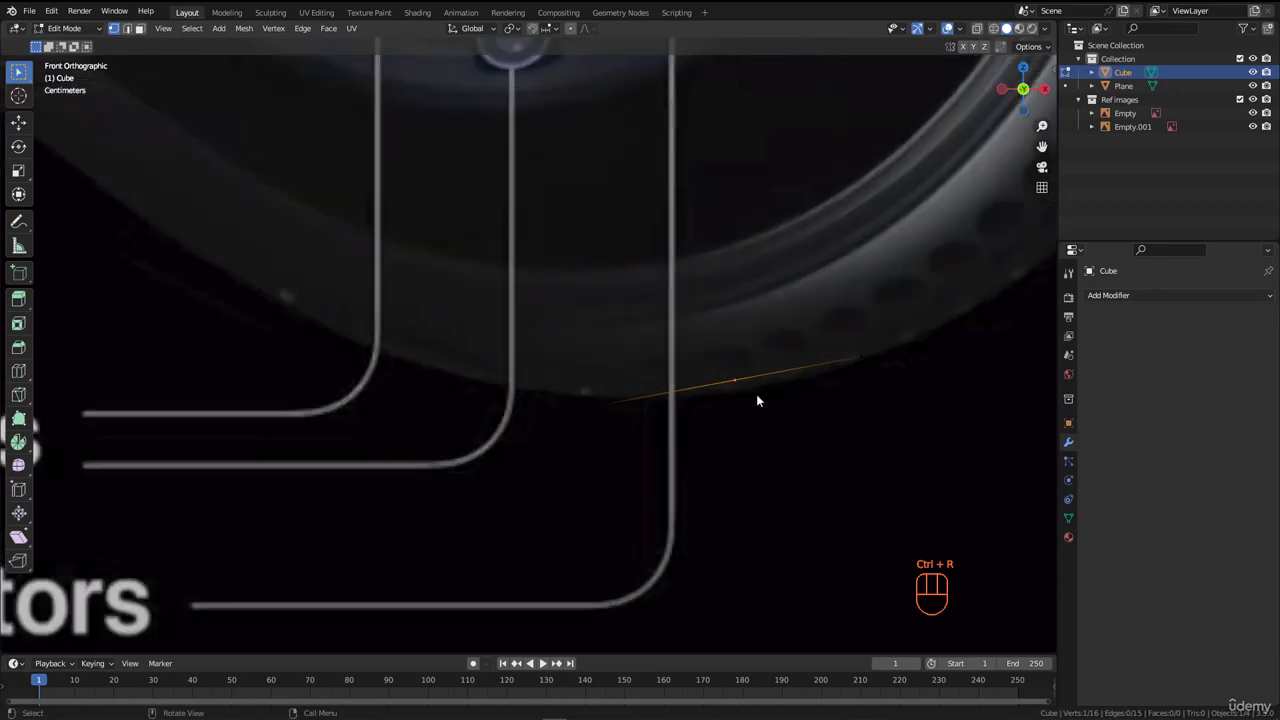
pyautogui.press('g')
pyautogui.click(756, 402)
pyautogui.scroll(-3, 614, 420)
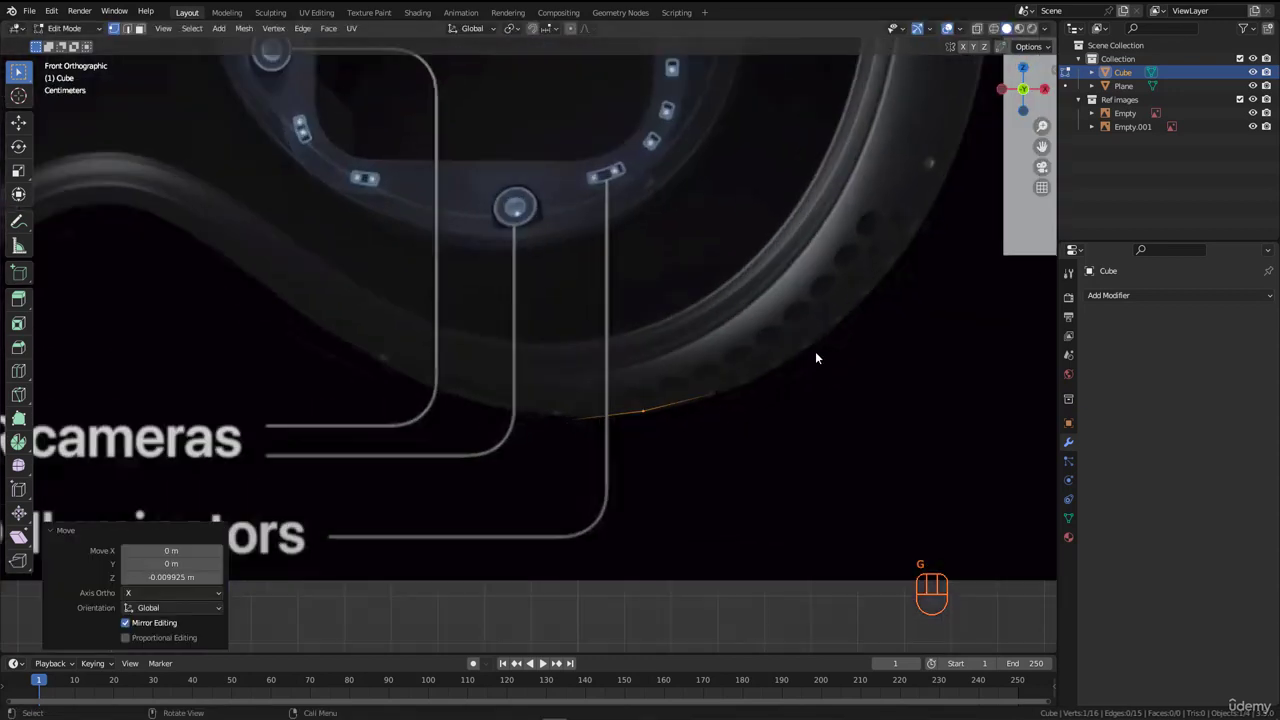
# Step: Cut the next segment towards the lower corner once and move its vertex about 0.008 m in X and -0.018 m in Z onto the outline
pyautogui.scroll(1, 815, 357)
pyautogui.keyDown('ctrl'); pyautogui.rightClick(851, 311); pyautogui.keyUp('ctrl')
pyautogui.keyDown('ctrl'); pyautogui.rightClick(940, 195); pyautogui.keyUp('ctrl')
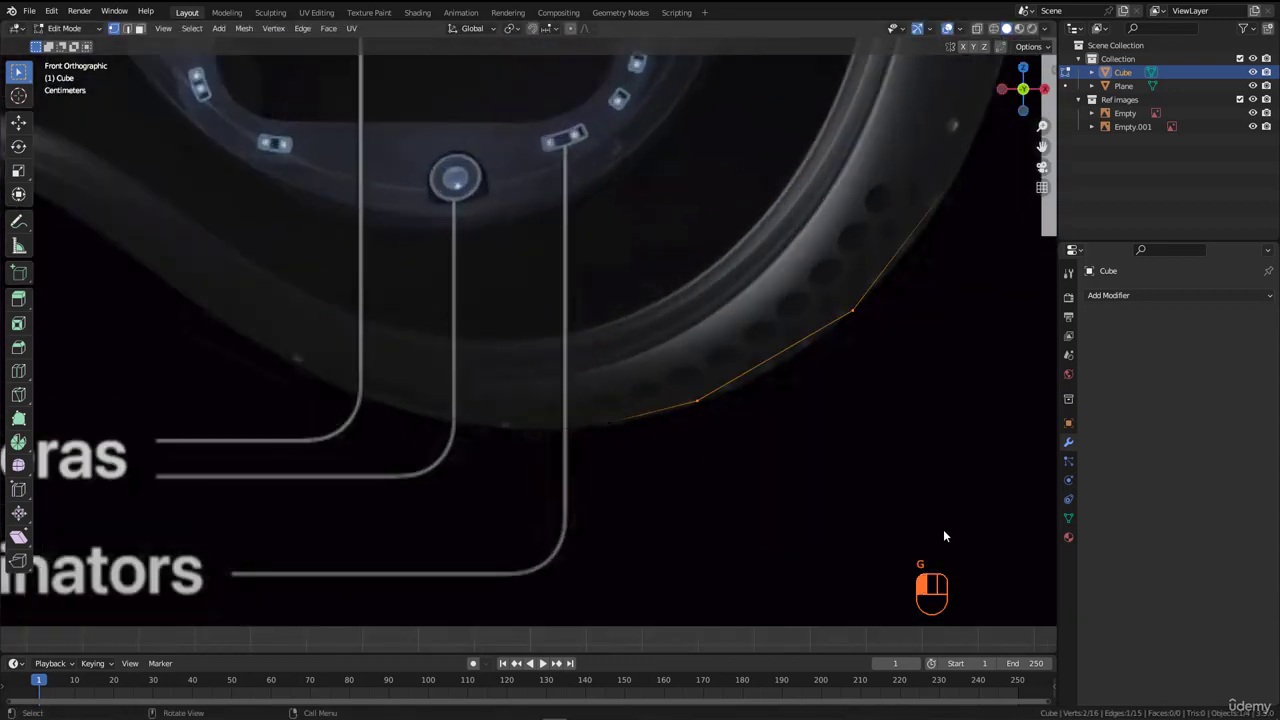
pyautogui.hotkey('ctrl', 'r')
pyautogui.doubleClick(774, 357)
pyautogui.moveTo(748, 322); pyautogui.dragTo(811, 397)
pyautogui.scroll(2, 791, 373)
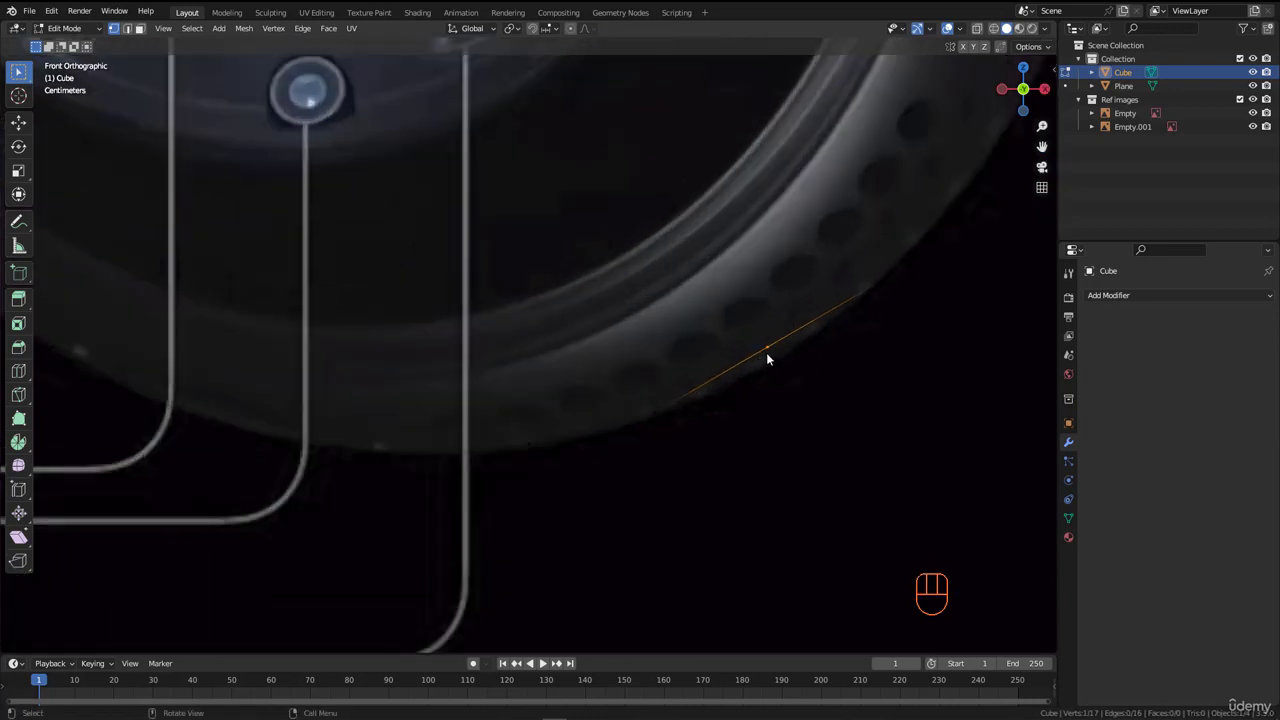
pyautogui.hotkey('ctrl', 'r')
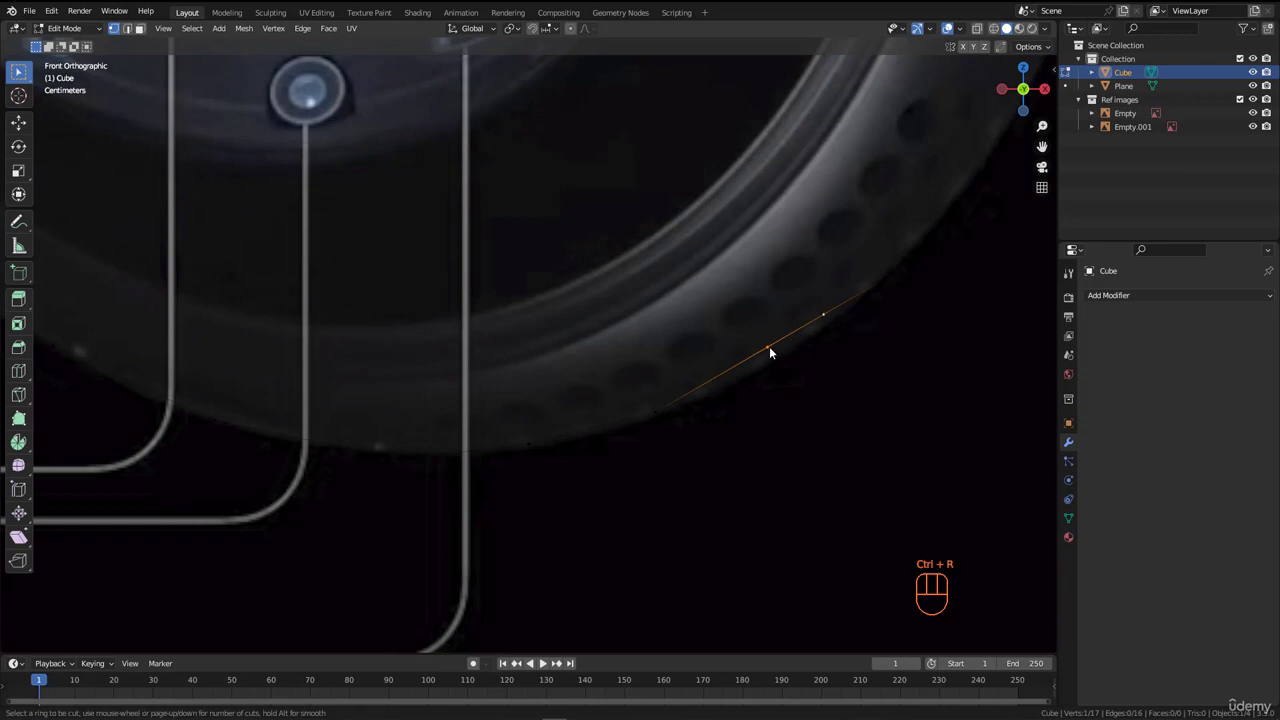
pyautogui.moveTo(744, 323); pyautogui.dragTo(801, 377)
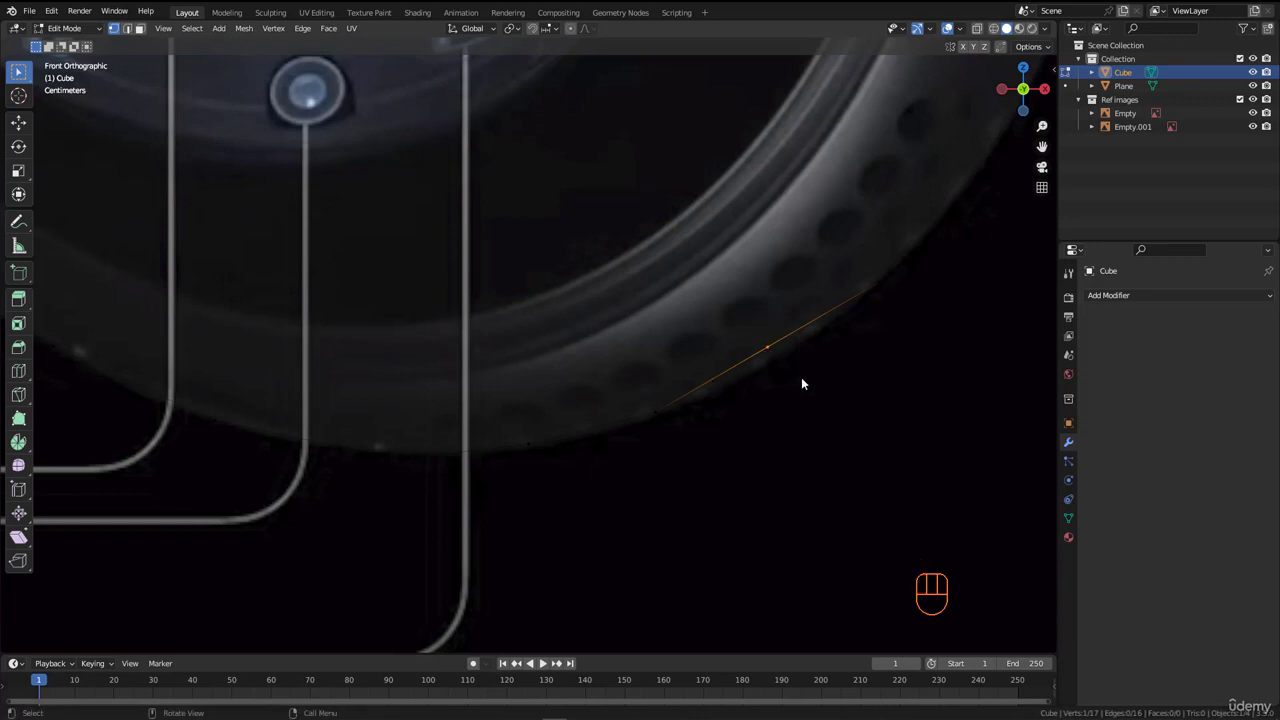
pyautogui.press('g')
pyautogui.click(807, 394)
# Step: Continue from the chain's end vertex by extruding four vertices along the nose gap edge up to the headset's centre line
pyautogui.scroll(-6, 799, 392)
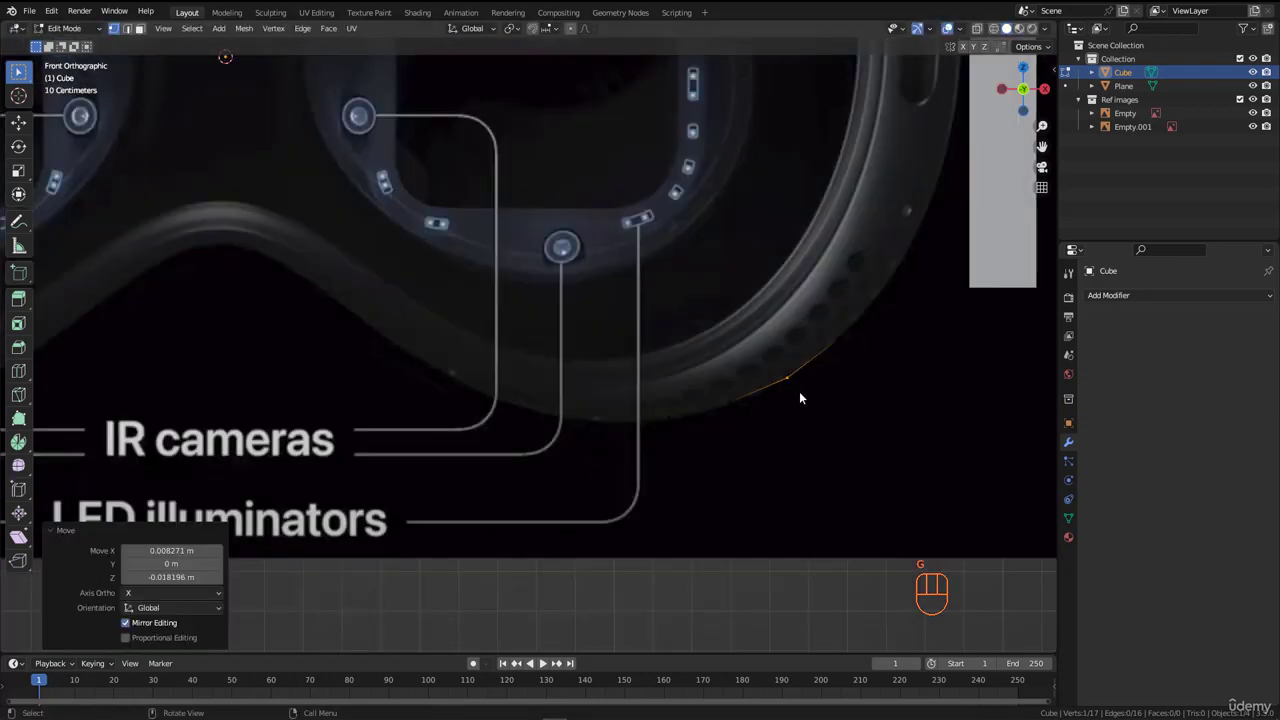
pyautogui.click(597, 385)
pyautogui.scroll(3, 579, 383)
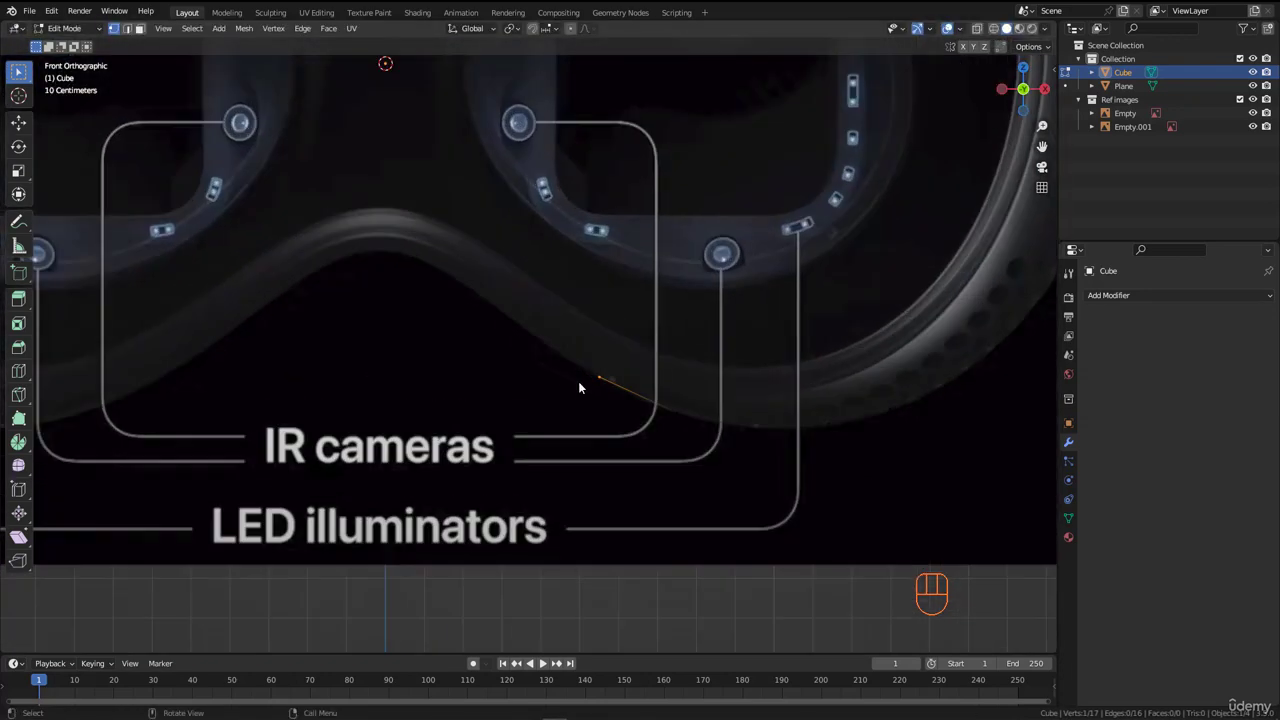
pyautogui.keyDown('shift'); pyautogui.moveTo(611, 389); pyautogui.dragTo(637, 403, button='middle'); pyautogui.keyUp('shift')
pyautogui.press('e')
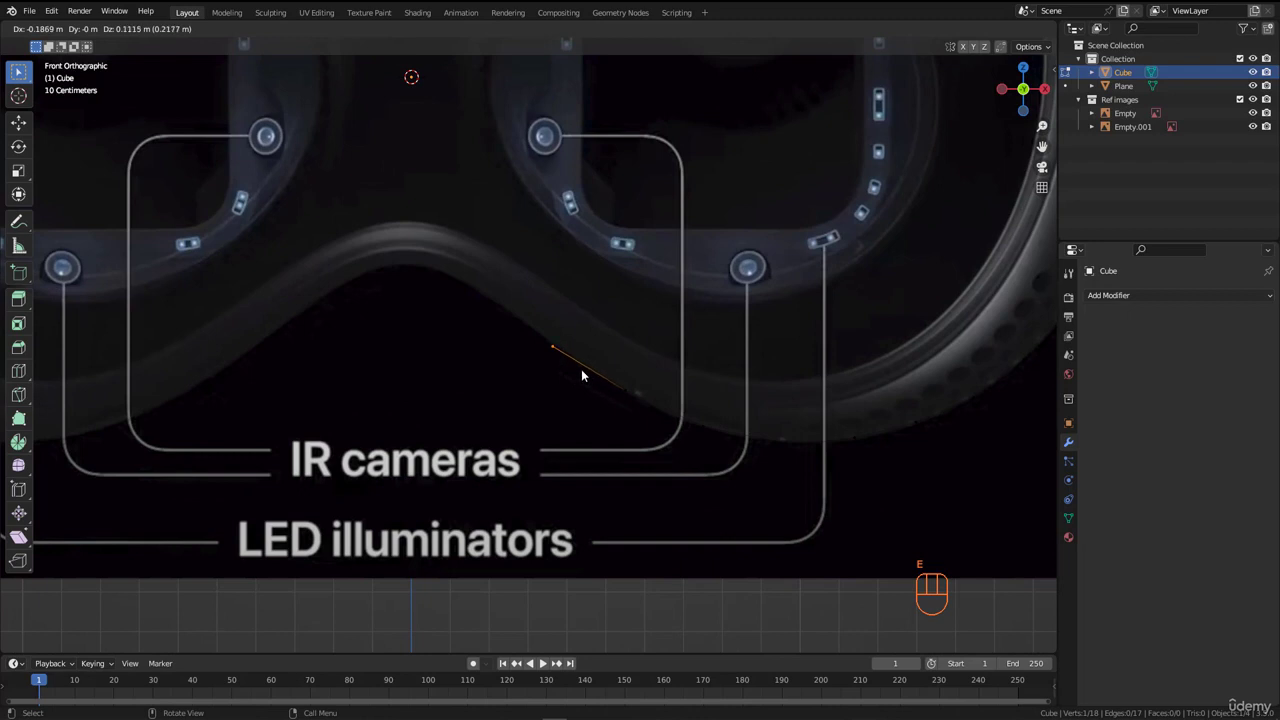
pyautogui.click(582, 368)
pyautogui.press('e')
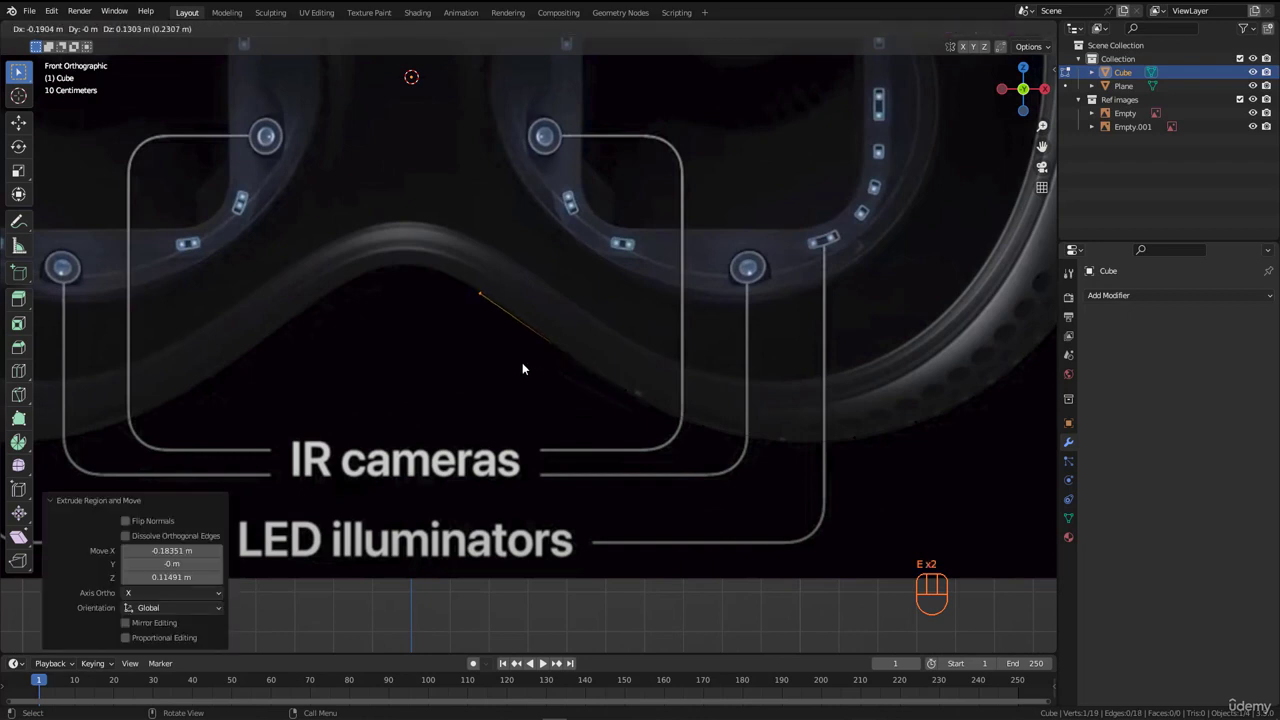
pyautogui.click(521, 359)
pyautogui.press('e')
pyautogui.click(508, 405)
pyautogui.press('e')
pyautogui.click(491, 407)
pyautogui.scroll(-4, 492, 390)
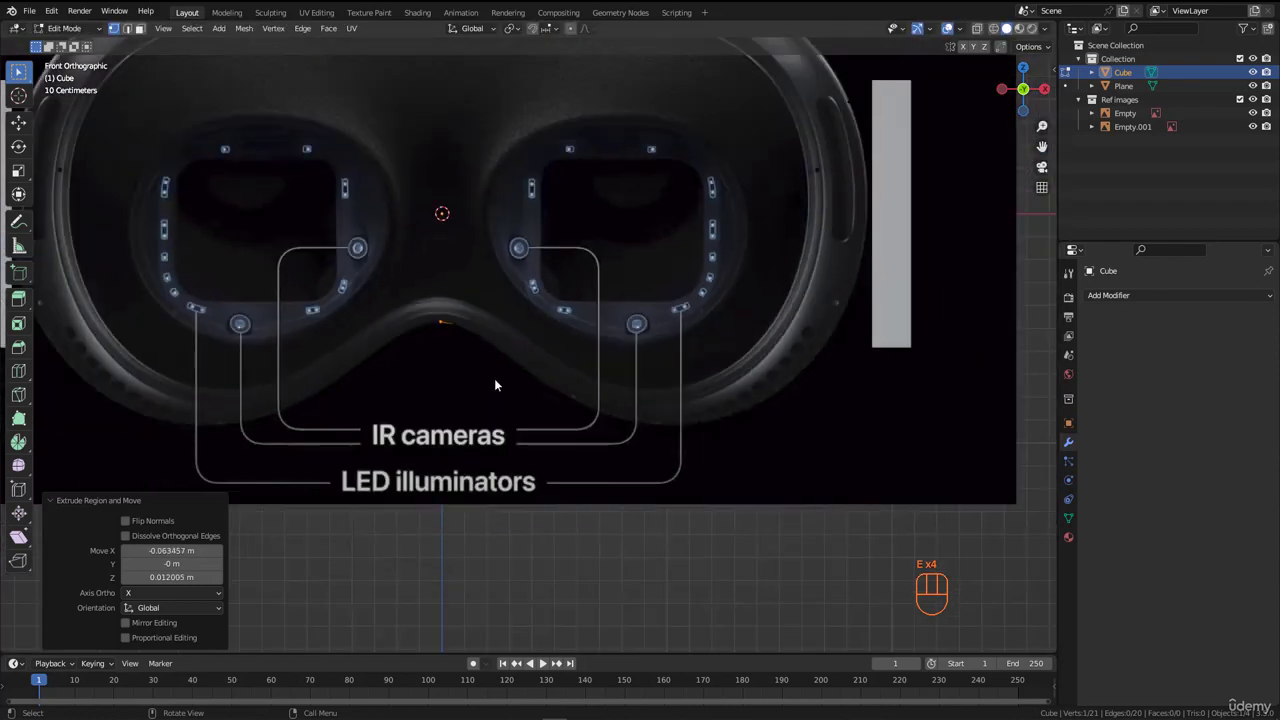
pyautogui.keyDown('shift'); pyautogui.moveTo(486, 352); pyautogui.dragTo(589, 492, button='middle'); pyautogui.keyUp('shift')
pyautogui.scroll(1, 556, 198)
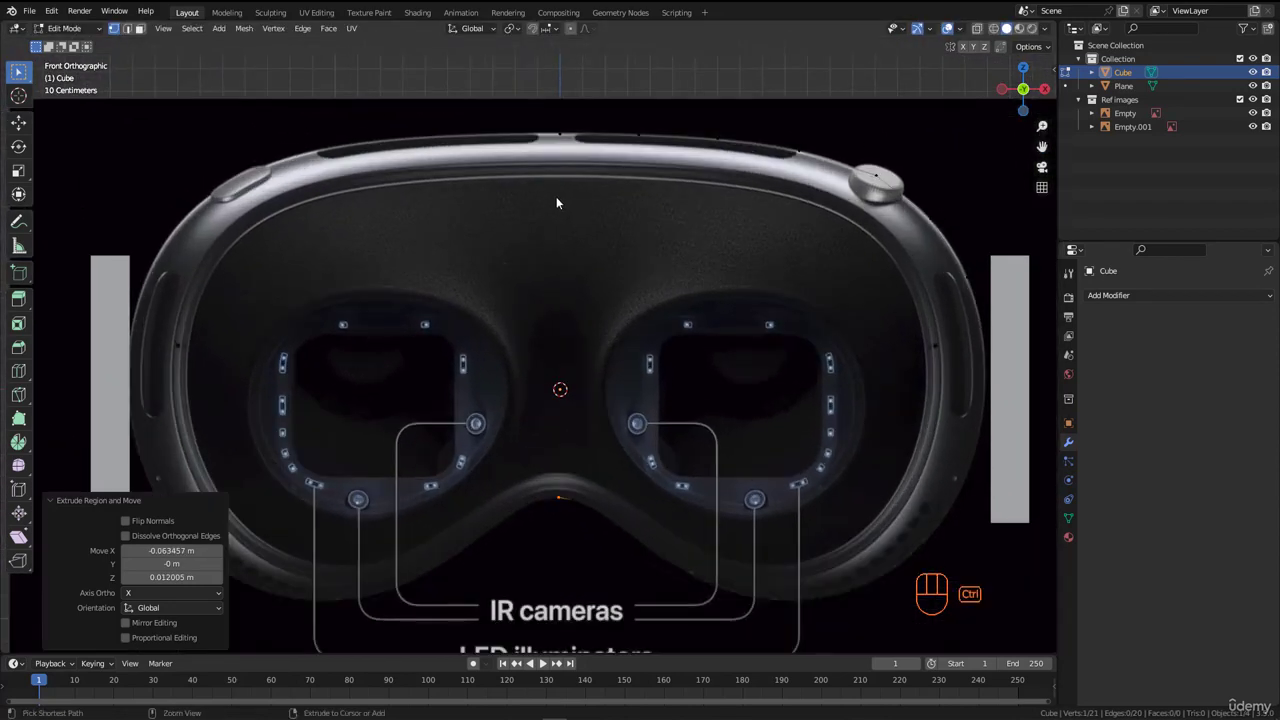
pyautogui.moveTo(557, 122)
pyautogui.keyDown('ctrl'); pyautogui.keyDown('alt'); pyautogui.mouseDown()
pyautogui.moveTo(549, 132)
pyautogui.moveTo(557, 125)
pyautogui.mouseUp(); pyautogui.keyUp('alt'); pyautogui.keyUp('ctrl')
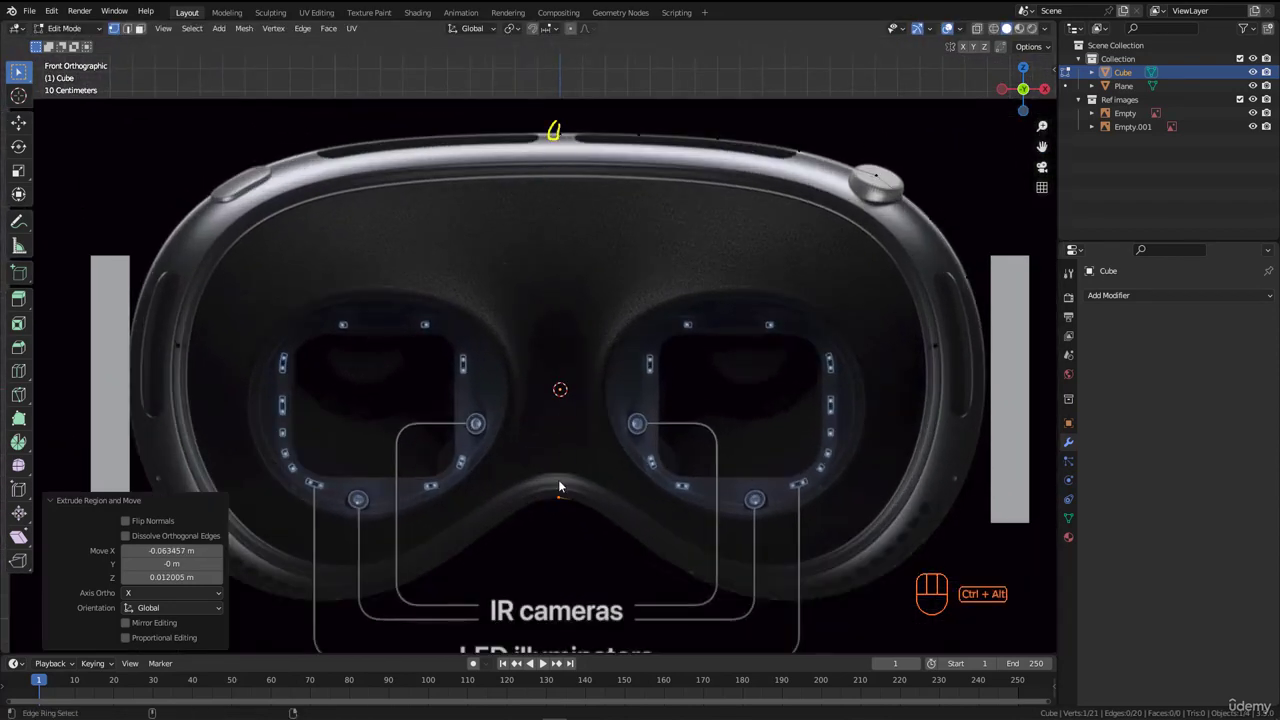
pyautogui.keyDown('ctrl'); pyautogui.keyDown('alt'); pyautogui.moveTo(553, 490); pyautogui.dragTo(563, 496); pyautogui.keyUp('alt'); pyautogui.keyUp('ctrl')
pyautogui.keyDown('ctrl'); pyautogui.keyDown('alt'); pyautogui.moveTo(560, 127); pyautogui.dragTo(562, 427); pyautogui.keyUp('alt'); pyautogui.keyUp('ctrl')
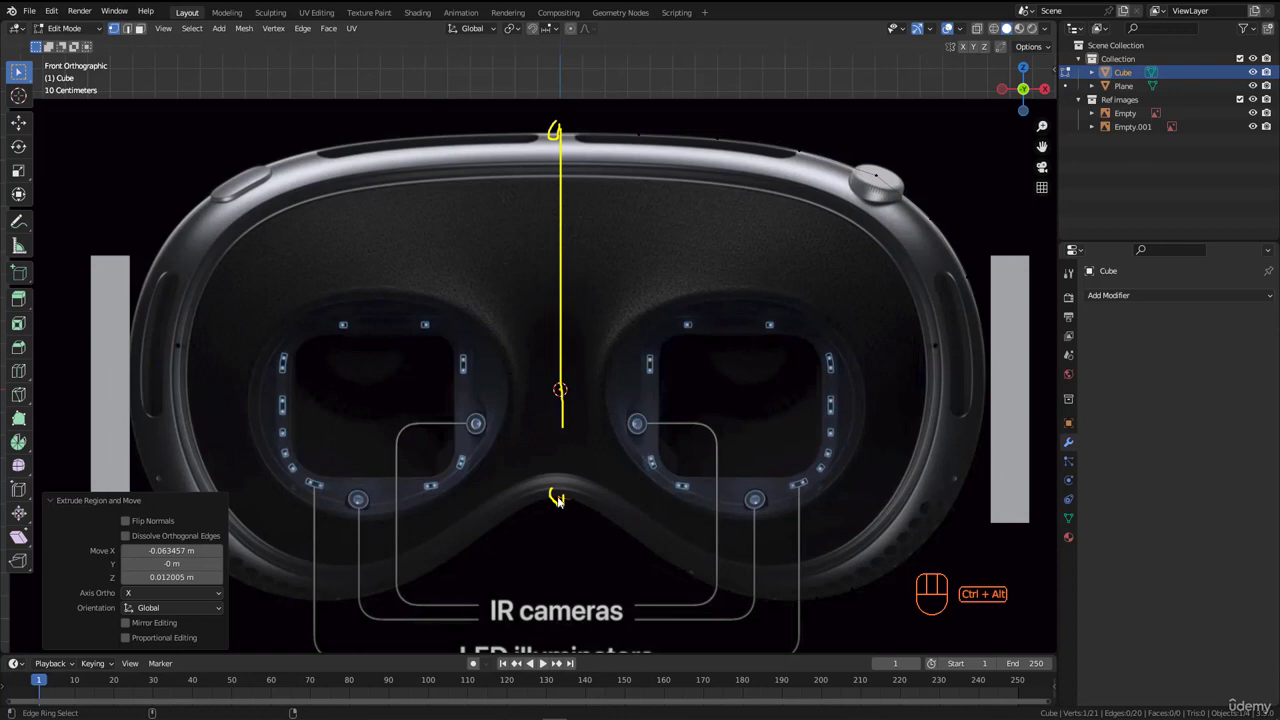
pyautogui.moveTo(540, 499)
pyautogui.keyDown('ctrl'); pyautogui.keyDown('alt'); pyautogui.mouseDown()
pyautogui.moveTo(506, 499)
pyautogui.moveTo(514, 491)
pyautogui.moveTo(514, 507)
pyautogui.mouseUp(); pyautogui.keyUp('alt'); pyautogui.keyUp('ctrl')
pyautogui.moveTo(552, 103)
pyautogui.keyDown('ctrl'); pyautogui.keyDown('alt'); pyautogui.mouseDown()
pyautogui.moveTo(601, 110)
pyautogui.moveTo(589, 112)
pyautogui.moveTo(502, 438)
pyautogui.mouseUp(); pyautogui.keyUp('alt'); pyautogui.keyUp('ctrl')
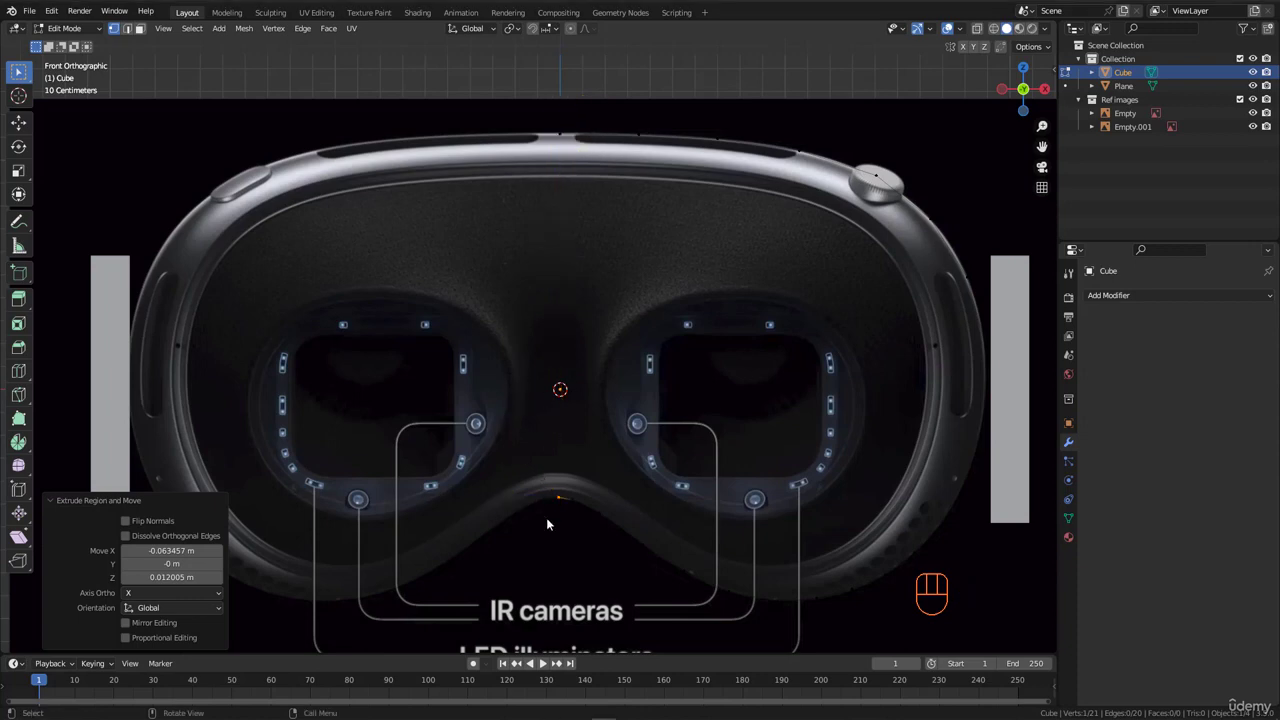
# Step: Align the outline's two centre end vertices by scaling them to 0 along X, and select the entire half outline
pyautogui.moveTo(538, 530); pyautogui.dragTo(573, 131)
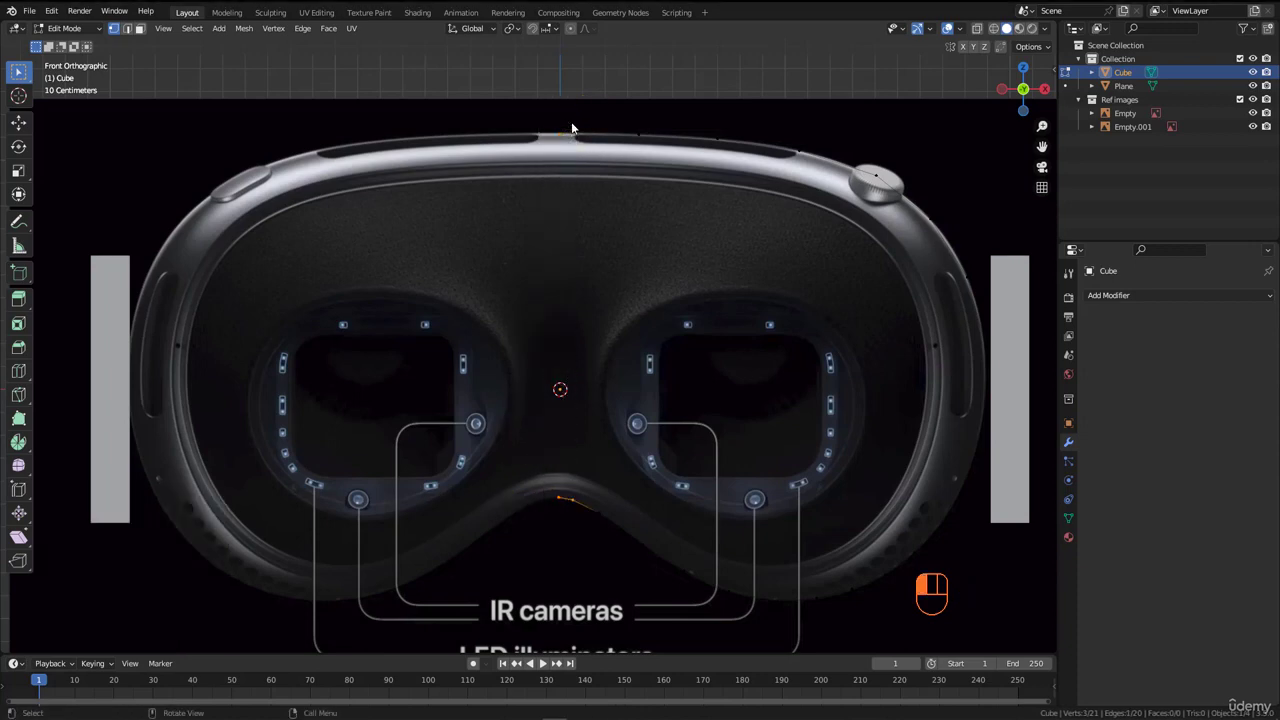
pyautogui.moveTo(517, 90); pyautogui.dragTo(559, 540)
pyautogui.press('s')
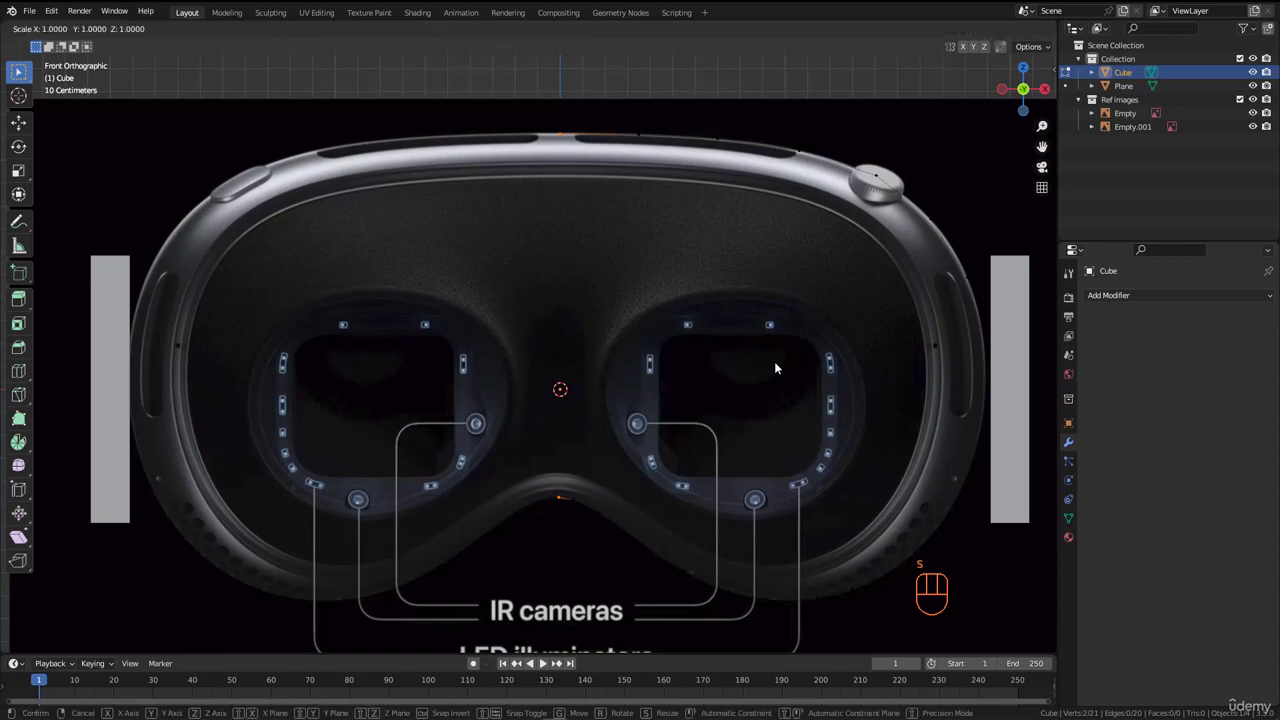
pyautogui.press('x')
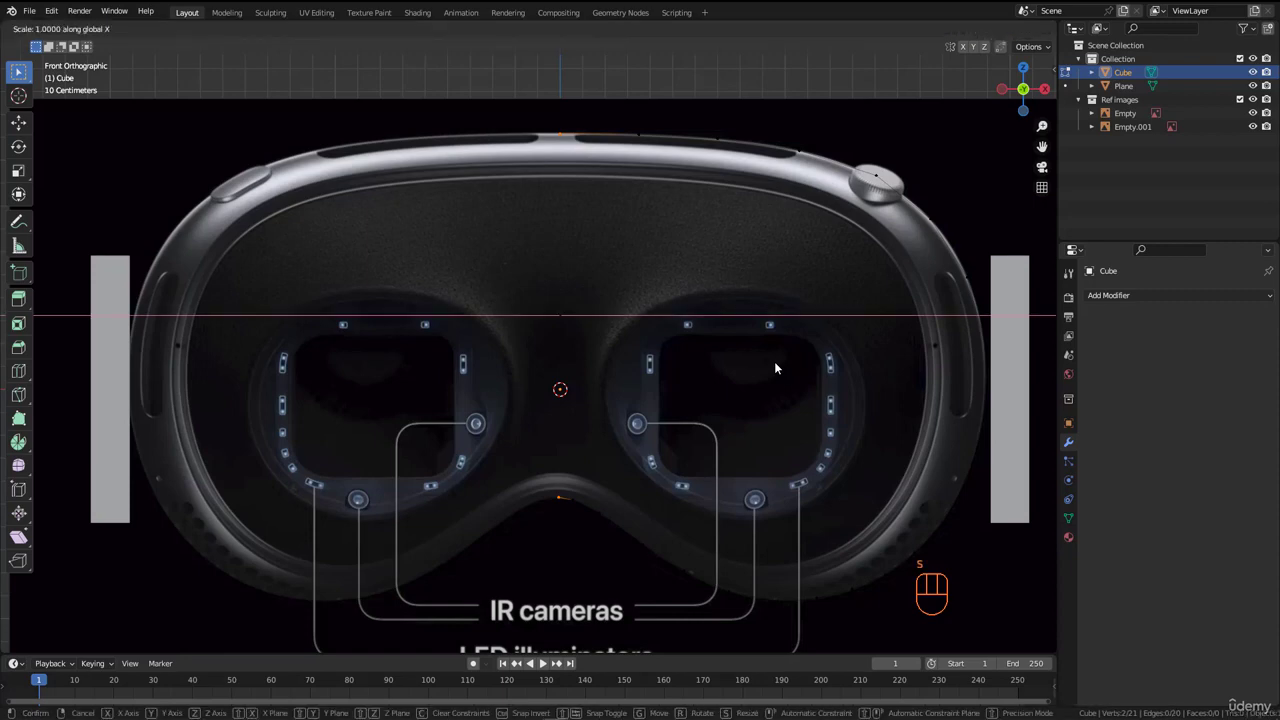
pyautogui.press('0')
pyautogui.press('Return')
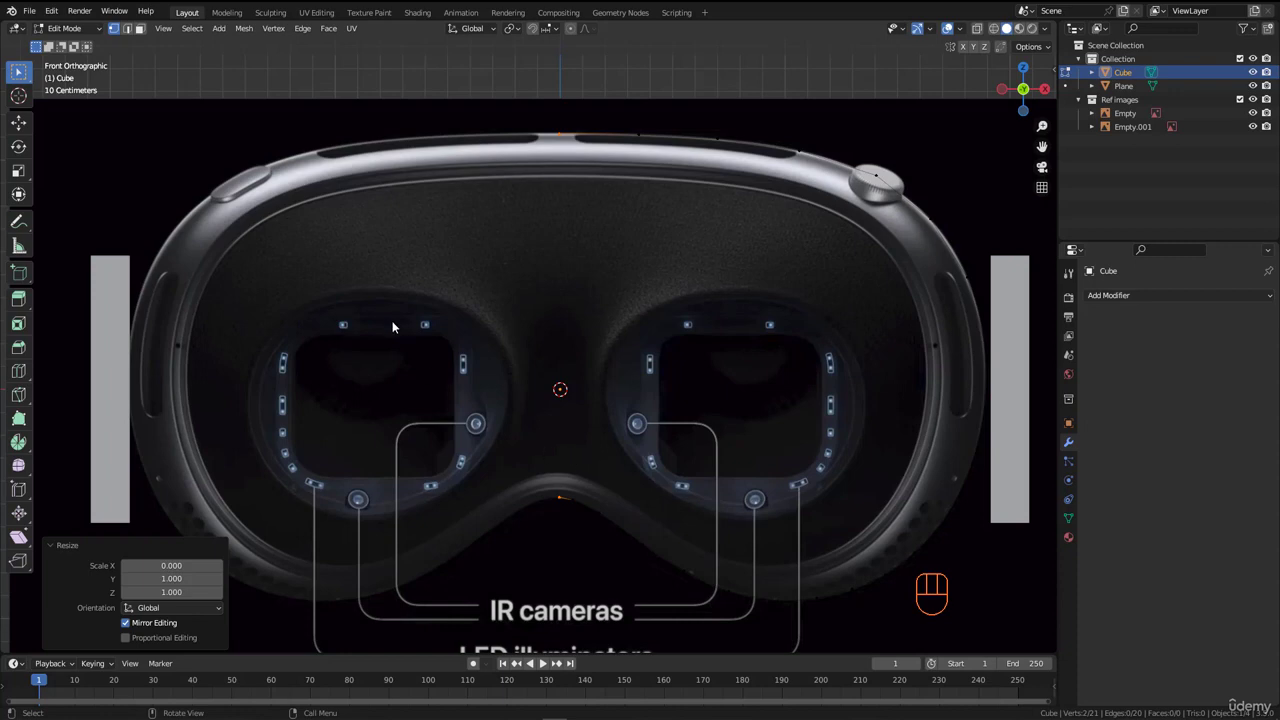
pyautogui.scroll(-2, 393, 327)
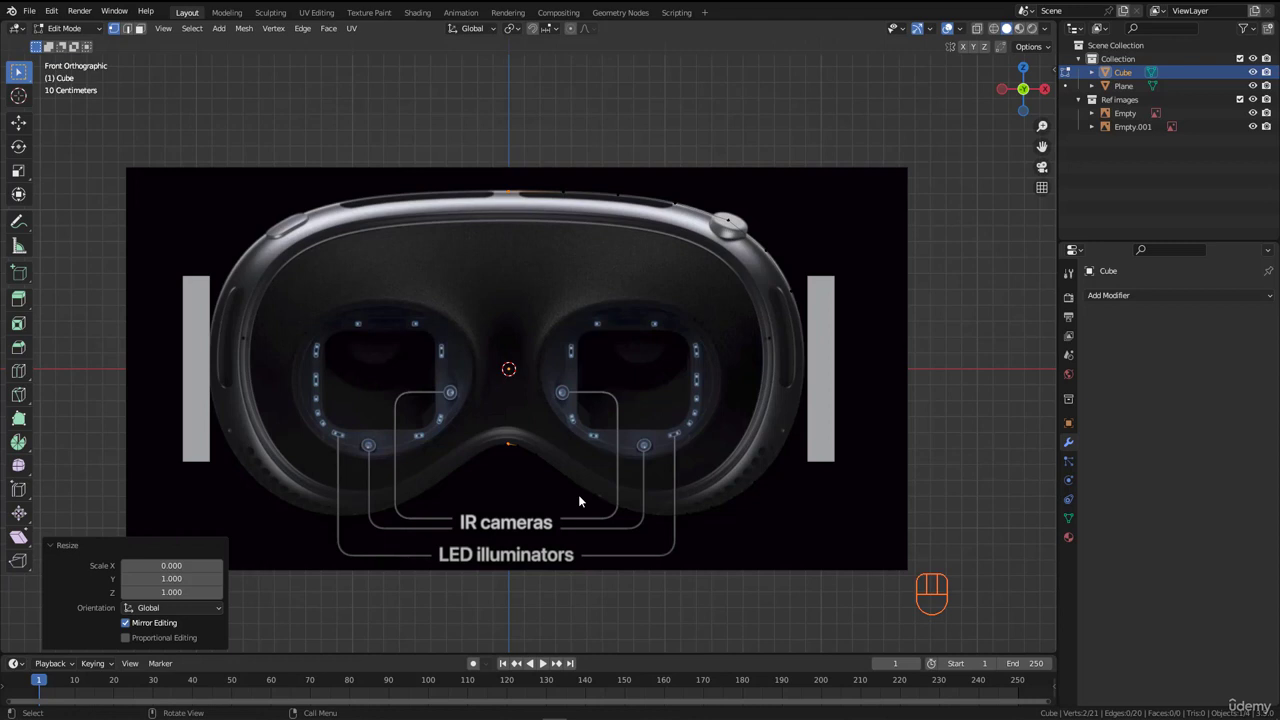
pyautogui.moveTo(417, 559); pyautogui.dragTo(890, 125)
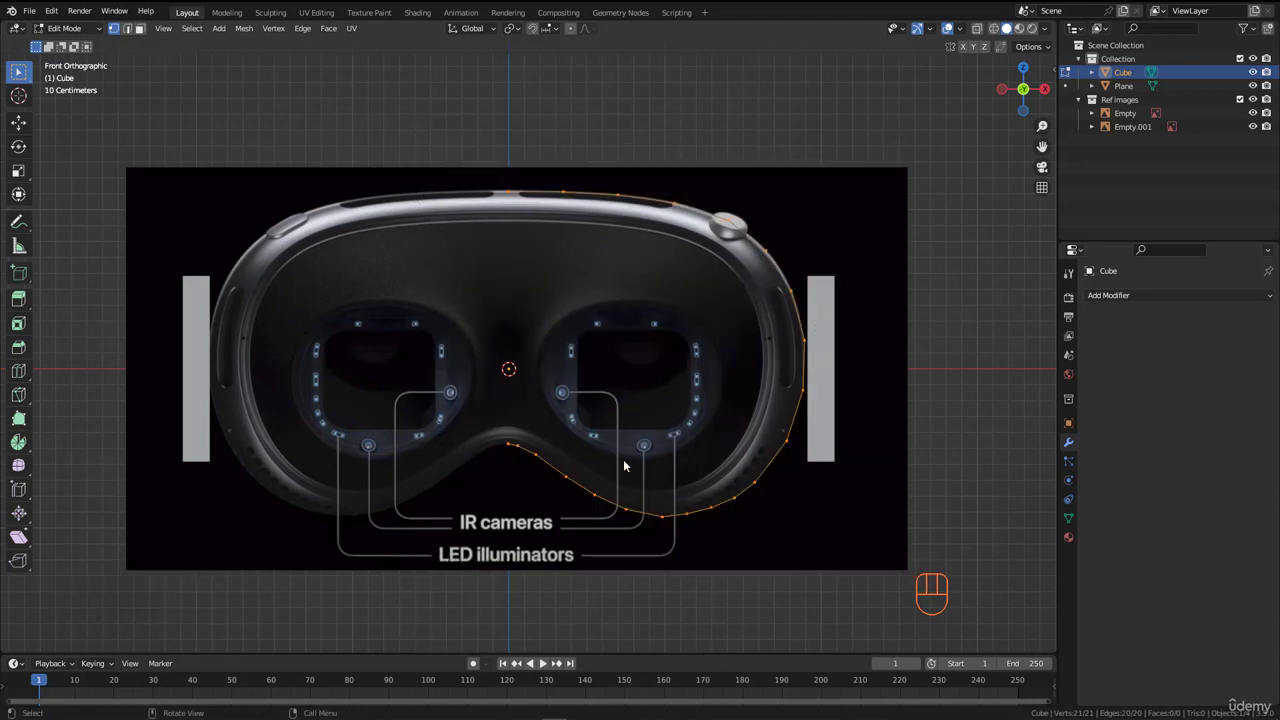
# Step: Search the add-on preferences for "loop" and check that the LoopTools add-on is enabled
pyautogui.click(48, 11)
pyautogui.click(100, 206)
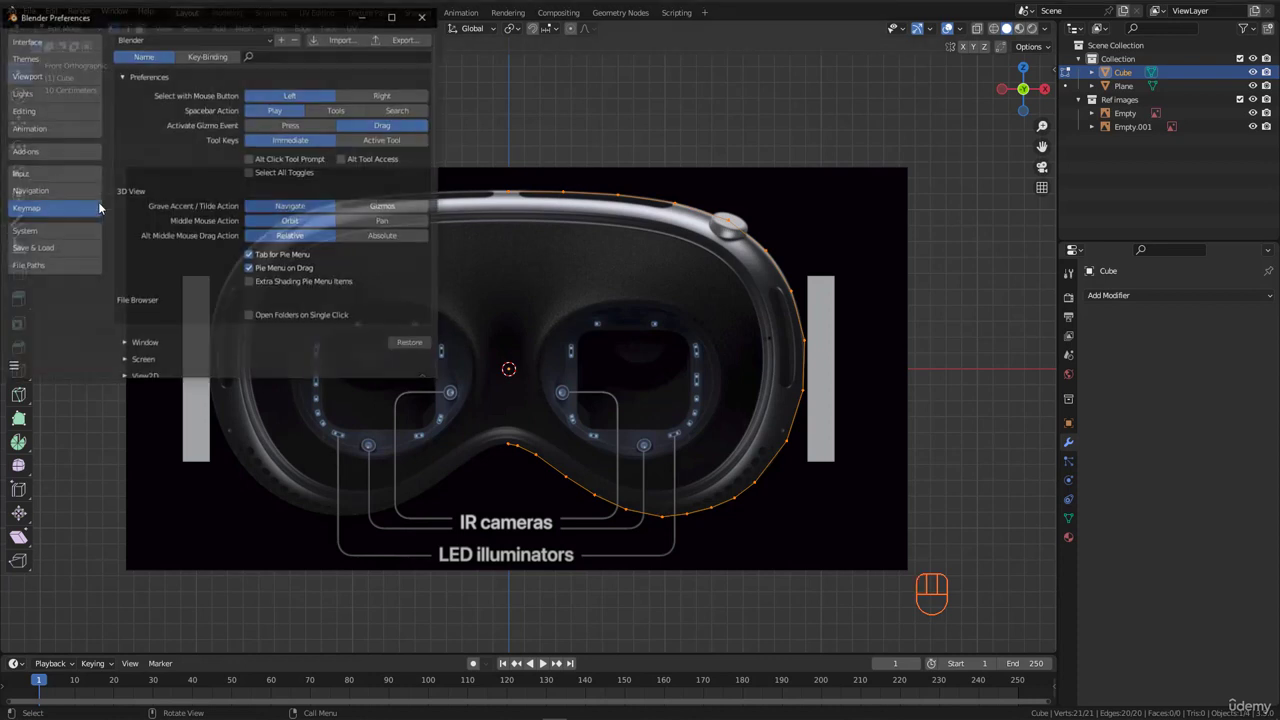
pyautogui.click(48, 152)
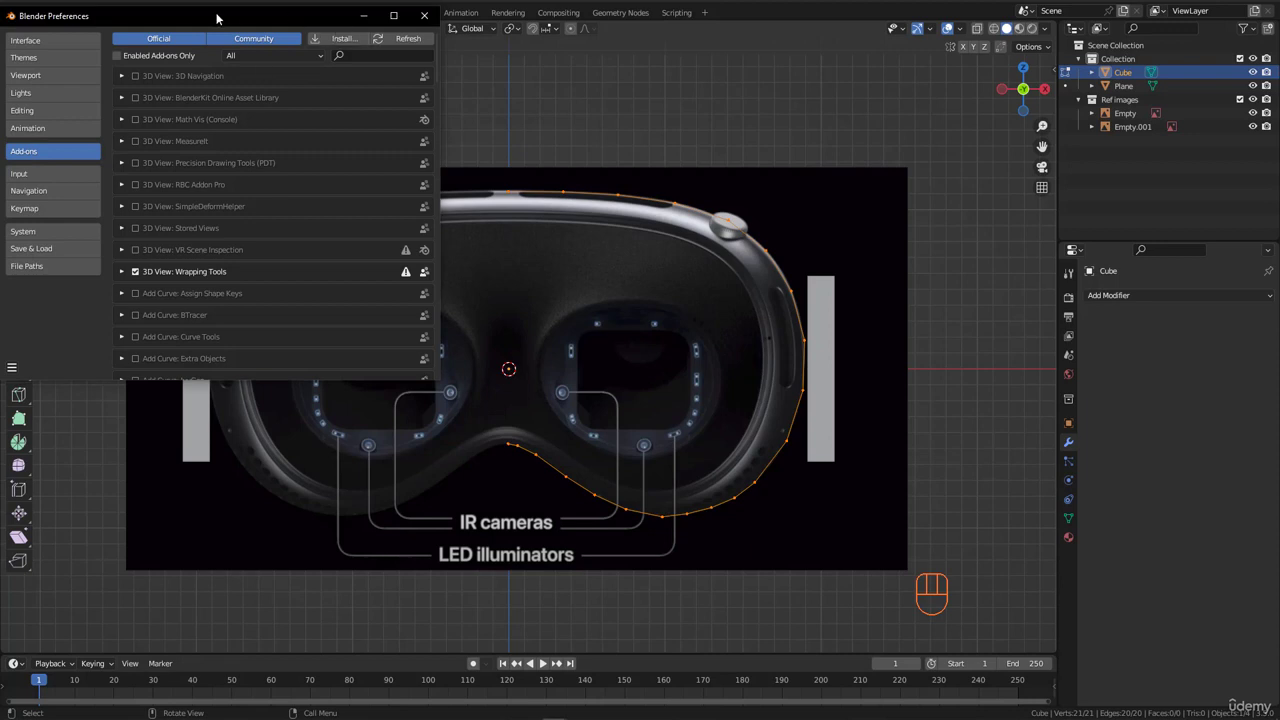
pyautogui.click(363, 60)
pyautogui.write('loop')
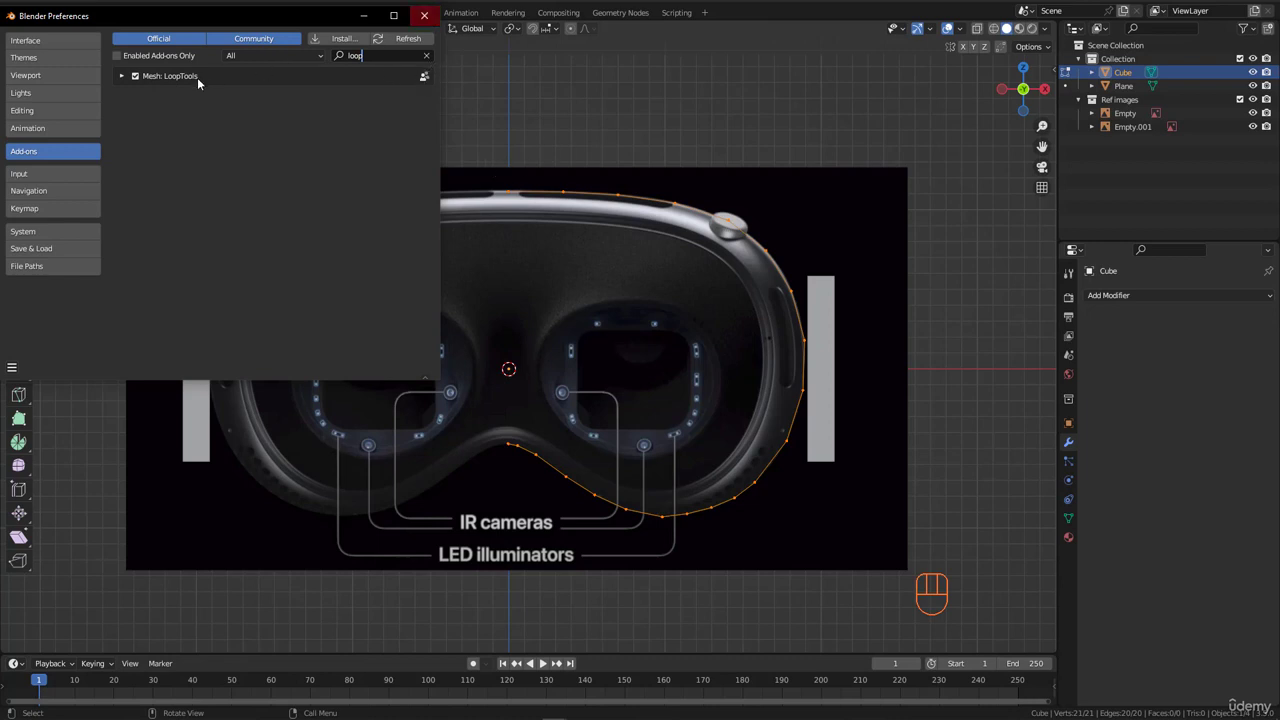
pyautogui.click(425, 16)
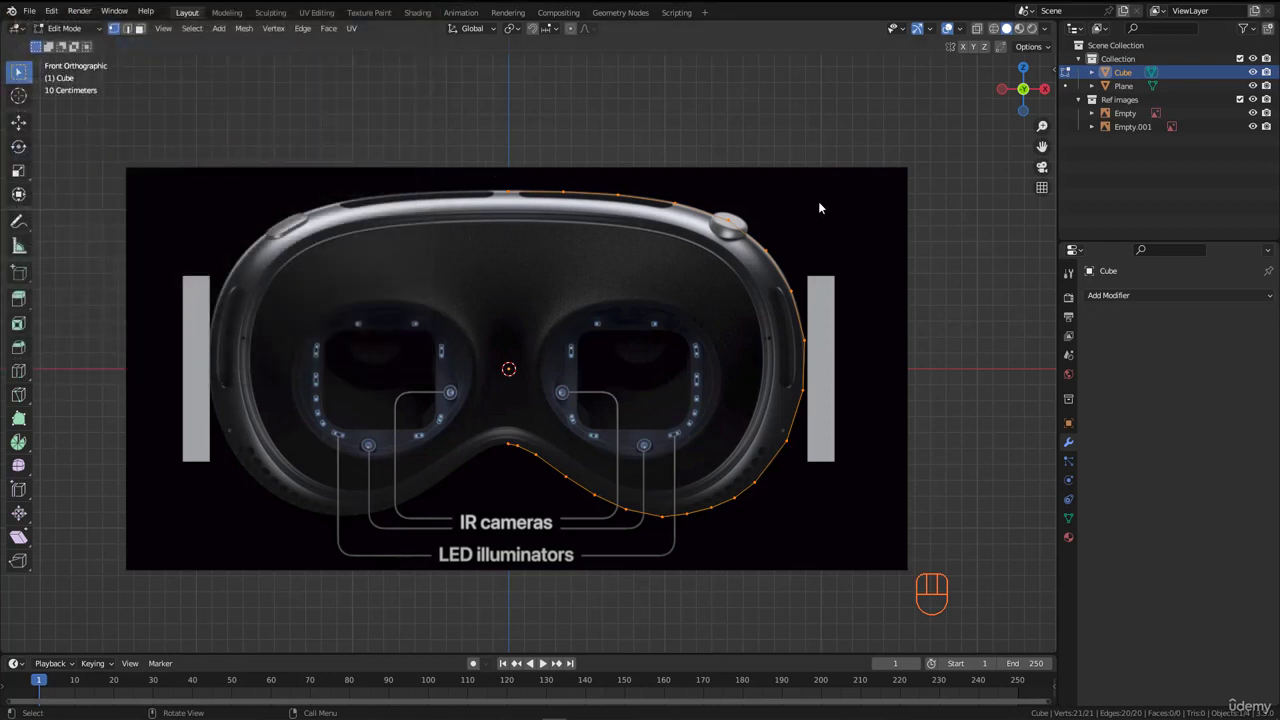
# Step: Select the outline vertices from the top centre around the side to the start of the nose gap slope and space them evenly with LoopTools Space
pyautogui.rightClick(694, 210)
pyautogui.moveTo(695, 172)
pyautogui.moveTo(483, 165); pyautogui.dragTo(816, 556)
pyautogui.scroll(1, 548, 490)
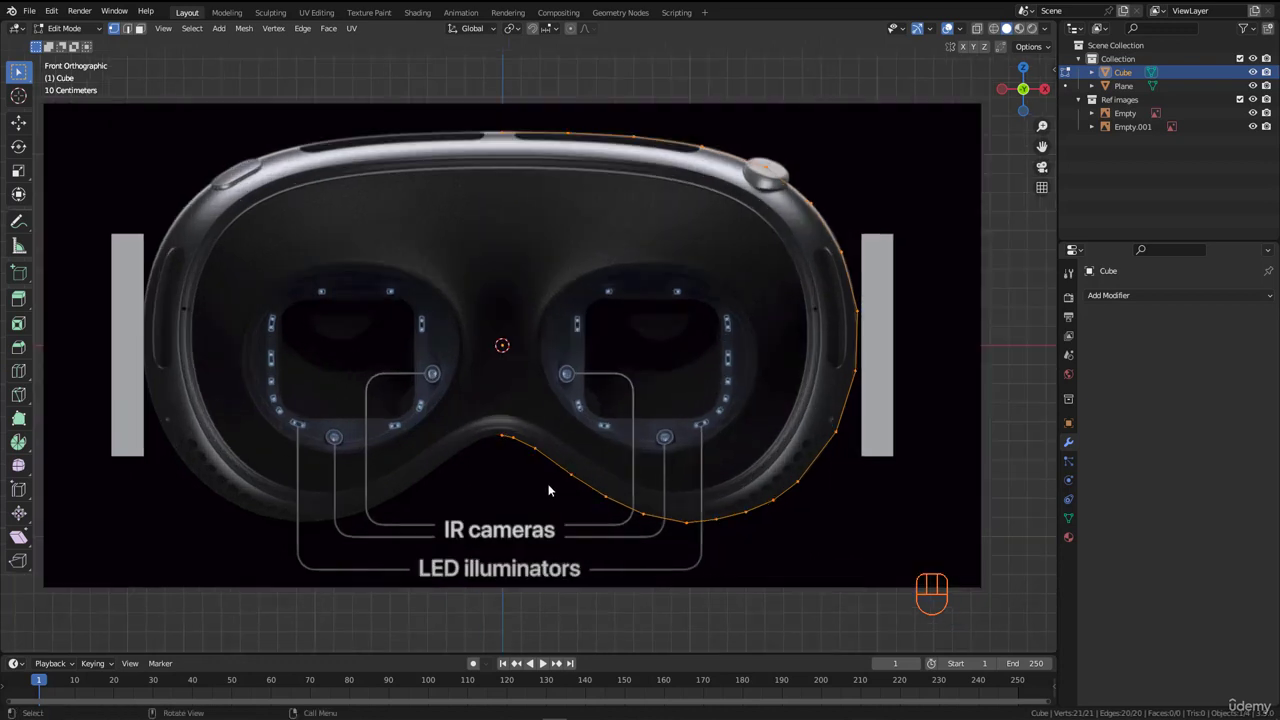
pyautogui.click(504, 131)
pyautogui.keyDown('ctrl'); pyautogui.click(861, 372); pyautogui.keyUp('ctrl')
pyautogui.keyDown('ctrl'); pyautogui.click(718, 519); pyautogui.keyUp('ctrl')
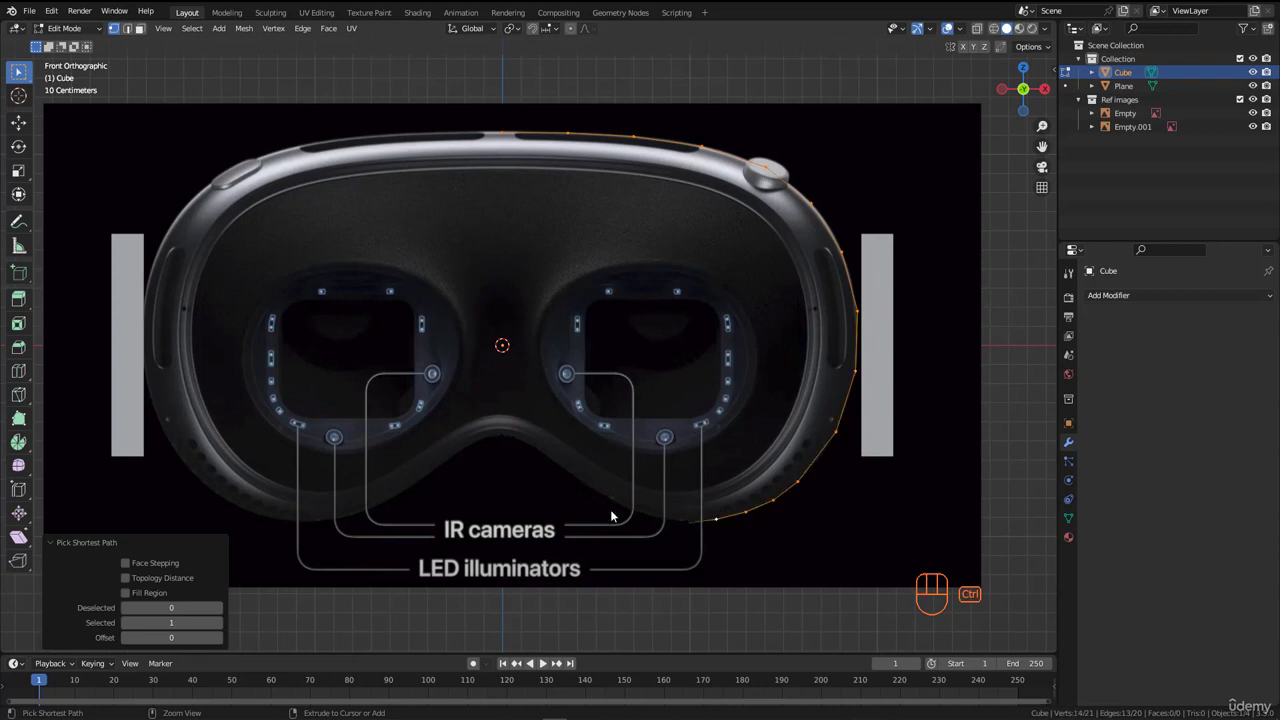
pyautogui.keyDown('ctrl'); pyautogui.click(601, 497); pyautogui.keyUp('ctrl')
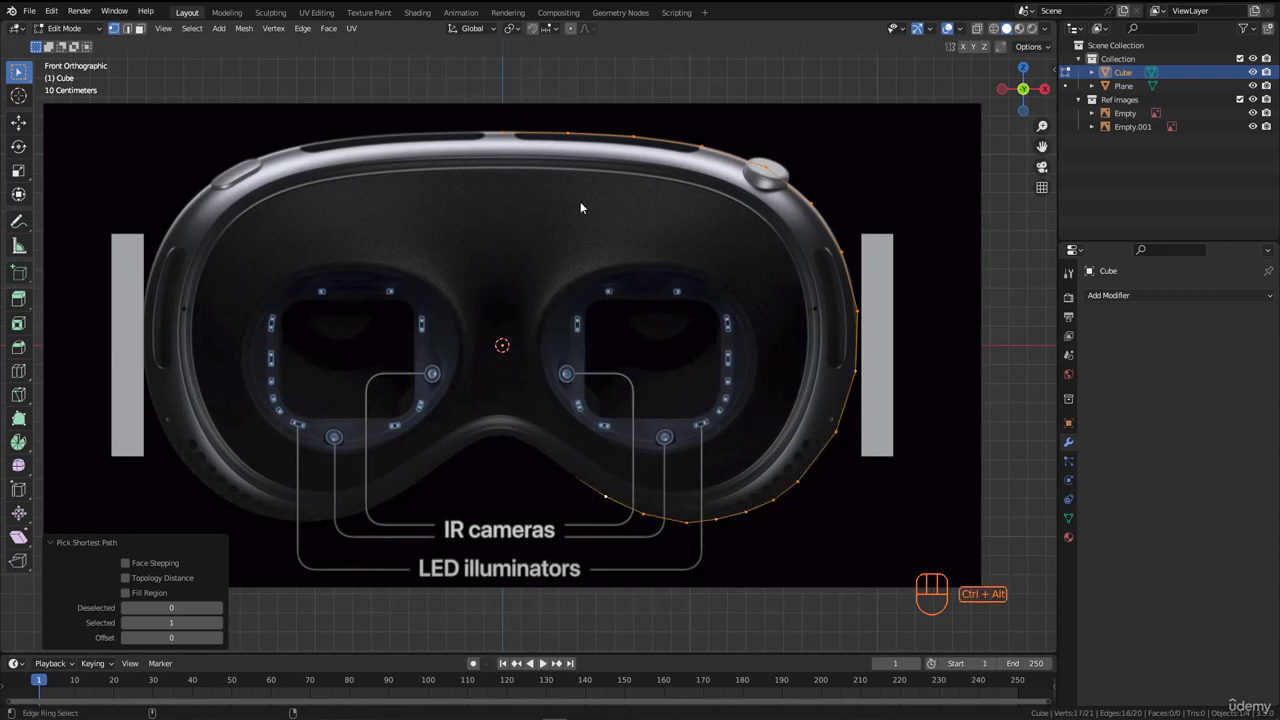
pyautogui.moveTo(513, 138)
pyautogui.mouseDown()
pyautogui.moveTo(871, 366)
pyautogui.moveTo(600, 509)
pyautogui.moveTo(628, 531)
pyautogui.mouseUp()
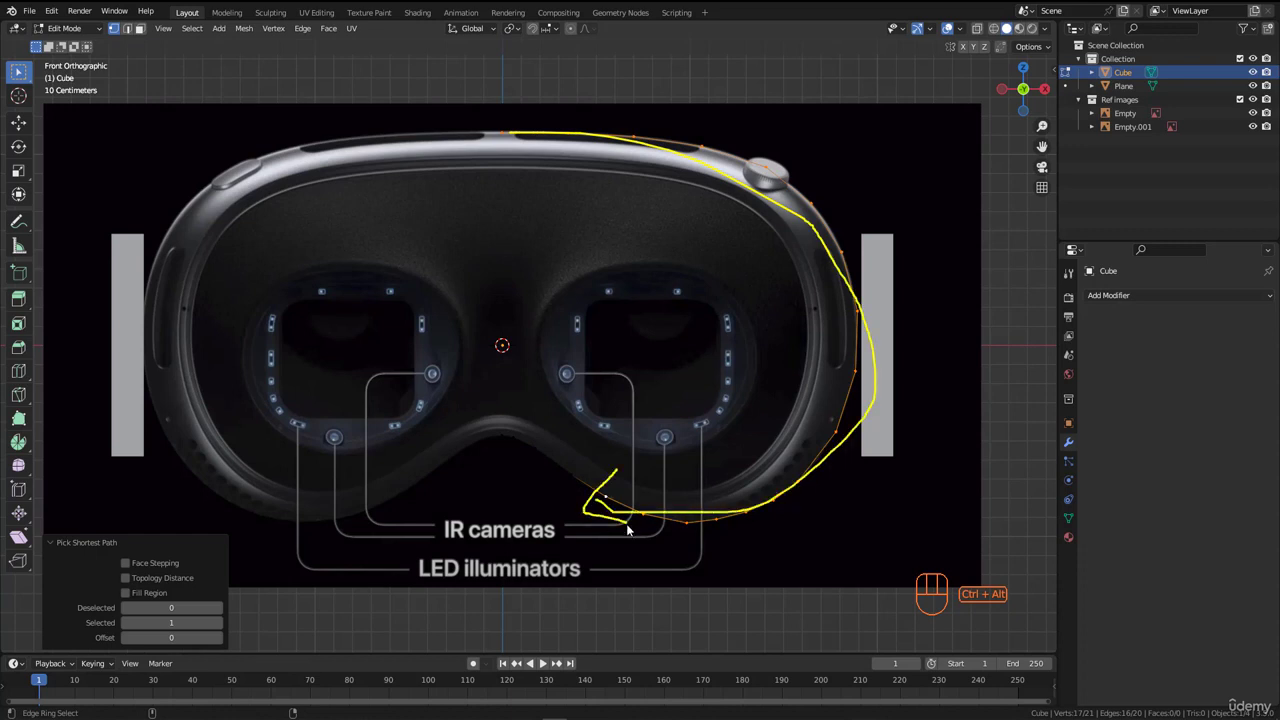
pyautogui.moveTo(481, 396); pyautogui.dragTo(499, 446)
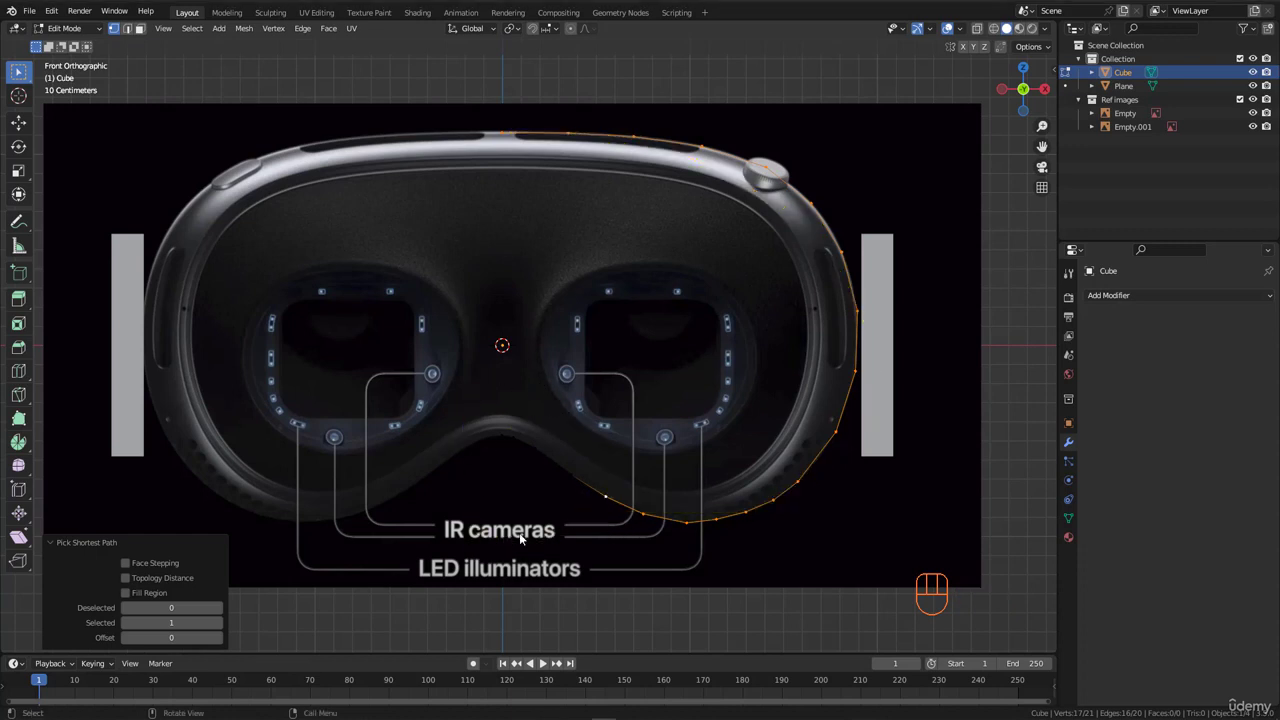
pyautogui.rightClick(913, 283)
pyautogui.moveTo(913, 283)
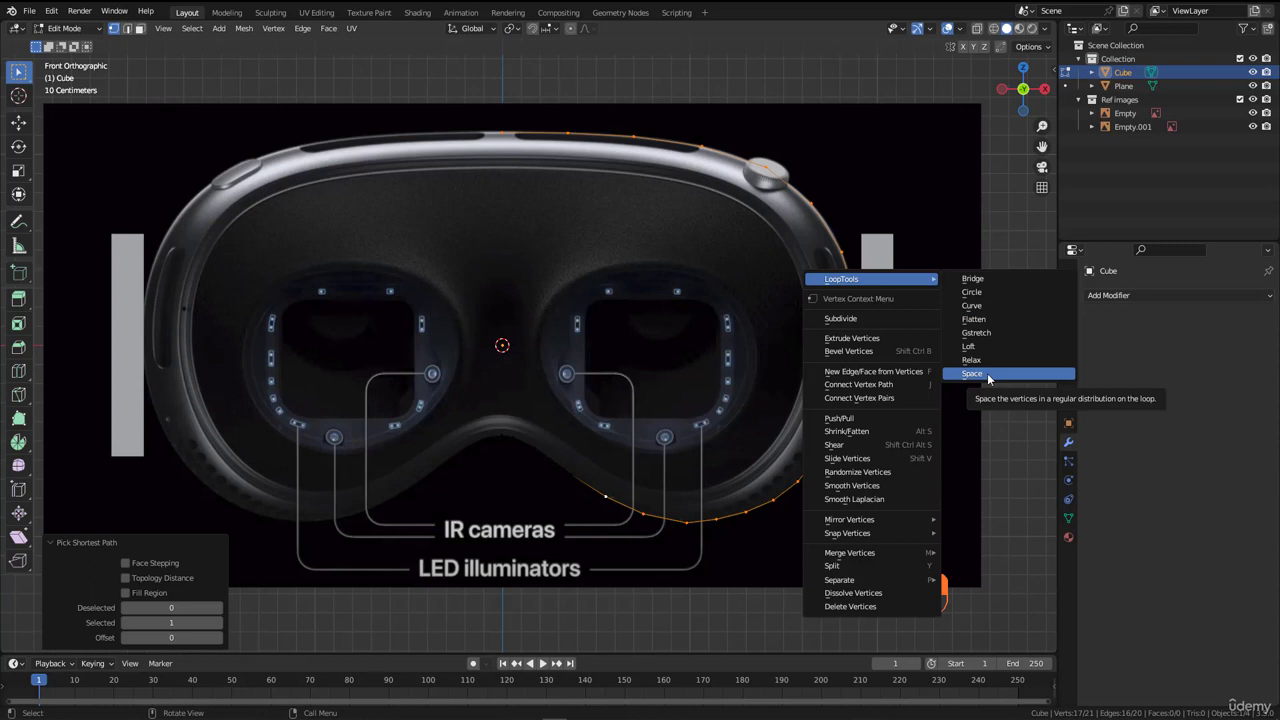
pyautogui.click(988, 375)
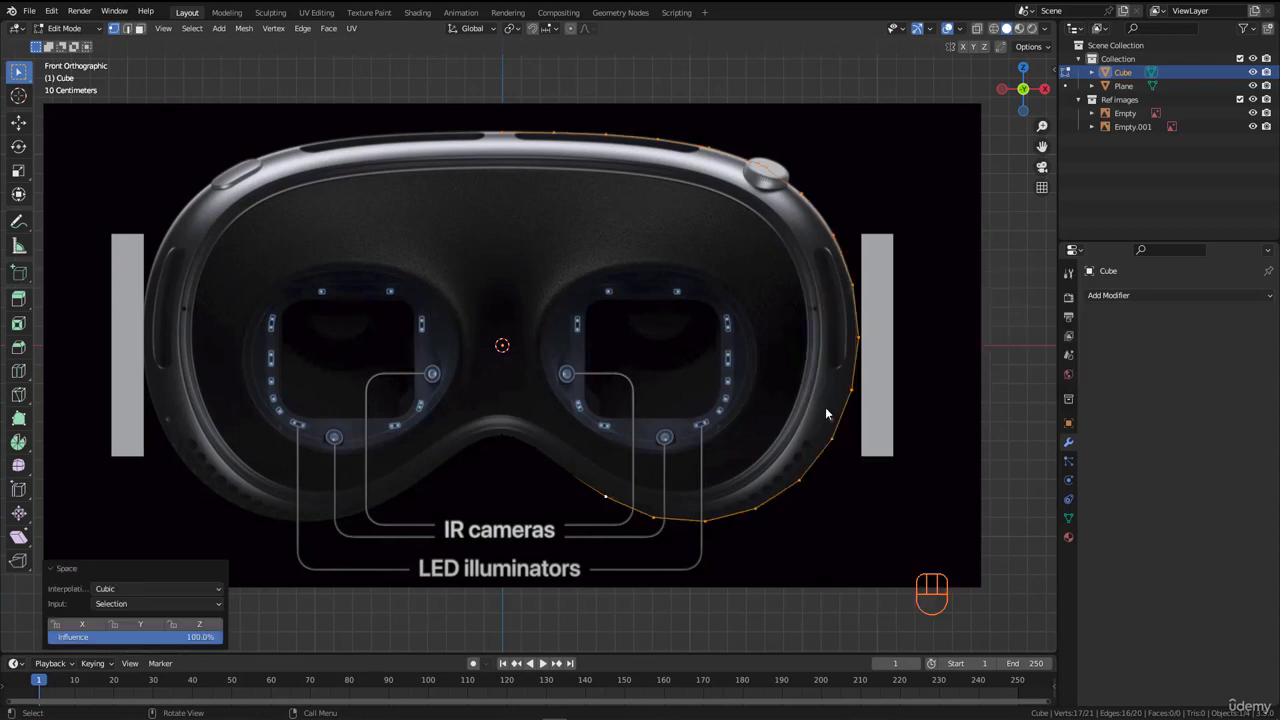
# Step: Select the three outline vertices nearest the centre of the nose gap and space them evenly with LoopTools Space
pyautogui.scroll(2, 530, 460)
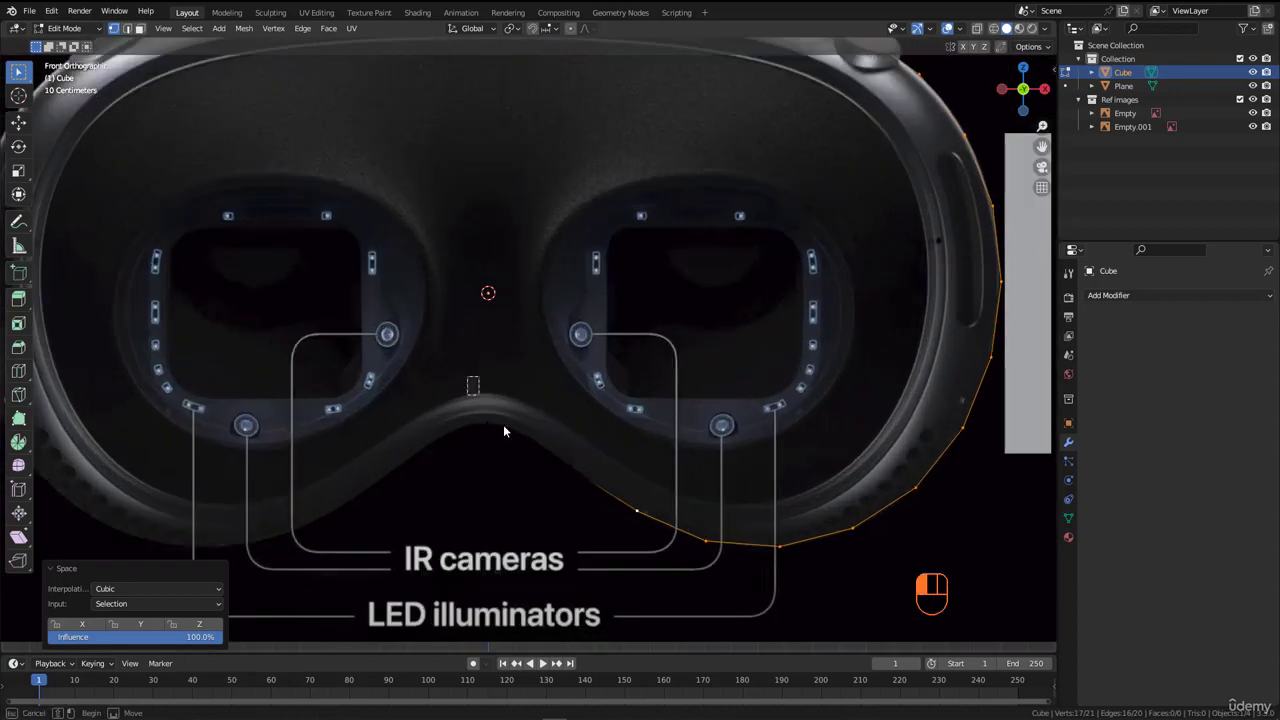
pyautogui.moveTo(466, 378); pyautogui.dragTo(658, 542)
pyautogui.scroll(2, 610, 525)
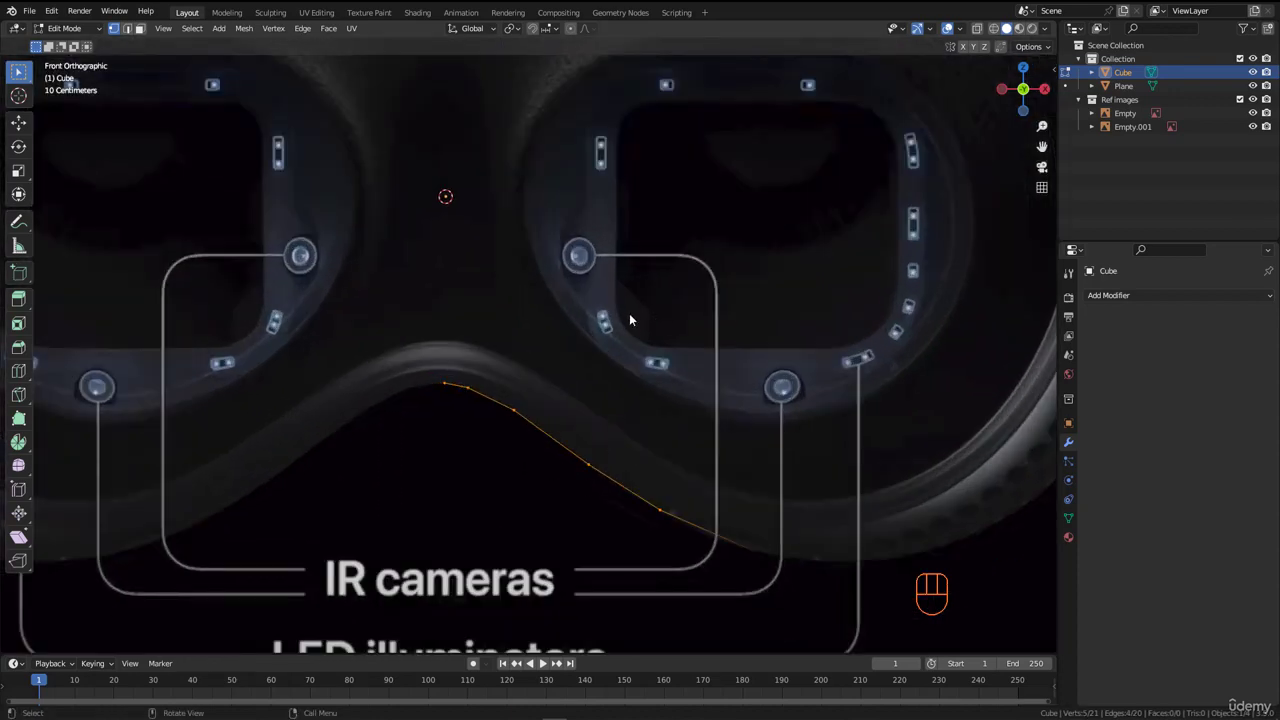
pyautogui.moveTo(582, 298); pyautogui.dragTo(352, 428)
pyautogui.rightClick(755, 185)
pyautogui.moveTo(790, 185)
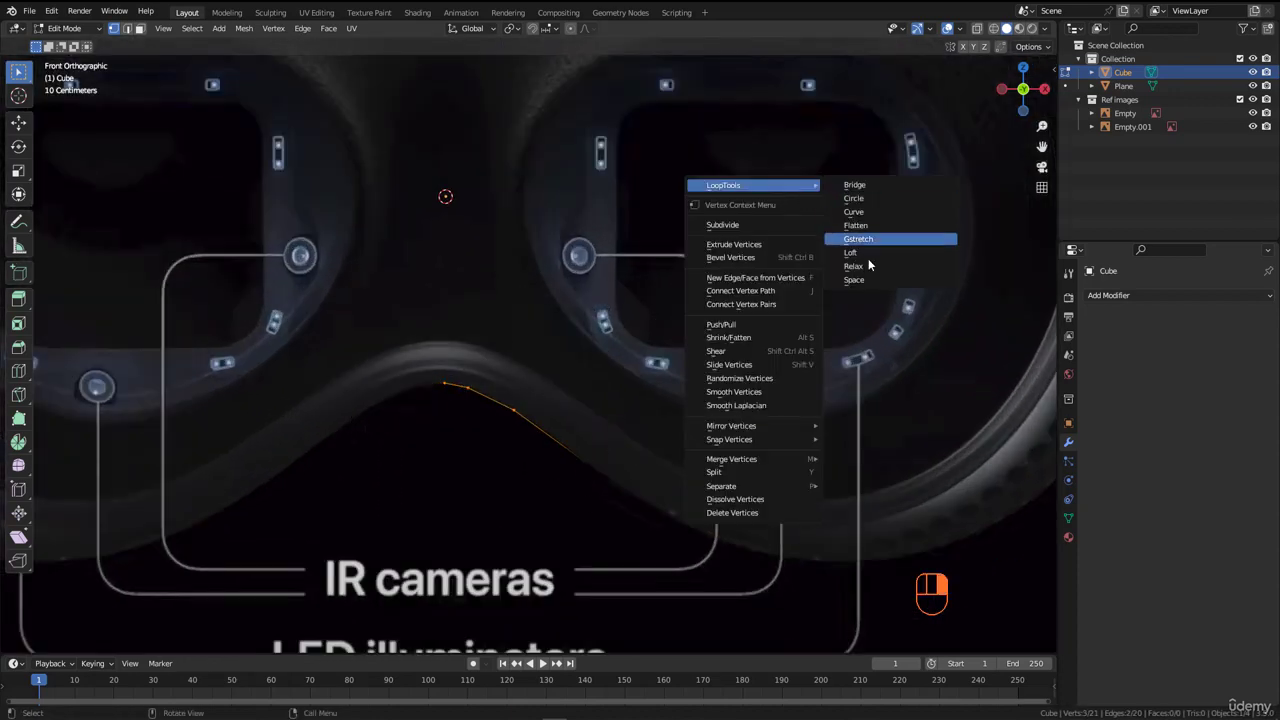
pyautogui.click(868, 279)
pyautogui.scroll(-4, 461, 368)
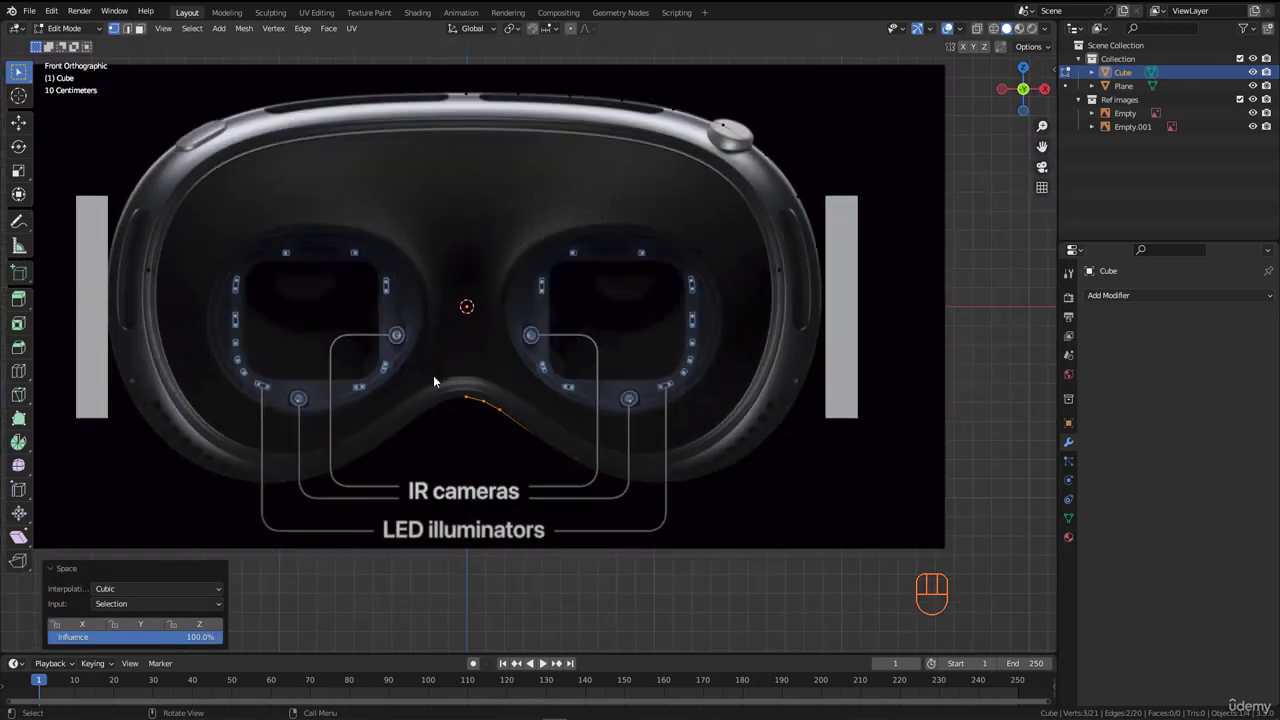
# Step: Examine the half outline in perspective against the two side strap planes and return to the front view
pyautogui.moveTo(426, 329); pyautogui.dragTo(580, 512)
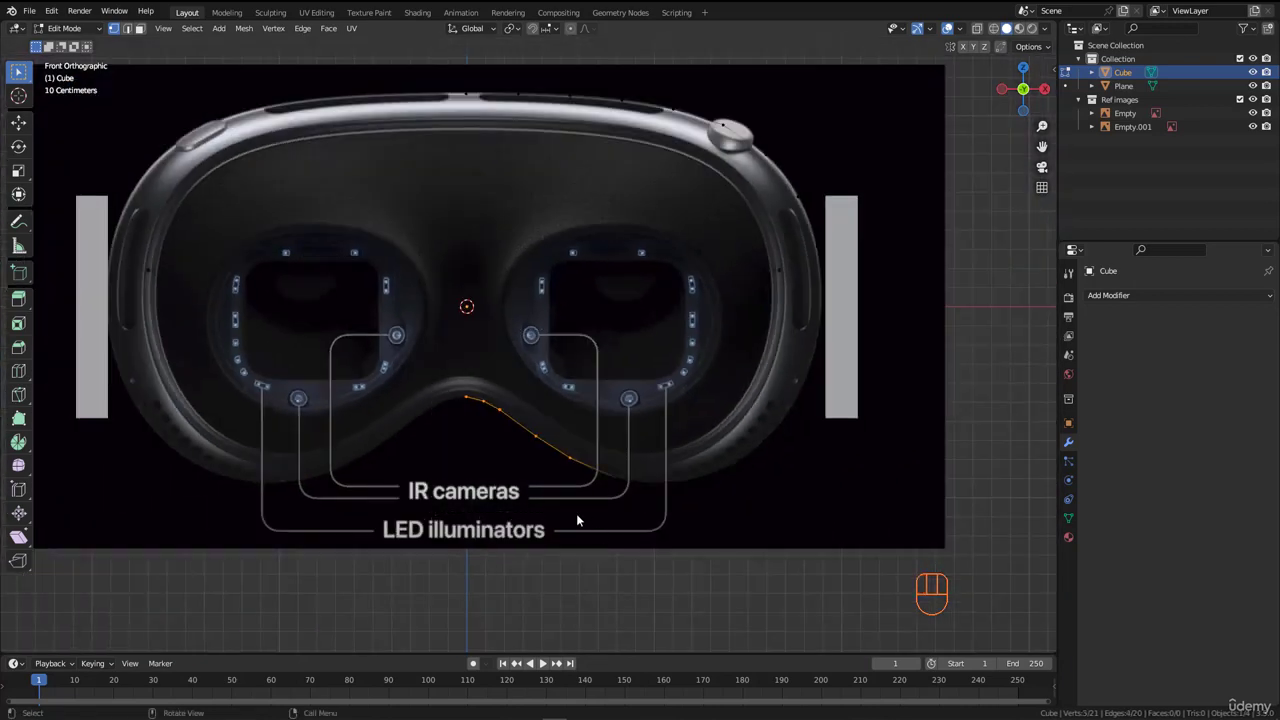
pyautogui.scroll(-3, 578, 511)
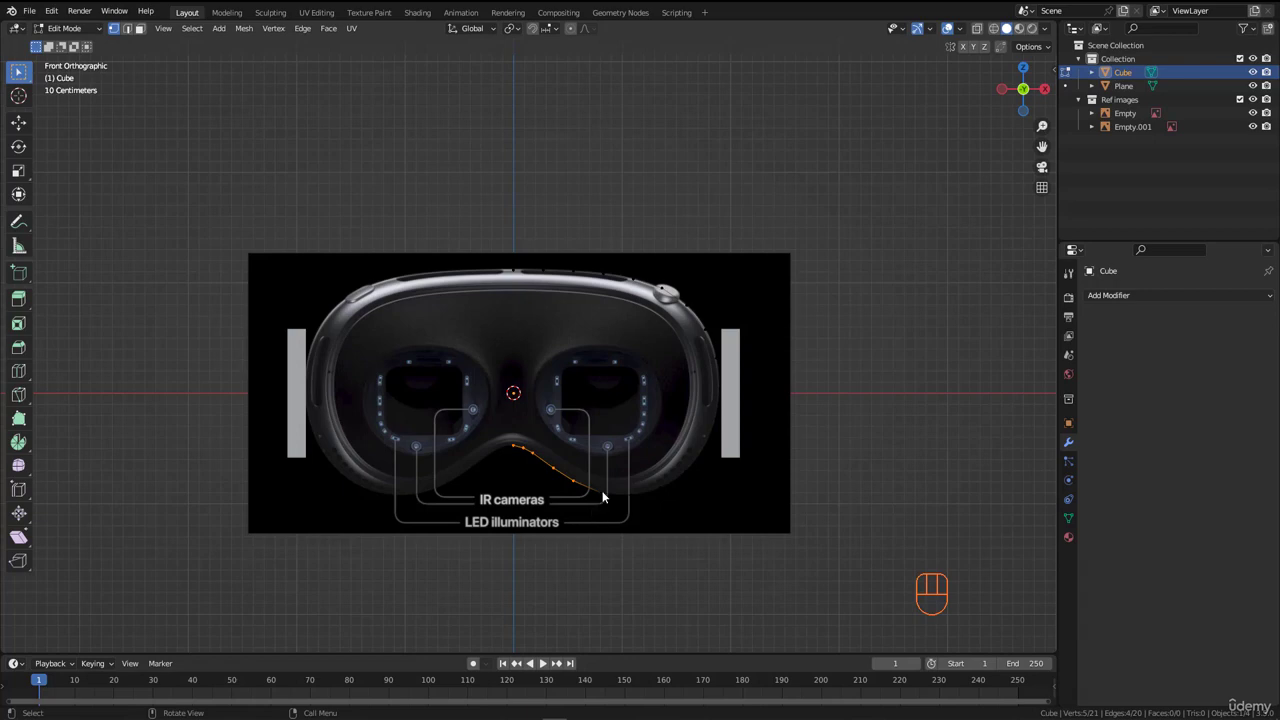
pyautogui.scroll(5, 603, 497)
pyautogui.scroll(-3, 697, 200)
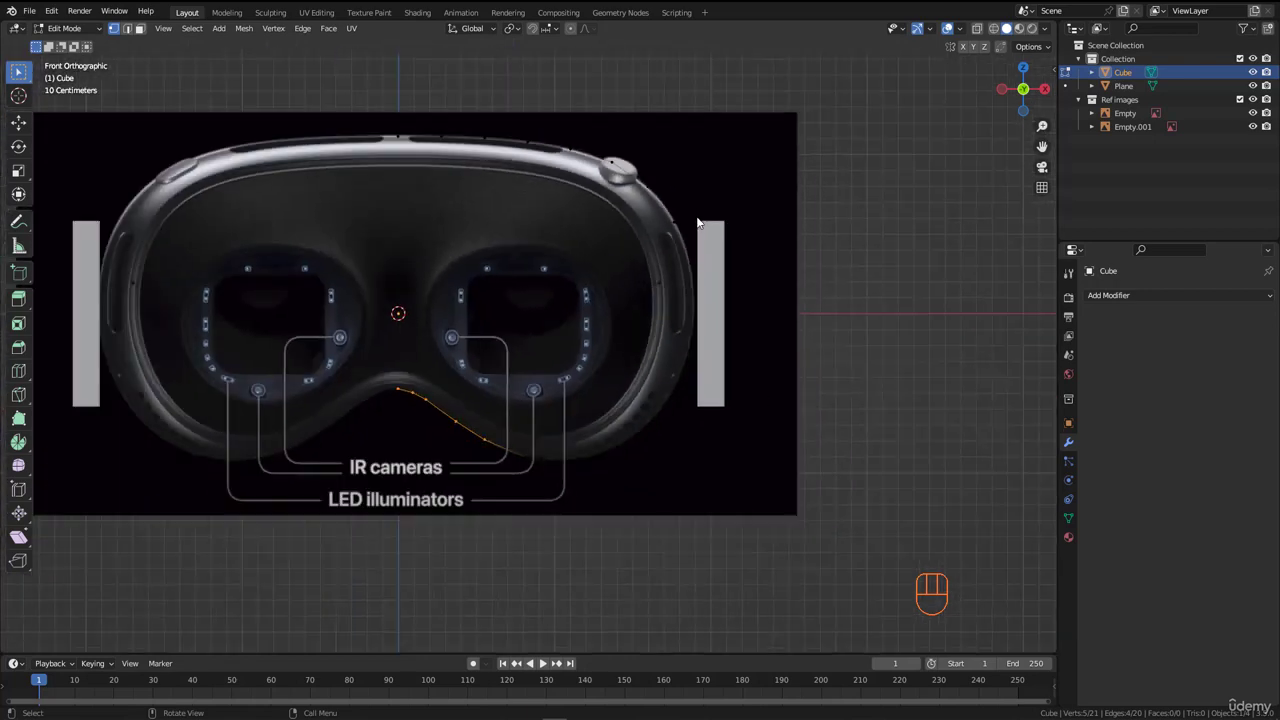
pyautogui.moveTo(503, 206); pyautogui.dragTo(606, 357, button='middle')
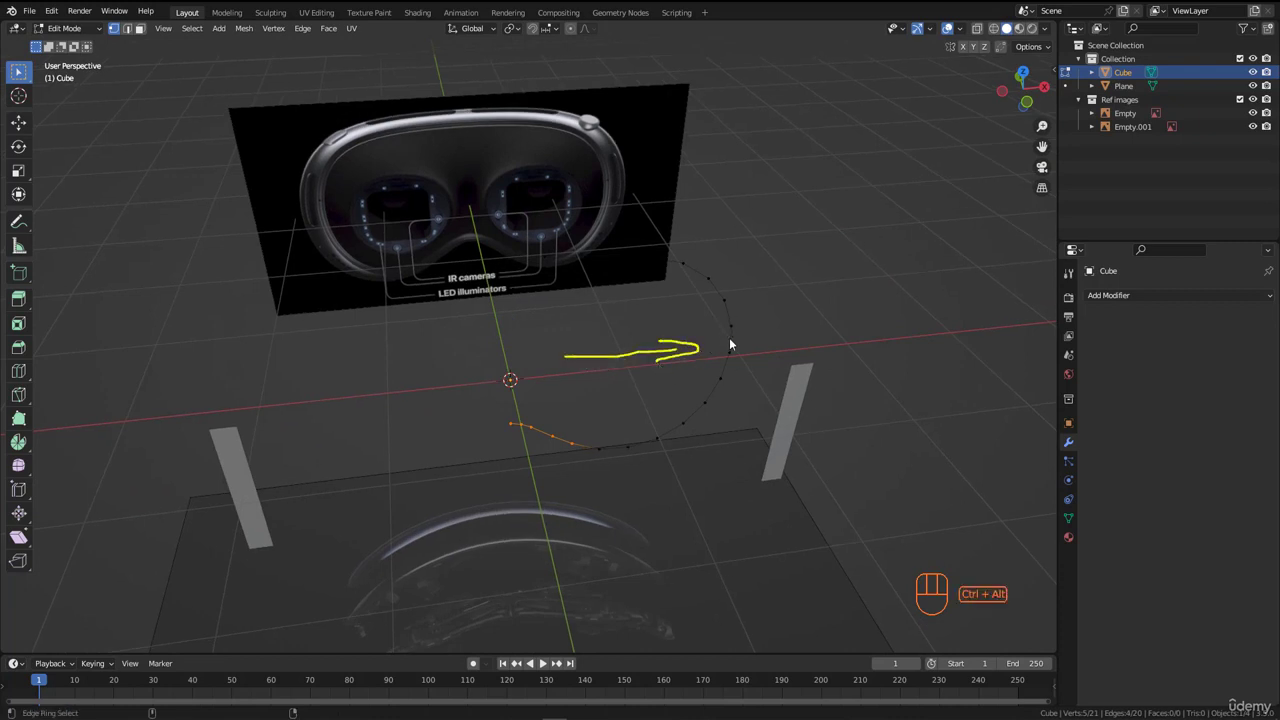
pyautogui.moveTo(730, 326); pyautogui.dragTo(734, 341)
pyautogui.moveTo(798, 428); pyautogui.dragTo(795, 435)
pyautogui.press('KP_1')
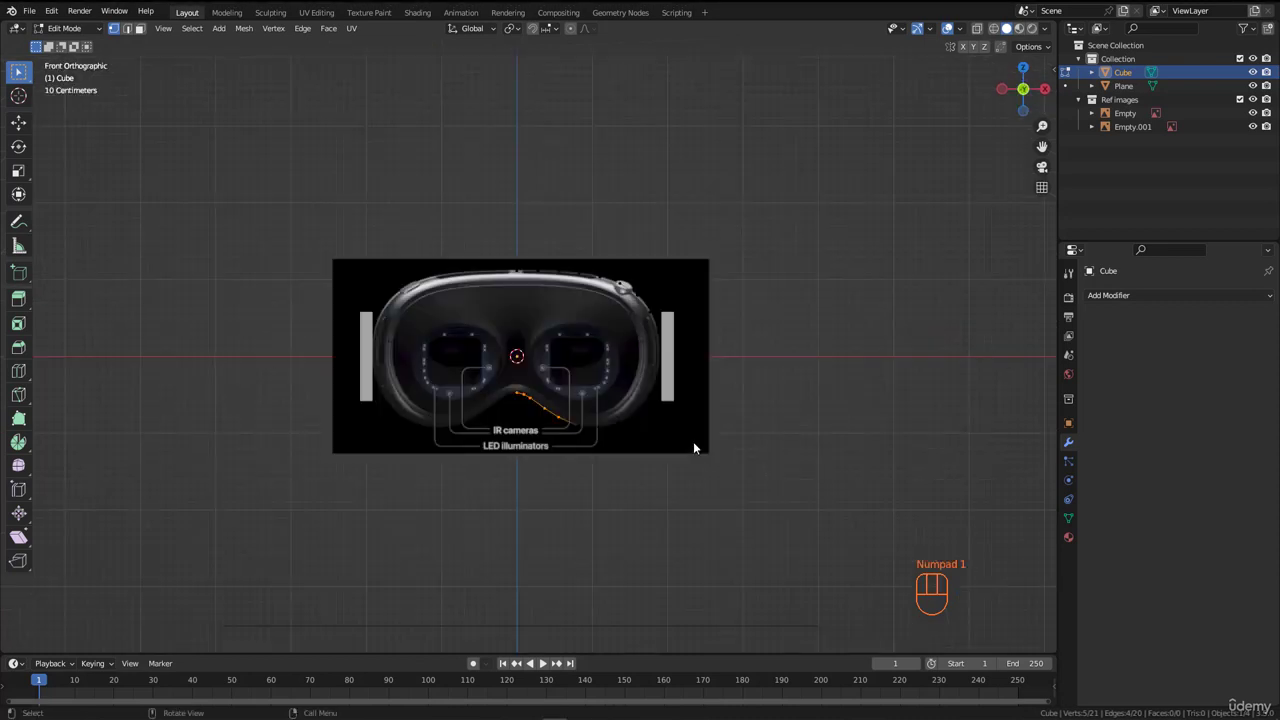
pyautogui.scroll(3, 512, 387)
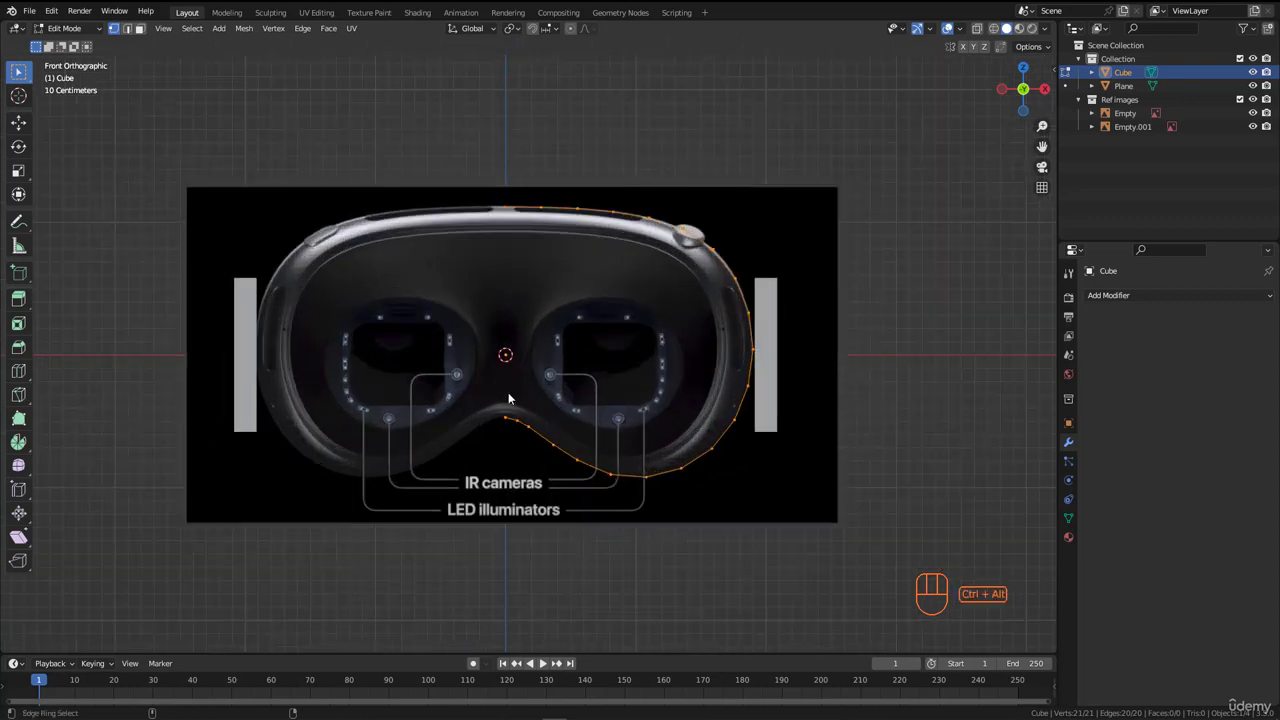
# Step: Try to scale the whole half outline along X about its median point
pyautogui.moveTo(505, 380)
pyautogui.keyDown('ctrl'); pyautogui.keyDown('alt'); pyautogui.mouseDown()
pyautogui.moveTo(550, 380)
pyautogui.moveTo(536, 388)
pyautogui.mouseUp(); pyautogui.keyUp('alt'); pyautogui.keyUp('ctrl')
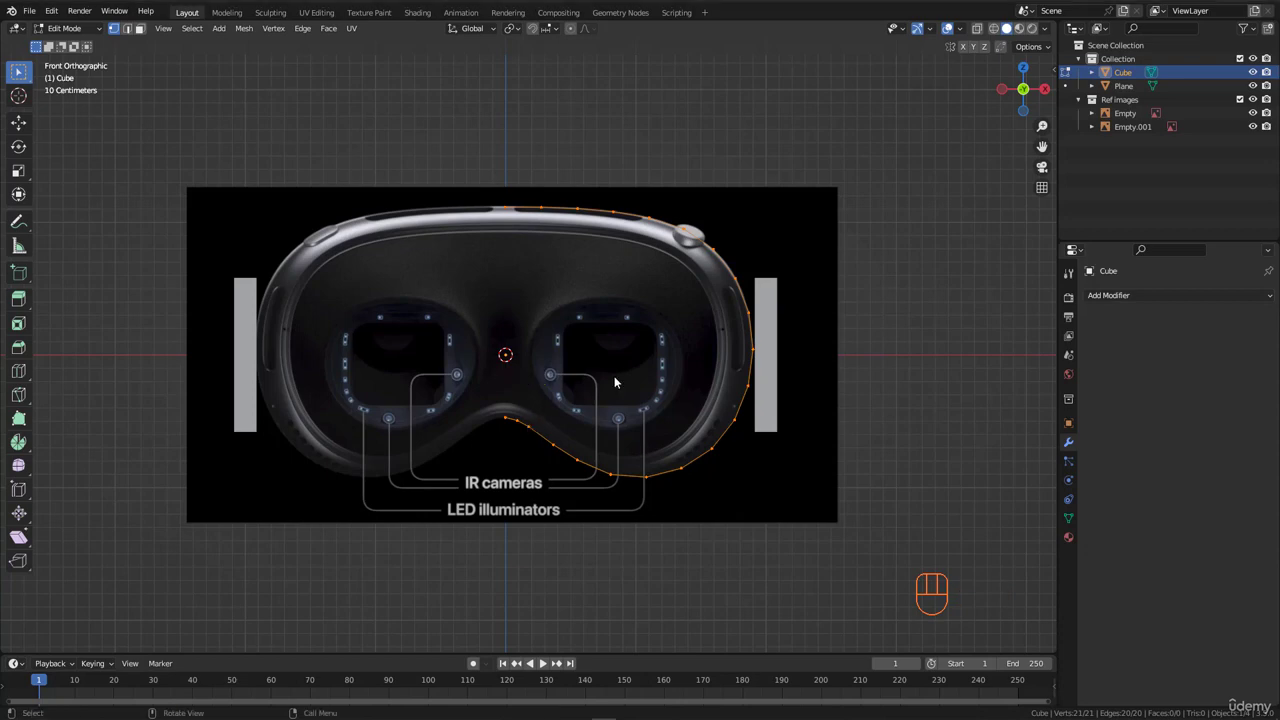
pyautogui.moveTo(614, 382); pyautogui.dragTo(620, 382, button='middle')
pyautogui.press('KP_1')
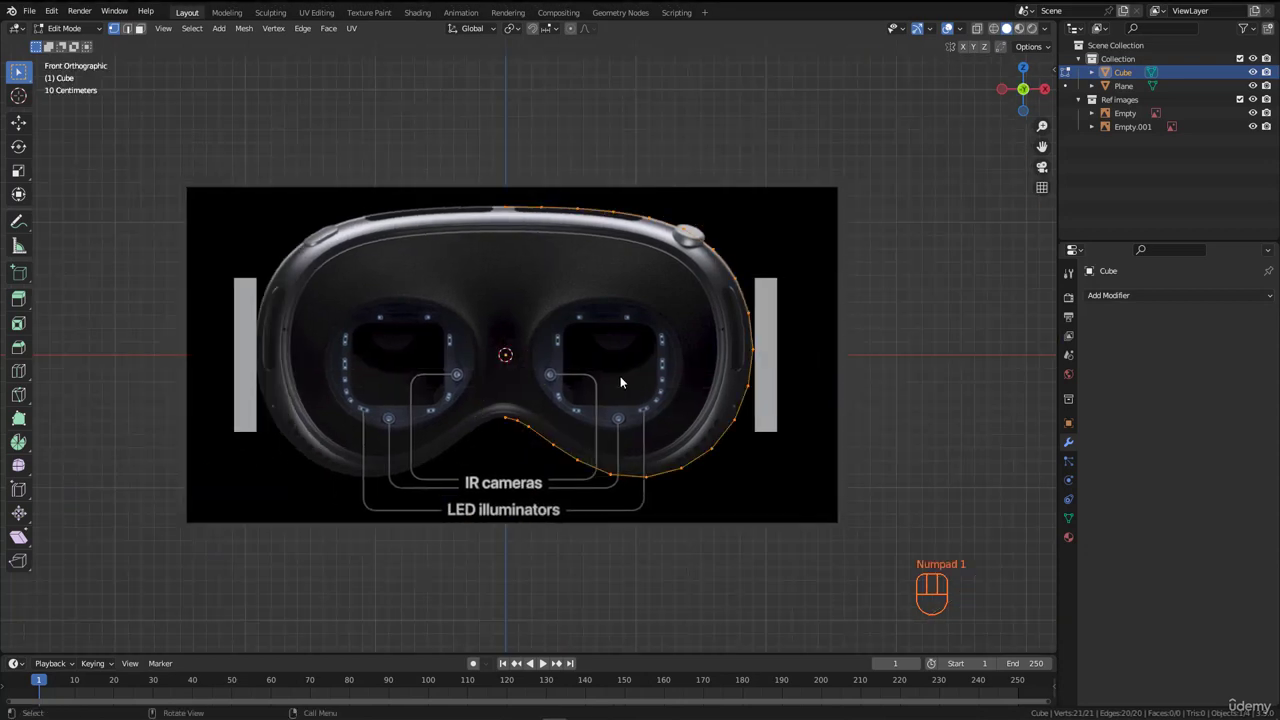
pyautogui.press('s')
pyautogui.press('x')
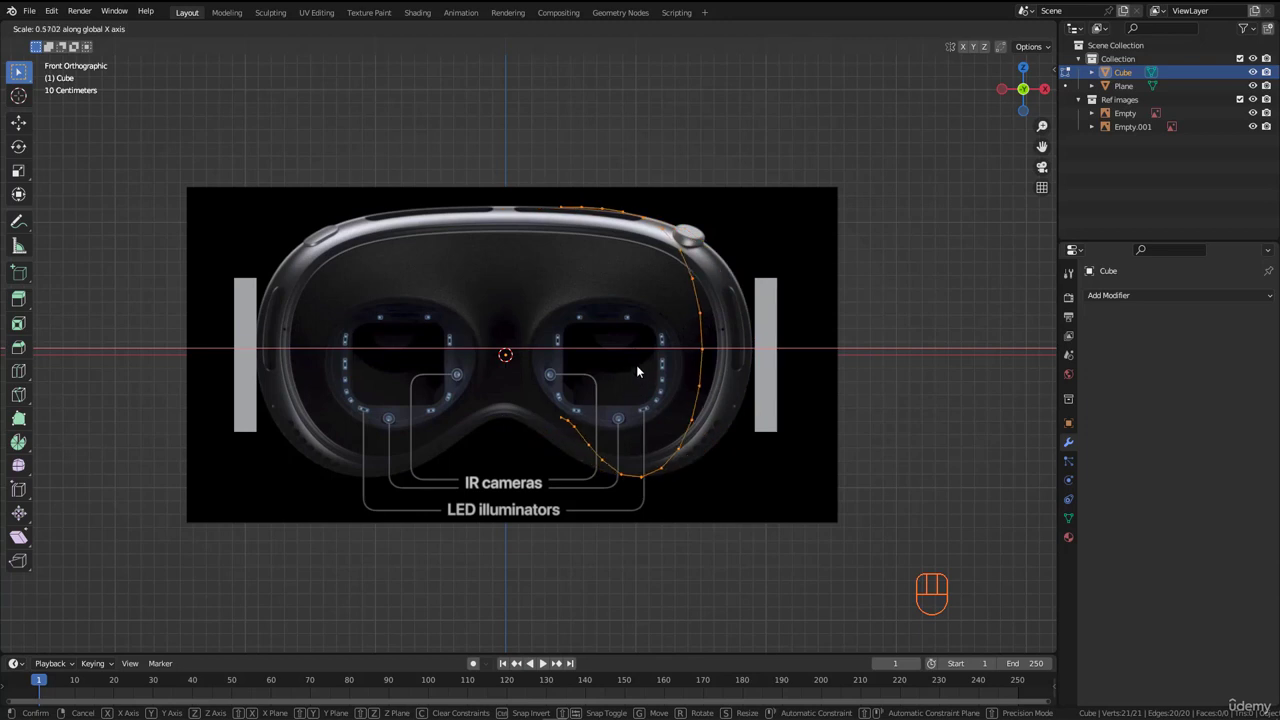
pyautogui.click(633, 377)
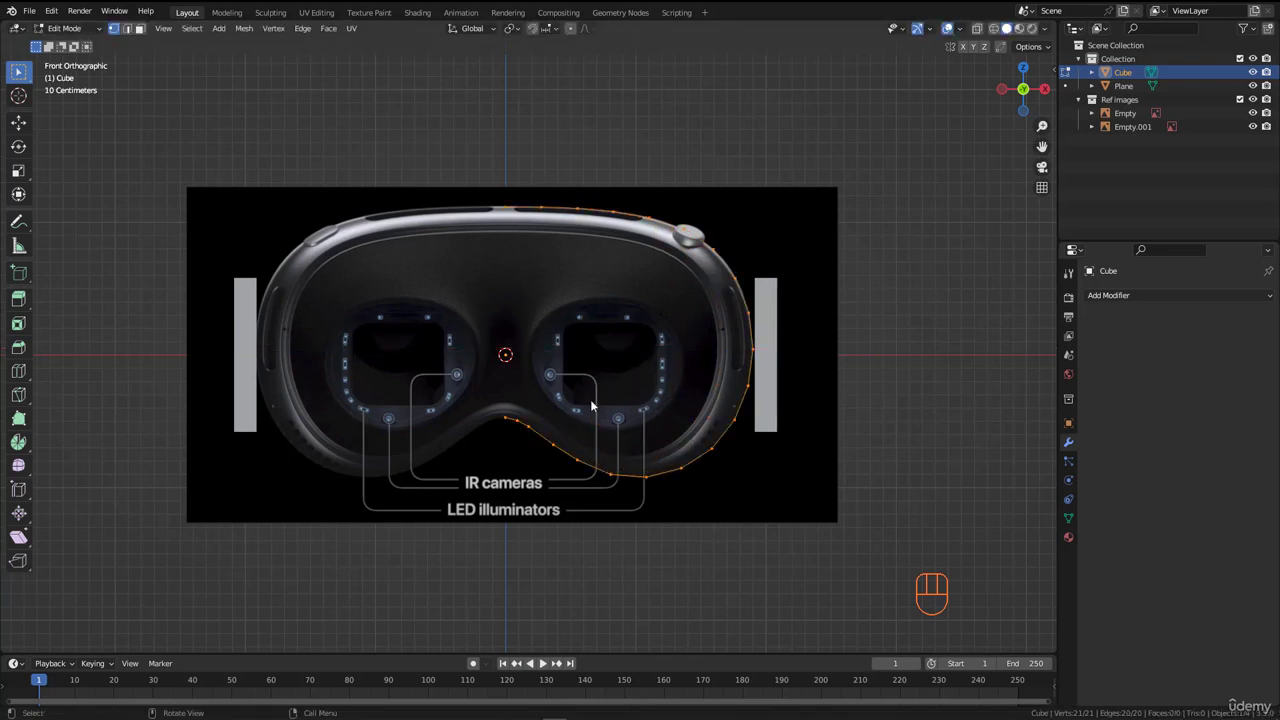
pyautogui.moveTo(503, 421)
pyautogui.mouseDown()
pyautogui.moveTo(582, 414)
pyautogui.moveTo(557, 421)
pyautogui.mouseUp()
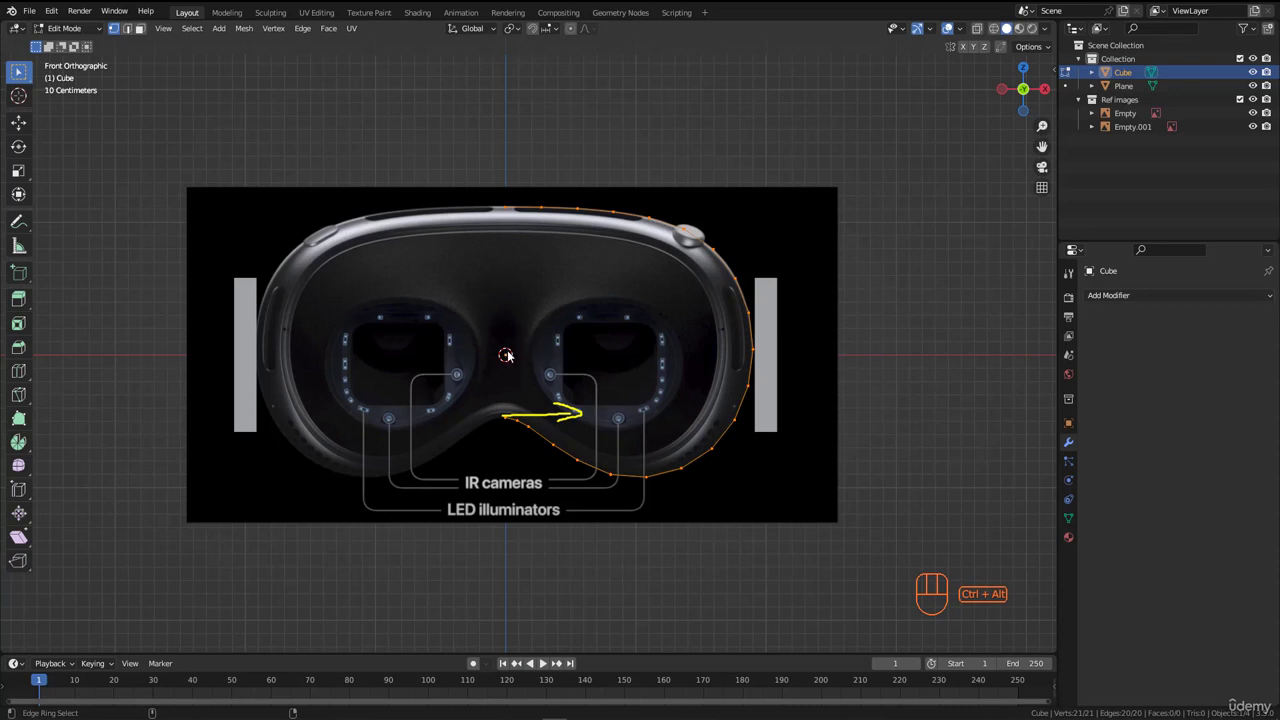
pyautogui.moveTo(506, 356)
pyautogui.mouseDown()
pyautogui.moveTo(565, 346)
pyautogui.moveTo(567, 362)
pyautogui.mouseUp()
pyautogui.moveTo(508, 414); pyautogui.dragTo(613, 404)
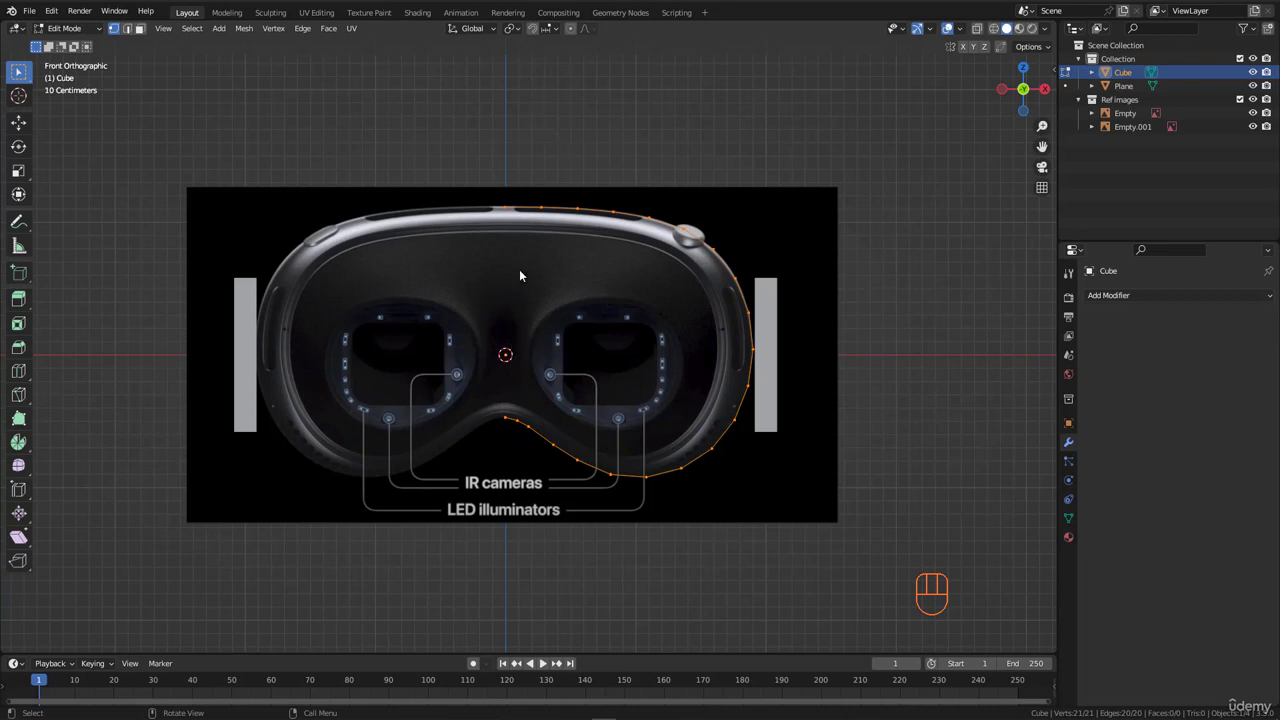
# Step: Set the pivot point to 3D Cursor and scale the whole half outline along X by about 1.098, out to the side plane's outer edge
pyautogui.click(510, 29)
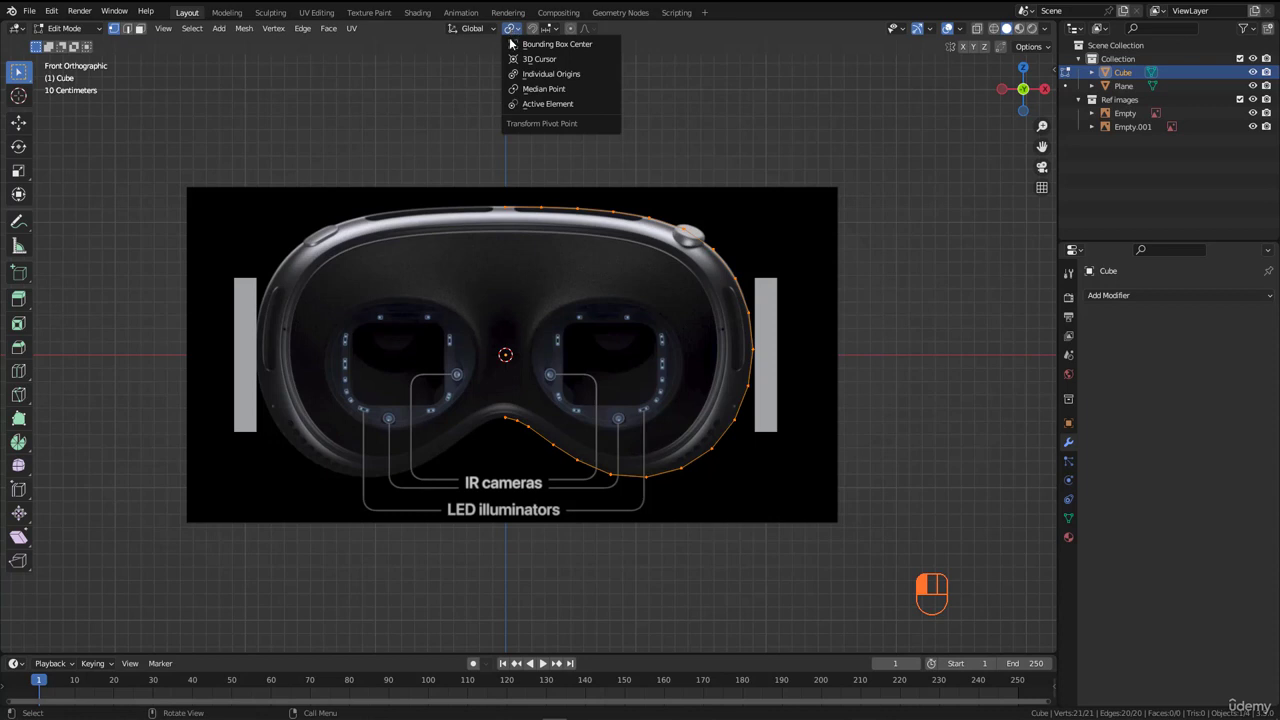
pyautogui.click(513, 57)
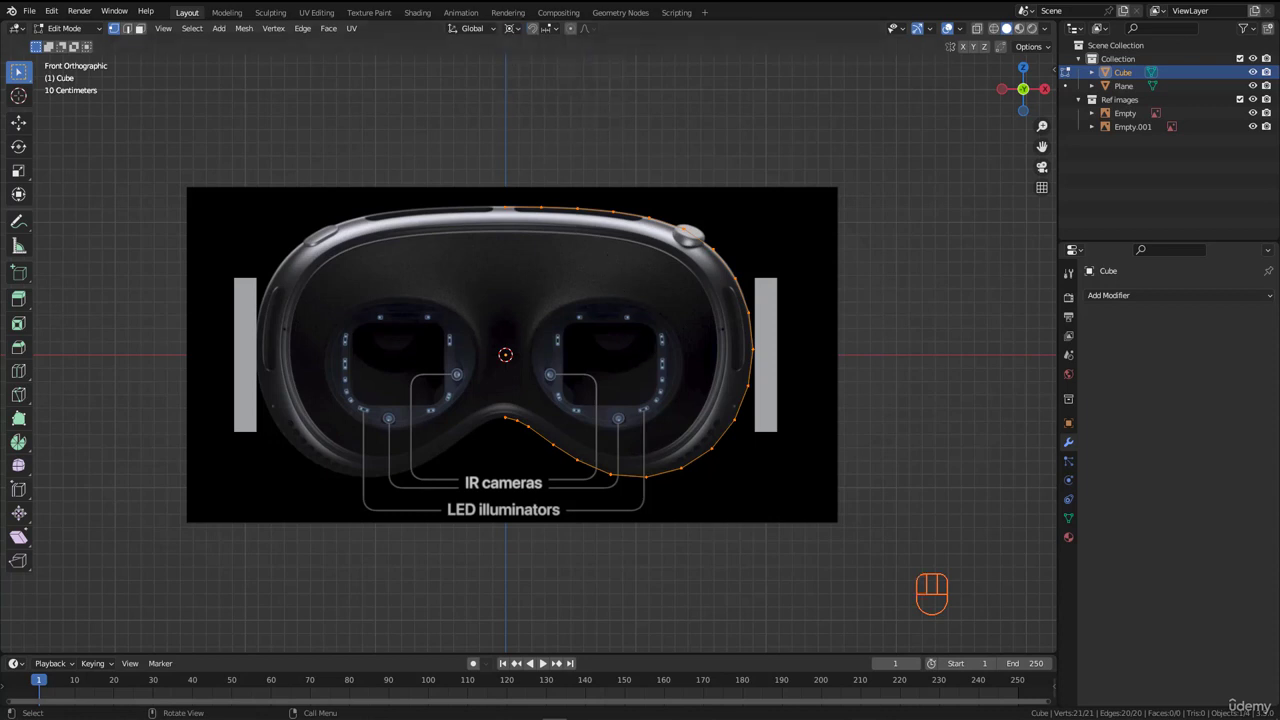
pyautogui.press('s')
pyautogui.press('x')
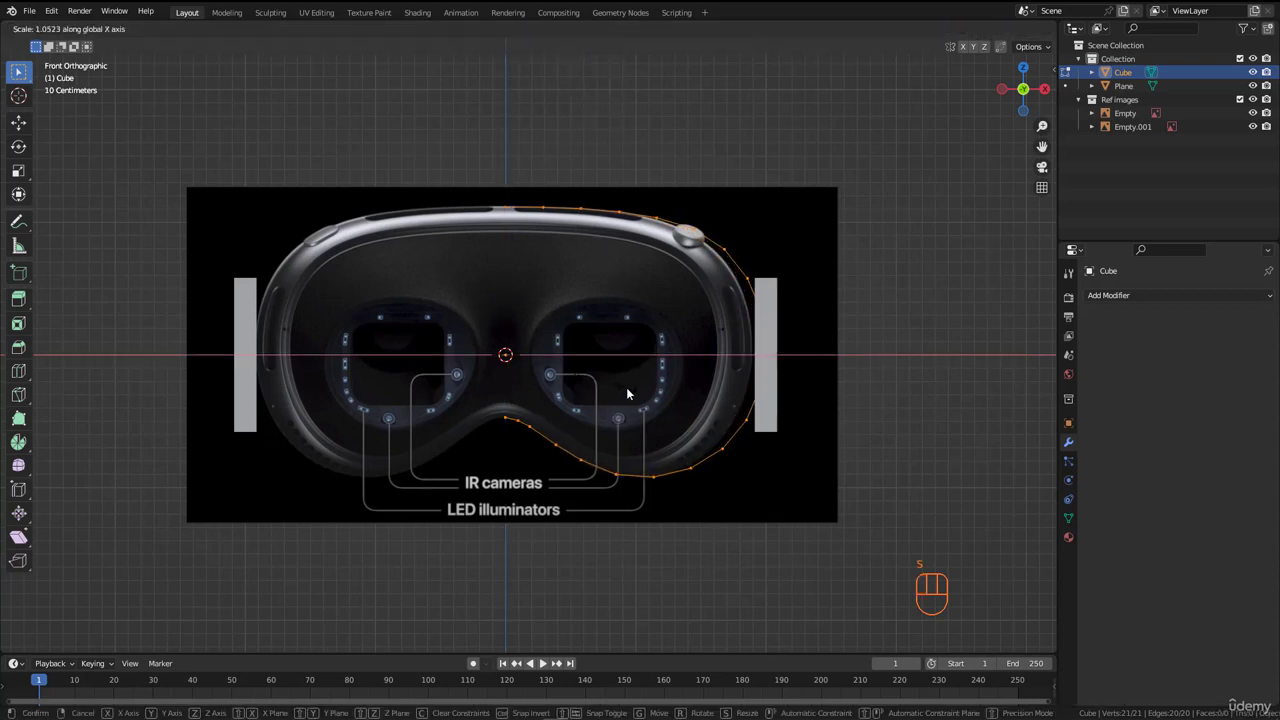
pyautogui.press('shift')
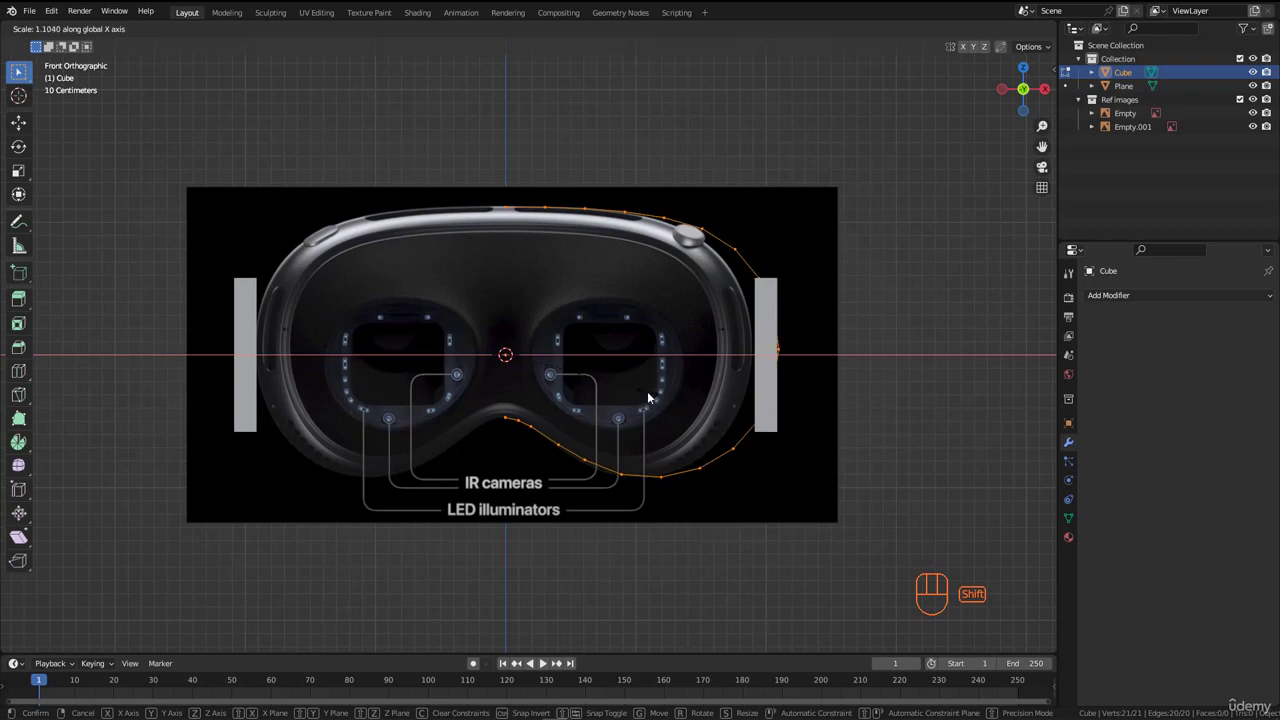
pyautogui.click(641, 398)
pyautogui.scroll(9, 760, 362)
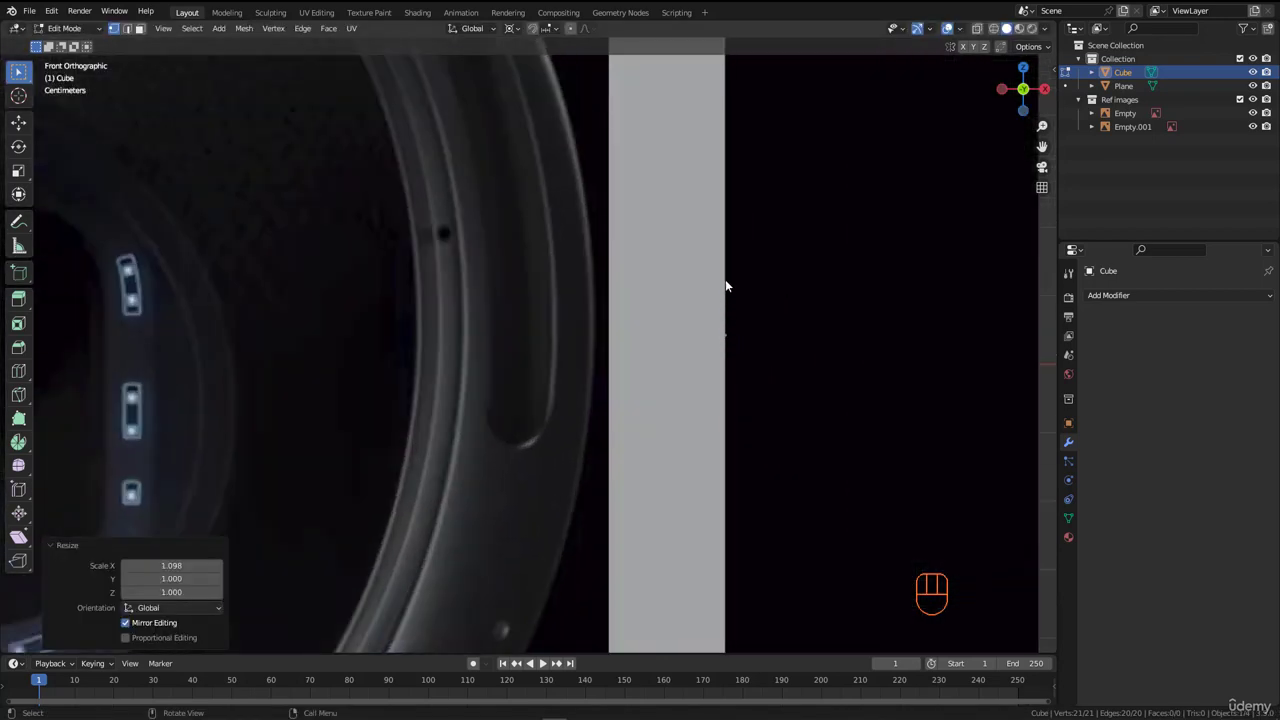
pyautogui.scroll(-6, 720, 320)
pyautogui.scroll(-3, 715, 336)
pyautogui.keyDown('shift'); pyautogui.moveTo(636, 318); pyautogui.dragTo(689, 329, button='middle'); pyautogui.keyUp('shift')
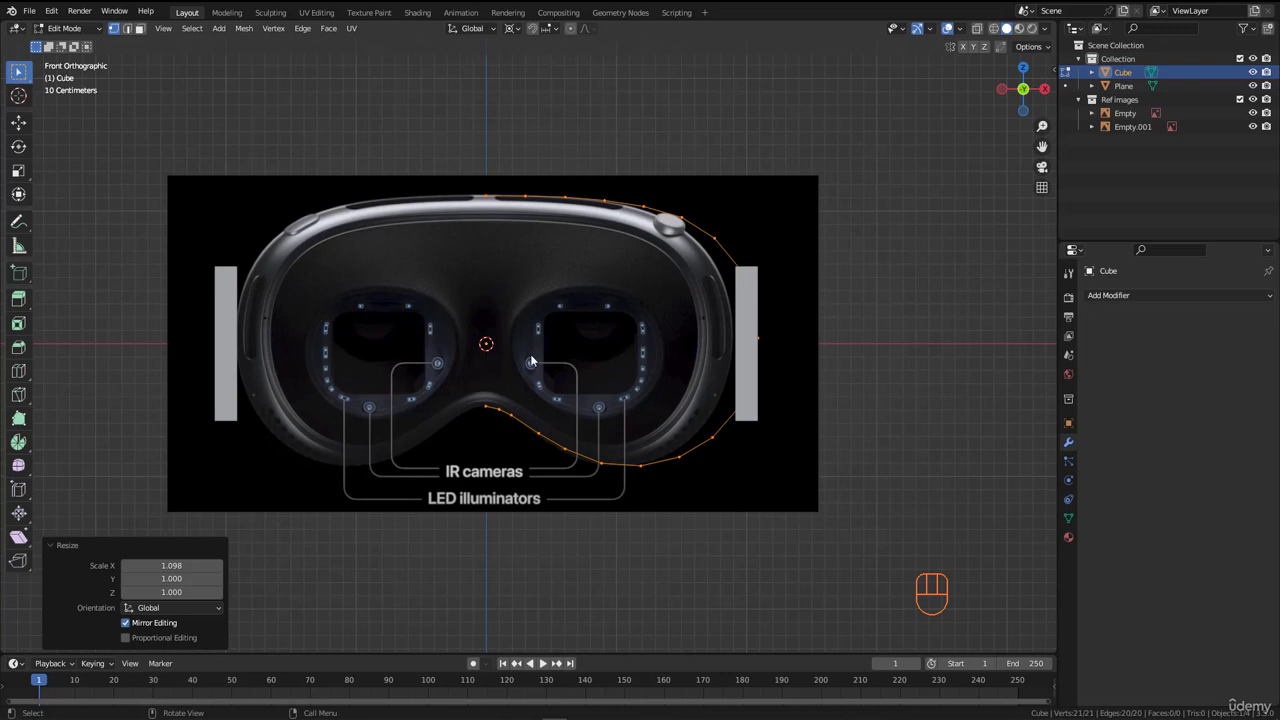
# Step: Add a Mirror modifier across the X axis to the half outline and apply it
pyautogui.press('Tab')
pyautogui.scroll(1, 479, 398)
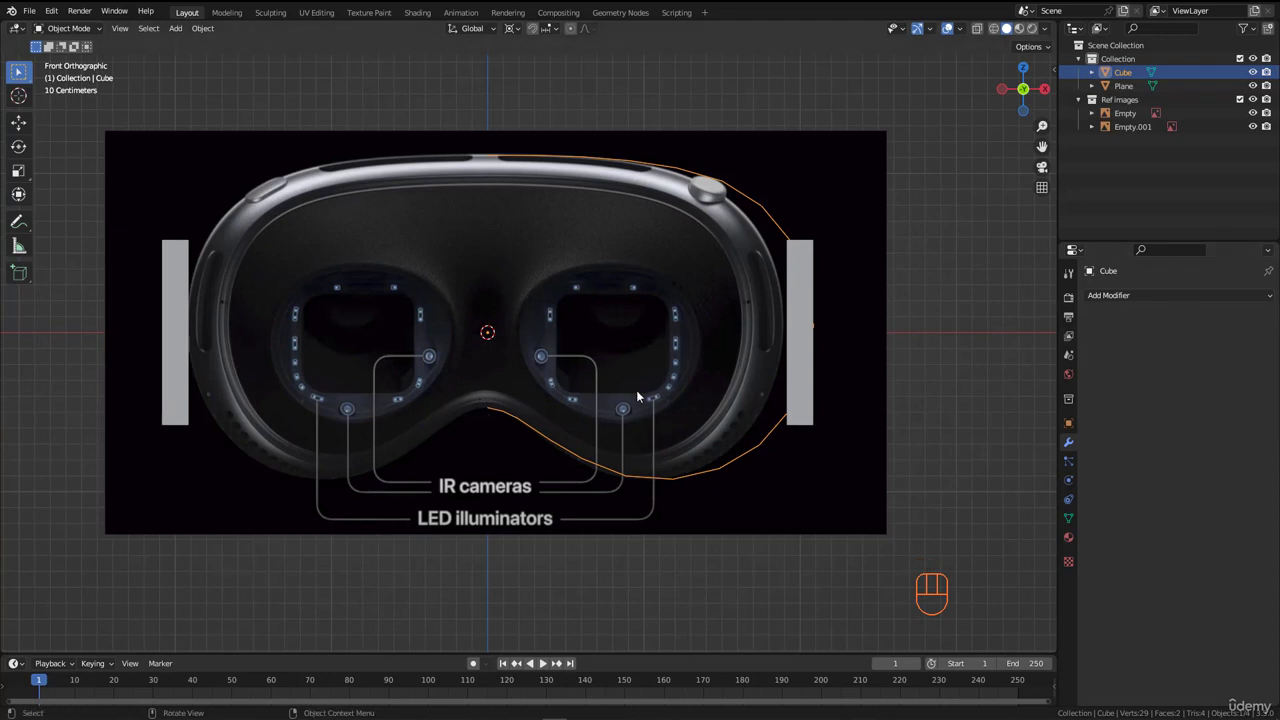
pyautogui.click(1146, 295)
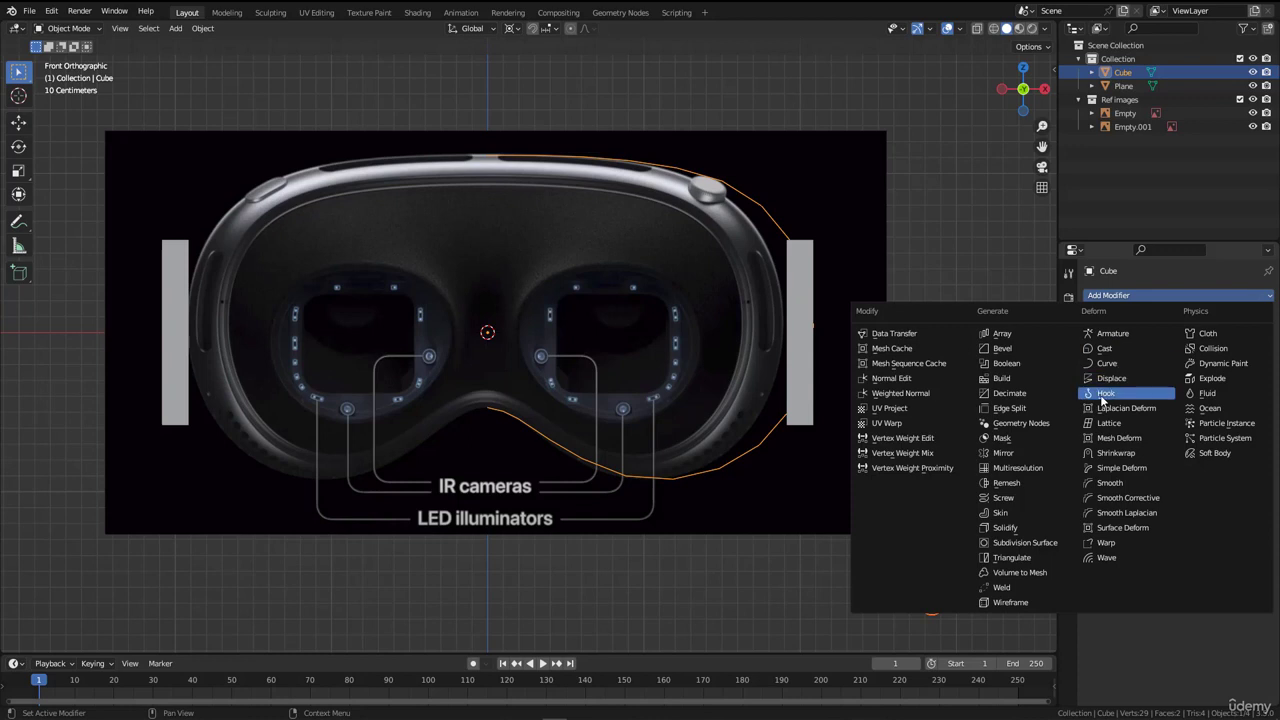
pyautogui.click(1012, 453)
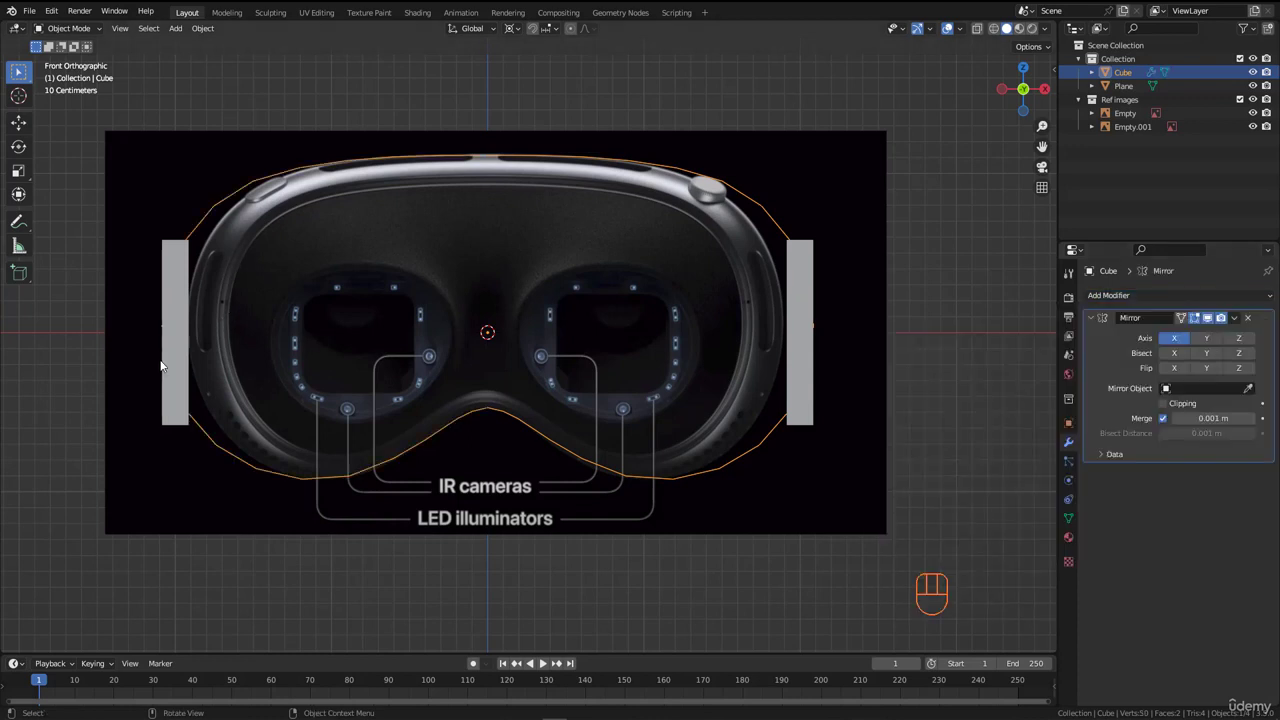
pyautogui.scroll(-4, 481, 250)
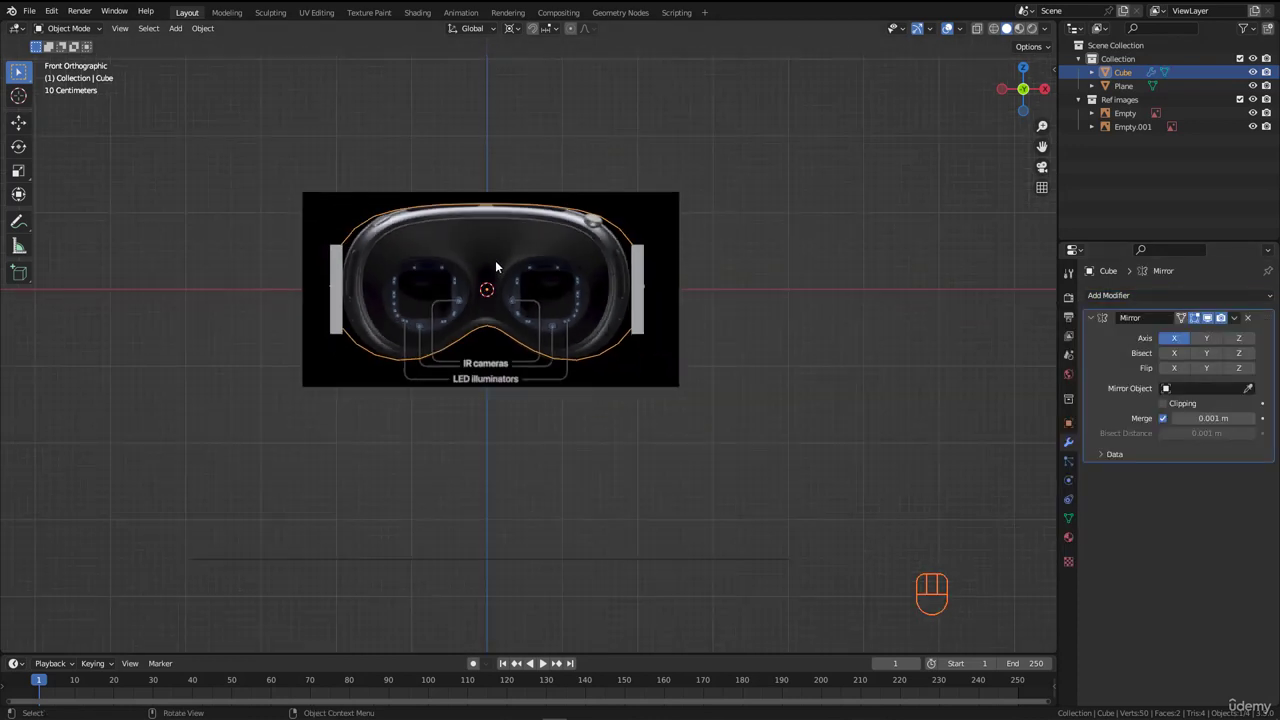
pyautogui.moveTo(494, 226); pyautogui.dragTo(432, 266, button='middle')
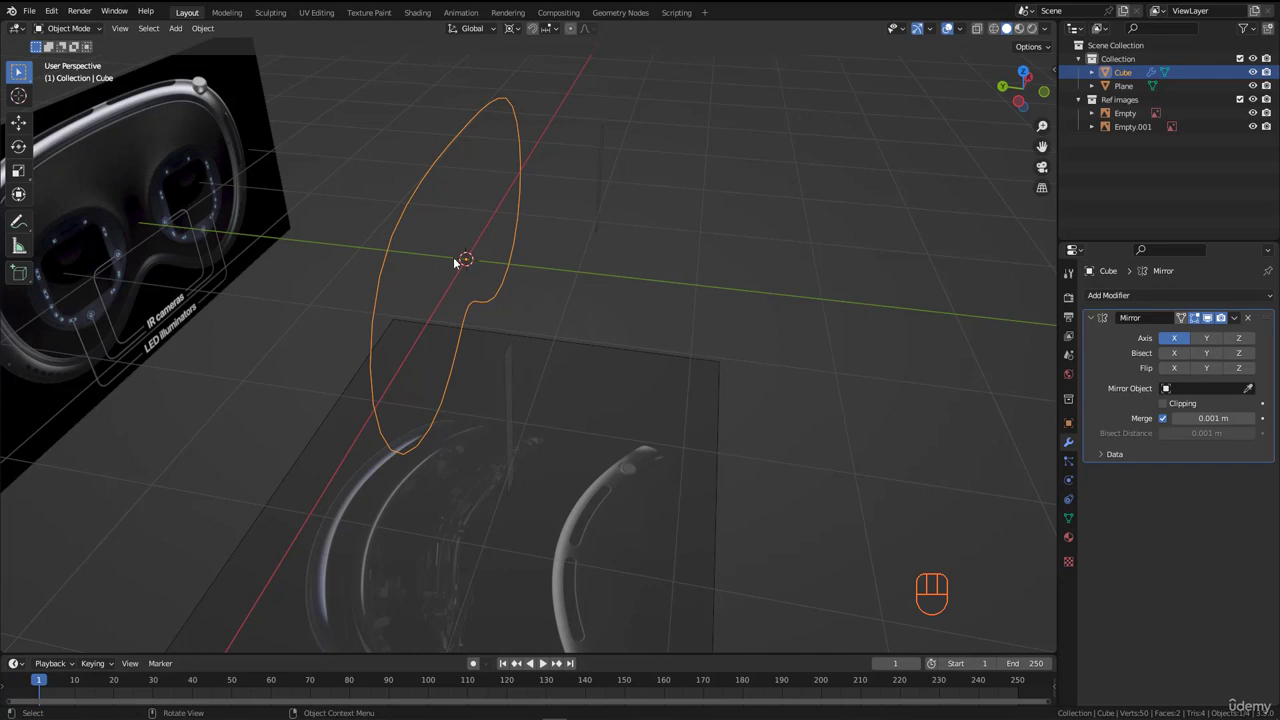
pyautogui.moveTo(463, 262); pyautogui.dragTo(694, 311, button='middle')
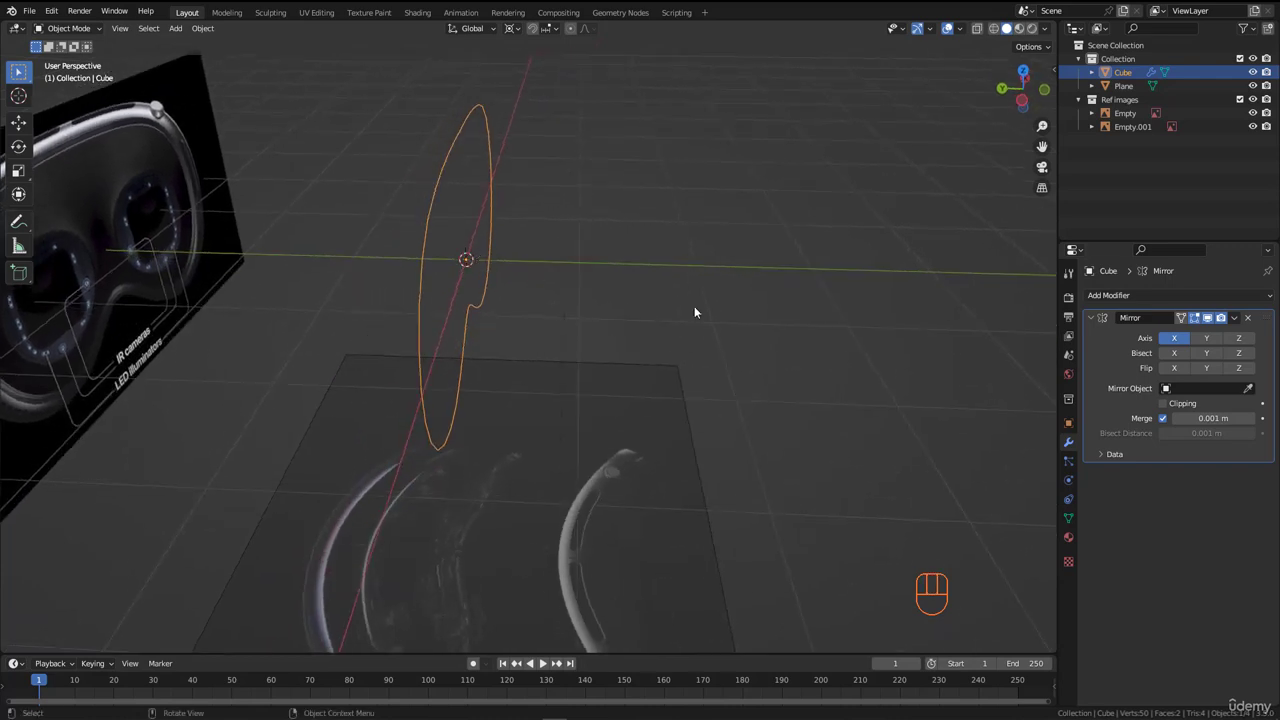
pyautogui.hotkey('ctrl', 'a')
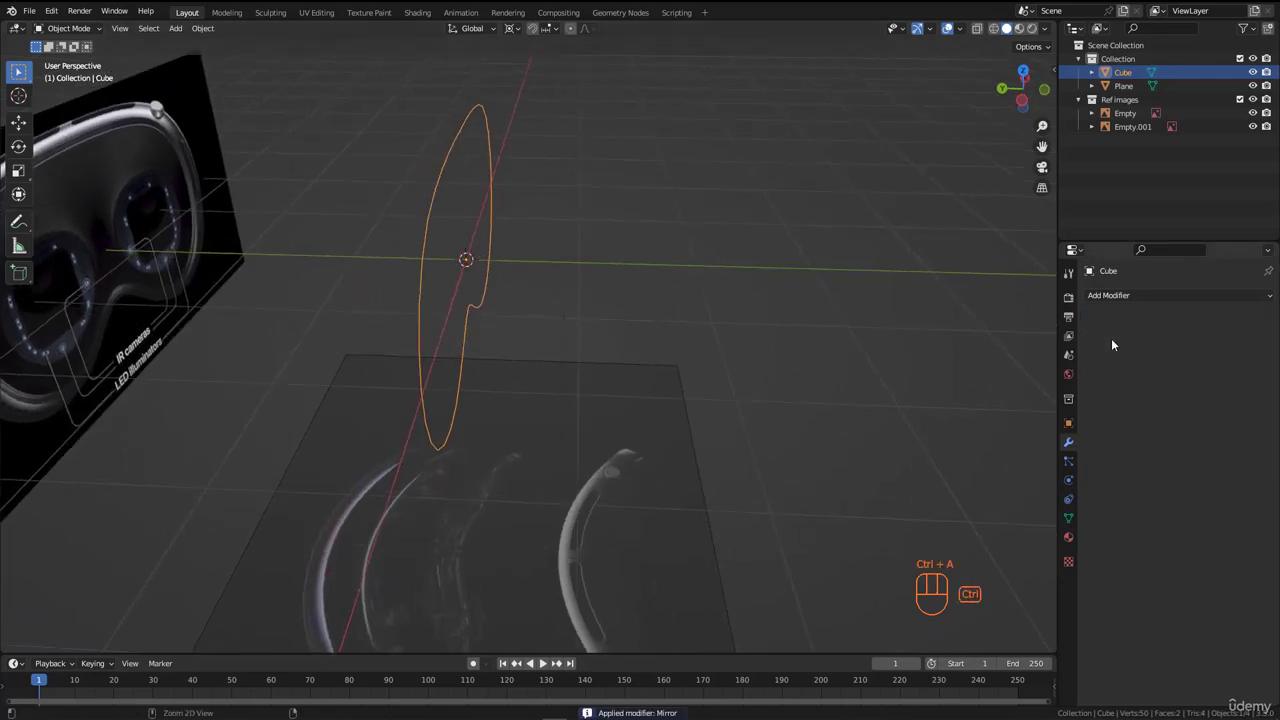
# Step: Extrude the full headset outline by about -0.236 m along the Y axis to form a band
pyautogui.moveTo(482, 210)
pyautogui.mouseDown(button='middle')
pyautogui.moveTo(434, 218)
pyautogui.moveTo(452, 230)
pyautogui.moveTo(462, 197)
pyautogui.mouseUp(button='middle')
pyautogui.press('Tab')
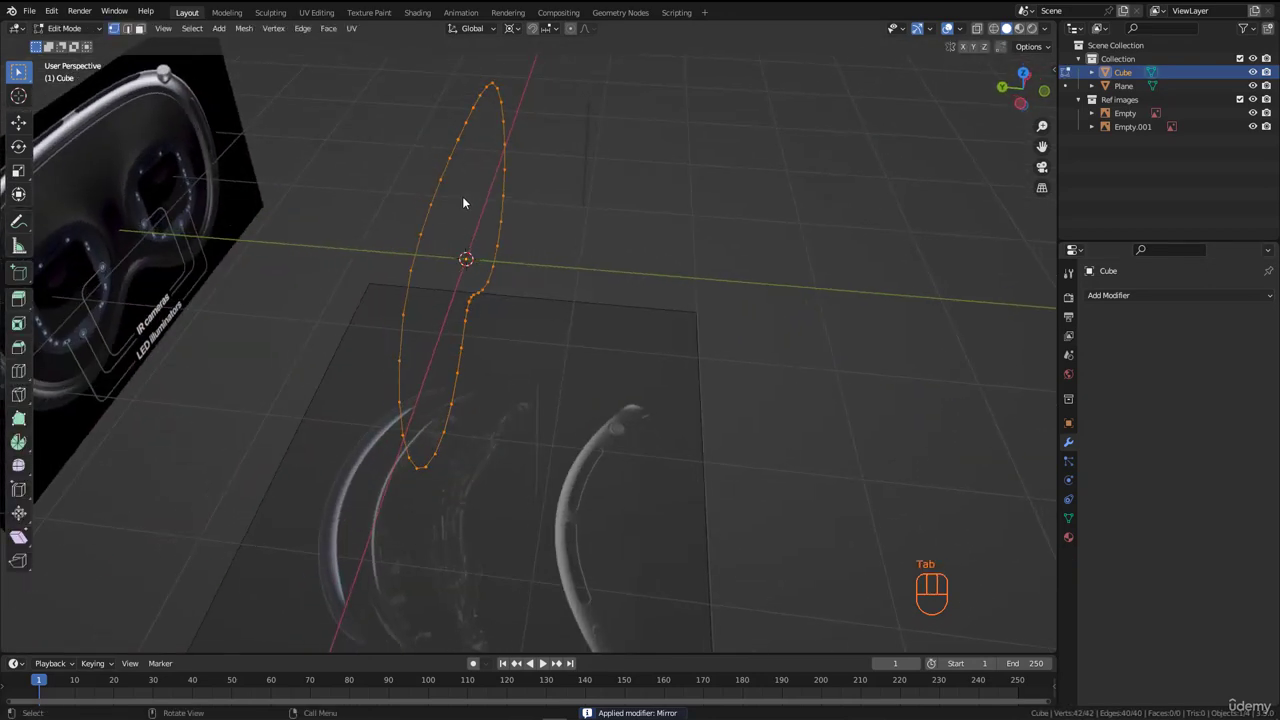
pyautogui.press('e')
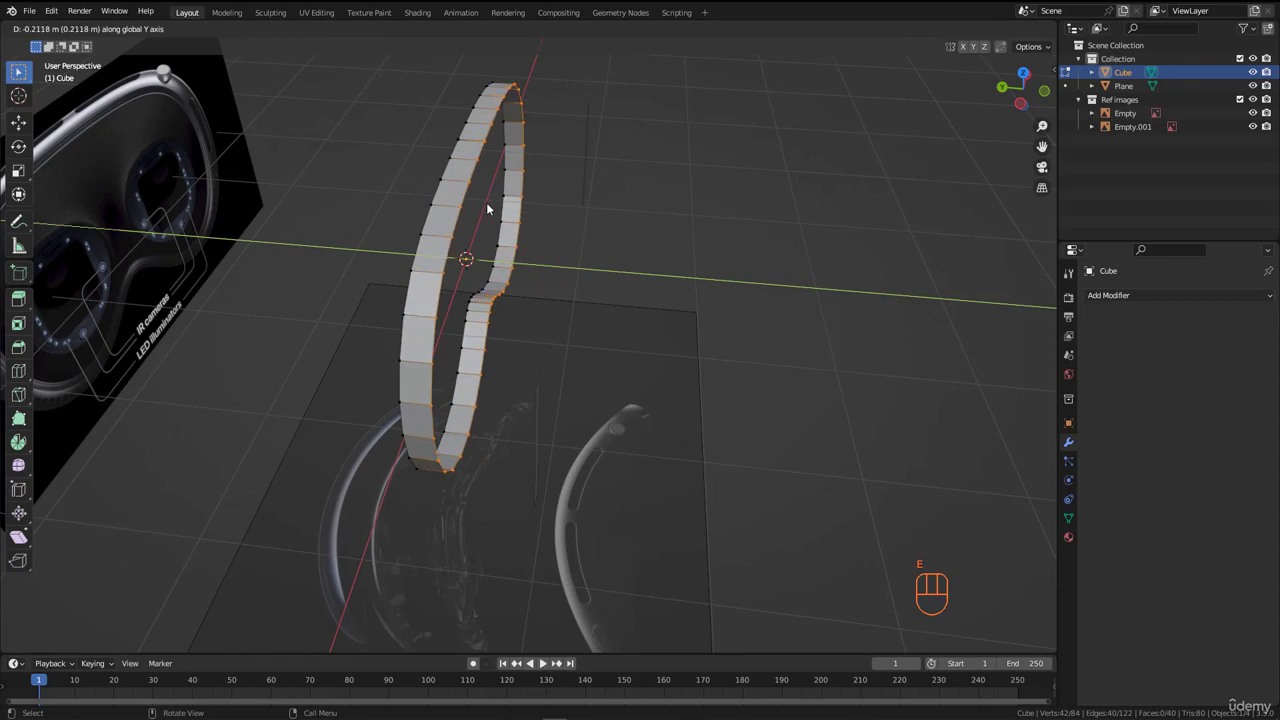
pyautogui.click(488, 204)
# Step: In top view, move the top reference image about 0.348 m along Y towards the extruded band
pyautogui.press('KP_7')
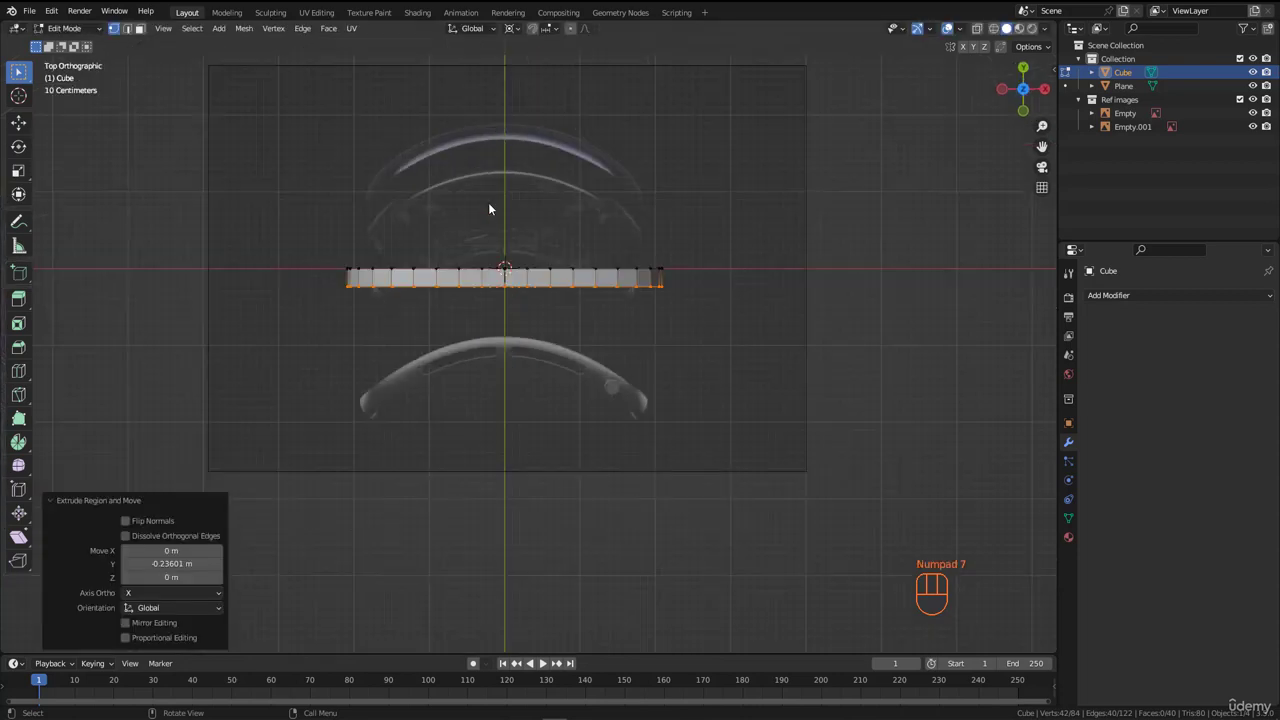
pyautogui.scroll(5, 484, 333)
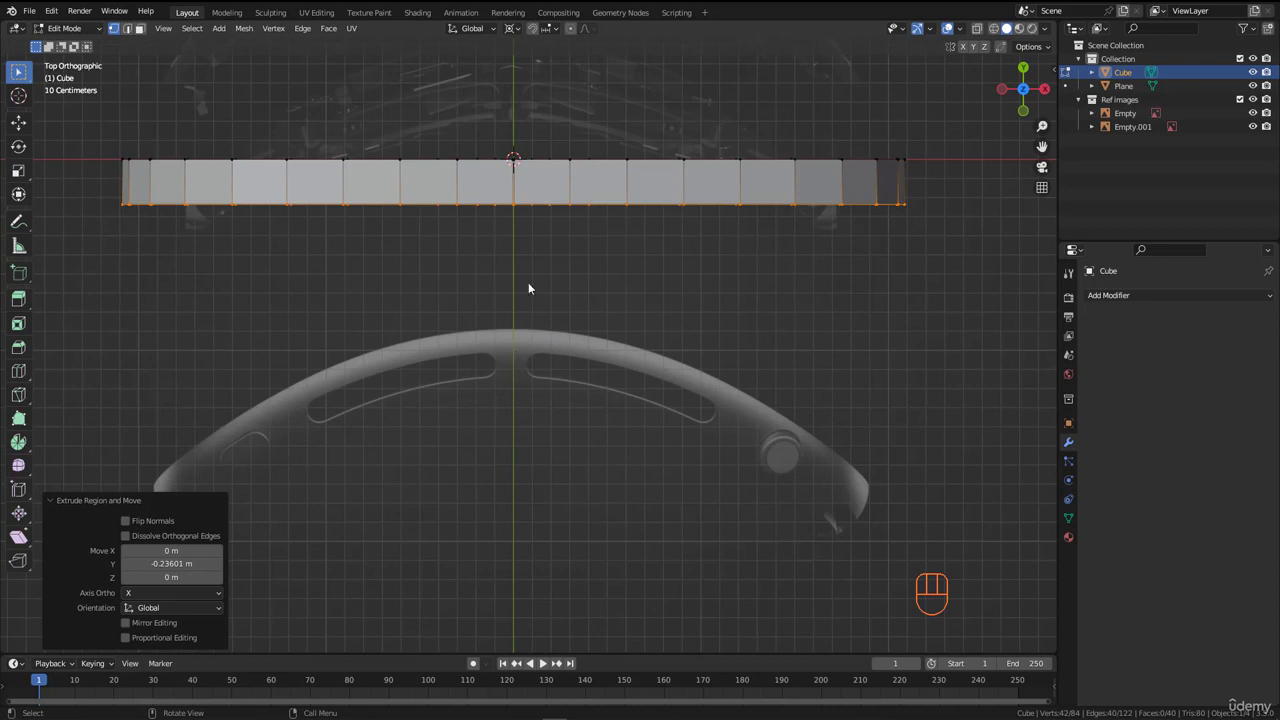
pyautogui.scroll(-3, 512, 385)
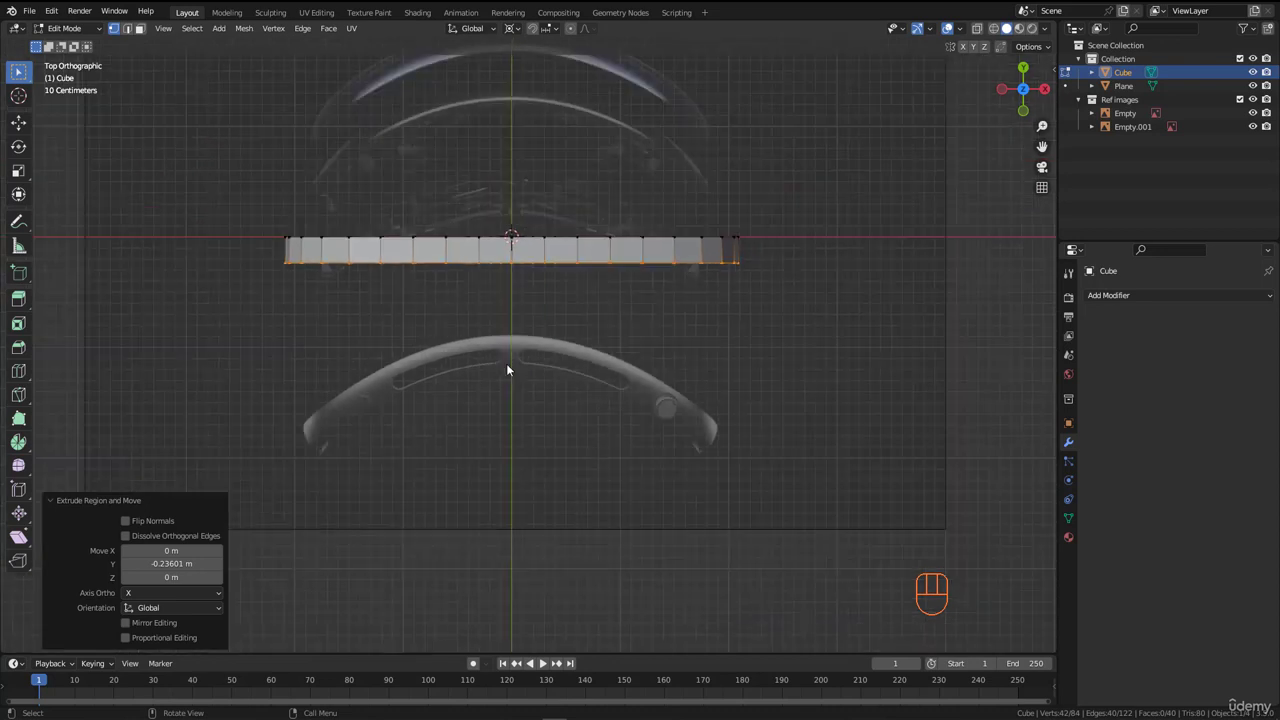
pyautogui.press('Tab')
pyautogui.click(558, 417)
pyautogui.scroll(1, 535, 411)
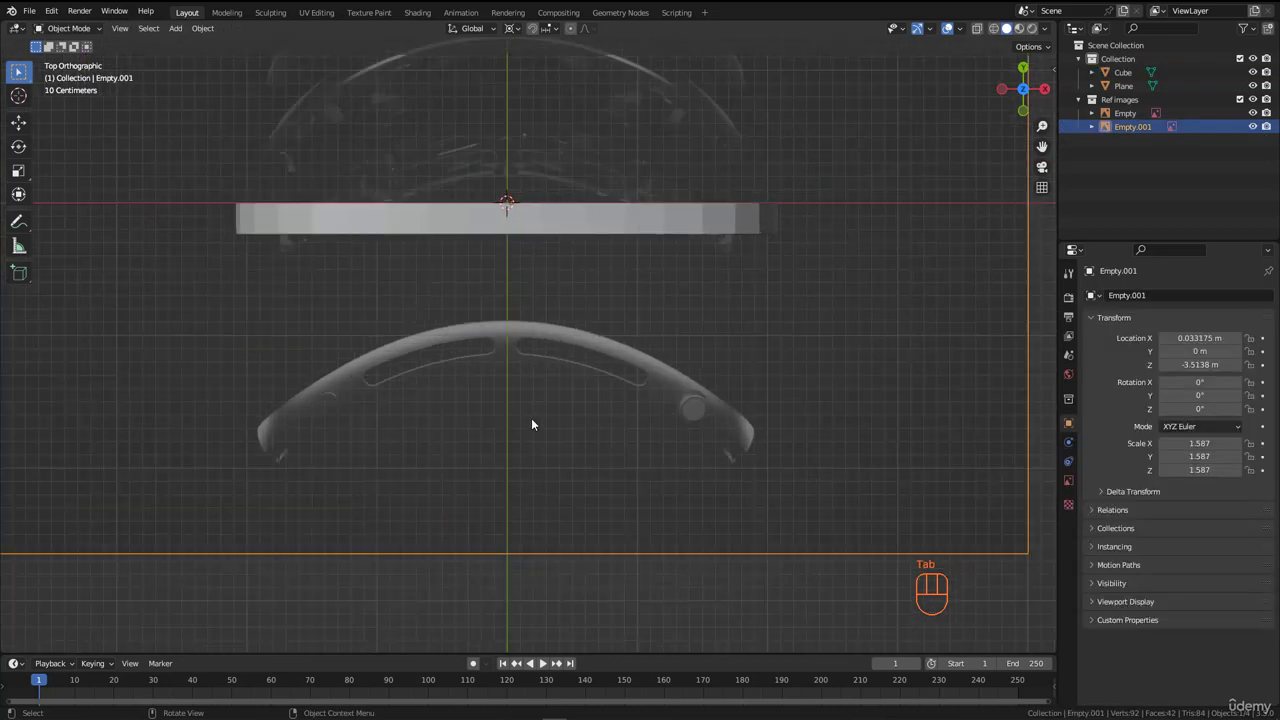
pyautogui.press('g')
pyautogui.click(516, 271)
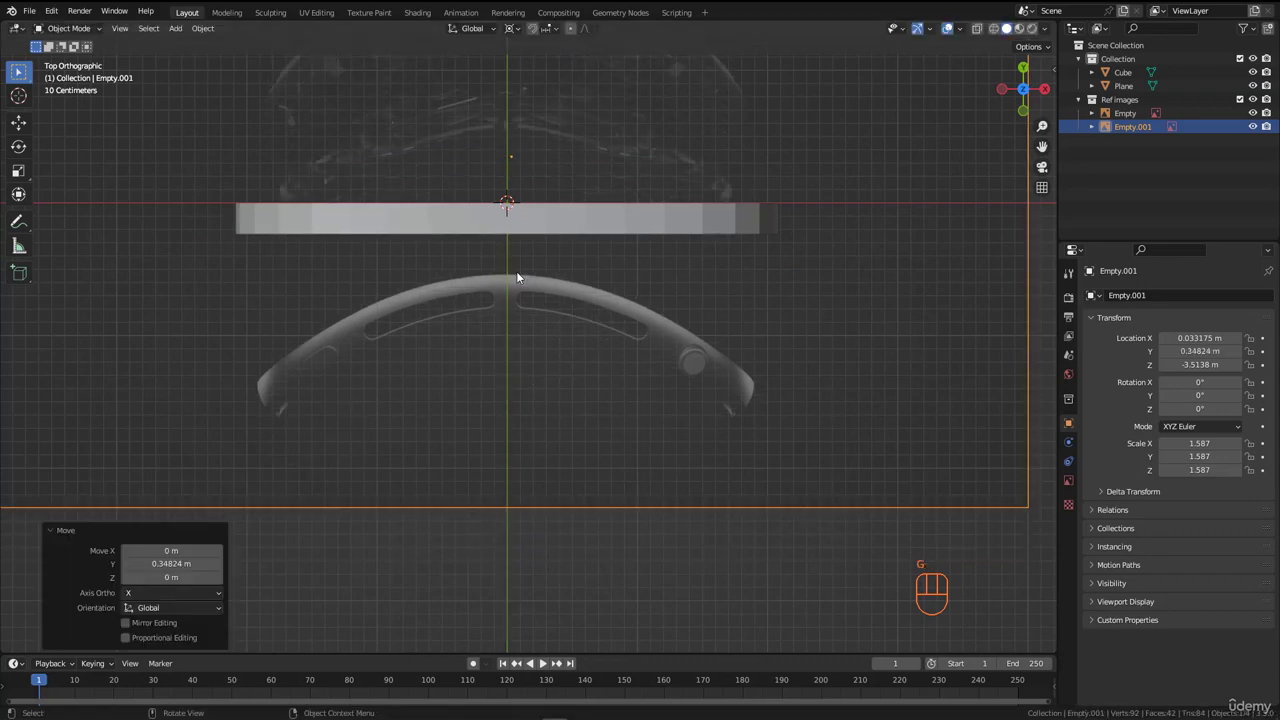
# Step: Compare the centre crown of the headset in the top reference image with the edges of the extruded band
pyautogui.scroll(3, 511, 322)
pyautogui.scroll(2, 511, 326)
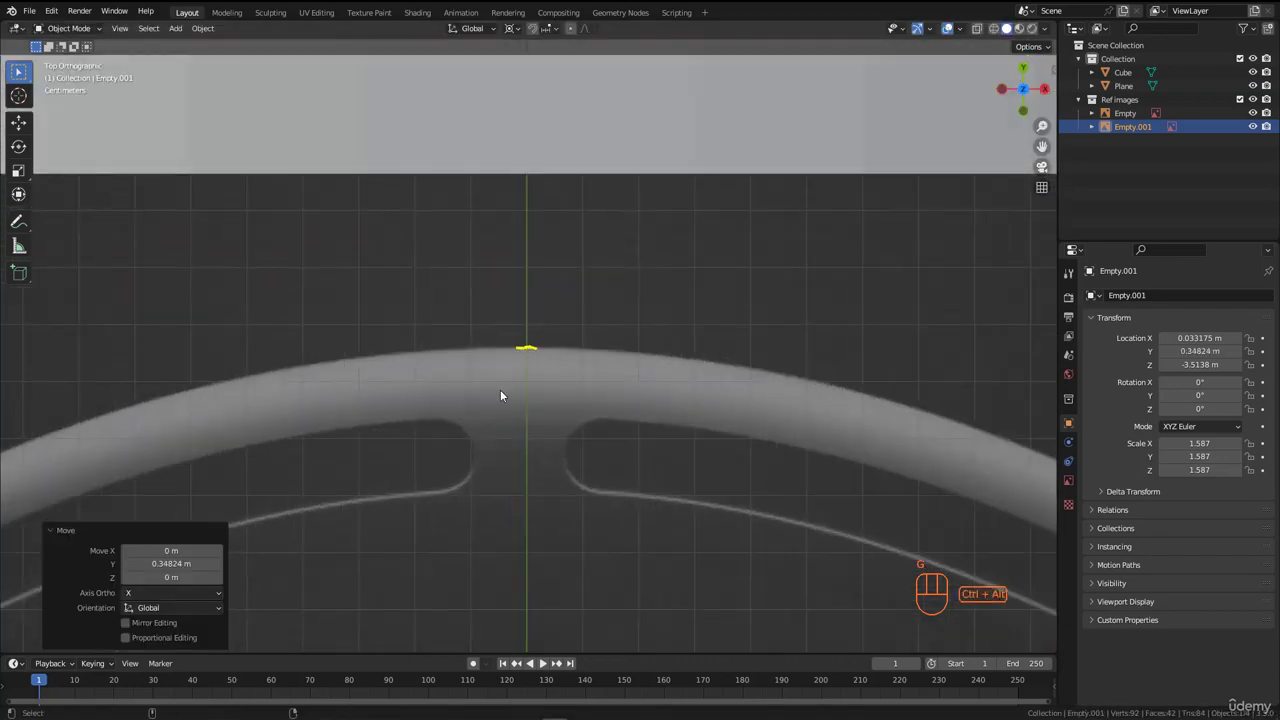
pyautogui.scroll(-3, 501, 390)
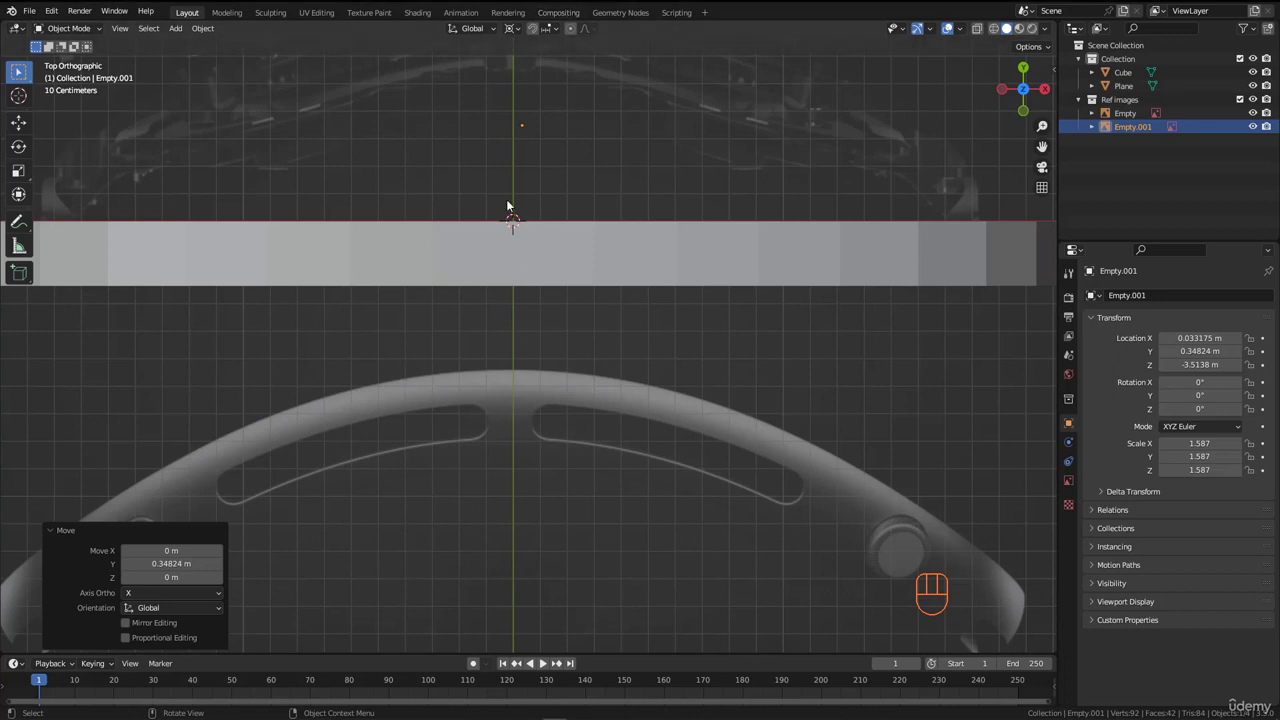
pyautogui.scroll(3, 512, 232)
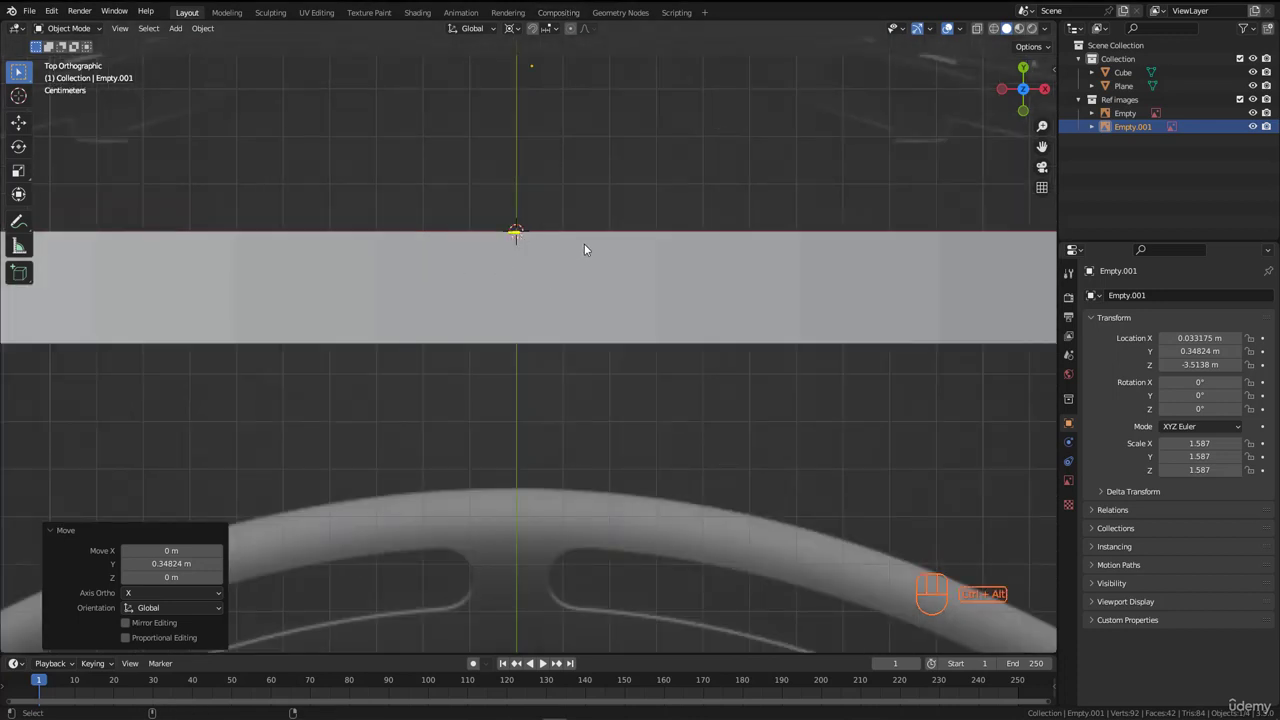
pyautogui.moveTo(587, 252)
pyautogui.mouseDown()
pyautogui.moveTo(586, 296)
pyautogui.moveTo(599, 290)
pyautogui.mouseUp()
pyautogui.moveTo(514, 343); pyautogui.dragTo(526, 343)
pyautogui.moveTo(519, 623); pyautogui.dragTo(496, 623)
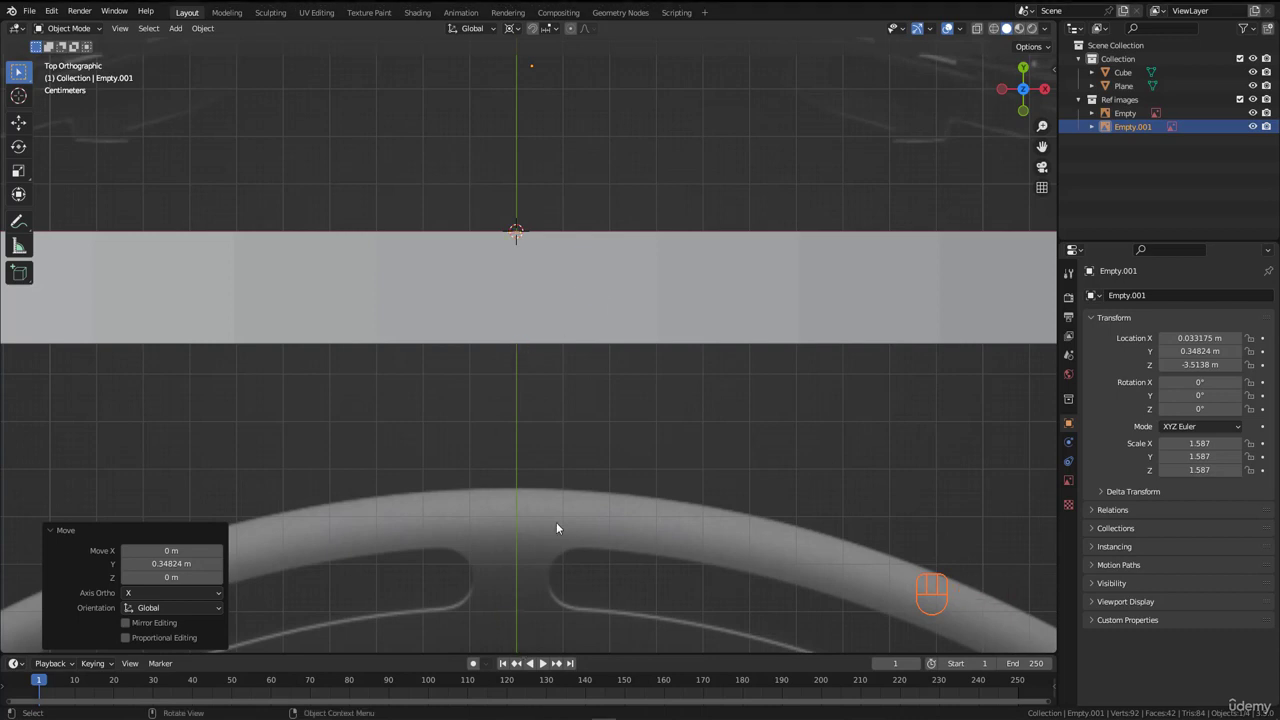
# Step: Disable the opacity option of the top reference image so it displays fully opaque
pyautogui.click(1068, 480)
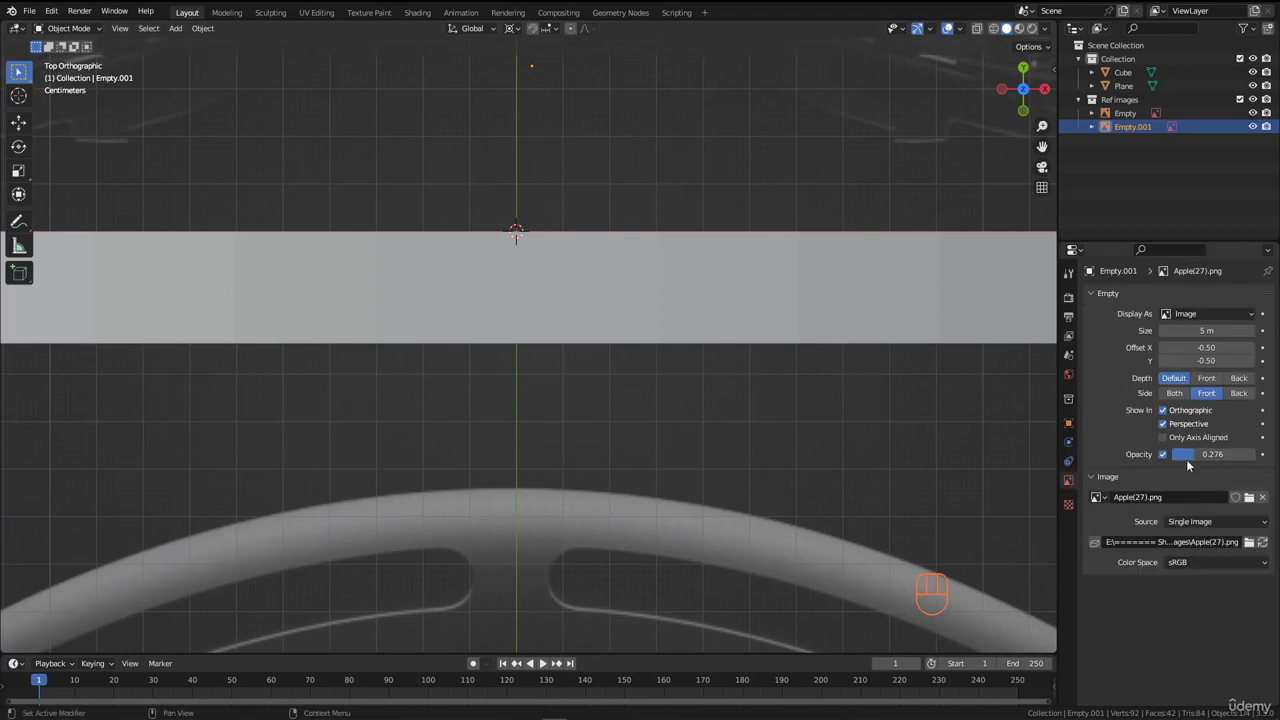
pyautogui.click(1162, 454)
pyautogui.scroll(-3, 526, 388)
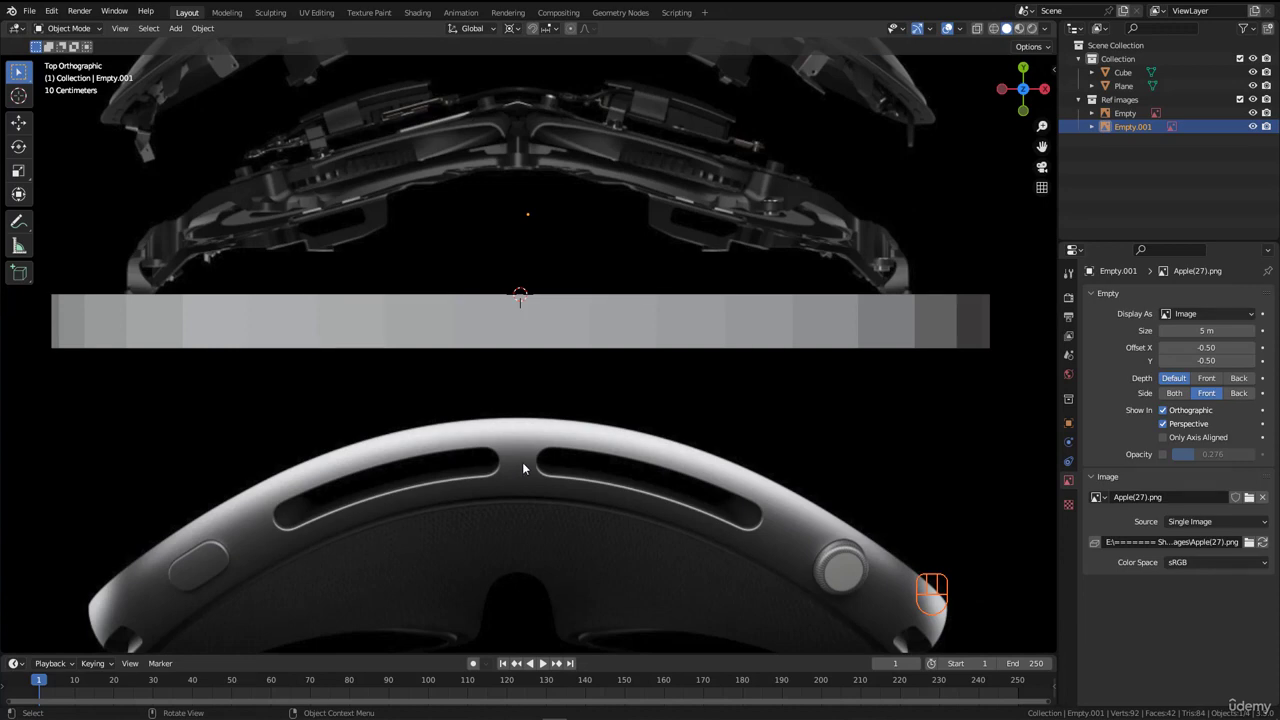
# Step: Move the top reference image along Y by about 0.545 m and then -0.006 m, aligning the headset's crown with the 3D cursor
pyautogui.scroll(2, 522, 462)
pyautogui.press('g')
pyautogui.press('y')
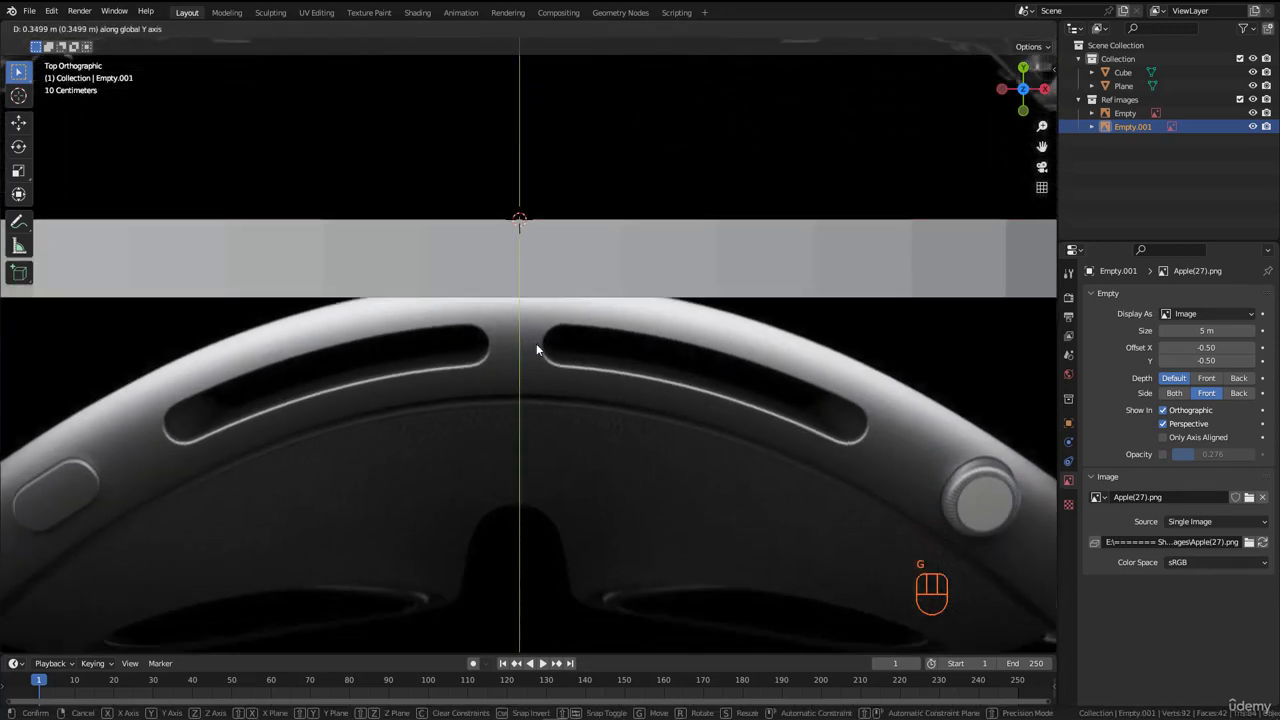
pyautogui.click(528, 283)
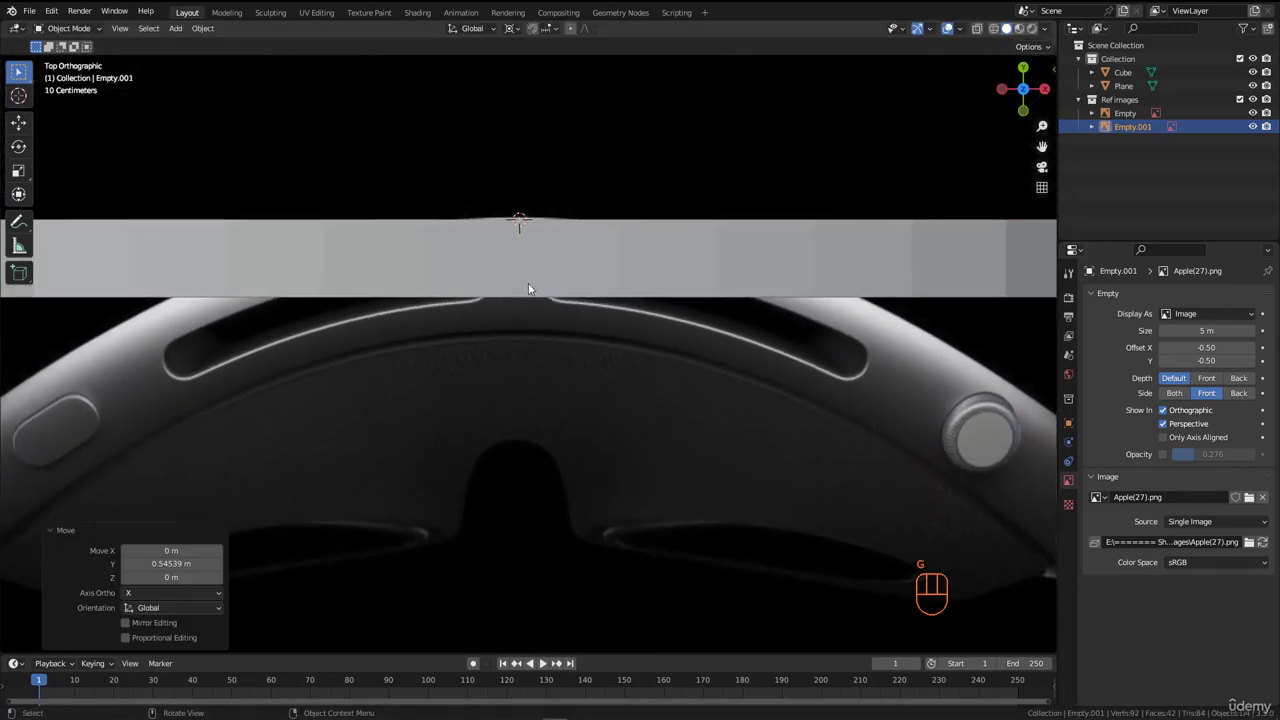
pyautogui.scroll(7, 529, 210)
pyautogui.press('g')
pyautogui.press('y')
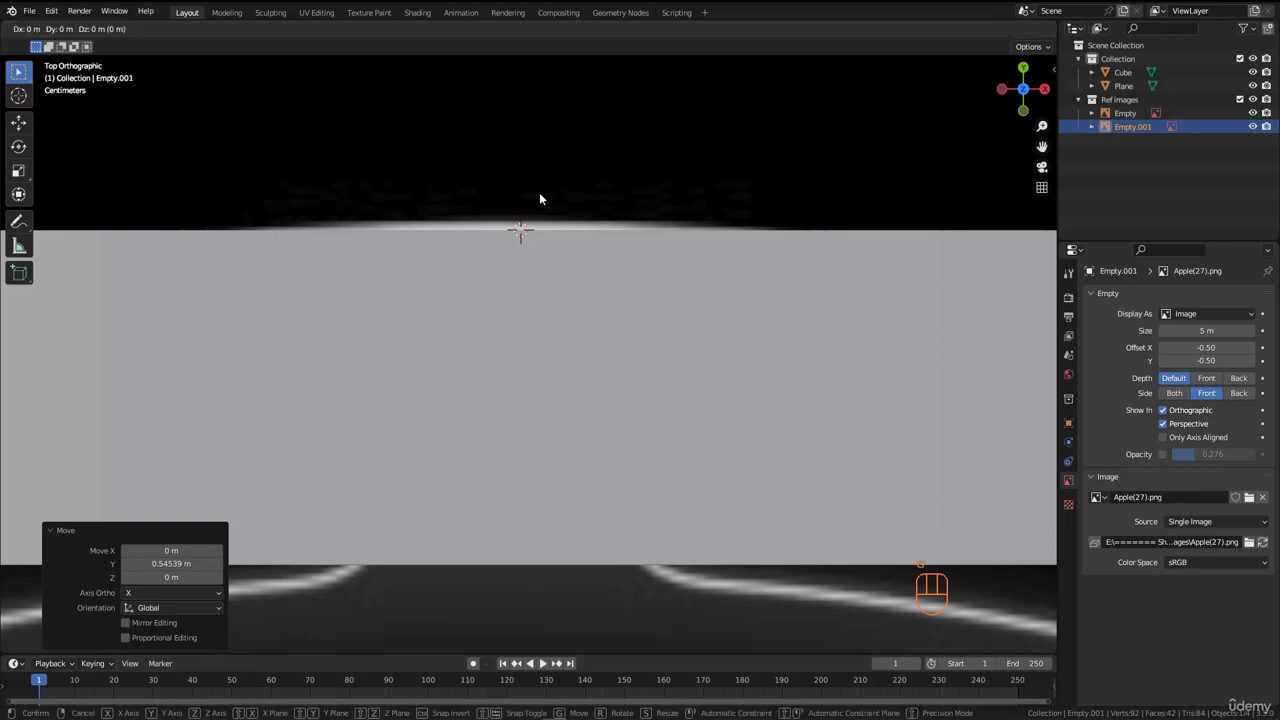
pyautogui.click(536, 215)
pyautogui.scroll(-8, 540, 247)
# Step: With X-ray on, select the band's extruded edge loop and move it about -0.113 m along Y to deepen the band
pyautogui.click(548, 330)
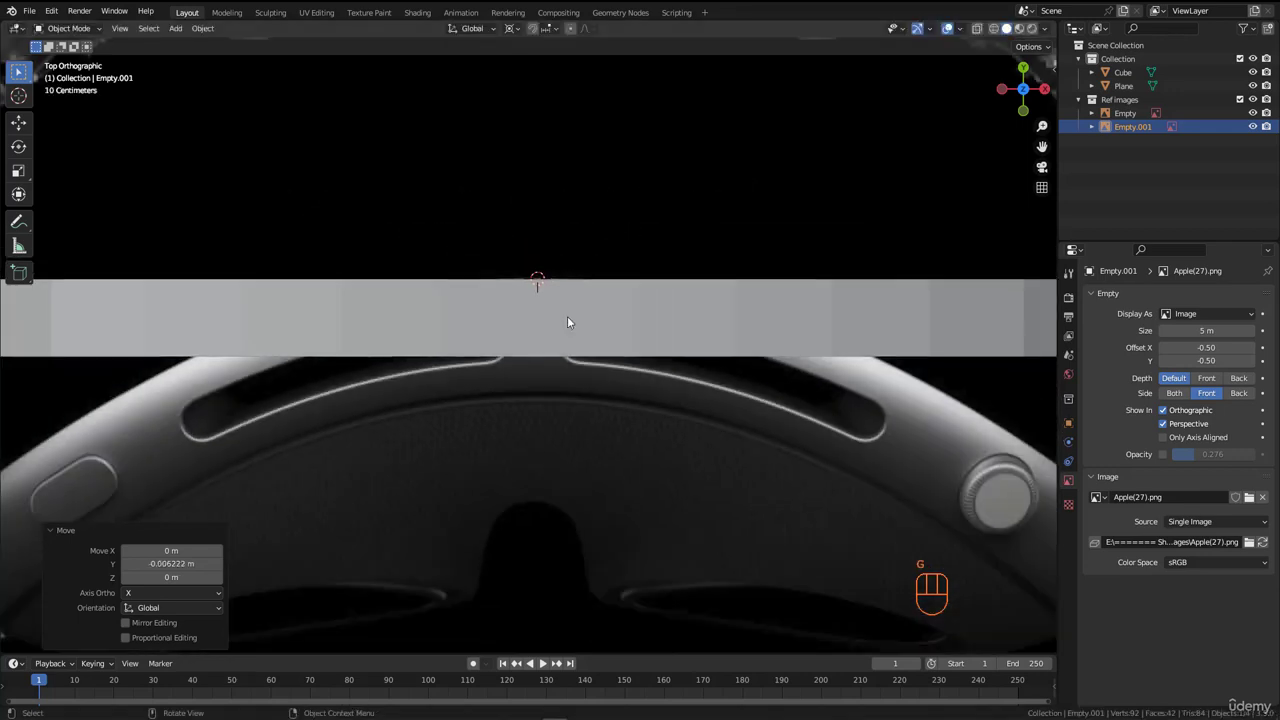
pyautogui.press('Tab')
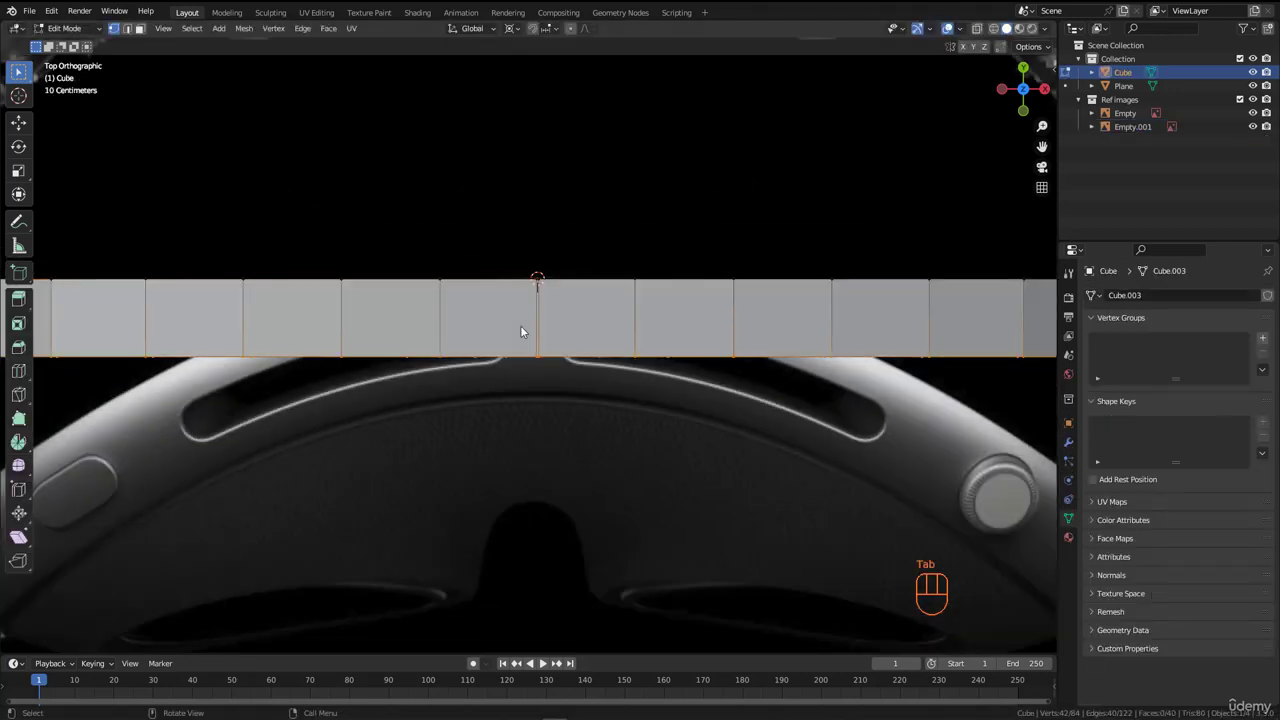
pyautogui.scroll(-5, 520, 330)
pyautogui.hotkey('alt', 'z')
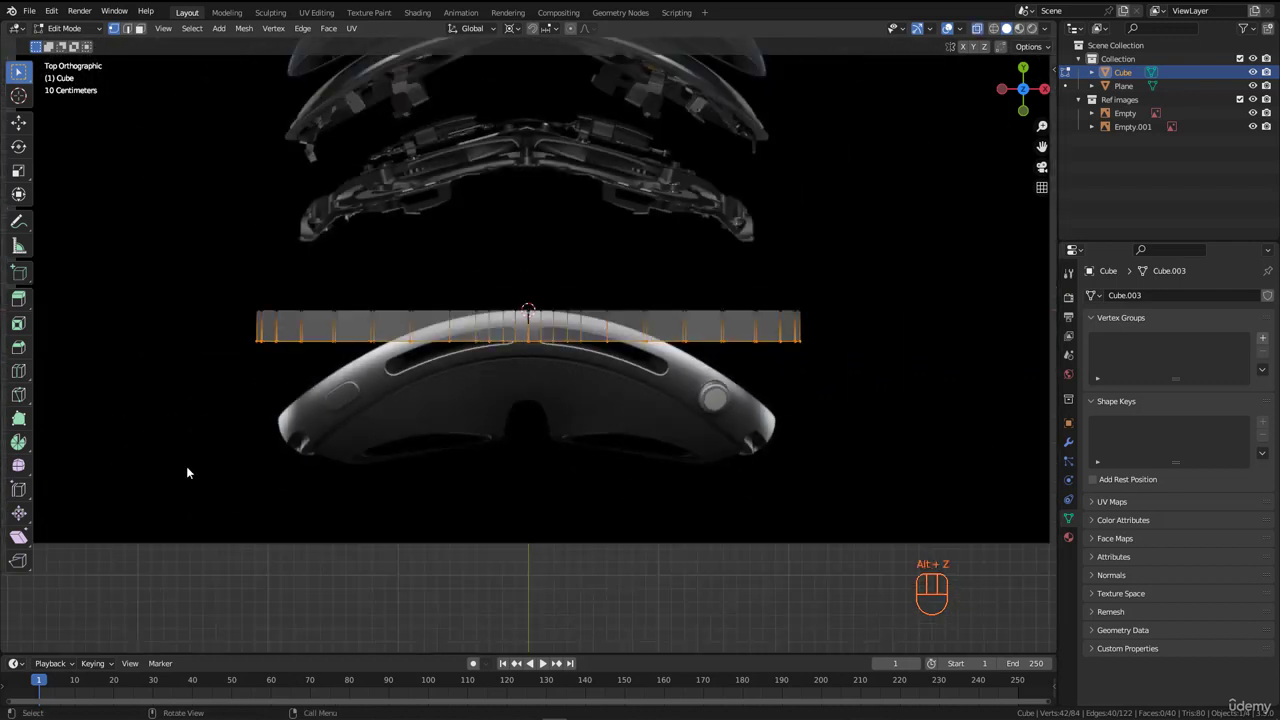
pyautogui.moveTo(173, 472); pyautogui.dragTo(860, 331)
pyautogui.scroll(1, 512, 348)
pyautogui.scroll(3, 512, 353)
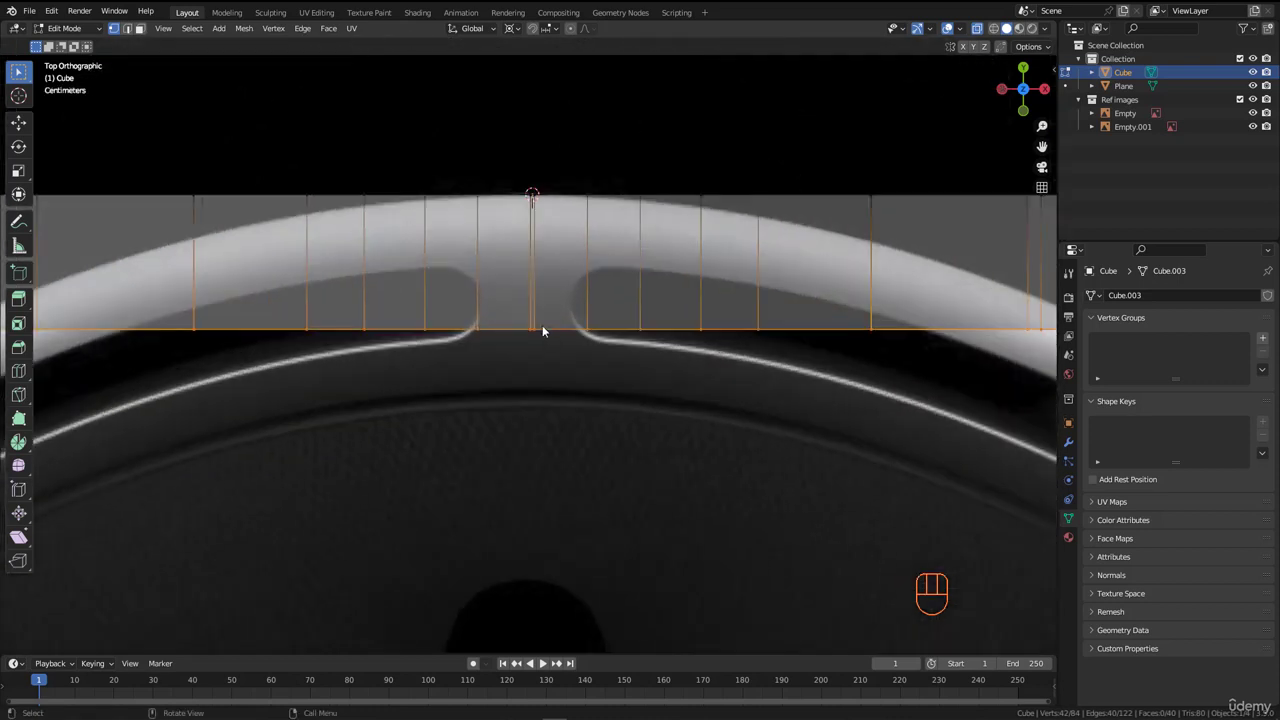
pyautogui.press('g')
pyautogui.press('y')
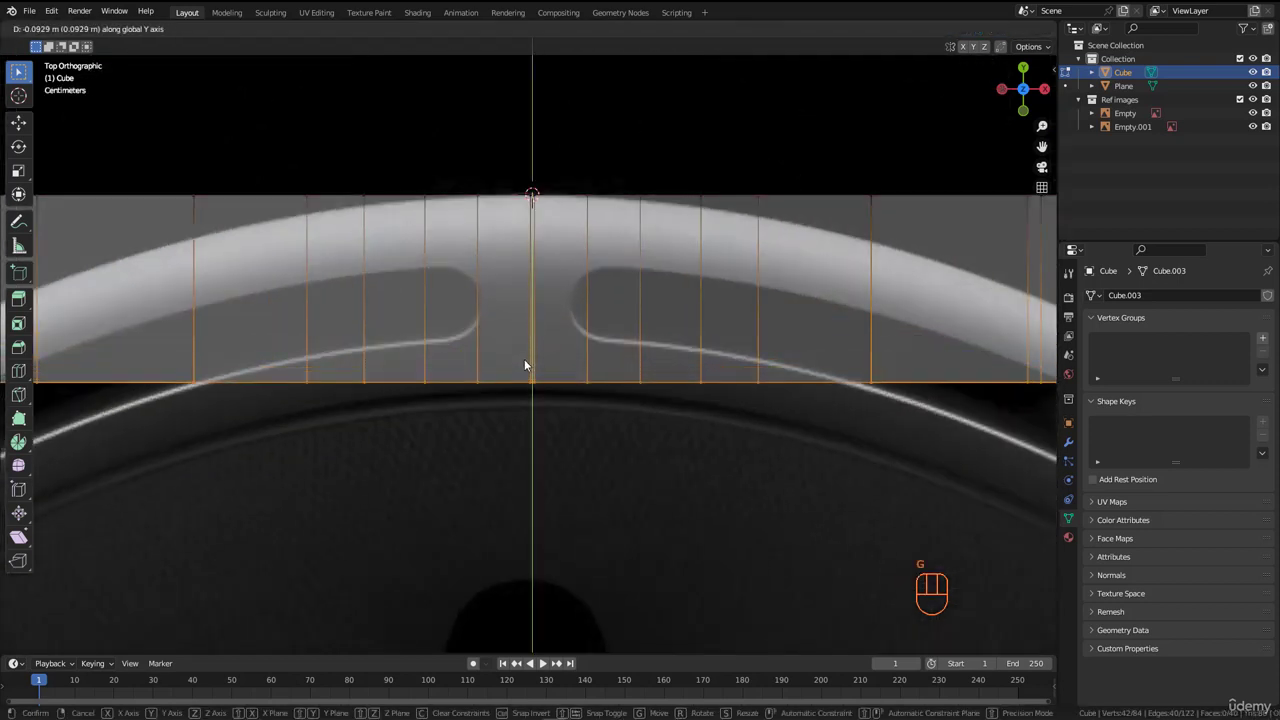
pyautogui.click(524, 367)
pyautogui.scroll(-4, 545, 325)
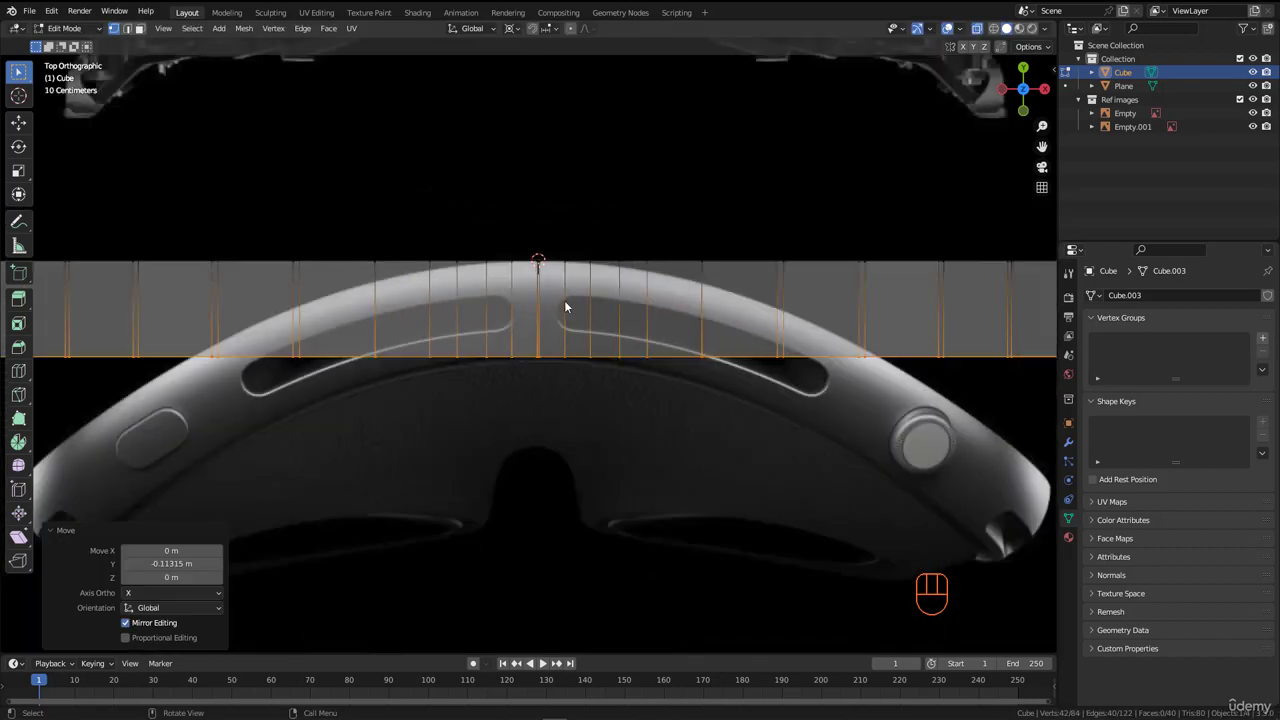
# Step: Turn off X-ray, return to Object Mode and examine the band in perspective against the reference images
pyautogui.scroll(-3, 543, 335)
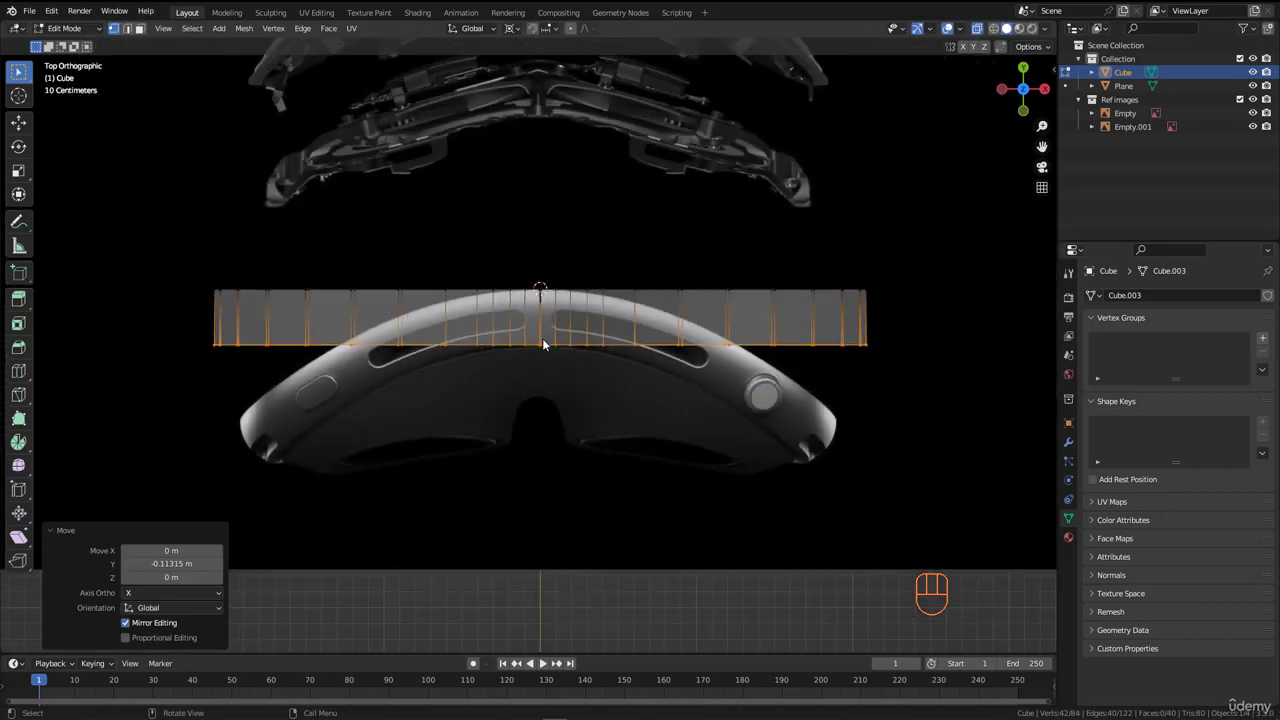
pyautogui.scroll(-3, 541, 346)
pyautogui.moveTo(529, 338); pyautogui.dragTo(509, 266, button='middle')
pyautogui.hotkey('alt', 'z')
pyautogui.press('Tab')
pyautogui.scroll(3, 514, 229)
pyautogui.scroll(-3, 558, 233)
pyautogui.scroll(3, 520, 255)
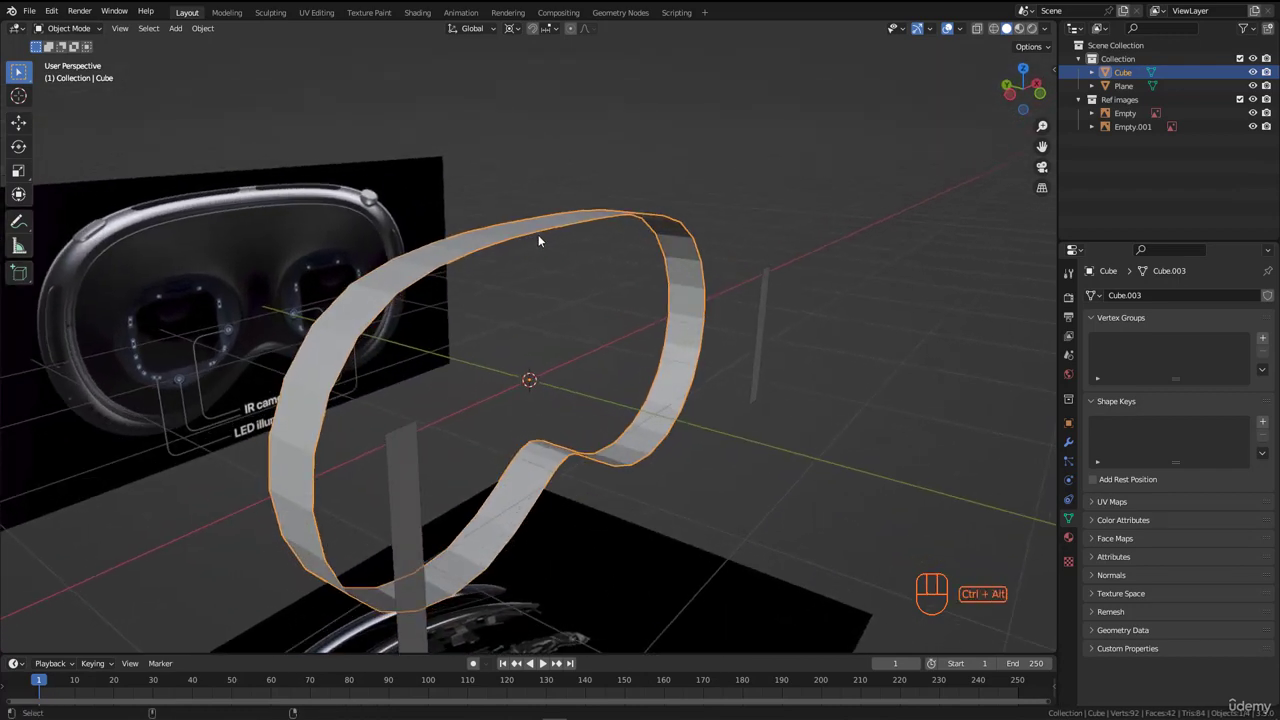
pyautogui.keyDown('ctrl'); pyautogui.keyDown('alt'); pyautogui.moveTo(538, 234); pyautogui.dragTo(542, 280); pyautogui.keyUp('alt'); pyautogui.keyUp('ctrl')
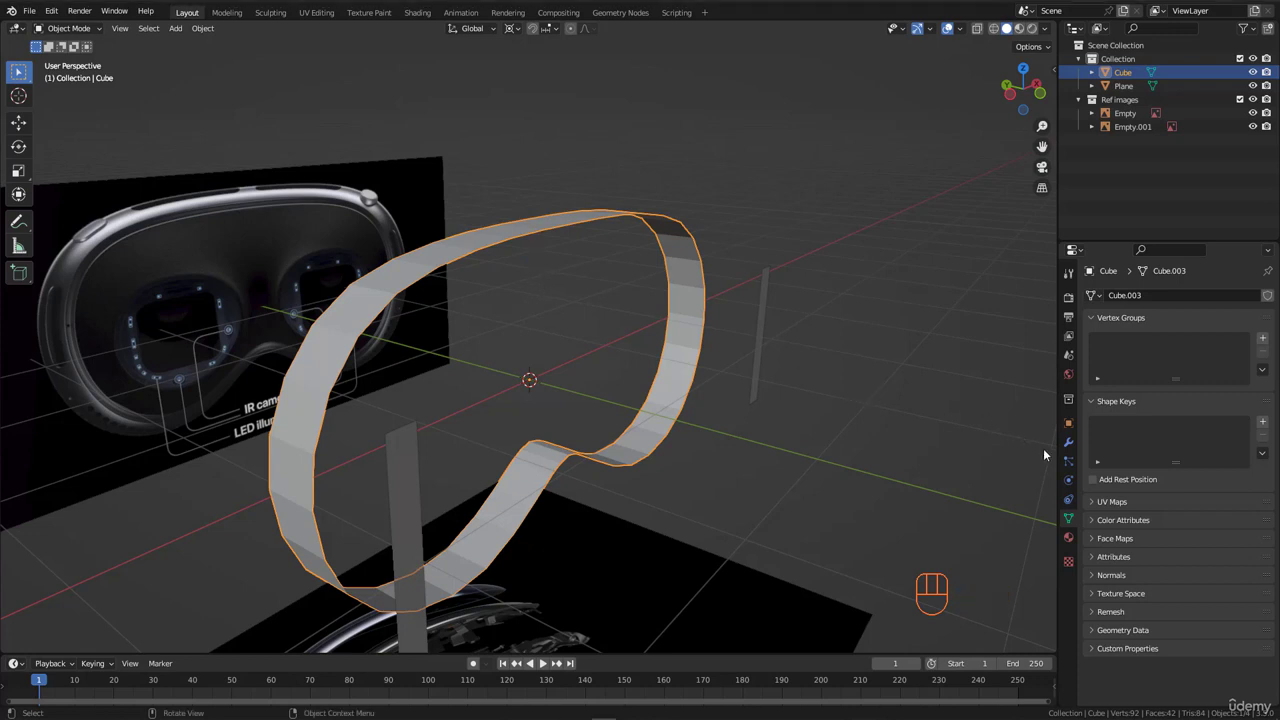
# Step: Turn on the Face Orientation overlay and examine the direction of the band's faces from several sides
pyautogui.moveTo(598, 276); pyautogui.dragTo(523, 271, button='middle')
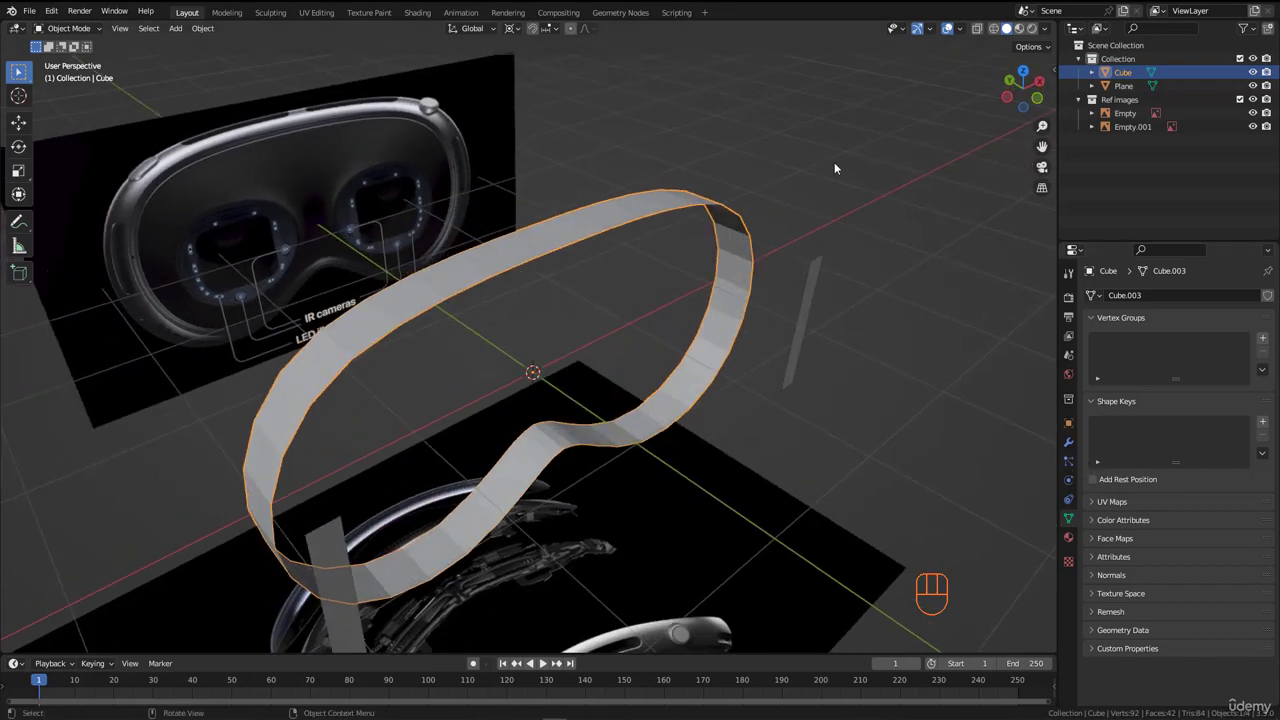
pyautogui.moveTo(834, 168); pyautogui.dragTo(800, 172, button='middle')
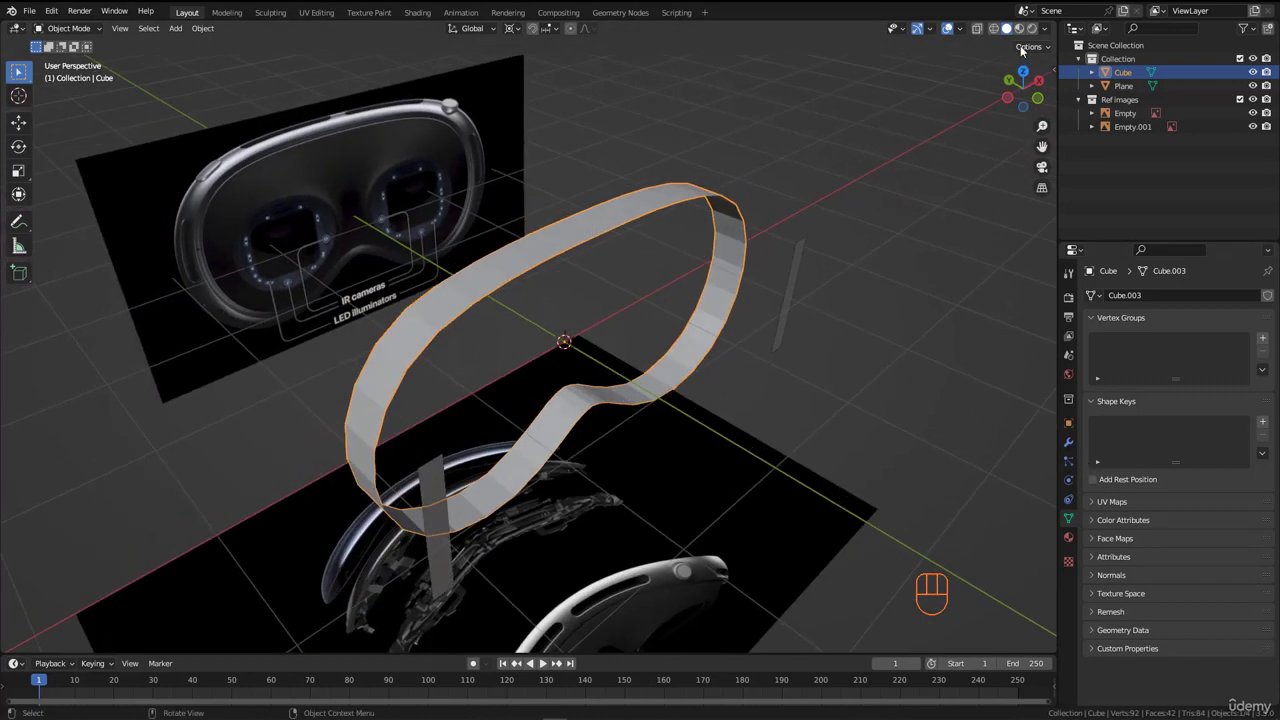
pyautogui.click(960, 29)
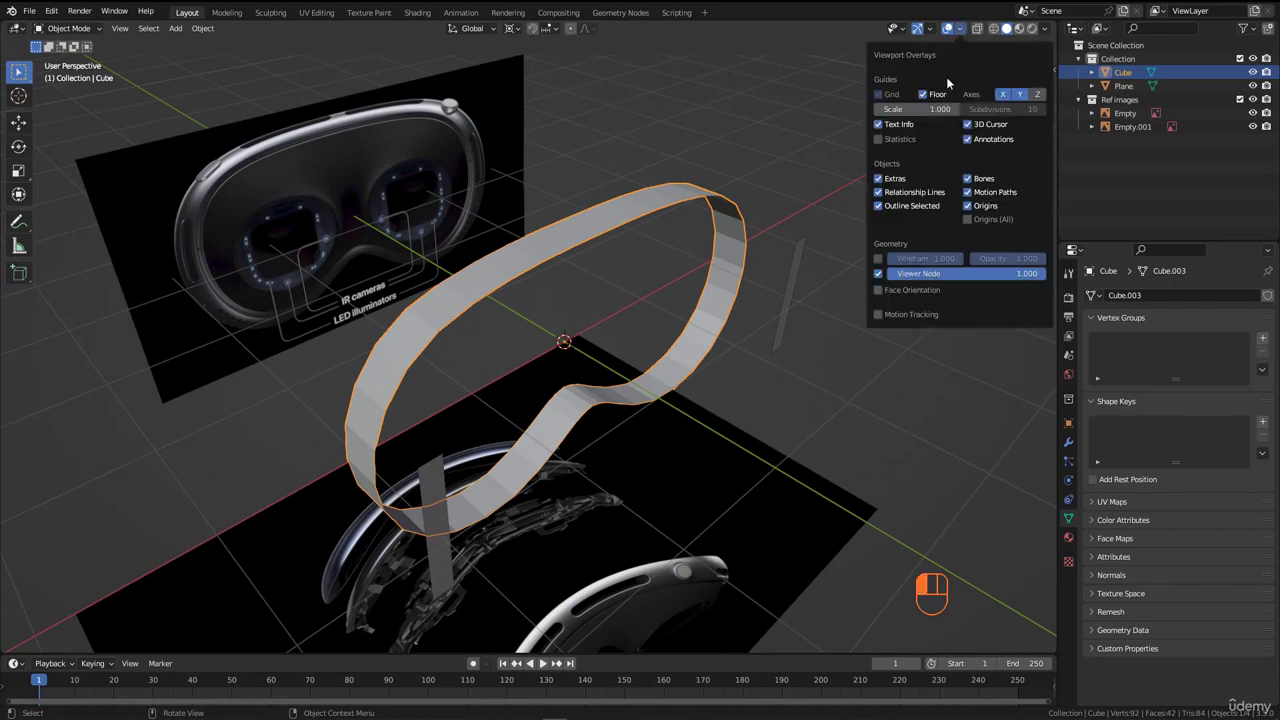
pyautogui.click(881, 291)
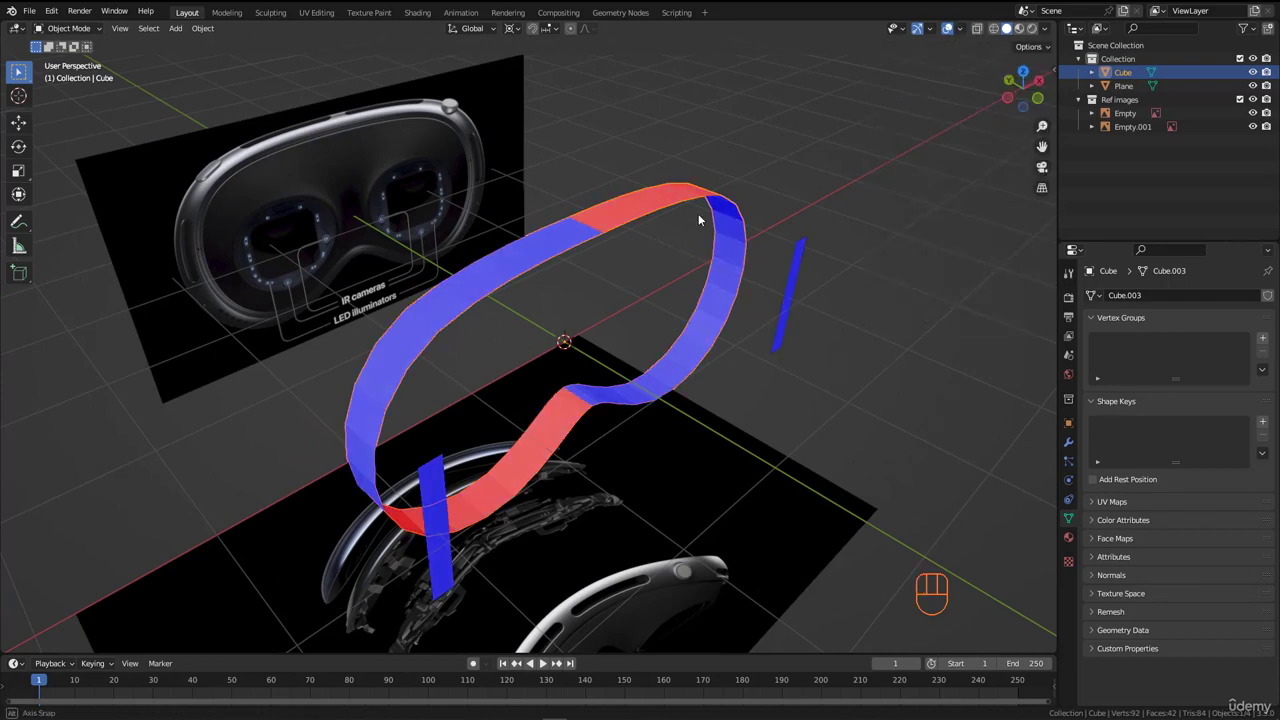
pyautogui.moveTo(762, 318); pyautogui.dragTo(572, 248, button='middle')
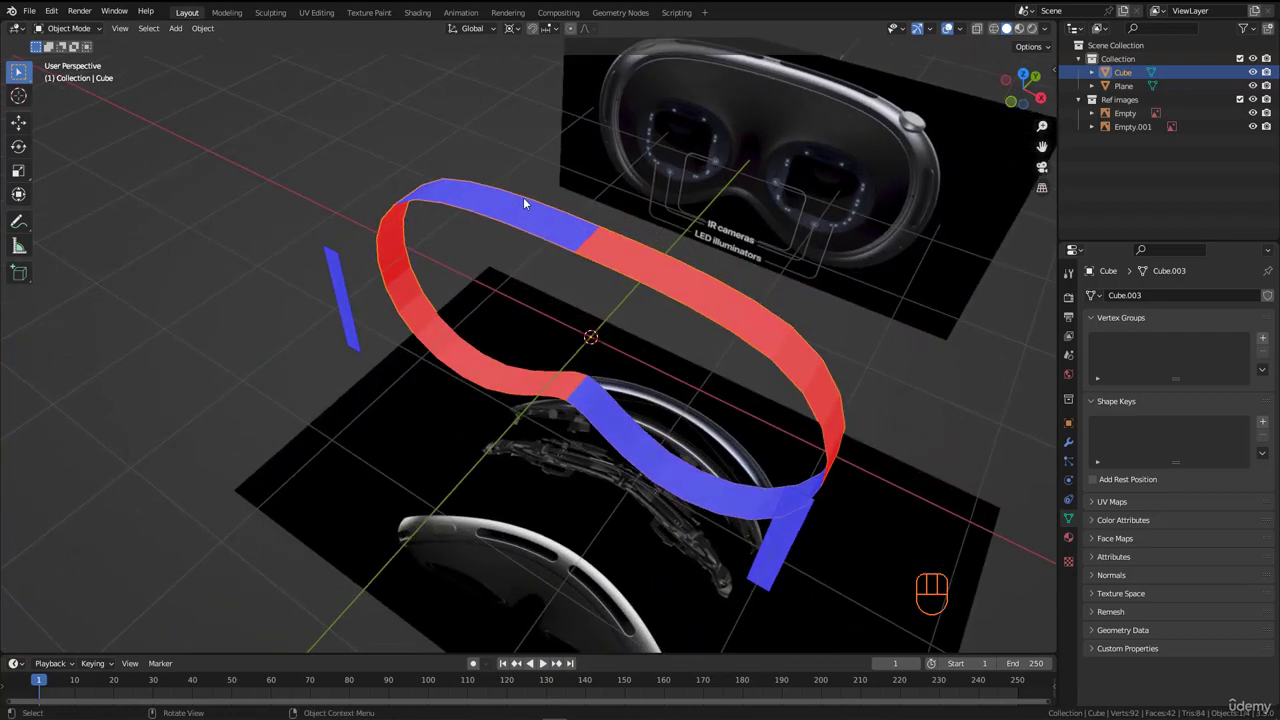
pyautogui.moveTo(523, 197); pyautogui.dragTo(577, 348, button='middle')
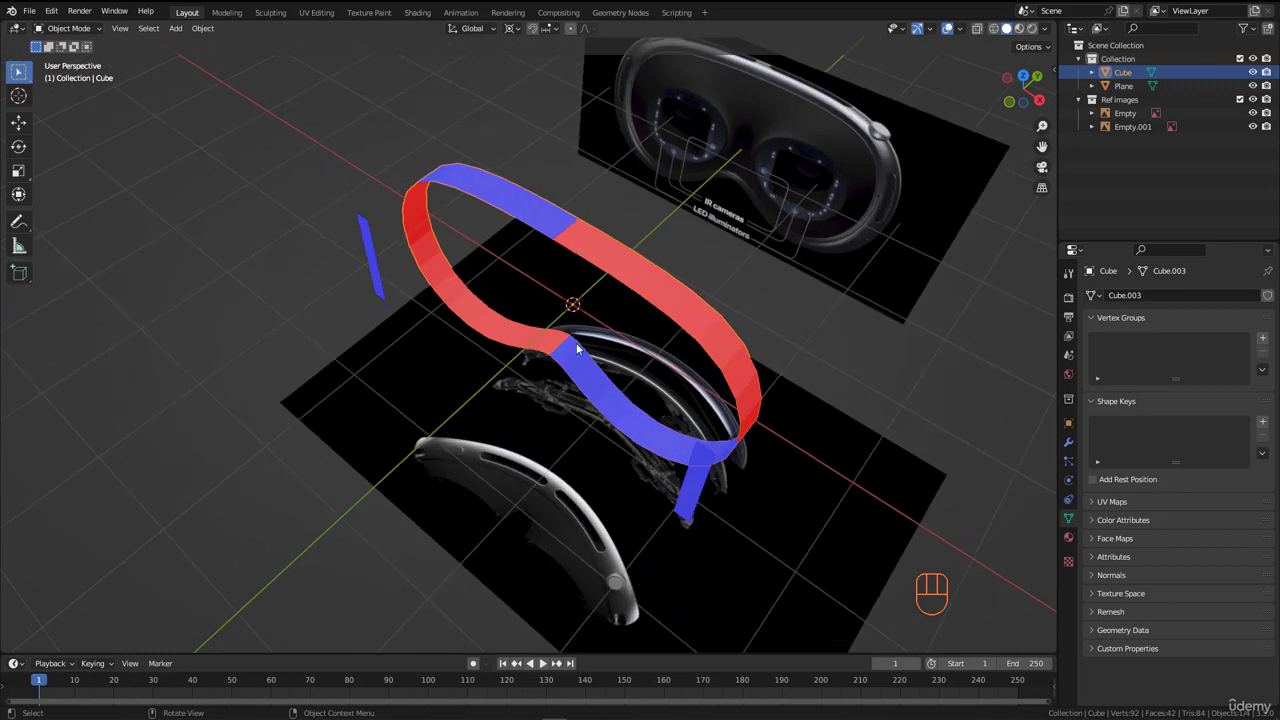
pyautogui.moveTo(564, 234); pyautogui.dragTo(558, 236, button='middle')
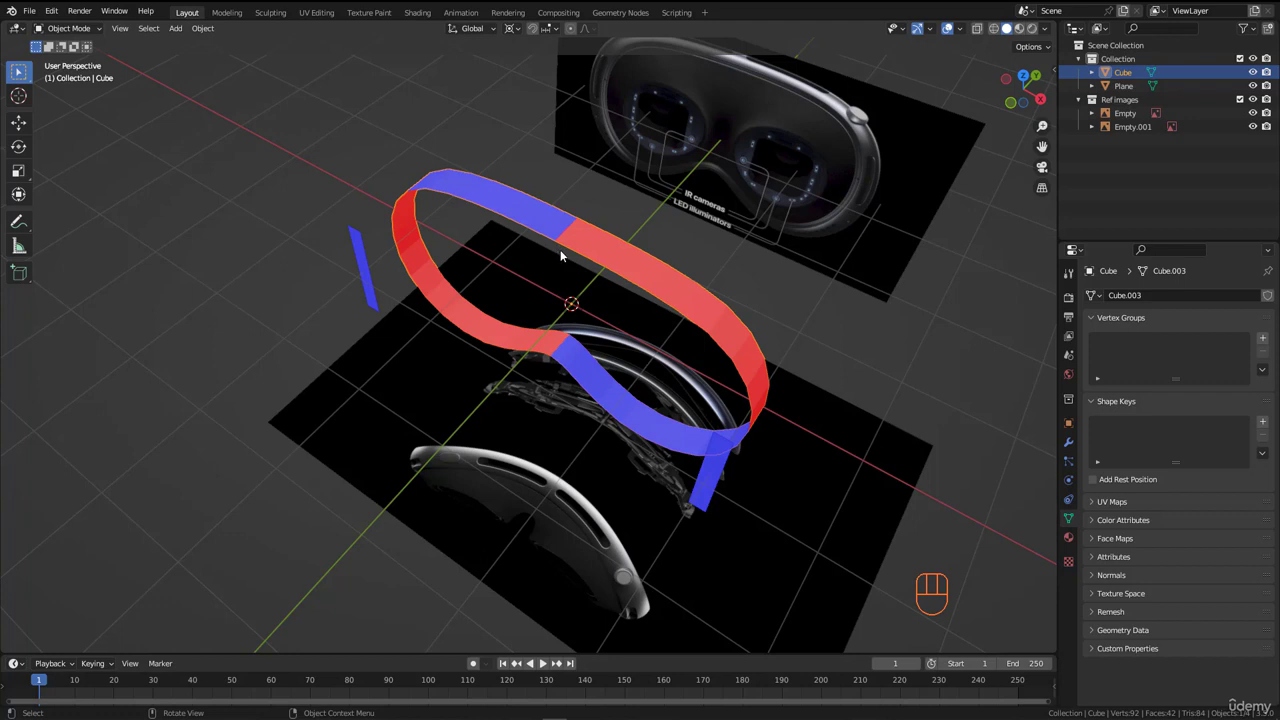
pyautogui.moveTo(560, 249); pyautogui.dragTo(570, 234, button='middle')
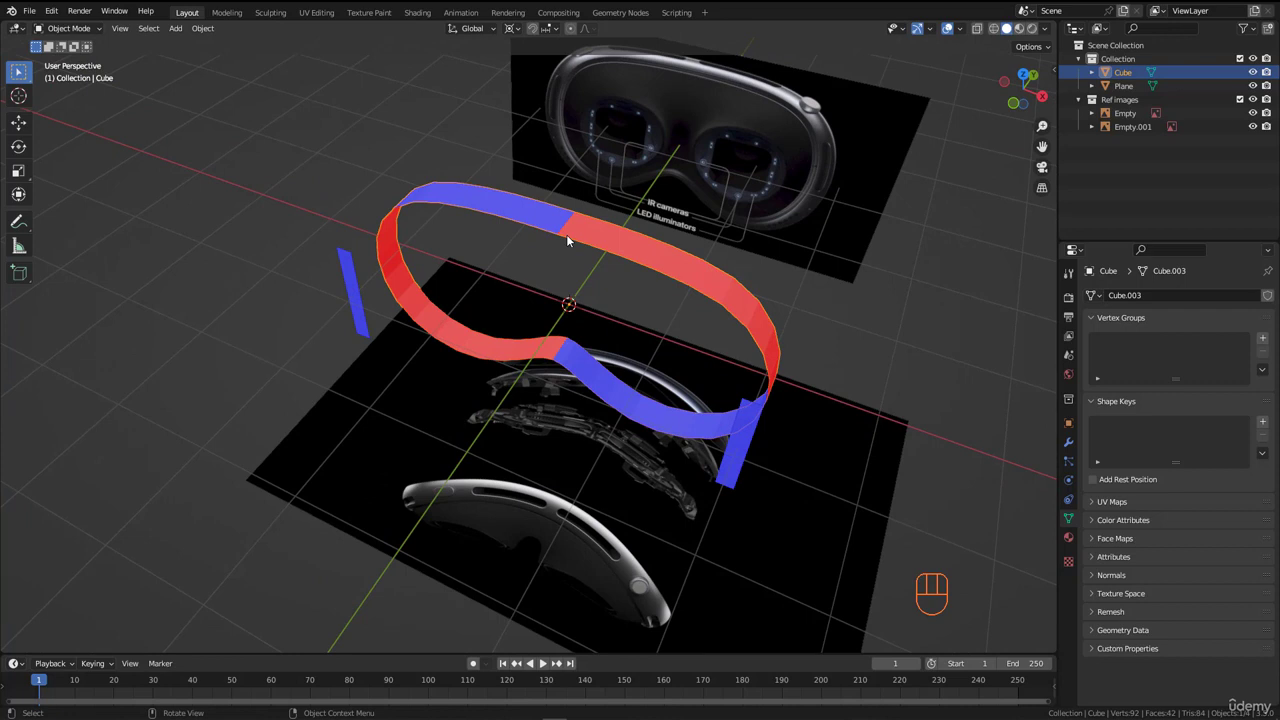
# Step: Select the band's entire mesh in Edit Mode and recalculate its normals to the outside
pyautogui.press('Tab')
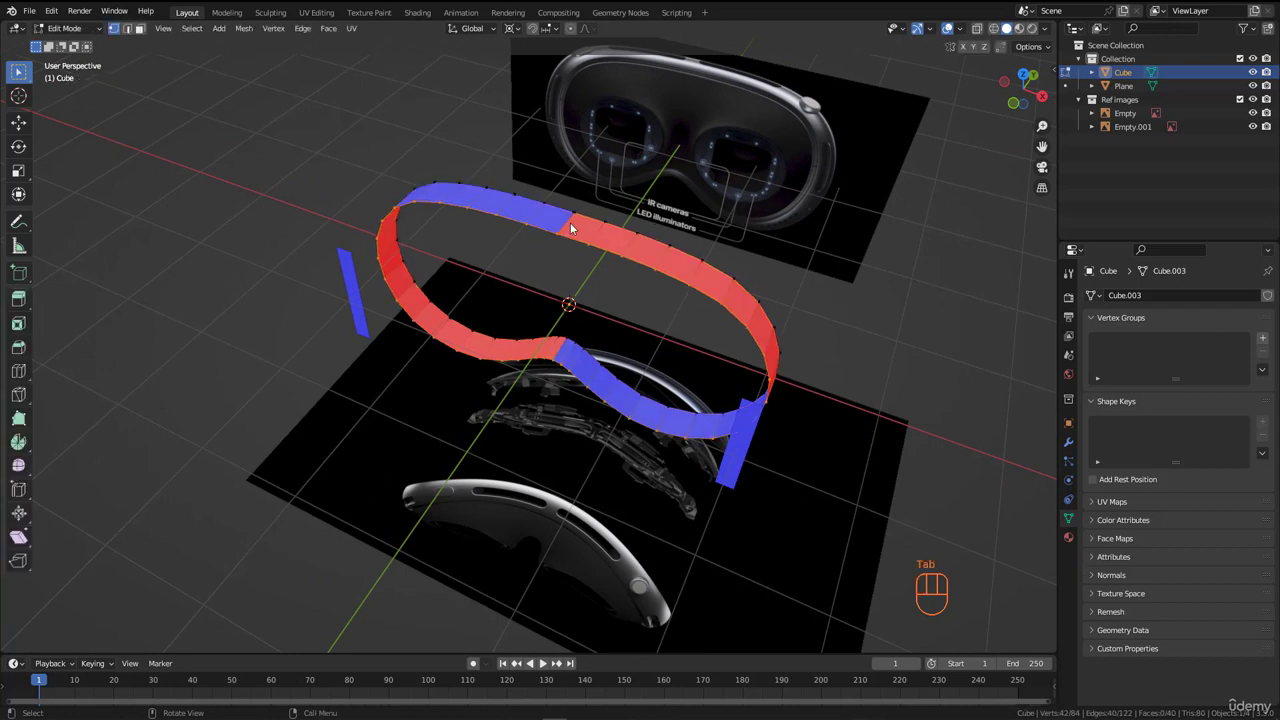
pyautogui.press('a')
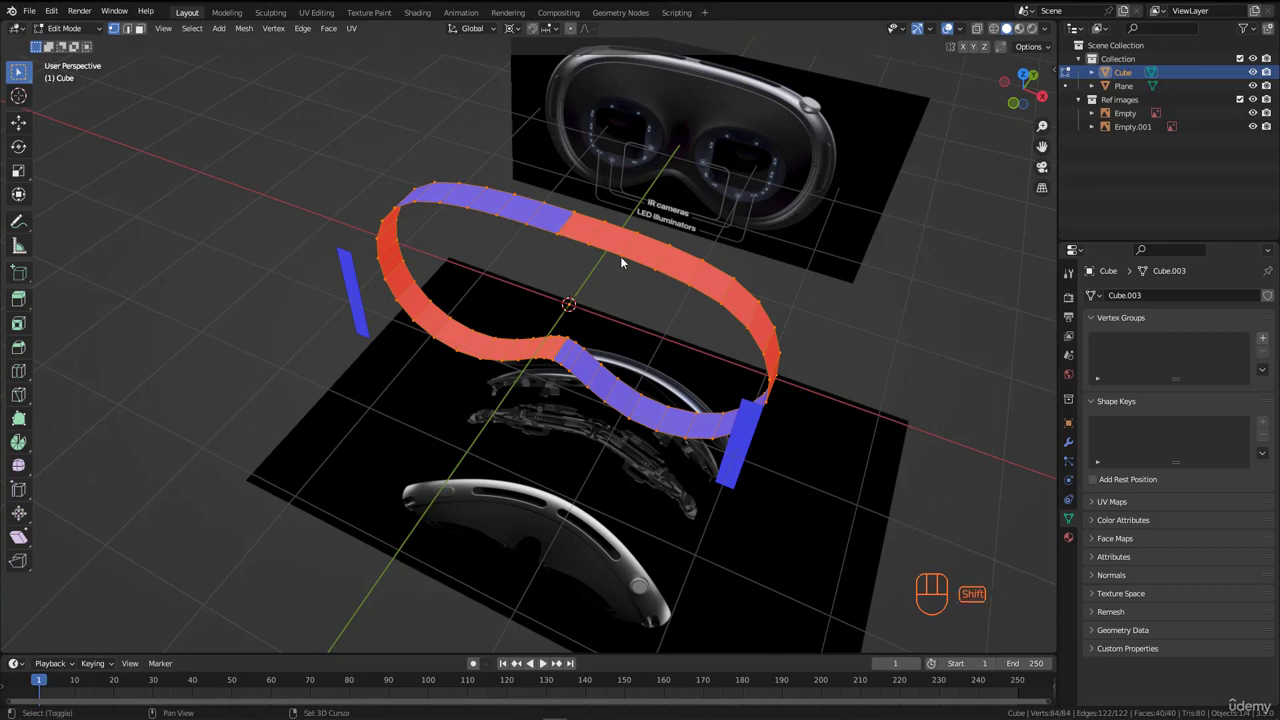
pyautogui.hotkey('shift', 'n')
pyautogui.moveTo(620, 256); pyautogui.dragTo(560, 232, button='middle')
pyautogui.moveTo(441, 292); pyautogui.dragTo(573, 237)
pyautogui.moveTo(515, 332); pyautogui.dragTo(584, 330)
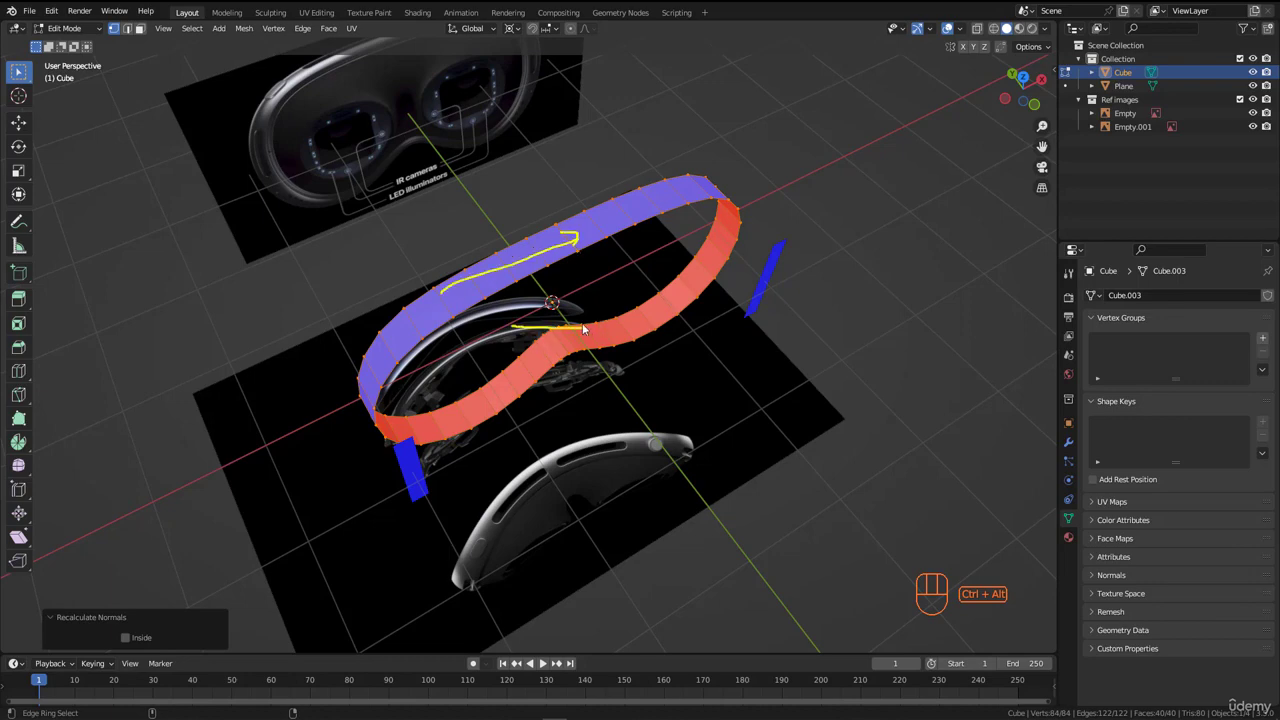
pyautogui.scroll(5, 590, 265)
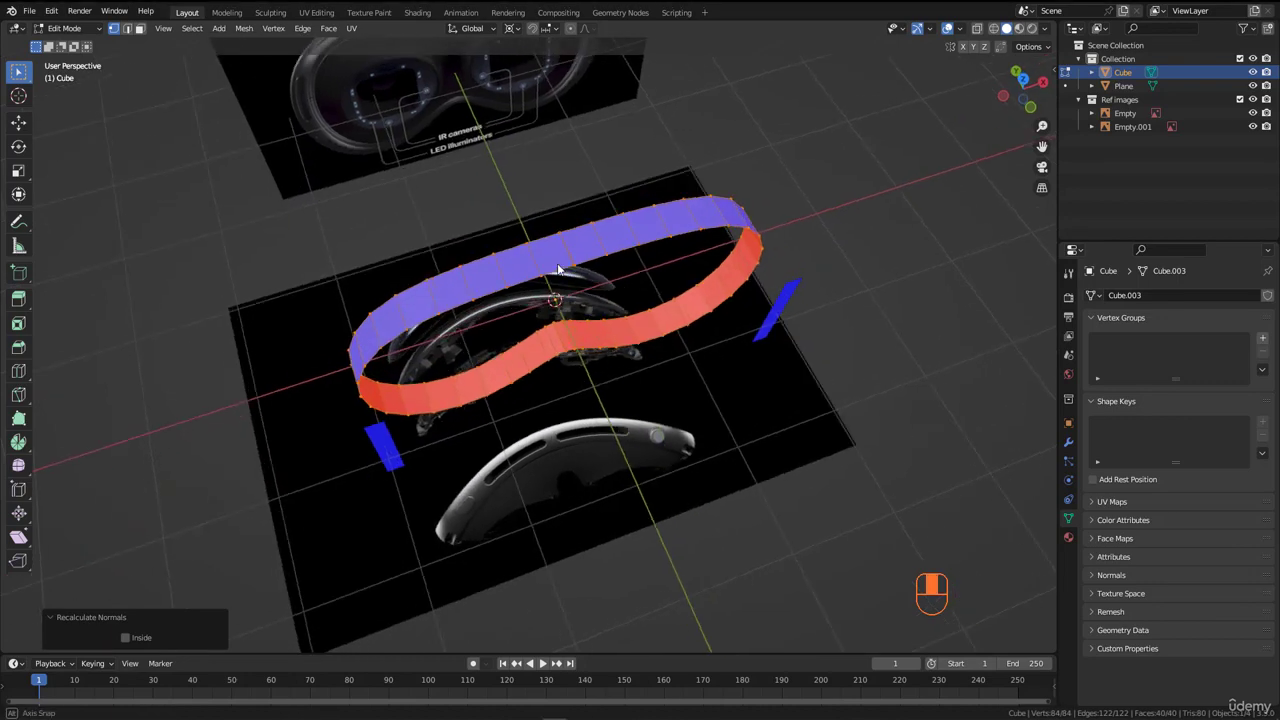
pyautogui.moveTo(568, 254); pyautogui.dragTo(540, 238, button='middle')
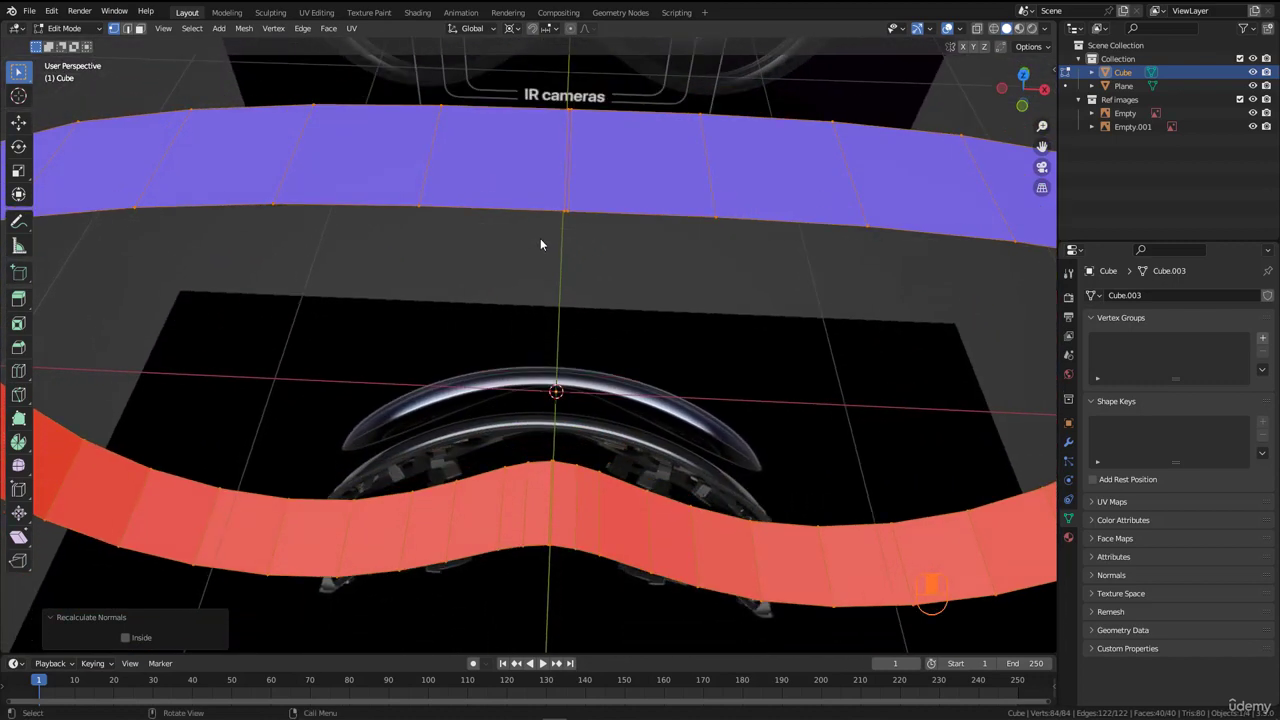
# Step: Select the seam vertices at the band's upper centre and inspect the doubled edges there and at the nose bridge
pyautogui.moveTo(538, 224); pyautogui.dragTo(566, 122)
pyautogui.scroll(4, 567, 121)
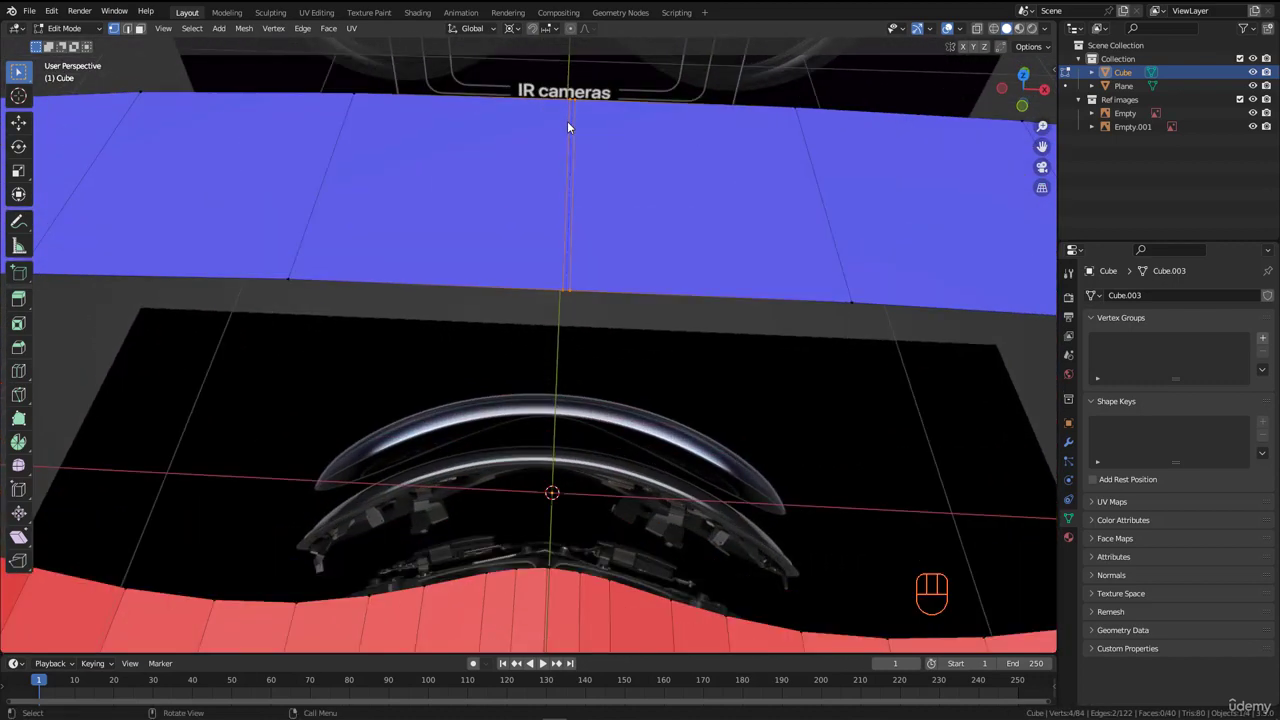
pyautogui.scroll(-6, 574, 121)
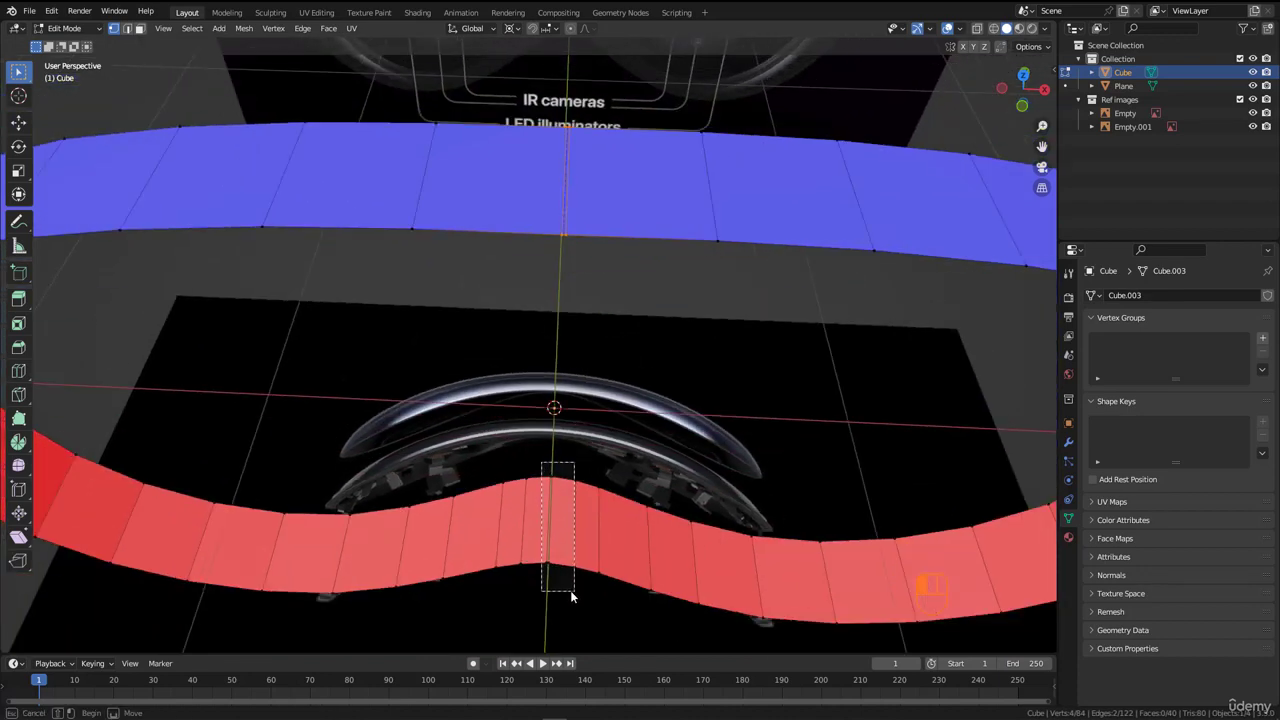
pyautogui.moveTo(559, 591); pyautogui.dragTo(523, 445, button='middle')
pyautogui.scroll(-2, 523, 445)
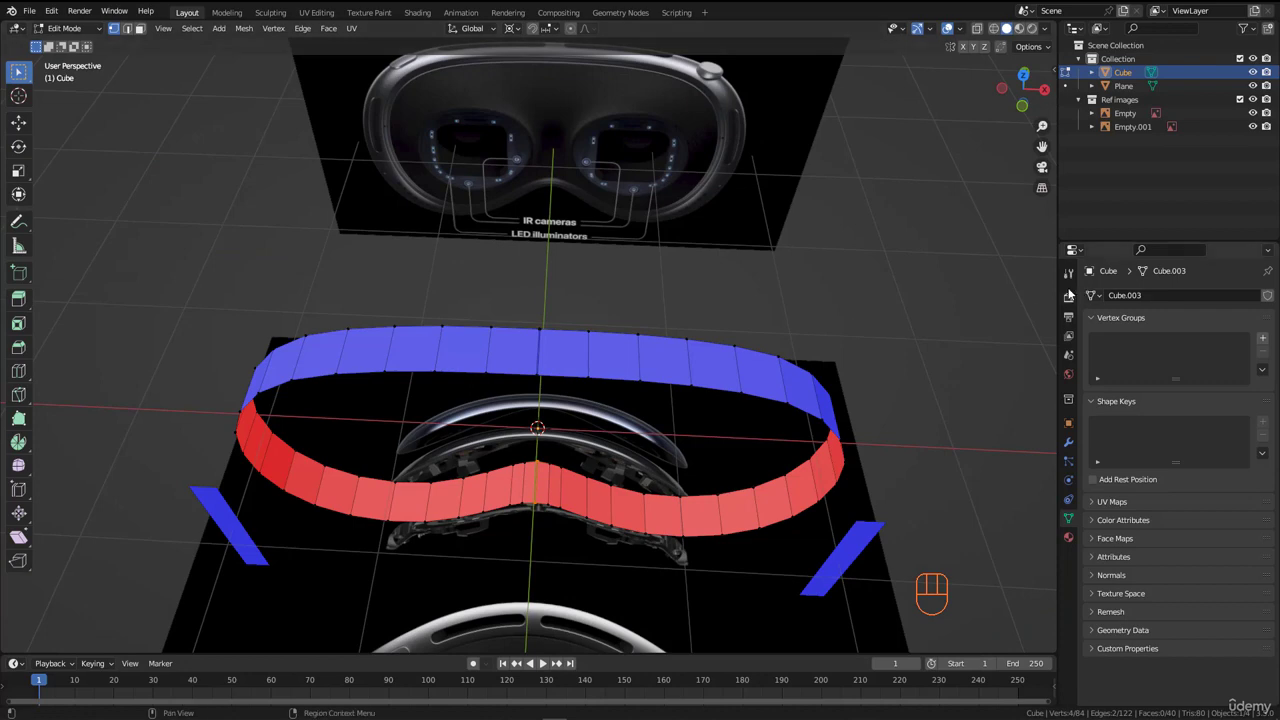
pyautogui.moveTo(551, 386); pyautogui.dragTo(952, 80, button='middle')
# Step: Turn off the Face Orientation overlay while keeping the viewport overlays enabled
pyautogui.click(950, 29)
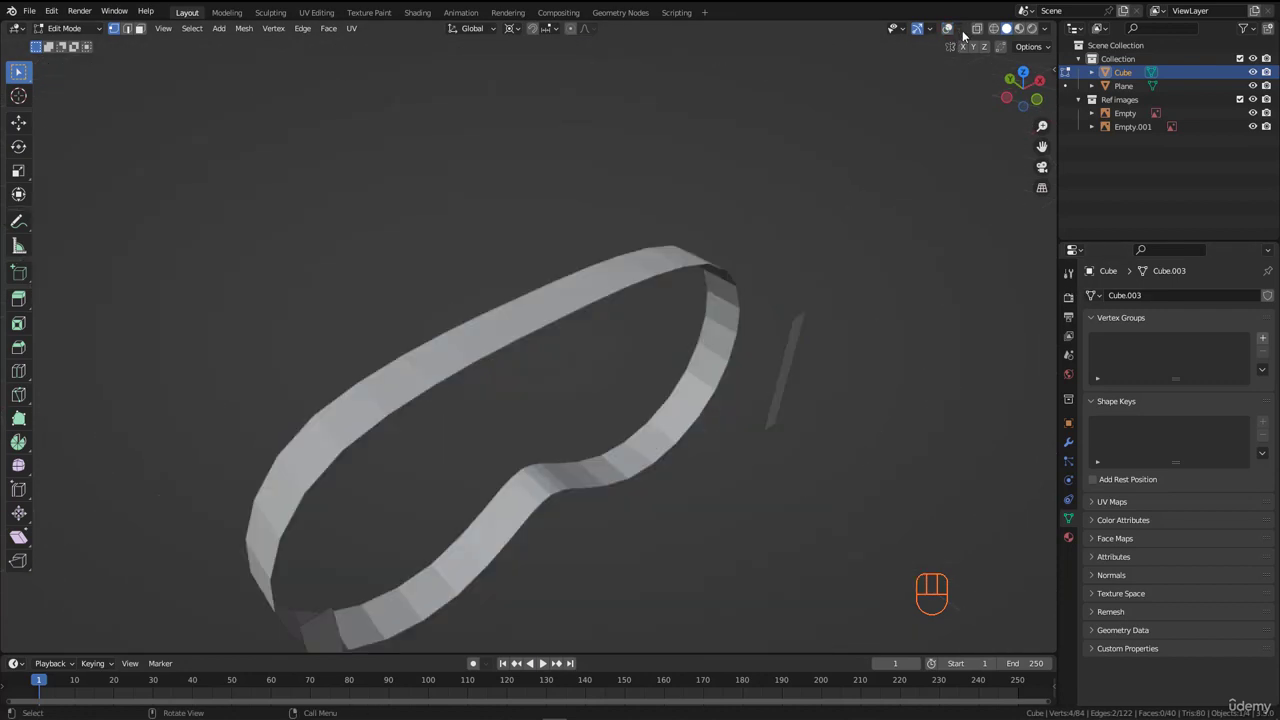
pyautogui.click(960, 30)
pyautogui.click(958, 30)
pyautogui.click(948, 29)
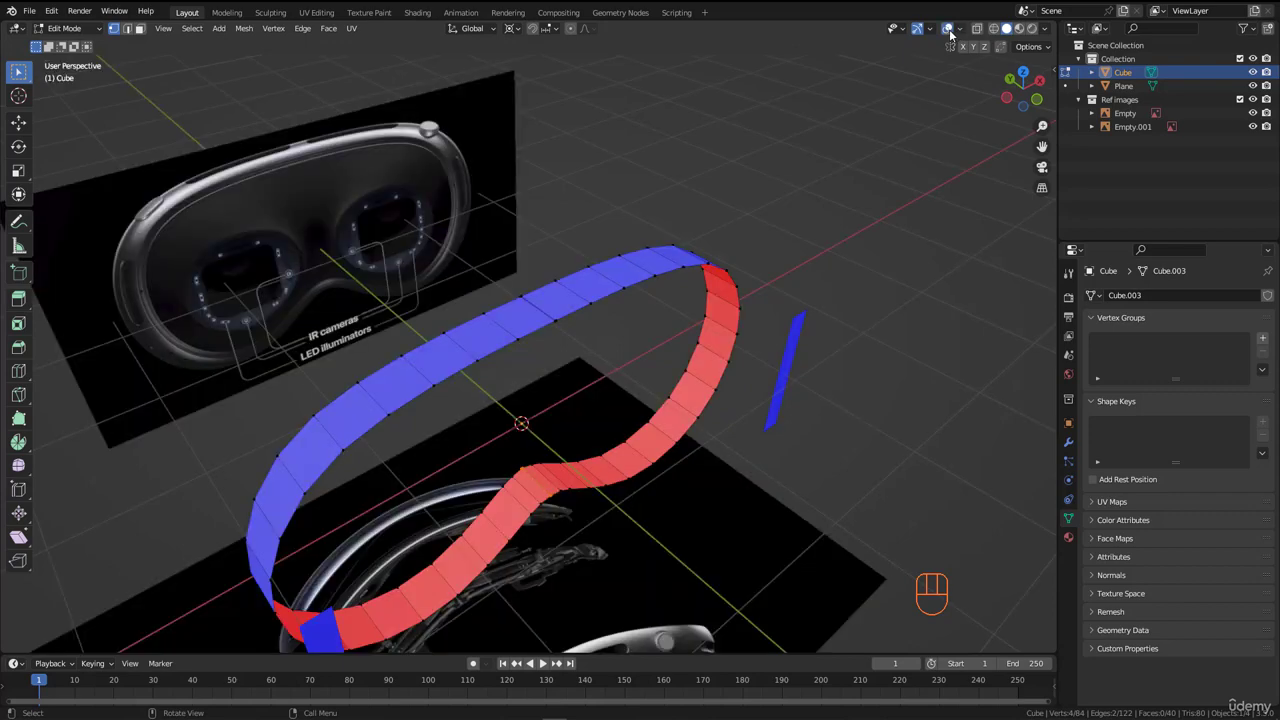
pyautogui.click(960, 29)
pyautogui.click(878, 303)
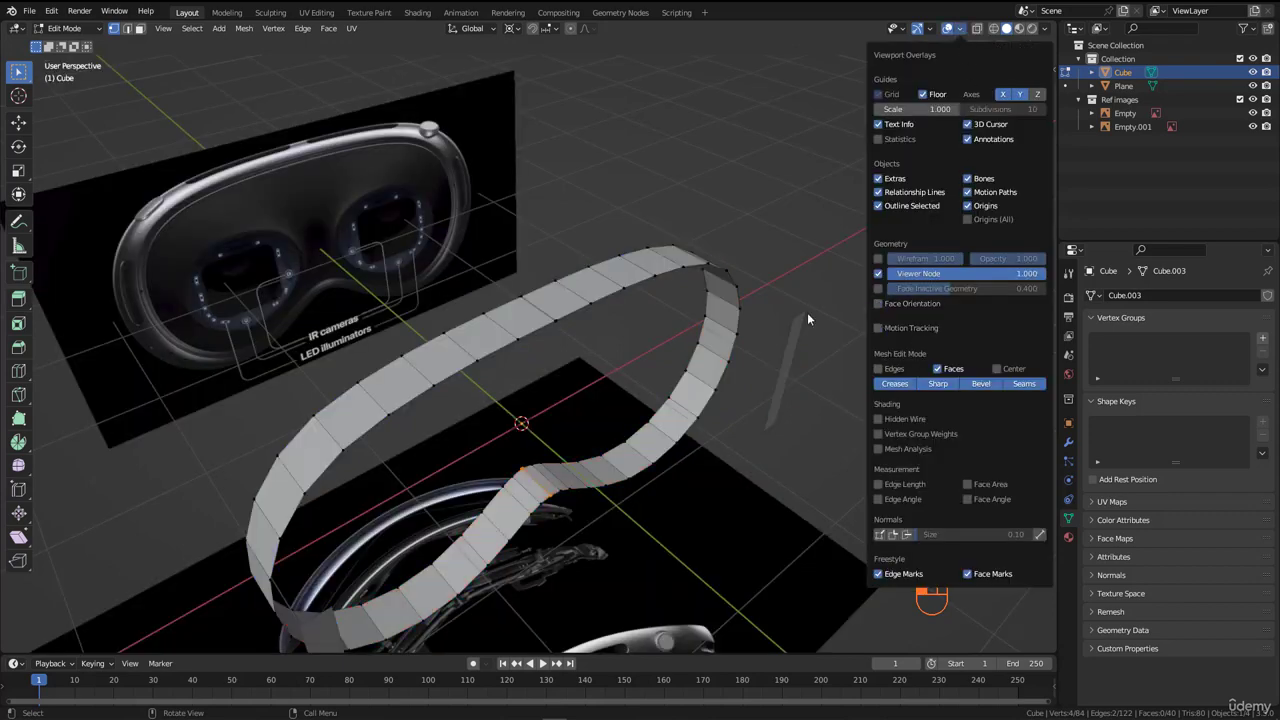
# Step: Merge each of the two doubled vertex pairs on the band's upper centre seam at their center
pyautogui.moveTo(807, 312); pyautogui.dragTo(570, 345, button='middle')
pyautogui.scroll(2, 597, 333)
pyautogui.scroll(2, 570, 345)
pyautogui.scroll(-1, 570, 345)
pyautogui.keyDown('shift'); pyautogui.moveTo(633, 210); pyautogui.dragTo(430, 307, button='middle'); pyautogui.keyUp('shift')
pyautogui.keyDown('shift'); pyautogui.moveTo(548, 377); pyautogui.dragTo(560, 365, button='middle'); pyautogui.keyUp('shift')
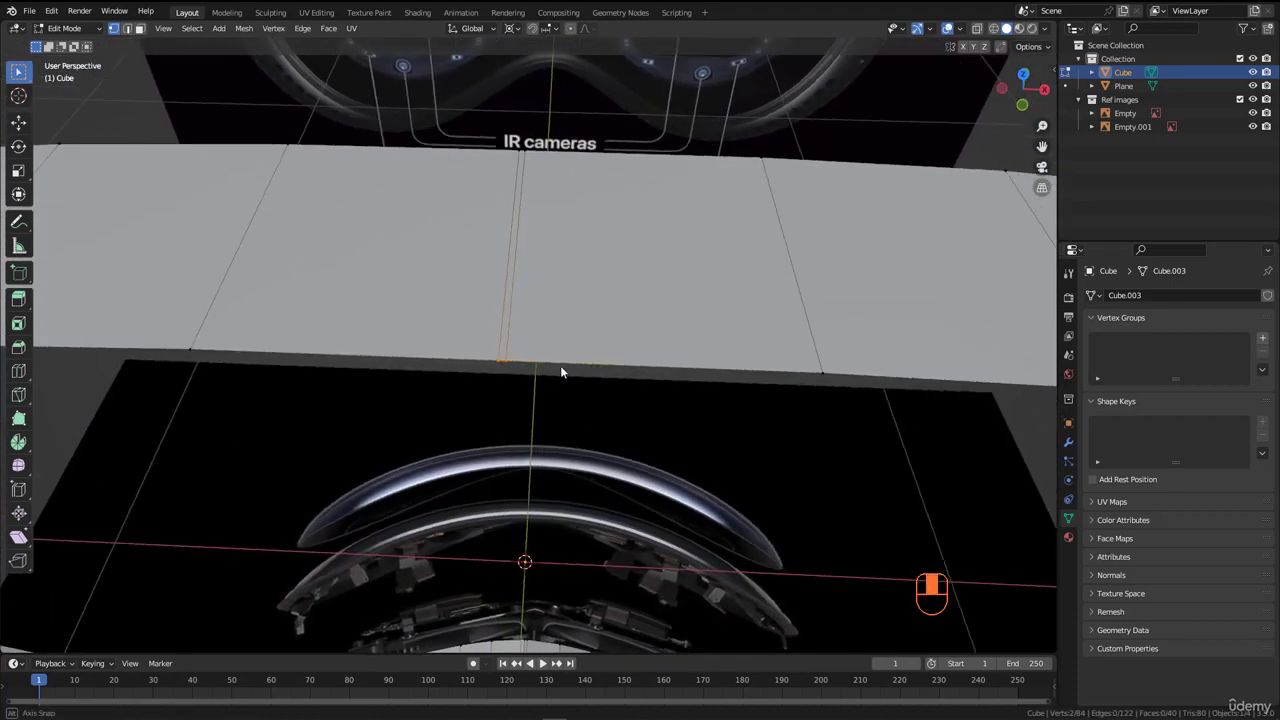
pyautogui.press('m')
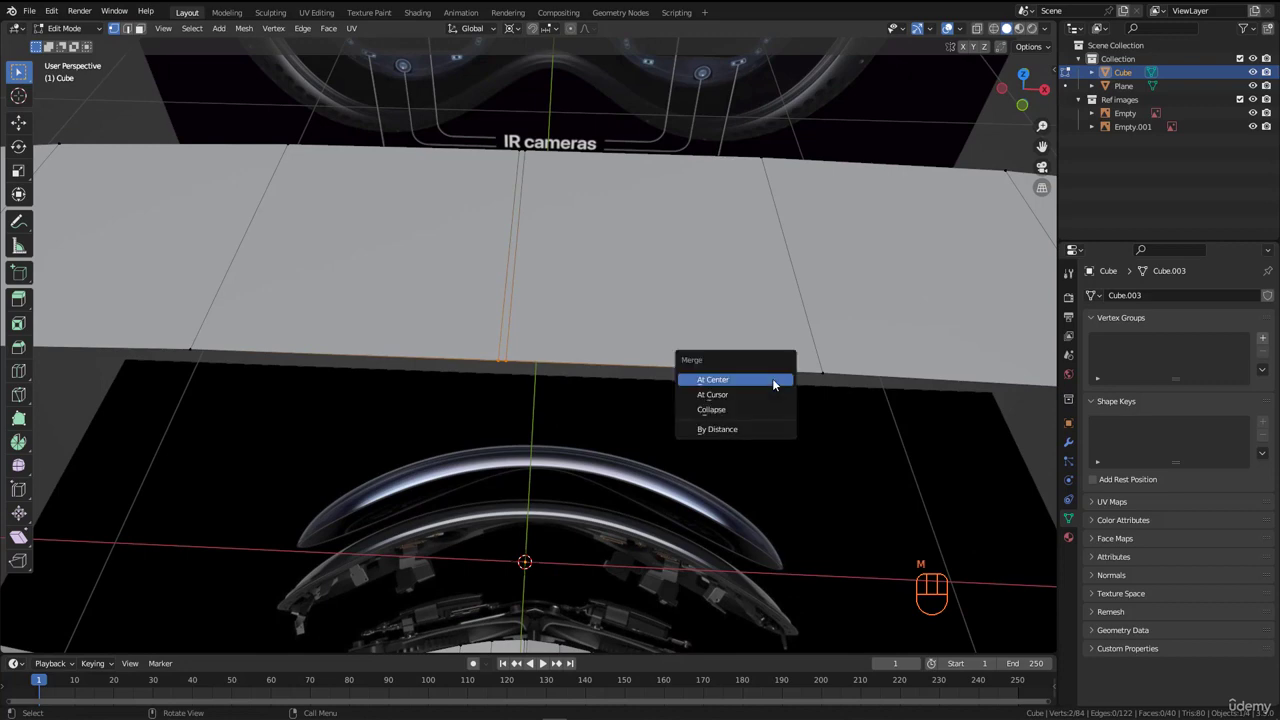
pyautogui.click(759, 380)
pyautogui.moveTo(512, 241)
pyautogui.keyDown('shift'); pyautogui.mouseDown(button='middle')
pyautogui.moveTo(537, 306)
pyautogui.moveTo(527, 231)
pyautogui.mouseUp(button='middle'); pyautogui.keyUp('shift')
pyautogui.click(529, 232)
pyautogui.press('m')
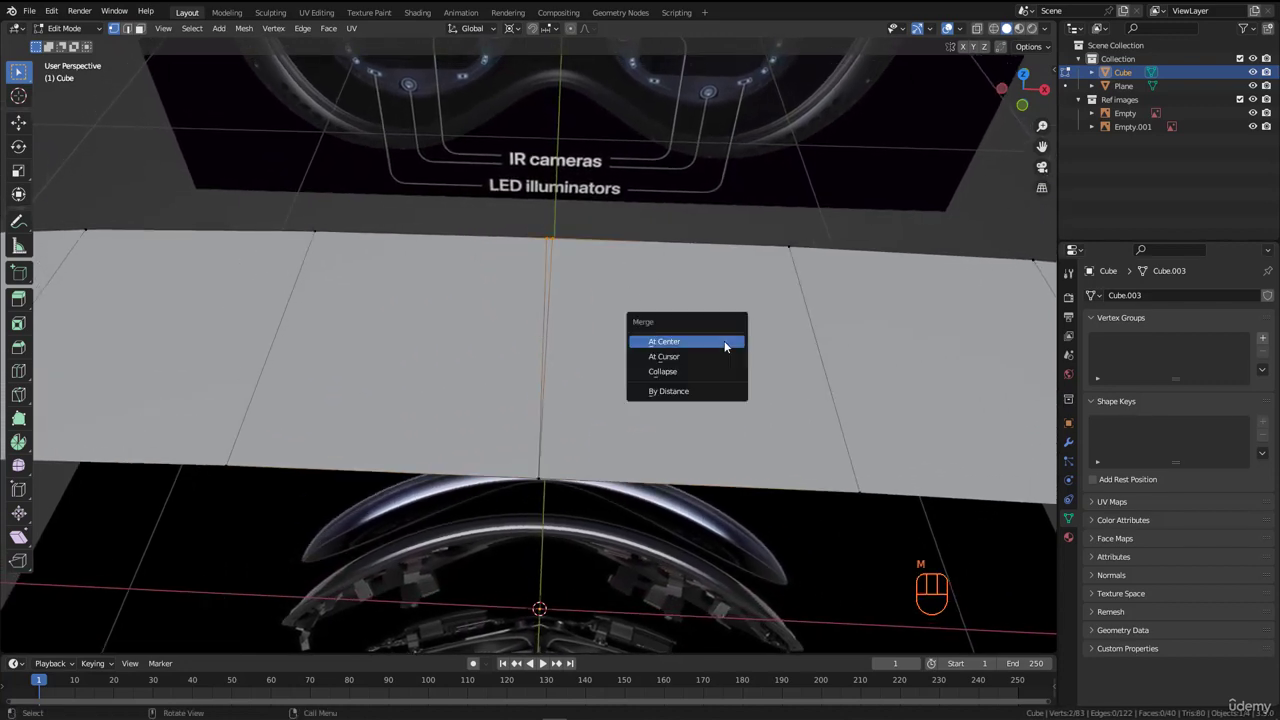
pyautogui.click(727, 343)
# Step: Merge both doubled vertex pairs on the nose bridge seam at their center, and return to Object Mode
pyautogui.scroll(-5, 549, 371)
pyautogui.scroll(5, 540, 349)
pyautogui.moveTo(540, 345); pyautogui.dragTo(608, 505)
pyautogui.scroll(7, 569, 502)
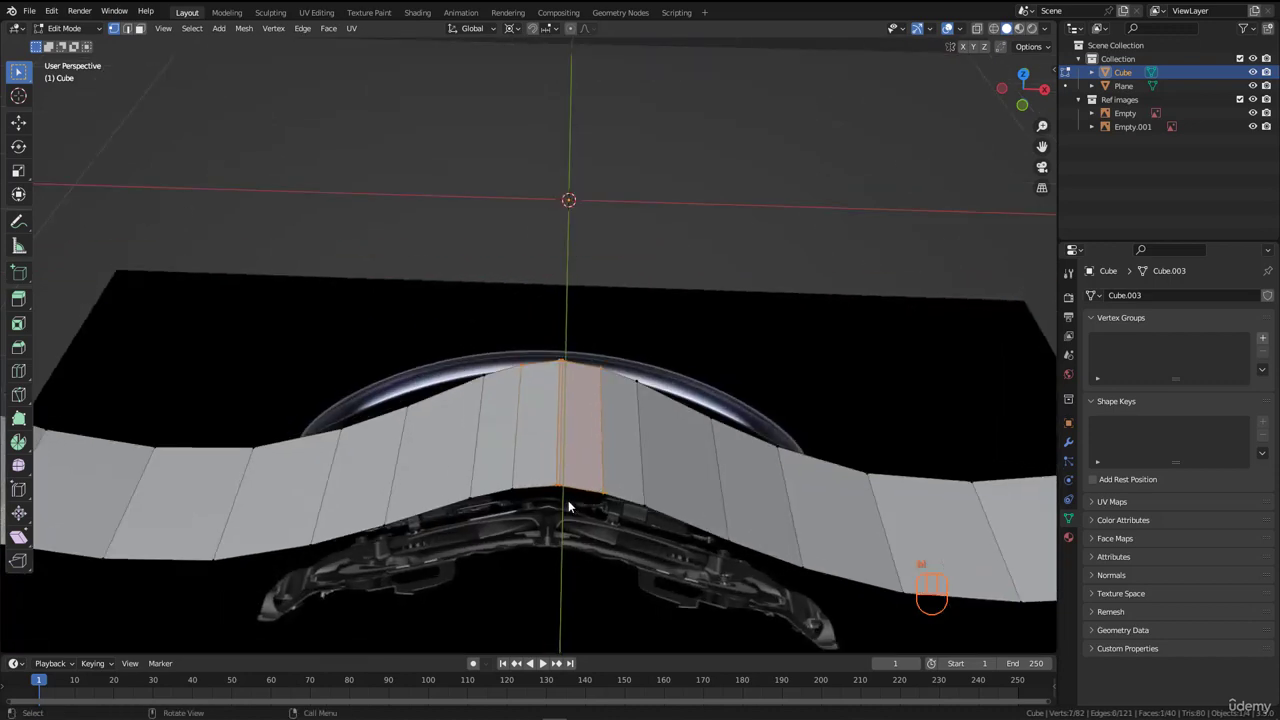
pyautogui.moveTo(470, 494); pyautogui.dragTo(568, 570)
pyautogui.press('m')
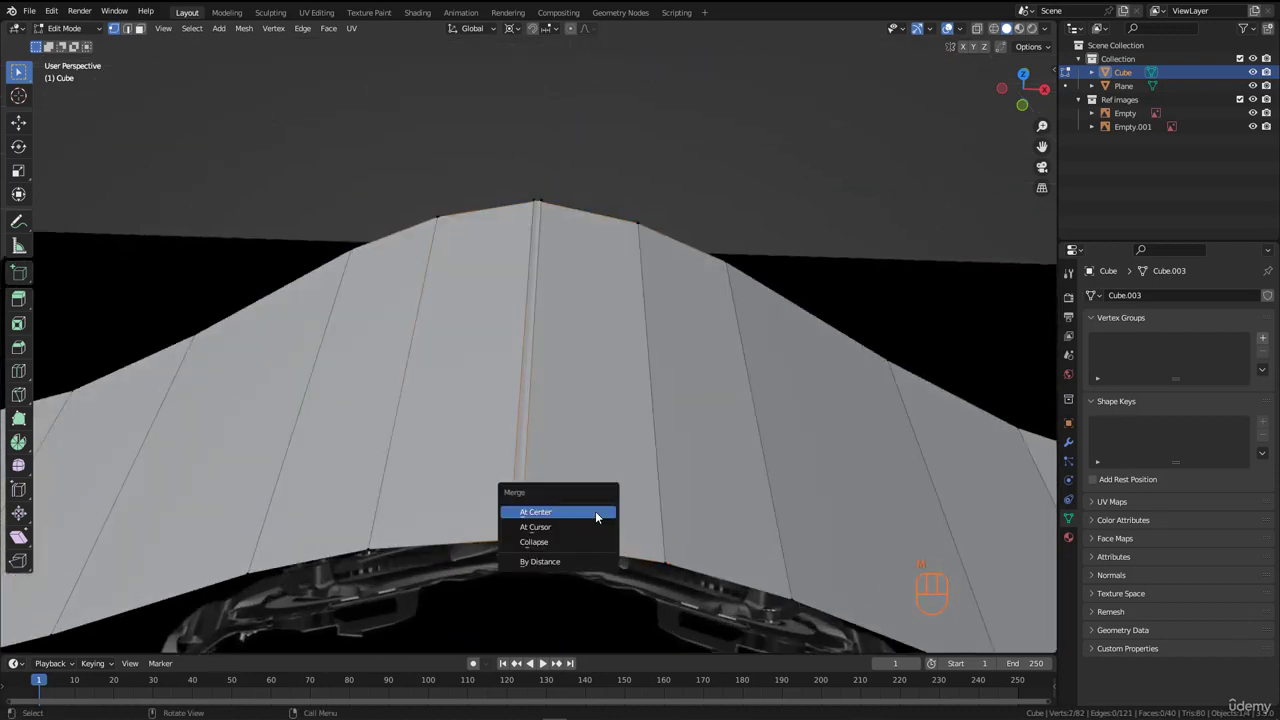
pyautogui.click(596, 516)
pyautogui.moveTo(509, 191); pyautogui.dragTo(588, 233)
pyautogui.press('m')
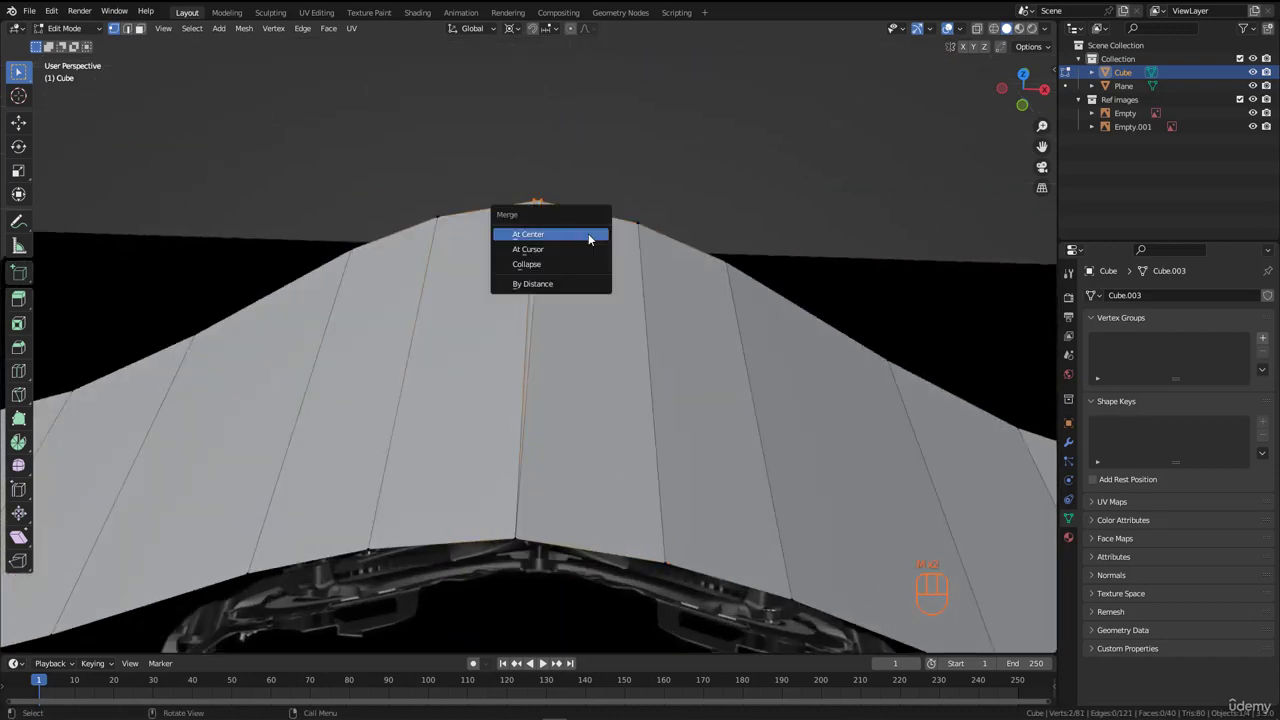
pyautogui.click(588, 233)
pyautogui.moveTo(588, 233); pyautogui.dragTo(556, 262, button='middle')
pyautogui.scroll(-10, 545, 295)
pyautogui.moveTo(536, 307); pyautogui.dragTo(573, 282, button='middle')
pyautogui.press('Tab')
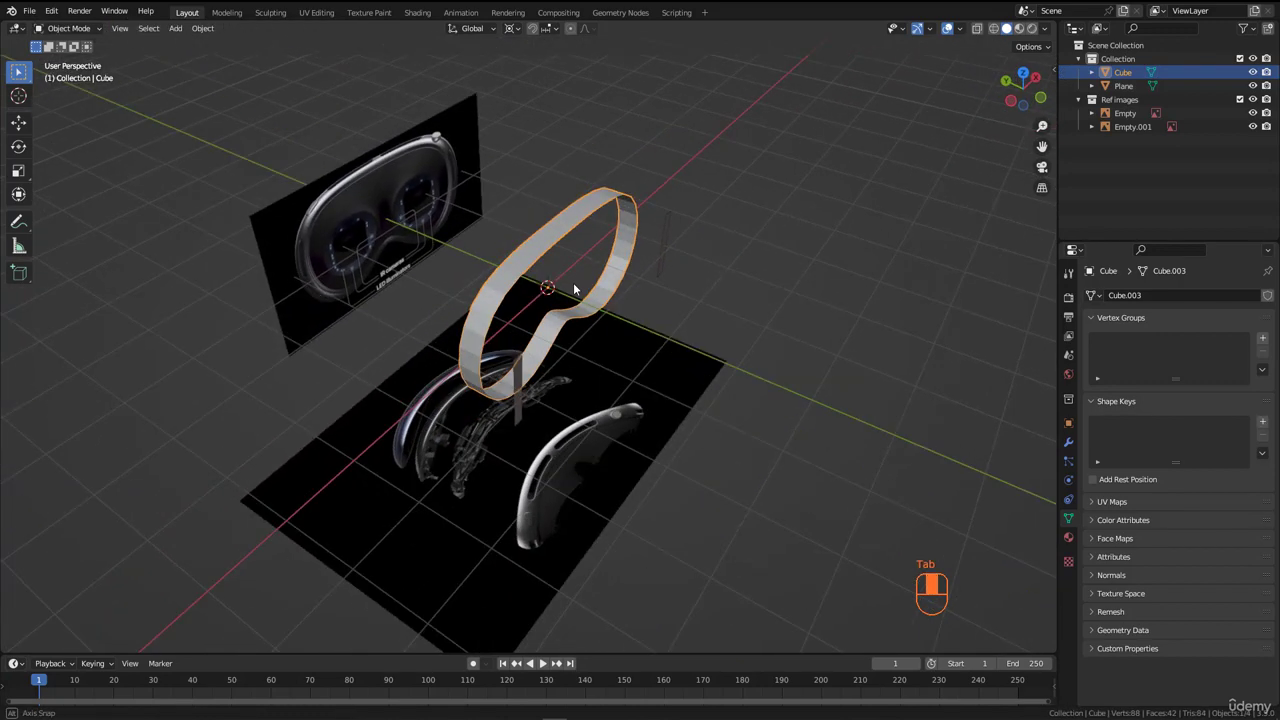
# Step: Add a Simple Deform modifier to the band, set to Bend around the Z axis
pyautogui.click(1068, 441)
pyautogui.click(1134, 299)
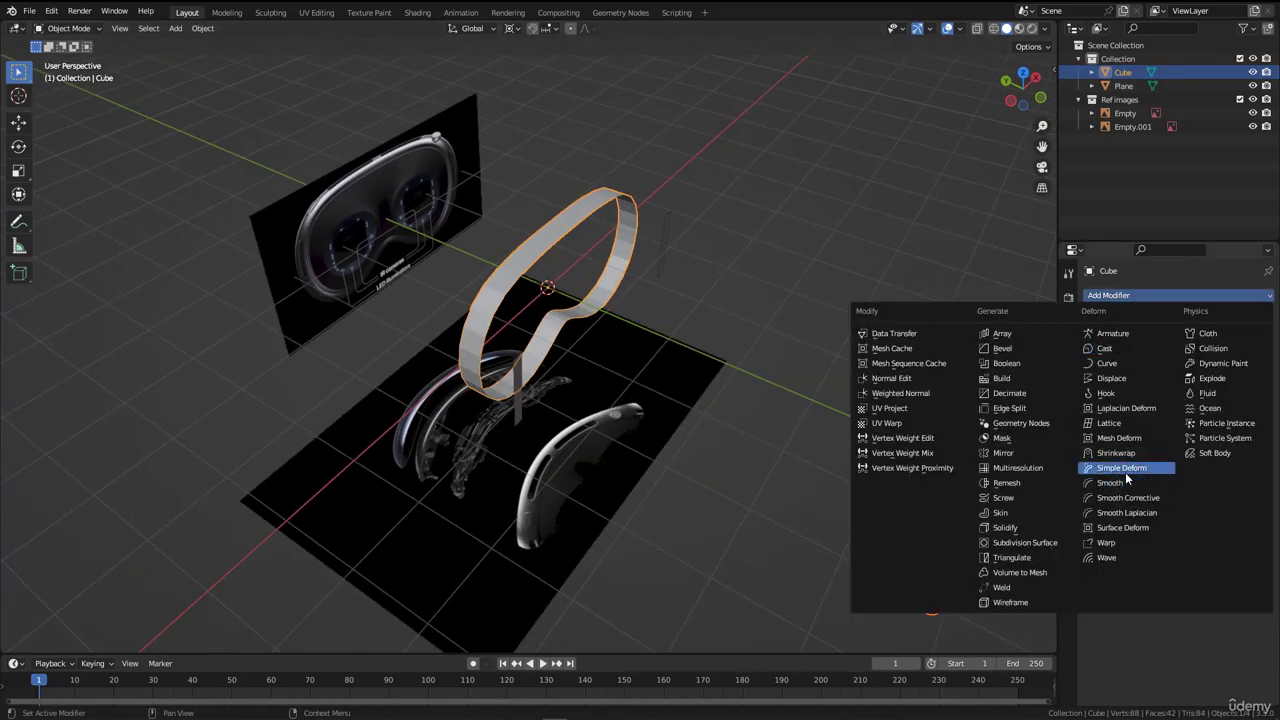
pyautogui.click(1125, 471)
pyautogui.click(1155, 339)
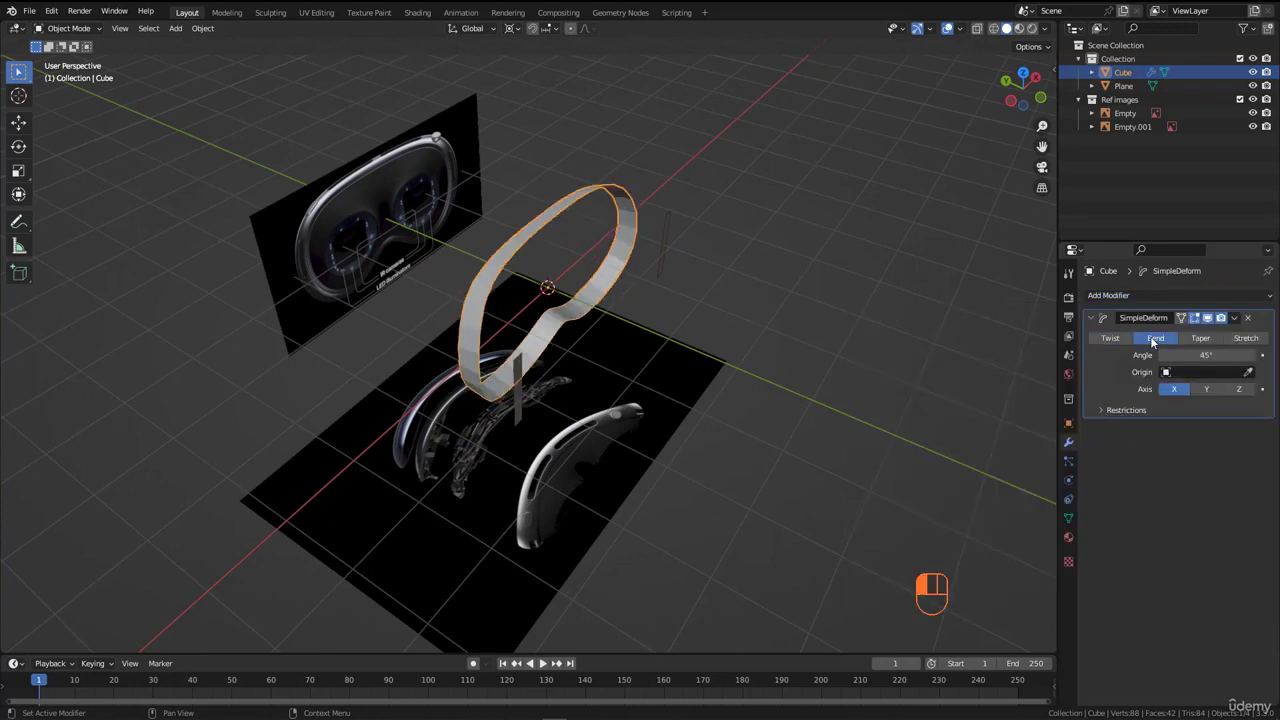
pyautogui.click(1238, 388)
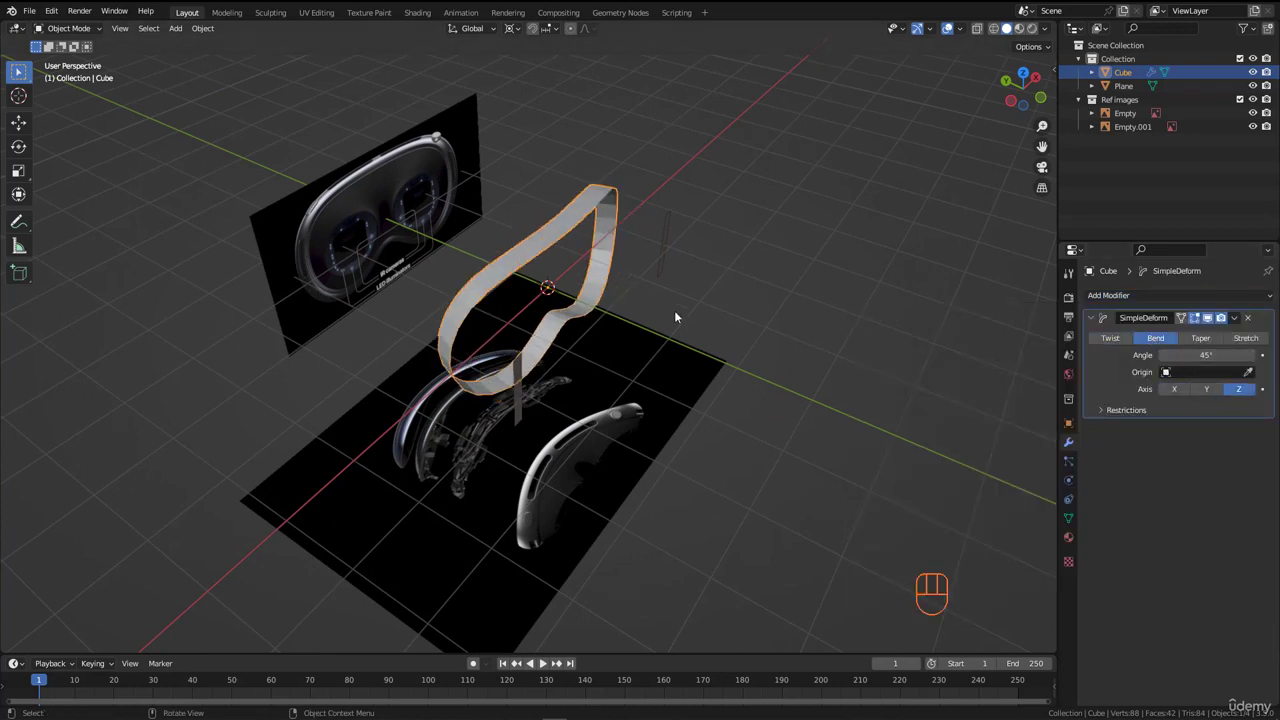
# Step: In top view, set the bend angle to -81.8°, turn on X-ray, and refine it to -89.5° to follow the reference headset's curve
pyautogui.press('KP_7')
pyautogui.scroll(4, 479, 284)
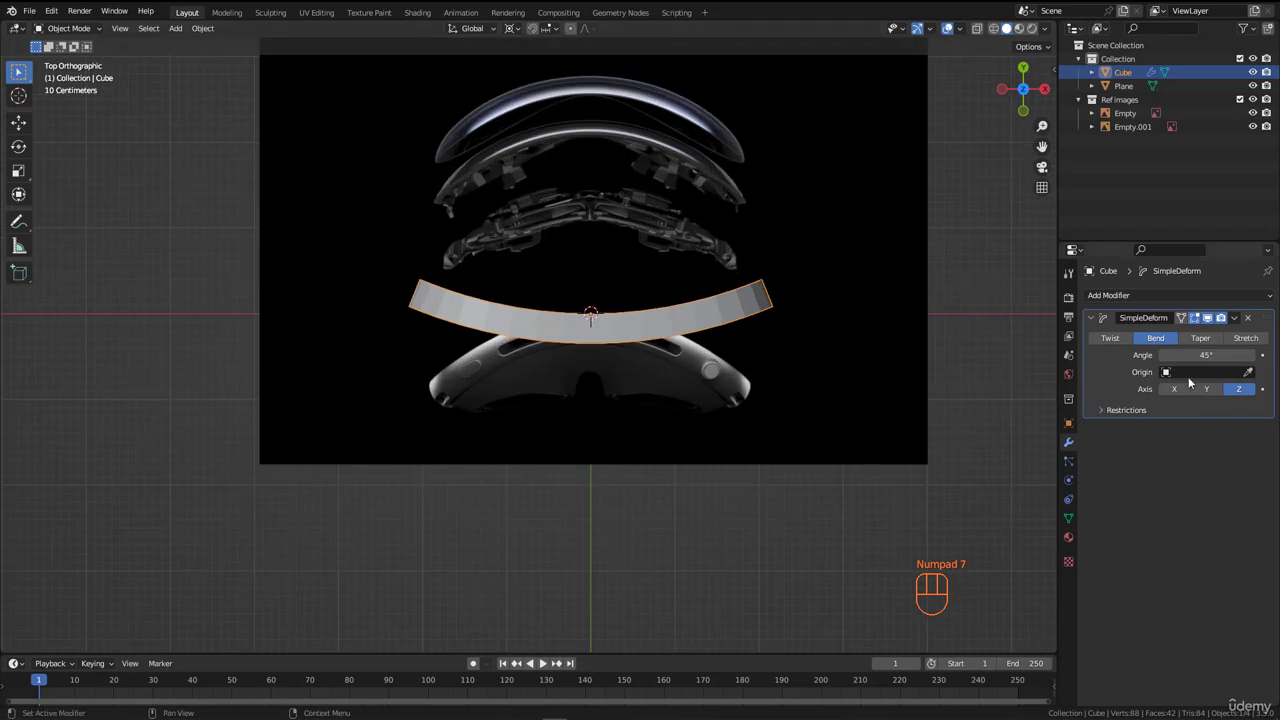
pyautogui.moveTo(1200, 355); pyautogui.dragTo(686, 350)
pyautogui.scroll(1, 788, 310)
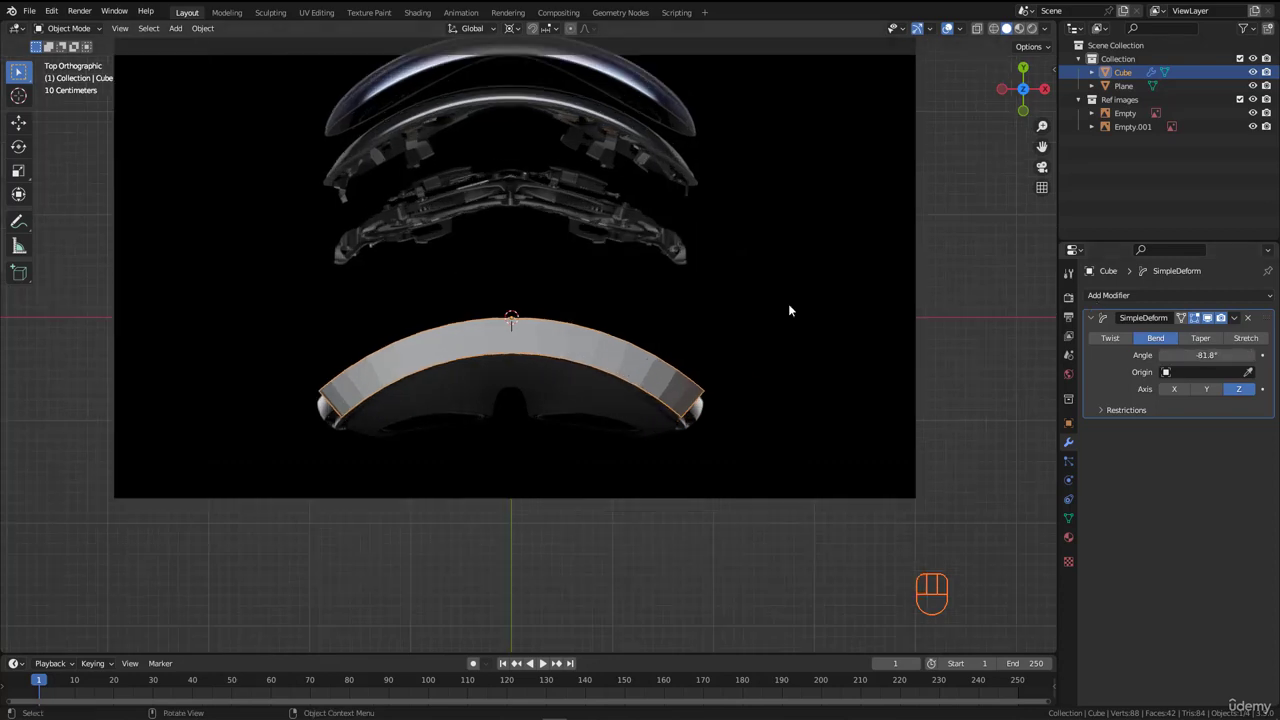
pyautogui.scroll(3, 788, 310)
pyautogui.hotkey('alt', 'z')
pyautogui.scroll(-3, 702, 407)
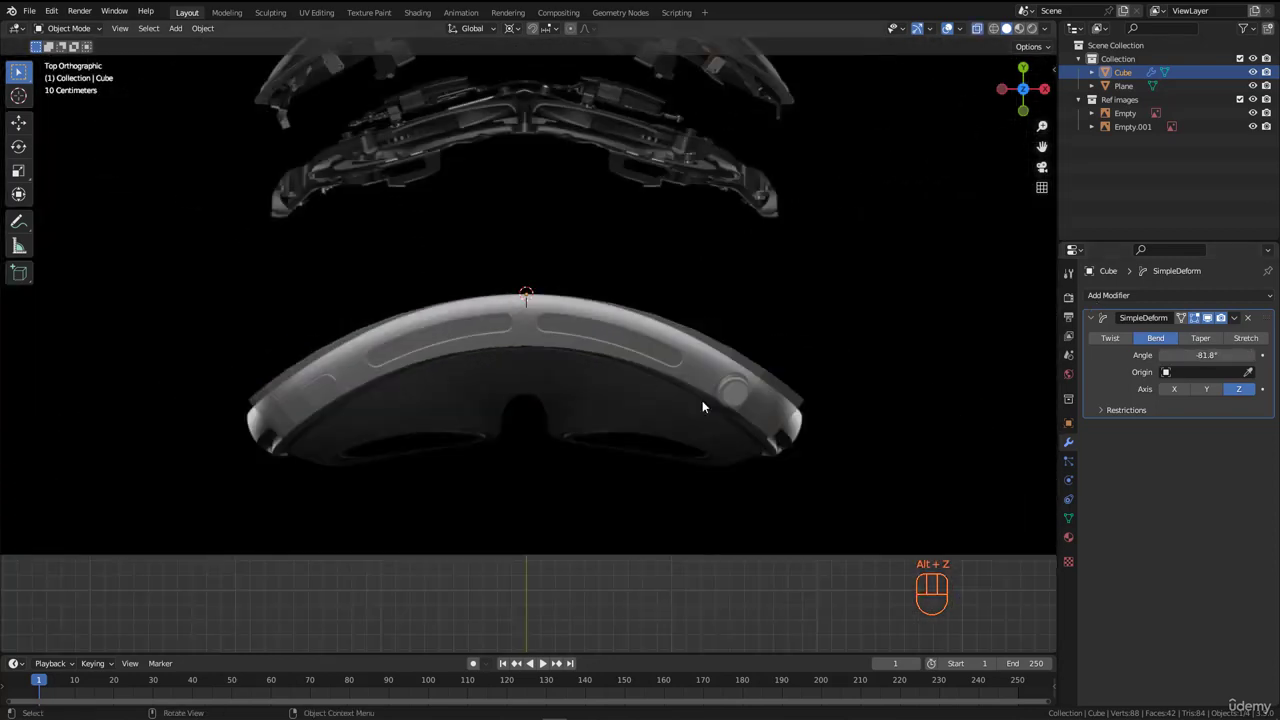
pyautogui.scroll(3, 746, 407)
pyautogui.scroll(-2, 746, 407)
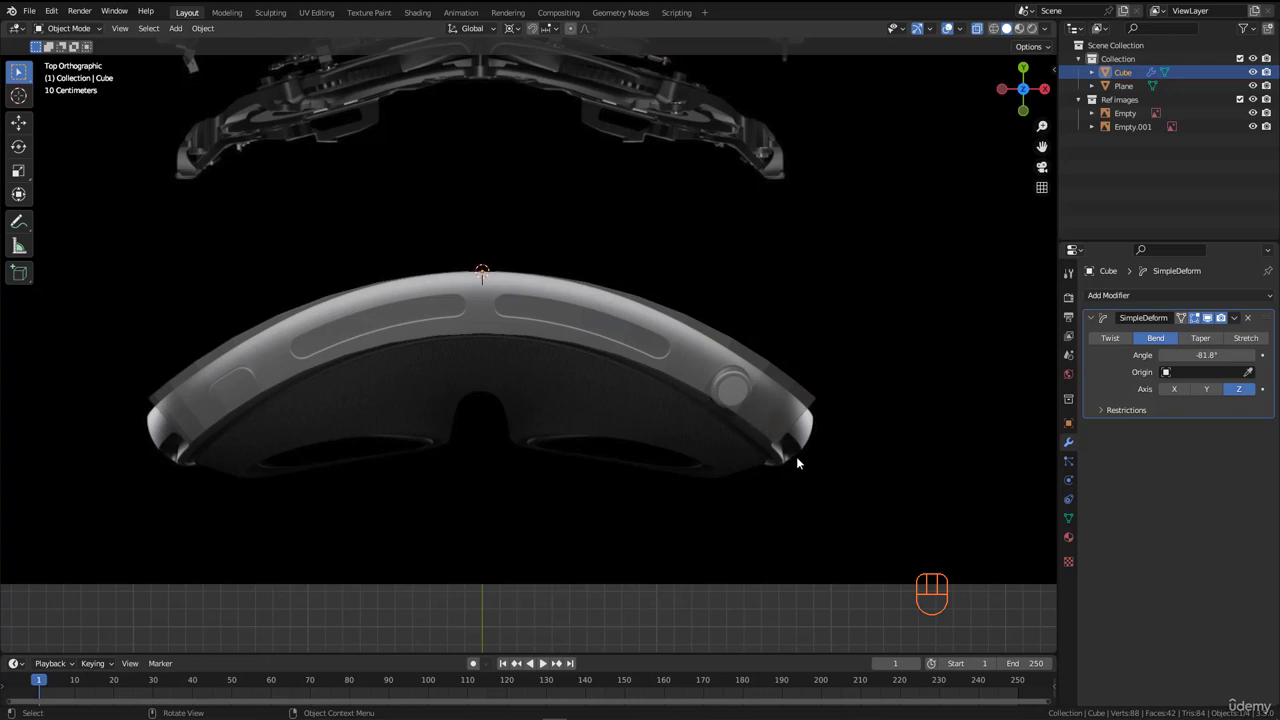
pyautogui.moveTo(1254, 355); pyautogui.dragTo(527, 363)
pyautogui.scroll(-6, 618, 408)
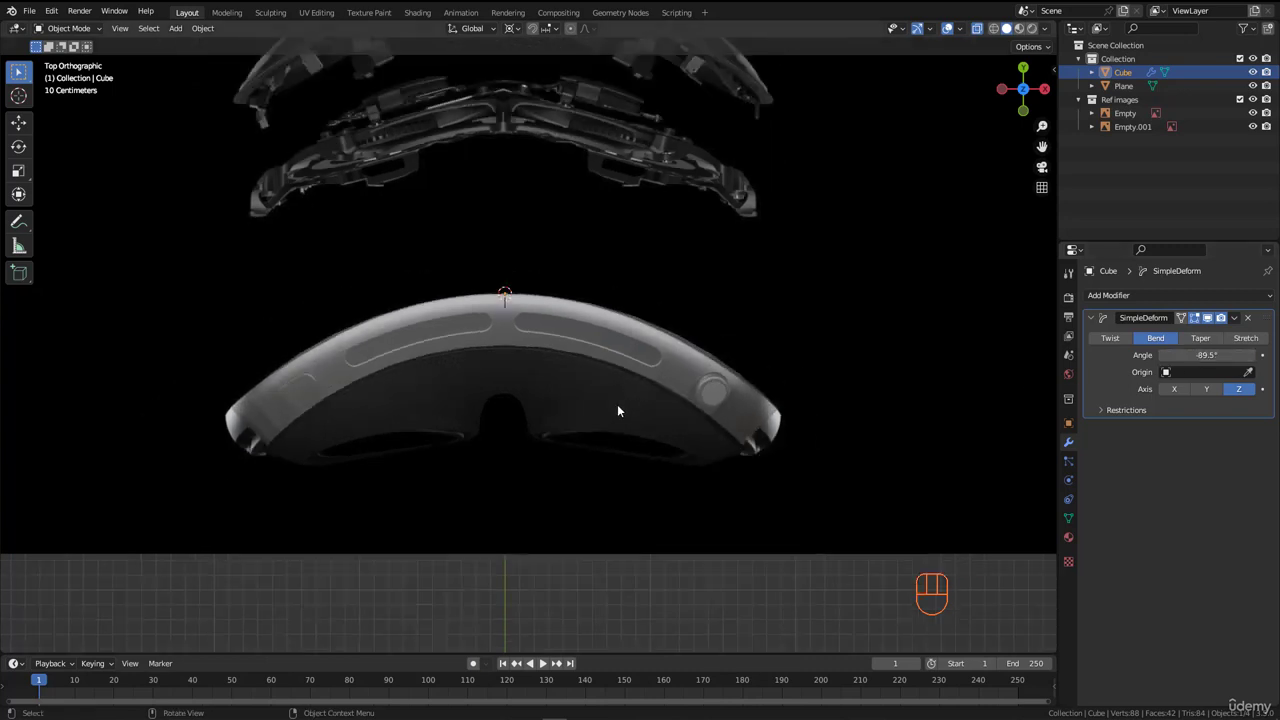
pyautogui.scroll(4, 610, 398)
pyautogui.scroll(5, 755, 439)
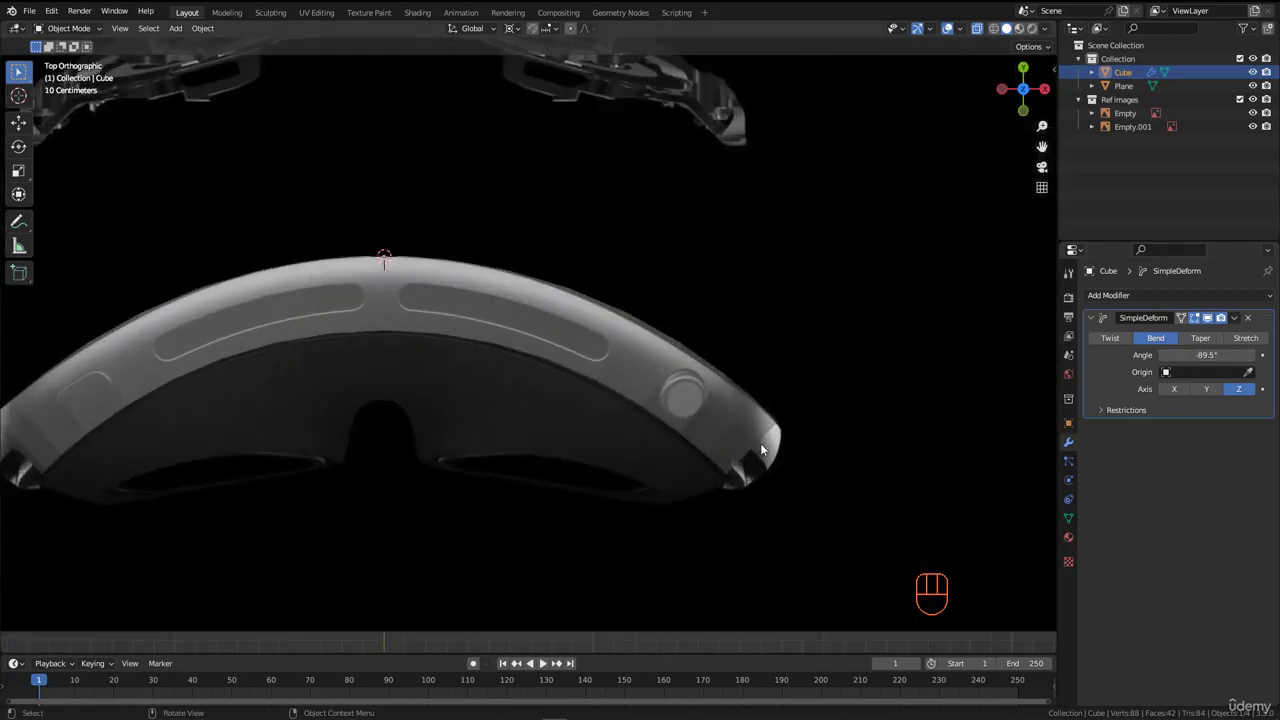
# Step: Hide the bend deformation in the viewport, select the band, turn off X-ray, and return to top view
pyautogui.scroll(-4, 628, 375)
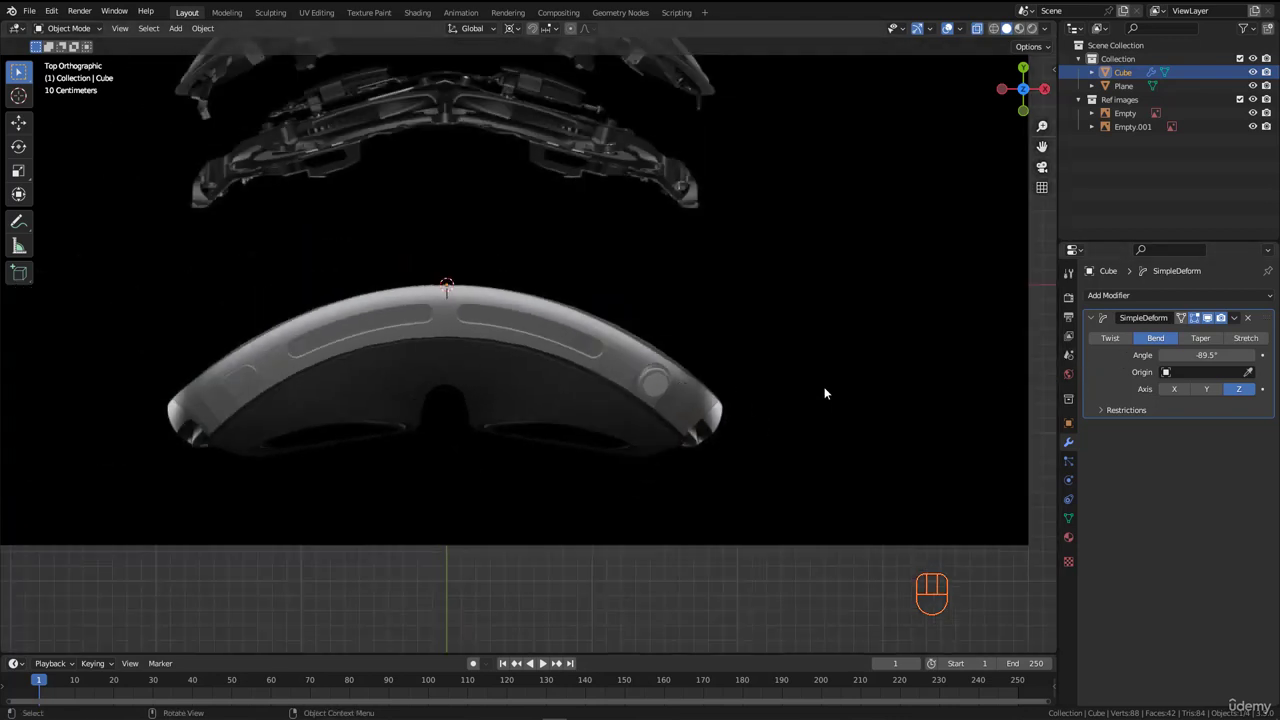
pyautogui.click(1207, 318)
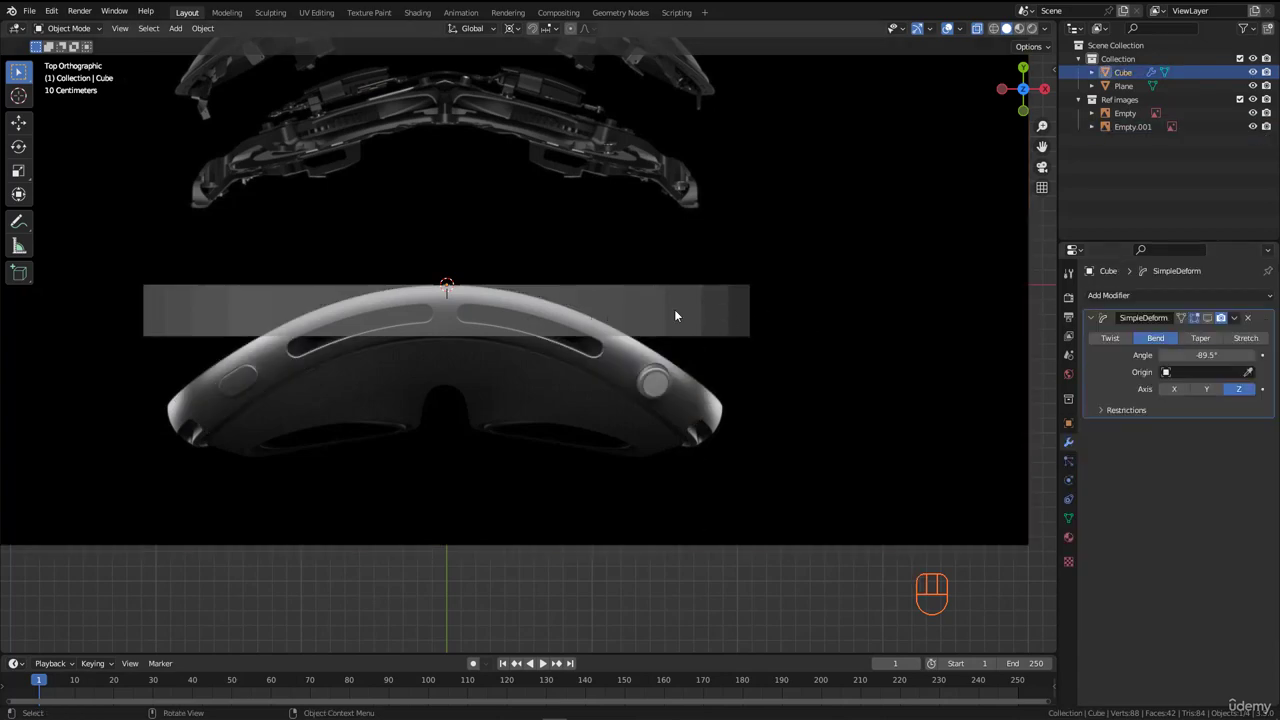
pyautogui.click(686, 299)
pyautogui.scroll(-4, 680, 302)
pyautogui.moveTo(643, 331); pyautogui.dragTo(690, 252, button='middle')
pyautogui.click(649, 51)
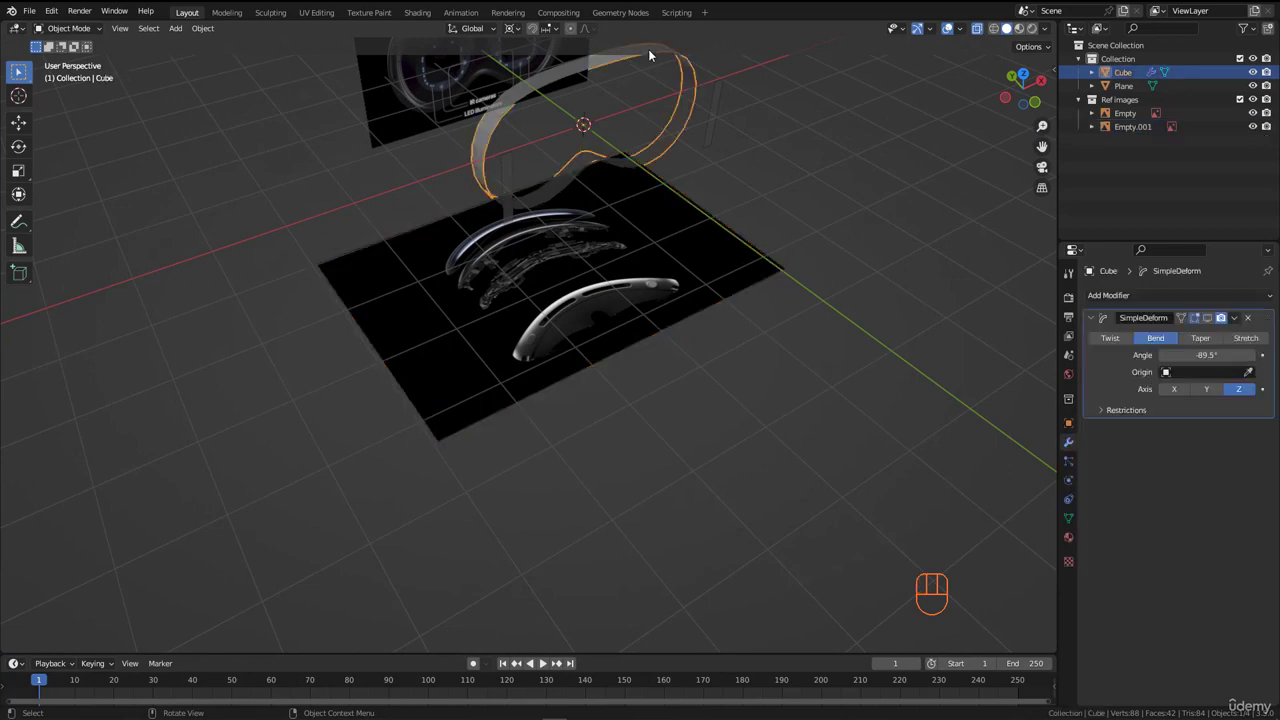
pyautogui.hotkey('alt', 'z')
pyautogui.press('KP_7')
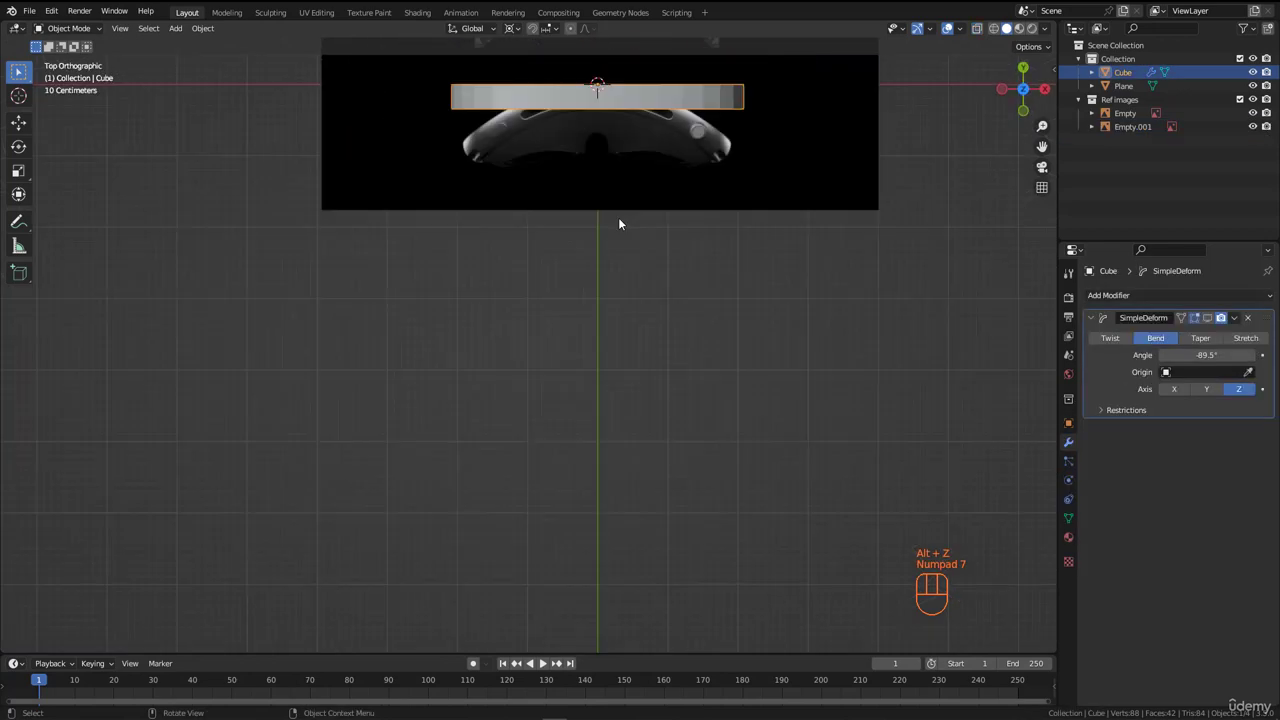
# Step: Scale the straight band by about 1.032 along X, apply its scale, and show the bend deformation again
pyautogui.scroll(6, 537, 409)
pyautogui.press('s')
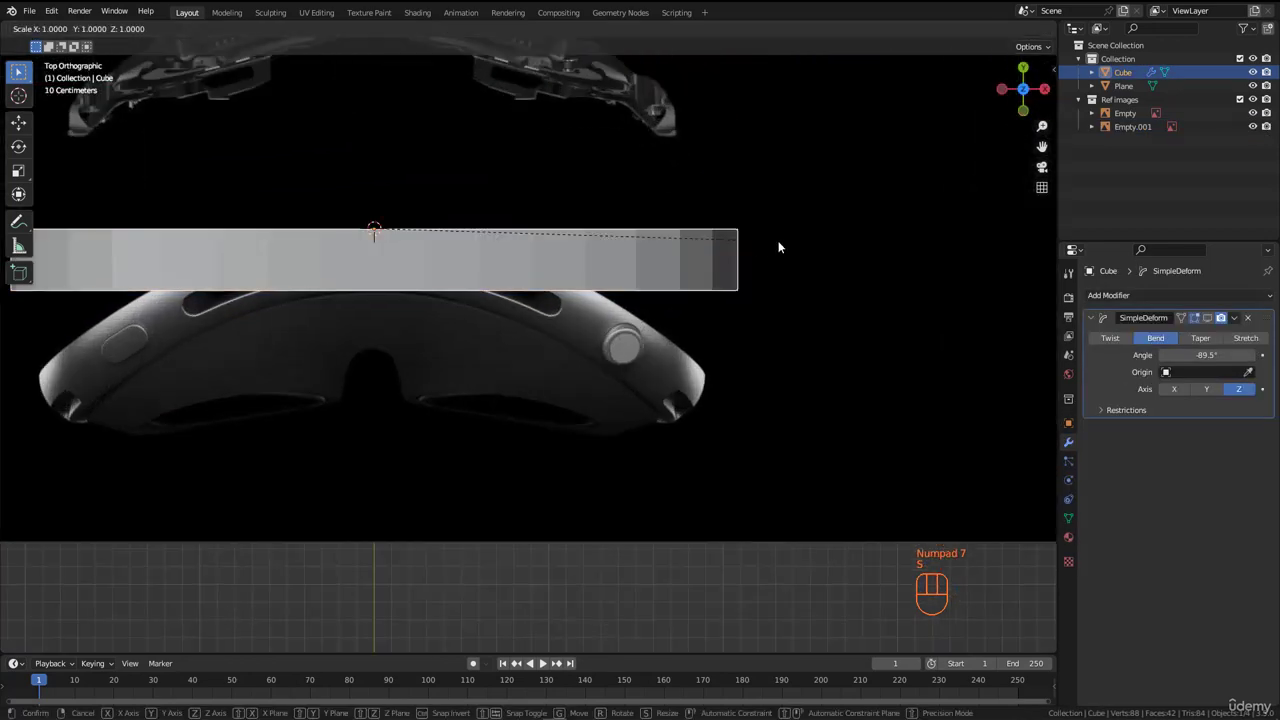
pyautogui.press('x')
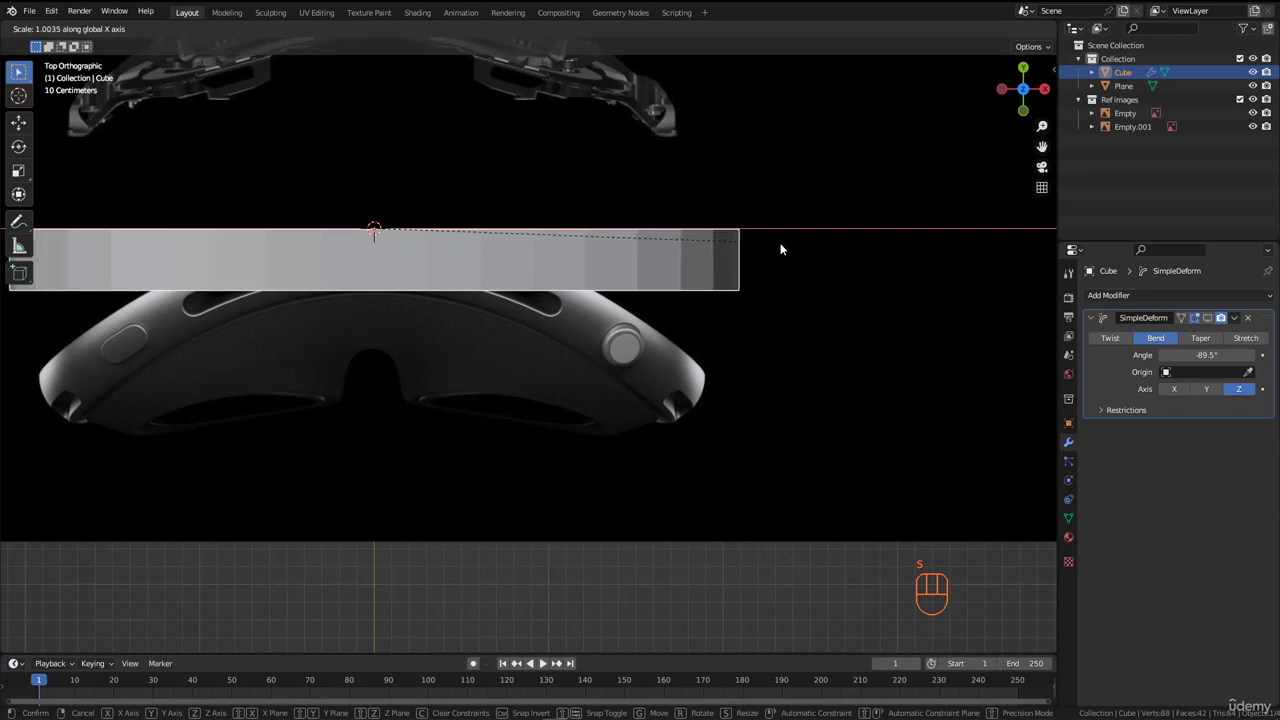
pyautogui.click(790, 242)
pyautogui.hotkey('ctrl', 'a')
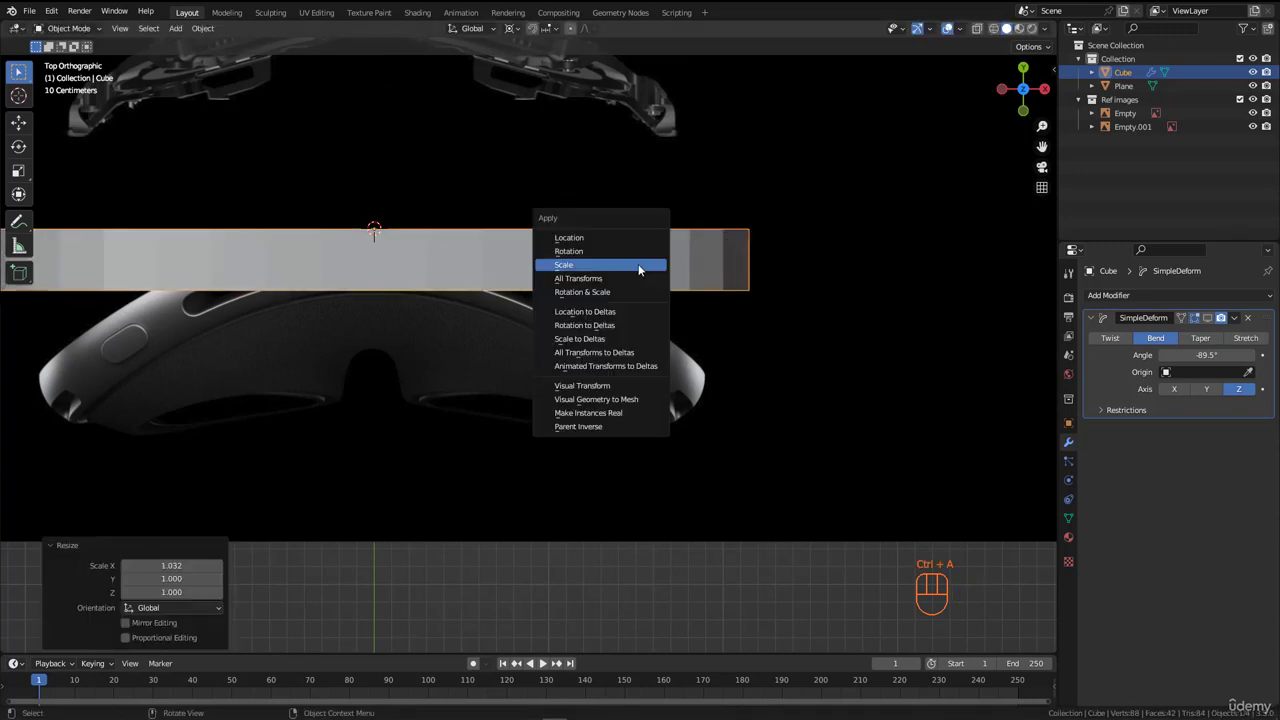
pyautogui.click(639, 266)
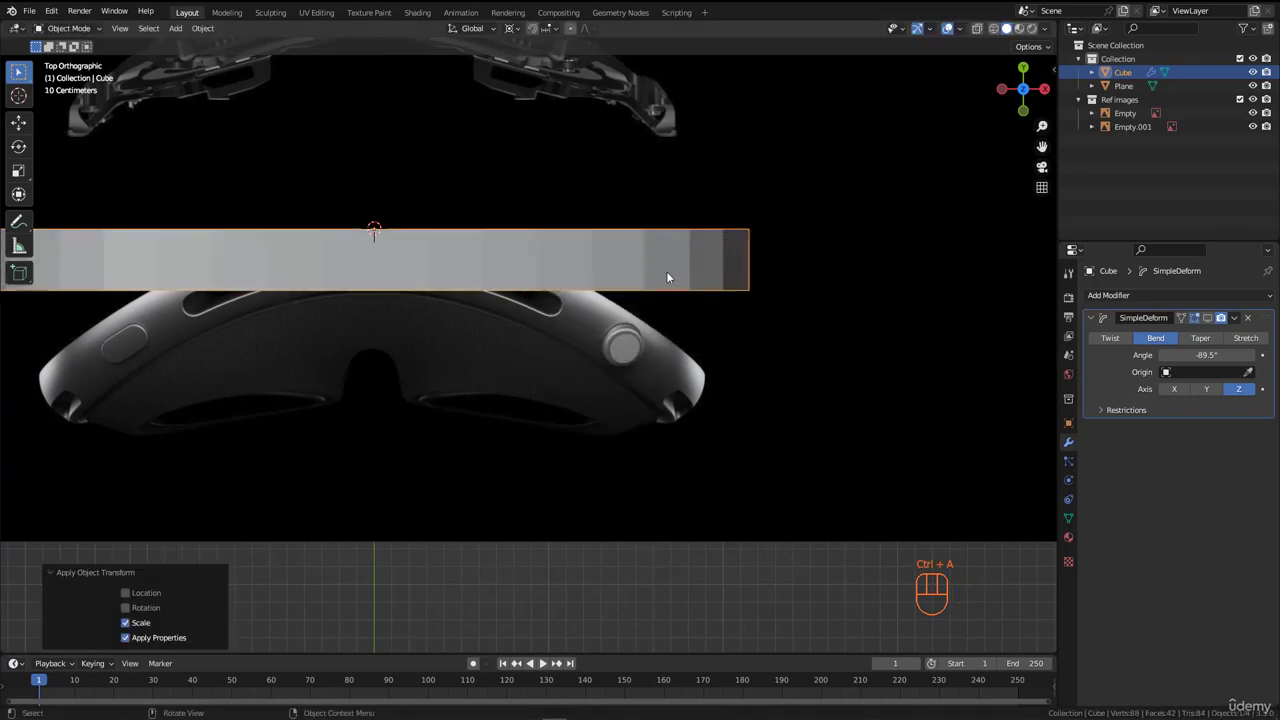
pyautogui.click(1207, 318)
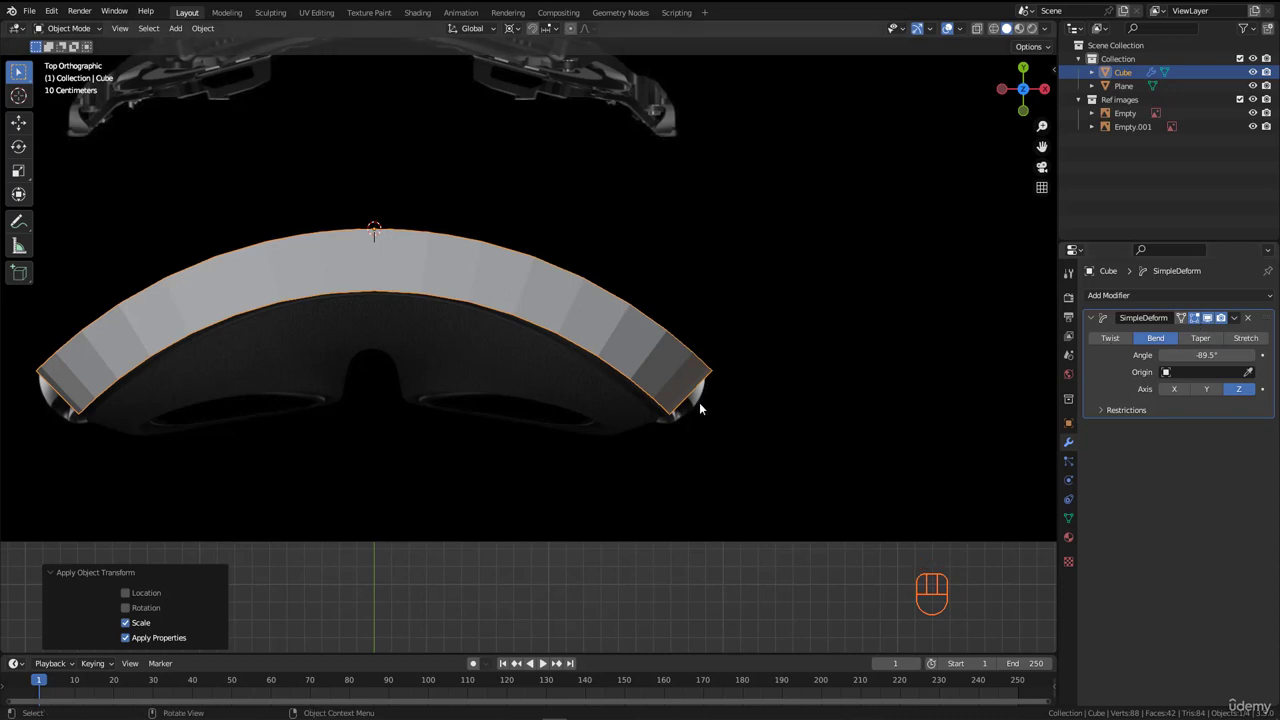
# Step: Hide the bend, widen the band along X by about 1.02, apply the scale, and show the bend again
pyautogui.click(1207, 318)
pyautogui.press('s')
pyautogui.press('x')
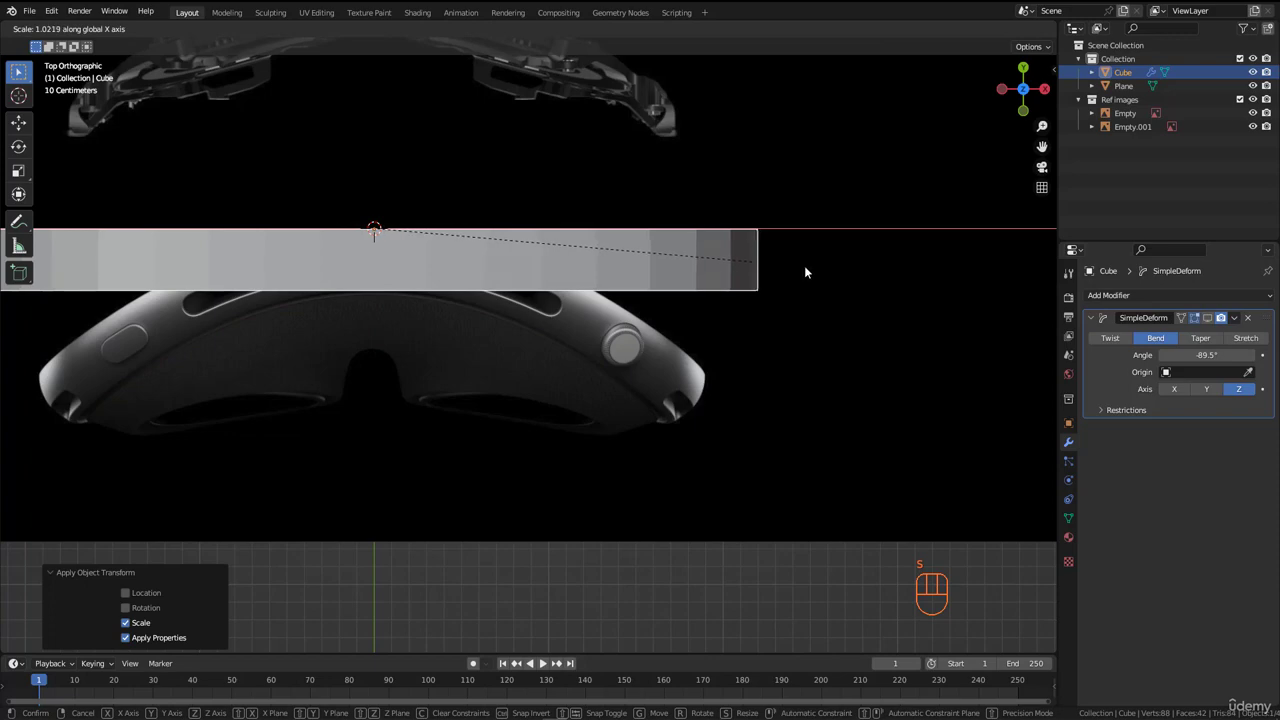
pyautogui.click(800, 265)
pyautogui.hotkey('ctrl', 'a')
pyautogui.click(768, 266)
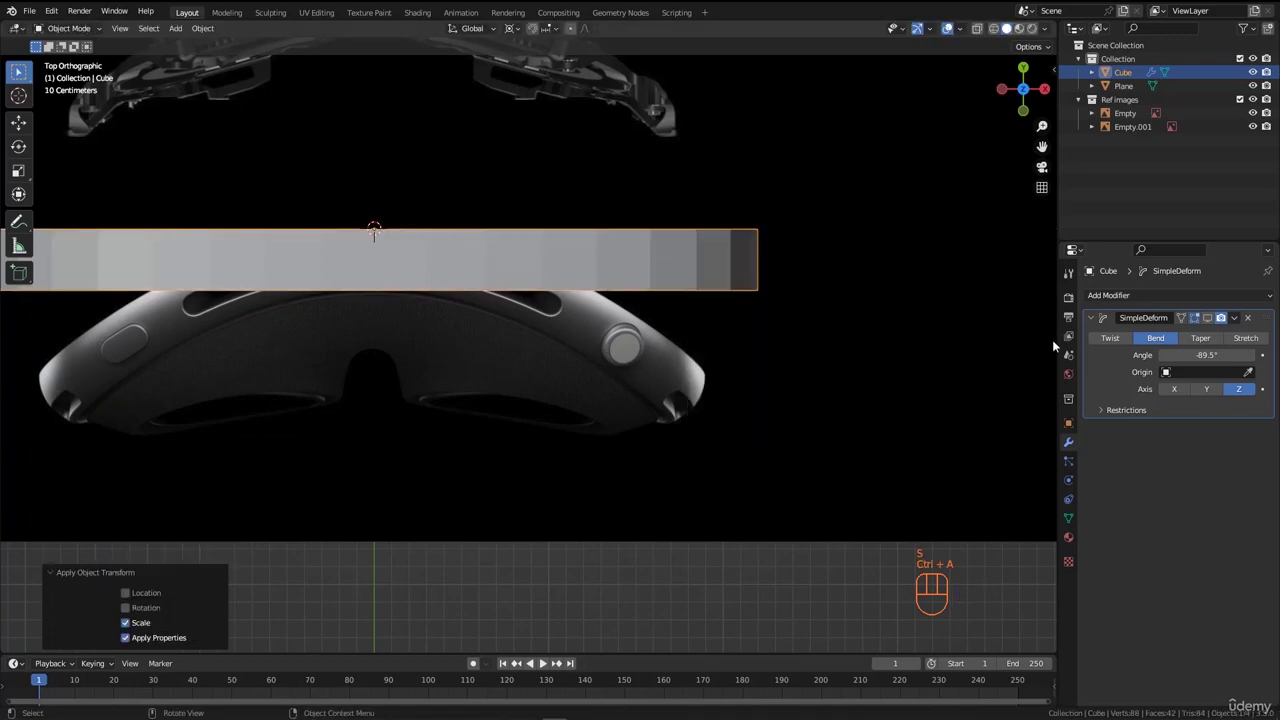
pyautogui.click(1208, 318)
# Step: Check the bent band from an angle, then remove the Simple Deform modifier to restore the straight shape
pyautogui.scroll(-4, 628, 380)
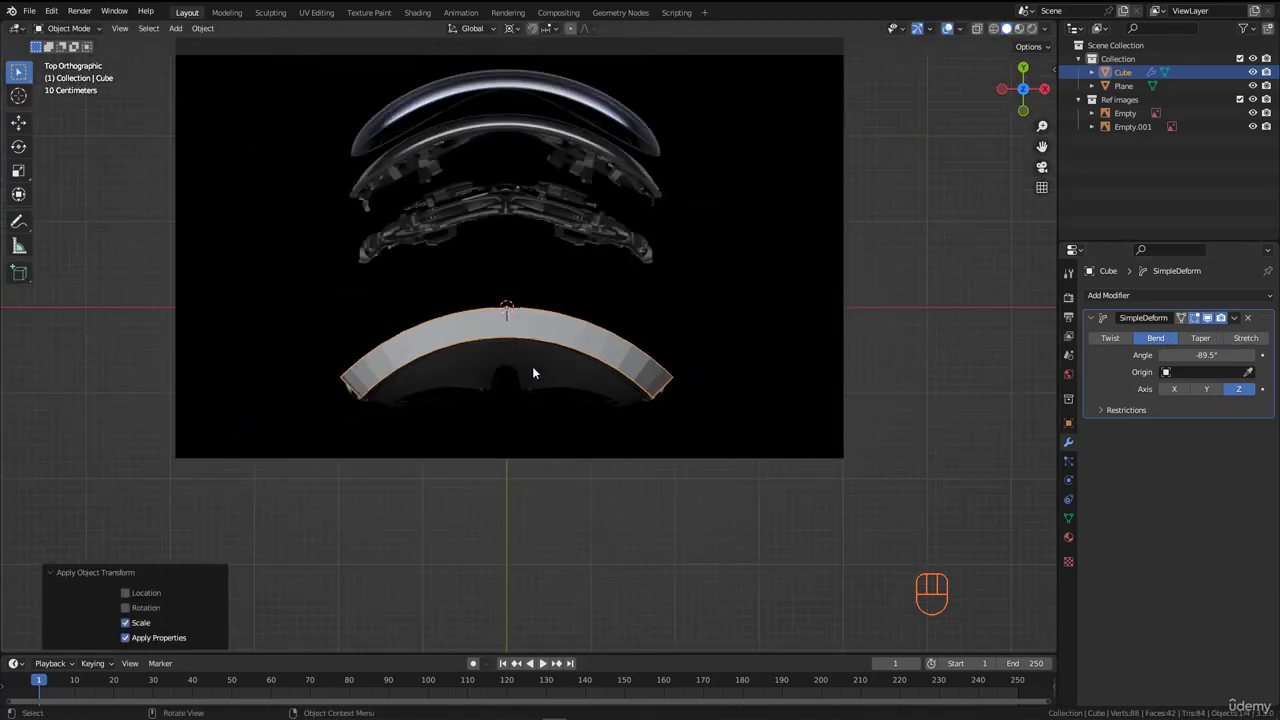
pyautogui.moveTo(532, 366); pyautogui.dragTo(535, 295, button='middle')
pyautogui.press('KP_1')
pyautogui.click(1208, 318)
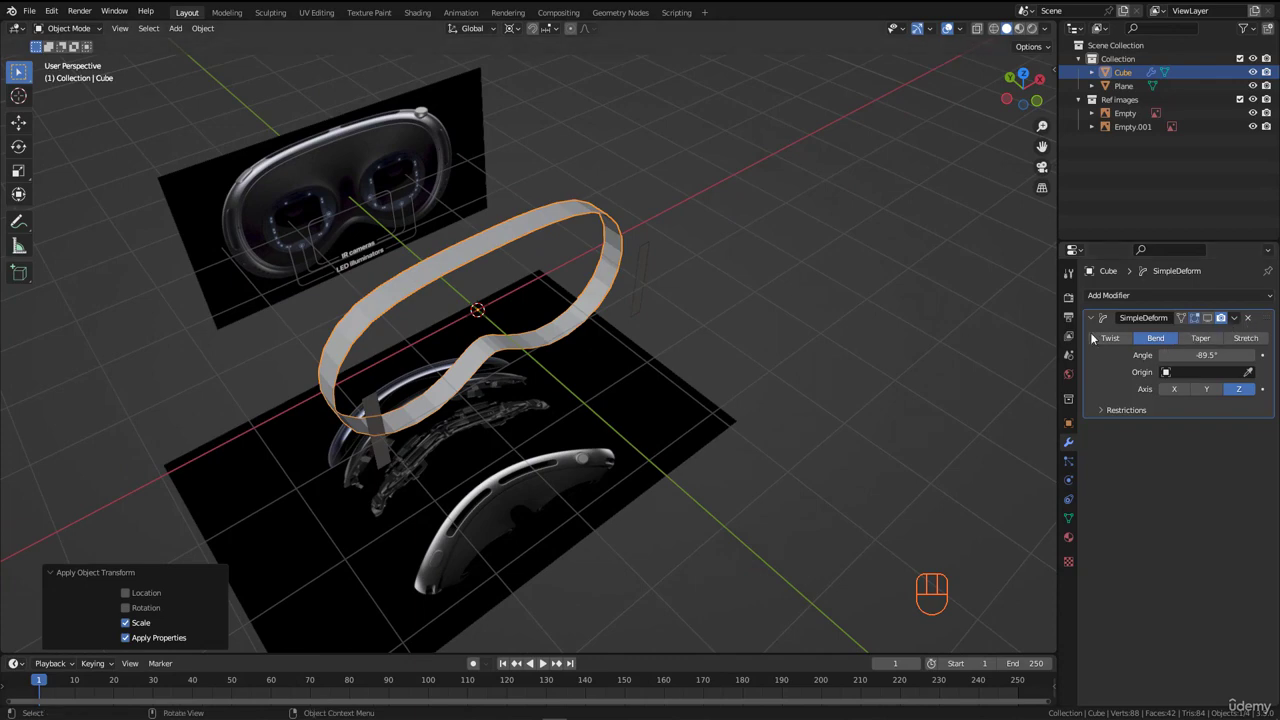
pyautogui.click(1248, 320)
# Step: Add a Solidify modifier to the straight band
pyautogui.moveTo(350, 253); pyautogui.dragTo(462, 228, button='middle')
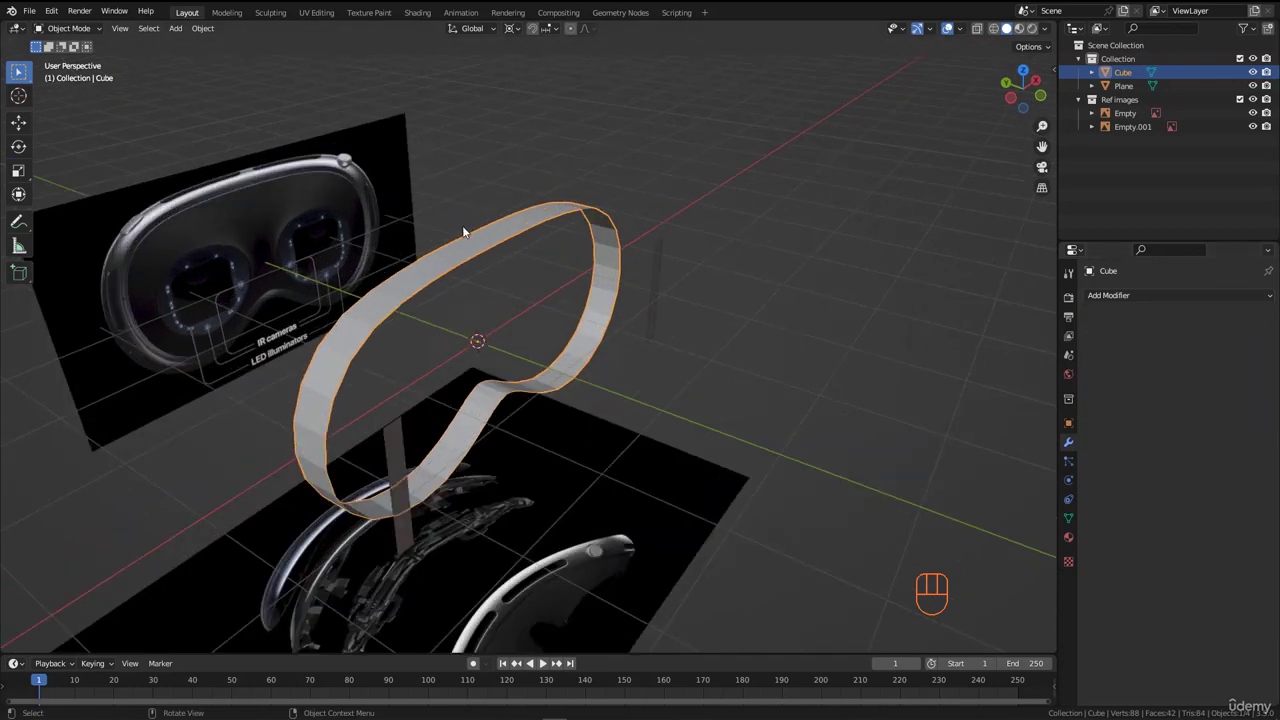
pyautogui.scroll(3, 462, 228)
pyautogui.click(571, 258)
pyautogui.scroll(-3, 552, 241)
pyautogui.keyDown('shift'); pyautogui.moveTo(555, 238); pyautogui.dragTo(636, 209, button='middle'); pyautogui.keyUp('shift')
pyautogui.click(635, 209)
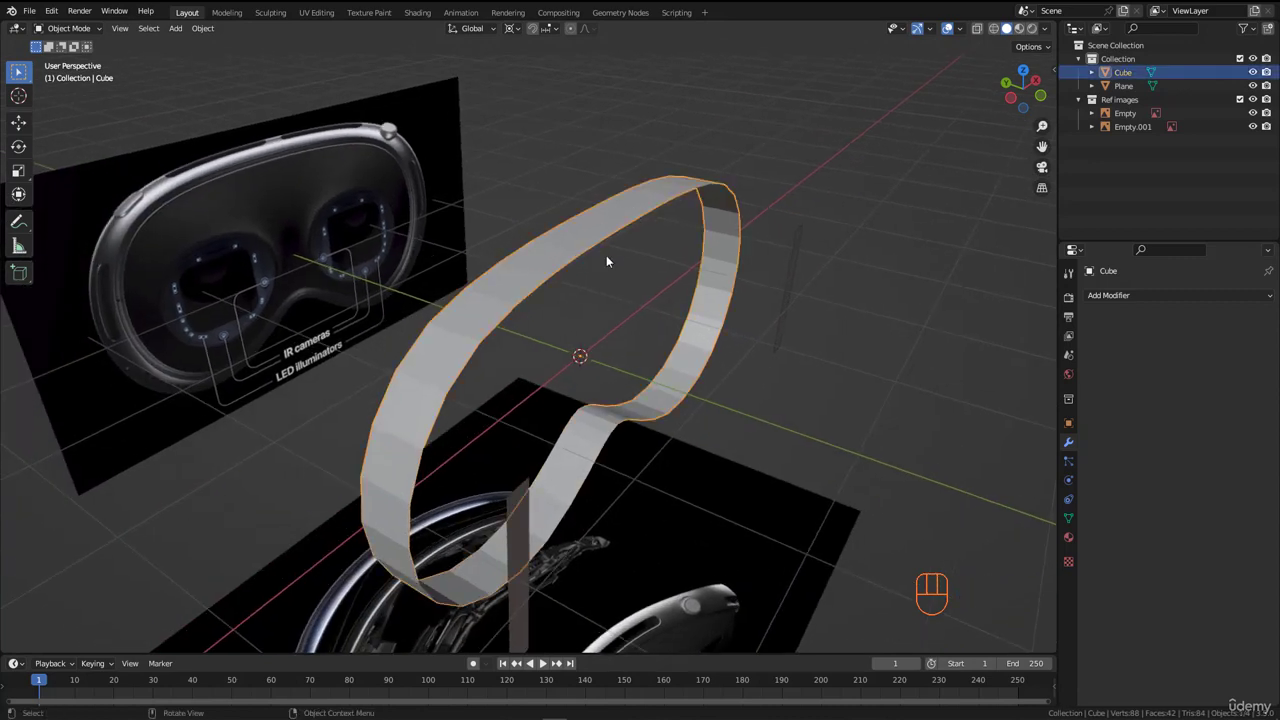
pyautogui.moveTo(606, 255); pyautogui.dragTo(572, 213, button='middle')
pyautogui.scroll(2, 572, 213)
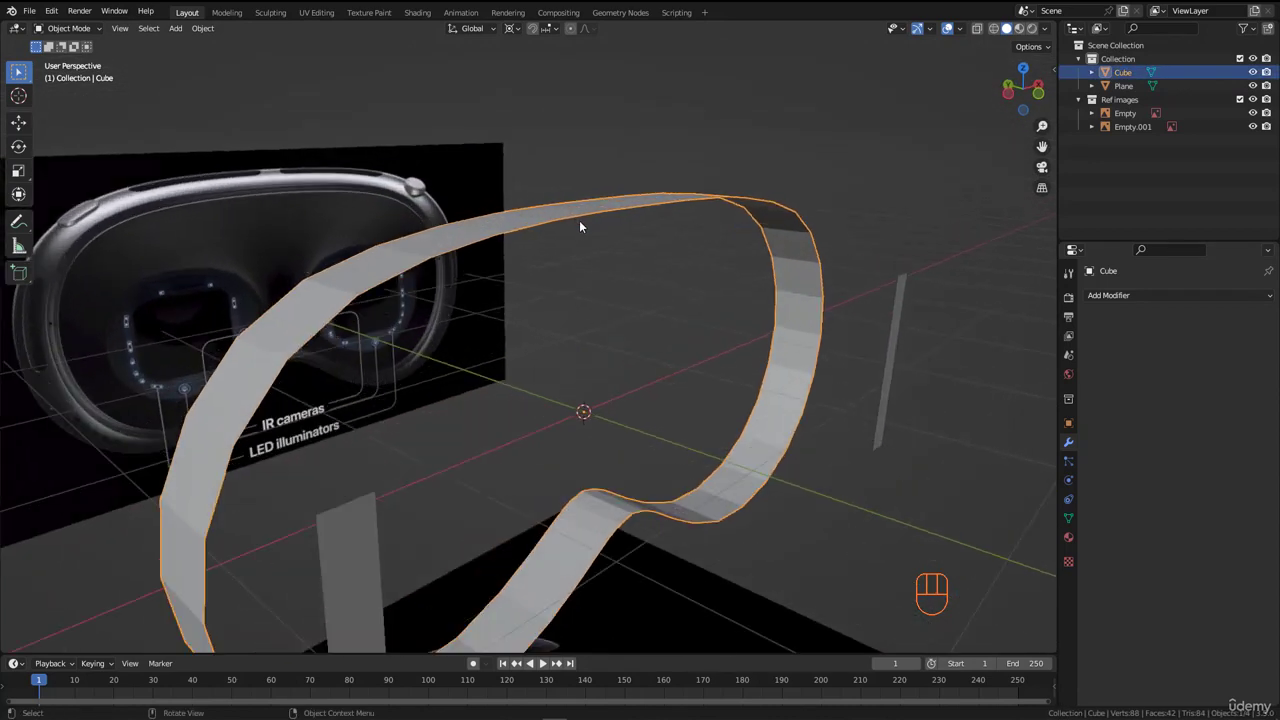
pyautogui.click(1181, 295)
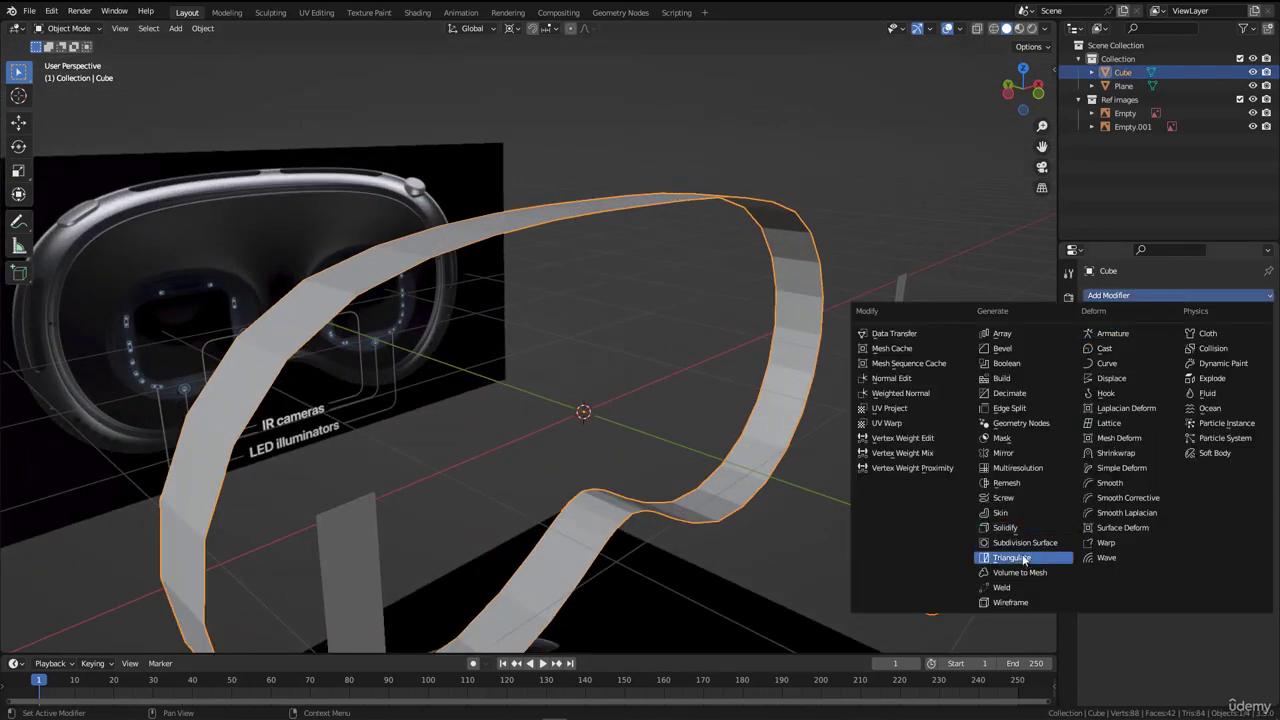
pyautogui.click(1008, 527)
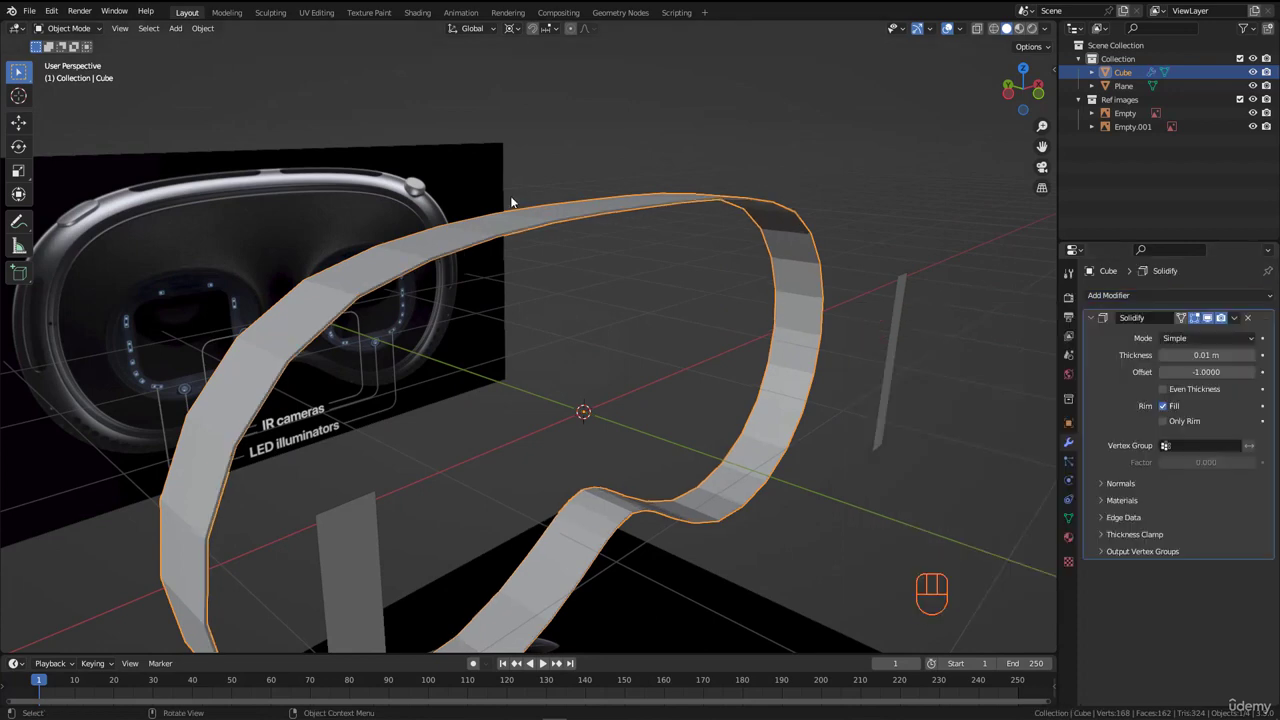
# Step: Set the band's Solidify thickness to 0.185 m
pyautogui.moveTo(510, 195); pyautogui.dragTo(545, 195, button='middle')
pyautogui.moveTo(1210, 357); pyautogui.dragTo(682, 372)
pyautogui.scroll(-4, 722, 270)
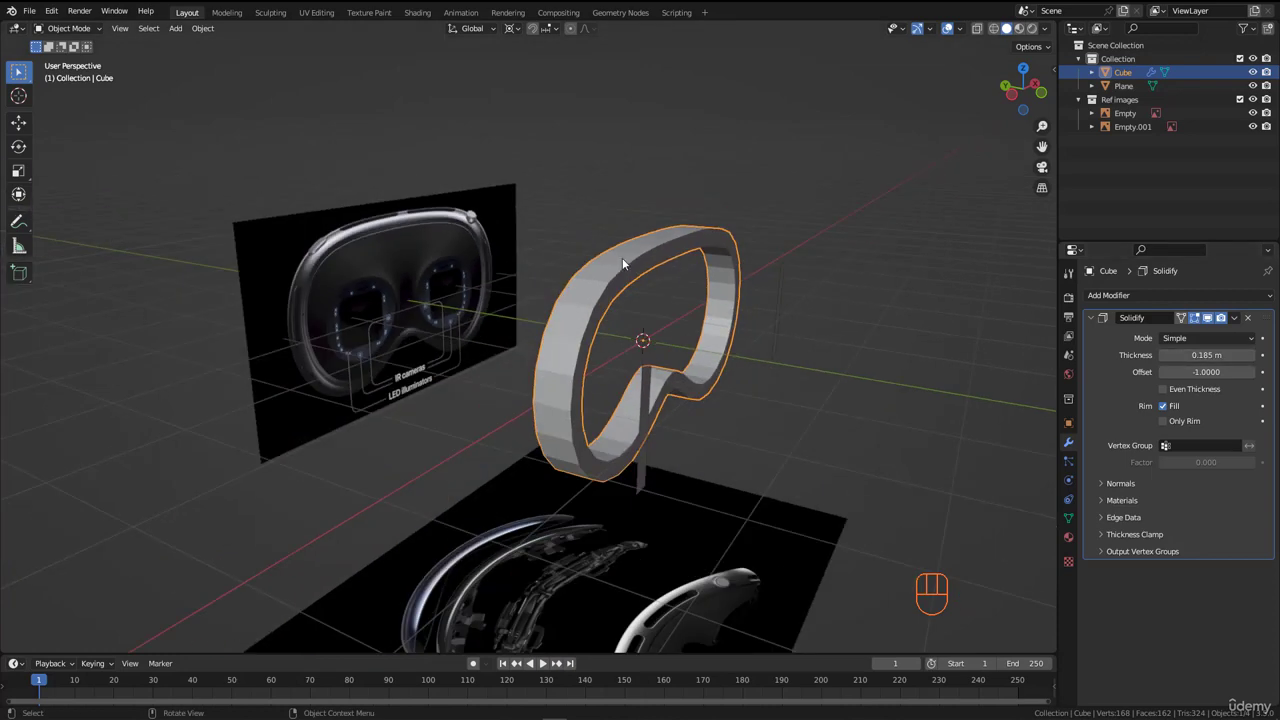
pyautogui.moveTo(622, 257); pyautogui.dragTo(626, 262, button='middle')
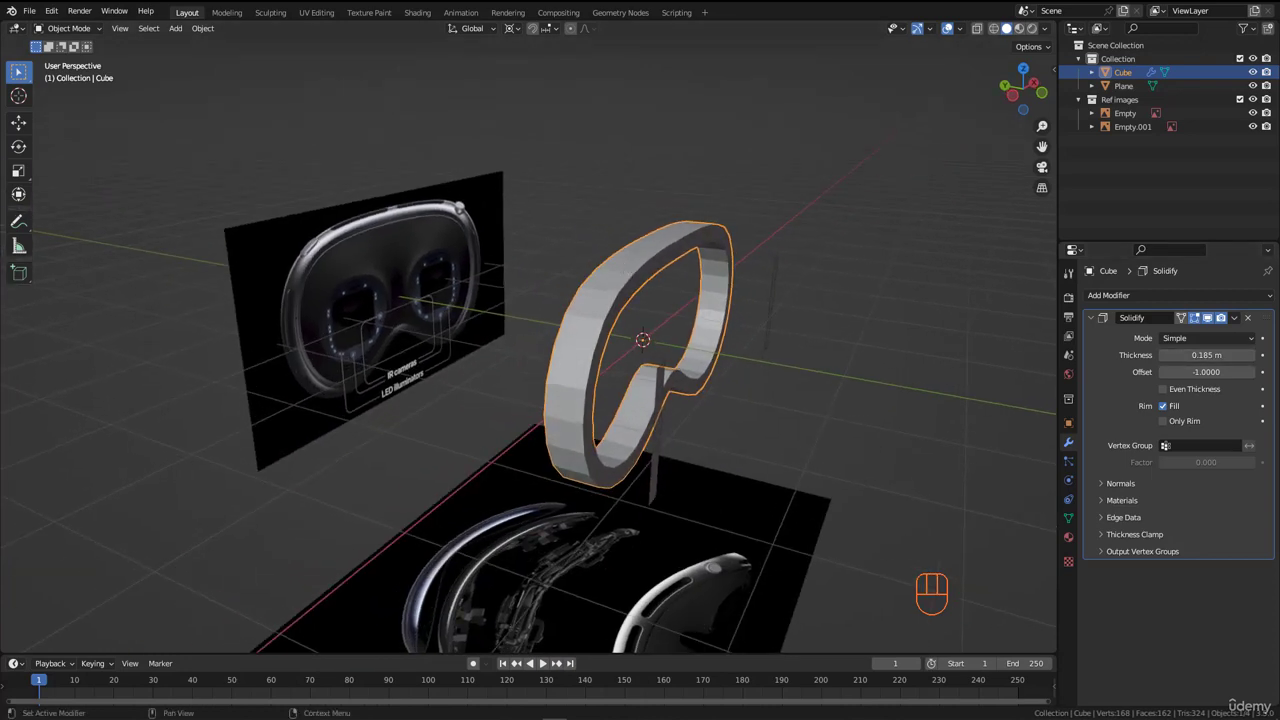
# Step: Examine the reference close-up of the headset's upper frame, comparing its front and rear edges around the vents
pyautogui.moveTo(1279, 280); pyautogui.dragTo(672, 291, button='right')
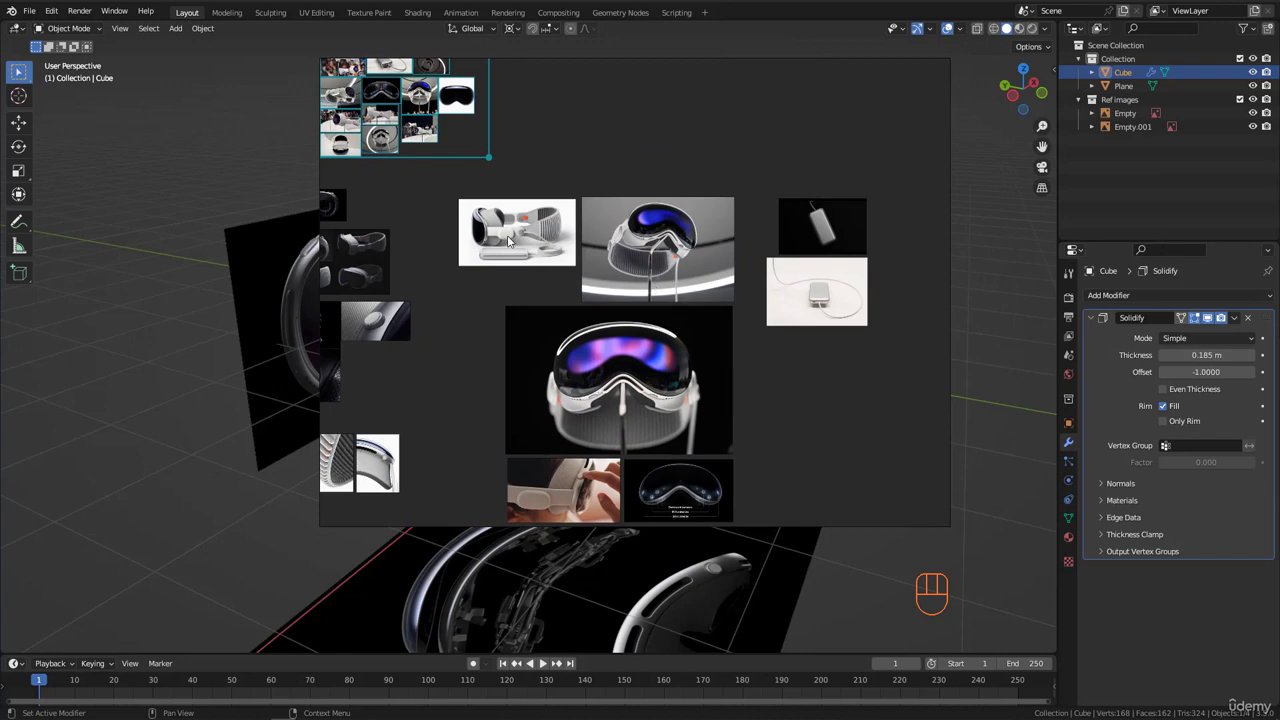
pyautogui.scroll(10, 509, 240)
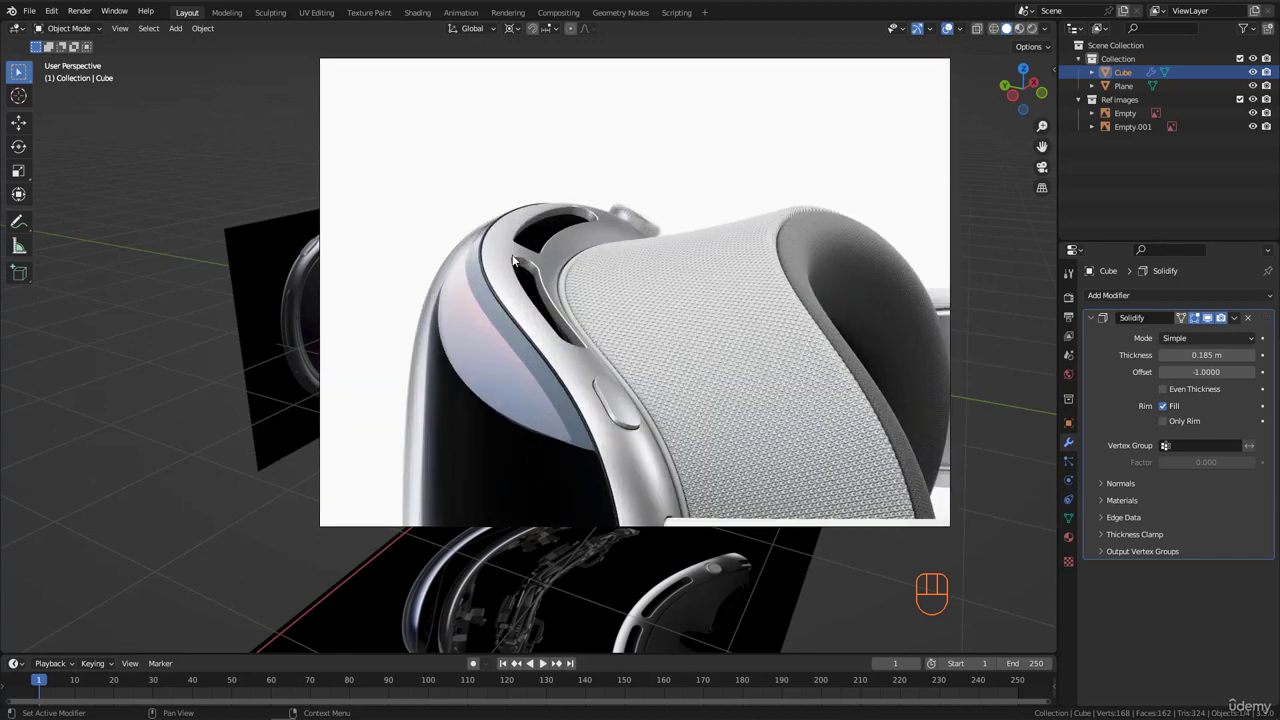
pyautogui.scroll(4, 513, 260)
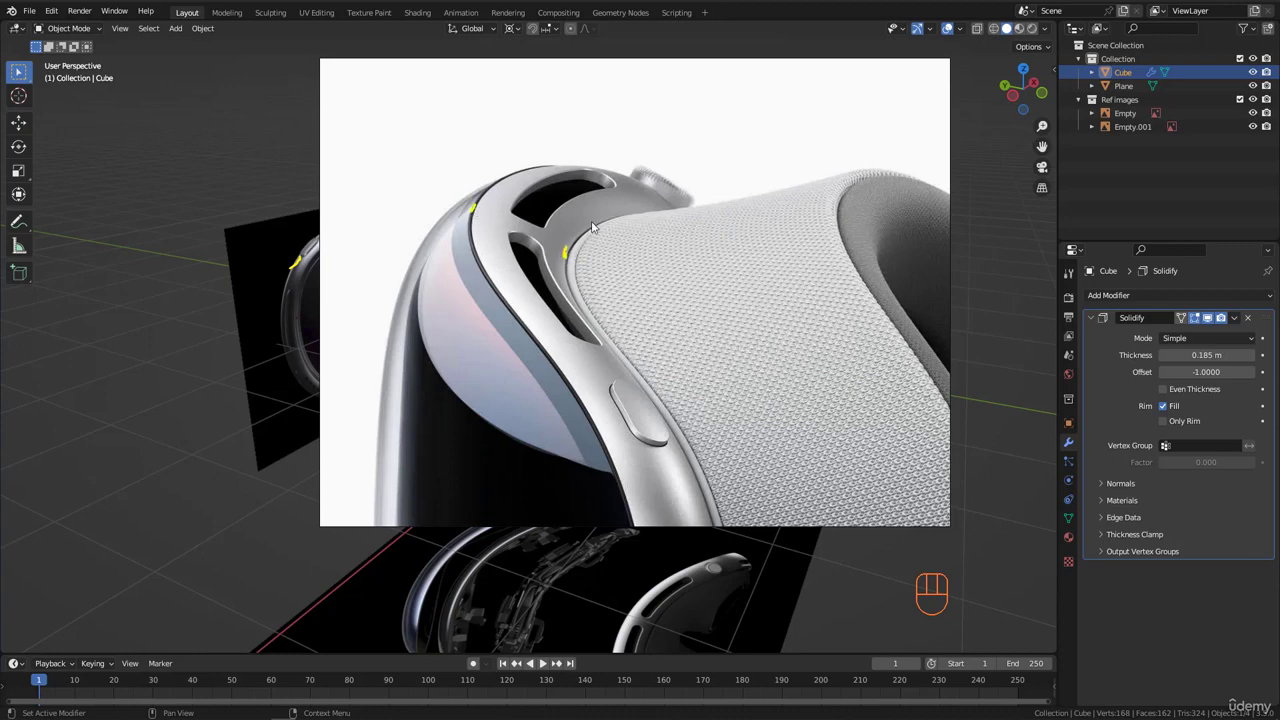
pyautogui.moveTo(592, 228); pyautogui.dragTo(580, 262)
pyautogui.moveTo(590, 232); pyautogui.dragTo(590, 318)
pyautogui.press('Escape')
# Step: Reposition the floating reference image so it stays visible beside the band without covering the modifier settings
pyautogui.moveTo(514, 286)
pyautogui.mouseDown()
pyautogui.moveTo(957, 245)
pyautogui.moveTo(1107, 250)
pyautogui.mouseUp()
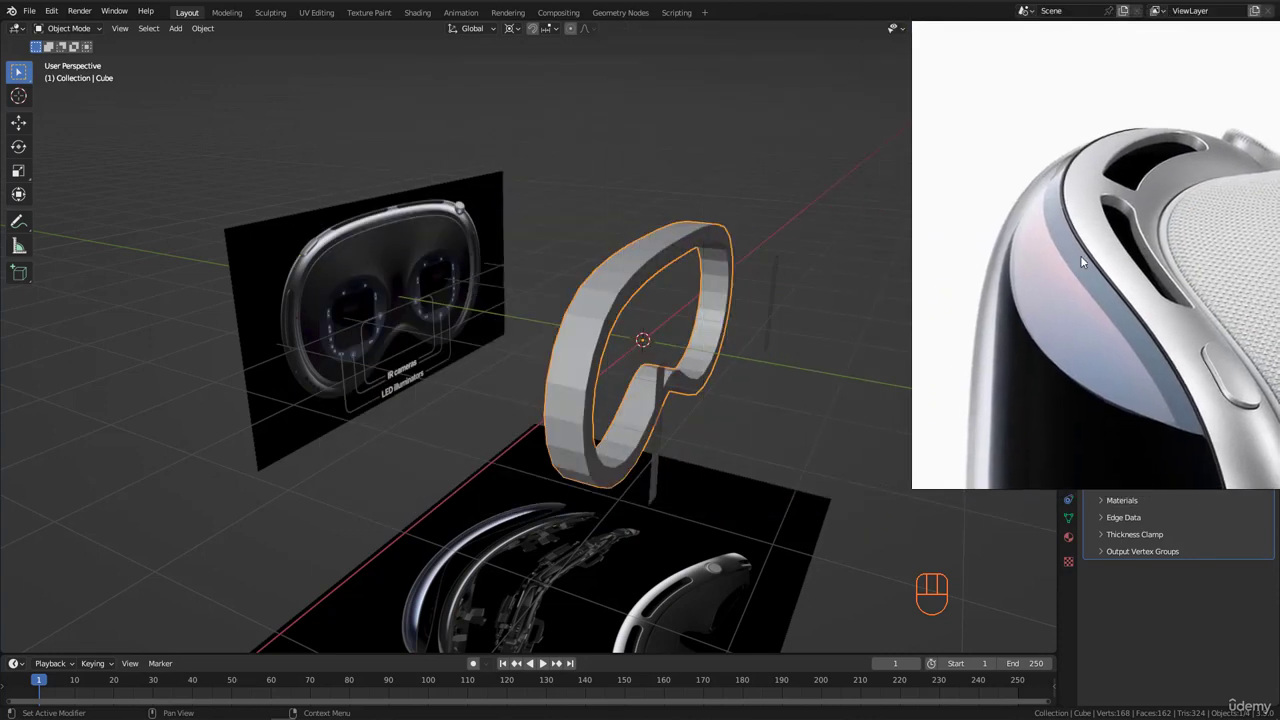
pyautogui.scroll(-3, 563, 309)
pyautogui.moveTo(559, 303); pyautogui.dragTo(610, 262, button='middle')
pyautogui.scroll(5, 638, 277)
pyautogui.click(610, 262)
pyautogui.moveTo(1048, 388); pyautogui.dragTo(445, 517)
# Step: Apply the Solidify modifier to the band
pyautogui.moveTo(662, 320); pyautogui.dragTo(558, 272, button='middle')
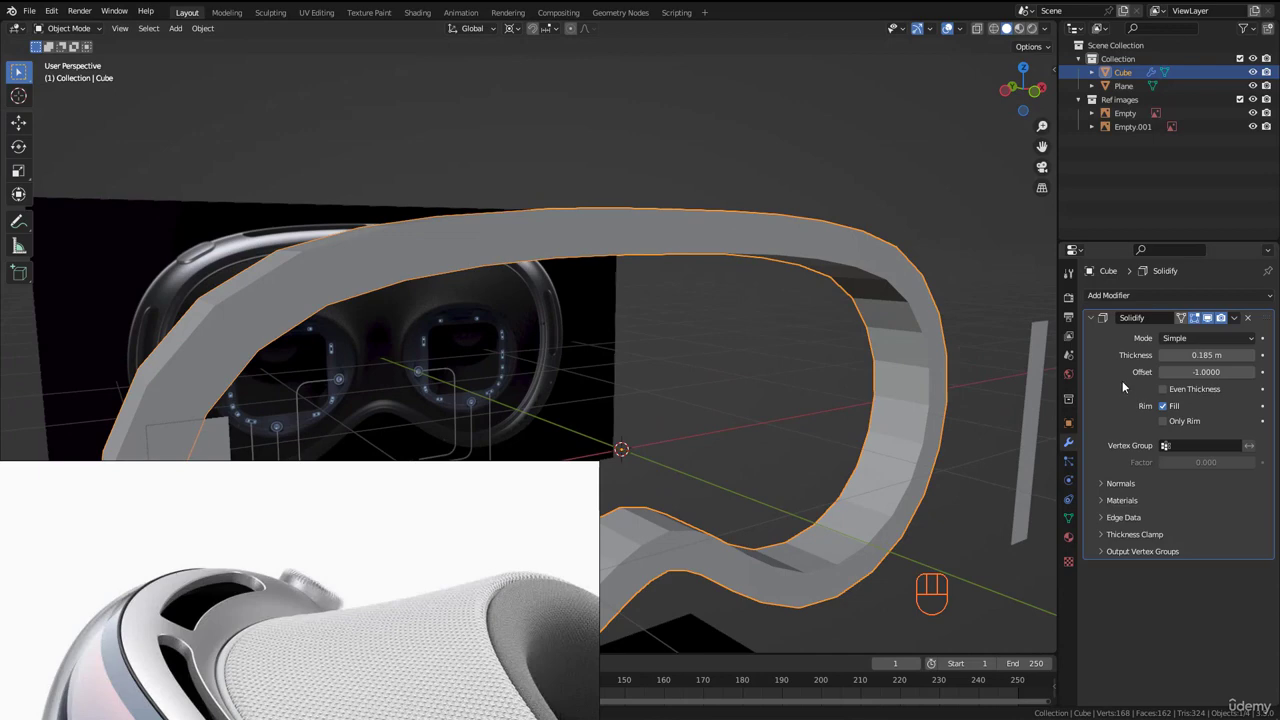
pyautogui.press('ctrl')
pyautogui.hotkey('ctrl', 'a')
pyautogui.moveTo(569, 262); pyautogui.dragTo(622, 267, button='middle')
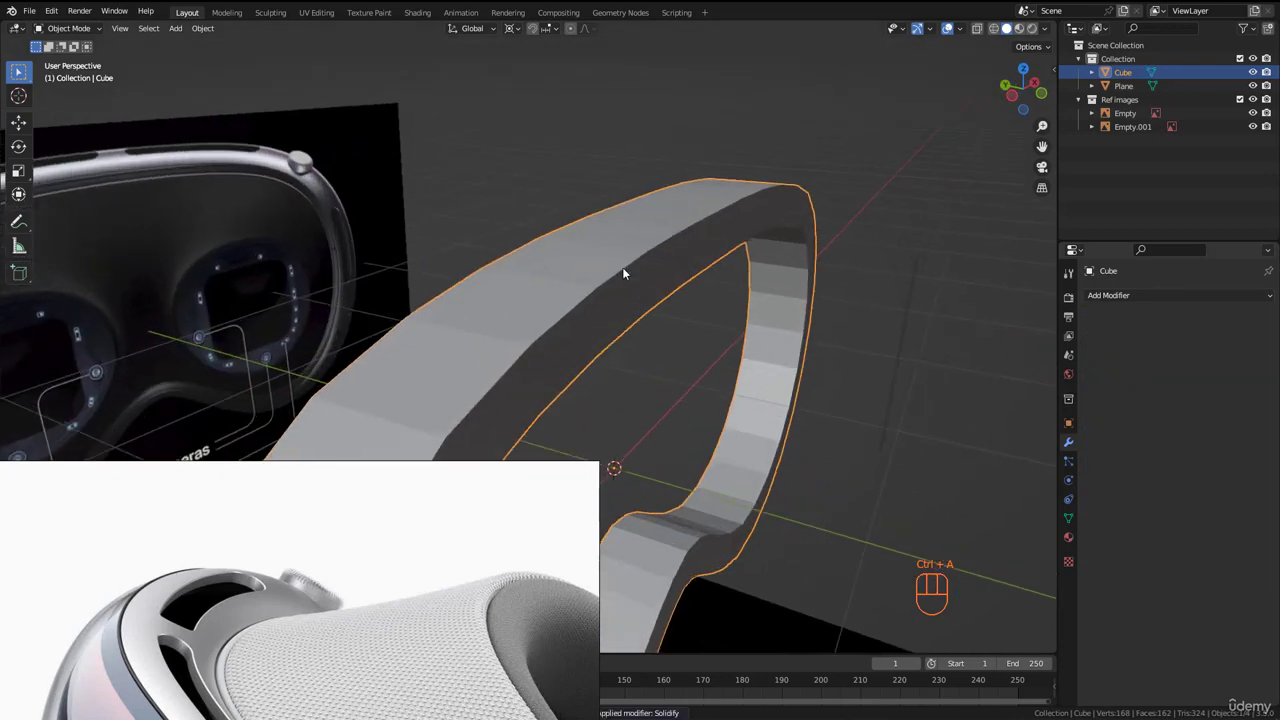
# Step: In Edit Mode, select the outer edge loop of the band's rear rim and slide it inward to taper the band
pyautogui.press('Tab')
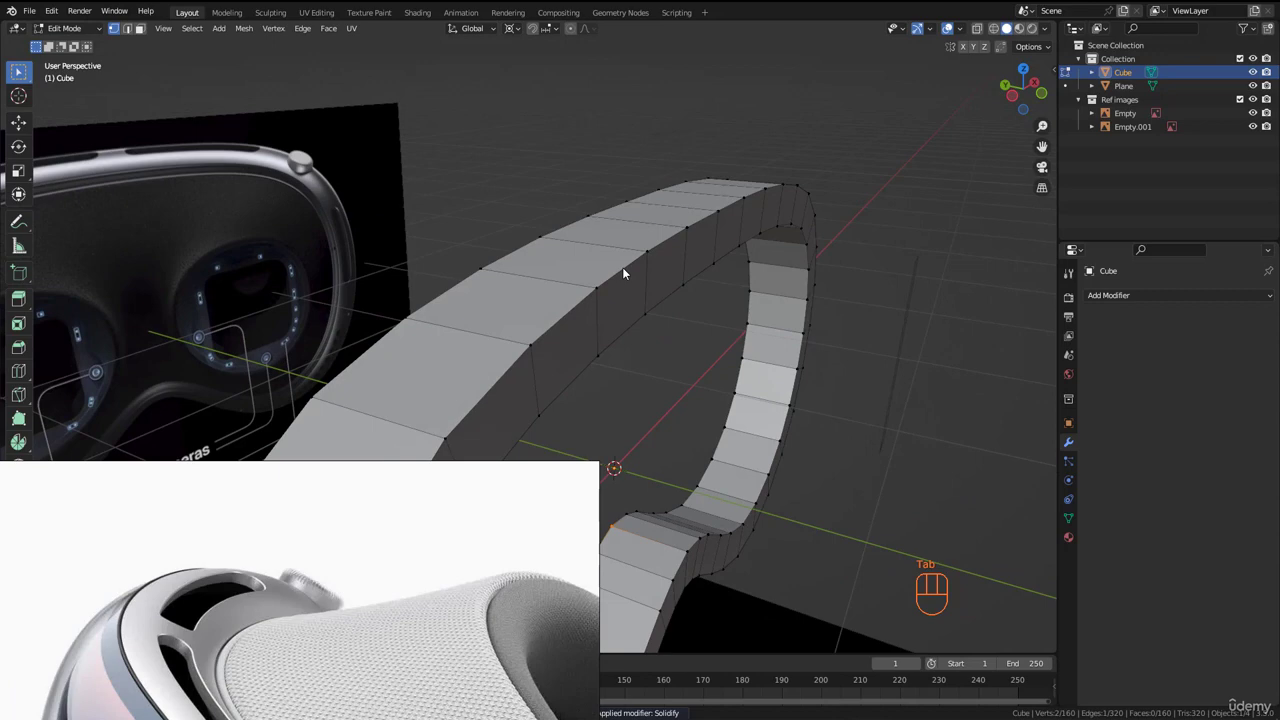
pyautogui.press('2')
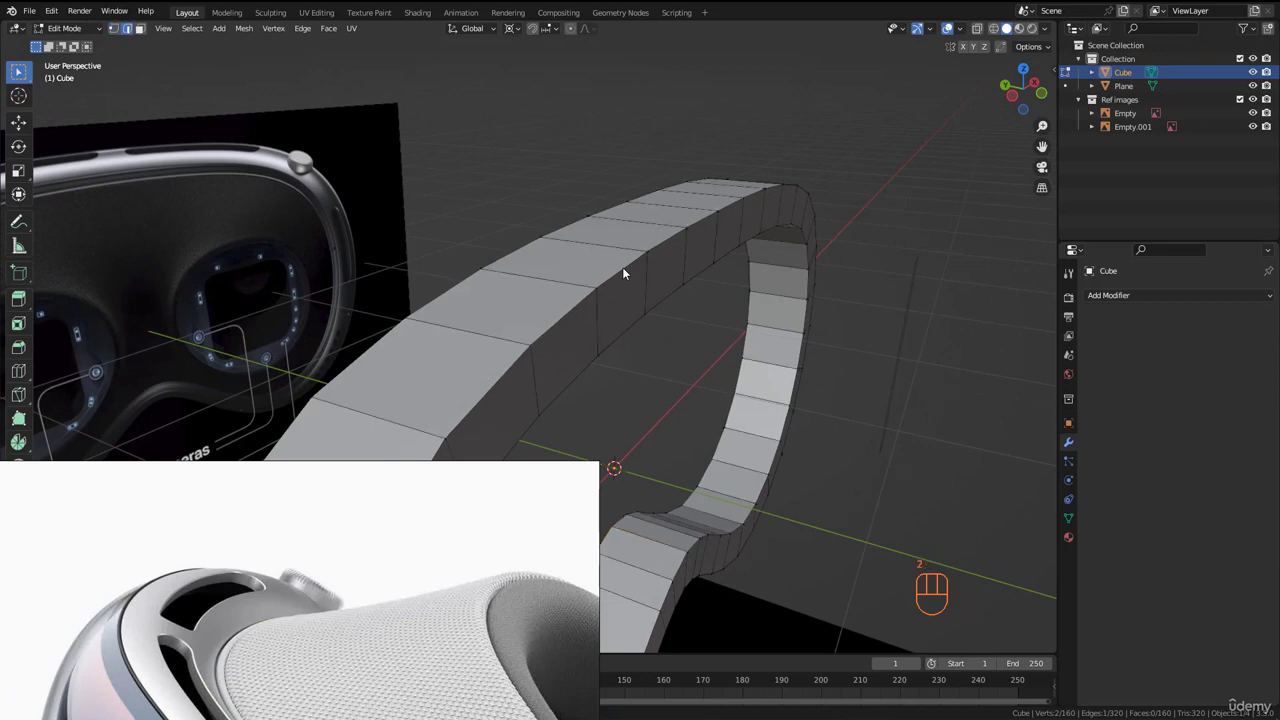
pyautogui.keyDown('alt'); pyautogui.click(622, 267); pyautogui.keyUp('alt')
pyautogui.moveTo(622, 267); pyautogui.dragTo(688, 235, button='middle')
pyautogui.press('g')
pyautogui.press('g')
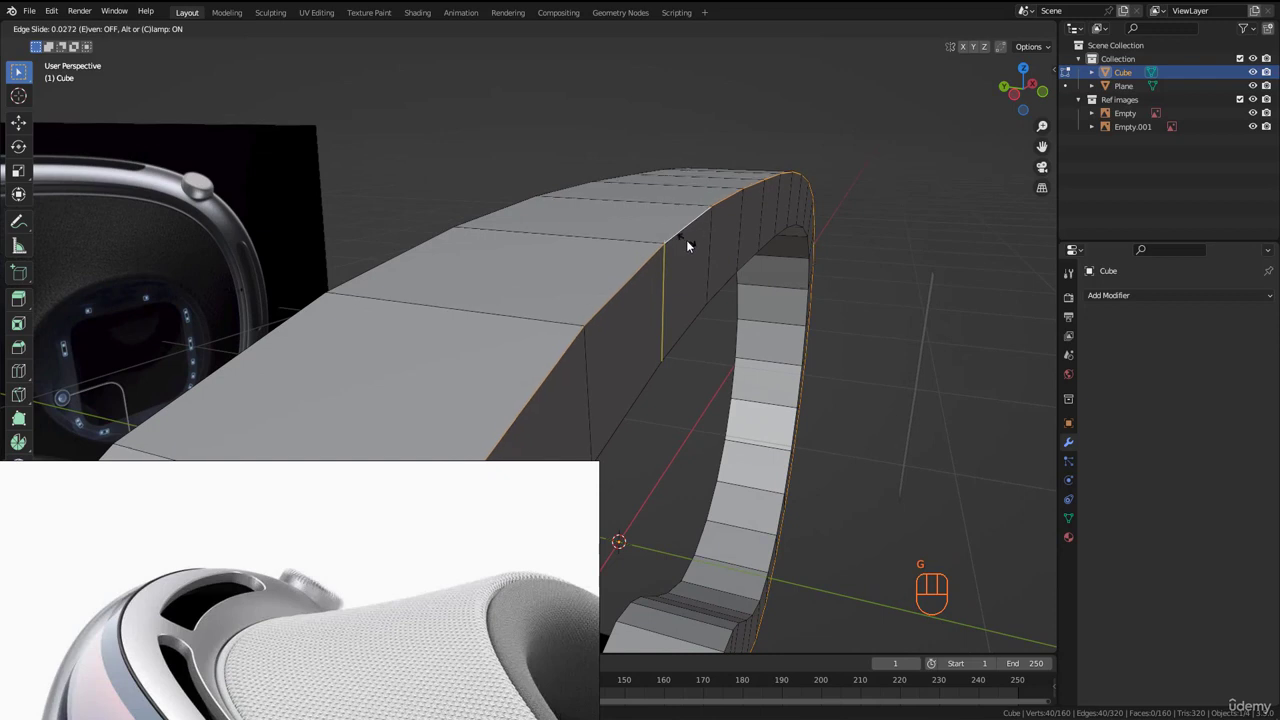
pyautogui.click(676, 340)
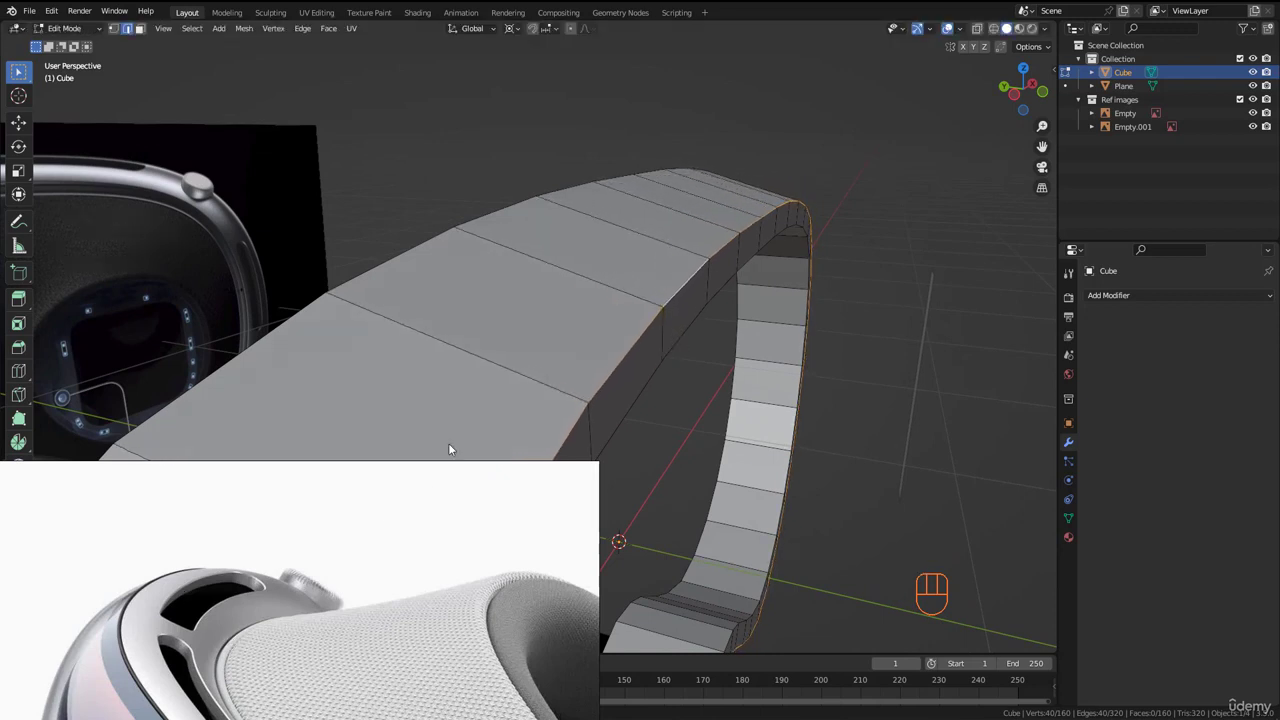
# Step: Add a loop cut running around the middle of the band's tapered outer surface
pyautogui.scroll(-2, 707, 242)
pyautogui.moveTo(664, 288)
pyautogui.mouseDown(button='middle')
pyautogui.moveTo(675, 273)
pyautogui.moveTo(662, 288)
pyautogui.moveTo(646, 277)
pyautogui.mouseUp(button='middle')
pyautogui.scroll(3, 671, 249)
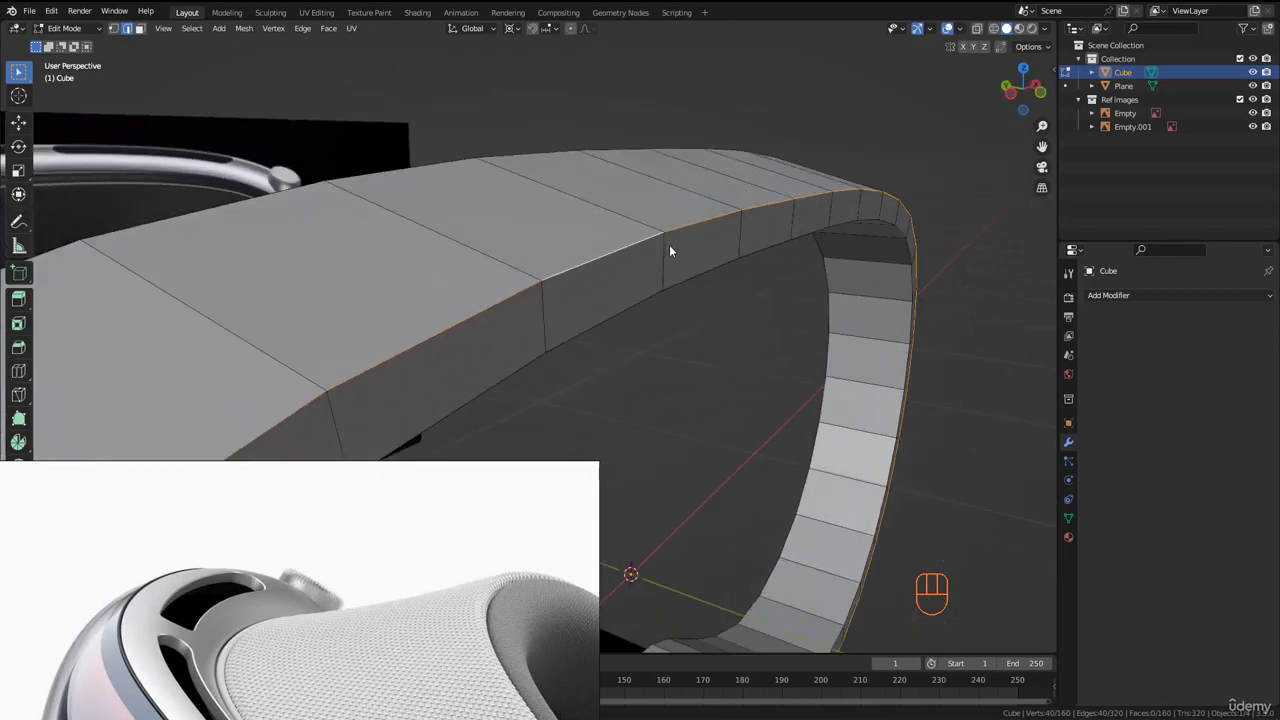
pyautogui.scroll(-3, 662, 238)
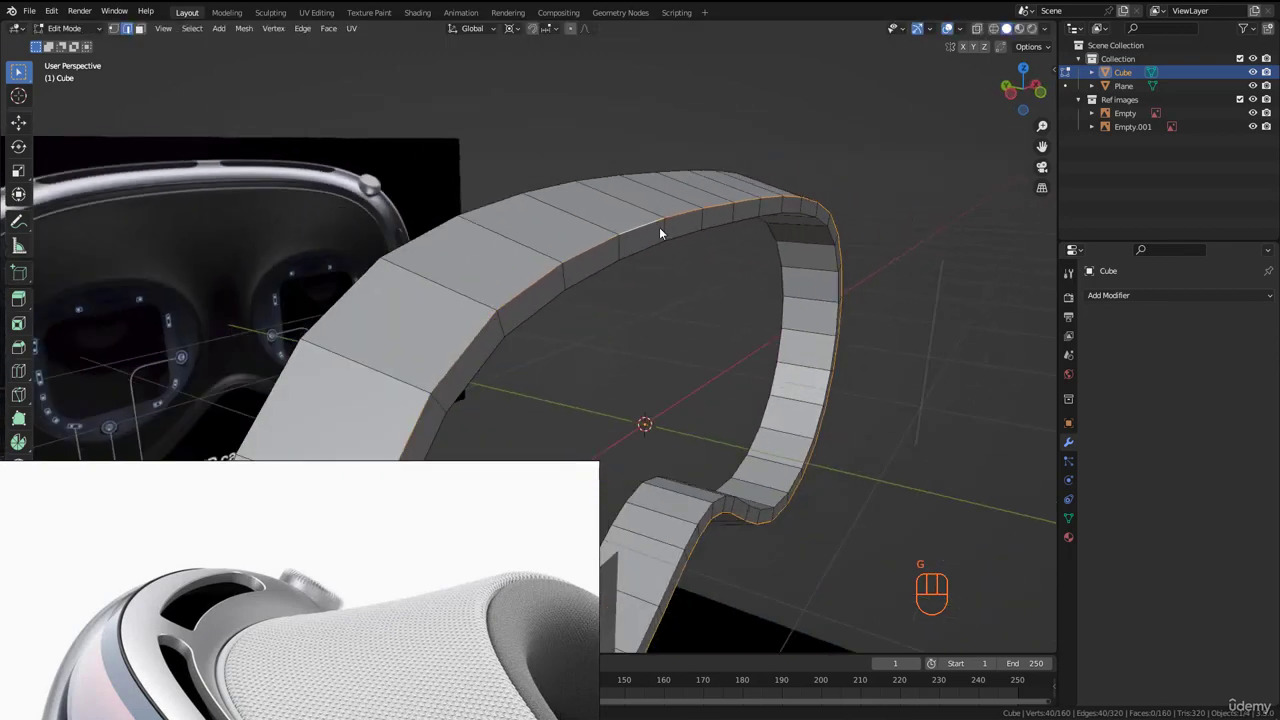
pyautogui.moveTo(659, 232); pyautogui.dragTo(690, 260, button='middle')
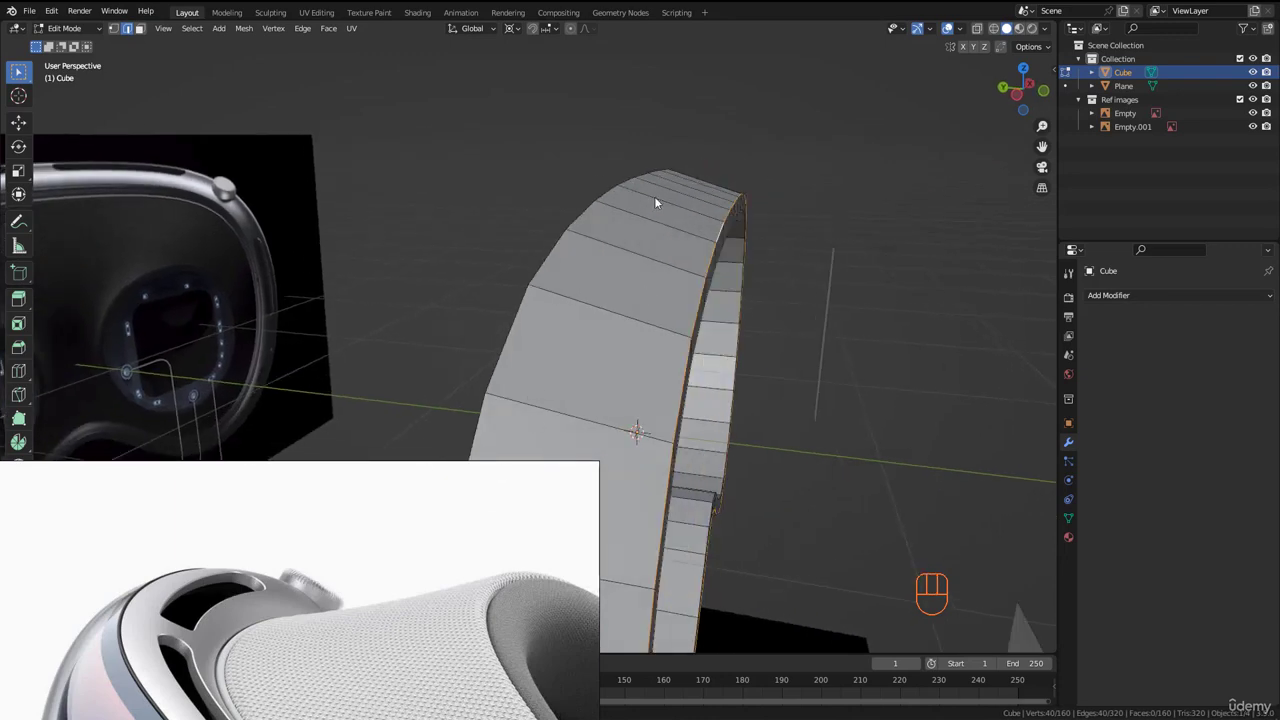
pyautogui.moveTo(654, 203); pyautogui.dragTo(609, 193, button='middle')
pyautogui.scroll(2, 715, 173)
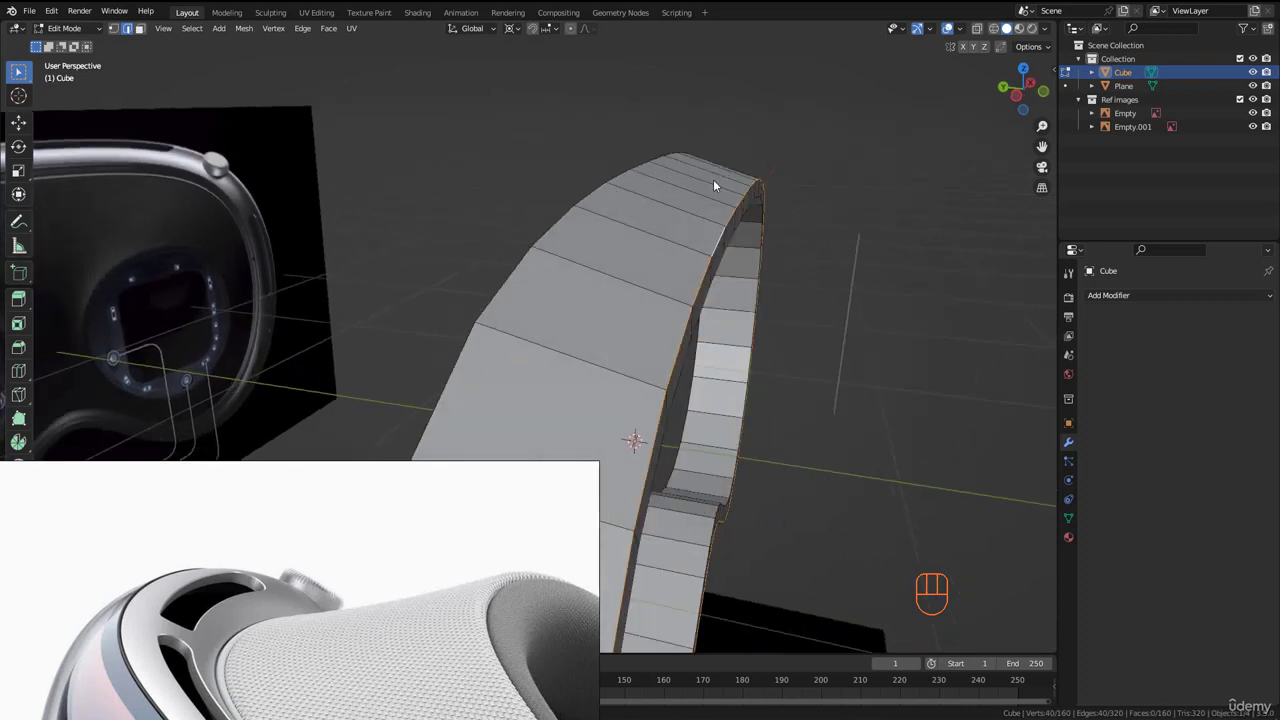
pyautogui.moveTo(694, 174); pyautogui.dragTo(684, 226, button='middle')
pyautogui.hotkey('ctrl', 'r')
pyautogui.click(666, 200)
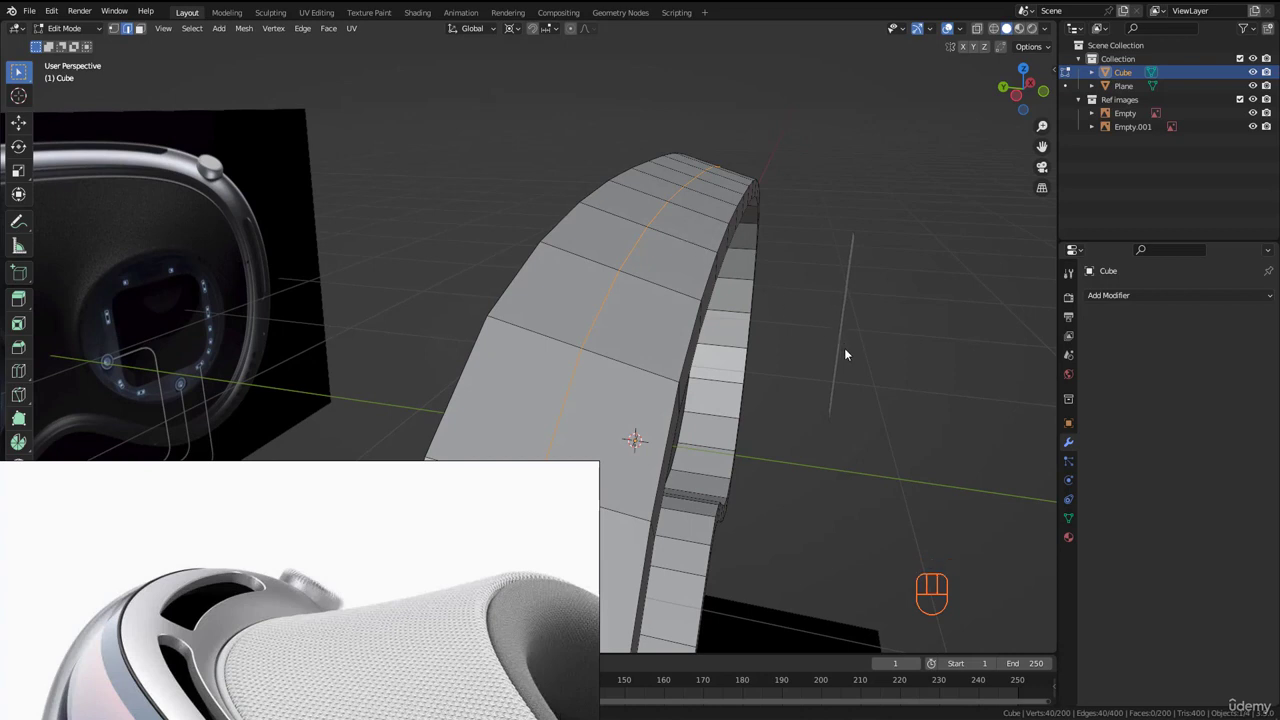
# Step: Push the middle edge loop of the band's outer surface outward with Shrink/Fatten so the profile bulges
pyautogui.hotkey('alt', 's')
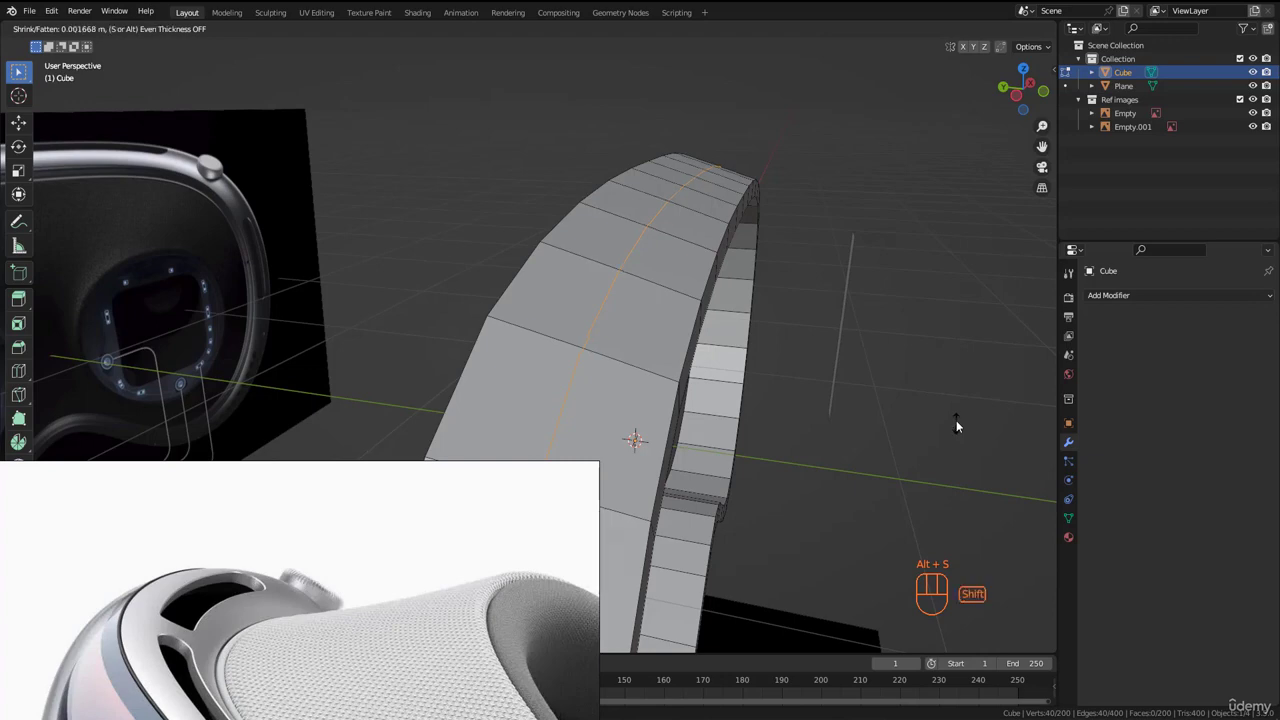
pyautogui.click(956, 337)
pyautogui.moveTo(956, 337); pyautogui.dragTo(706, 277, button='middle')
pyautogui.press('KP_3')
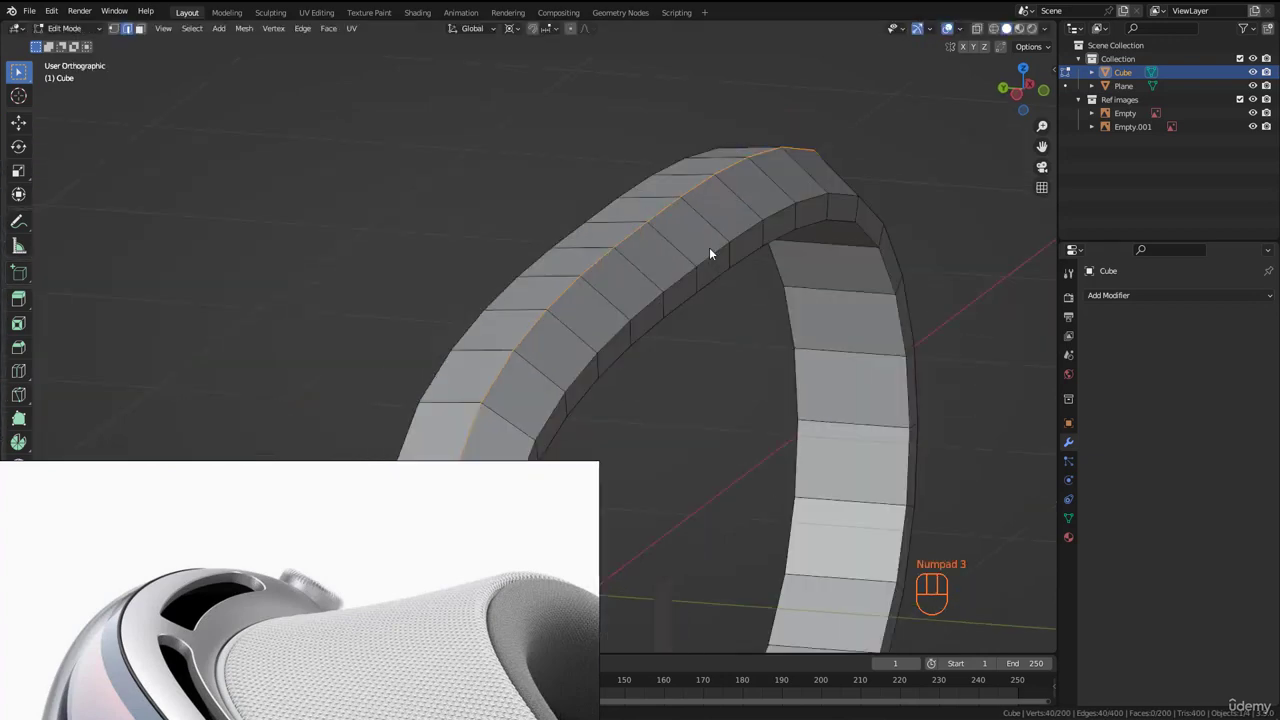
pyautogui.scroll(2, 639, 230)
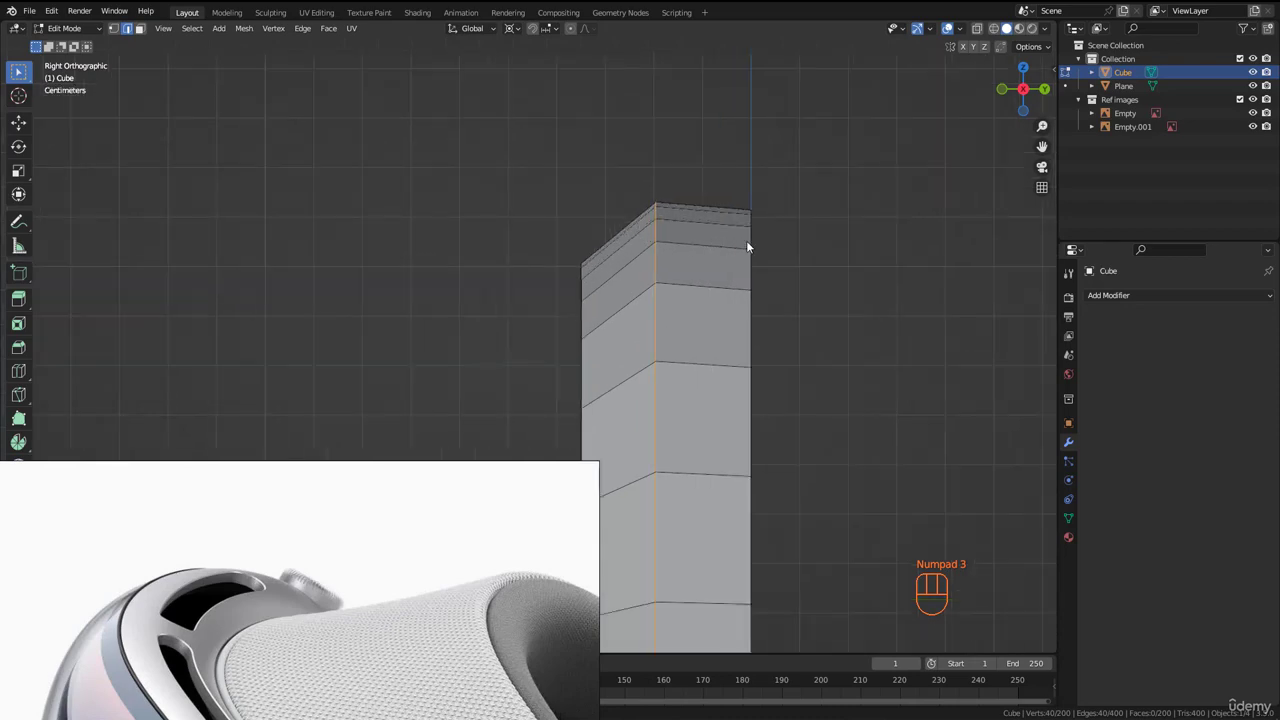
pyautogui.moveTo(604, 247); pyautogui.dragTo(893, 263, button='middle')
pyautogui.press('ctrl+KP_3')
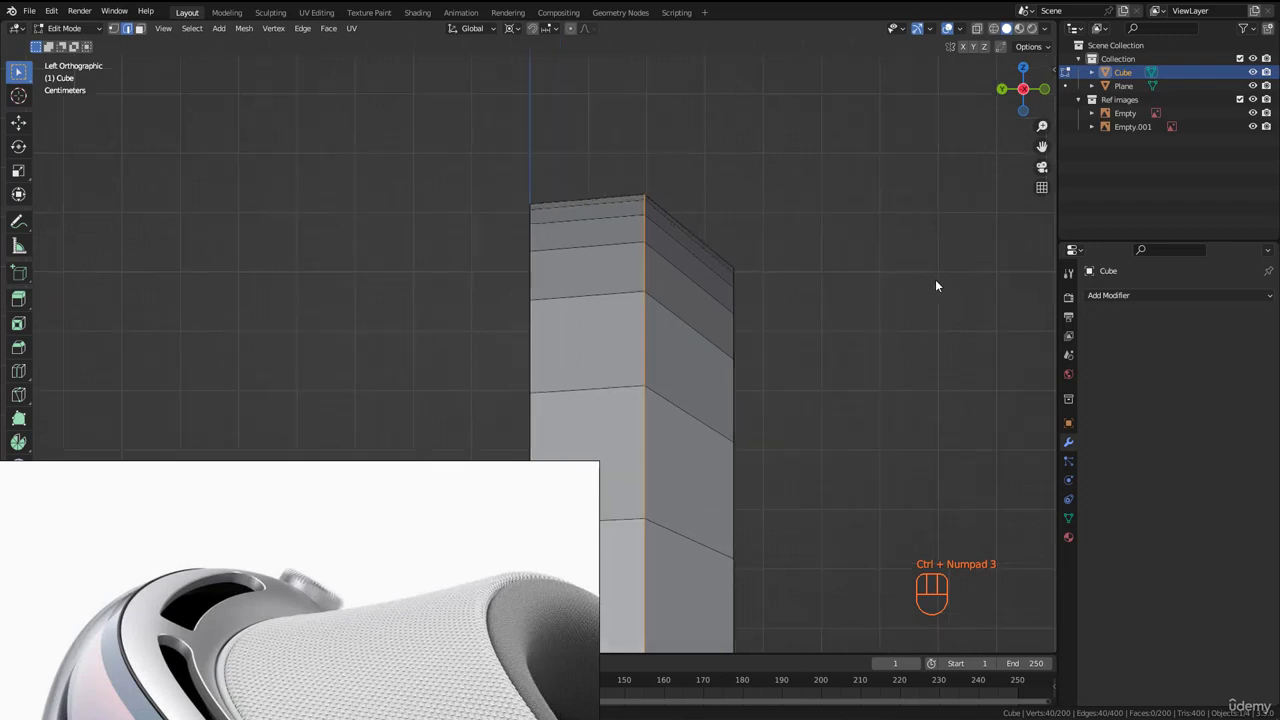
pyautogui.hotkey('alt', 's')
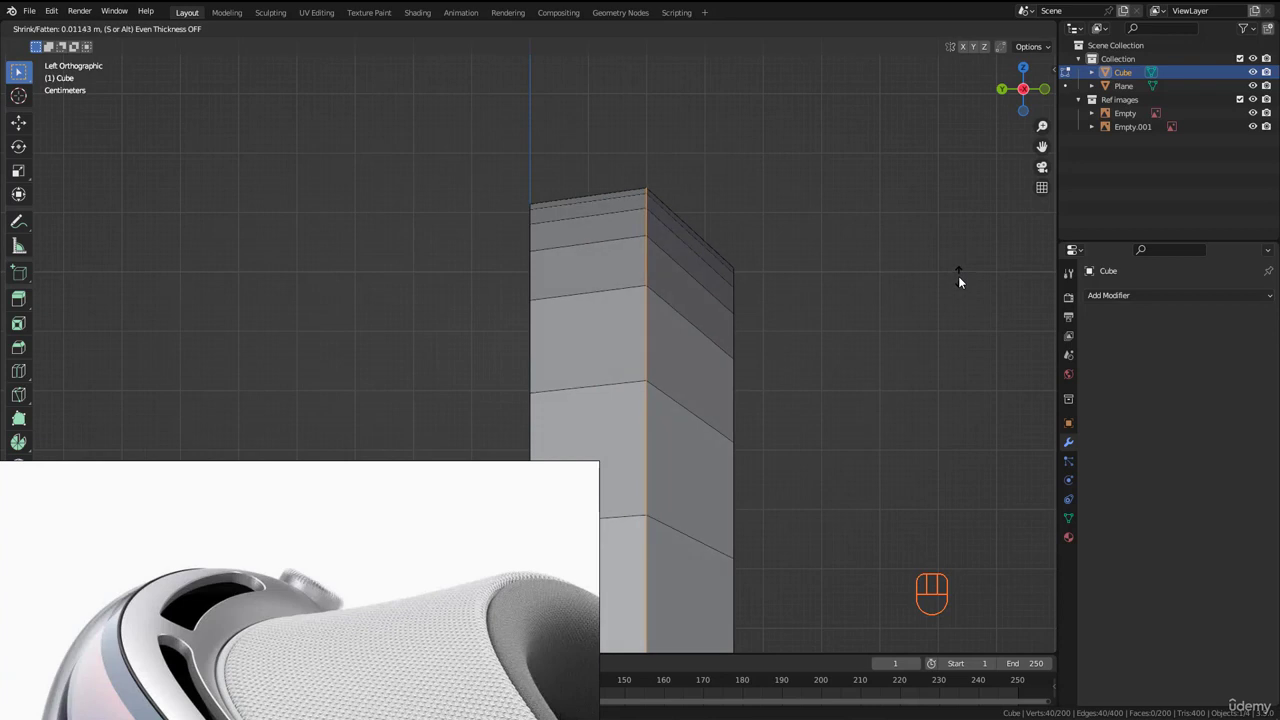
pyautogui.press('shift')
pyautogui.click(955, 283)
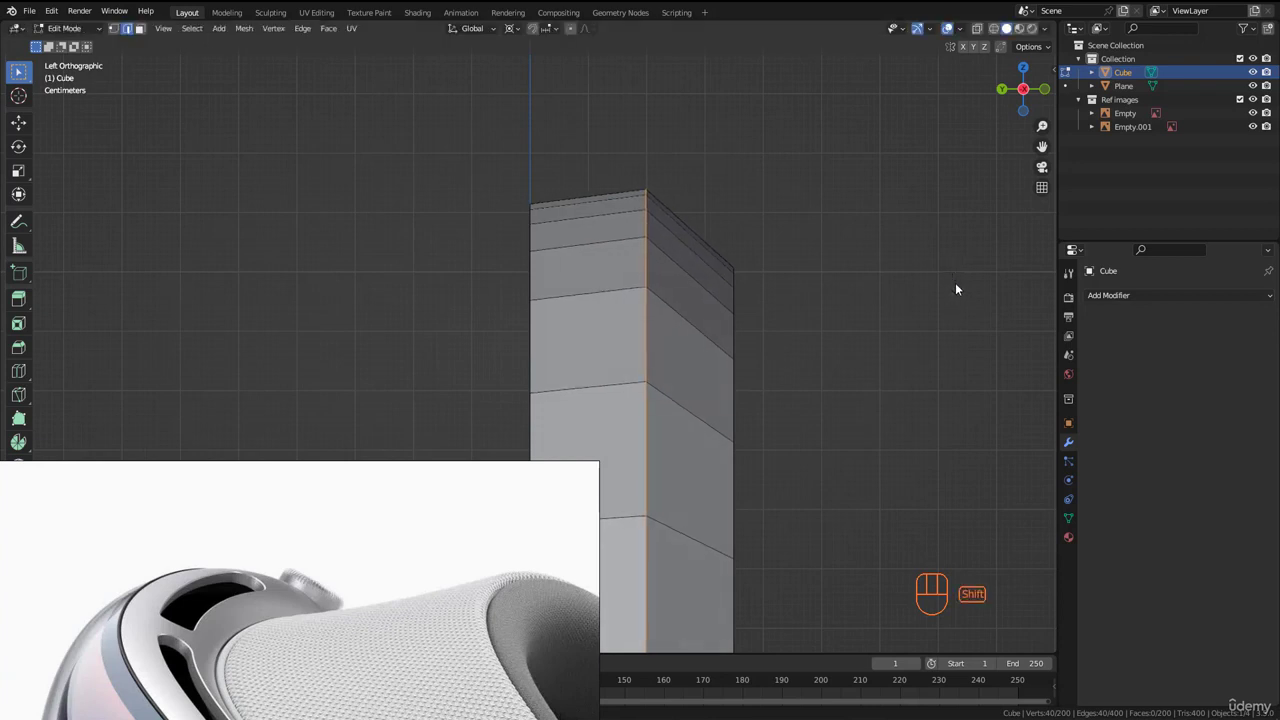
# Step: Add two centred loop cuts around the band's outer surface, one on each side of the middle edge loop
pyautogui.press('ctrl')
pyautogui.hotkey('ctrl', 'r')
pyautogui.click(688, 240)
pyautogui.rightClick(688, 240)
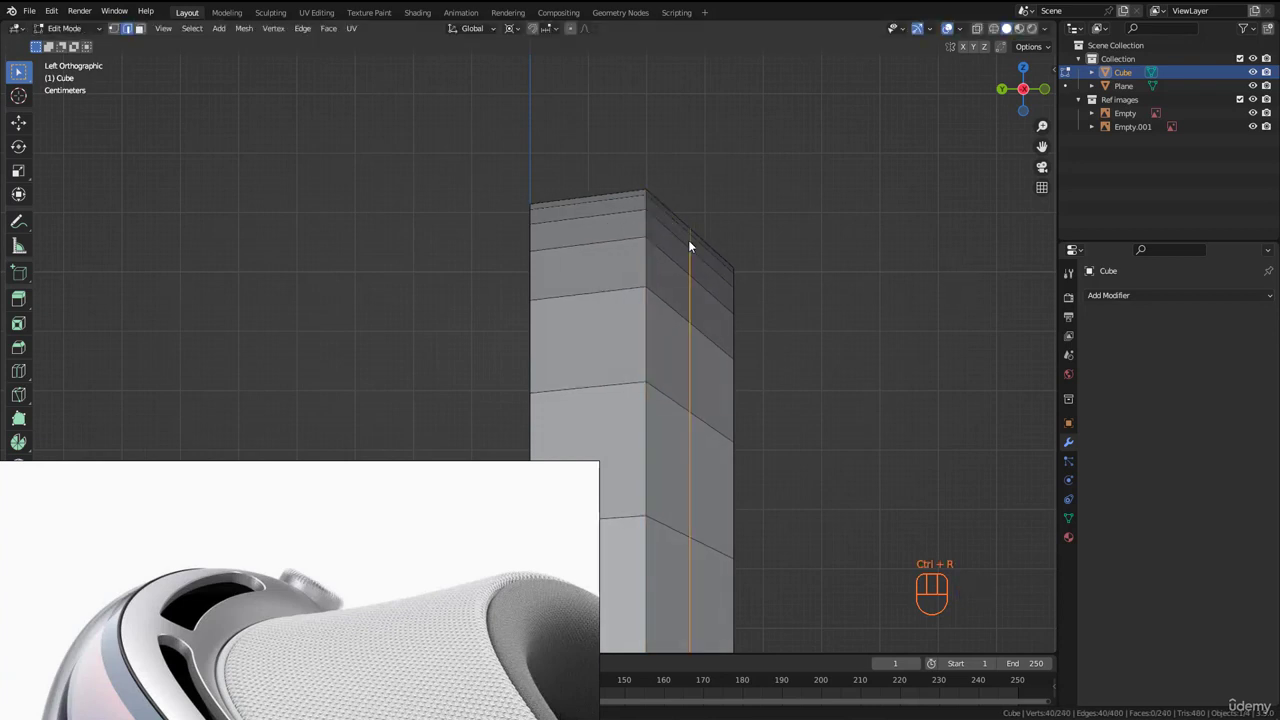
pyautogui.hotkey('ctrl', 'r')
pyautogui.click(590, 218)
pyautogui.rightClick(590, 223)
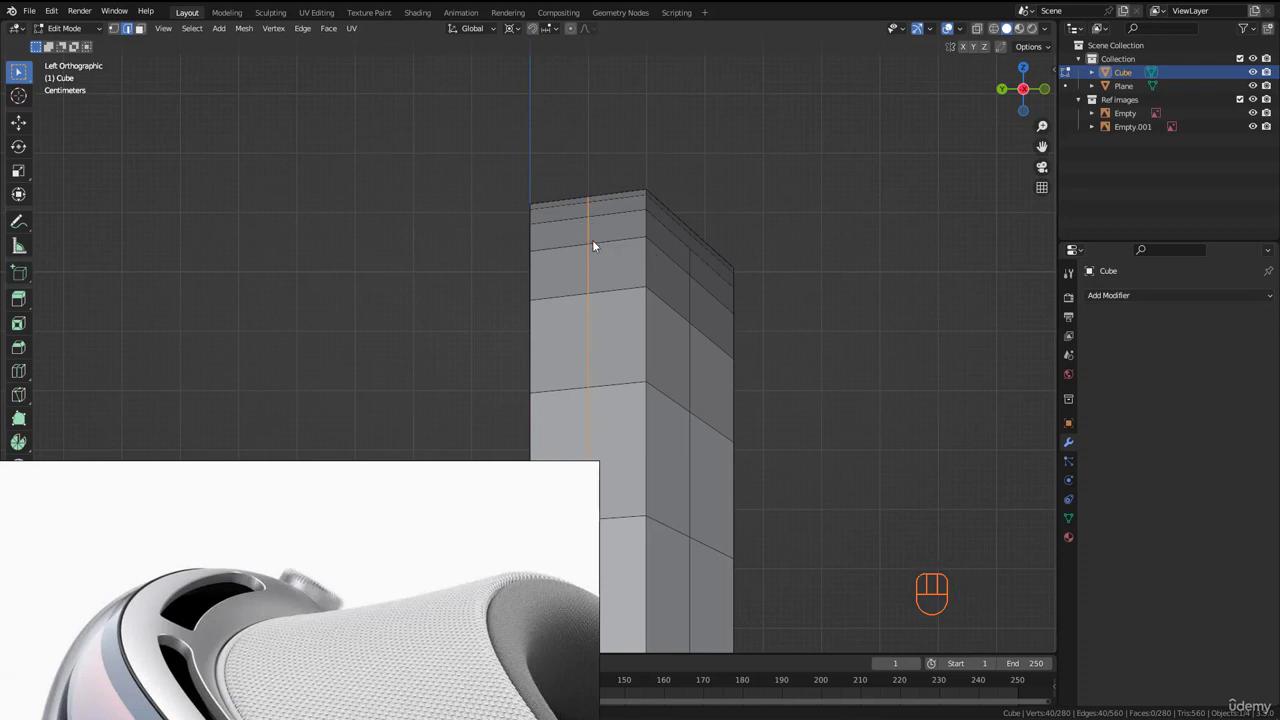
# Step: Select both new edge loops and push them outward about 0.018 m with Shrink/Fatten to round the band's profile
pyautogui.keyDown('alt'); pyautogui.keyDown('shift'); pyautogui.click(690, 262); pyautogui.keyUp('shift'); pyautogui.keyUp('alt')
pyautogui.scroll(1, 654, 246)
pyautogui.hotkey('alt', 's')
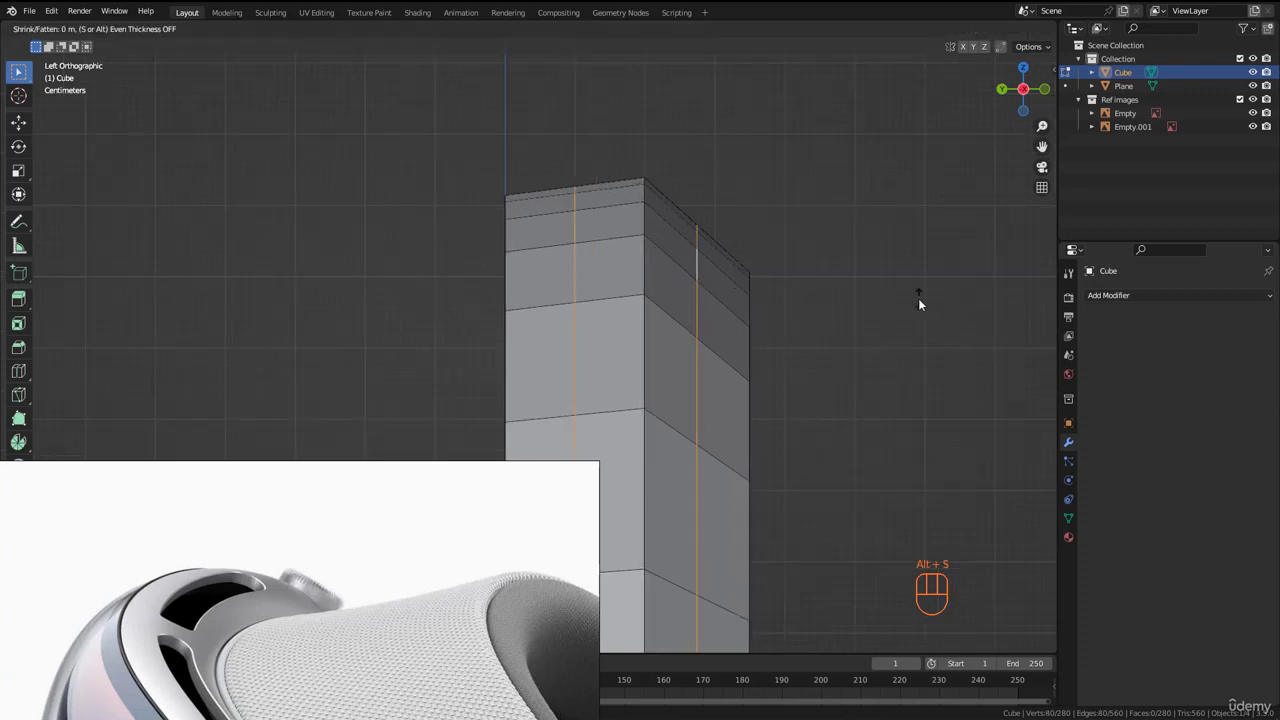
pyautogui.rightClick(918, 300)
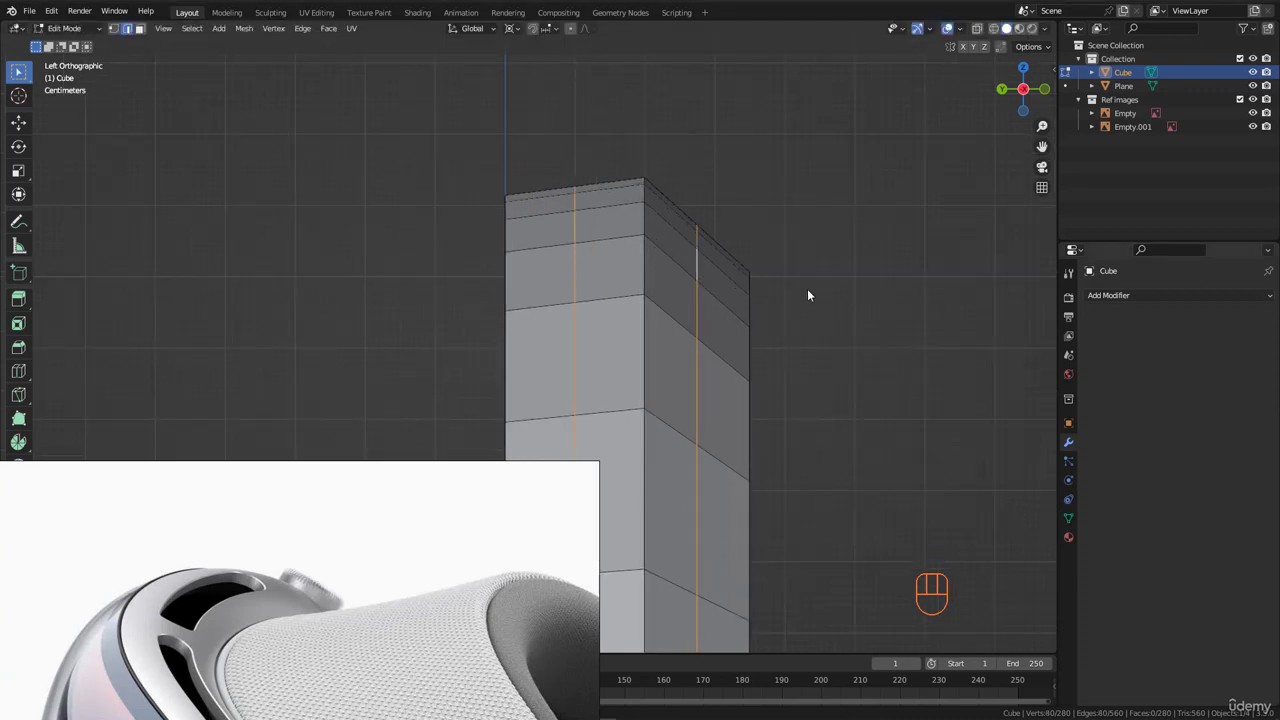
pyautogui.hotkey('alt', 's')
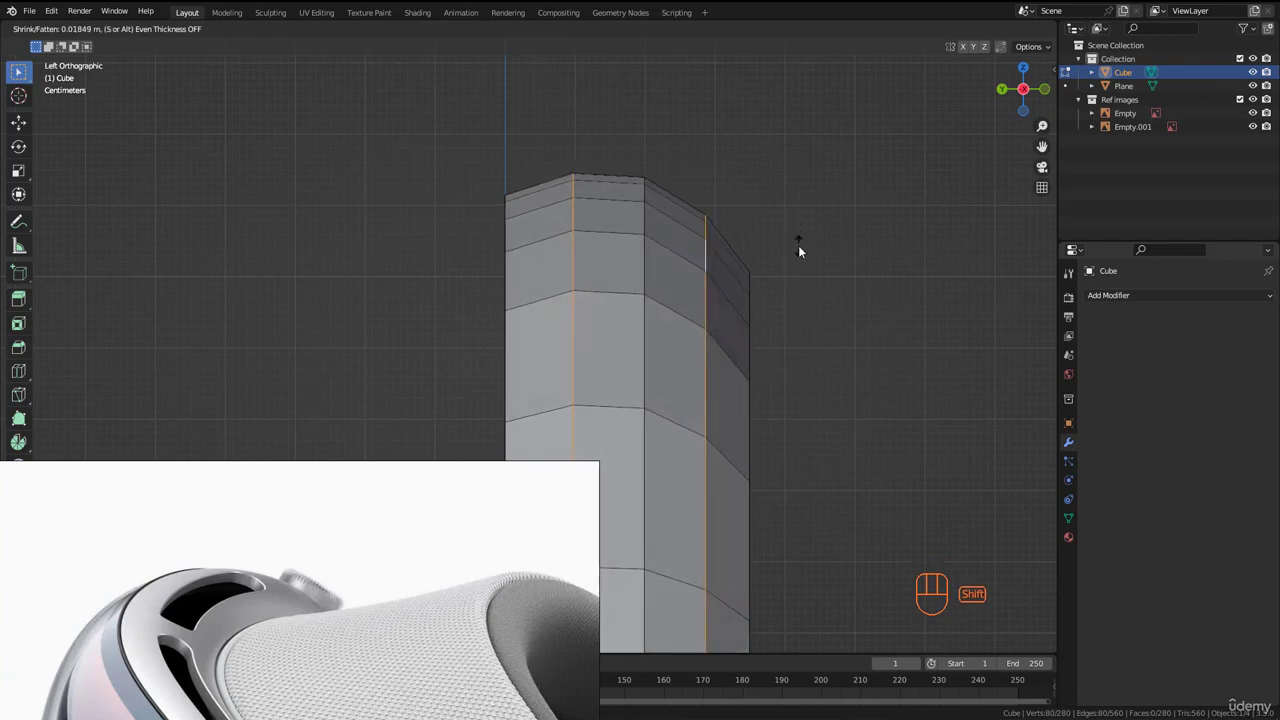
pyautogui.click(798, 250)
# Step: Examine the headset frame's curvature on the reference board, bringing up the side-view photo for close comparison with the band
pyautogui.moveTo(800, 245); pyautogui.dragTo(358, 485, button='middle')
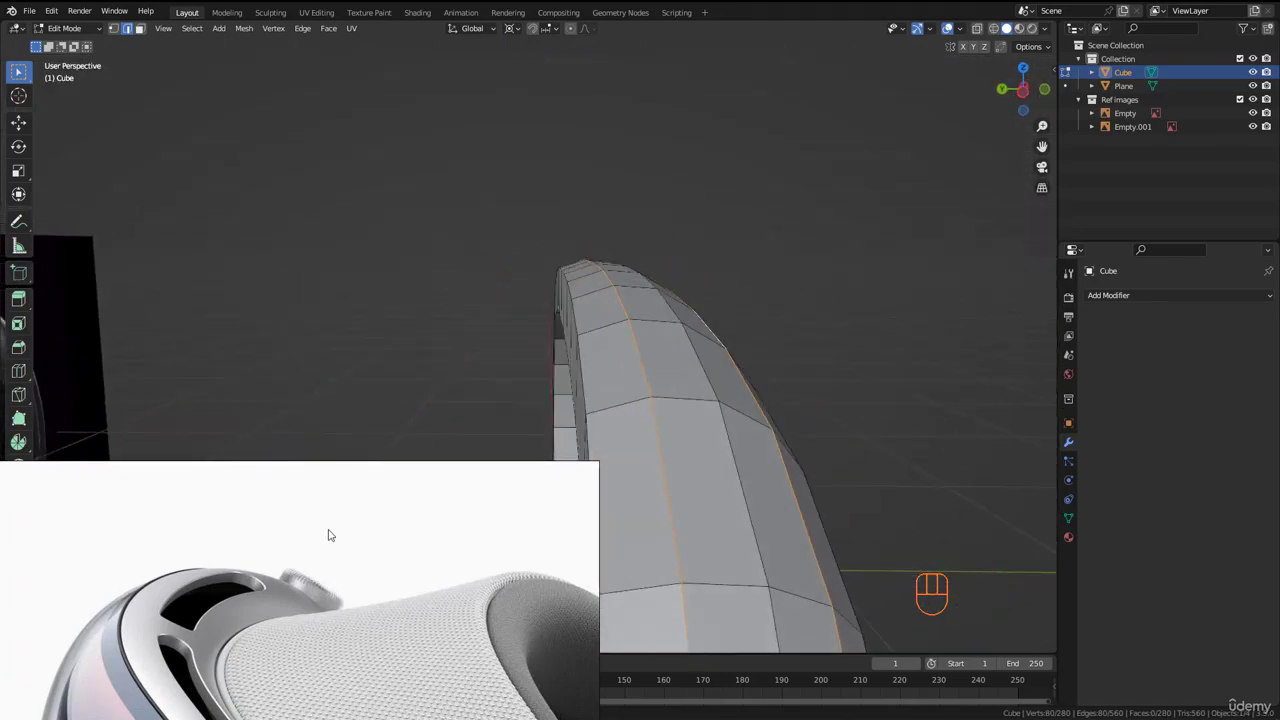
pyautogui.moveTo(321, 548); pyautogui.dragTo(198, 344, button='right')
pyautogui.moveTo(604, 310); pyautogui.dragTo(641, 303, button='middle')
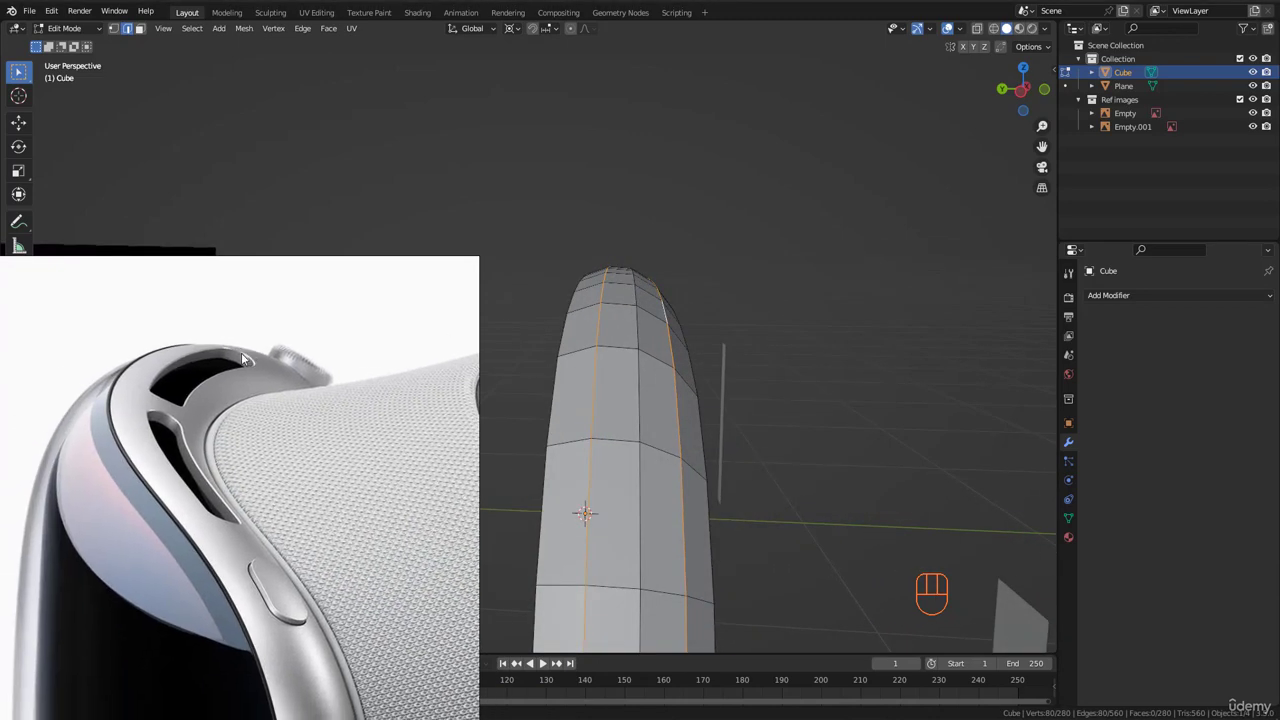
pyautogui.scroll(-10, 245, 392)
pyautogui.moveTo(248, 389); pyautogui.dragTo(273, 441, button='middle')
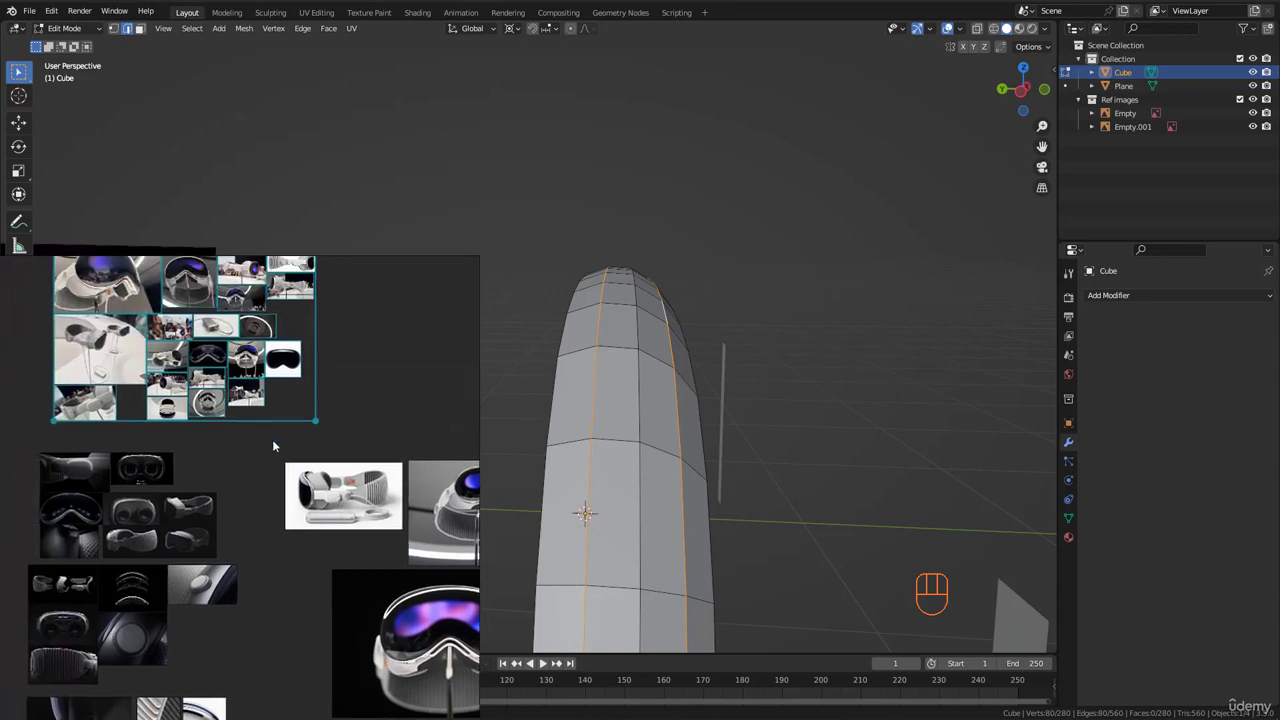
pyautogui.scroll(-1, 259, 431)
pyautogui.scroll(8, 258, 433)
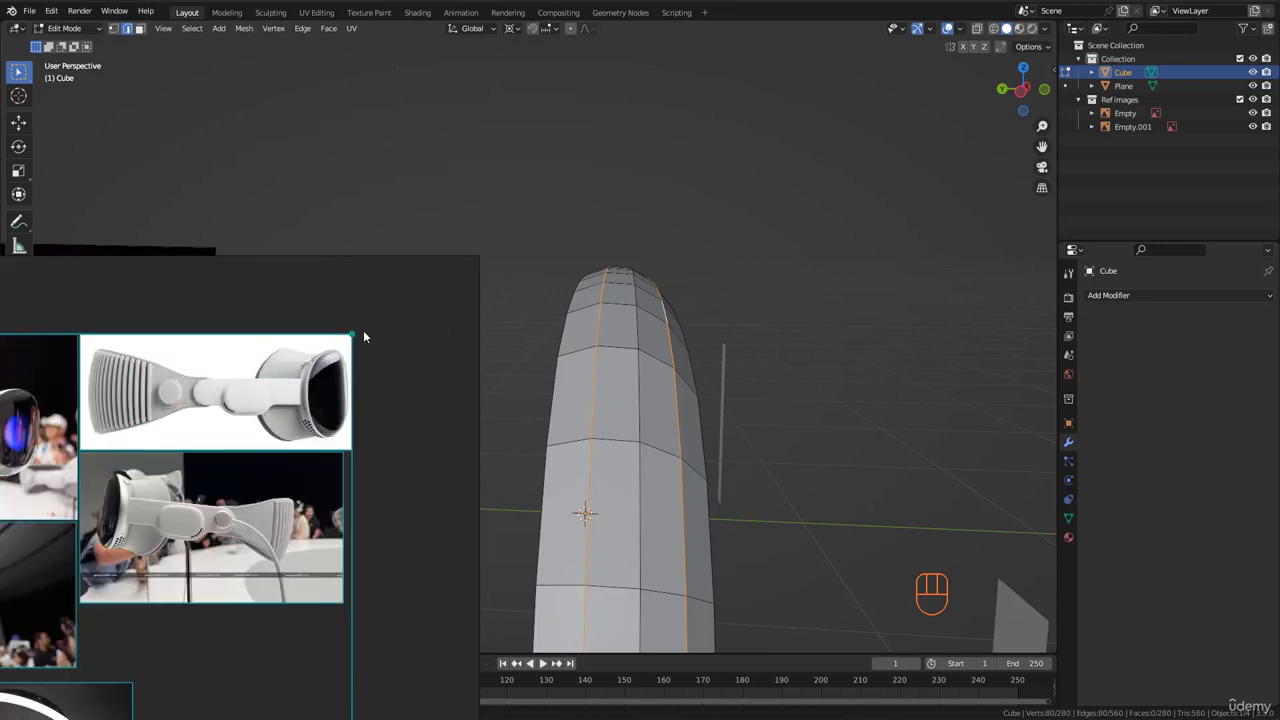
pyautogui.scroll(2, 335, 383)
# Step: Select the edge loop between the band's front rim and middle loop and shrink it slightly inward to flatten the profile
pyautogui.moveTo(682, 296); pyautogui.dragTo(726, 315, button='middle')
pyautogui.keyDown('alt'); pyautogui.click(614, 275); pyautogui.keyUp('alt')
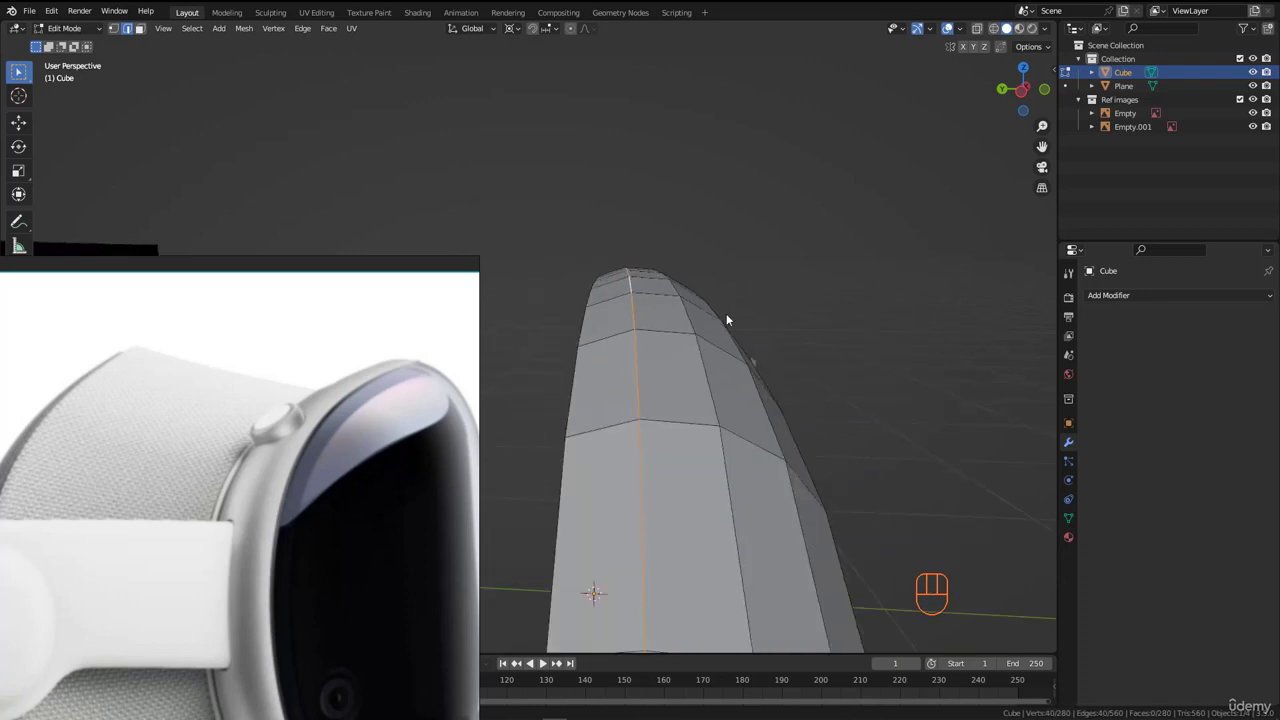
pyautogui.press('ctrl+KP_3')
pyautogui.scroll(4, 672, 250)
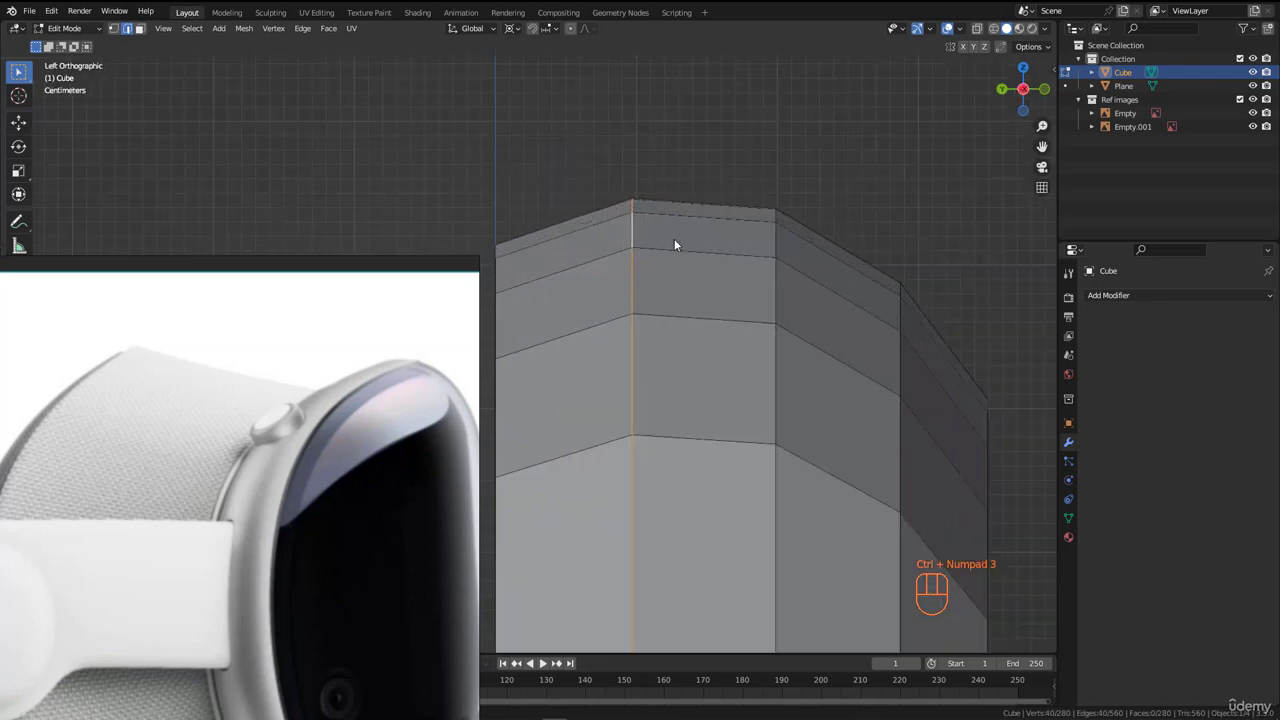
pyautogui.hotkey('alt', 's')
pyautogui.click(864, 185)
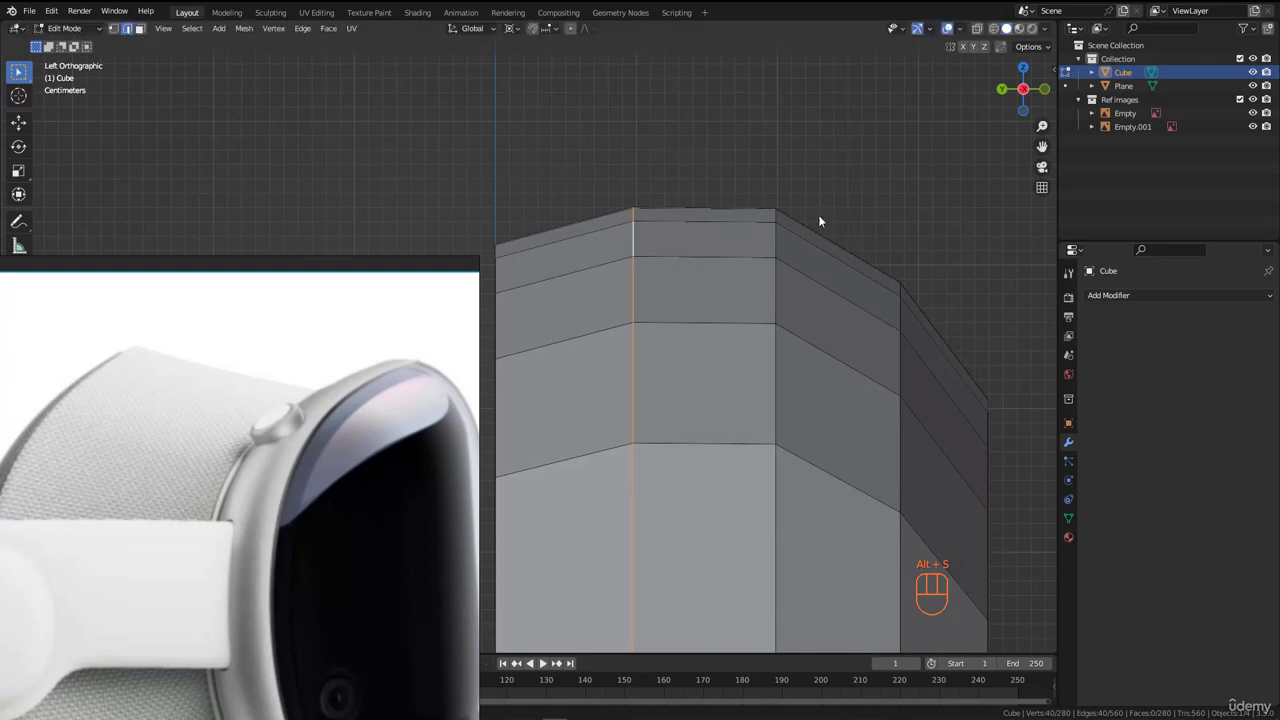
# Step: Select the middle edge loop and shrink it slightly inward so the band's outer curve flows smoothly towards the rear
pyautogui.click(774, 237)
pyautogui.hotkey('alt', 's')
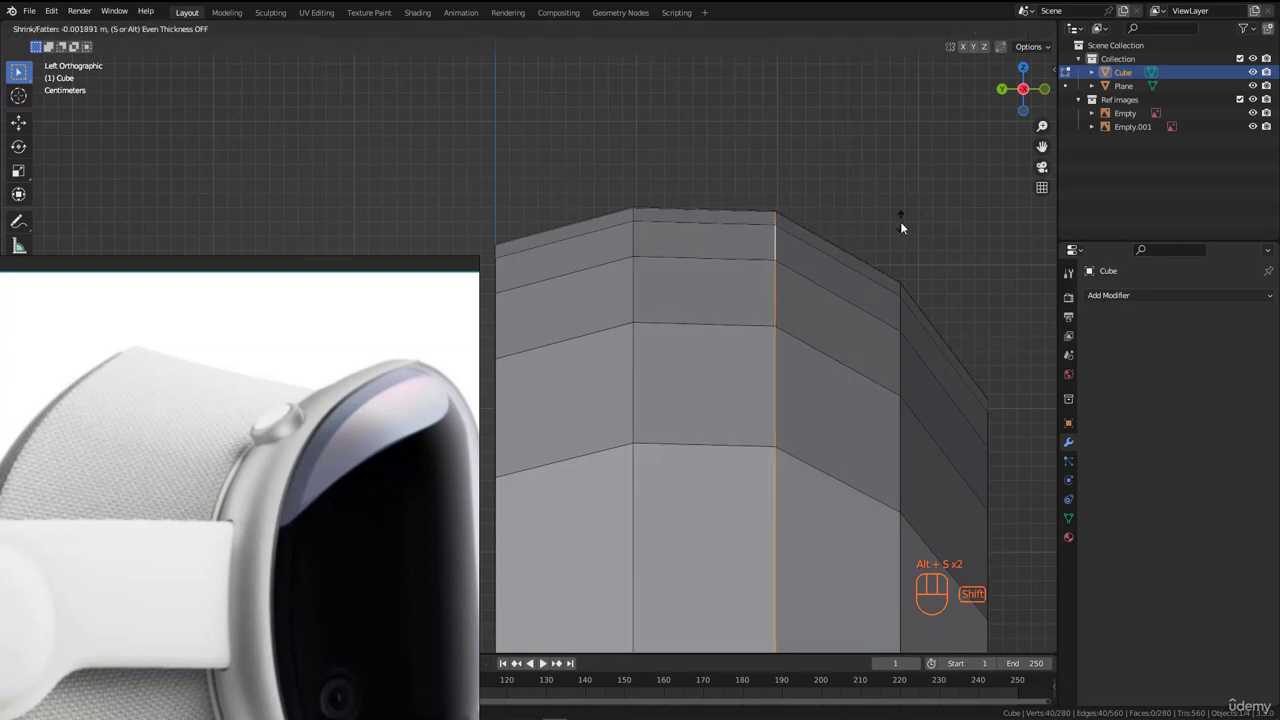
pyautogui.click(704, 228)
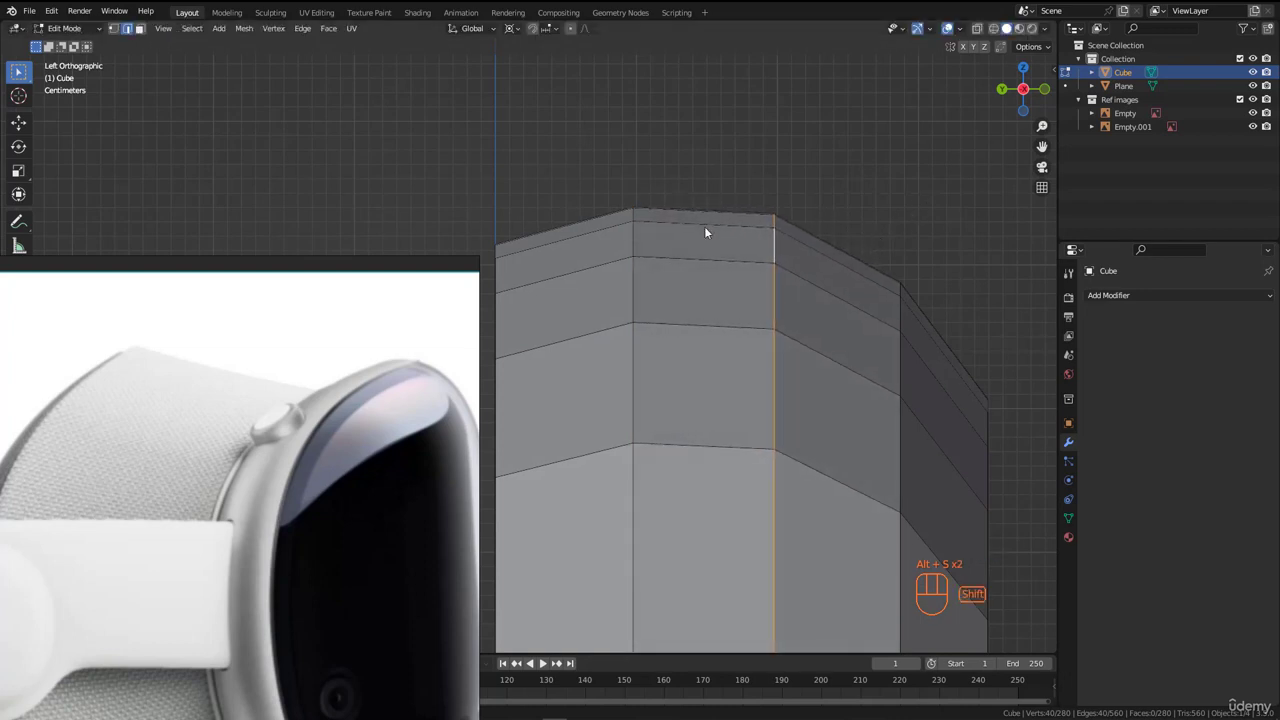
pyautogui.scroll(-4, 704, 228)
pyautogui.scroll(3, 785, 282)
pyautogui.scroll(-4, 735, 266)
pyautogui.moveTo(722, 270); pyautogui.dragTo(523, 316, button='middle')
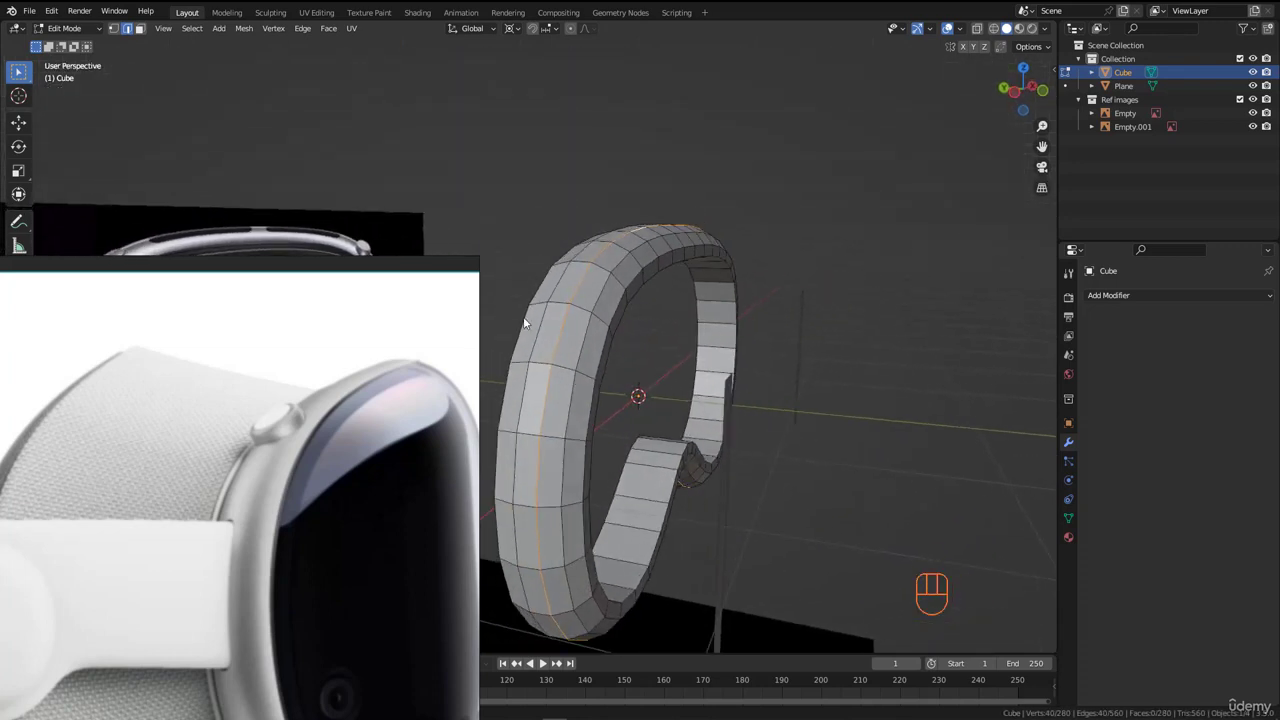
# Step: Zoom out the floating reference board and move it out of the viewport to clear the view of the band
pyautogui.scroll(-3, 311, 425)
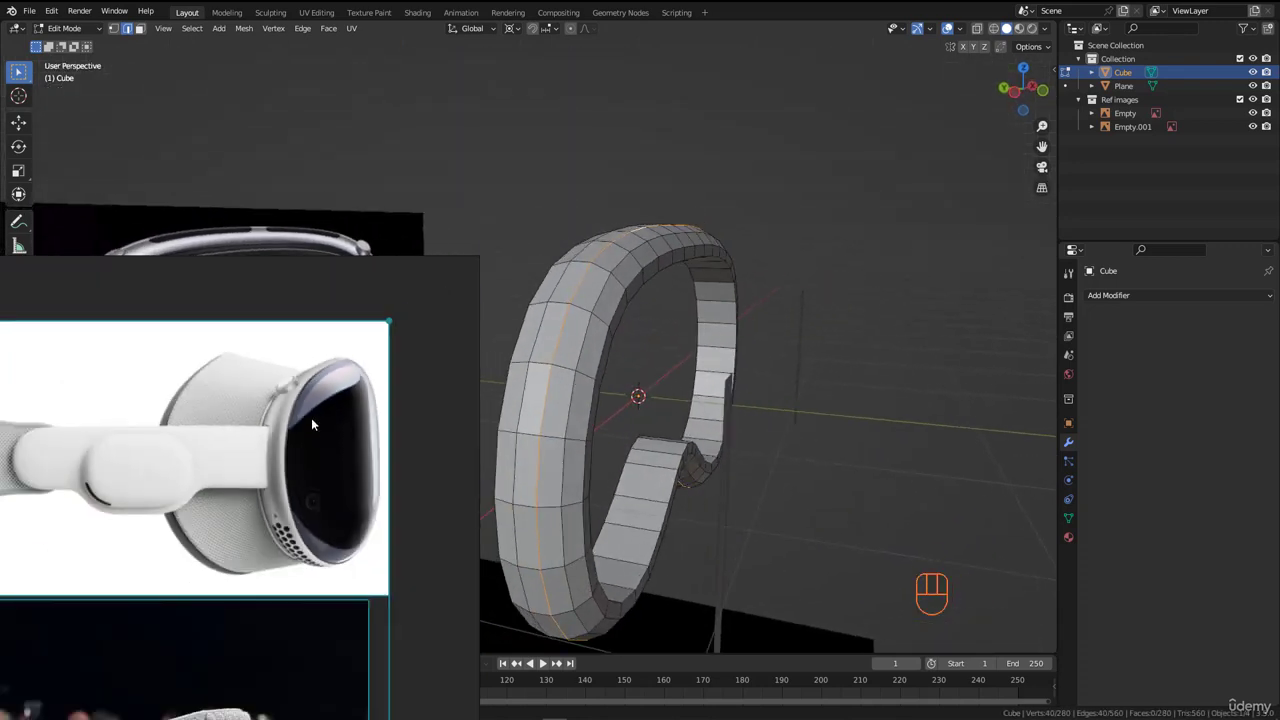
pyautogui.moveTo(543, 343); pyautogui.dragTo(676, 339, button='middle')
pyautogui.scroll(-5, 657, 290)
pyautogui.moveTo(123, 435); pyautogui.dragTo(1279, 290, button='right')
pyautogui.moveTo(637, 330)
pyautogui.mouseDown(button='middle')
pyautogui.moveTo(609, 322)
pyautogui.moveTo(660, 321)
pyautogui.moveTo(651, 337)
pyautogui.mouseUp(button='middle')
pyautogui.scroll(2, 670, 328)
# Step: Return to Object Mode and delete the leftover plane beside the band
pyautogui.press('Tab')
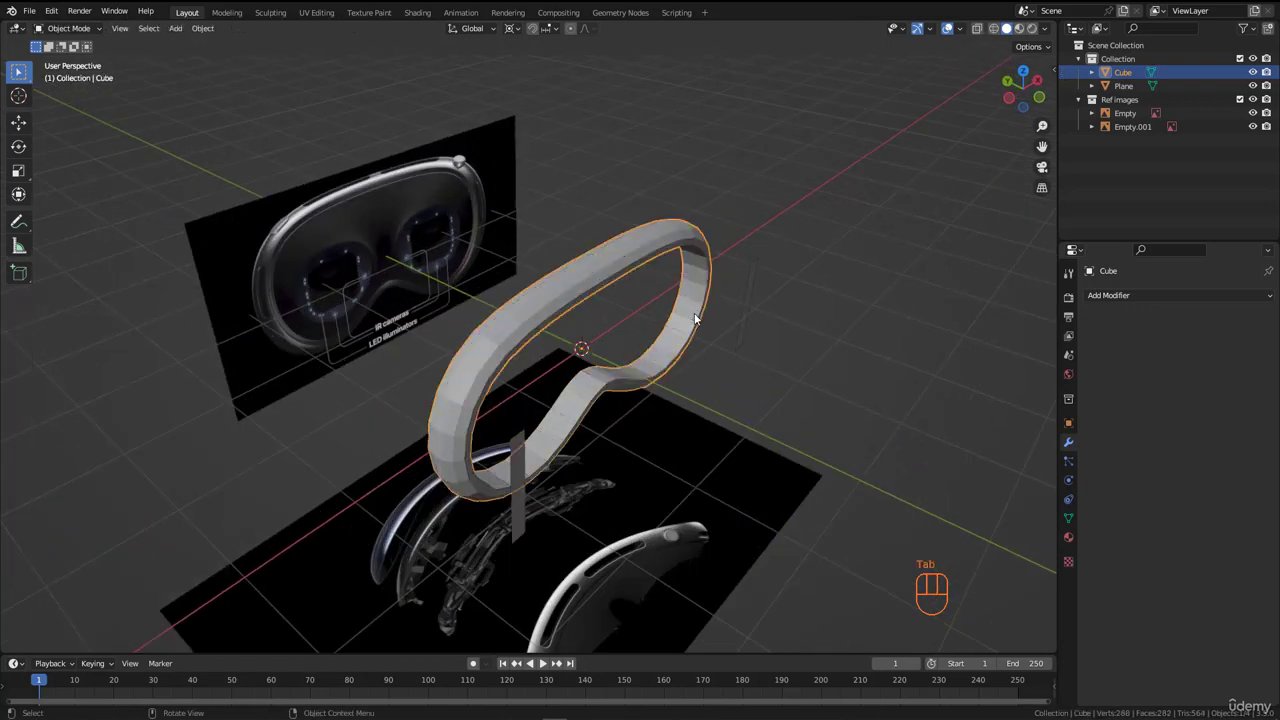
pyautogui.click(751, 295)
pyautogui.press('Delete')
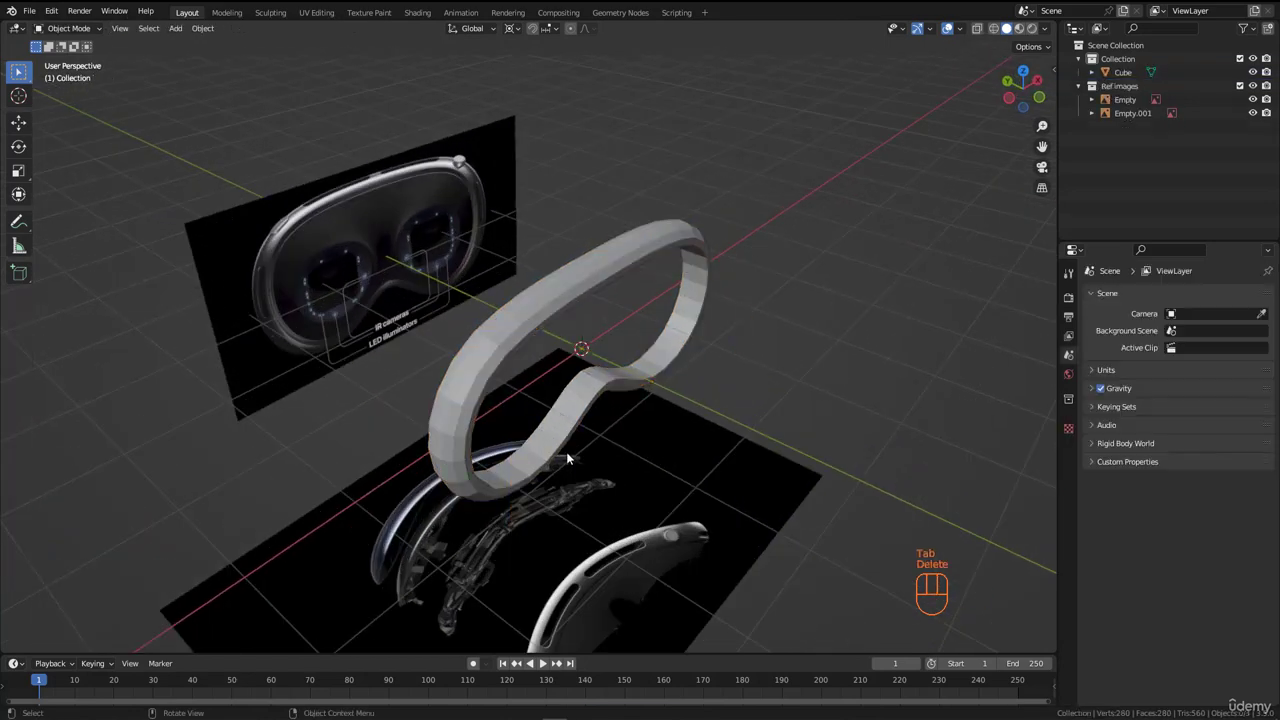
pyautogui.moveTo(566, 456); pyautogui.dragTo(498, 322, button='middle')
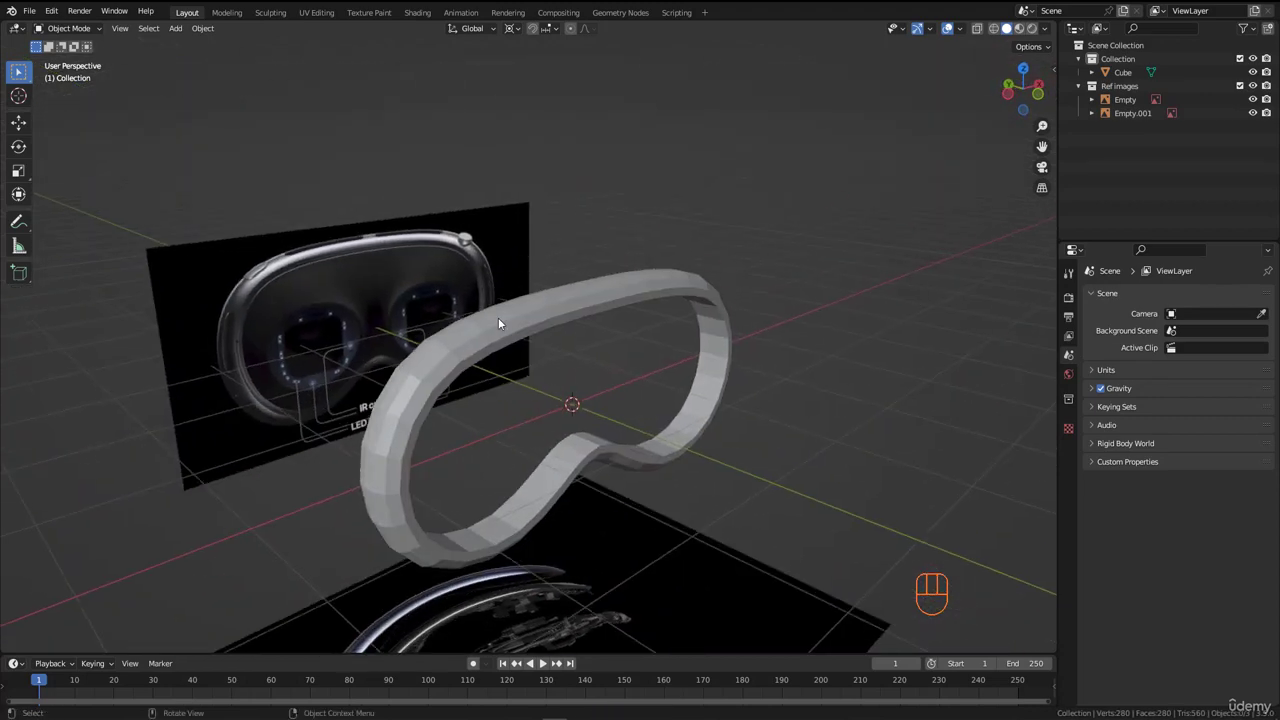